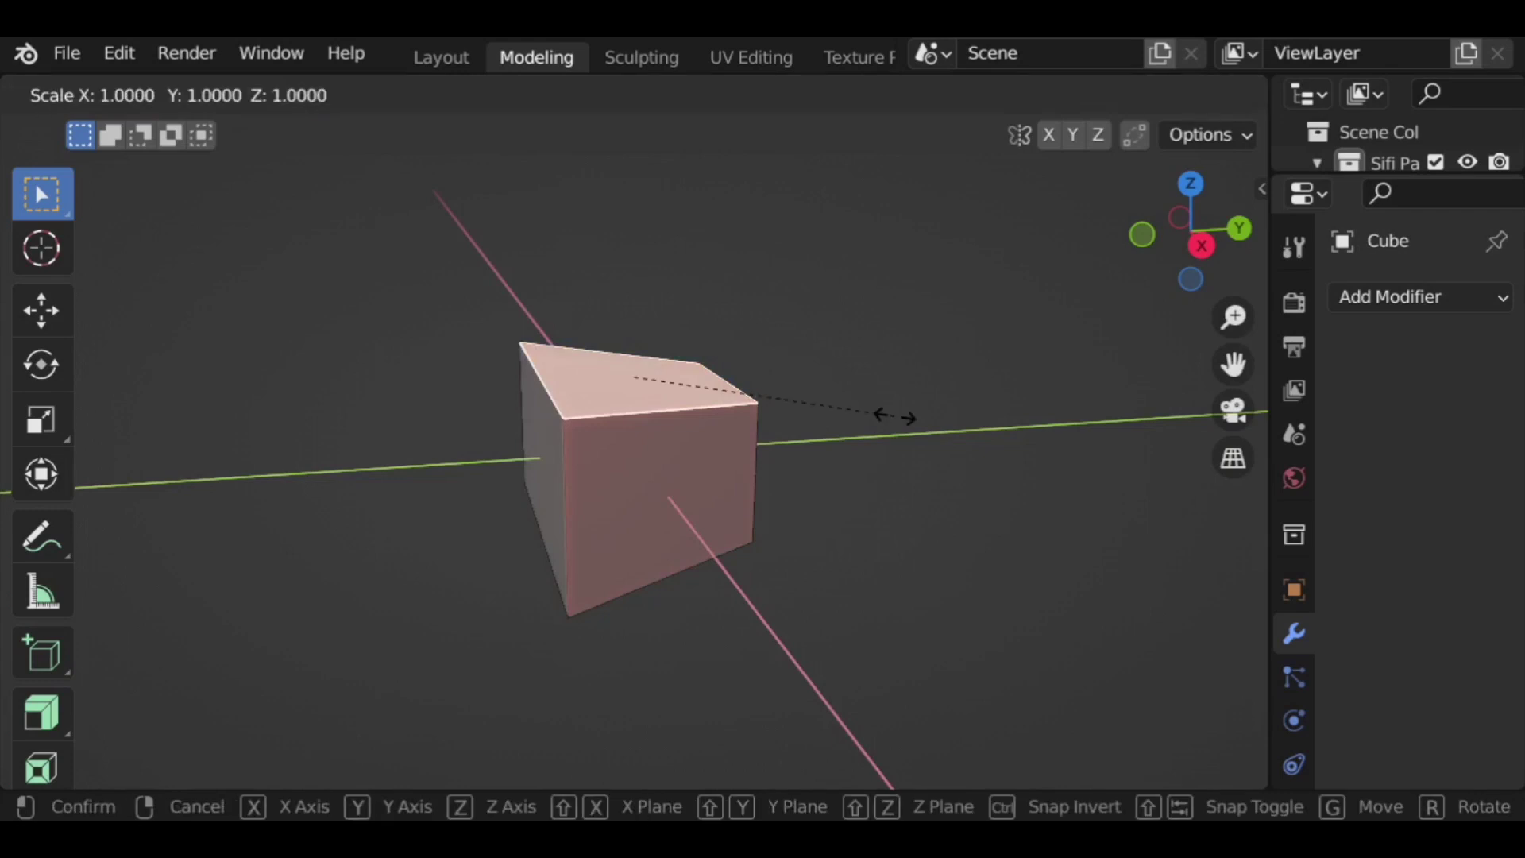
Step: Flatten the top face by scaling it to 0 along Z, and raise the narrow end's bottom edge along Z
{"action": "type", "text": "0"}
{"action": "key", "text": "Return"}
{"action": "middle_click_drag", "start_coordinate": [874, 476], "coordinate": [940, 498]}
{"action": "key", "text": "2"}
{"action": "middle_click_drag", "start_coordinate": [413, 175], "coordinate": [660, 534]}
{"action": "left_click", "coordinate": [666, 539]}
{"action": "key", "text": "g"}
{"action": "key", "text": "z"}
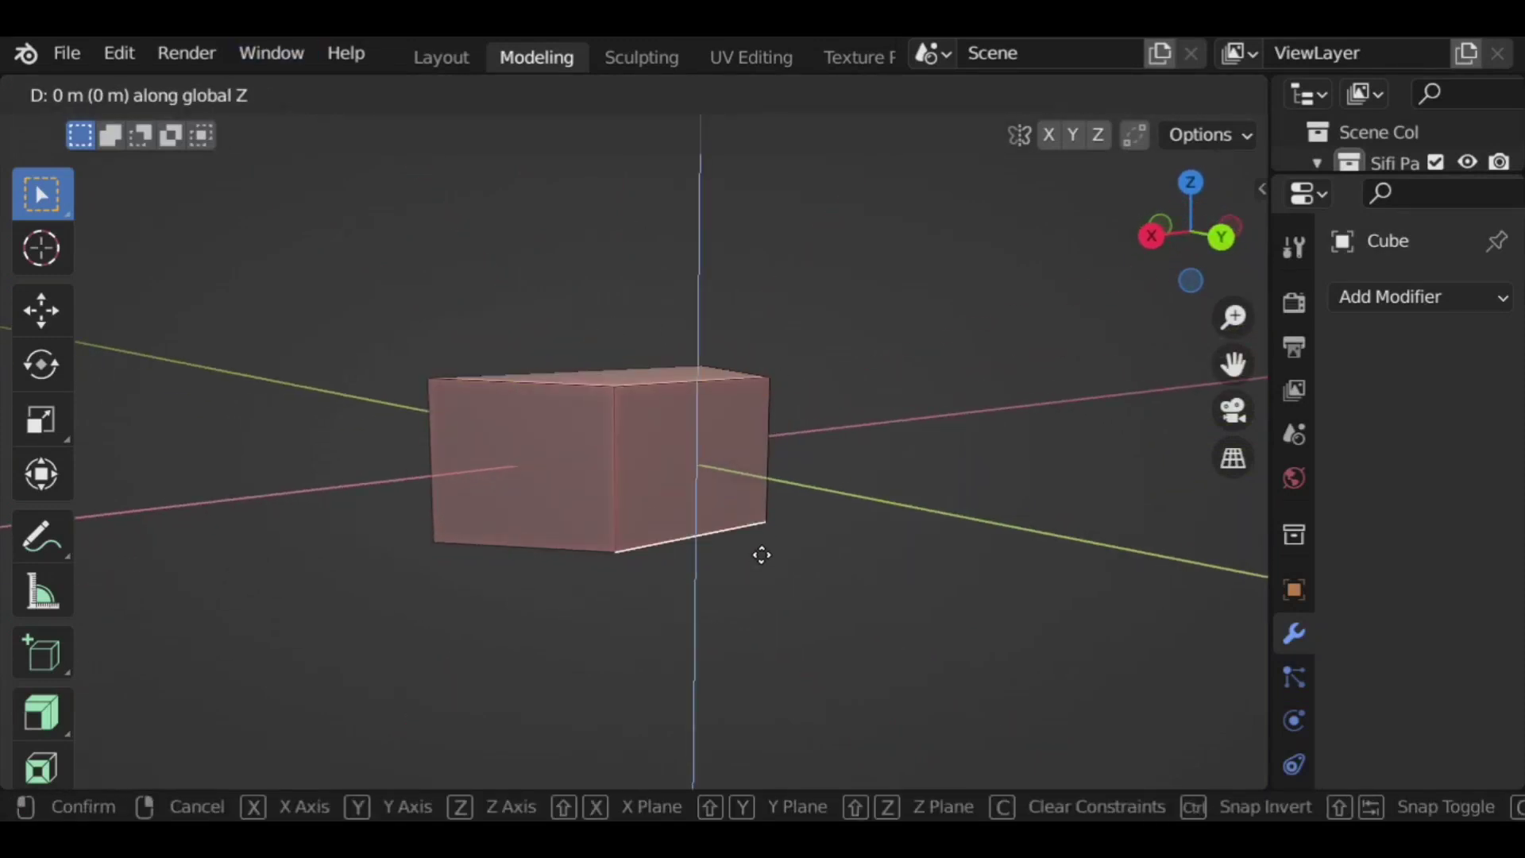
{"action": "left_click", "coordinate": [763, 540]}
Step: Bevel the block's four lengthwise edges about 0.57 m wide with several segments to round the profile
{"action": "middle_click_drag", "start_coordinate": [786, 555], "coordinate": [741, 579]}
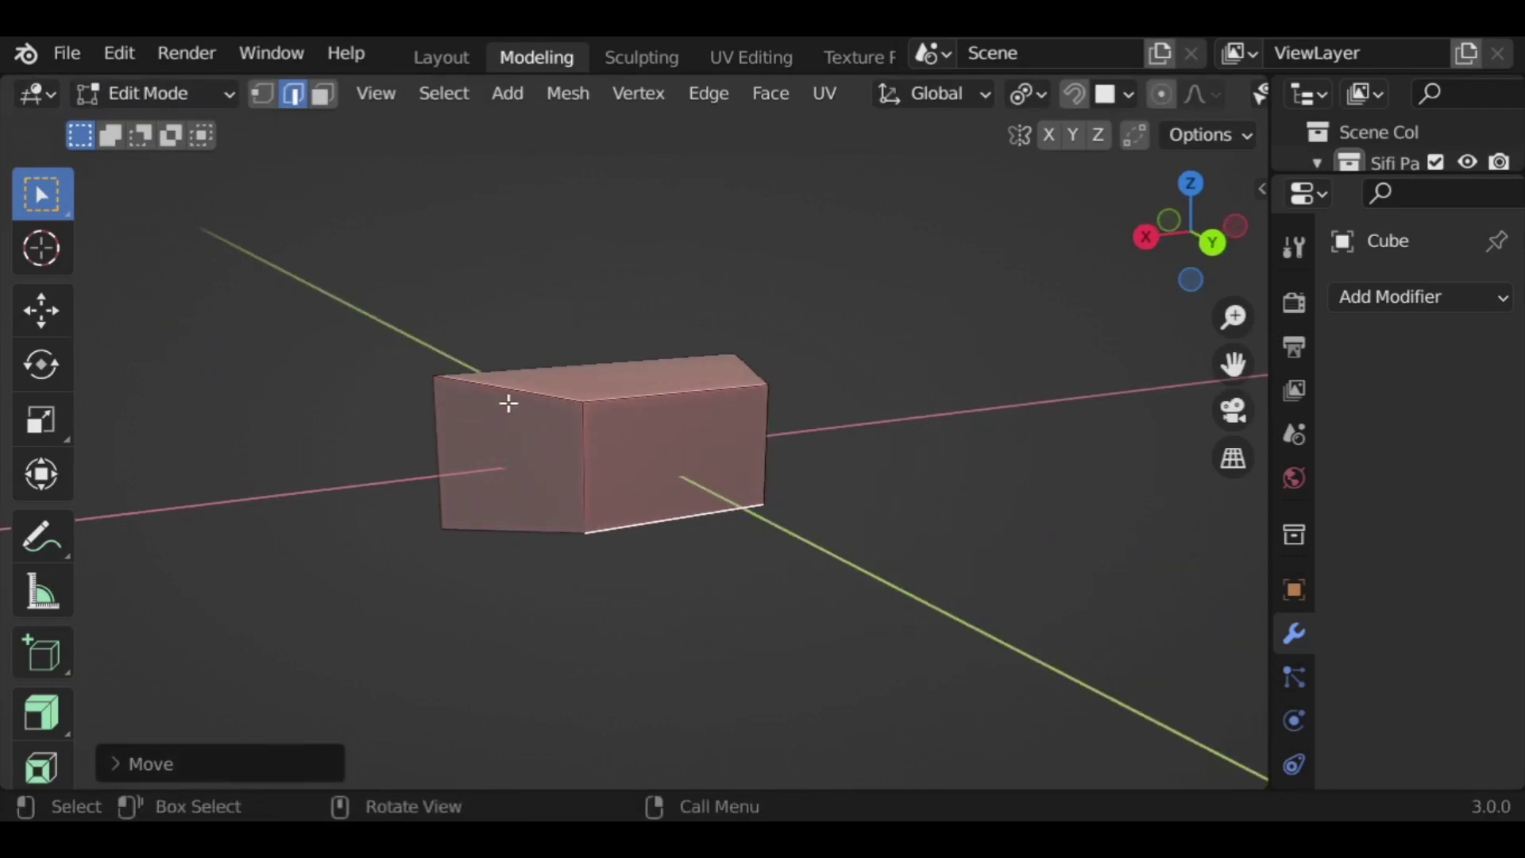
{"action": "left_click", "coordinate": [509, 414]}
{"action": "middle_click_drag", "start_coordinate": [889, 524], "coordinate": [775, 389]}
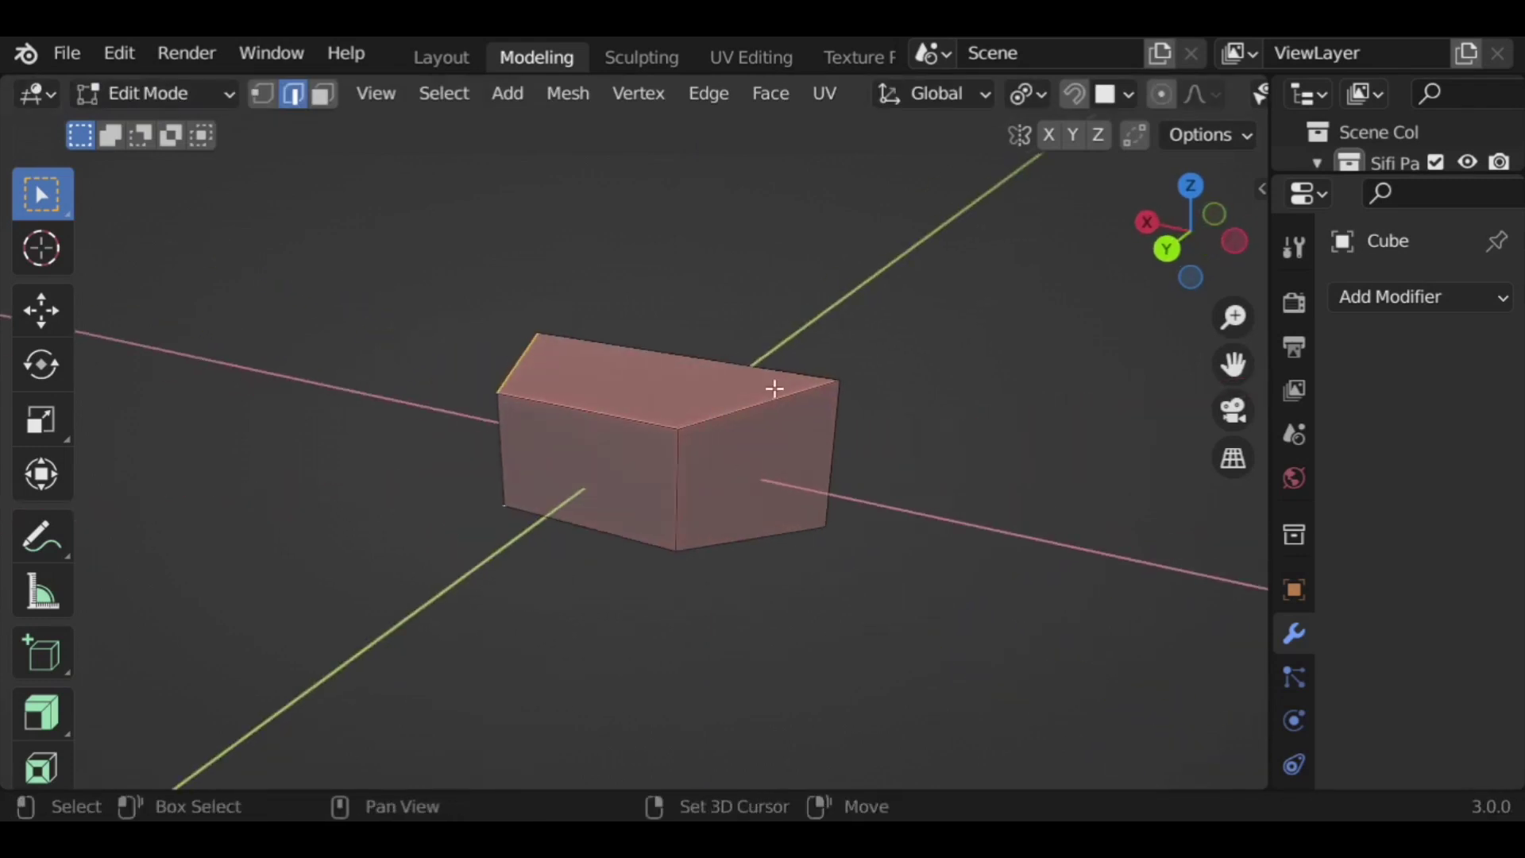
{"action": "middle_click_drag", "start_coordinate": [783, 579], "coordinate": [796, 684]}
{"action": "key", "text": "ctrl+b"}
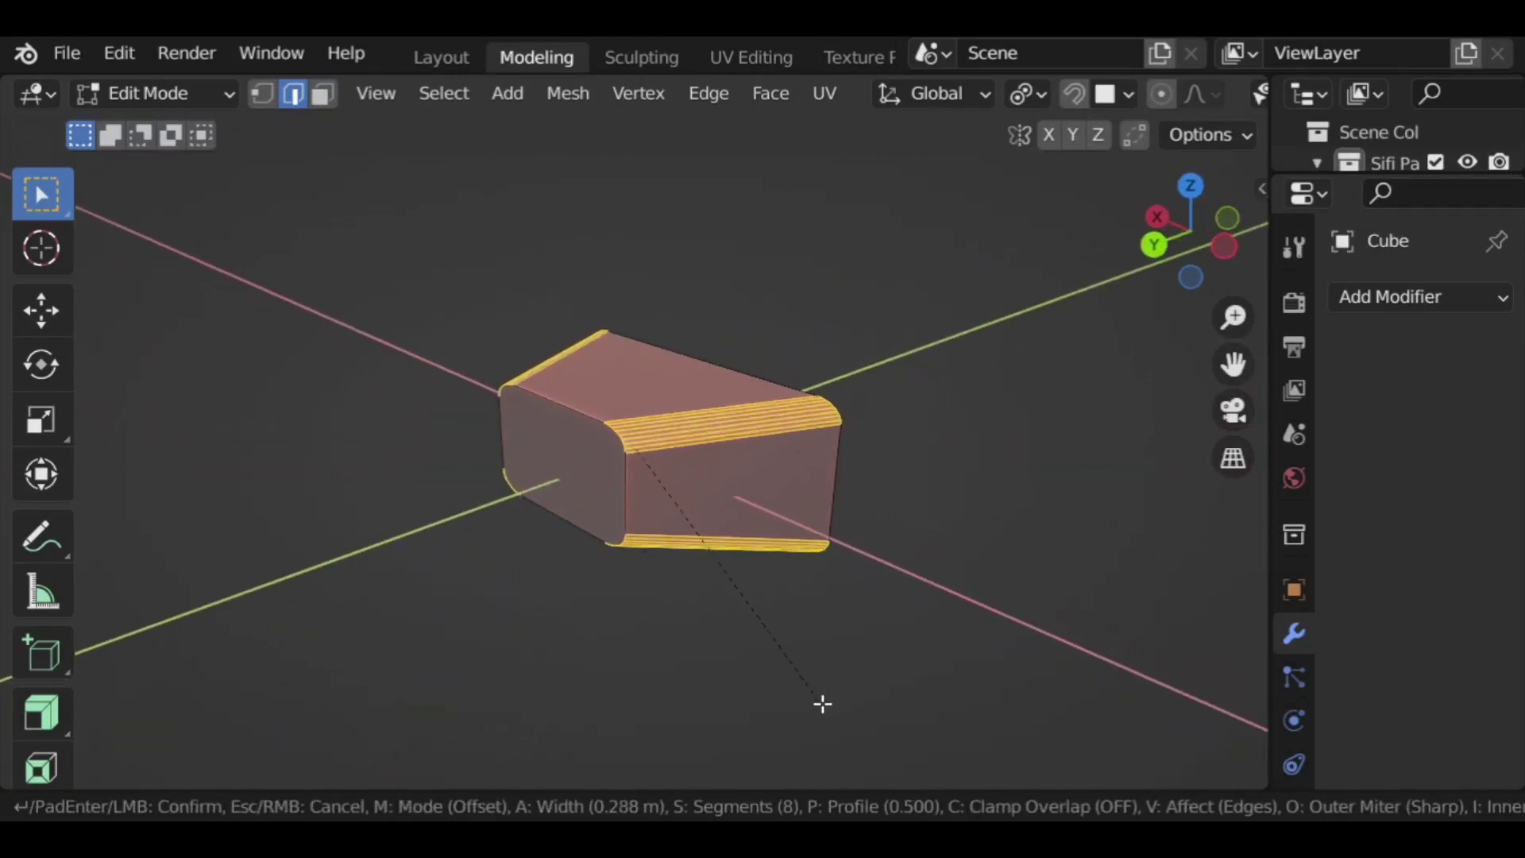
{"action": "scroll", "coordinate": [826, 719], "scroll_direction": "down", "scroll_amount": 3}
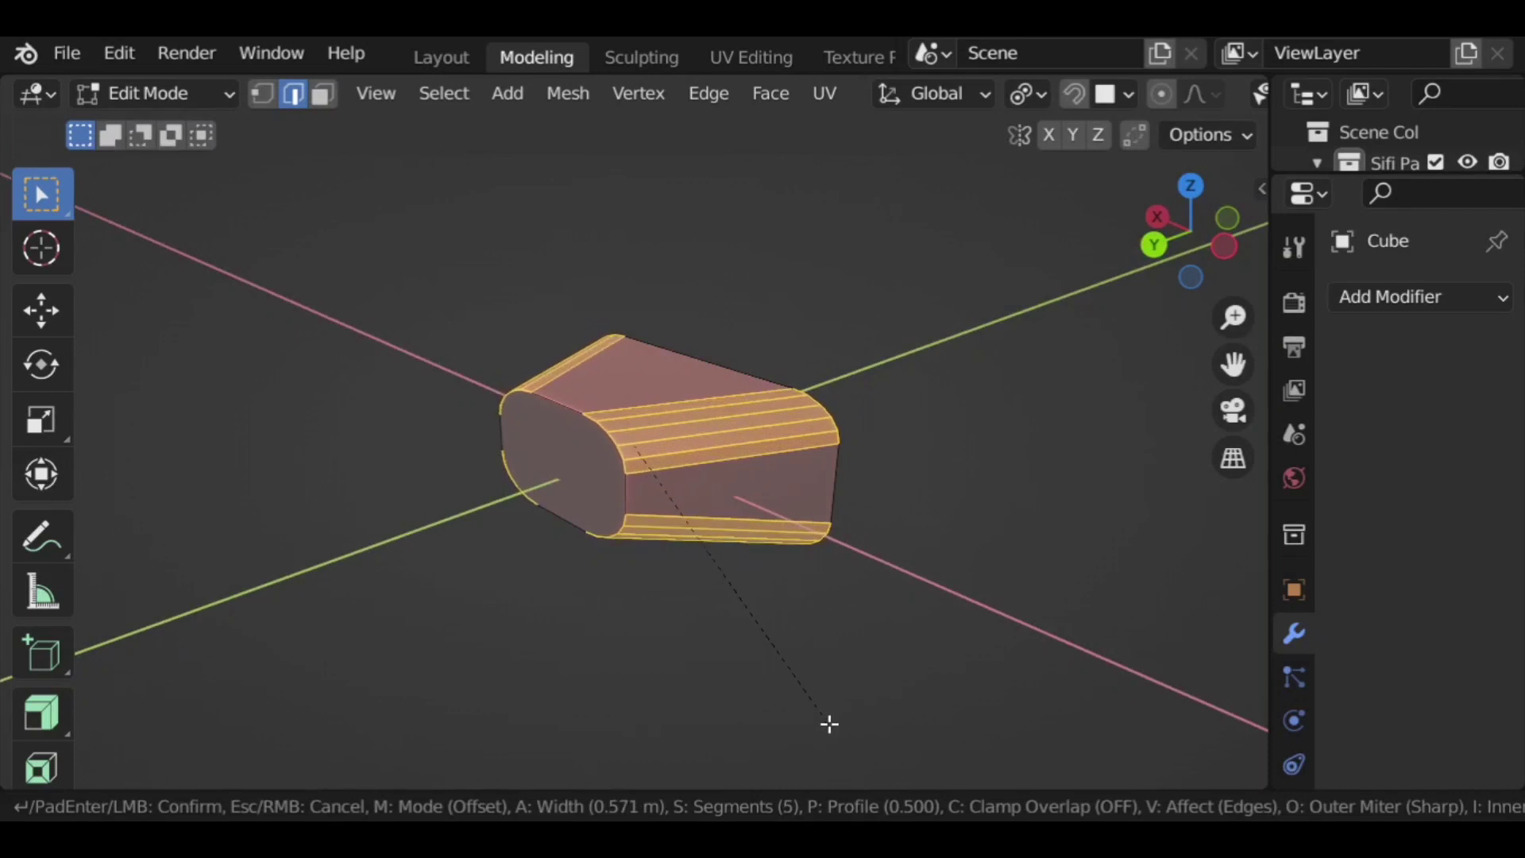
{"action": "scroll", "coordinate": [827, 725], "scroll_direction": "up", "scroll_amount": 5}
{"action": "left_click", "coordinate": [812, 720]}
Step: Inset the block's narrow end face slightly and extrude the inner face a short distance outward
{"action": "middle_click_drag", "start_coordinate": [812, 721], "coordinate": [945, 660]}
{"action": "middle_click_drag", "start_coordinate": [623, 657], "coordinate": [442, 405]}
{"action": "key", "text": "3"}
{"action": "left_click", "coordinate": [719, 397]}
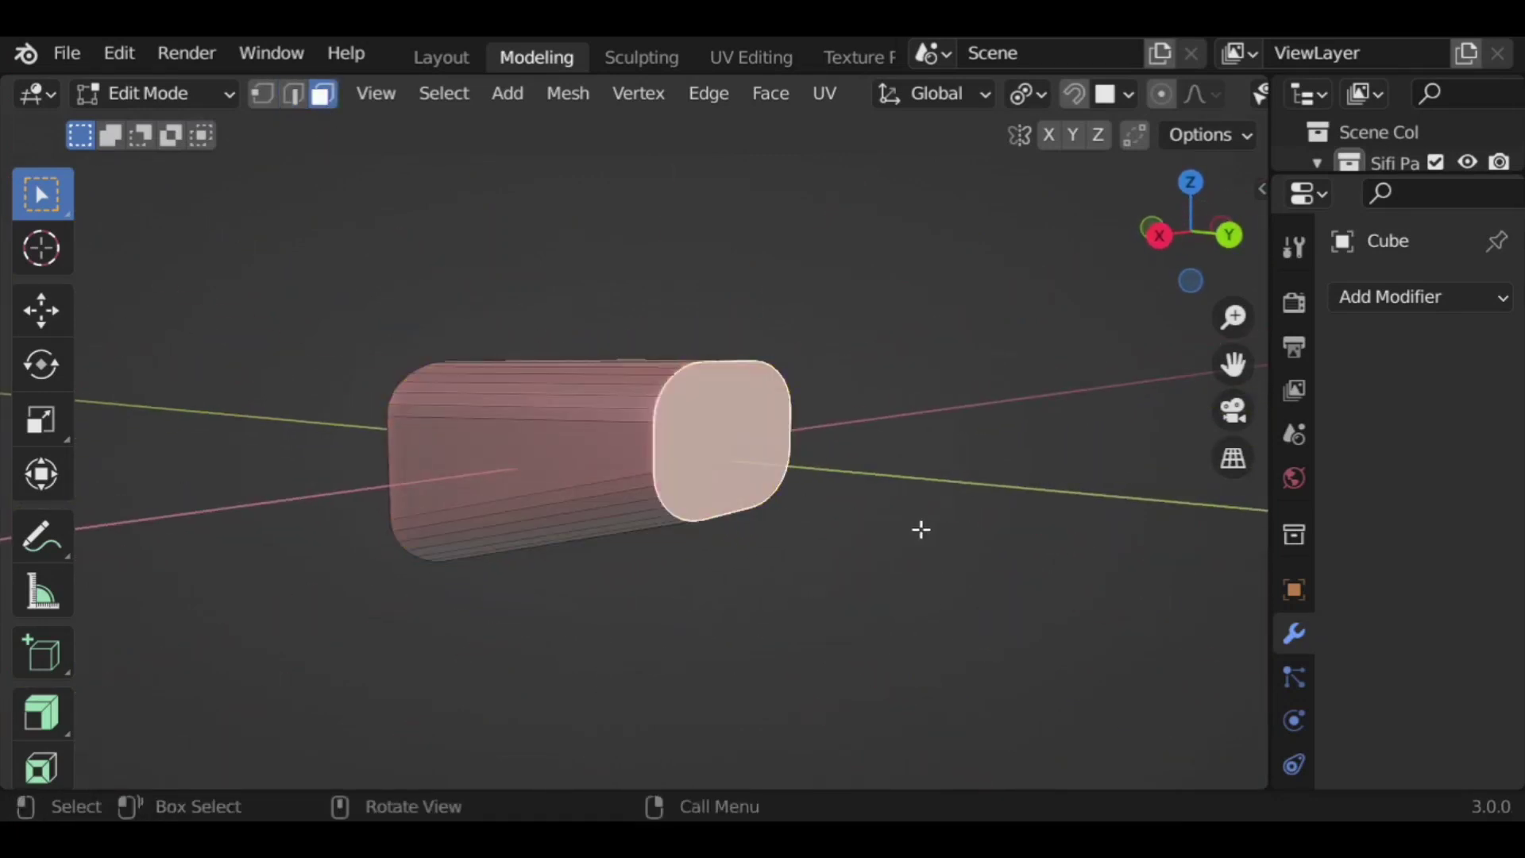
{"action": "middle_click_drag", "start_coordinate": [935, 514], "coordinate": [810, 562], "text": "shift"}
{"action": "scroll", "coordinate": [812, 563], "scroll_direction": "up", "scroll_amount": 1}
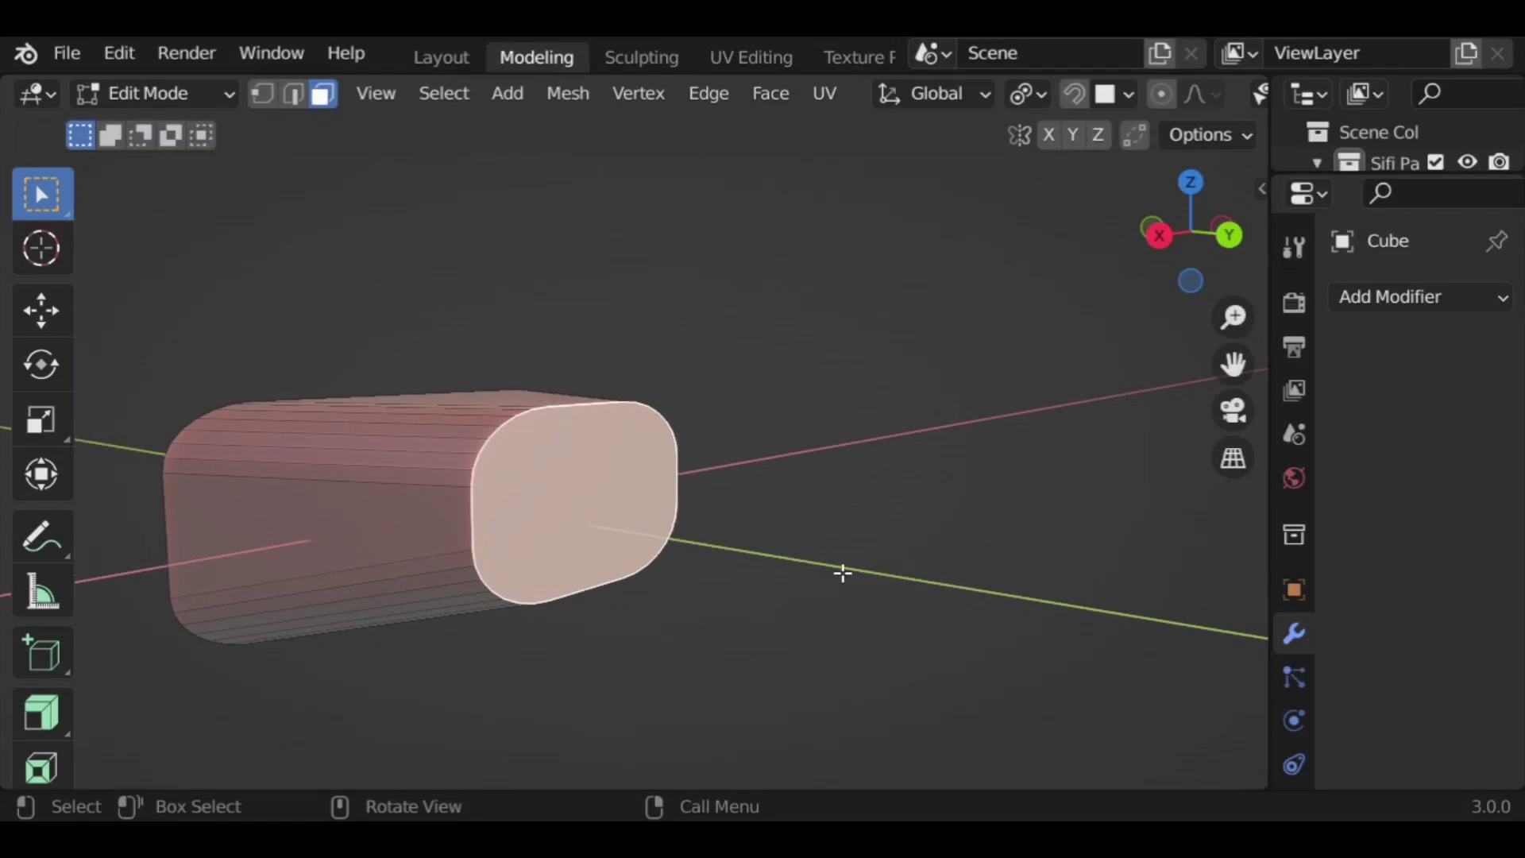
{"action": "key", "text": "i"}
{"action": "left_click", "coordinate": [827, 564]}
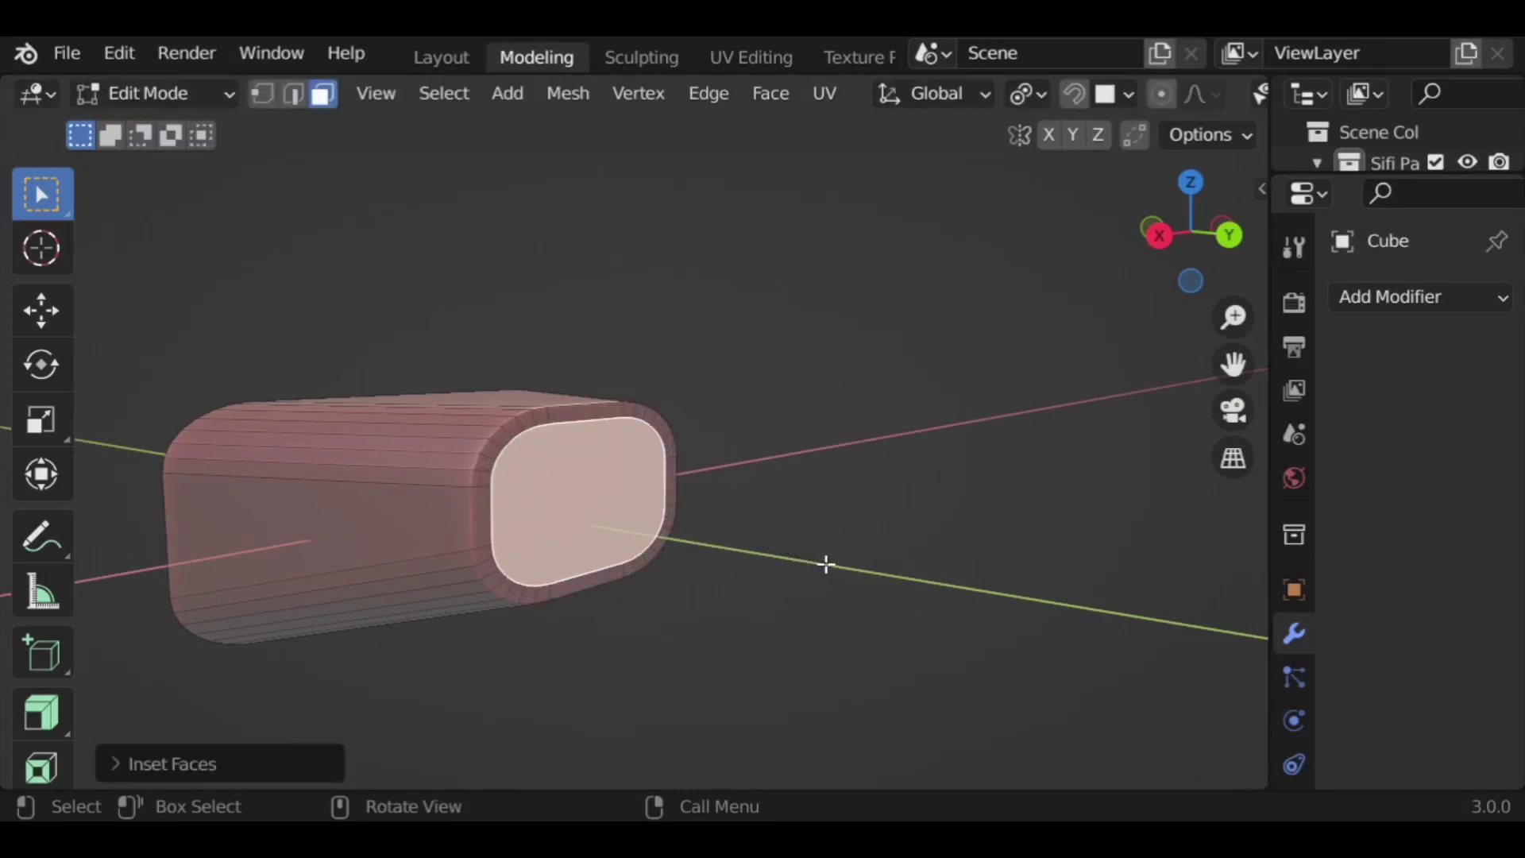
{"action": "key", "text": "e"}
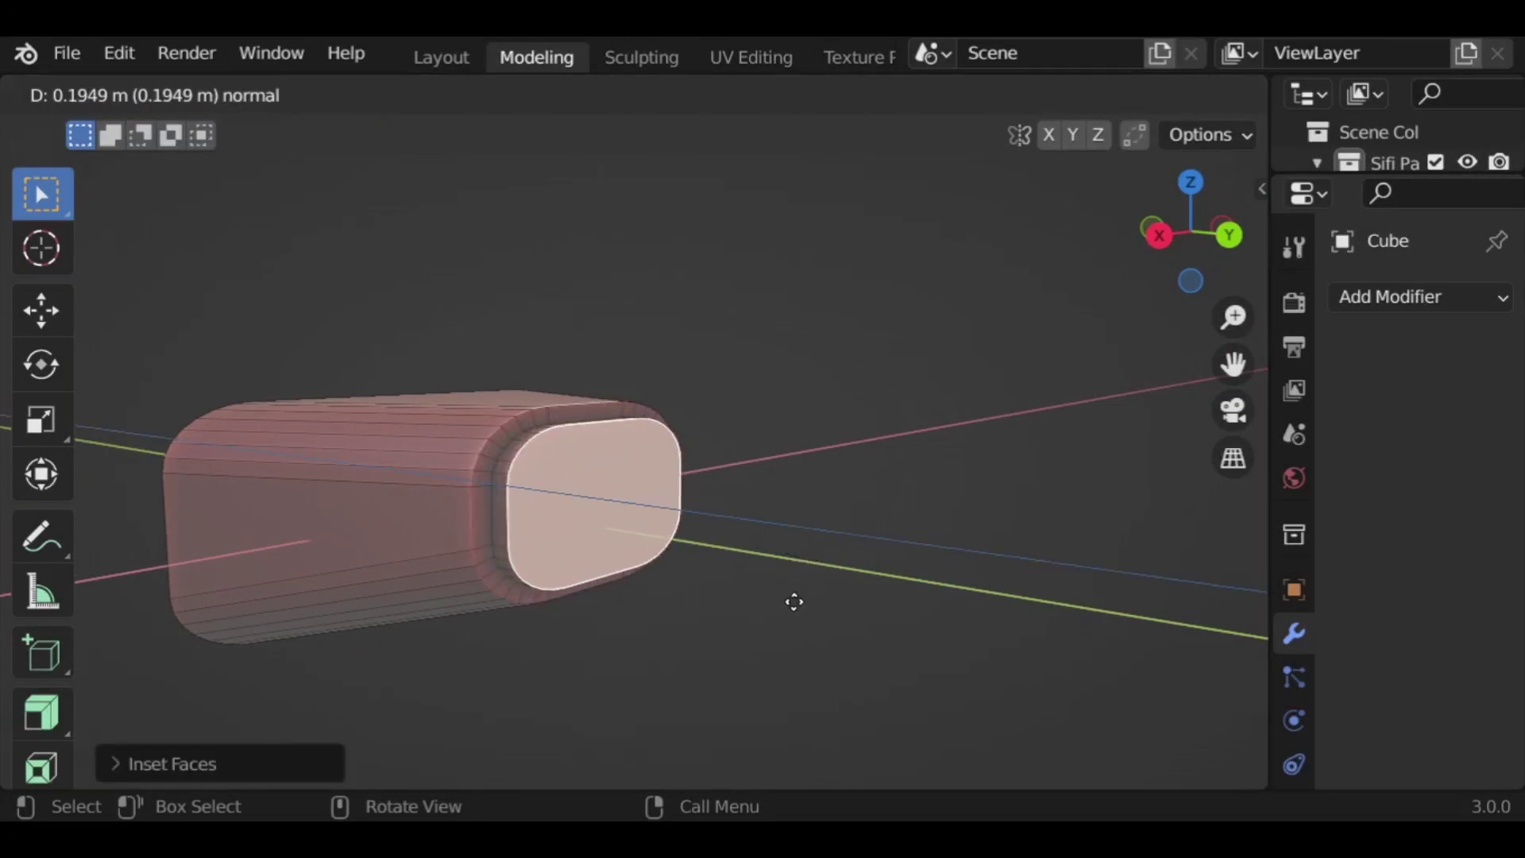
{"action": "left_click", "coordinate": [804, 602]}
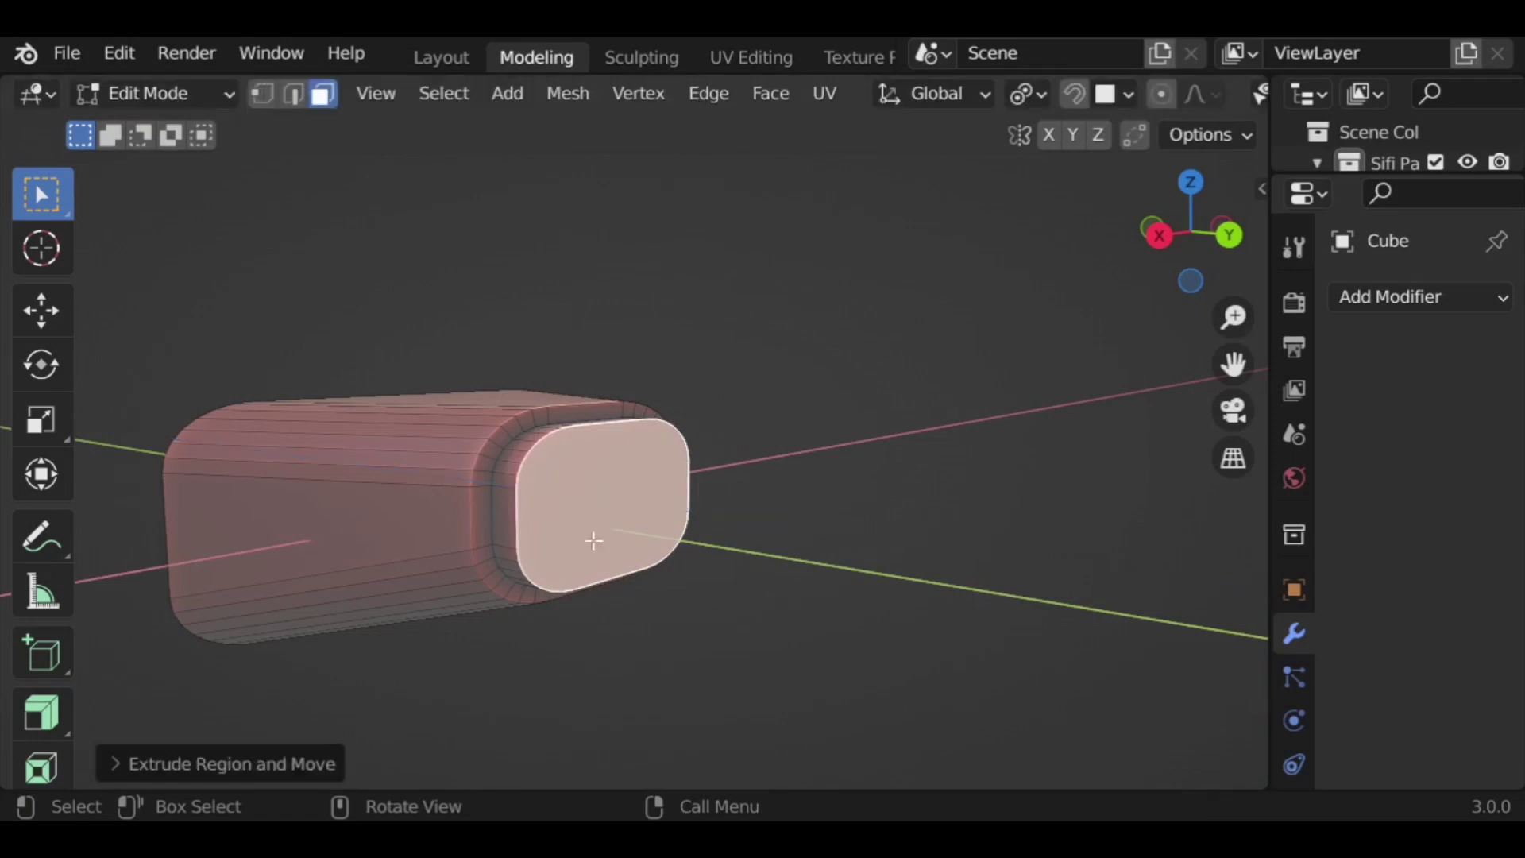
Step: Bevel the outline of the extruded end face with 4 segments
{"action": "key", "text": "ctrl+b"}
{"action": "scroll", "coordinate": [727, 646], "scroll_direction": "up", "scroll_amount": 5}
{"action": "scroll", "coordinate": [730, 650], "scroll_direction": "down", "scroll_amount": 5}
{"action": "scroll", "coordinate": [731, 651], "scroll_direction": "down", "scroll_amount": 3}
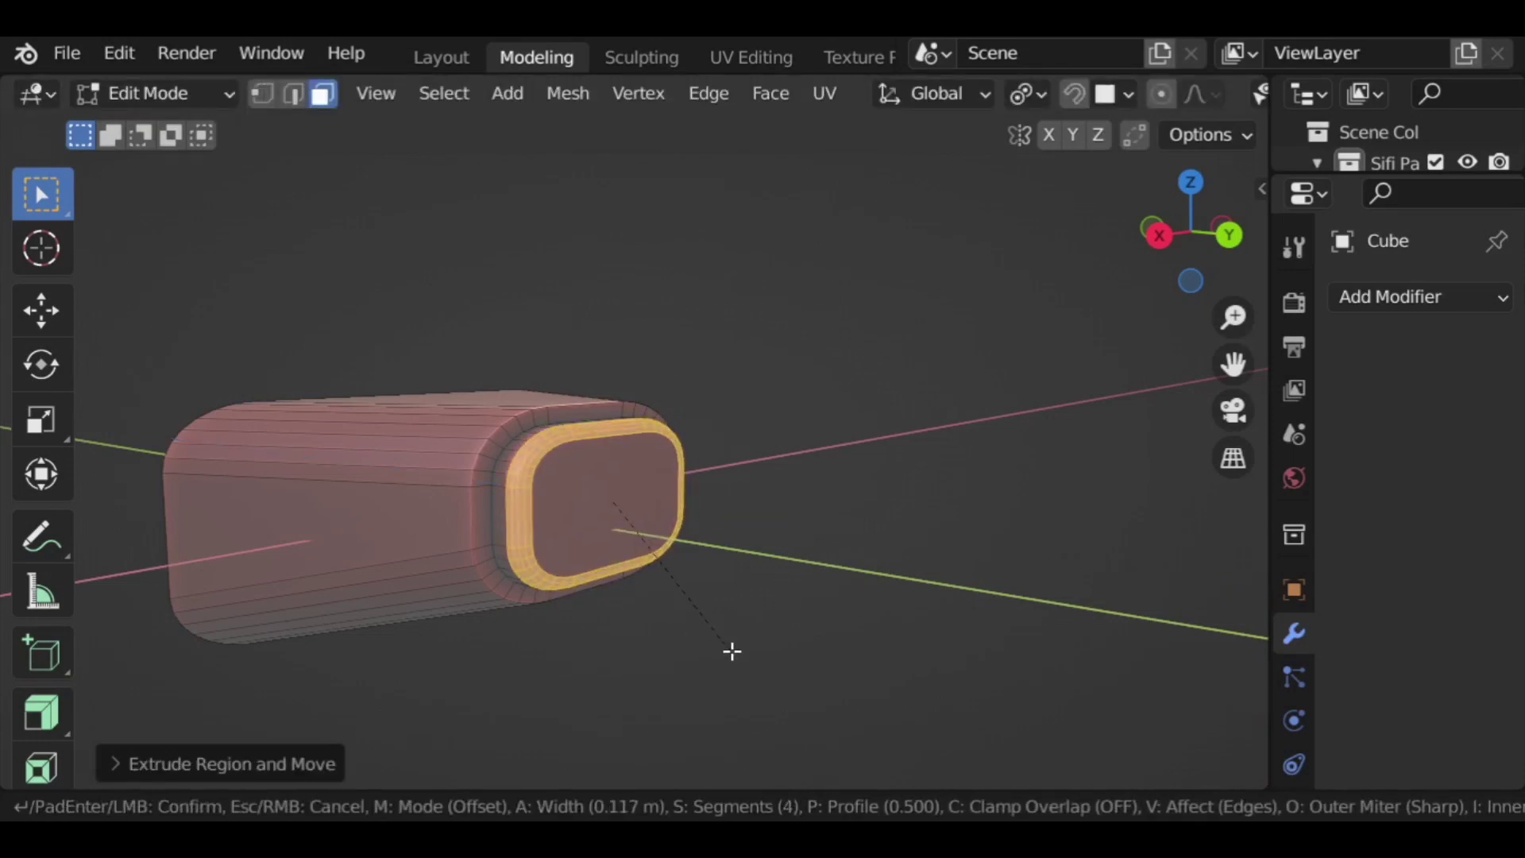
{"action": "left_click", "coordinate": [808, 597]}
Step: Duplicate the block's top face and its rounded upper side faces in place
{"action": "middle_click_drag", "start_coordinate": [808, 597], "coordinate": [976, 468]}
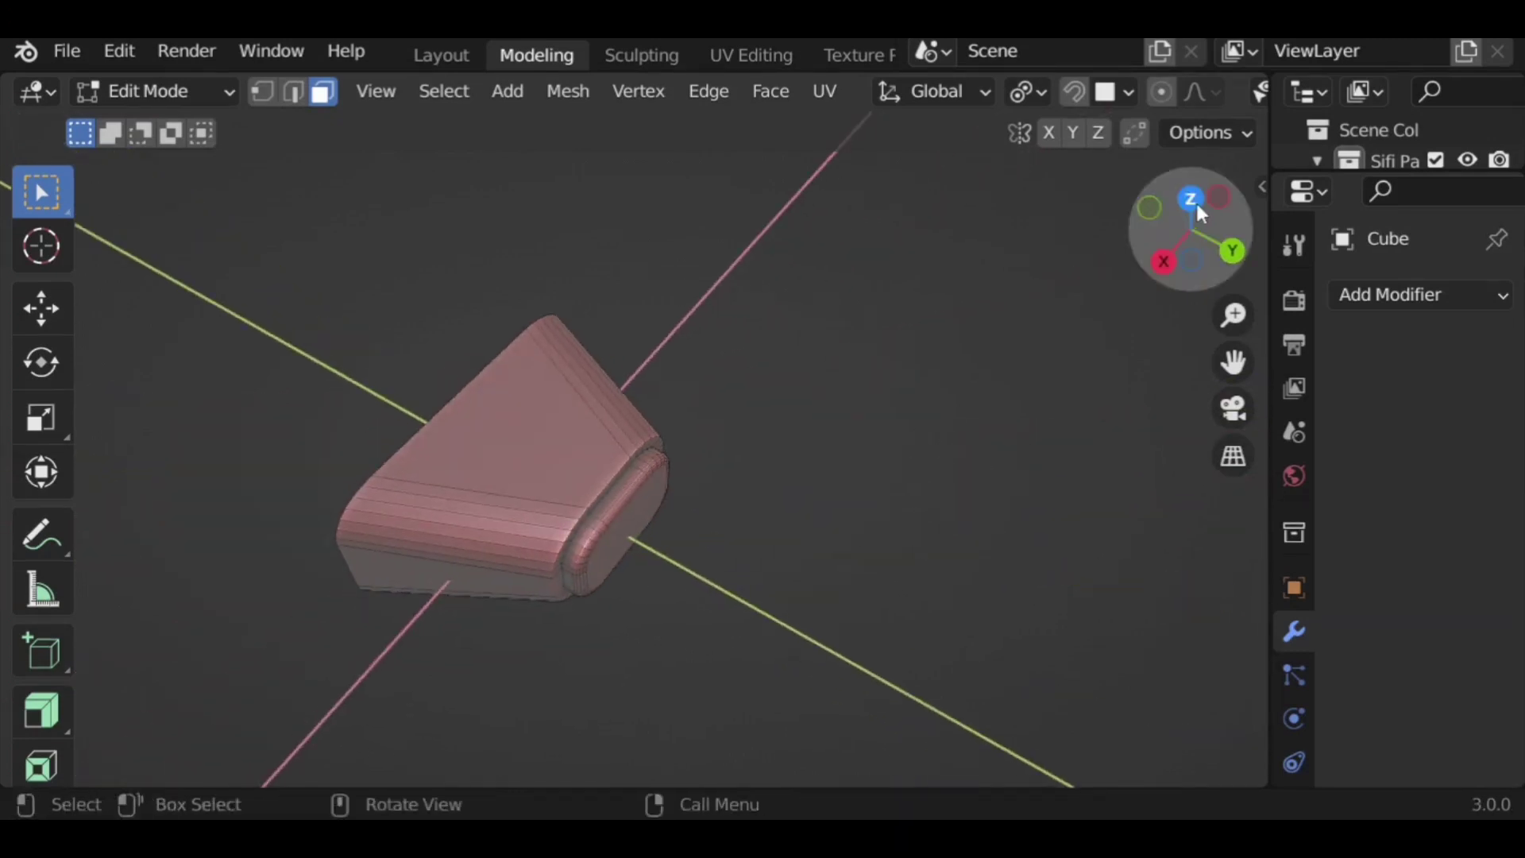
{"action": "left_click", "coordinate": [1195, 205]}
{"action": "left_click_drag", "start_coordinate": [460, 436], "coordinate": [925, 678]}
{"action": "middle_click_drag", "start_coordinate": [980, 667], "coordinate": [854, 495]}
{"action": "key", "text": "shift+d"}
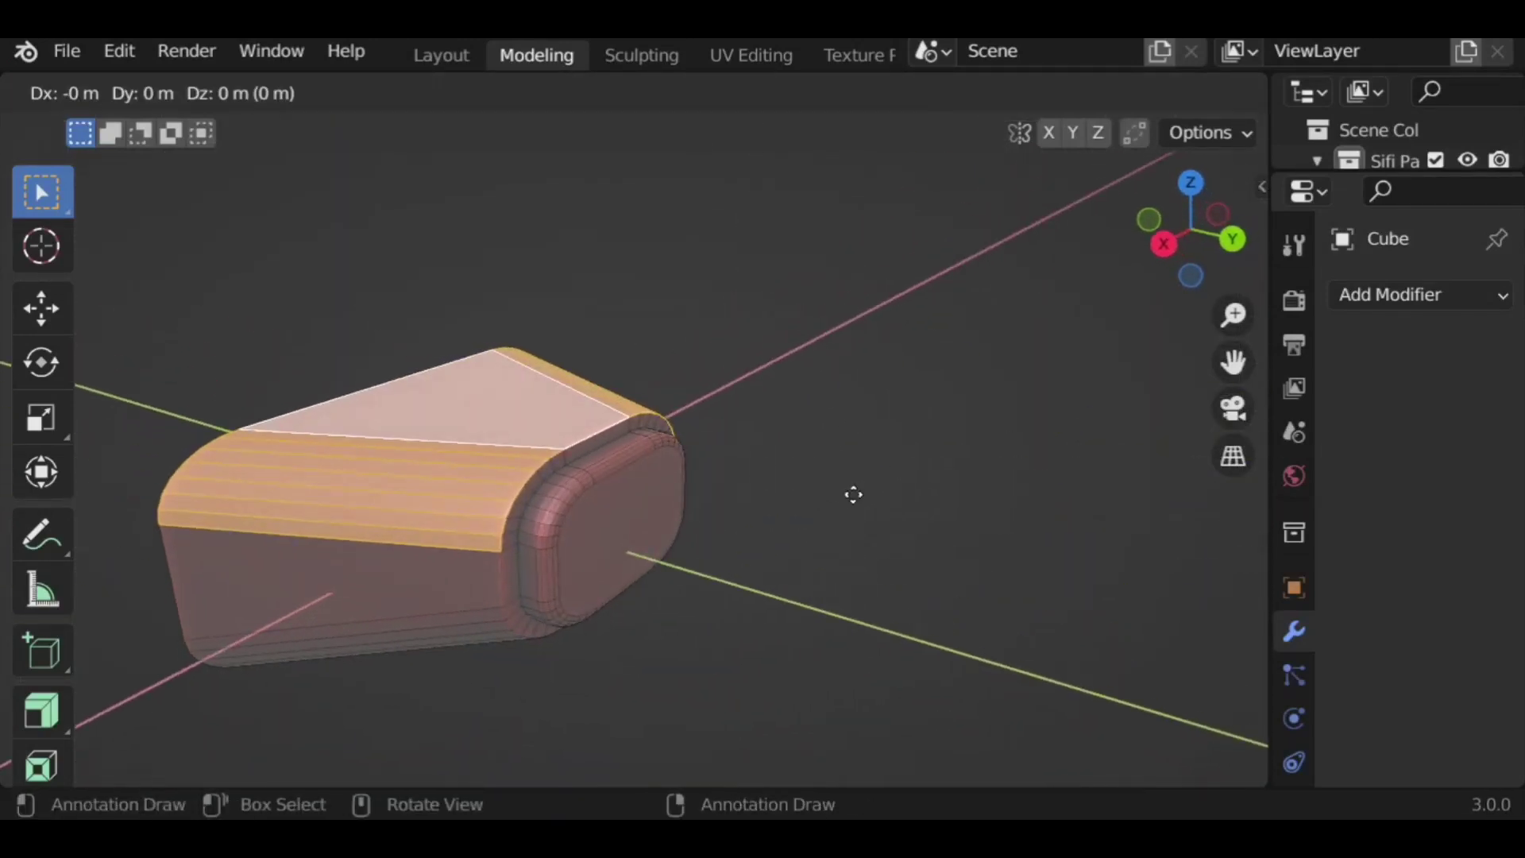
{"action": "right_click", "coordinate": [875, 422]}
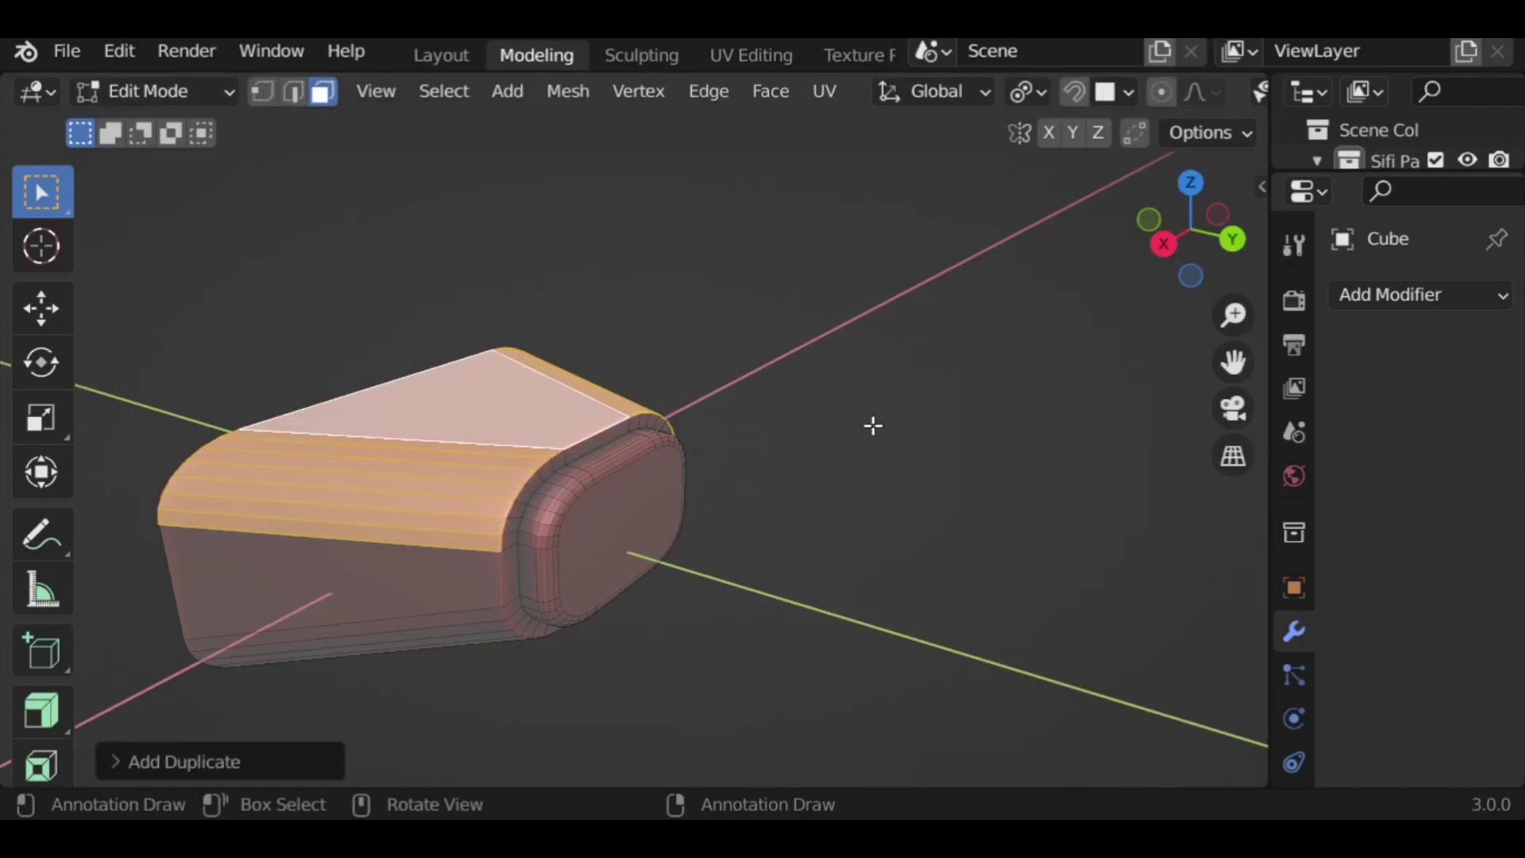
Step: Extrude the duplicated upper faces slightly outward to form a thin cover shell
{"action": "left_click", "coordinate": [43, 709]}
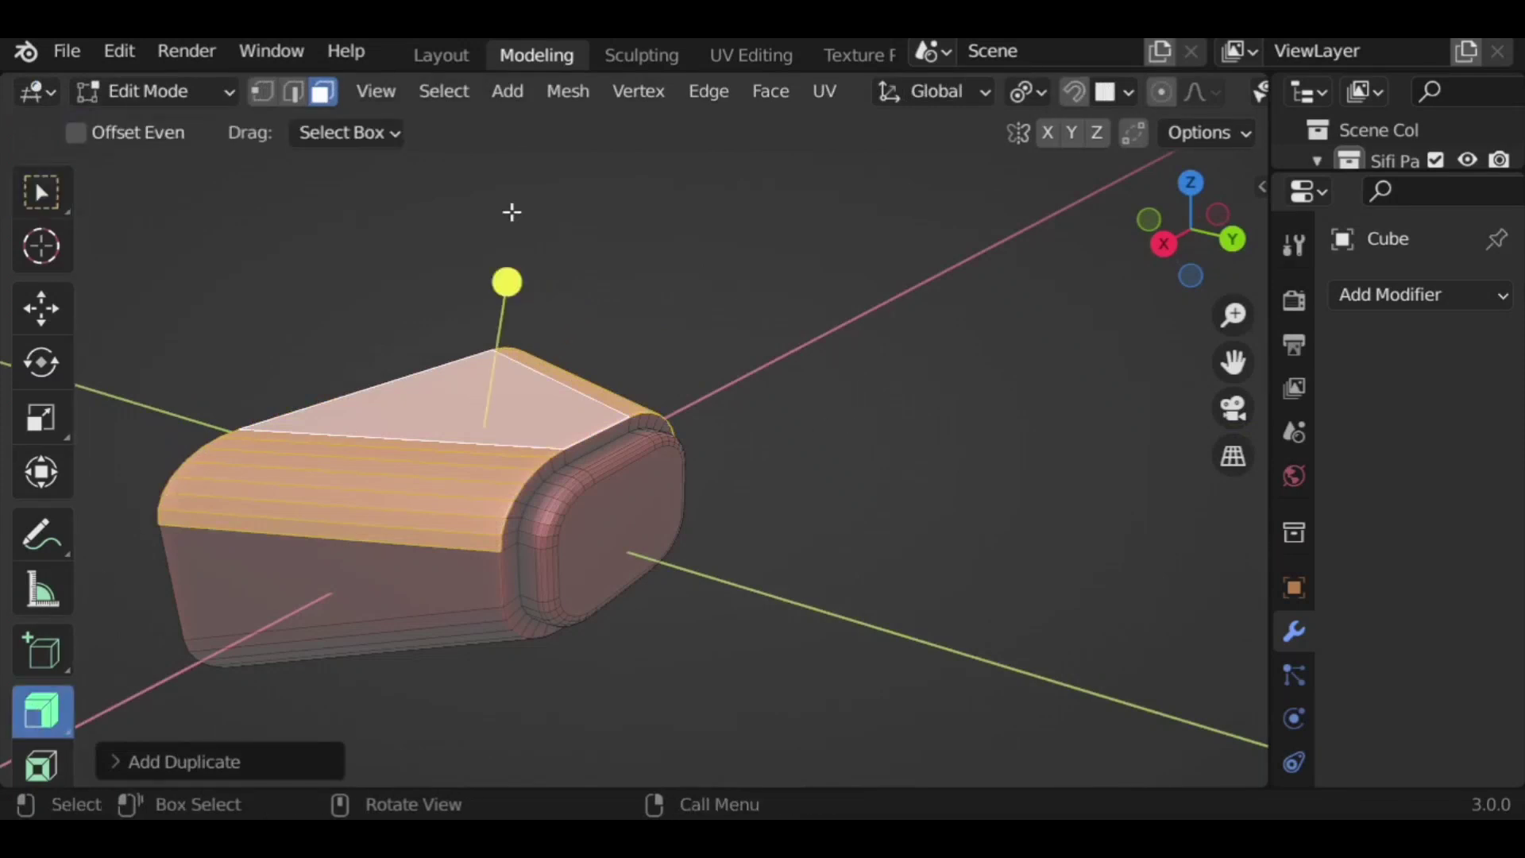
{"action": "mouse_move", "coordinate": [502, 275]}
{"action": "left_mouse_down"}
{"action": "mouse_move", "coordinate": [501, 243]}
{"action": "mouse_move", "coordinate": [500, 265]}
{"action": "left_mouse_up"}
{"action": "left_click", "coordinate": [926, 453]}
Step: Try to raise the whole cover shell along Z by about 0.03 m
{"action": "middle_click_drag", "start_coordinate": [927, 453], "coordinate": [464, 440]}
{"action": "key", "text": "l"}
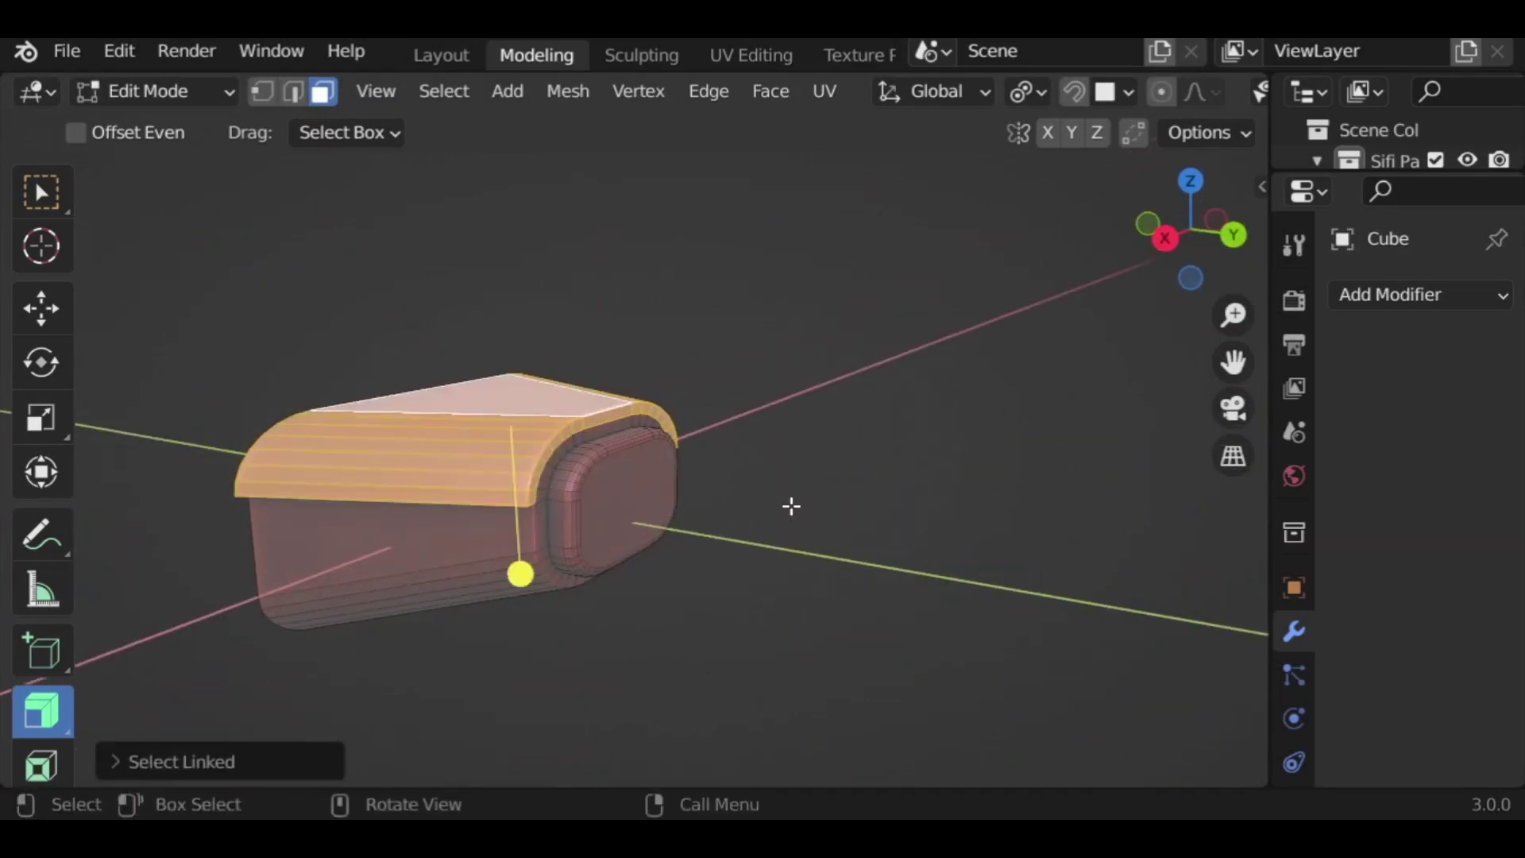
{"action": "scroll", "coordinate": [823, 525], "scroll_direction": "up", "scroll_amount": 1}
{"action": "key", "text": "g"}
{"action": "key", "text": "z"}
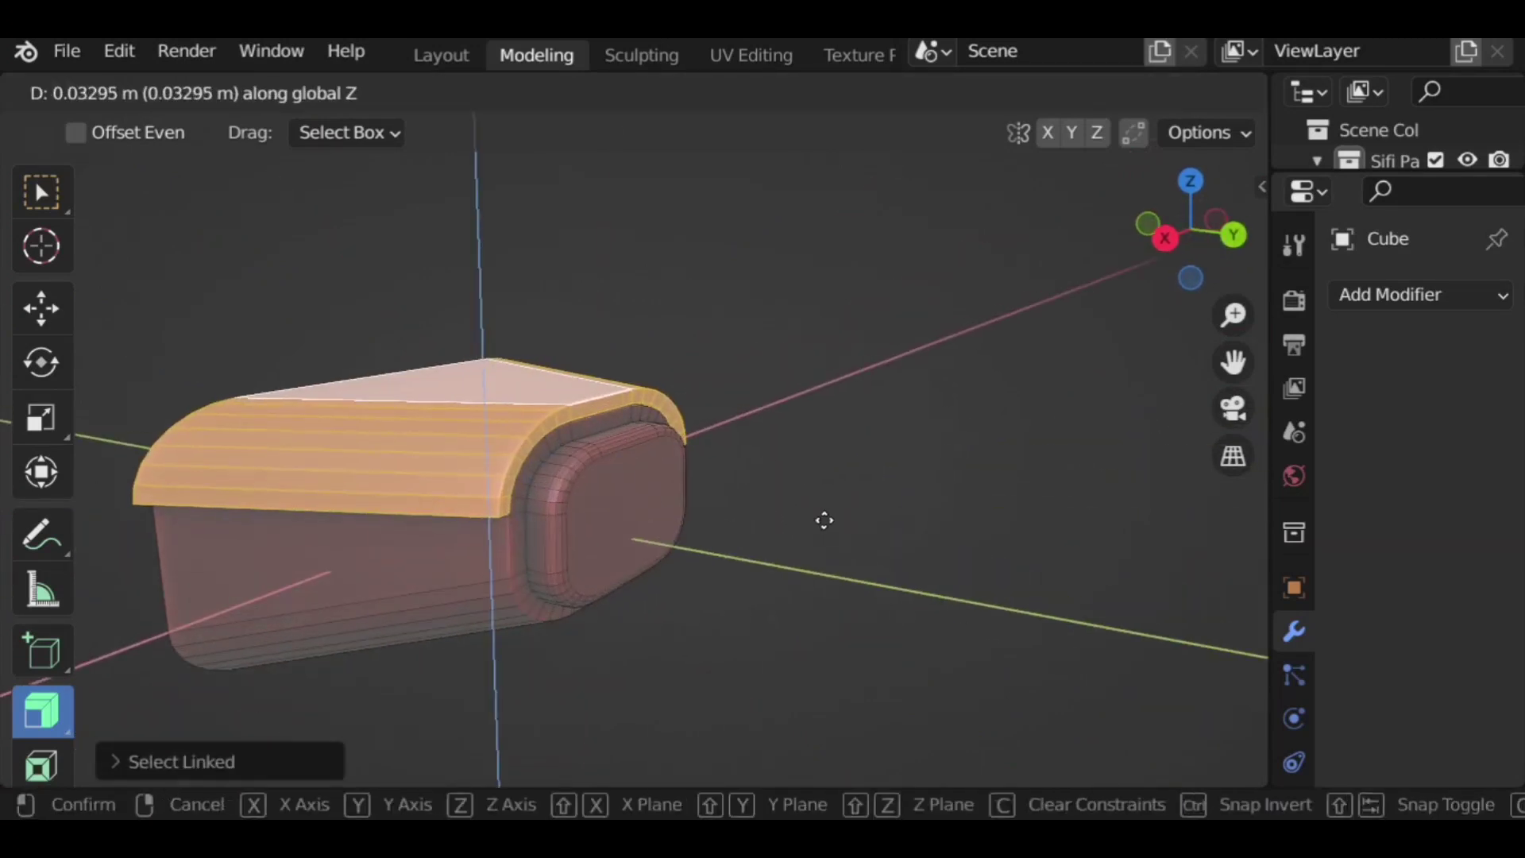
{"action": "left_click", "coordinate": [826, 514]}
{"action": "key", "text": "ctrl+z"}
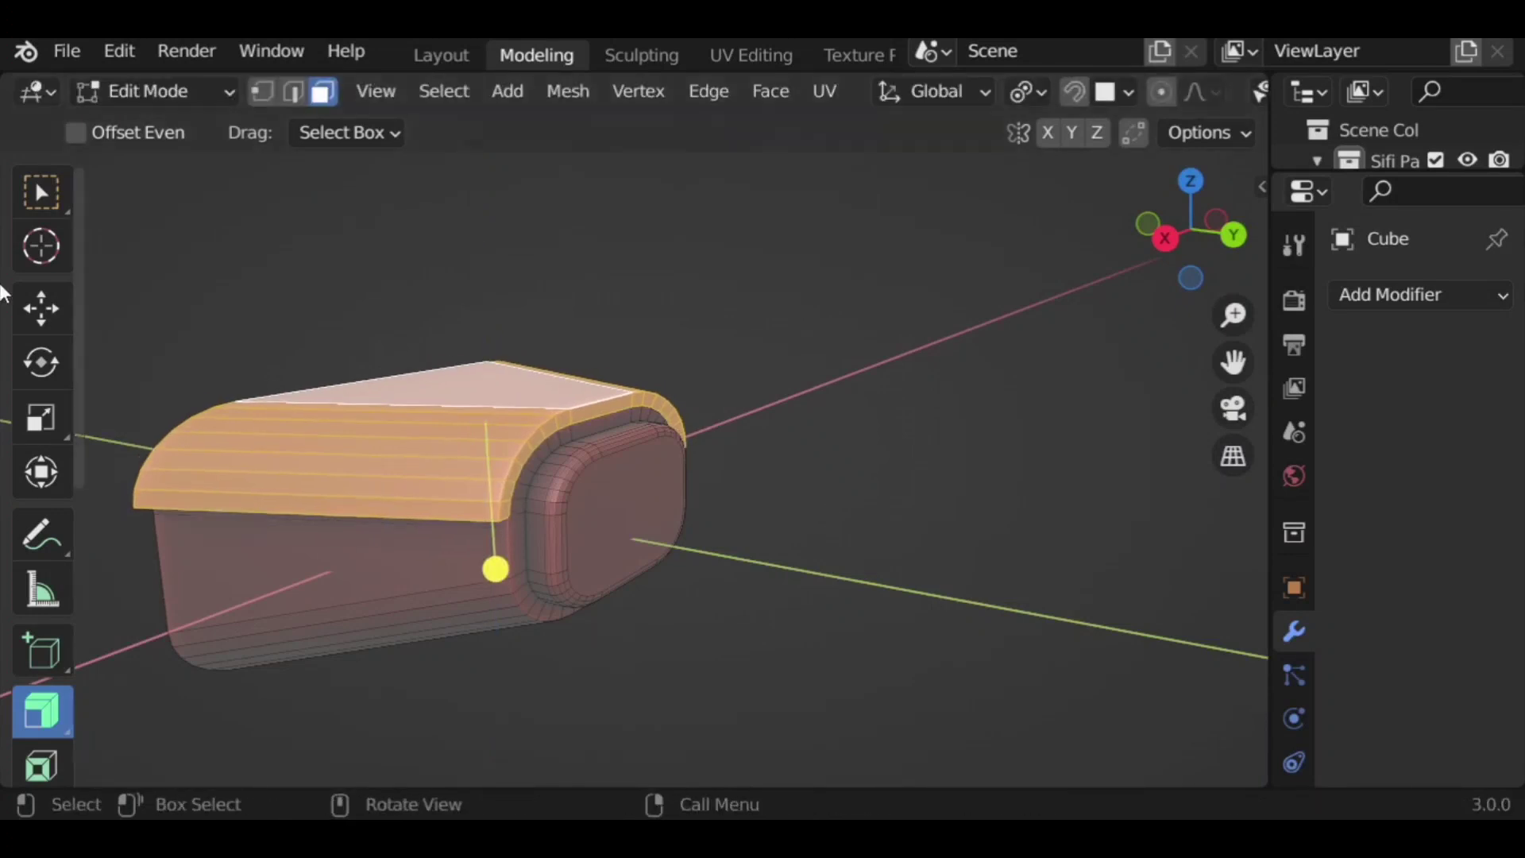
Step: Move all of the mesh along Y so the block and its cover sit clear of the origin
{"action": "key", "text": "w"}
{"action": "key", "text": "alt+a"}
{"action": "middle_click_drag", "start_coordinate": [929, 480], "coordinate": [791, 592]}
{"action": "middle_click_drag", "start_coordinate": [509, 556], "coordinate": [812, 615]}
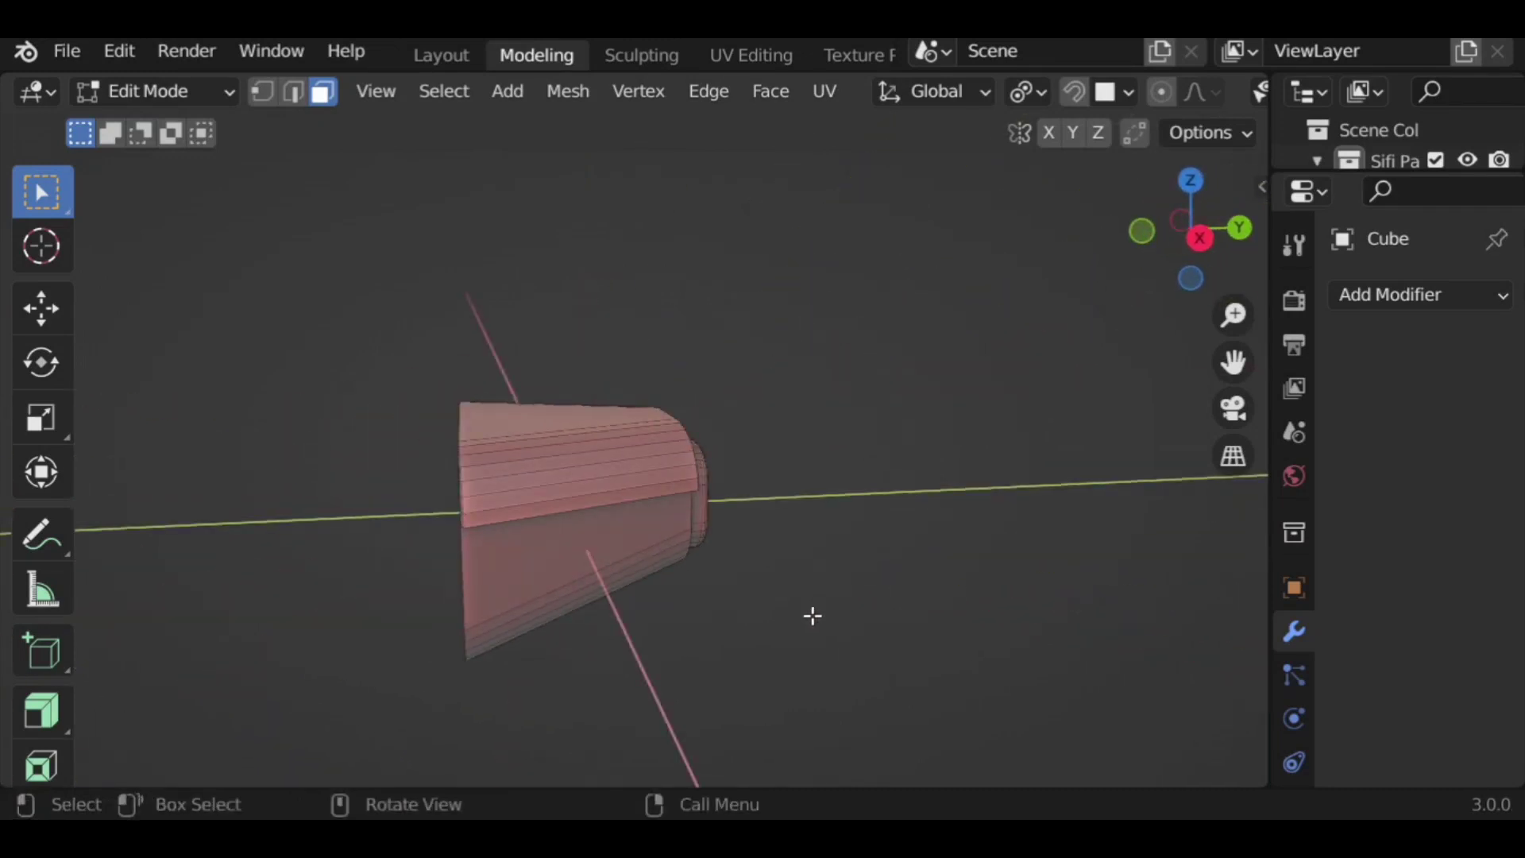
{"action": "key", "text": "a"}
{"action": "key", "text": "g"}
{"action": "key", "text": "y"}
{"action": "left_click", "coordinate": [1122, 606]}
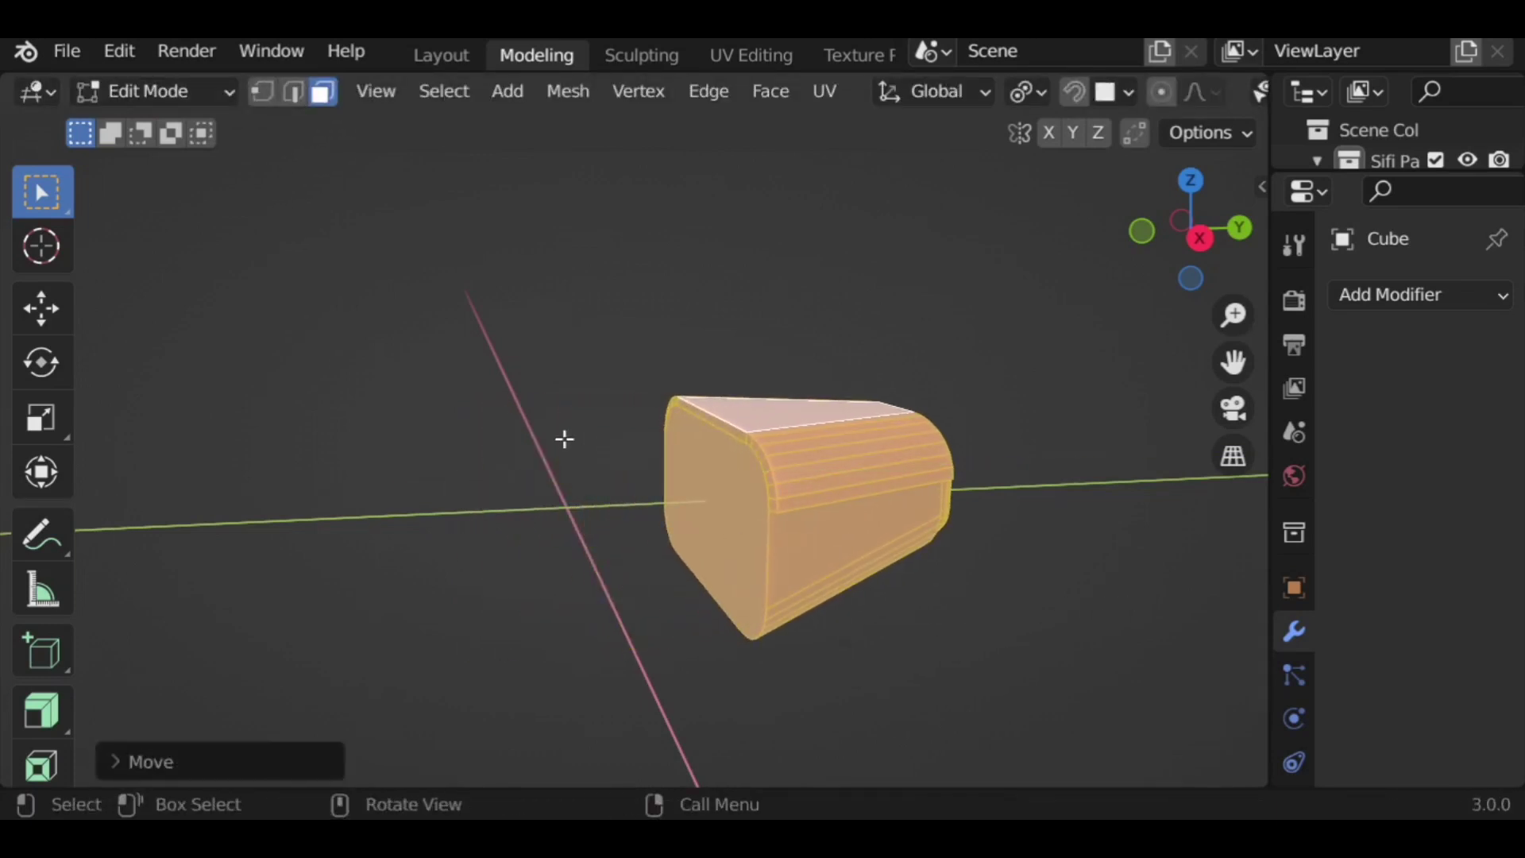
Step: Add a new cube at the origin beside the rounded block, within the same mesh
{"action": "left_click", "coordinate": [528, 406]}
{"action": "left_click", "coordinate": [507, 92]}
{"action": "left_click", "coordinate": [551, 156]}
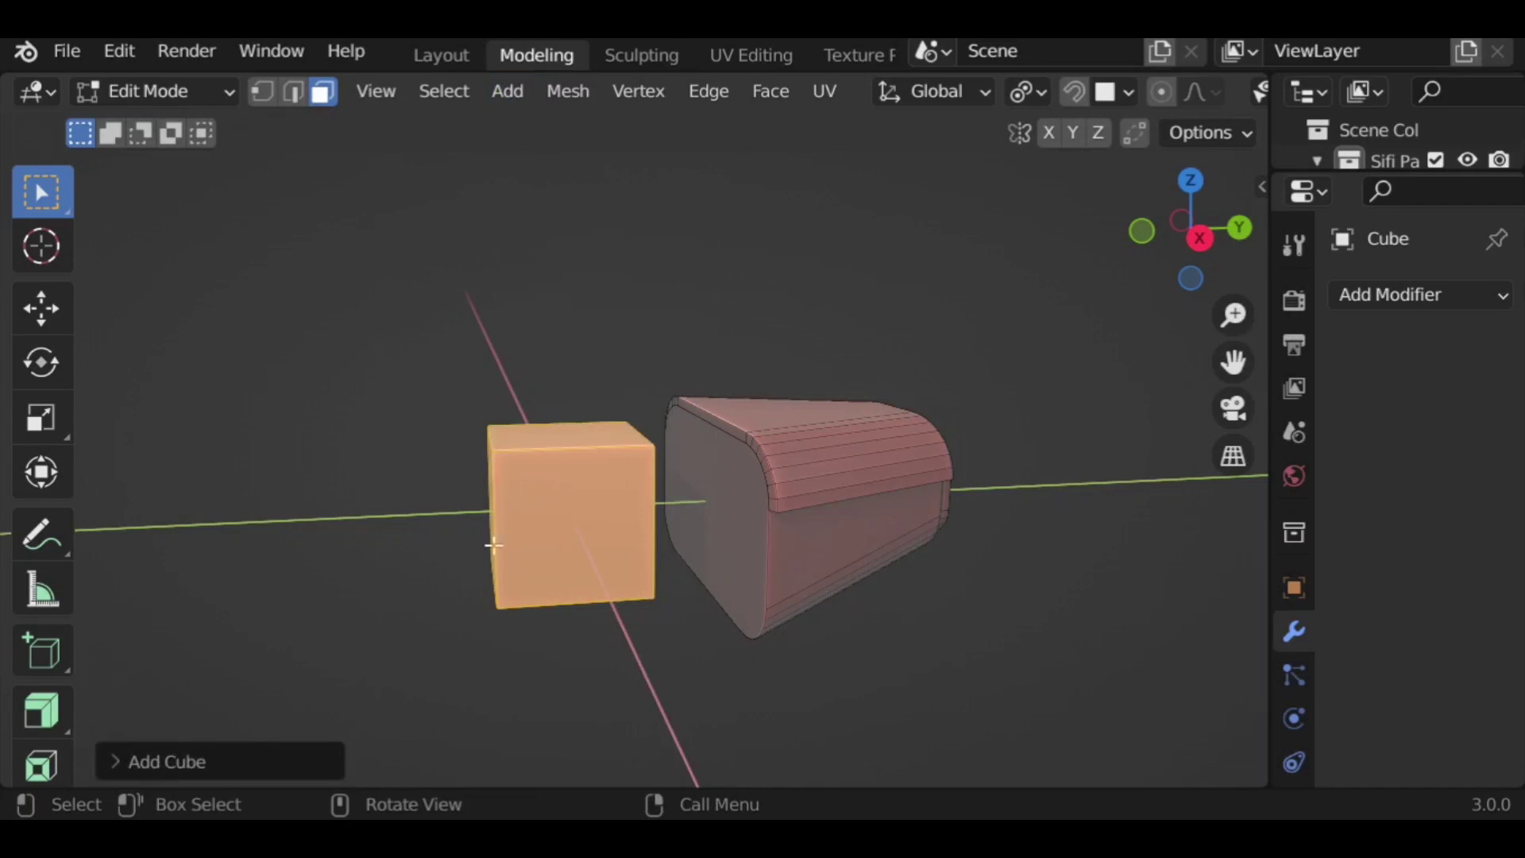
{"action": "middle_click_drag", "start_coordinate": [429, 575], "coordinate": [469, 589]}
{"action": "left_click", "coordinate": [1024, 557]}
{"action": "middle_click_drag", "start_coordinate": [1018, 557], "coordinate": [1042, 554]}
{"action": "scroll", "coordinate": [1042, 555], "scroll_direction": "up", "scroll_amount": 1}
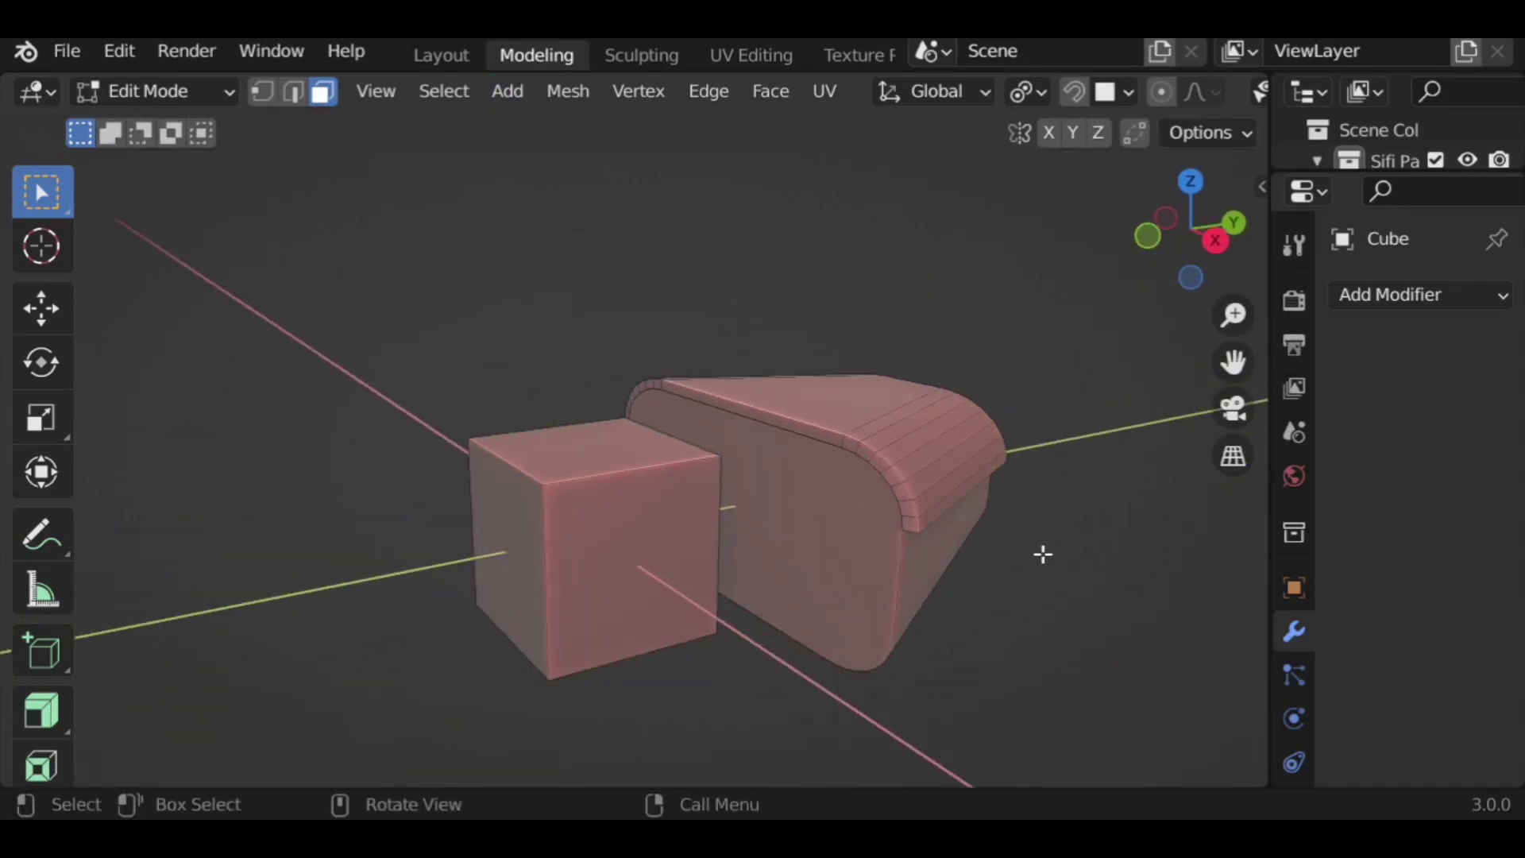
Step: Apply AutoMirror to the object on the X axis with positive orientation, and return to Edit Mode
{"action": "key", "text": "Tab"}
{"action": "left_click", "coordinate": [1093, 533]}
{"action": "key", "text": "n"}
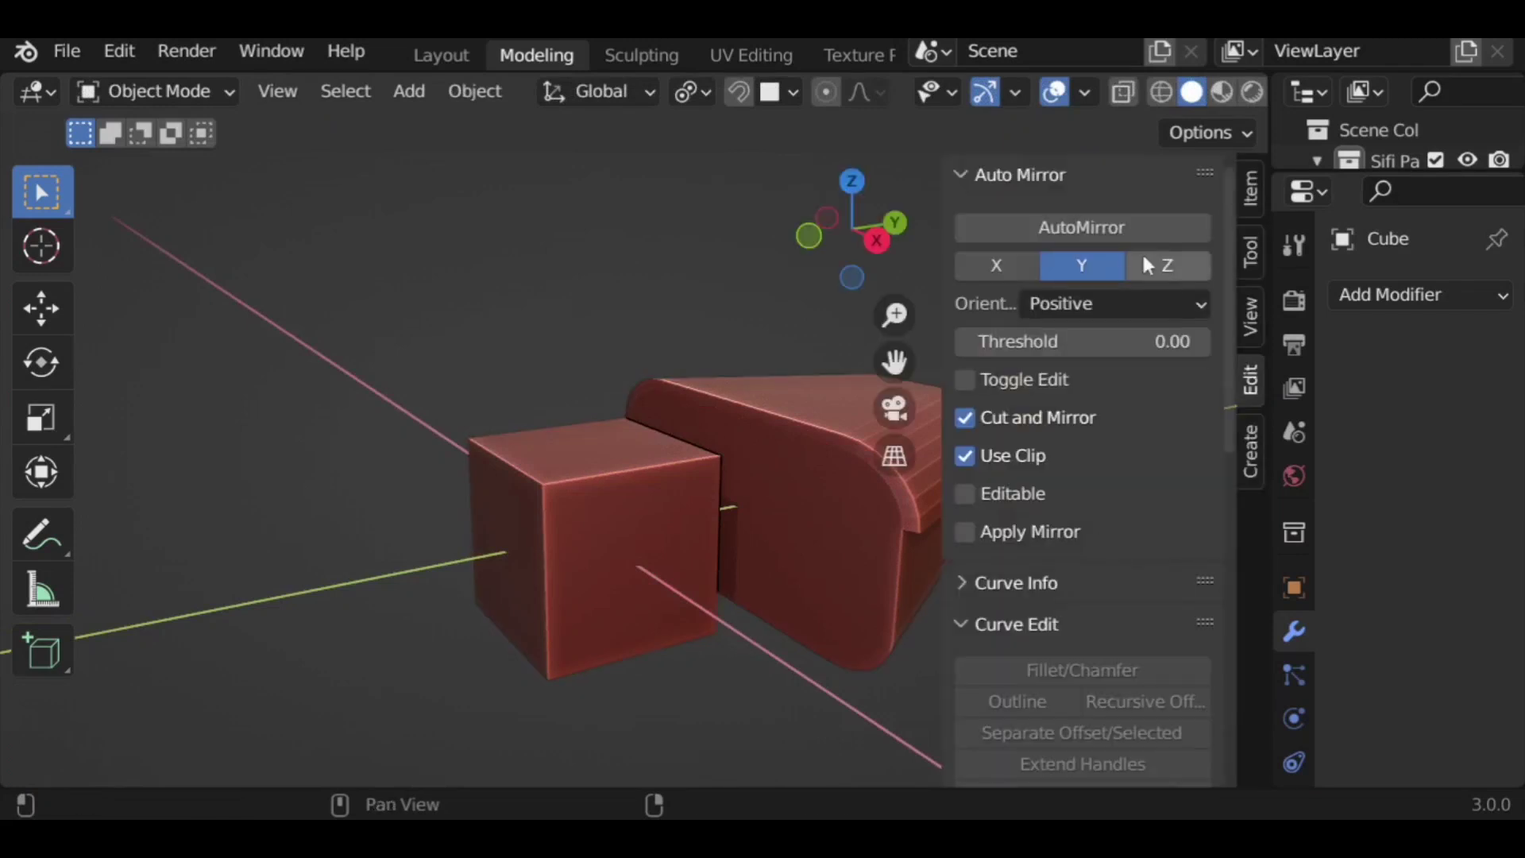
{"action": "left_click", "coordinate": [995, 265]}
{"action": "left_click", "coordinate": [1146, 228]}
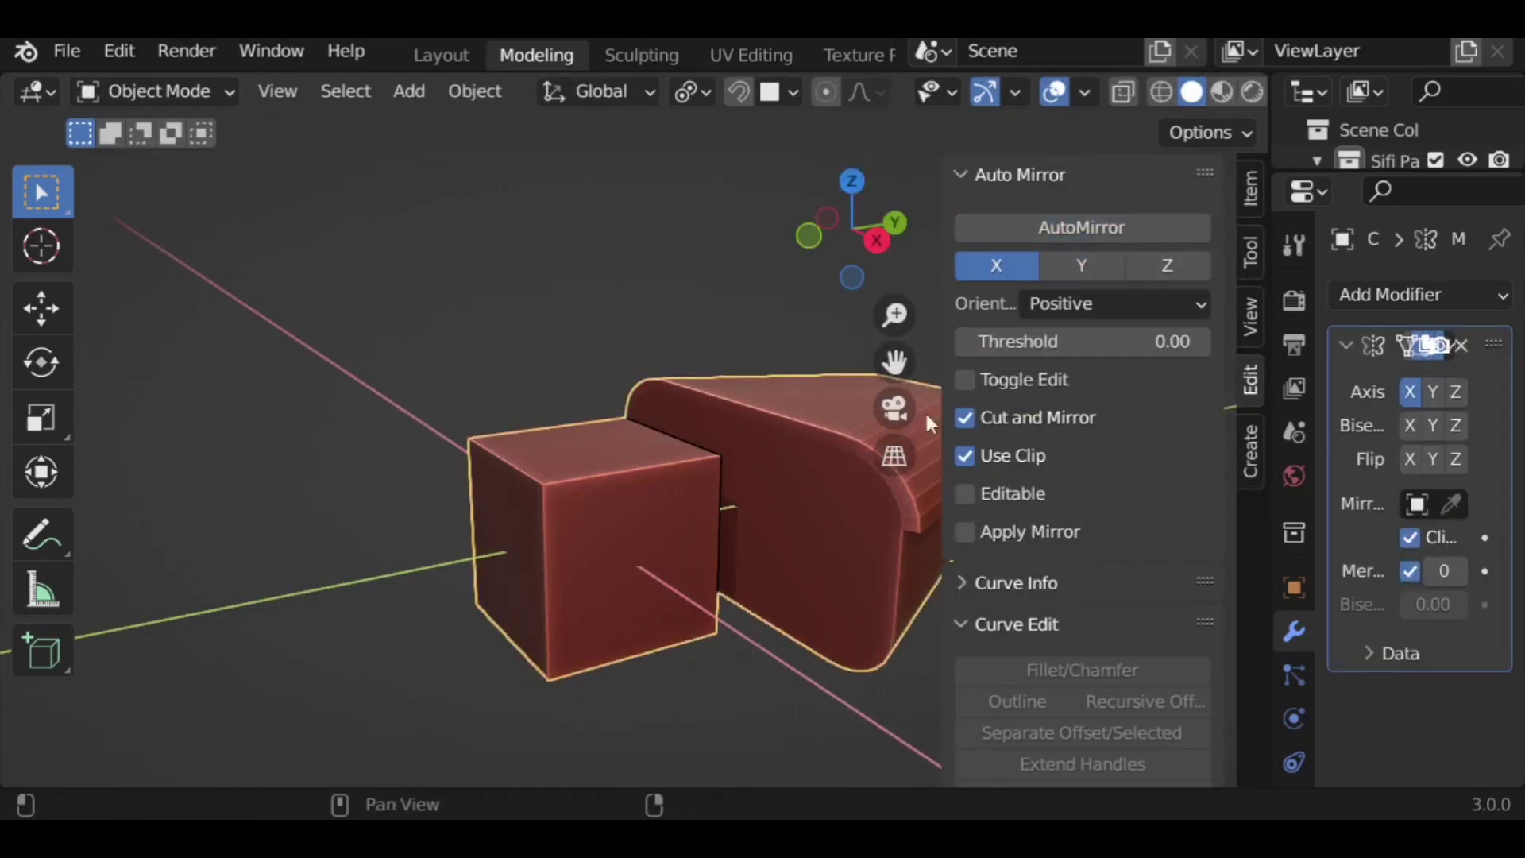
{"action": "key", "text": "n"}
{"action": "key", "text": "Tab"}
Step: Scale the mirrored cube down slightly and extrude its outer side face a short distance outward
{"action": "scroll", "coordinate": [690, 556], "scroll_direction": "down", "scroll_amount": 1}
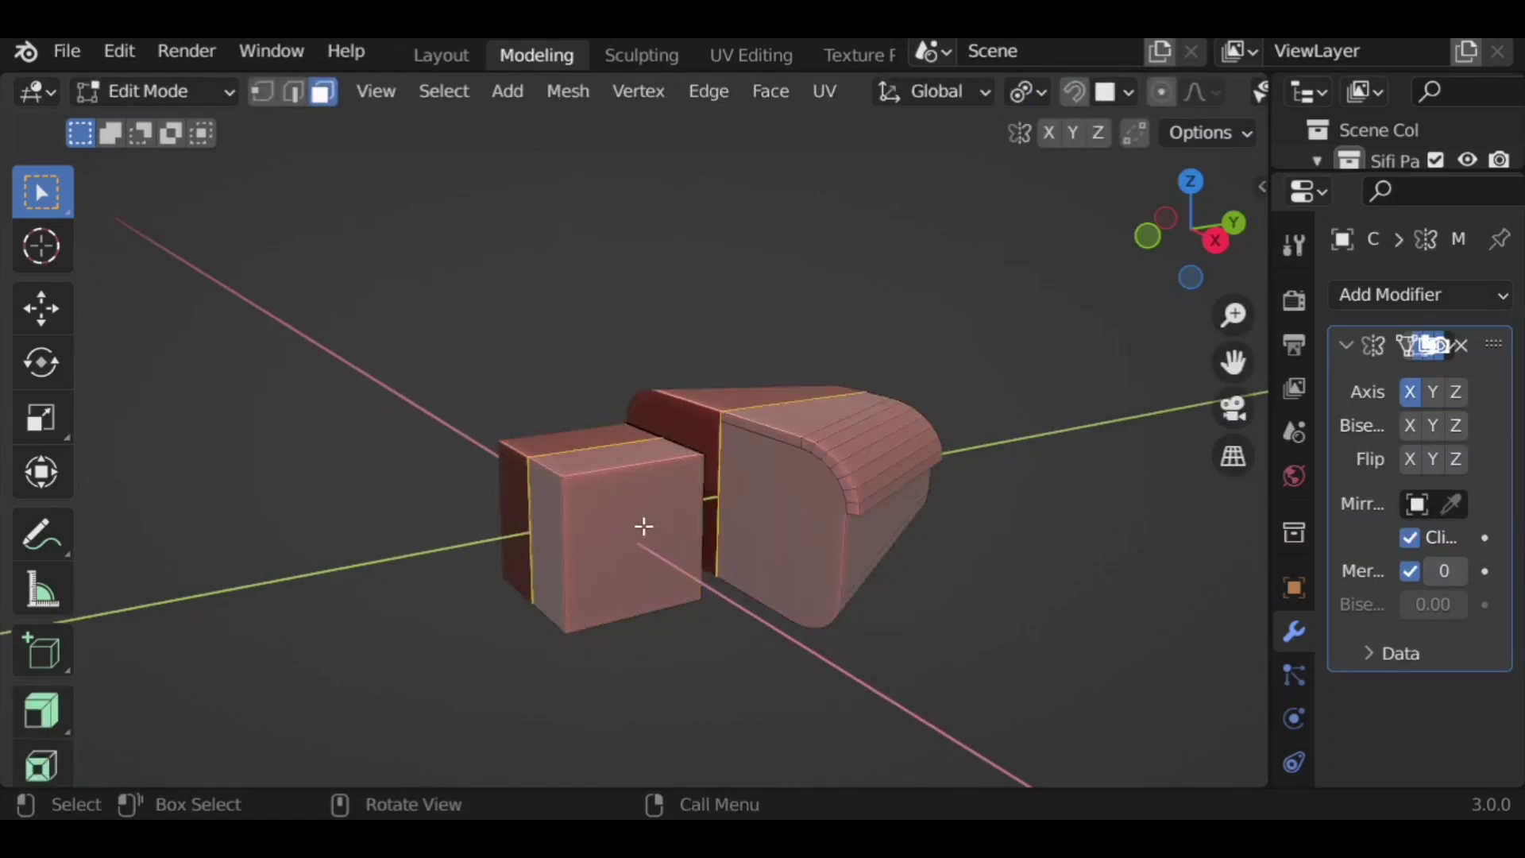
{"action": "key", "text": "l"}
{"action": "key", "text": "s"}
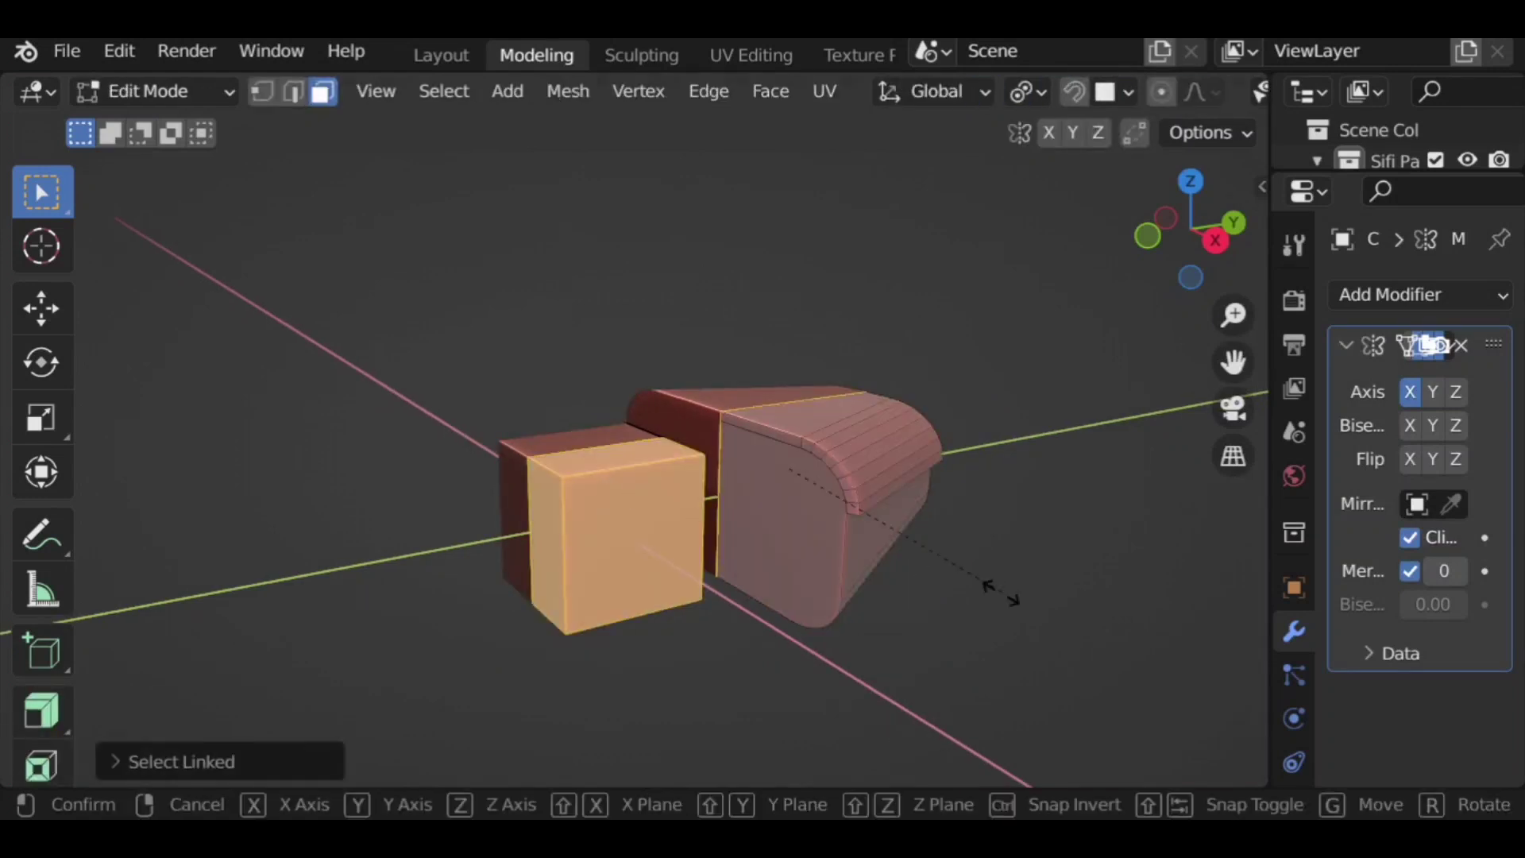
{"action": "left_click", "coordinate": [968, 570]}
{"action": "middle_click_drag", "start_coordinate": [767, 594], "coordinate": [699, 521]}
{"action": "left_click", "coordinate": [695, 516]}
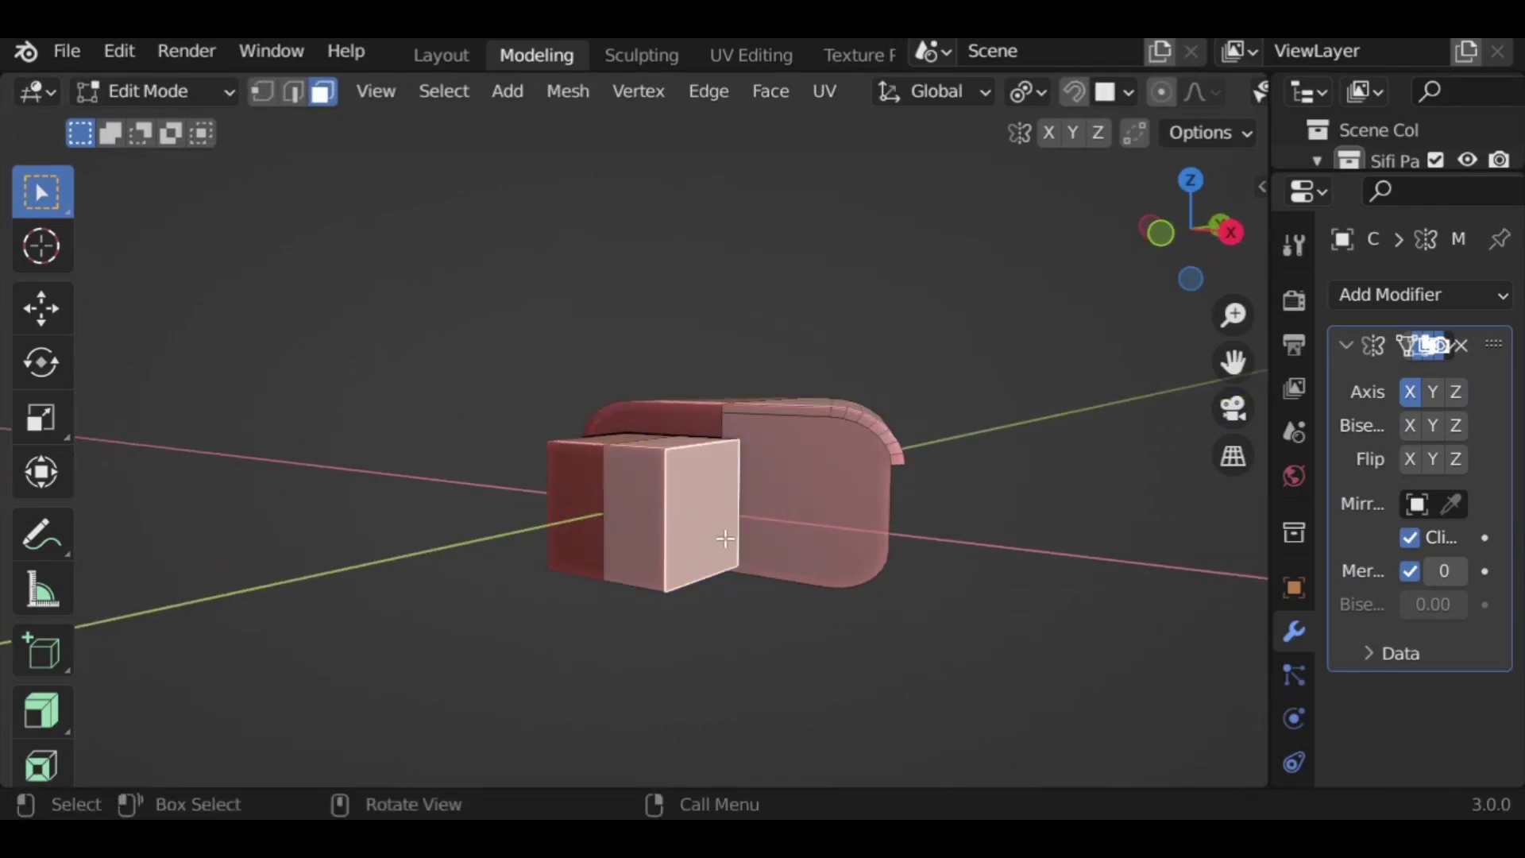
{"action": "key", "text": "e"}
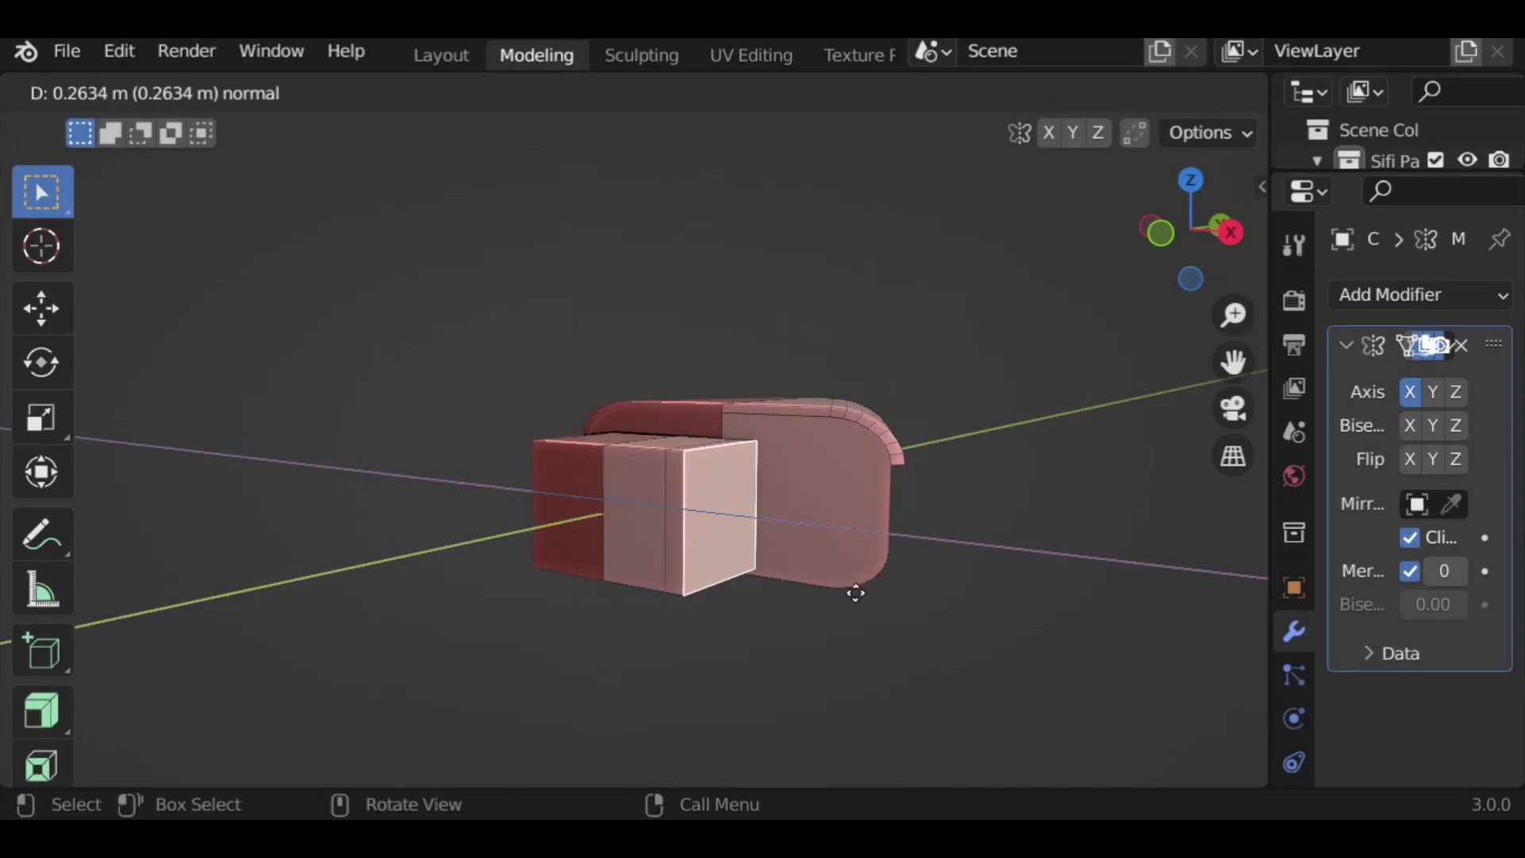
{"action": "left_click", "coordinate": [861, 593]}
Step: Raise the bottom edge of the cube's extruded side face along Z to slope the underside
{"action": "left_click", "coordinate": [295, 94]}
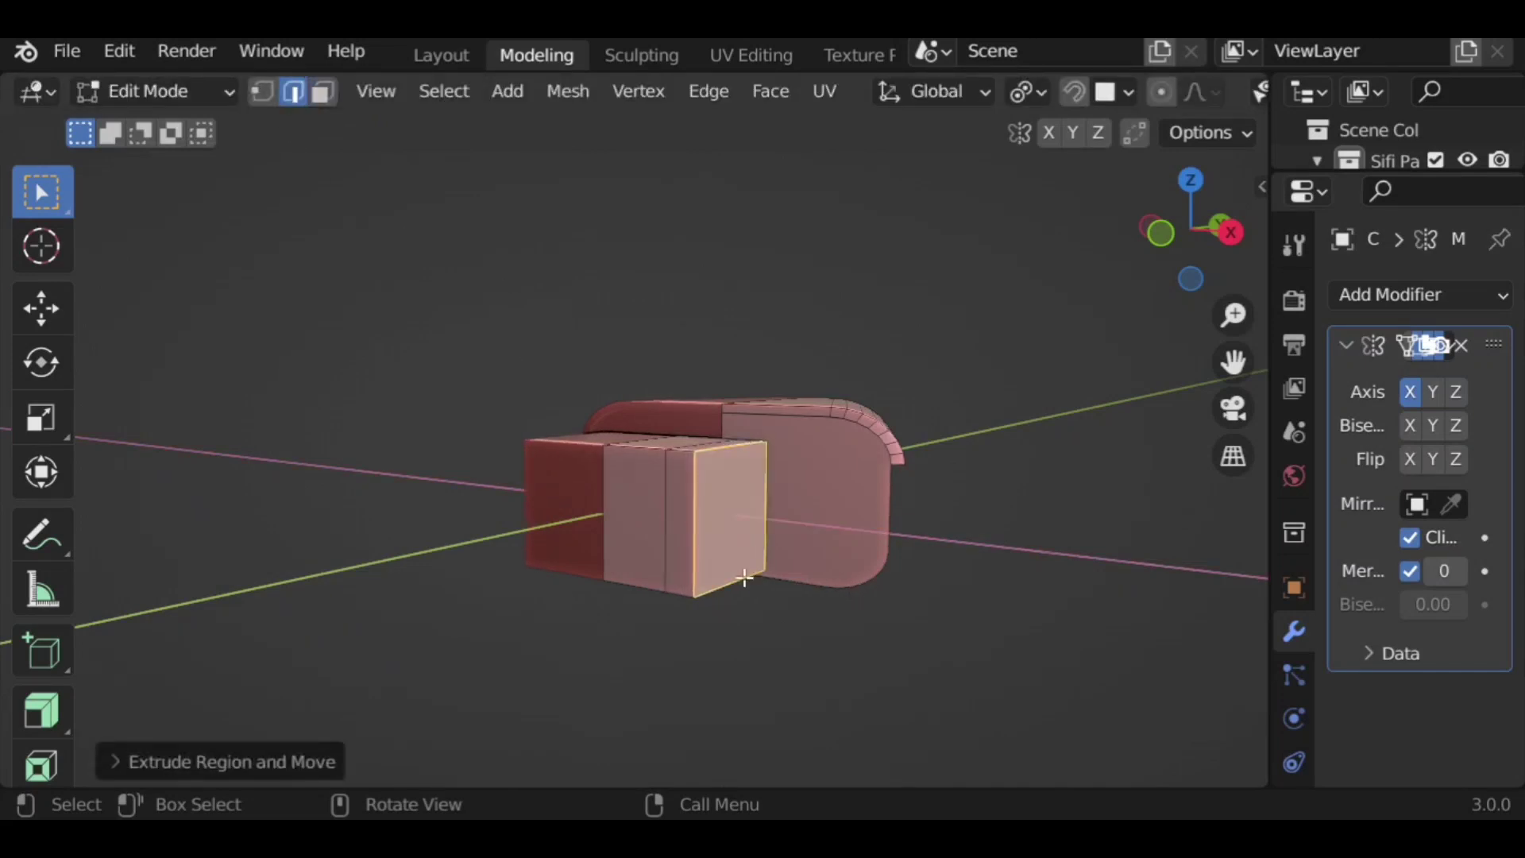
{"action": "left_click", "coordinate": [742, 579]}
{"action": "key", "text": "g"}
{"action": "key", "text": "z"}
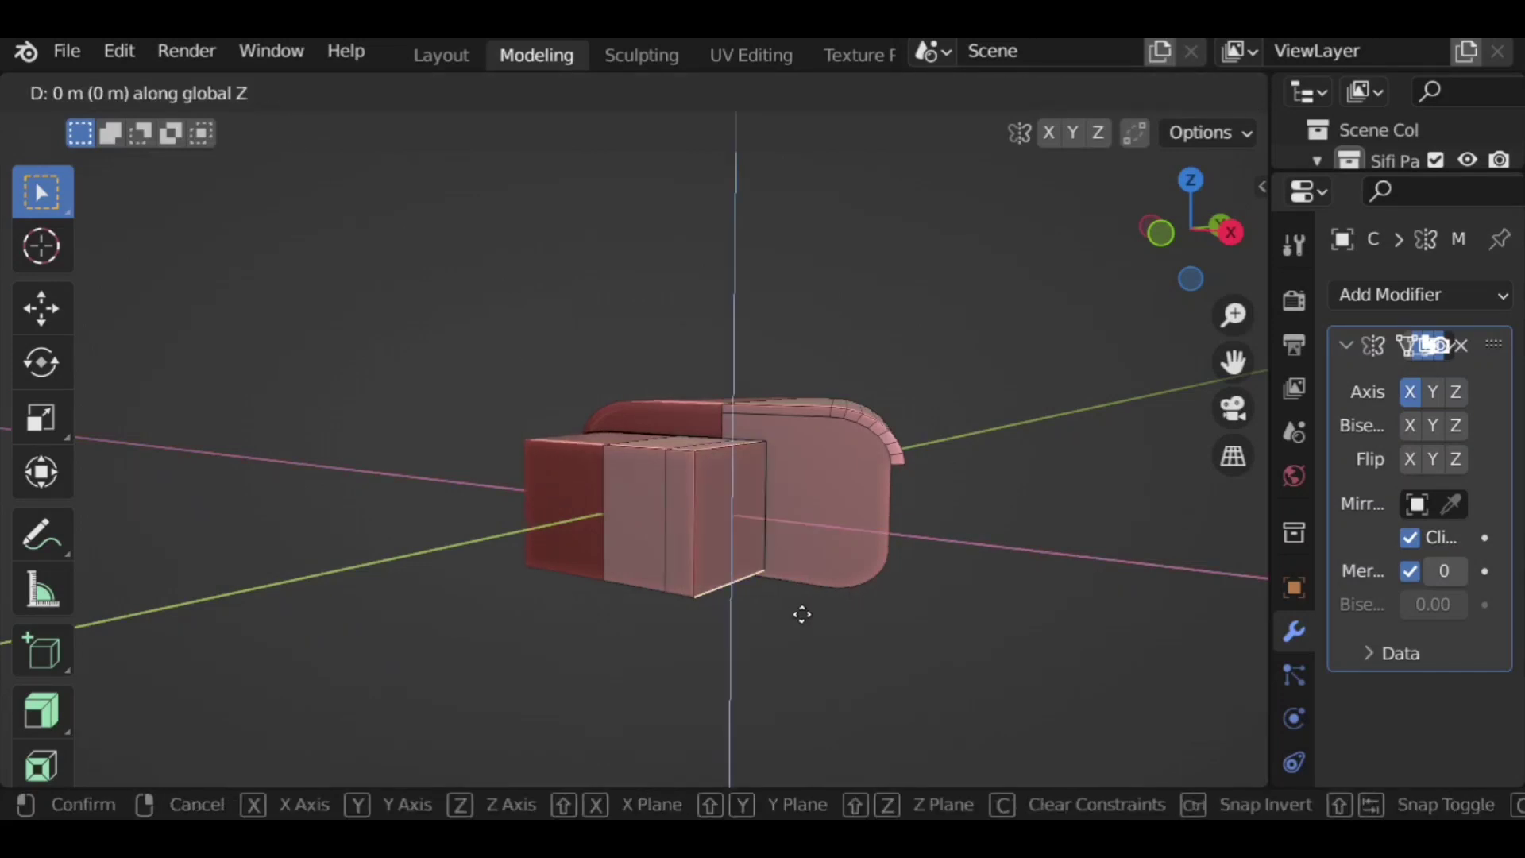
{"action": "left_click", "coordinate": [794, 617]}
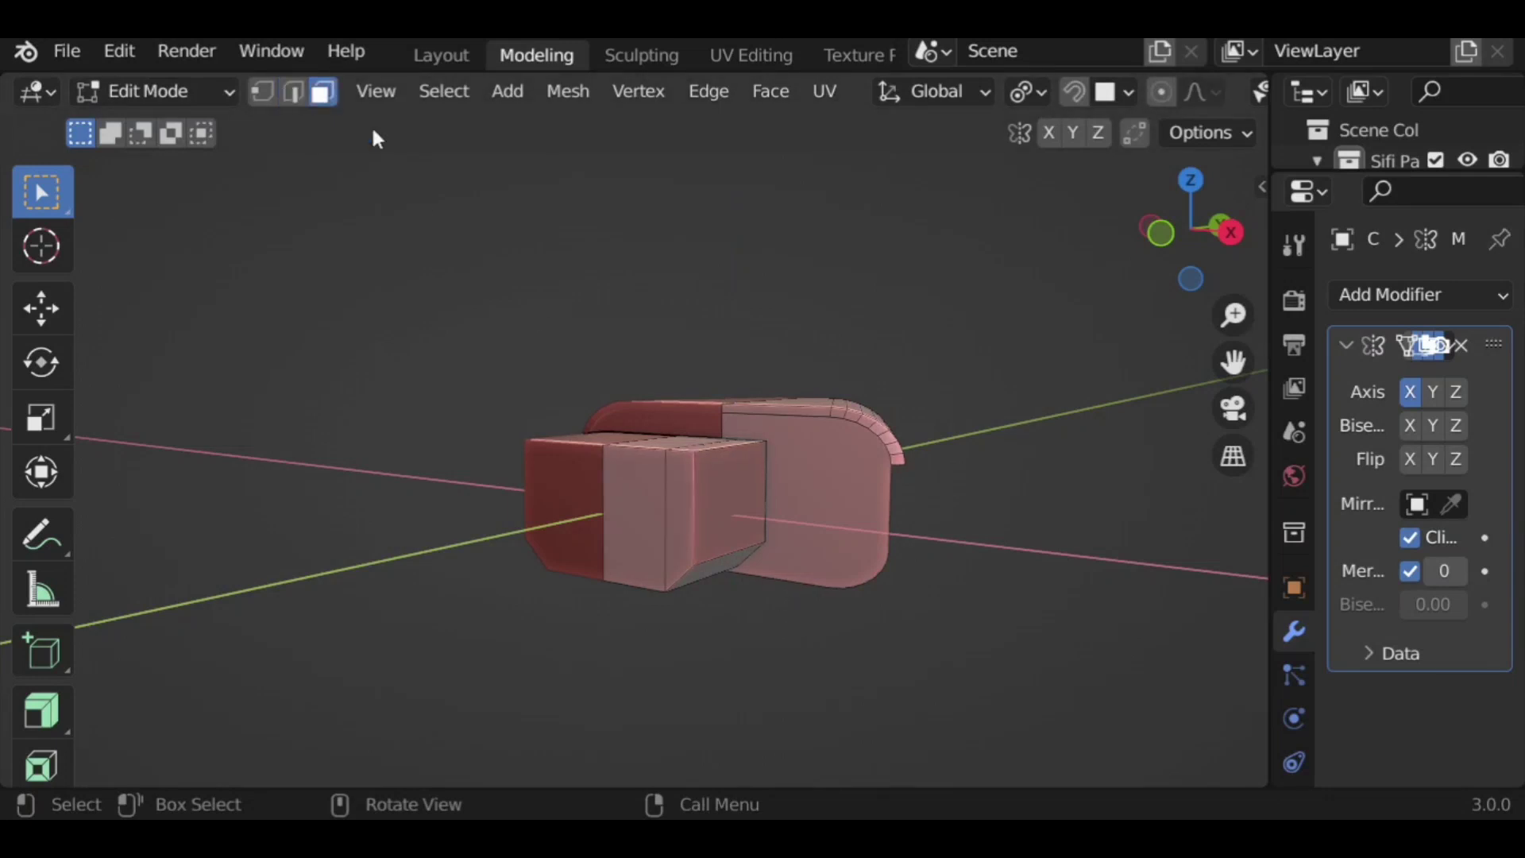
Step: Extrude the cube's outer side face about 3.3 m outward into a long arm
{"action": "left_click", "coordinate": [743, 517]}
{"action": "key", "text": "e"}
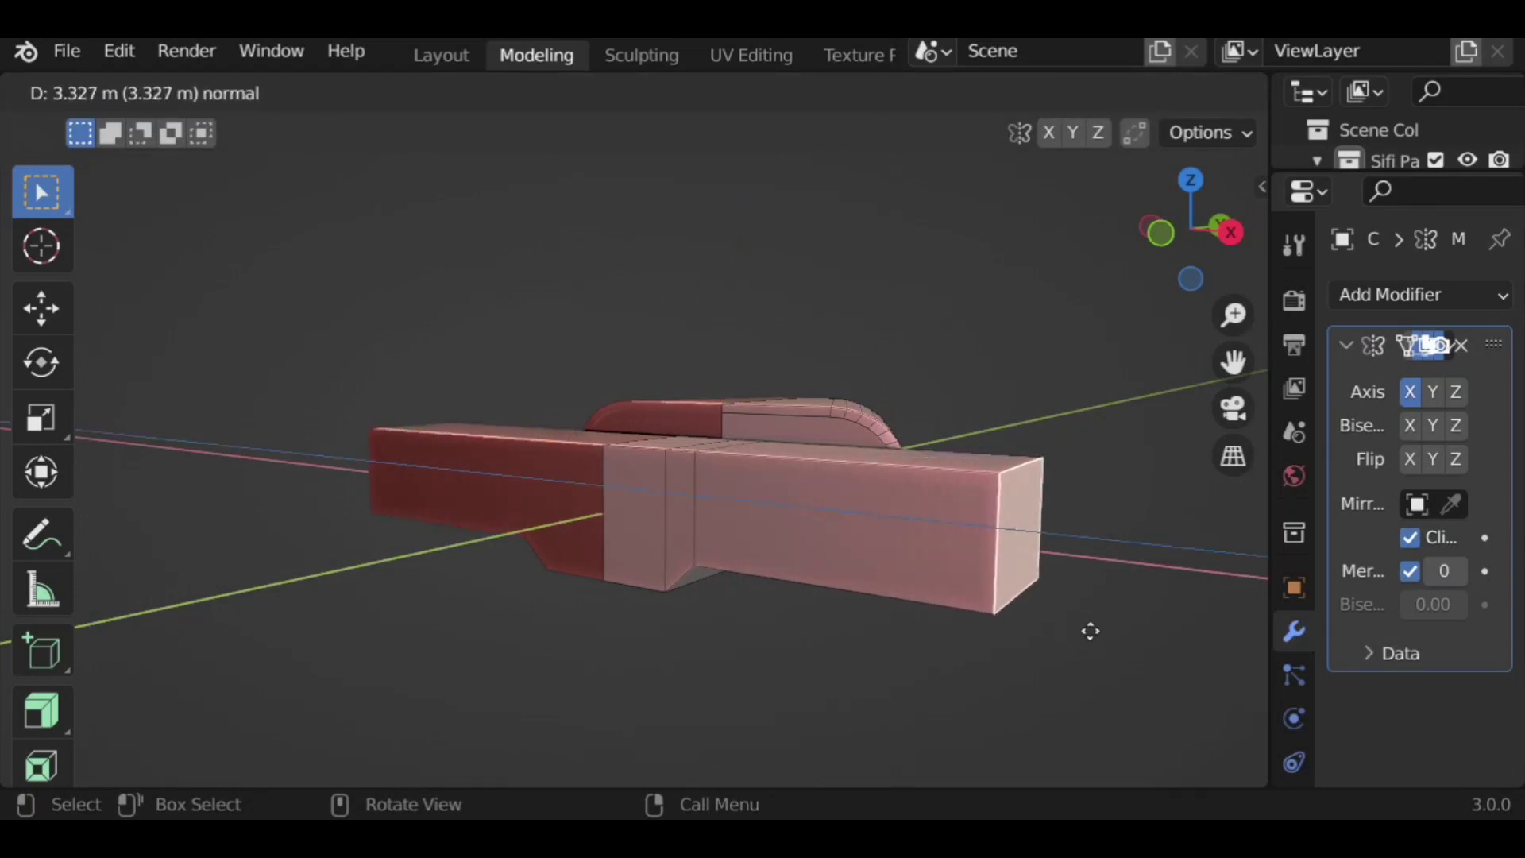
{"action": "left_click", "coordinate": [1106, 630]}
Step: Raise the bottom edge of the arm's end face about 0.7 m along Z to taper the arm
{"action": "middle_click_drag", "start_coordinate": [1052, 627], "coordinate": [816, 520]}
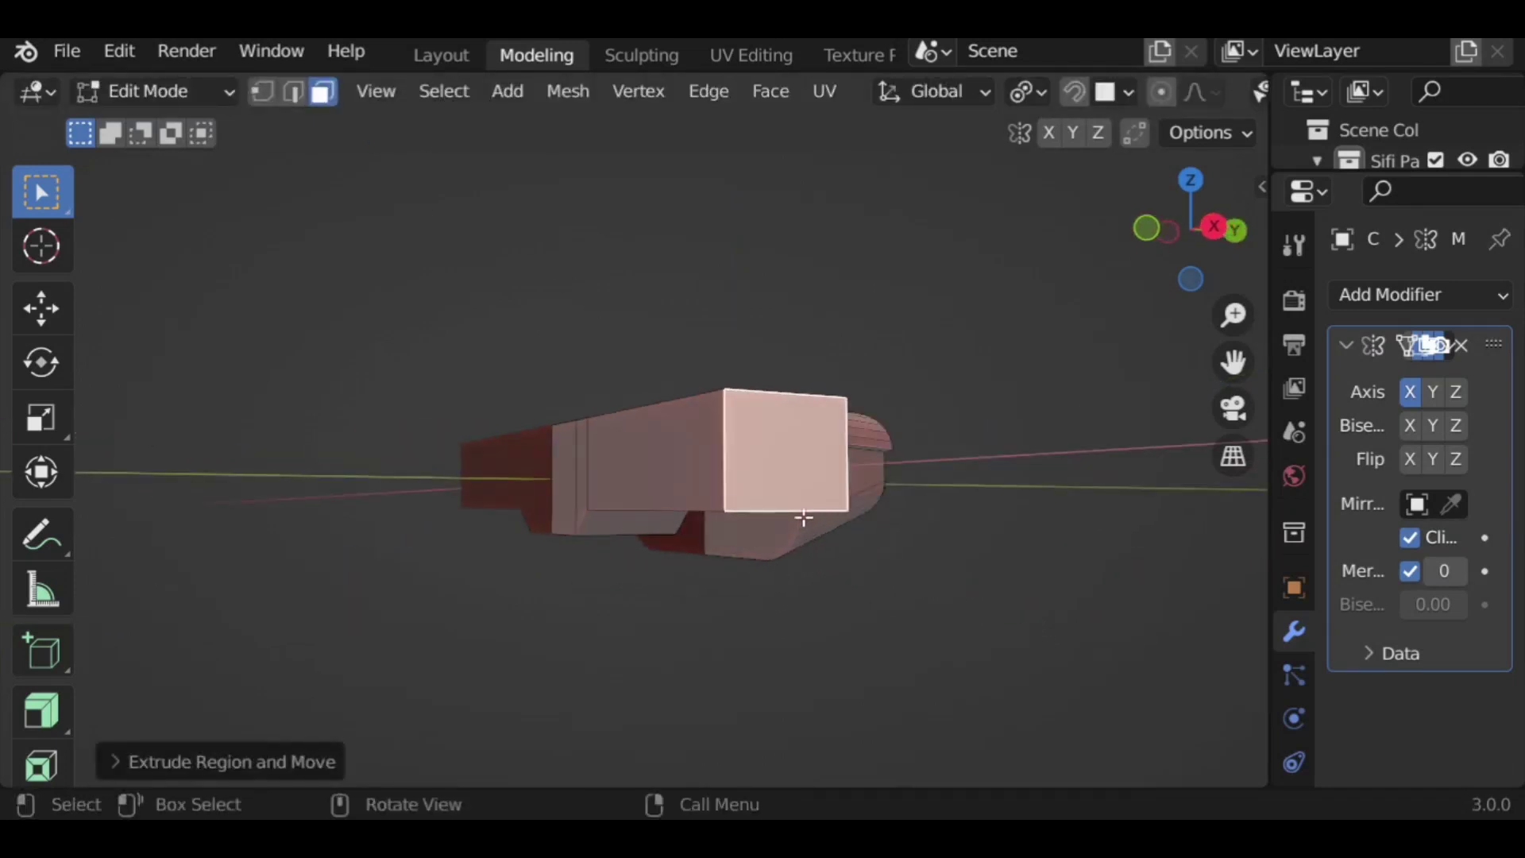
{"action": "left_click", "coordinate": [293, 93]}
{"action": "left_click", "coordinate": [798, 511]}
{"action": "key", "text": "g"}
{"action": "key", "text": "z"}
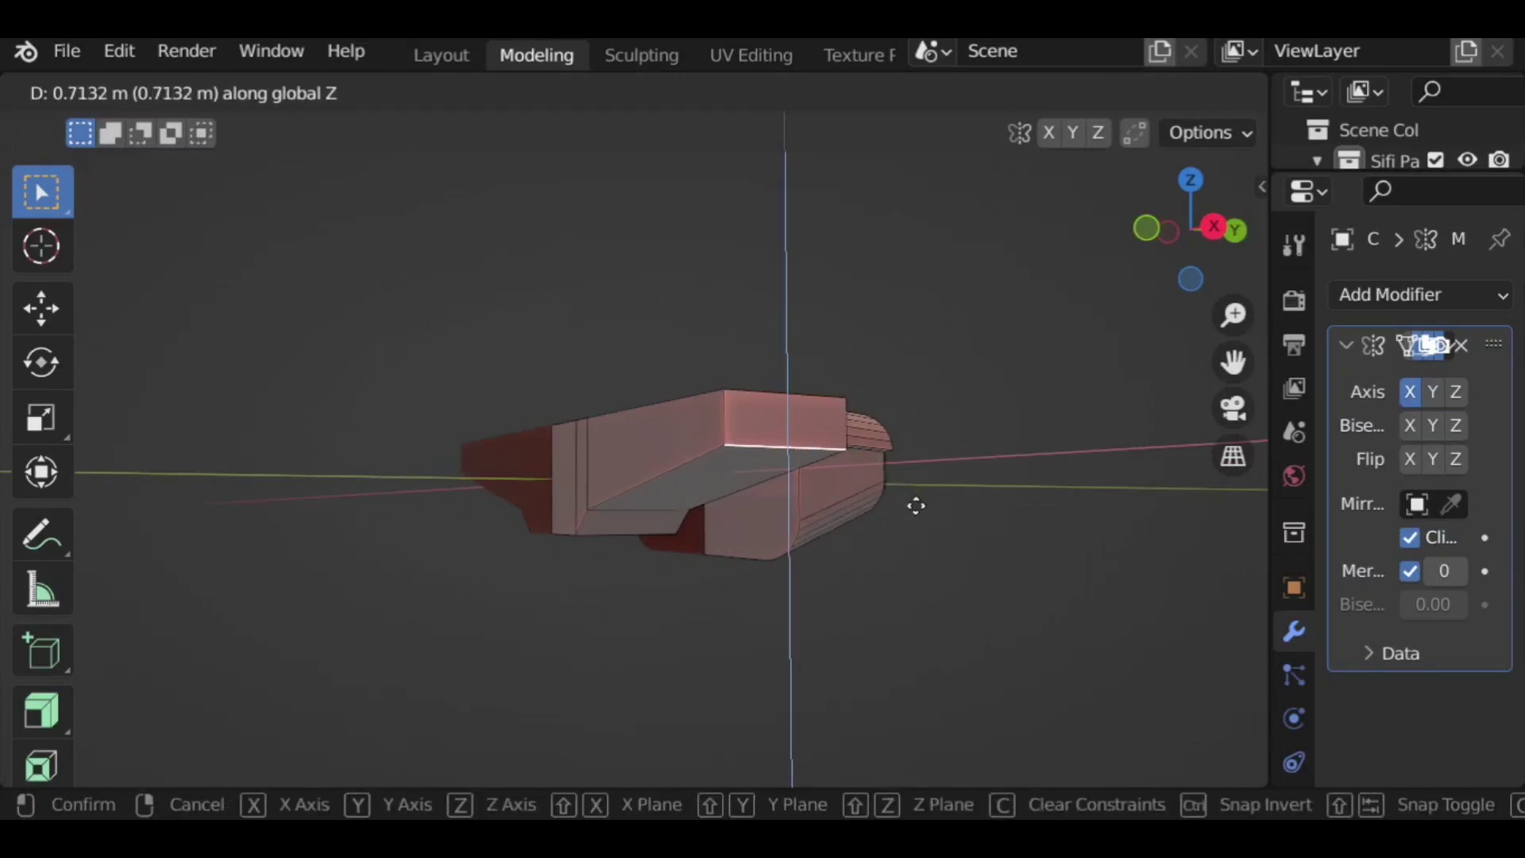
{"action": "left_click", "coordinate": [922, 498]}
Step: Add two evenly spaced loop cuts lengthwise along the arm, without sliding them
{"action": "middle_click_drag", "start_coordinate": [612, 563], "coordinate": [811, 554]}
{"action": "key", "text": "ctrl+r"}
{"action": "scroll", "coordinate": [823, 584], "scroll_direction": "up", "scroll_amount": 1}
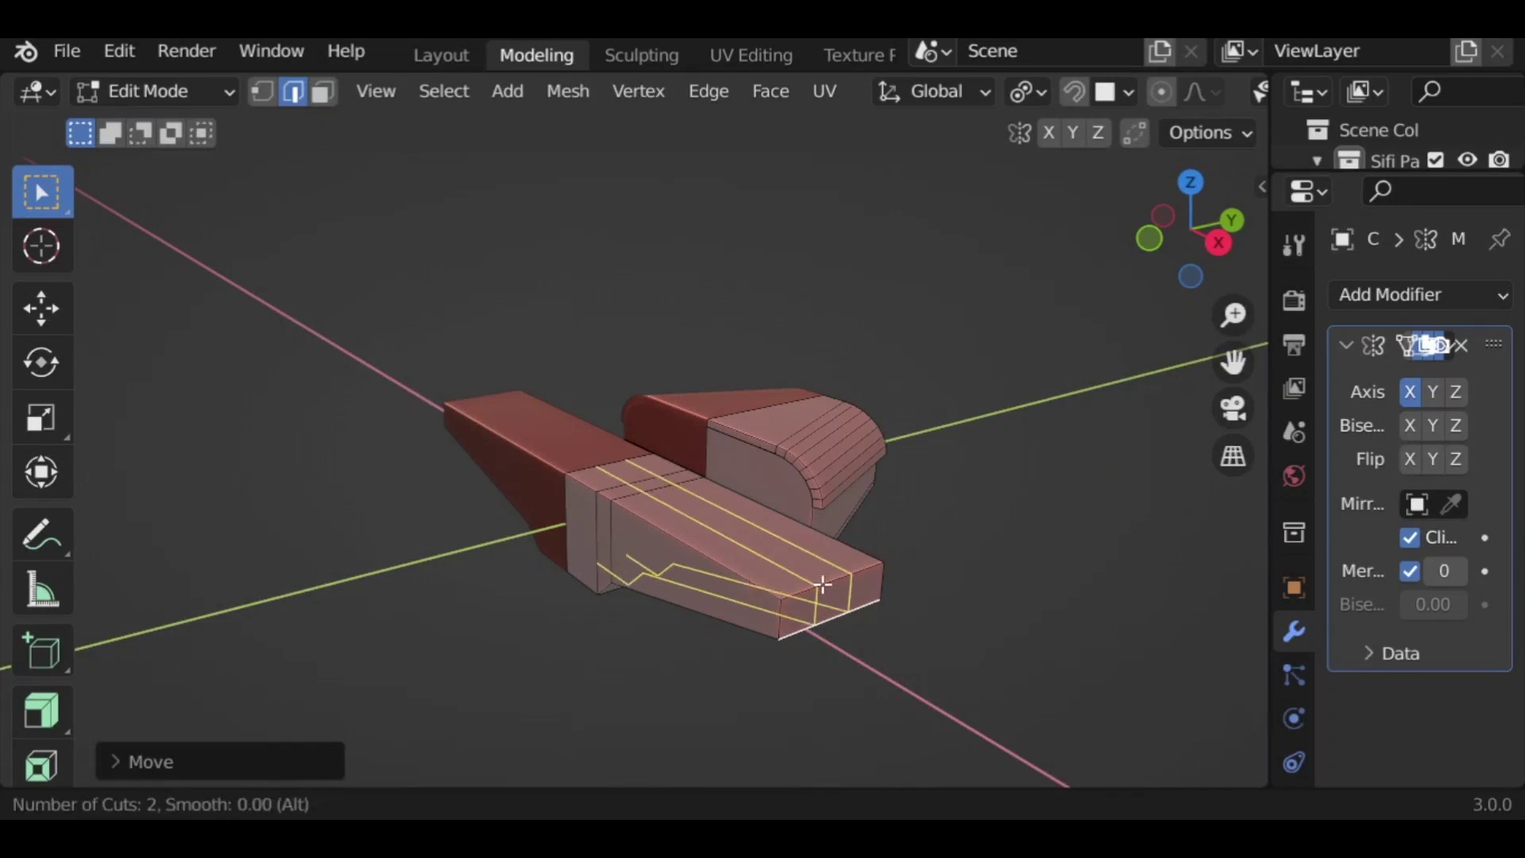
{"action": "left_click", "coordinate": [823, 585]}
{"action": "right_click", "coordinate": [910, 595]}
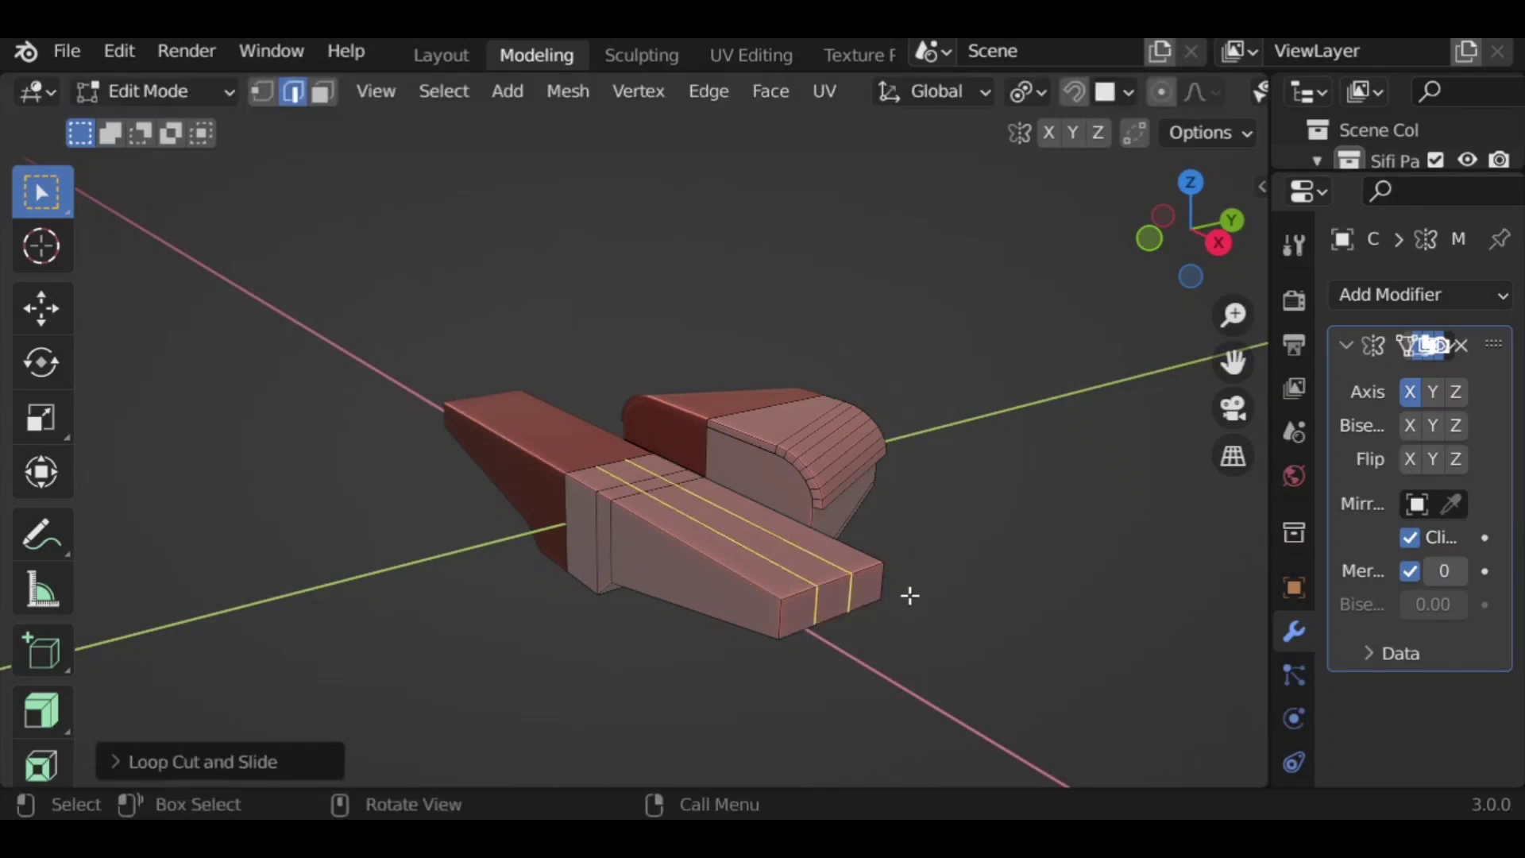
Step: Scale the front lengthwise edge loop of the arm up slightly to shape the end face into a protruding tip
{"action": "left_click", "coordinate": [766, 551]}
{"action": "scroll", "coordinate": [879, 653], "scroll_direction": "up", "scroll_amount": 1}
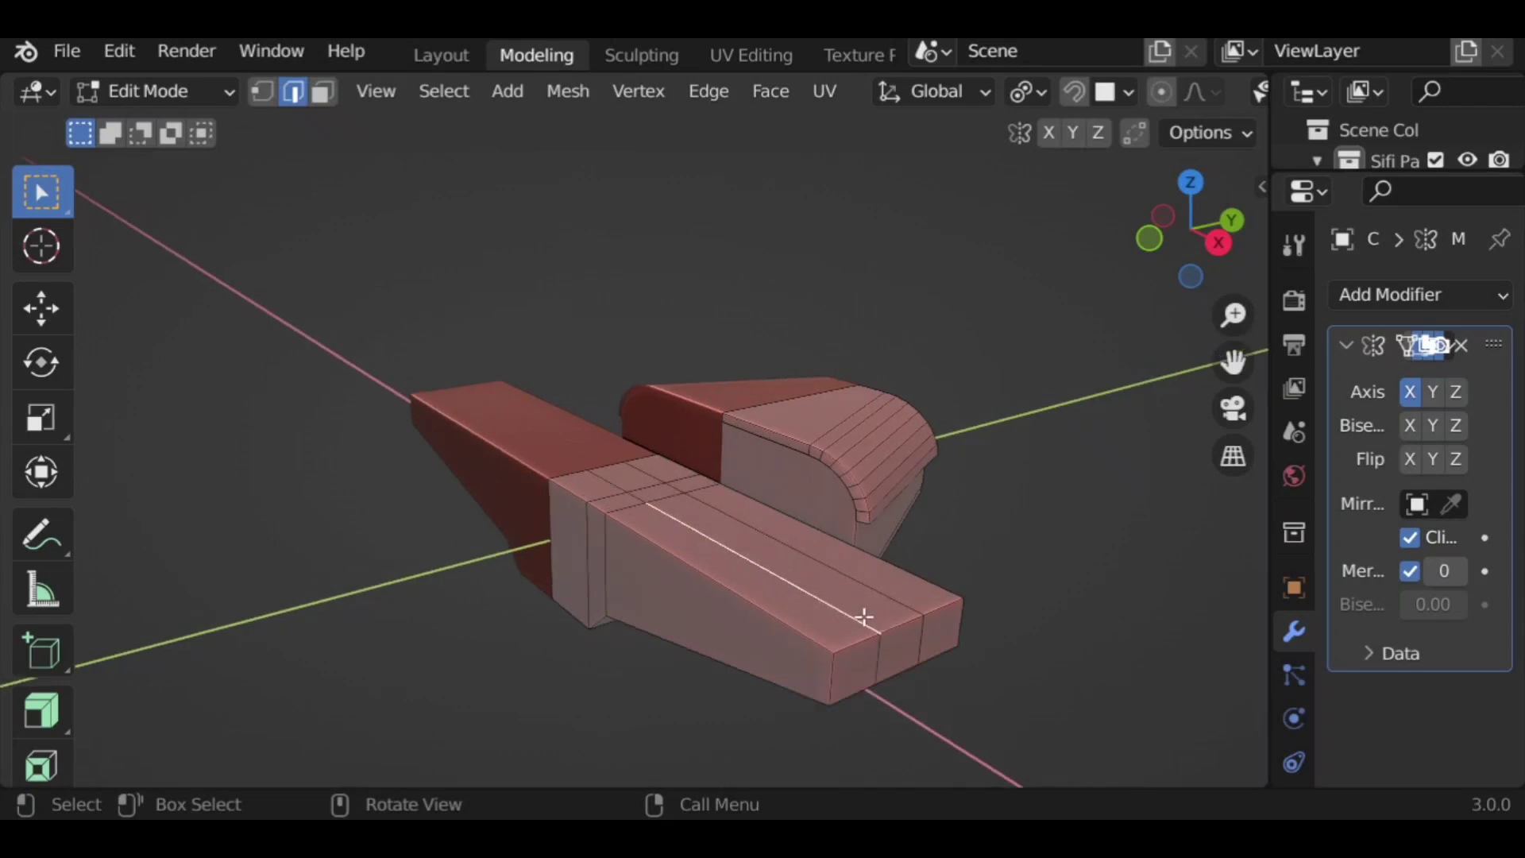
{"action": "left_click", "coordinate": [862, 621], "text": "alt"}
{"action": "middle_click_drag", "start_coordinate": [865, 623], "coordinate": [960, 606]}
{"action": "key", "text": "s"}
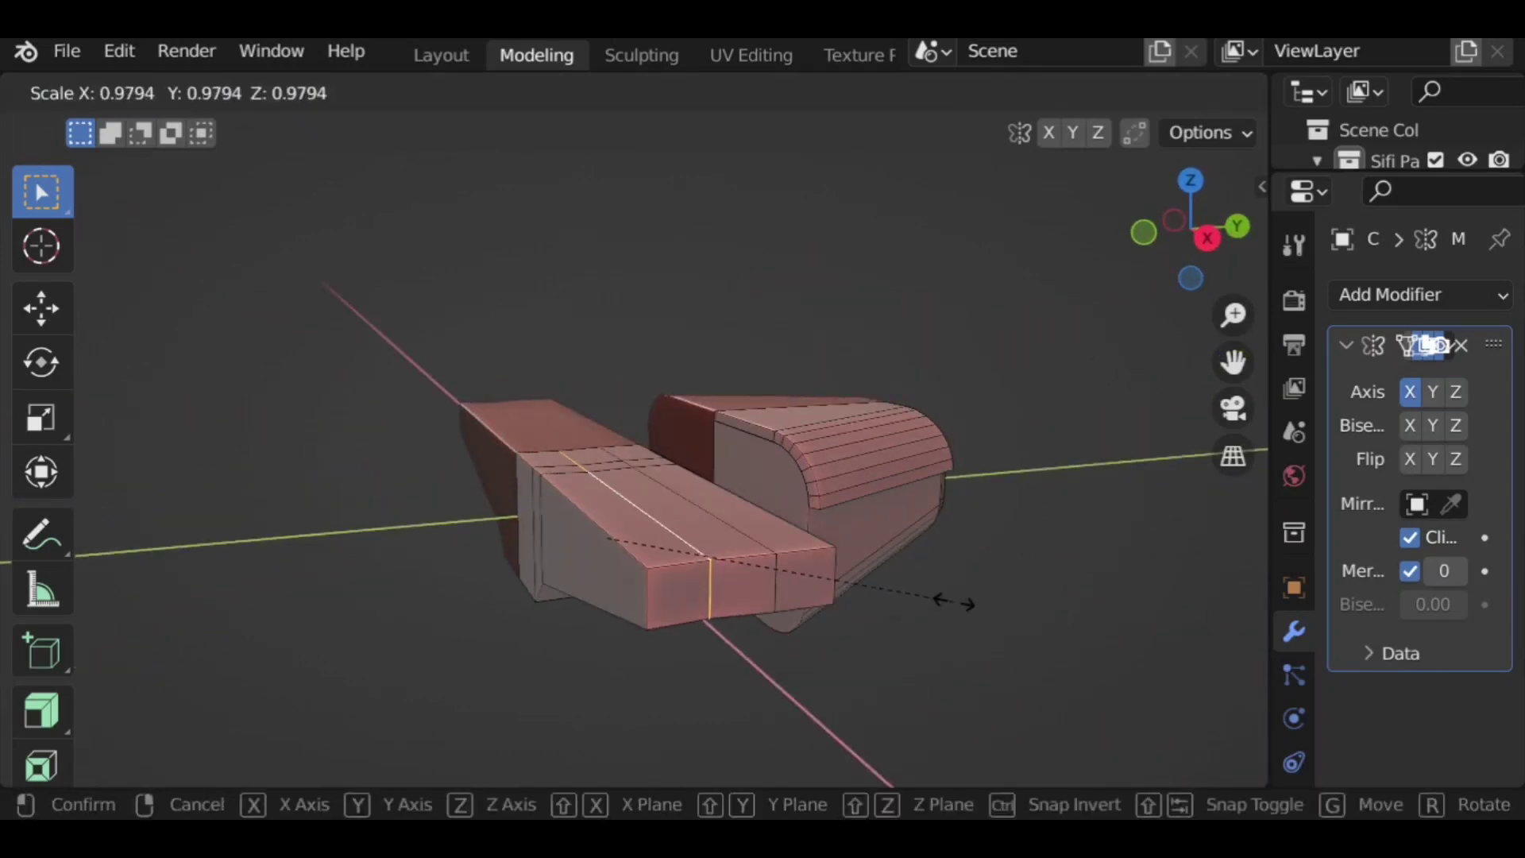
{"action": "left_click", "coordinate": [970, 623]}
Step: Try to lower only the outer section of the arm's upper front edge along Z
{"action": "middle_click_drag", "start_coordinate": [929, 623], "coordinate": [925, 508]}
{"action": "left_click", "coordinate": [730, 605]}
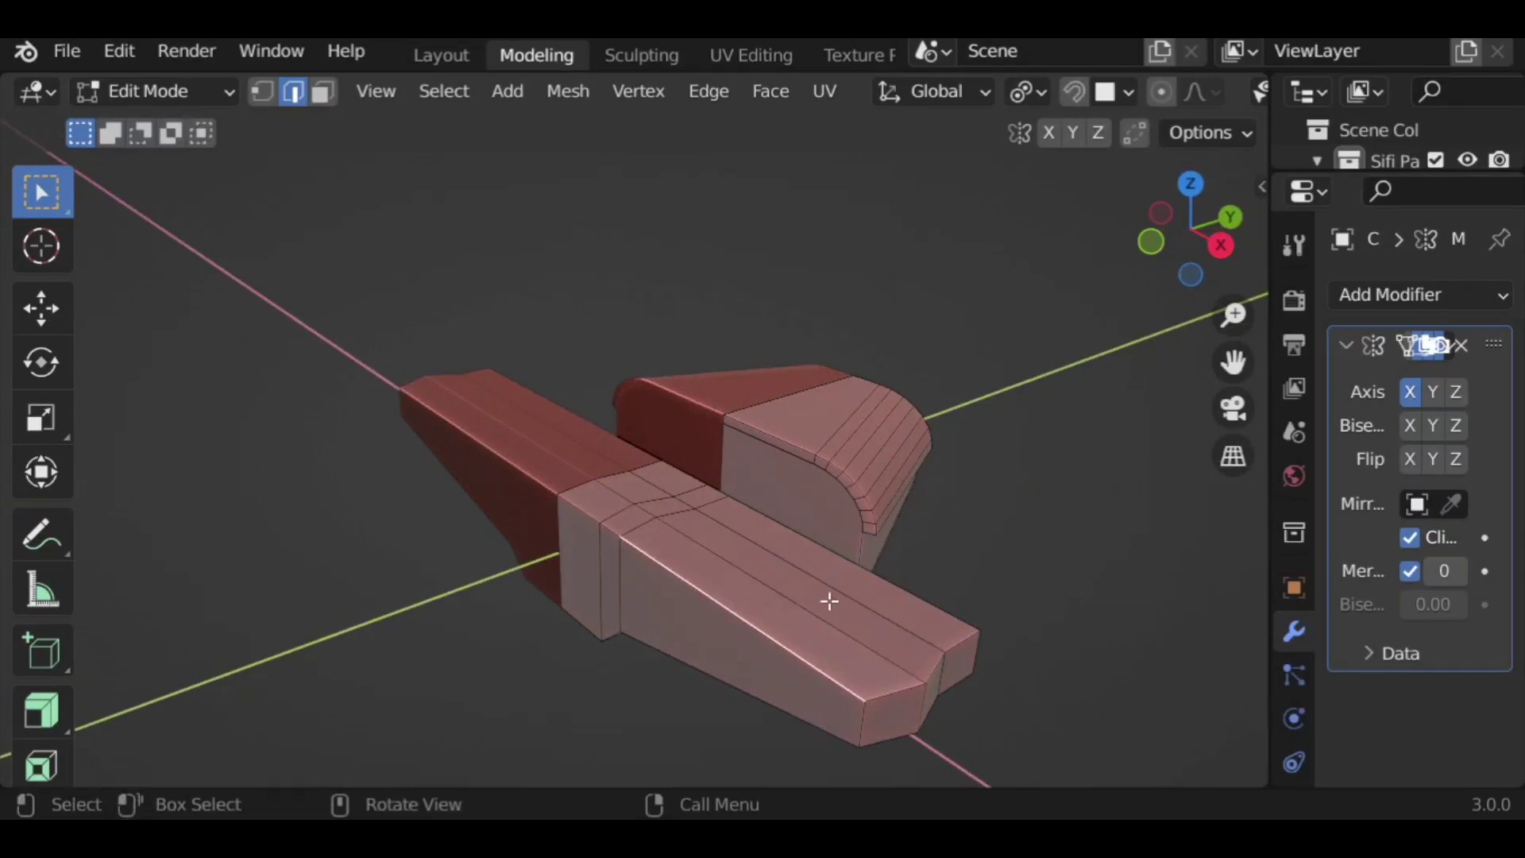
{"action": "key", "text": "g"}
{"action": "key", "text": "z"}
{"action": "left_click", "coordinate": [936, 560]}
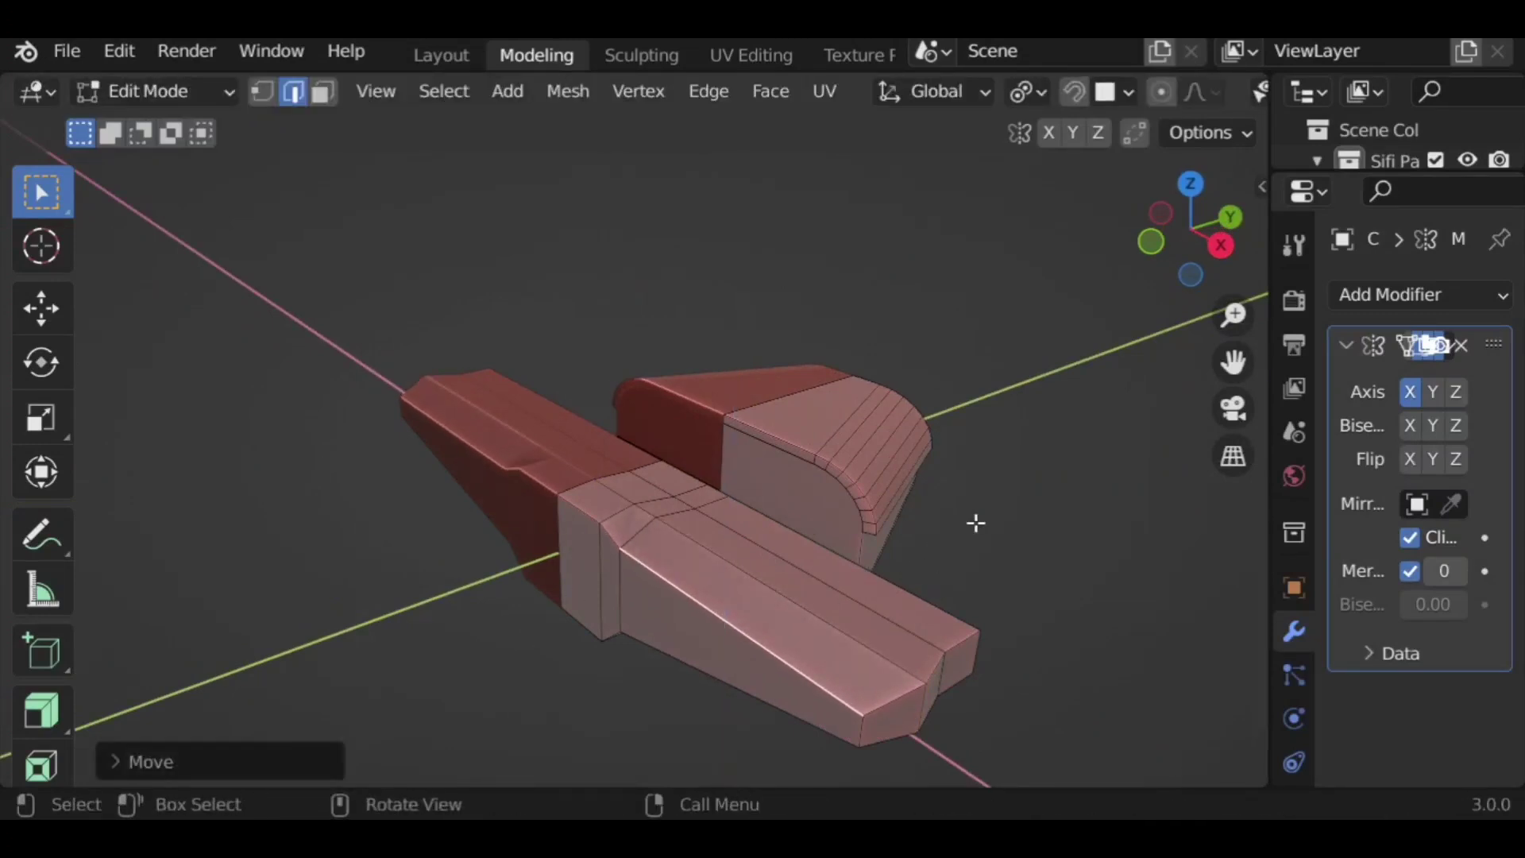
Step: Lower the arm's entire upper front edge about 0.24 m along Z to slope the top
{"action": "left_click", "coordinate": [829, 556]}
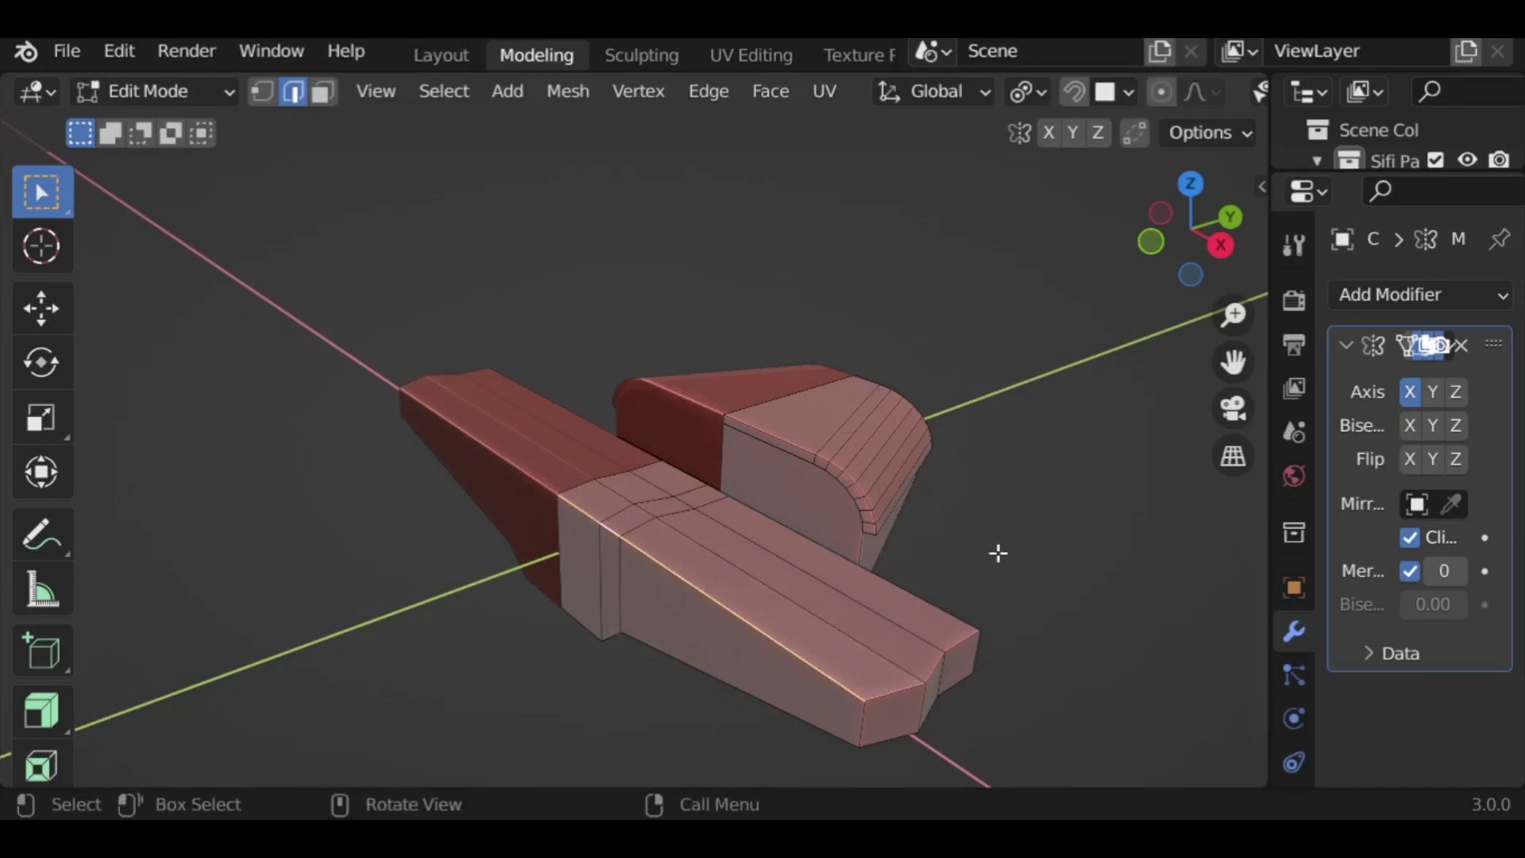
{"action": "key", "text": "g"}
{"action": "key", "text": "z"}
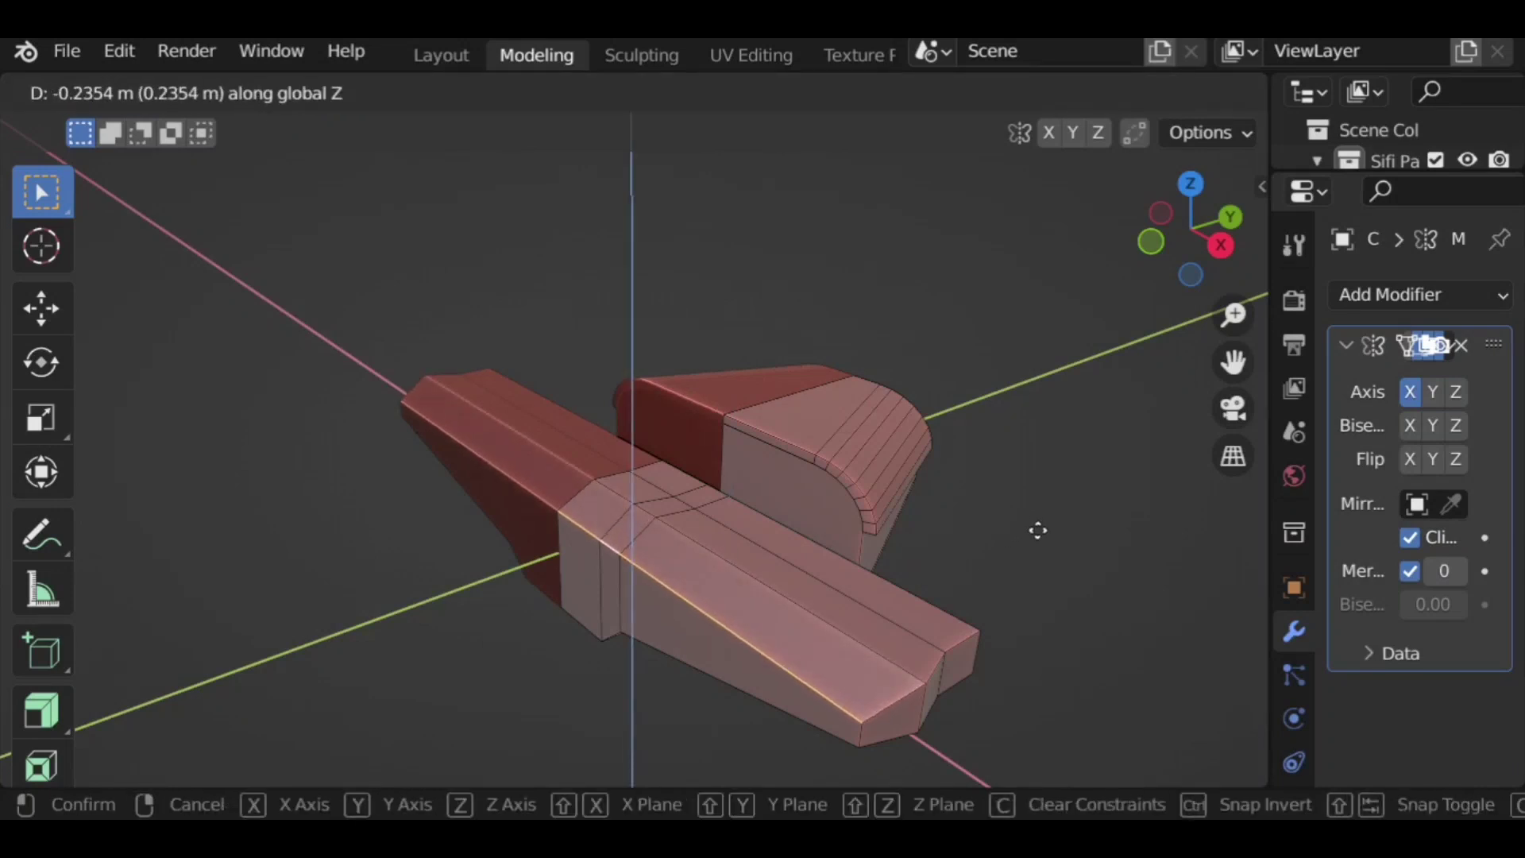
{"action": "left_click", "coordinate": [1038, 530]}
Step: Try to extrude the two rear faces at the arm's end about 1 m outward
{"action": "middle_click_drag", "start_coordinate": [1052, 562], "coordinate": [1001, 548]}
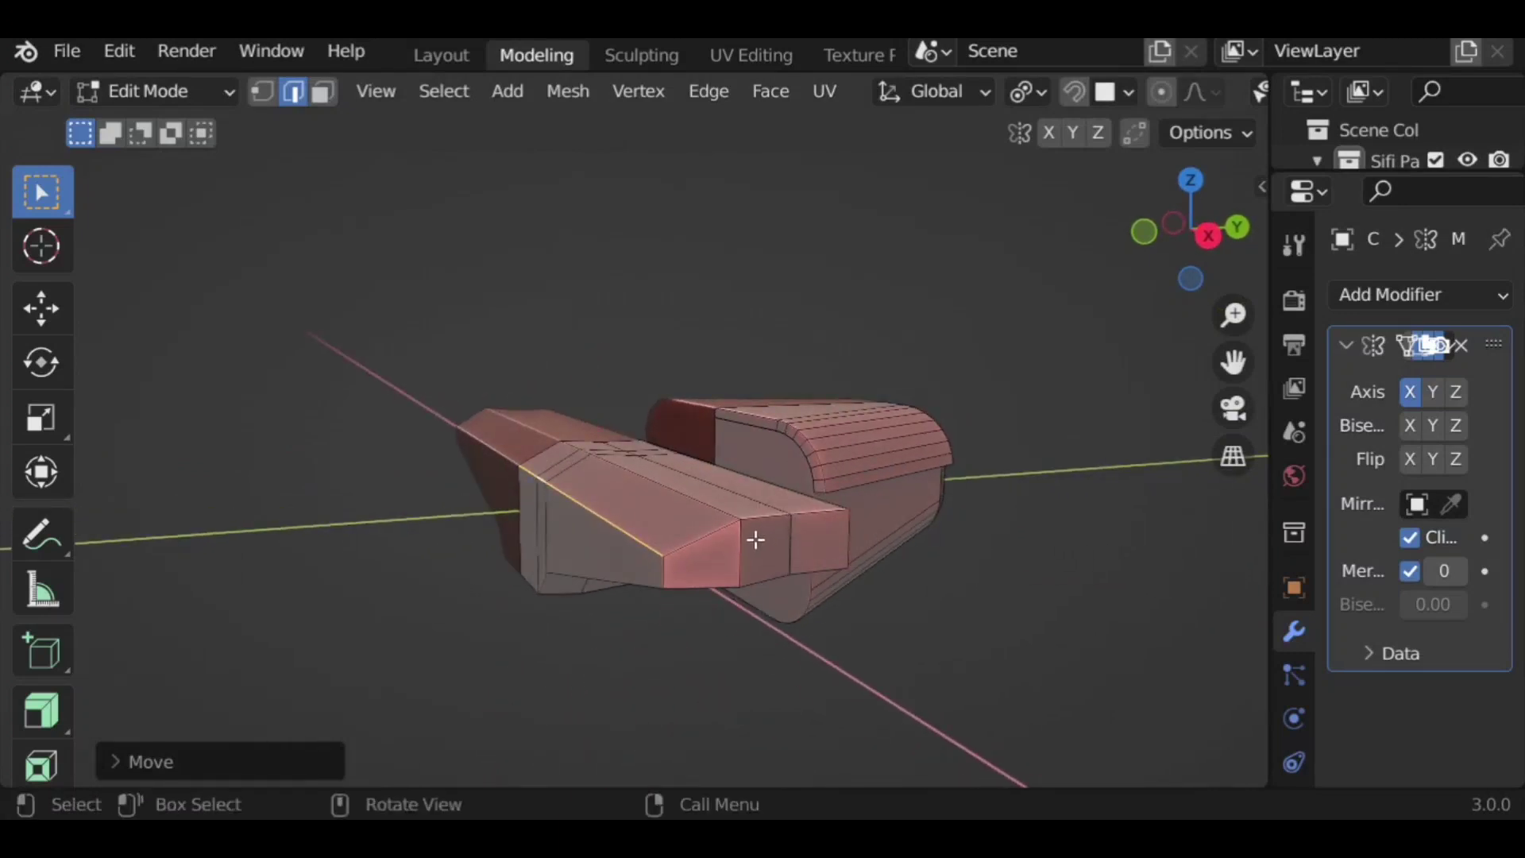
{"action": "middle_click_drag", "start_coordinate": [779, 520], "coordinate": [749, 504]}
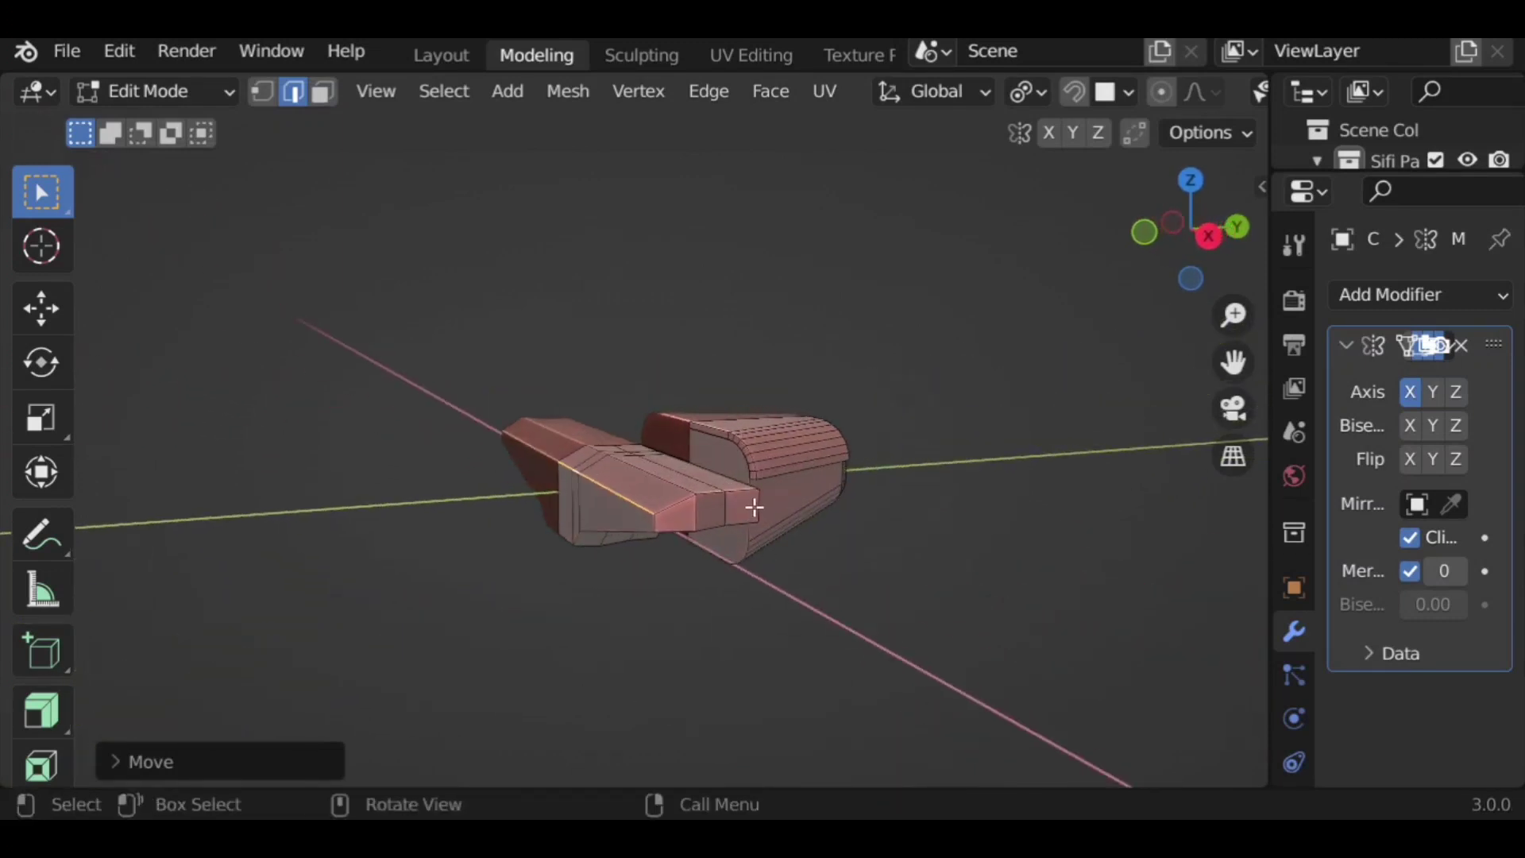
{"action": "left_click", "coordinate": [684, 478]}
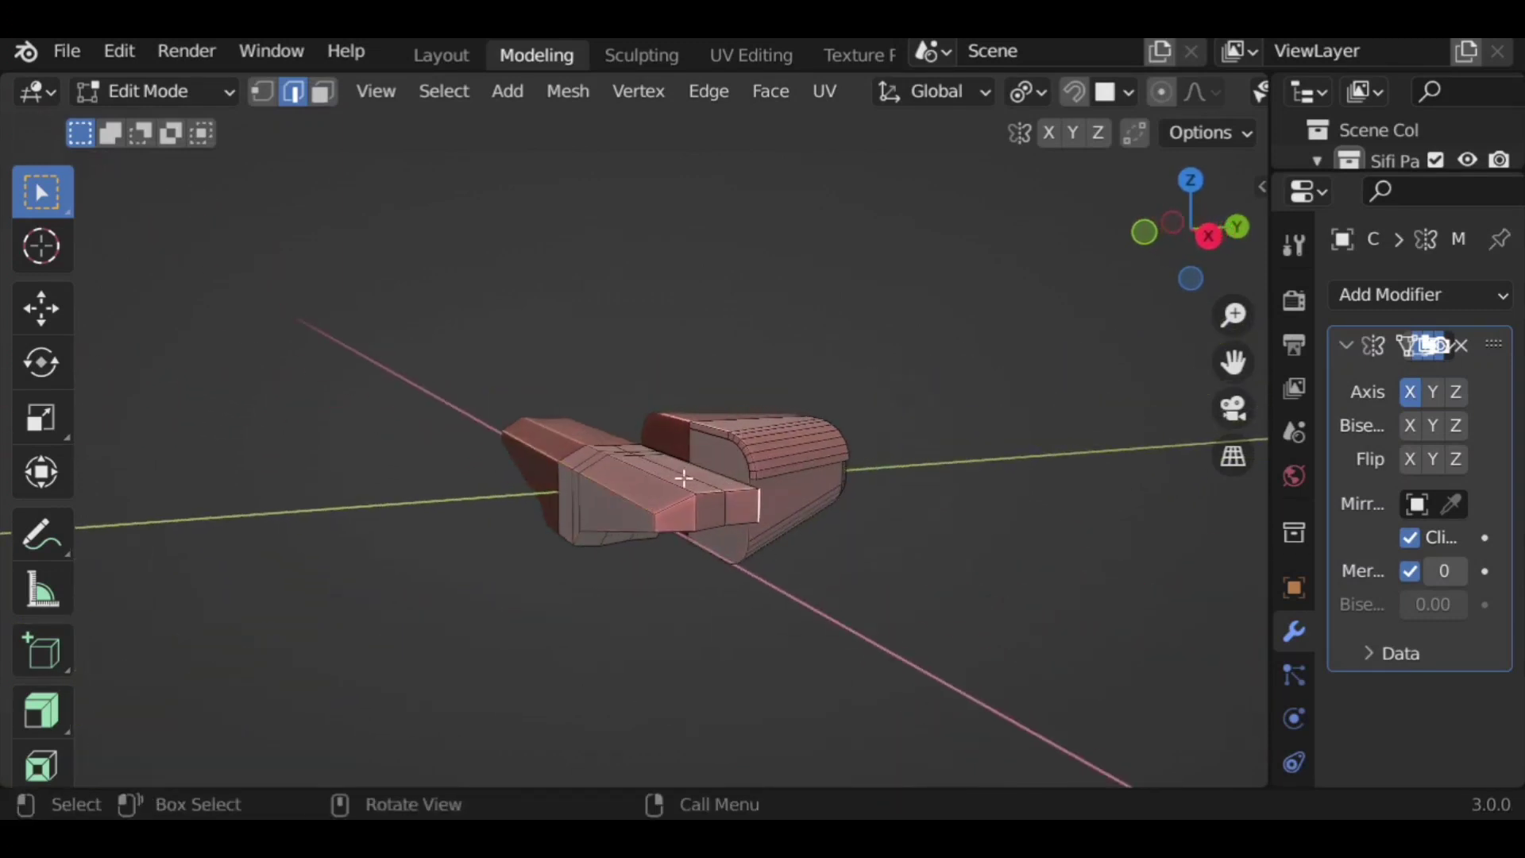
{"action": "left_click", "coordinate": [712, 511], "text": "shift"}
{"action": "key", "text": "e"}
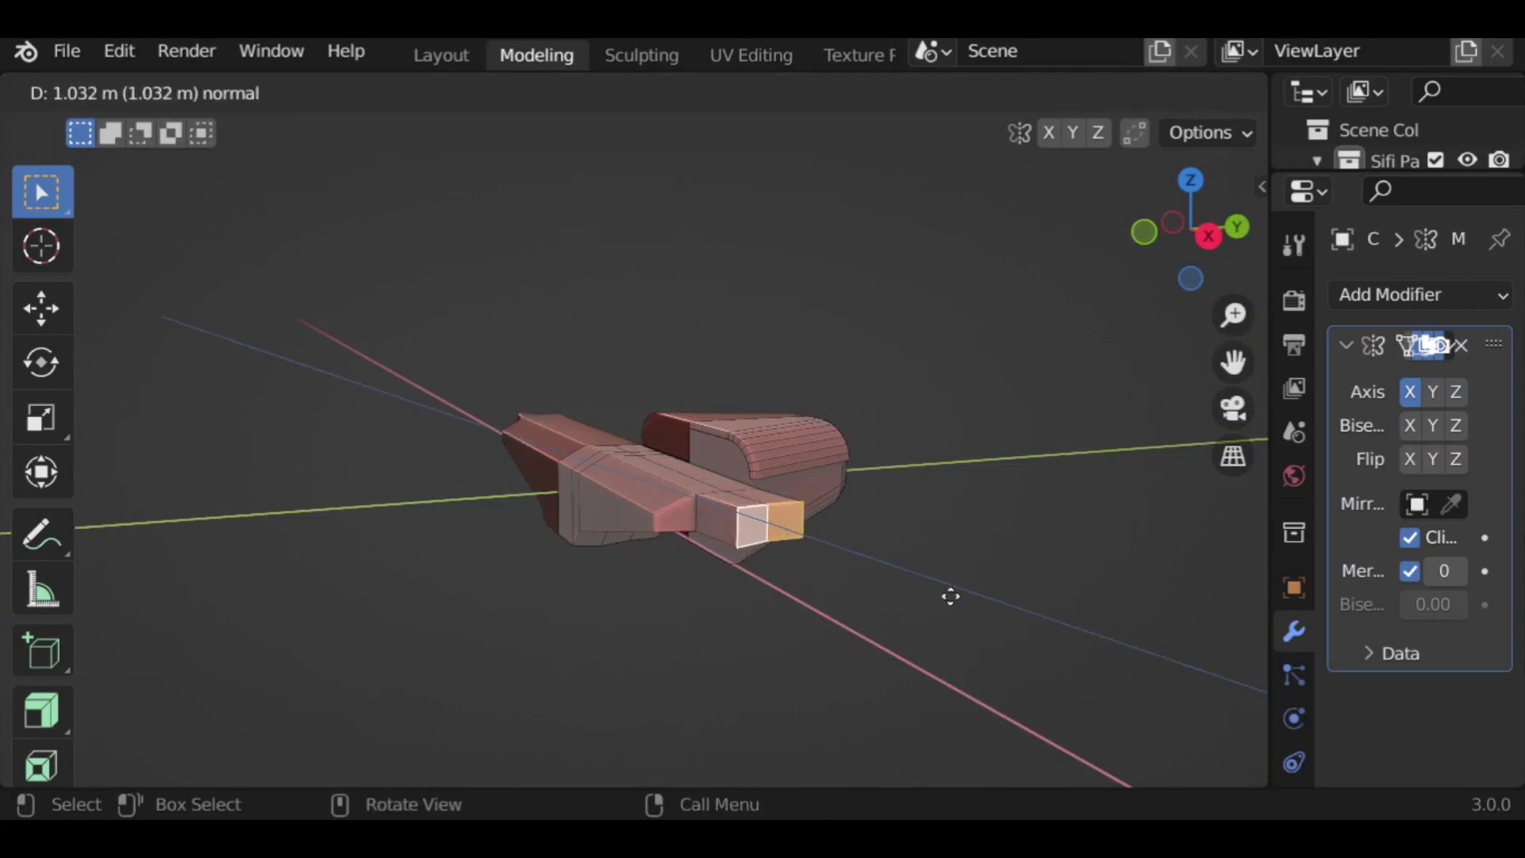
{"action": "key", "text": "Escape"}
{"action": "key", "text": "ctrl+z"}
Step: Add two loop cuts across the arm and slide them toward its tip
{"action": "middle_click_drag", "start_coordinate": [1000, 537], "coordinate": [1037, 632]}
{"action": "middle_click_drag", "start_coordinate": [920, 678], "coordinate": [985, 554]}
{"action": "key", "text": "ctrl+r"}
{"action": "scroll", "coordinate": [1021, 563], "scroll_direction": "up", "scroll_amount": 2}
{"action": "scroll", "coordinate": [1021, 563], "scroll_direction": "down", "scroll_amount": 1}
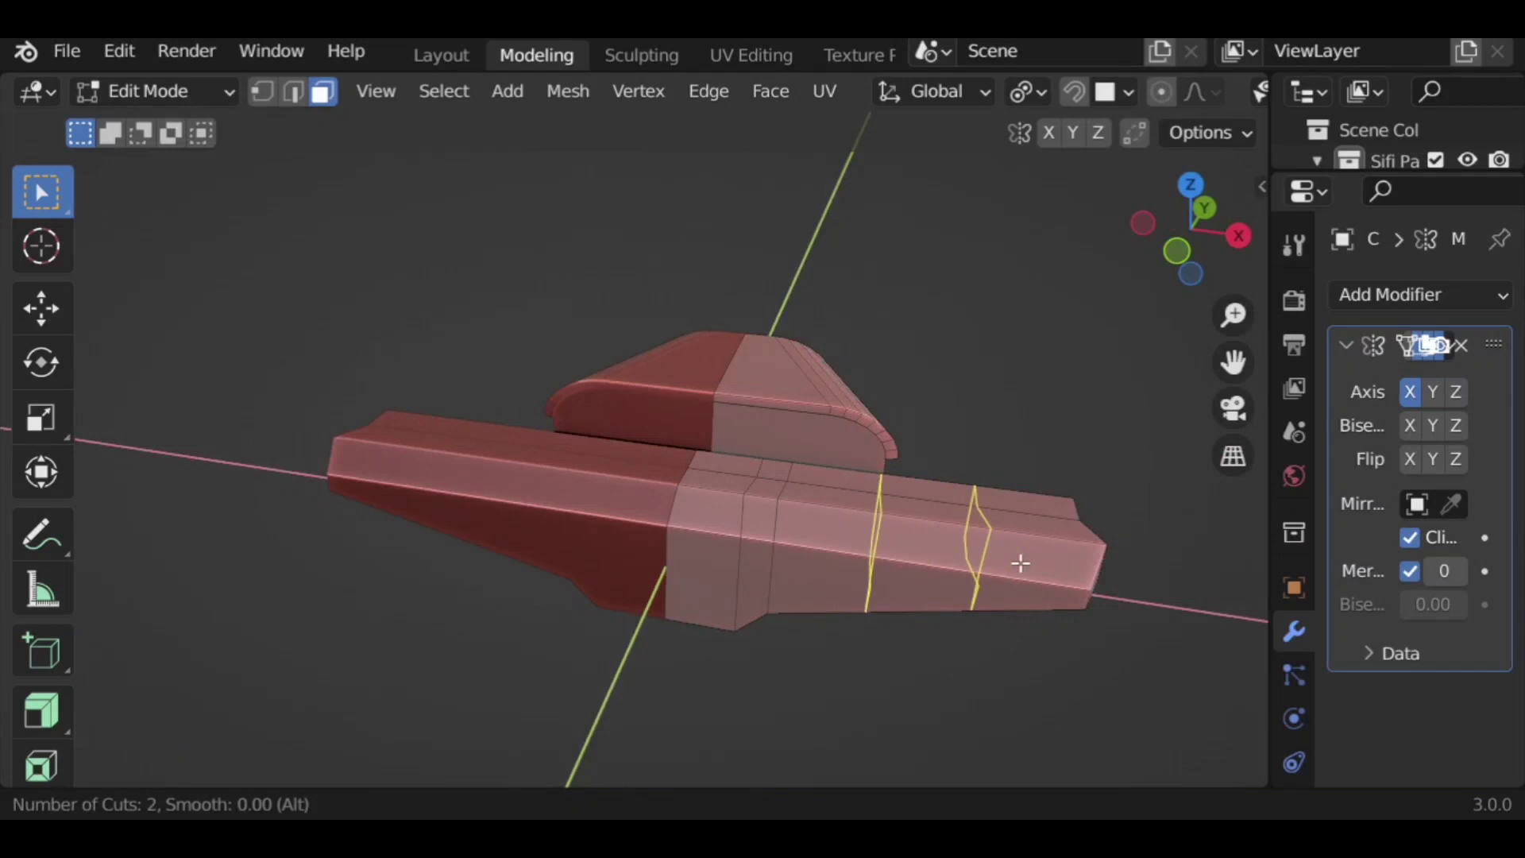
{"action": "left_click", "coordinate": [1022, 562]}
{"action": "left_click", "coordinate": [1093, 568]}
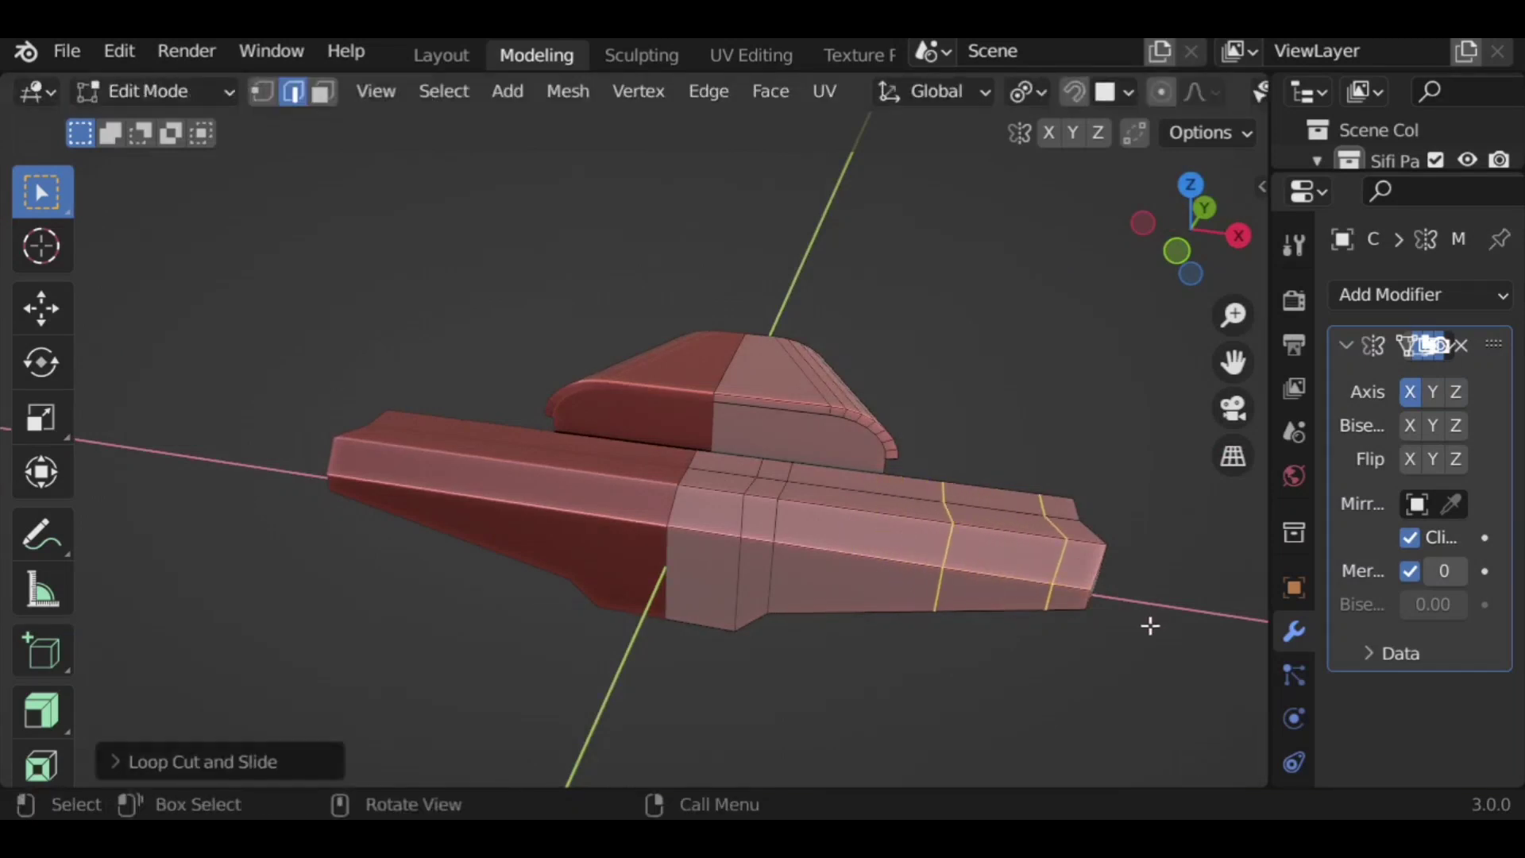
Step: Flatten the two cross loops along X with scale 0 and bevel them about 0.09 m wide with one segment
{"action": "type", "text": "sx0"}
{"action": "key", "text": "Return"}
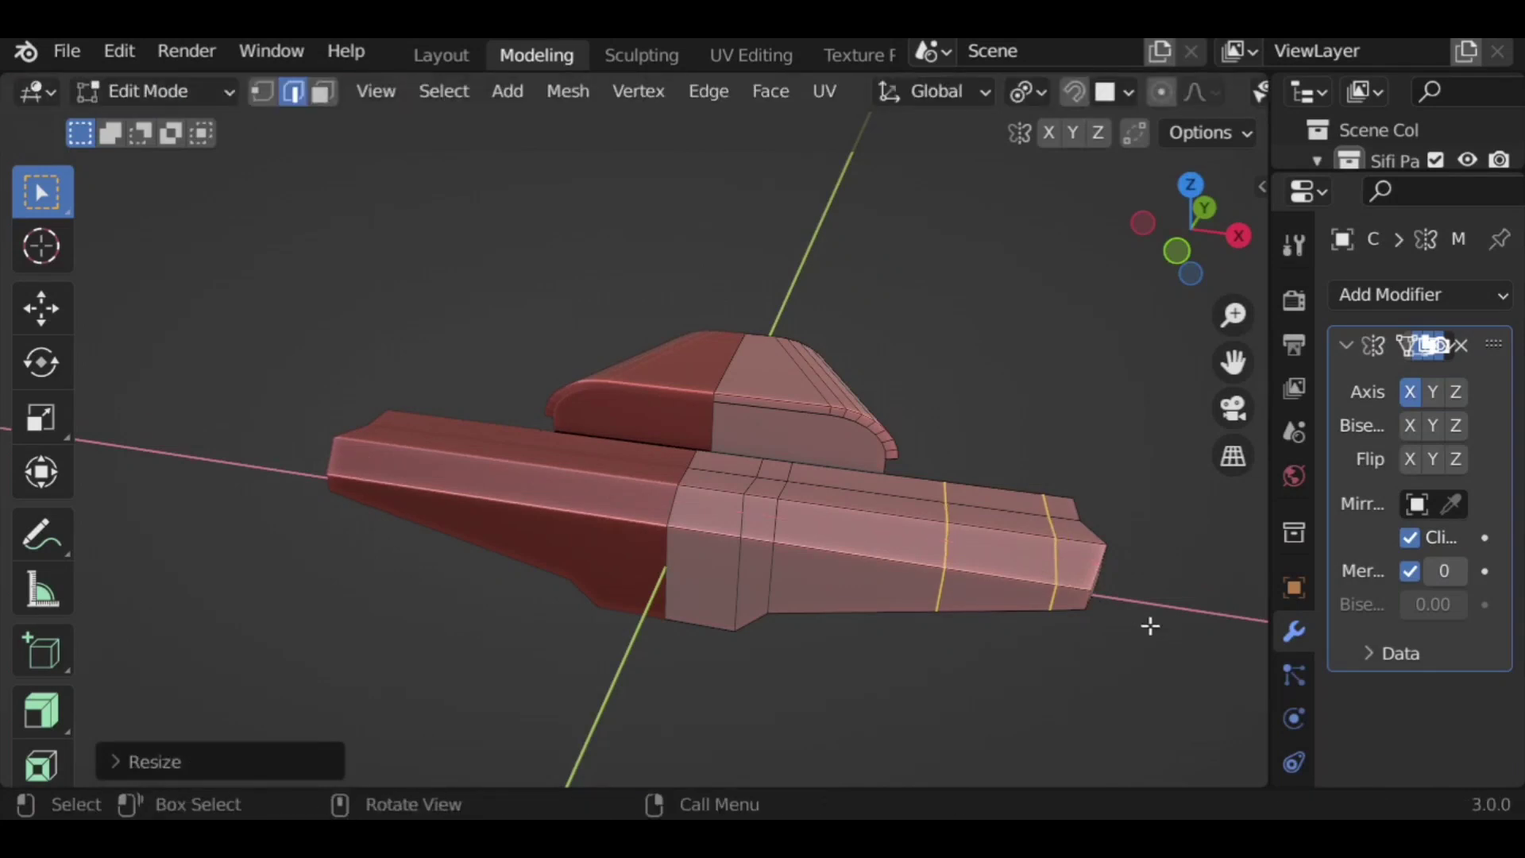
{"action": "key", "text": "ctrl+b"}
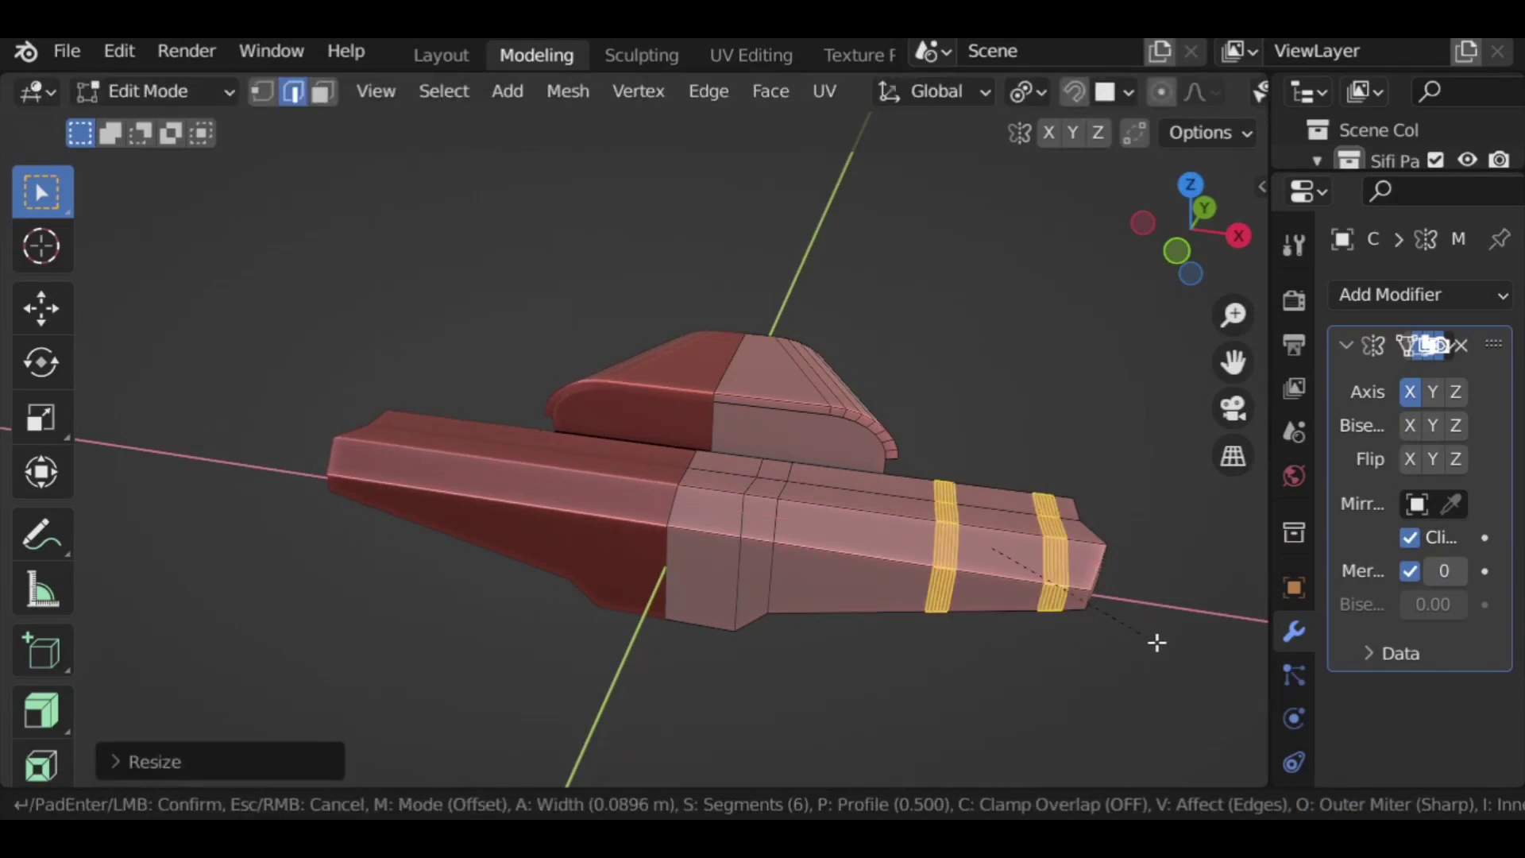
{"action": "scroll", "coordinate": [1156, 643], "scroll_direction": "down", "scroll_amount": 1}
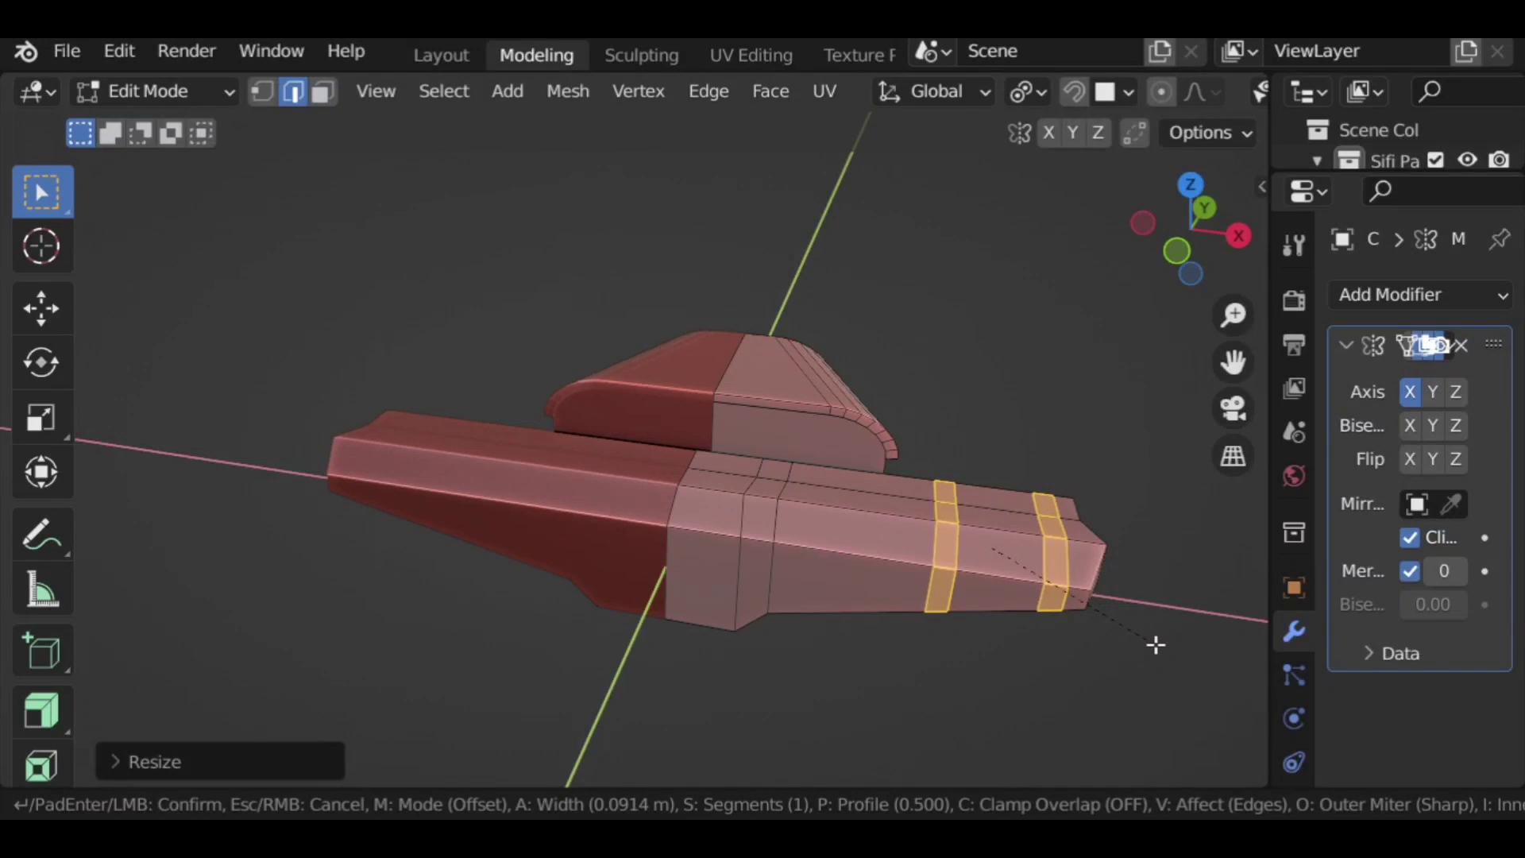
{"action": "left_click", "coordinate": [1156, 645]}
Step: Restrict the selection to the top faces of the two bevelled bands and extrude them about 0.17 m inward along their normals
{"action": "middle_click_drag", "start_coordinate": [1157, 664], "coordinate": [969, 541]}
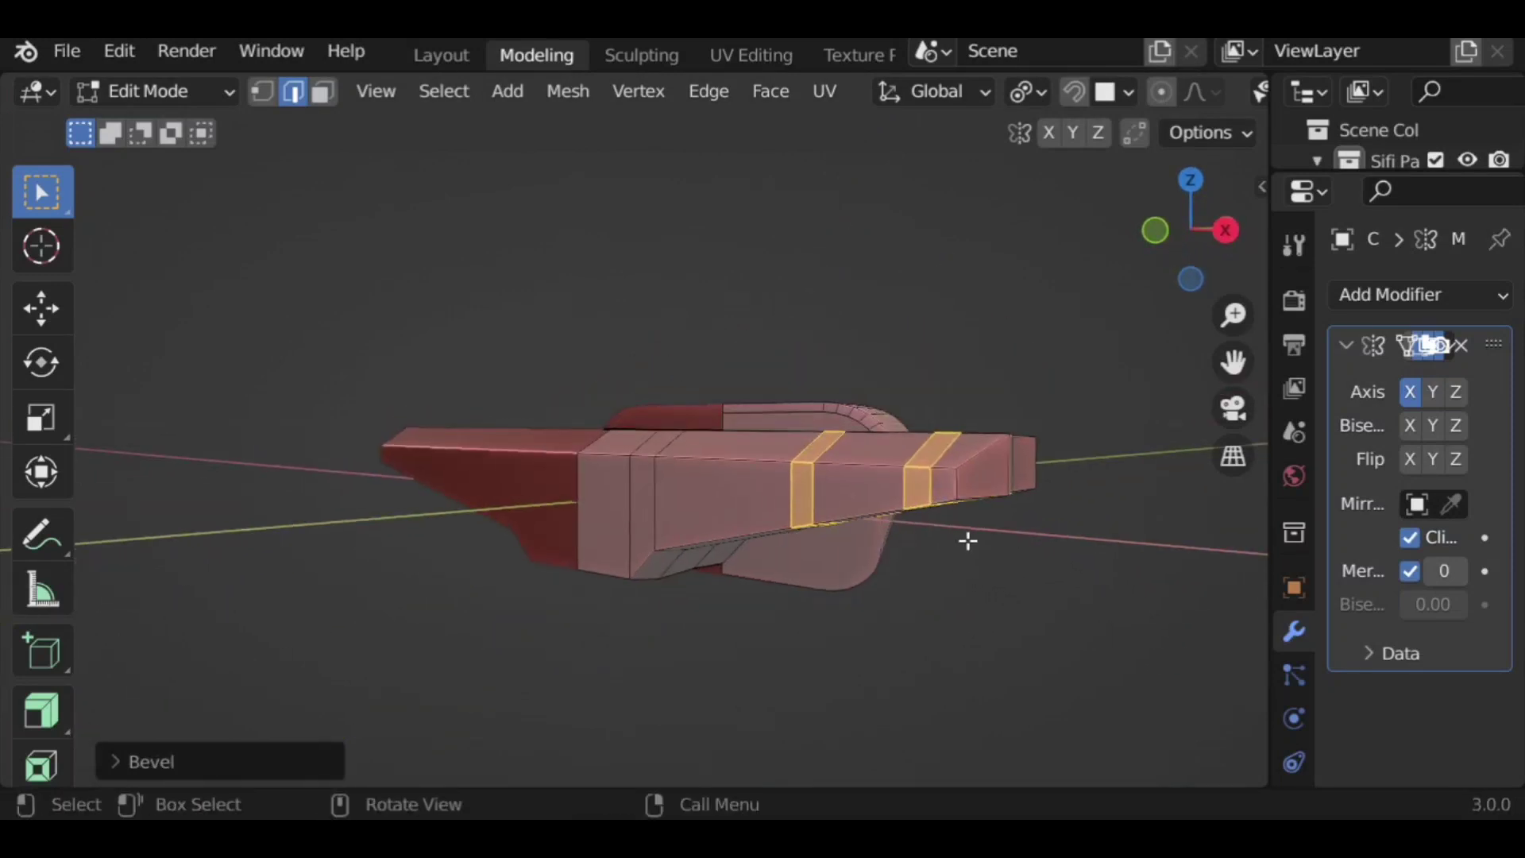
{"action": "middle_click_drag", "start_coordinate": [804, 492], "coordinate": [880, 568]}
{"action": "left_click", "coordinate": [858, 555], "text": "shift"}
{"action": "left_click", "coordinate": [985, 569], "text": "shift"}
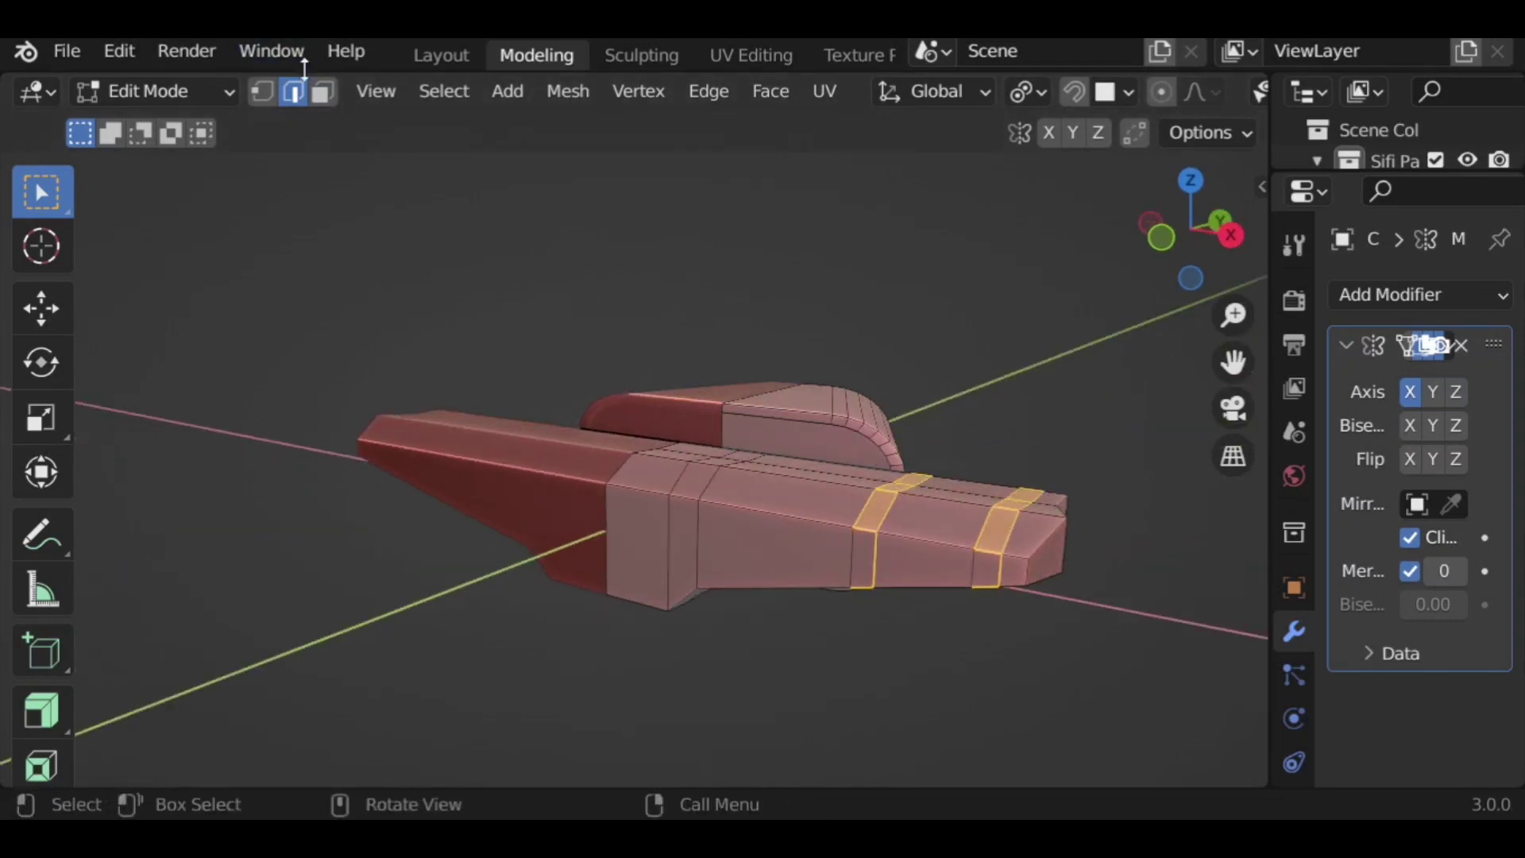
{"action": "left_click", "coordinate": [324, 95], "text": "shift"}
{"action": "middle_click_drag", "start_coordinate": [969, 577], "coordinate": [776, 286]}
{"action": "middle_click_drag", "start_coordinate": [886, 217], "coordinate": [1045, 524]}
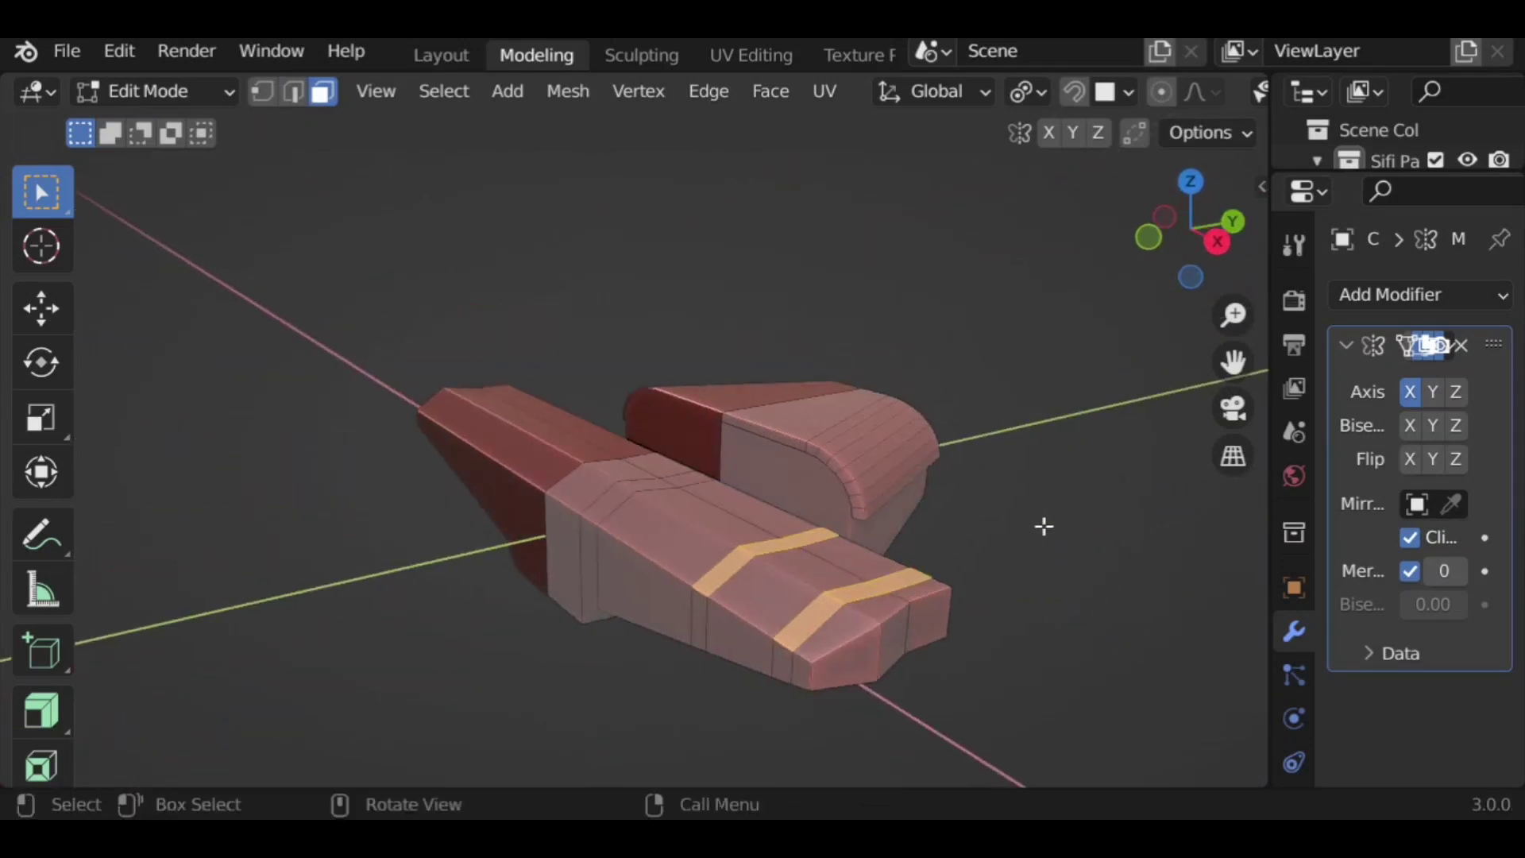
{"action": "left_click", "coordinate": [46, 724]}
{"action": "left_click_drag", "start_coordinate": [857, 431], "coordinate": [860, 434]}
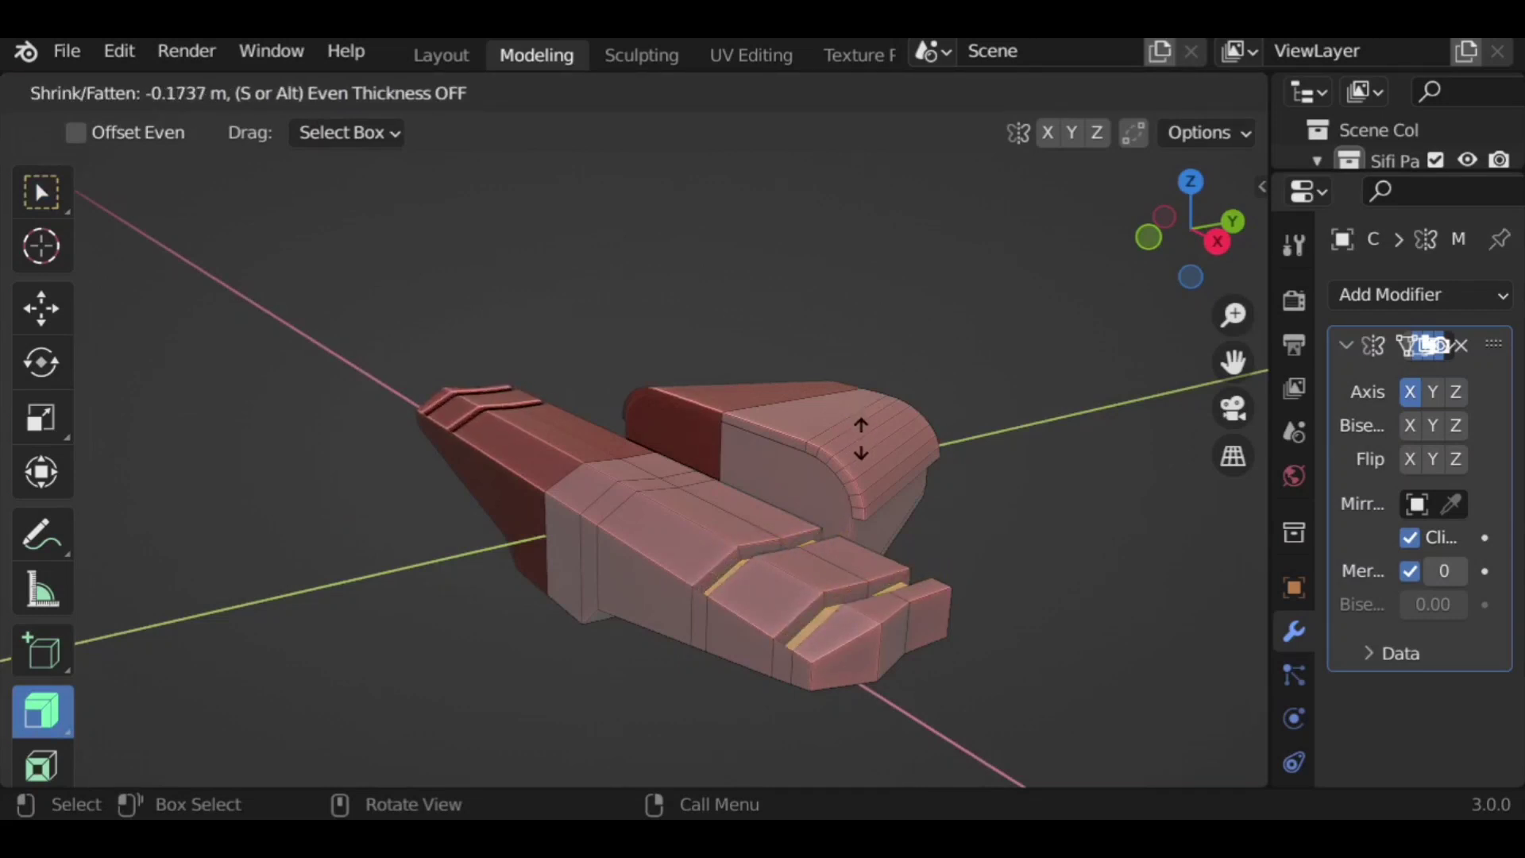
{"action": "left_click", "coordinate": [861, 435]}
Step: Select the whole arm, lengthen it slightly along X, and make a small uniform scale adjustment
{"action": "middle_click_drag", "start_coordinate": [991, 451], "coordinate": [980, 609]}
{"action": "scroll", "coordinate": [980, 610], "scroll_direction": "down", "scroll_amount": 3}
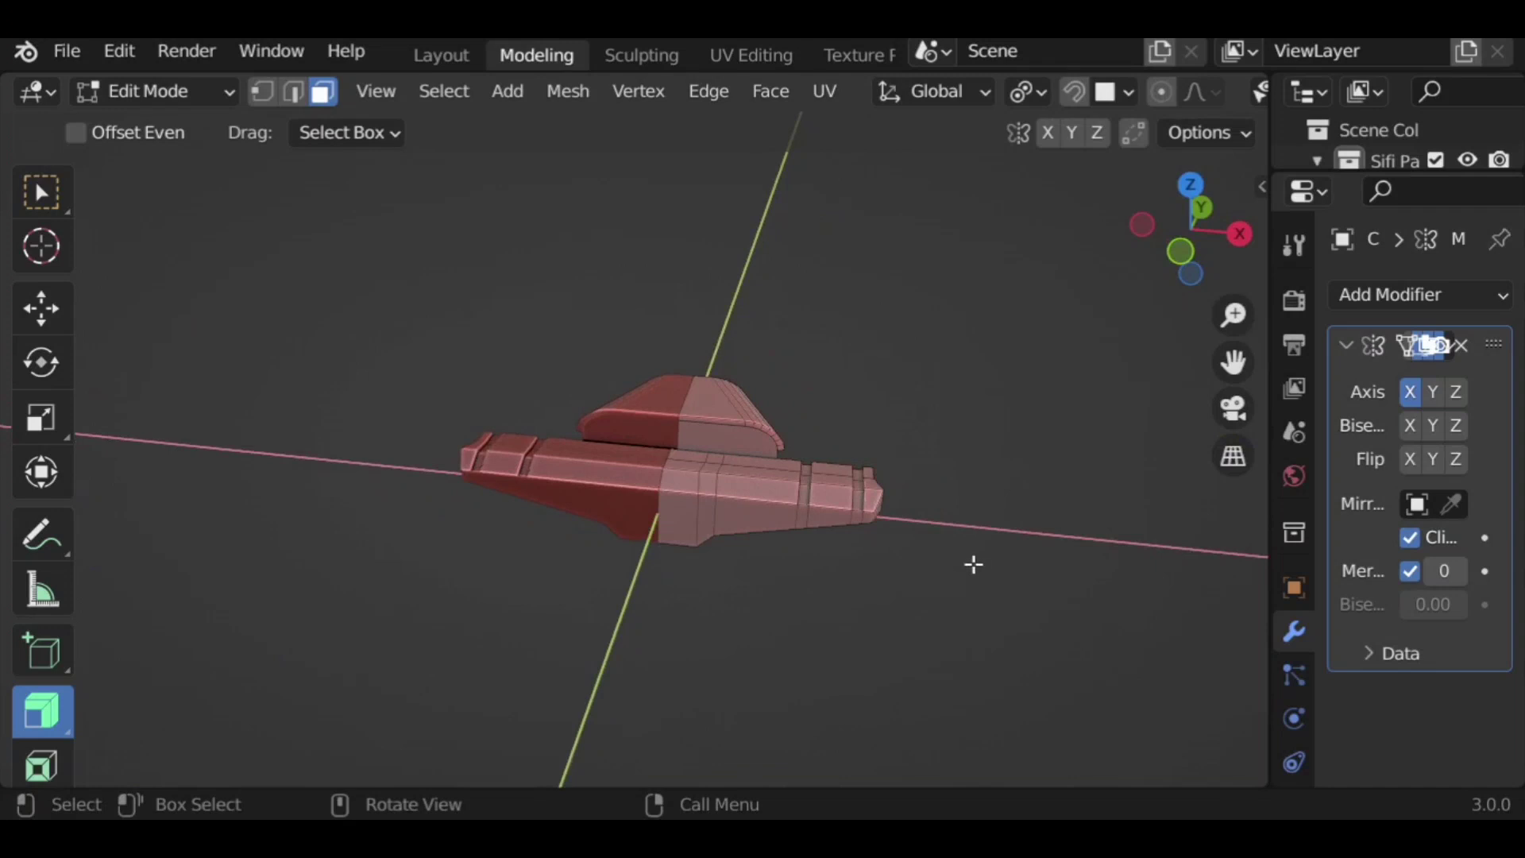
{"action": "key", "text": "l"}
{"action": "middle_click_drag", "start_coordinate": [744, 494], "coordinate": [940, 636]}
{"action": "key", "text": "w"}
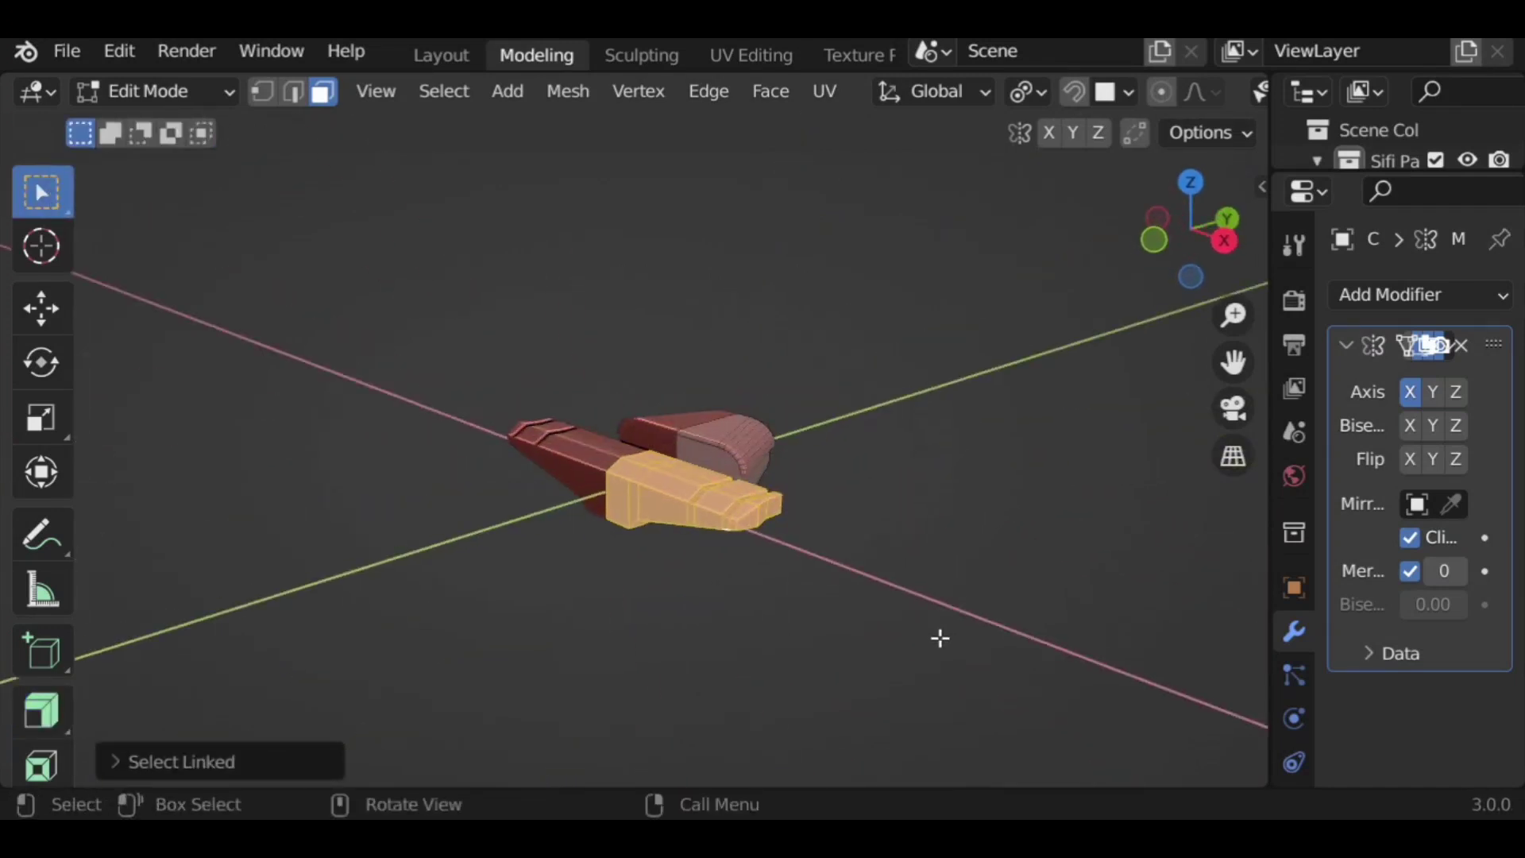
{"action": "key", "text": "s"}
{"action": "key", "text": "x"}
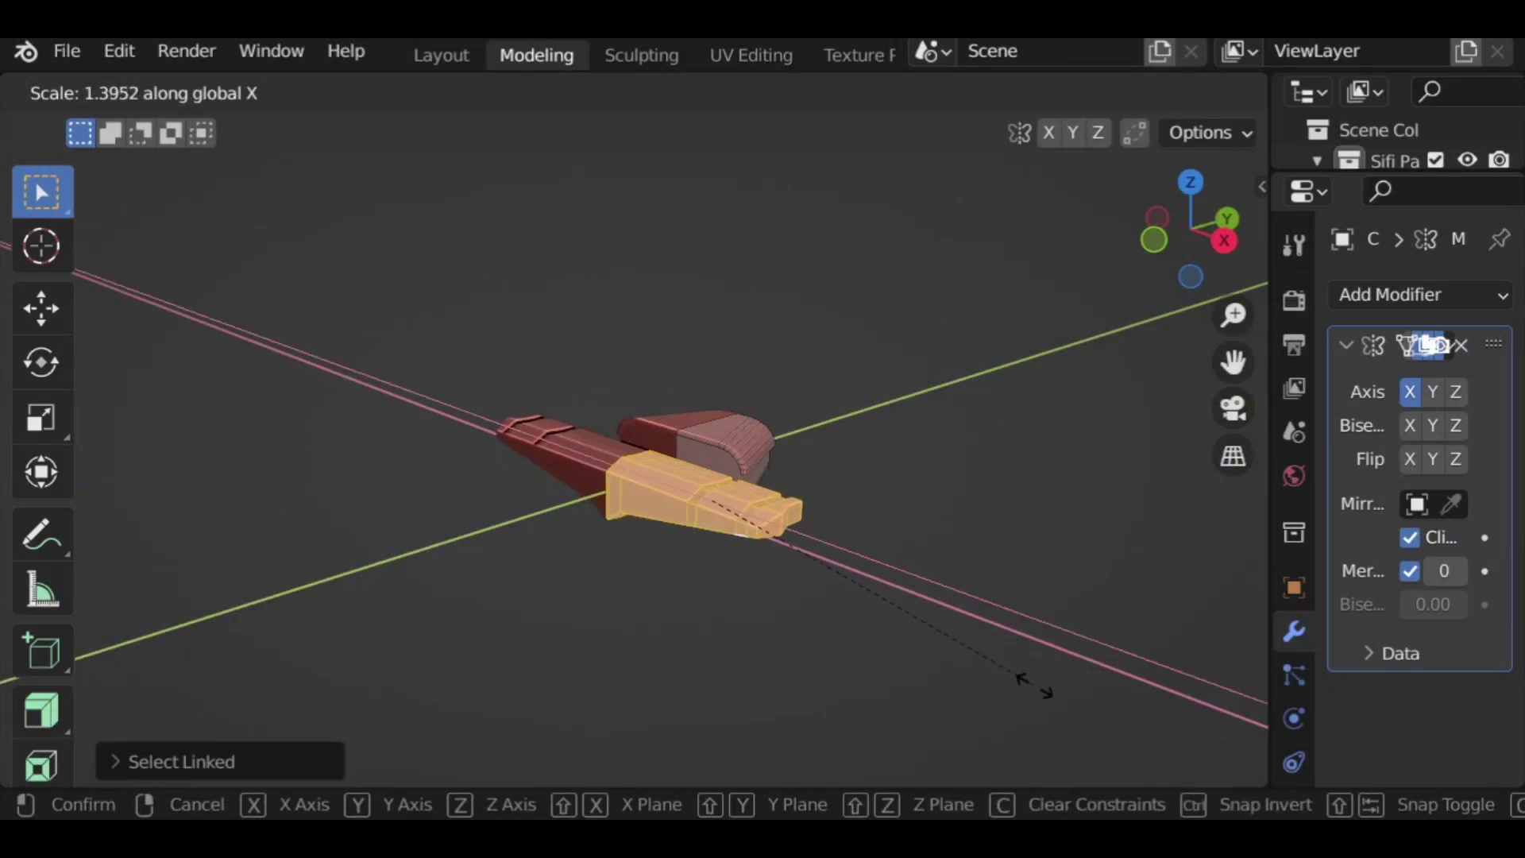
{"action": "left_click", "coordinate": [958, 642]}
{"action": "key", "text": "s"}
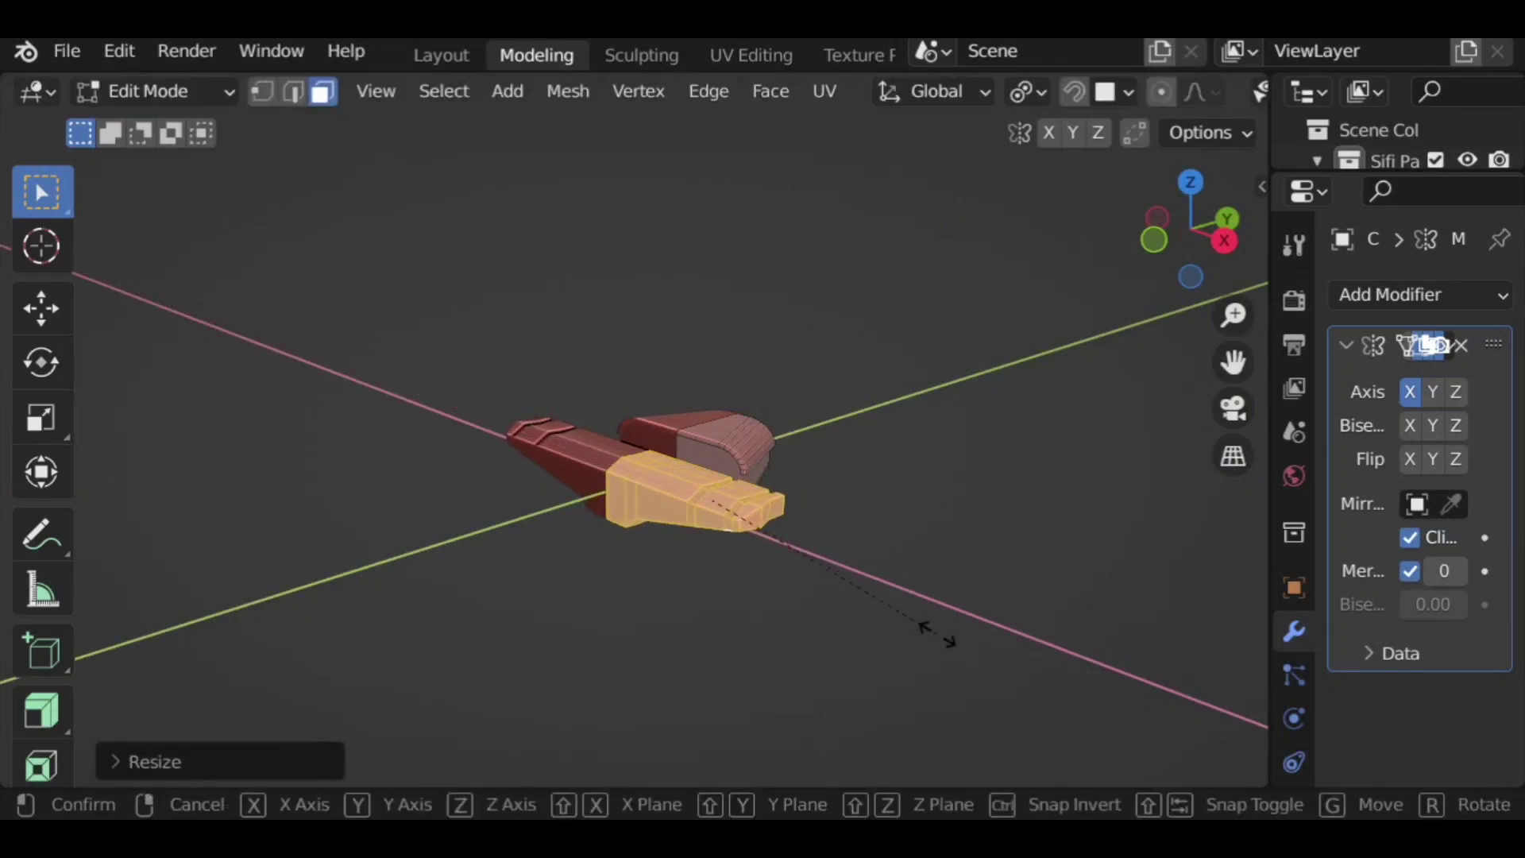
{"action": "left_click", "coordinate": [963, 652]}
{"action": "middle_click_drag", "start_coordinate": [964, 652], "coordinate": [779, 582]}
{"action": "left_click", "coordinate": [877, 488]}
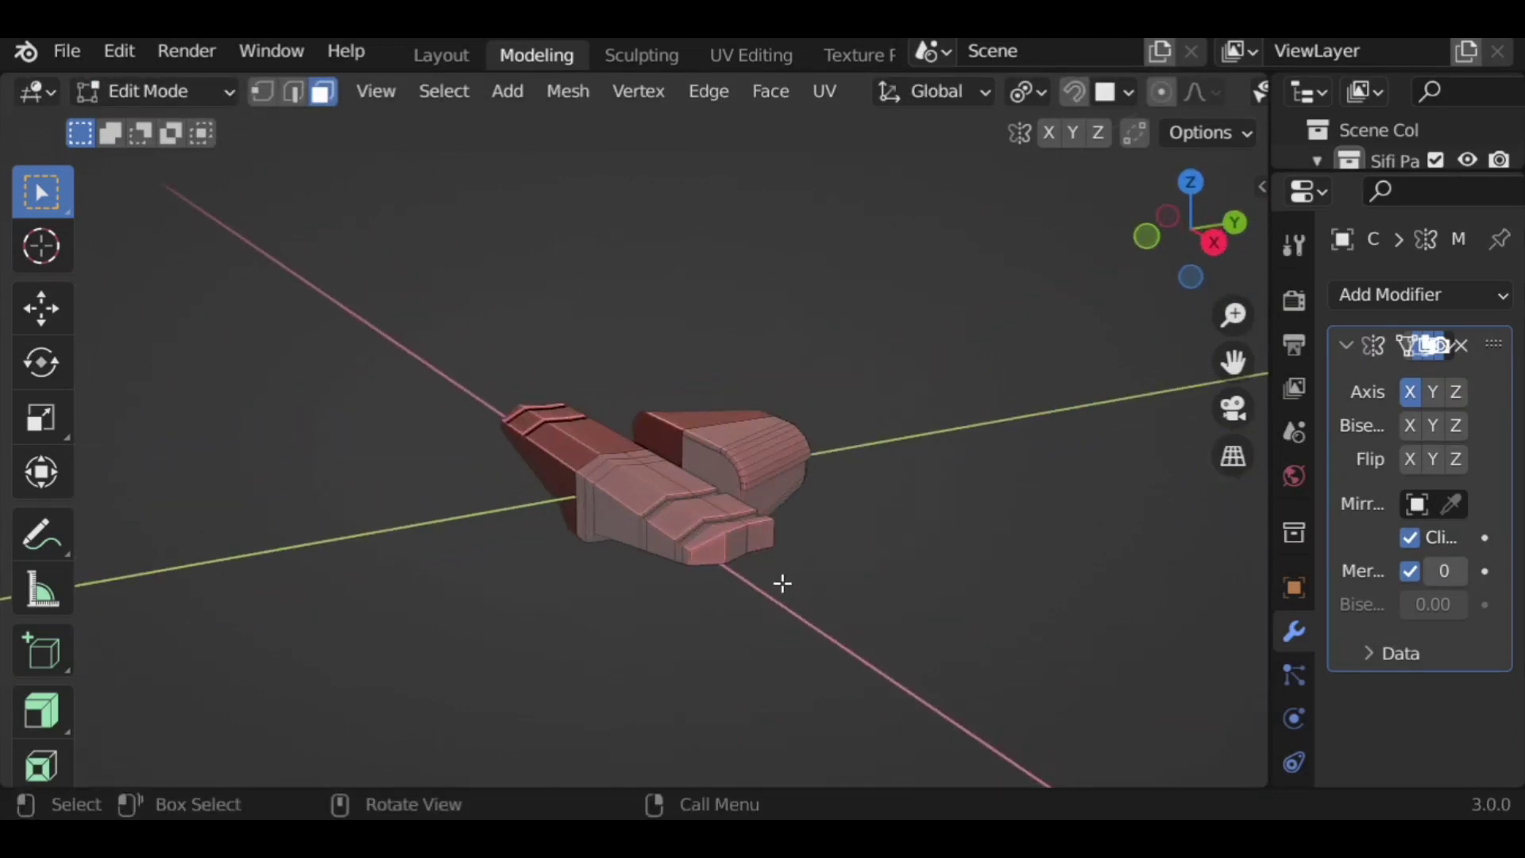
{"action": "scroll", "coordinate": [796, 588], "scroll_direction": "up", "scroll_amount": 3}
{"action": "key", "text": "l"}
{"action": "key", "text": "alt+a"}
{"action": "key", "text": "l"}
{"action": "middle_click_drag", "start_coordinate": [1051, 623], "coordinate": [1051, 609]}
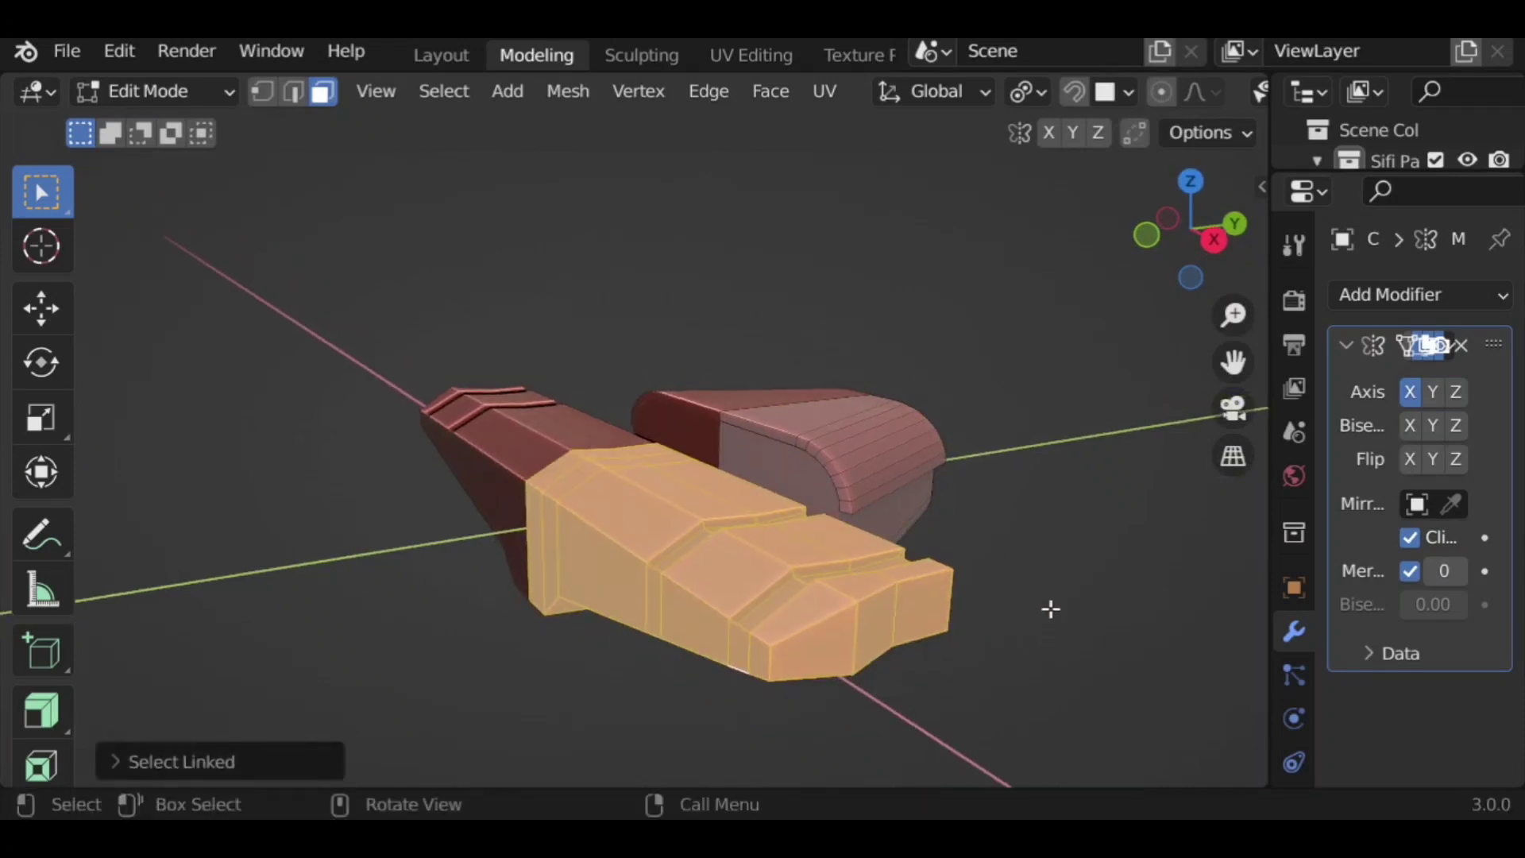
{"action": "key", "text": "alt+a"}
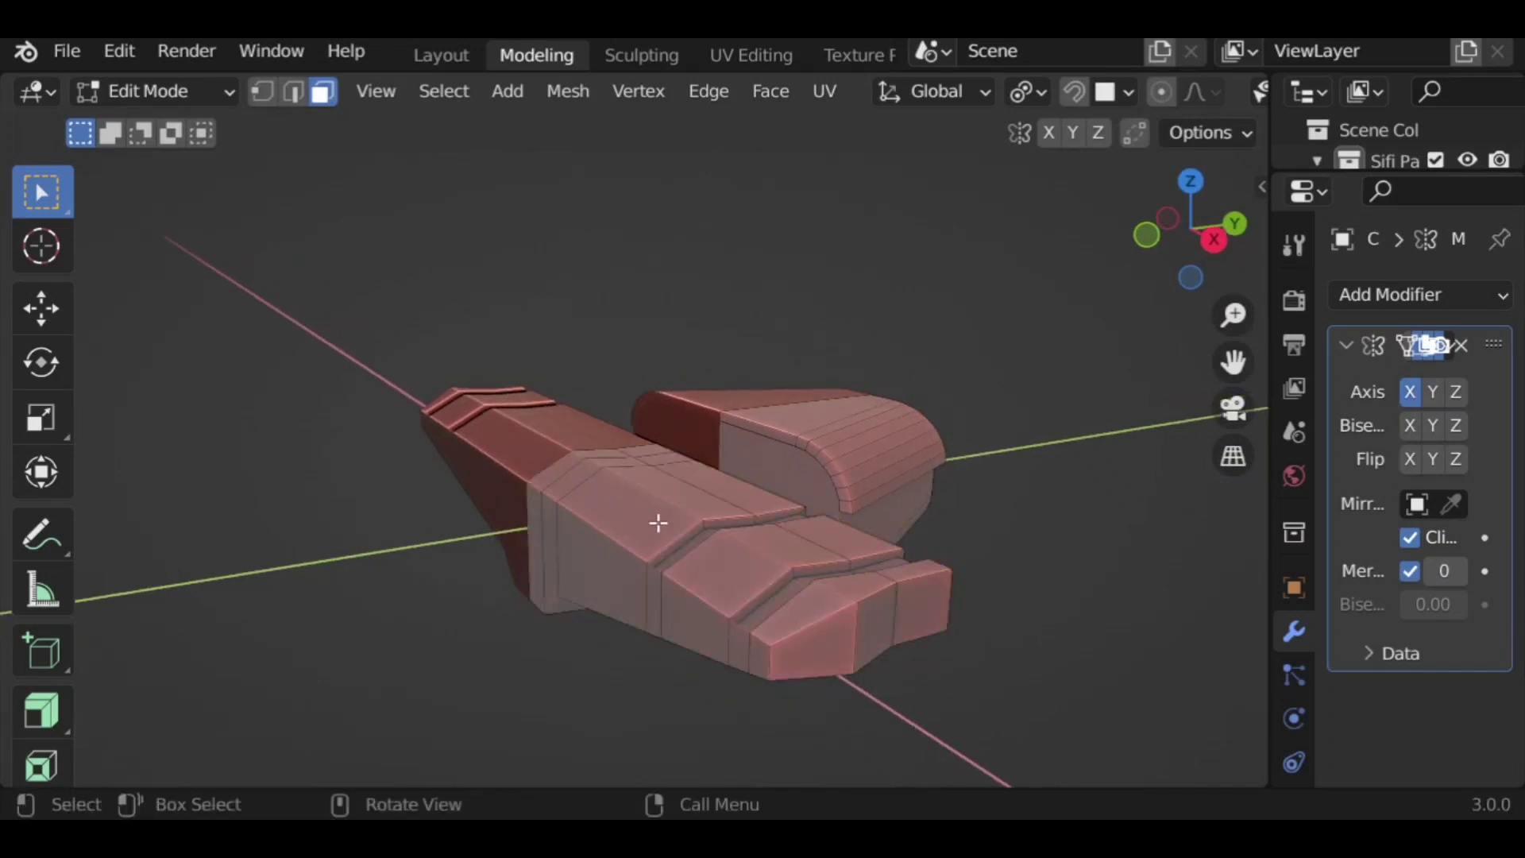
Step: Bevel the separate sections of the arm's upper front edge about 0.07 m with six segments
{"action": "middle_click_drag", "start_coordinate": [627, 532], "coordinate": [624, 482]}
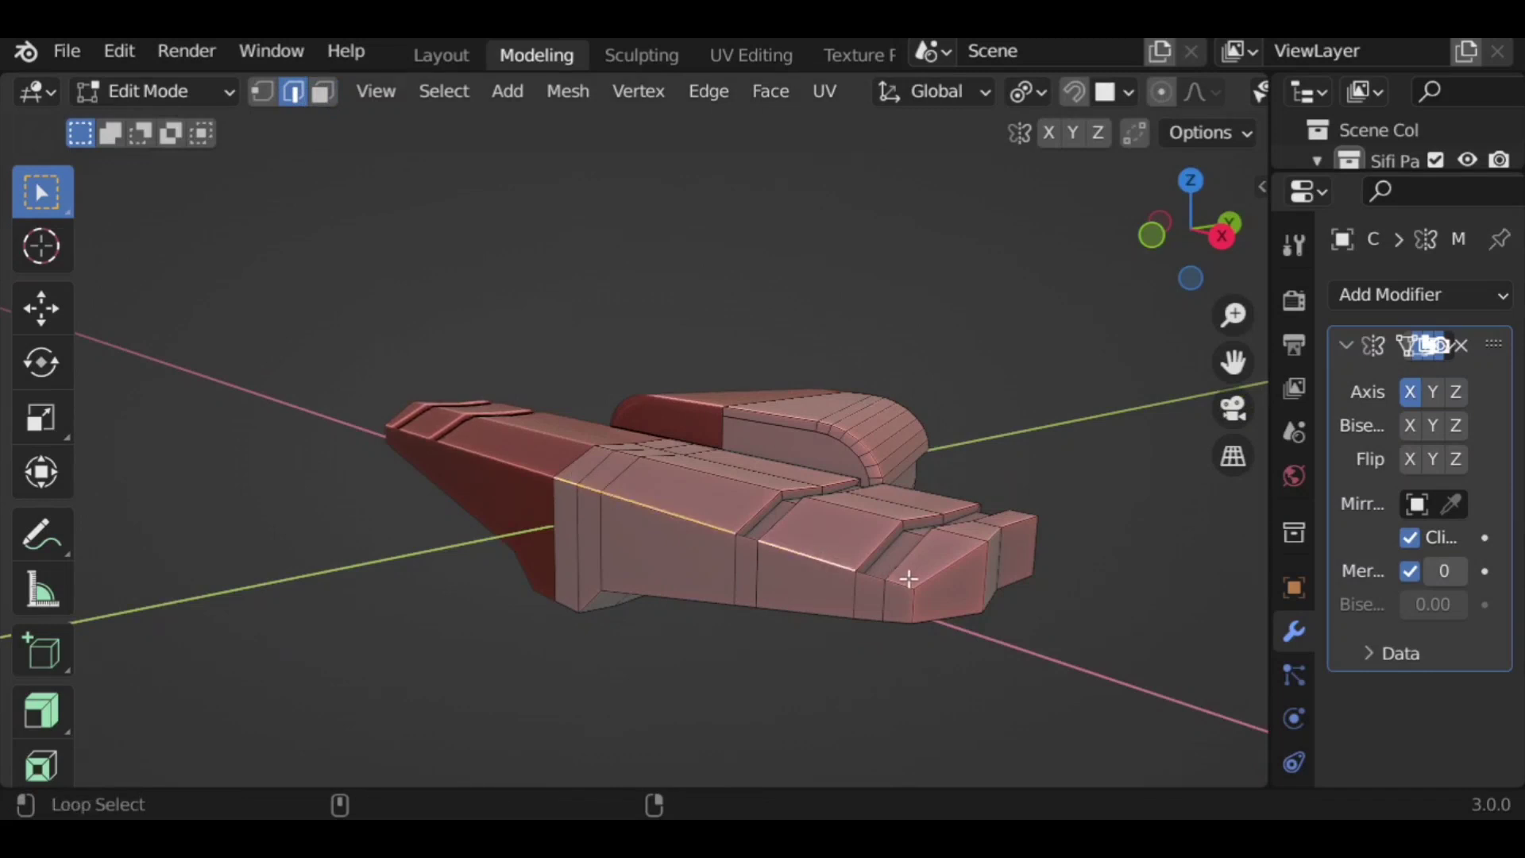
{"action": "key", "text": "ctrl+b"}
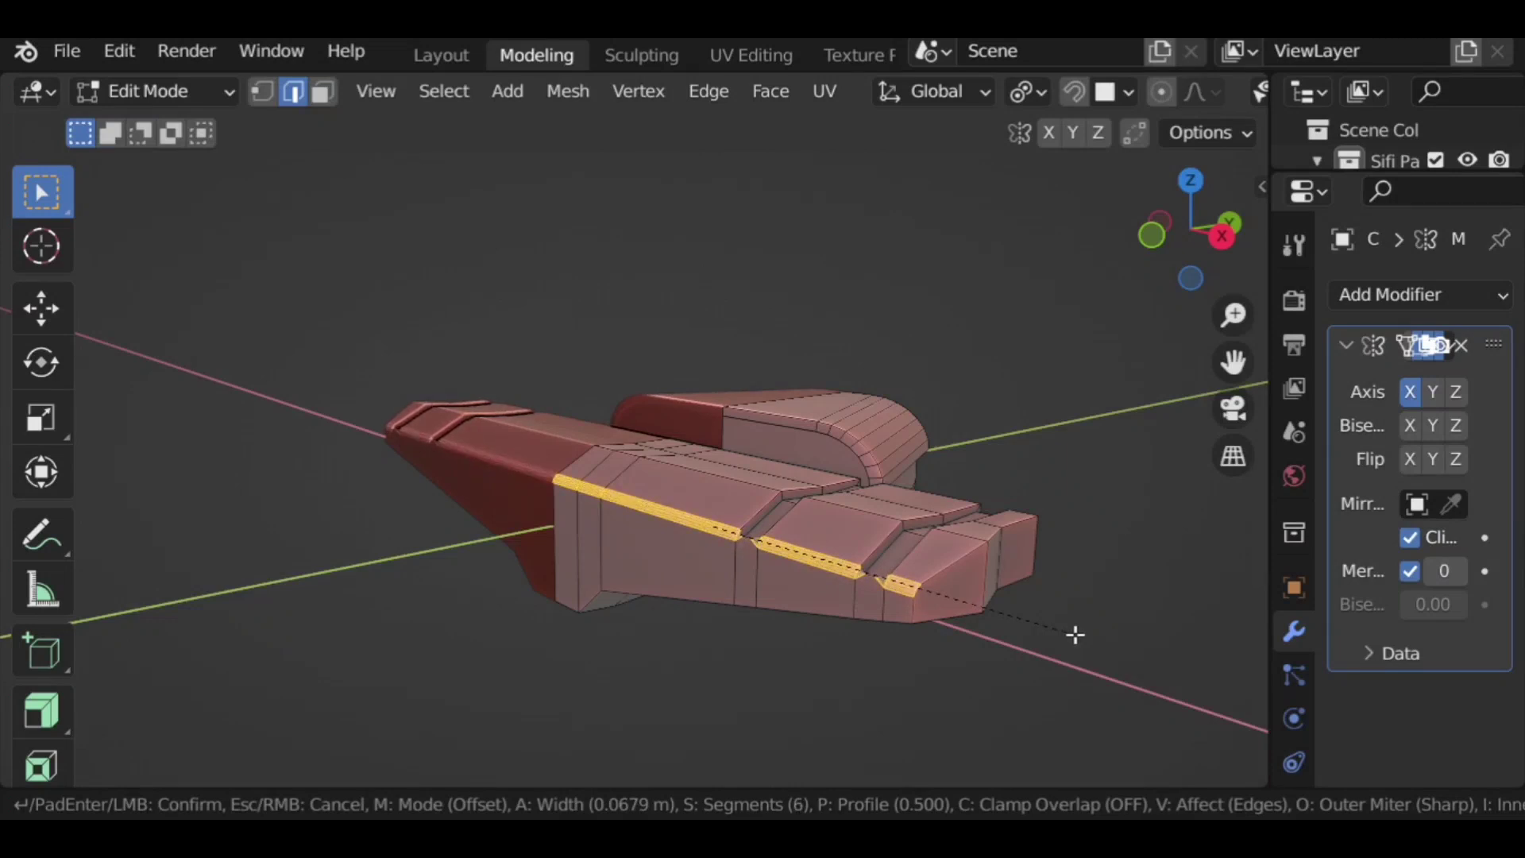
{"action": "left_click", "coordinate": [1080, 633]}
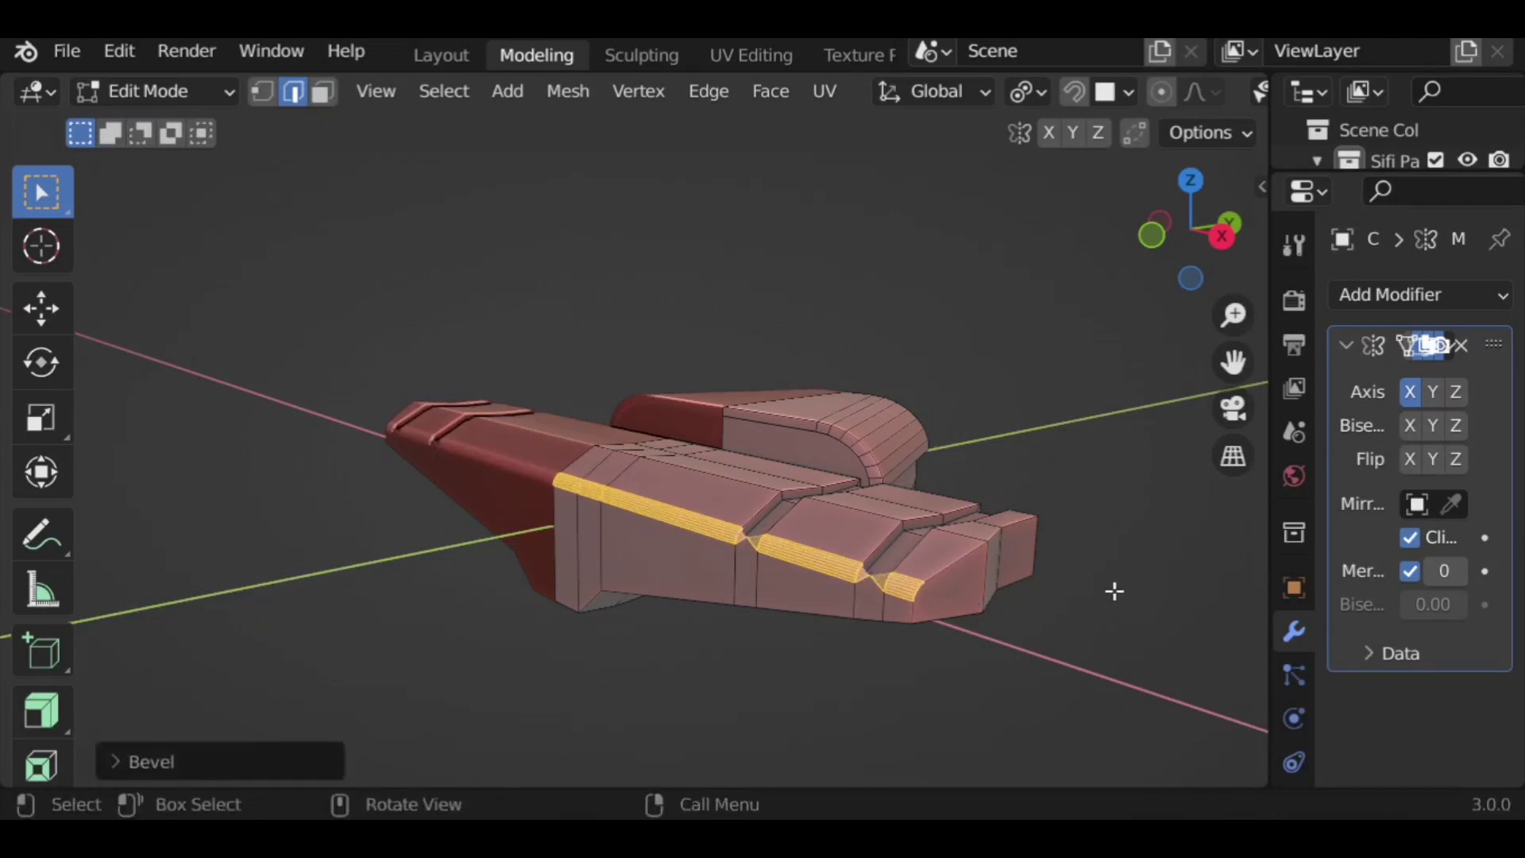
{"action": "left_click", "coordinate": [1104, 596]}
Step: Examine the bevelled arm and its grooves from several angles in Object Mode
{"action": "middle_click_drag", "start_coordinate": [1099, 599], "coordinate": [588, 603]}
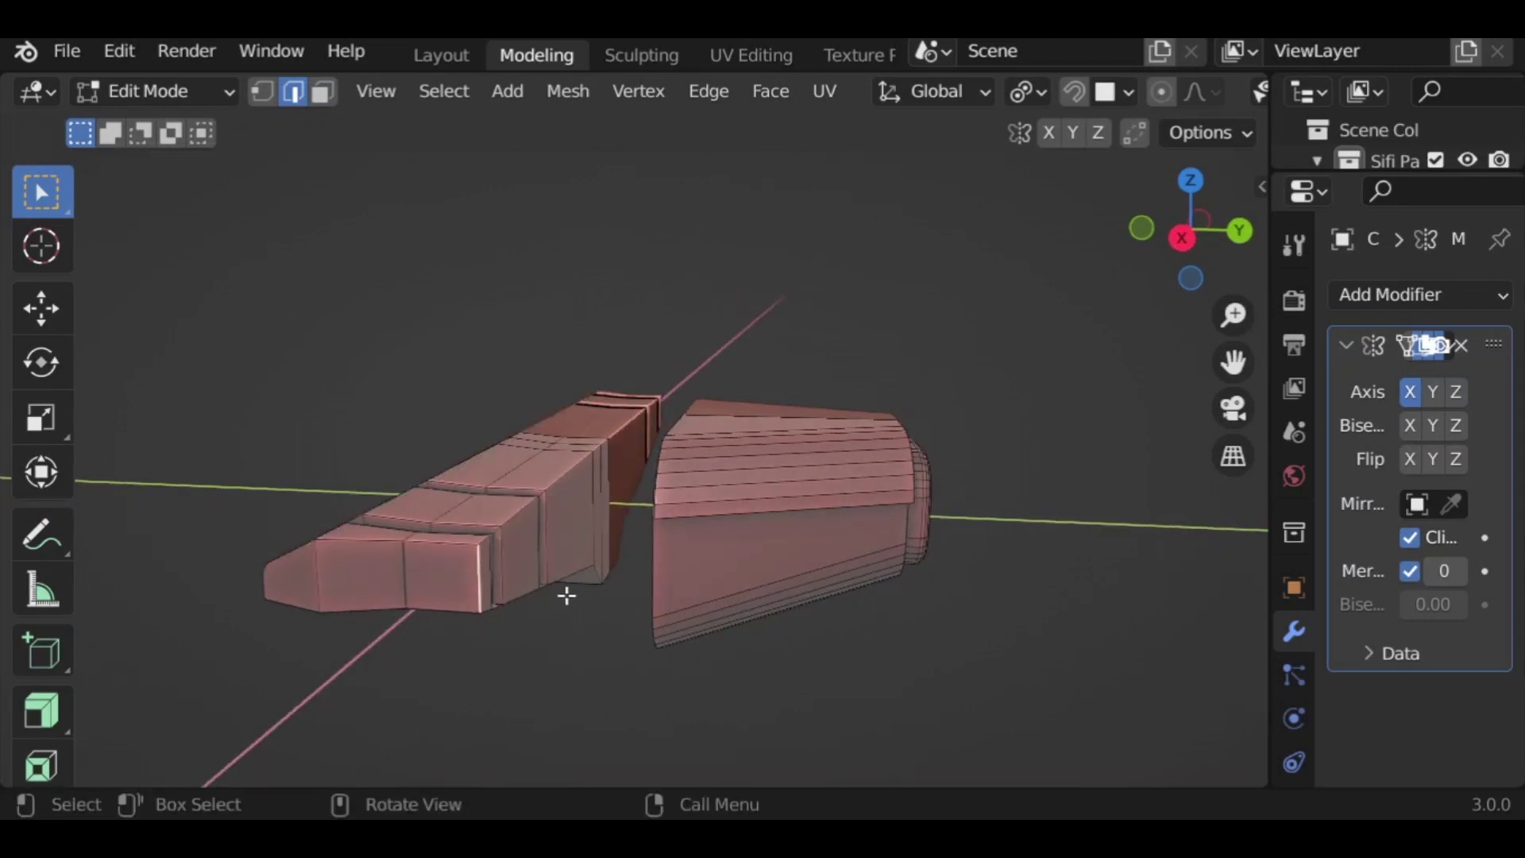
{"action": "middle_click_drag", "start_coordinate": [510, 522], "coordinate": [854, 609]}
{"action": "key", "text": "Tab"}
{"action": "scroll", "coordinate": [994, 652], "scroll_direction": "up", "scroll_amount": 3}
{"action": "middle_click_drag", "start_coordinate": [993, 651], "coordinate": [933, 612]}
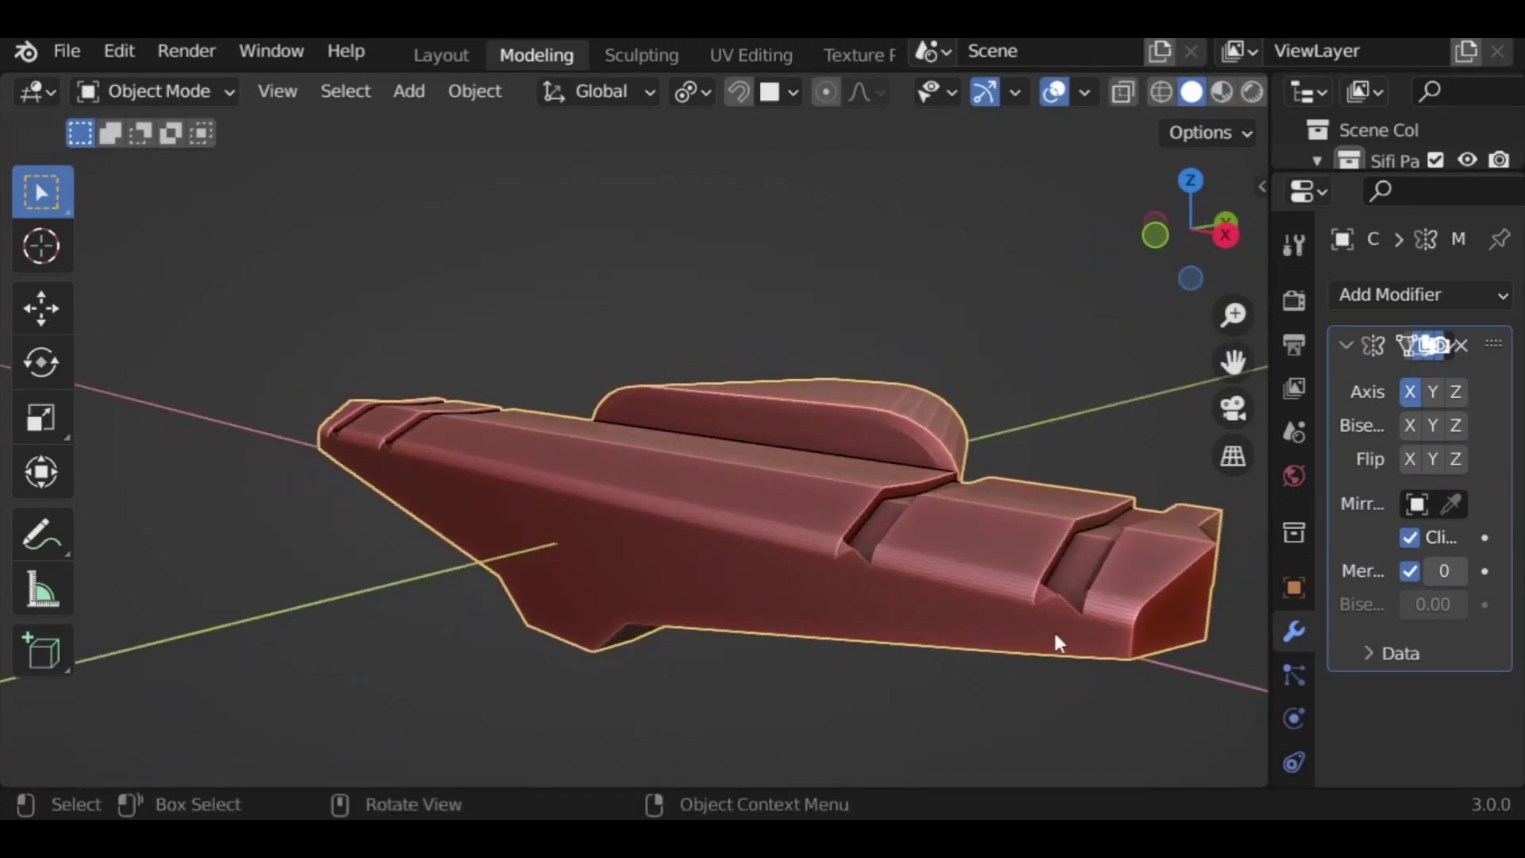
Step: Return to Edit Mode and dissolve the edges of the two small triangular faces at the inner groove's lower end
{"action": "key", "text": "Tab"}
{"action": "scroll", "coordinate": [1056, 647], "scroll_direction": "up", "scroll_amount": 3}
{"action": "middle_click_drag", "start_coordinate": [1085, 662], "coordinate": [929, 609], "text": "shift"}
{"action": "scroll", "coordinate": [921, 556], "scroll_direction": "down", "scroll_amount": 2}
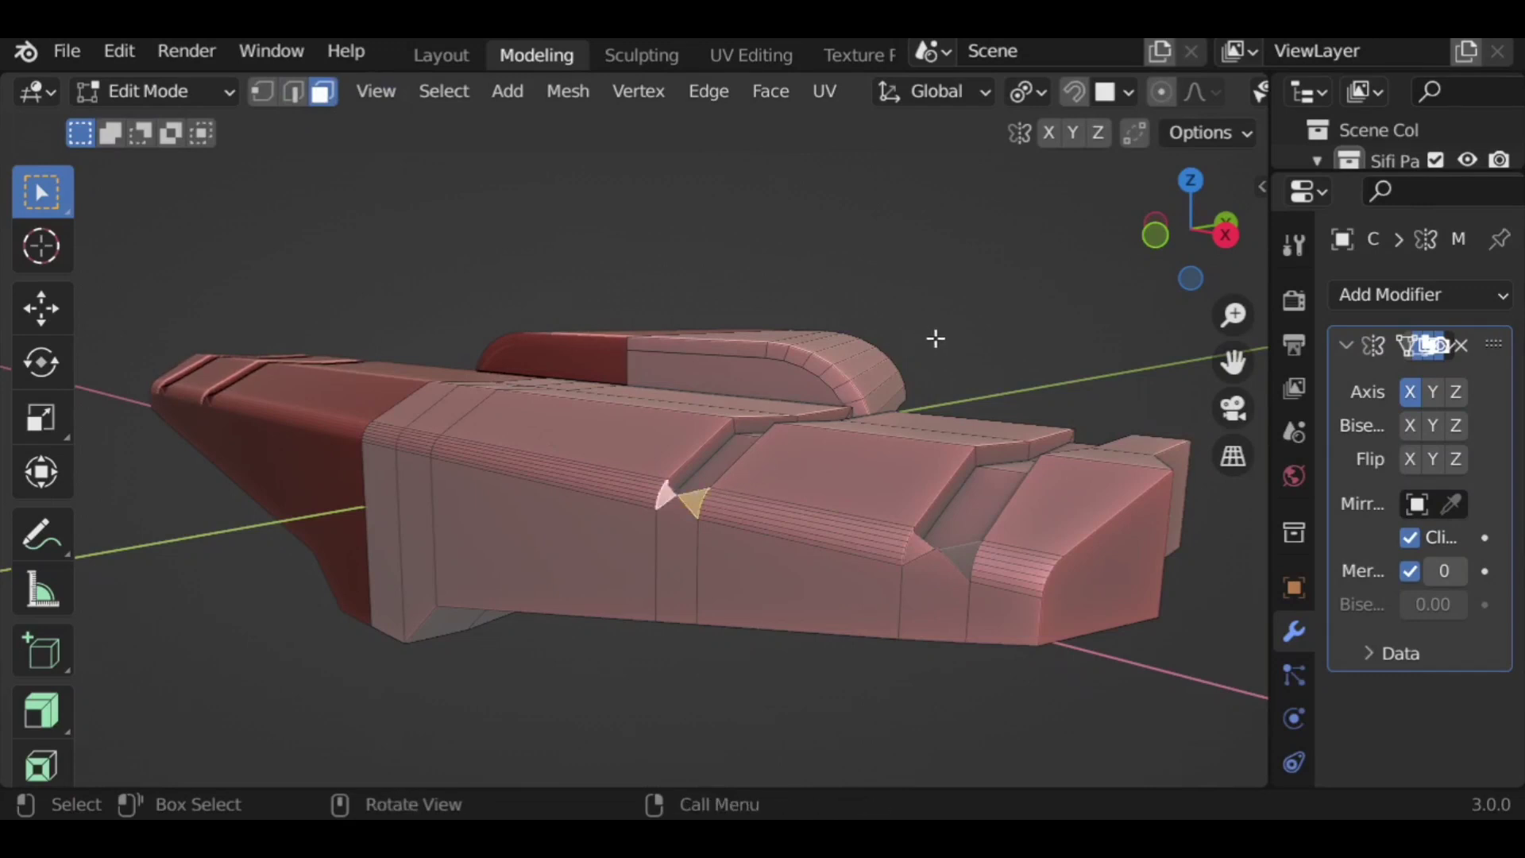
{"action": "key", "text": "x"}
{"action": "left_click", "coordinate": [872, 572]}
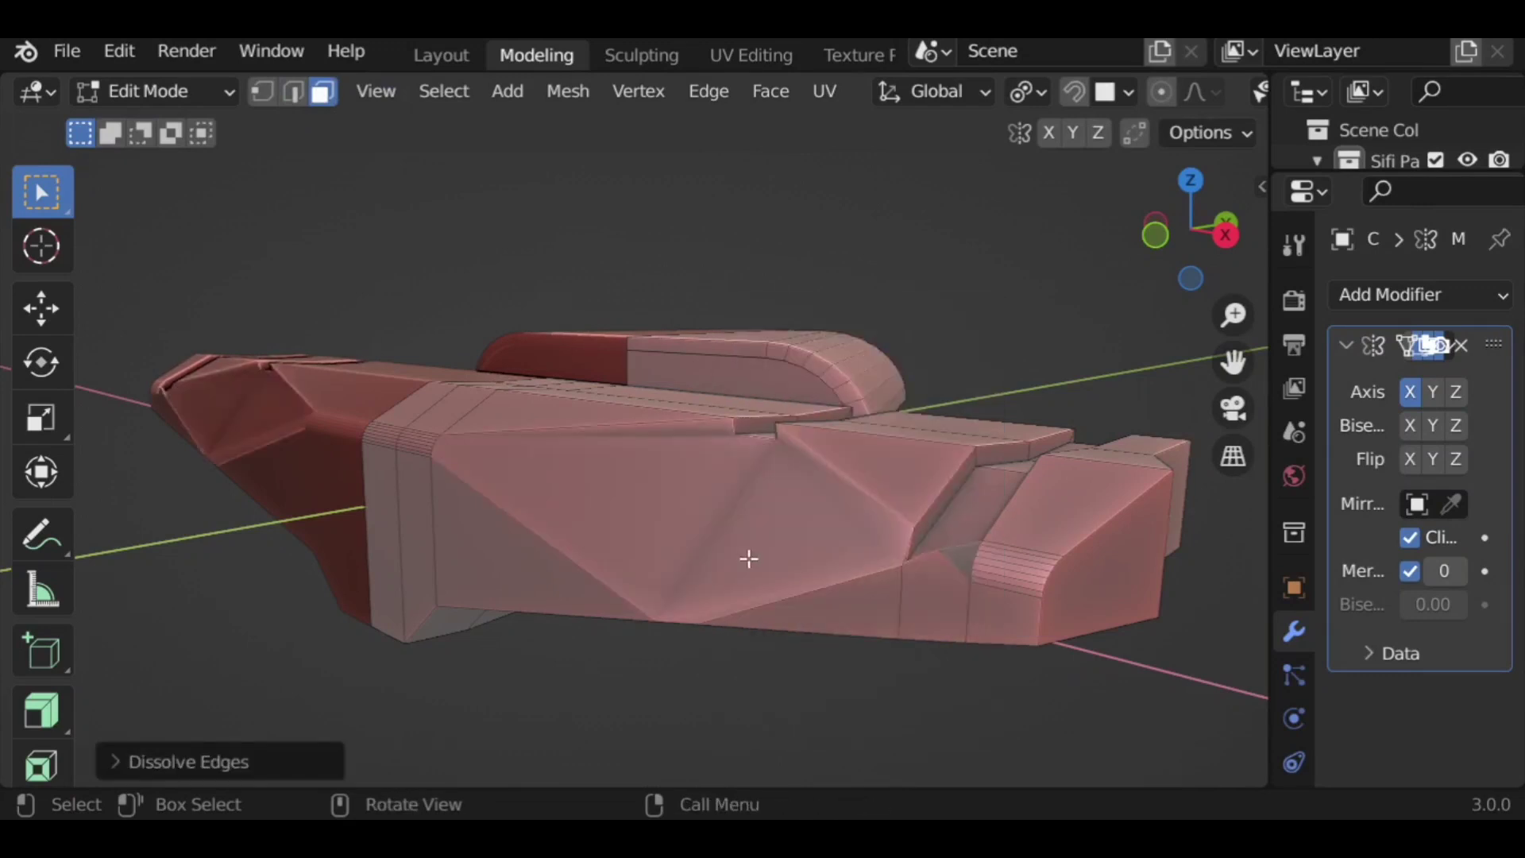
Step: Try to dissolve the edges of the small triangular face at the outer groove's lower end
{"action": "middle_click_drag", "start_coordinate": [741, 529], "coordinate": [831, 588]}
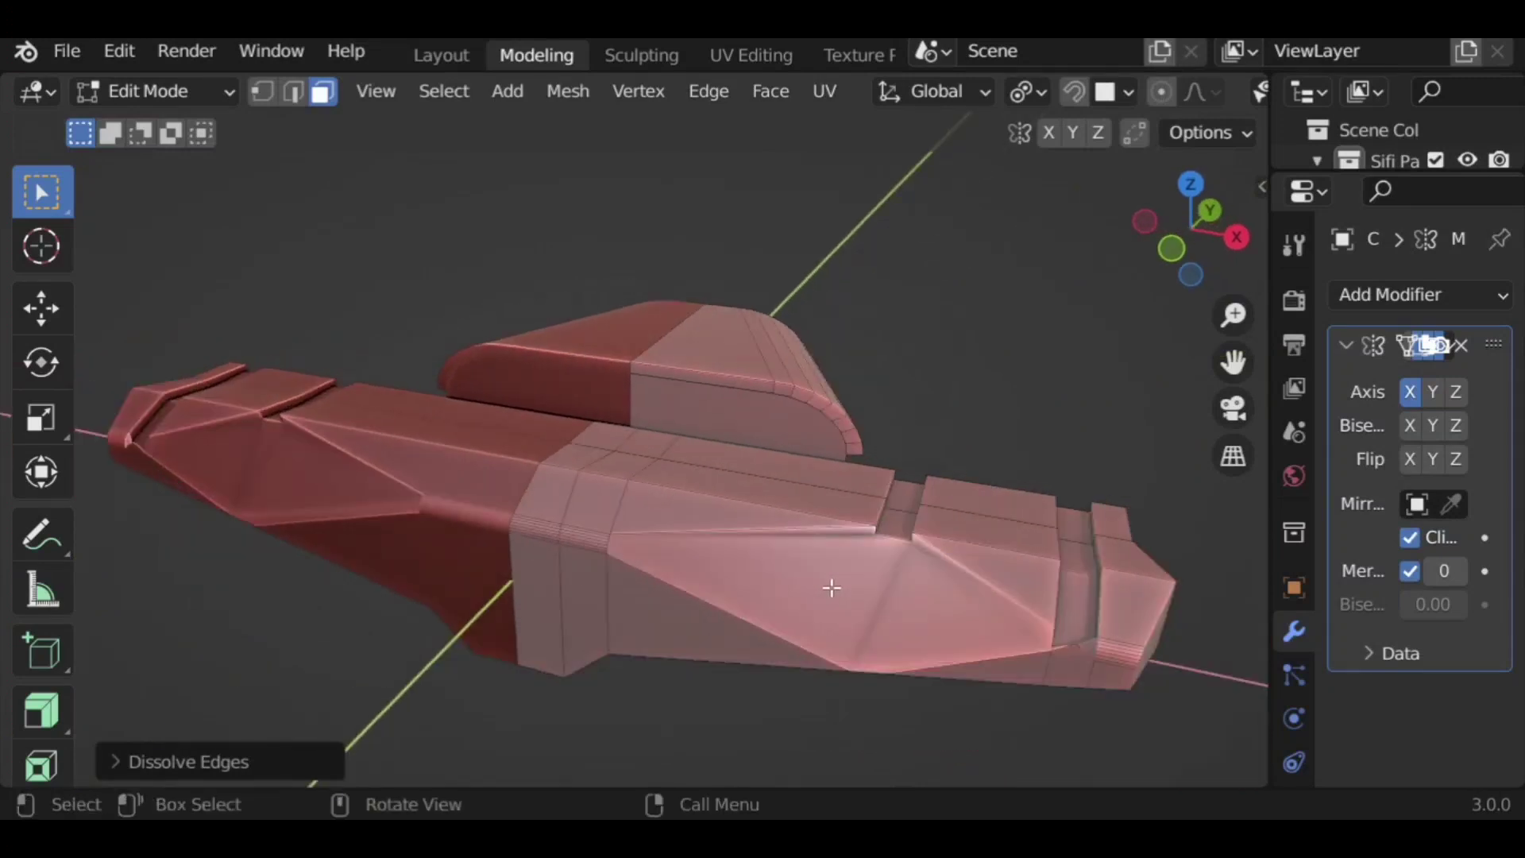
{"action": "middle_click_drag", "start_coordinate": [904, 674], "coordinate": [937, 650]}
{"action": "key", "text": "Tab"}
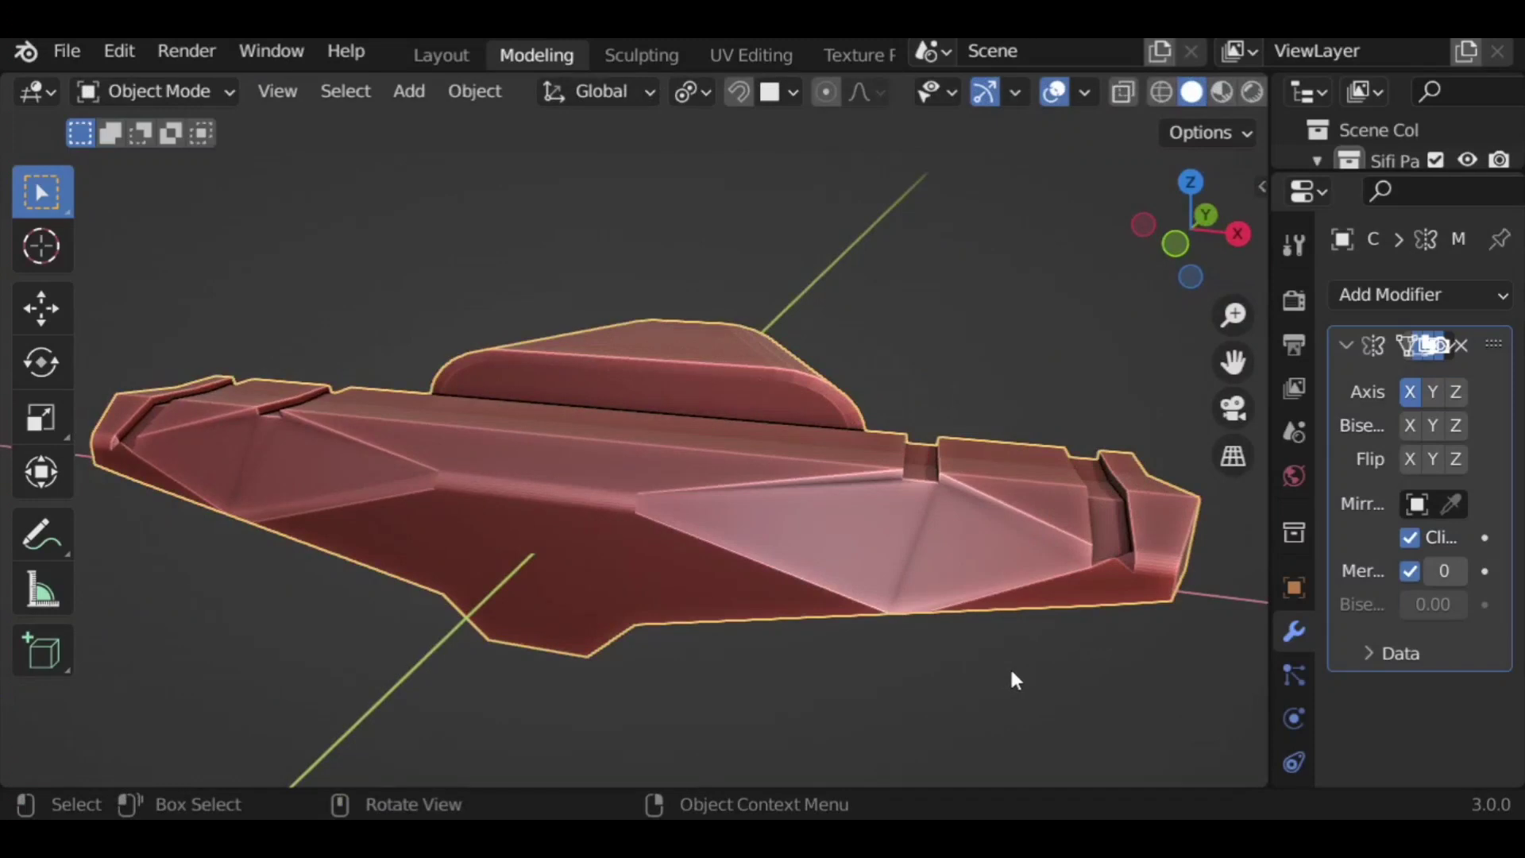
{"action": "middle_click_drag", "start_coordinate": [1024, 640], "coordinate": [956, 626]}
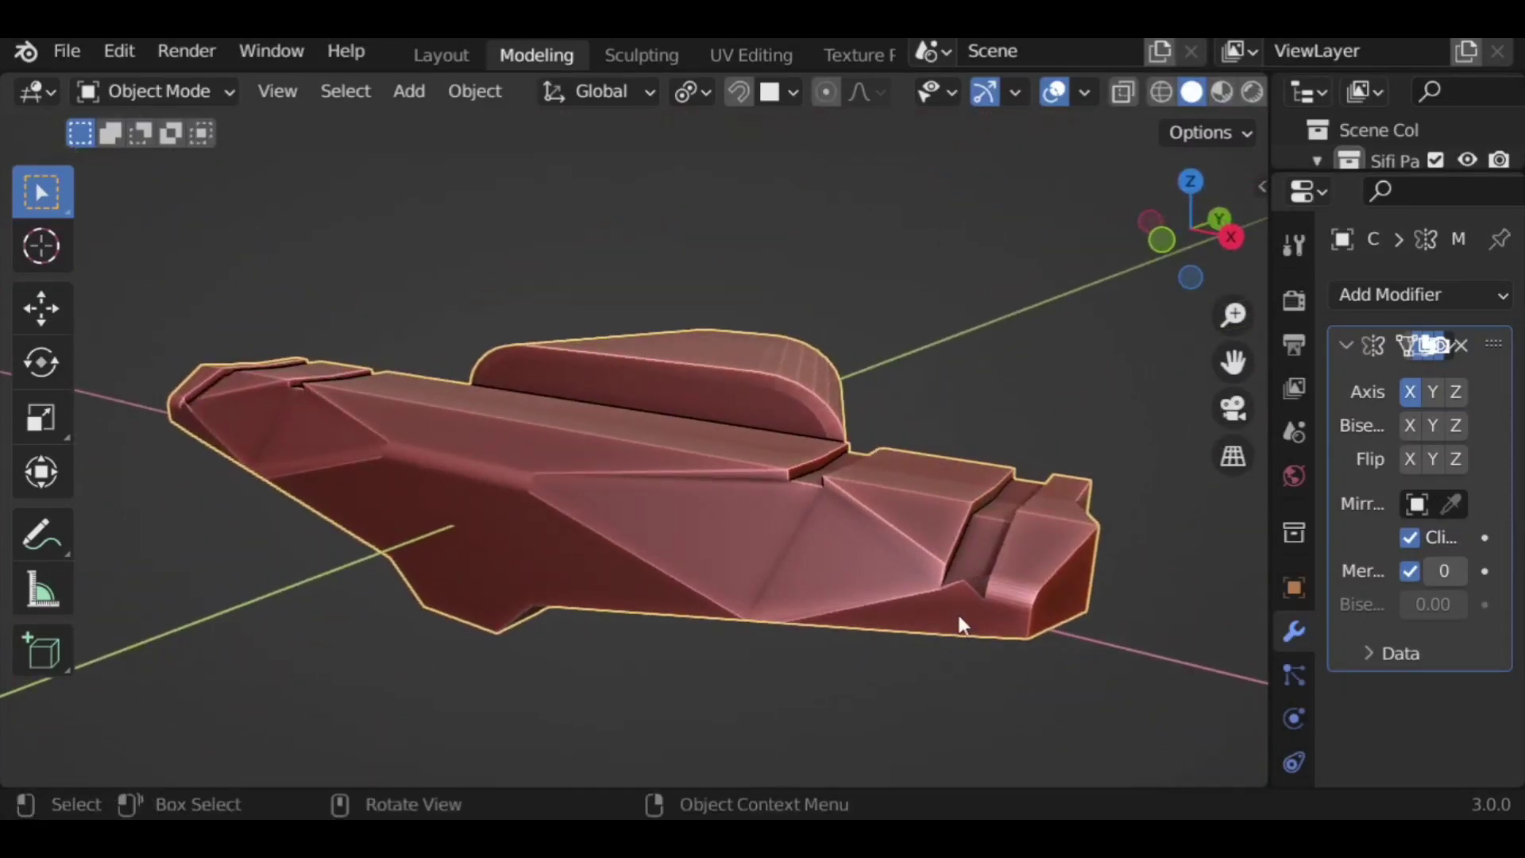
{"action": "key", "text": "Tab"}
{"action": "left_click", "coordinate": [961, 588]}
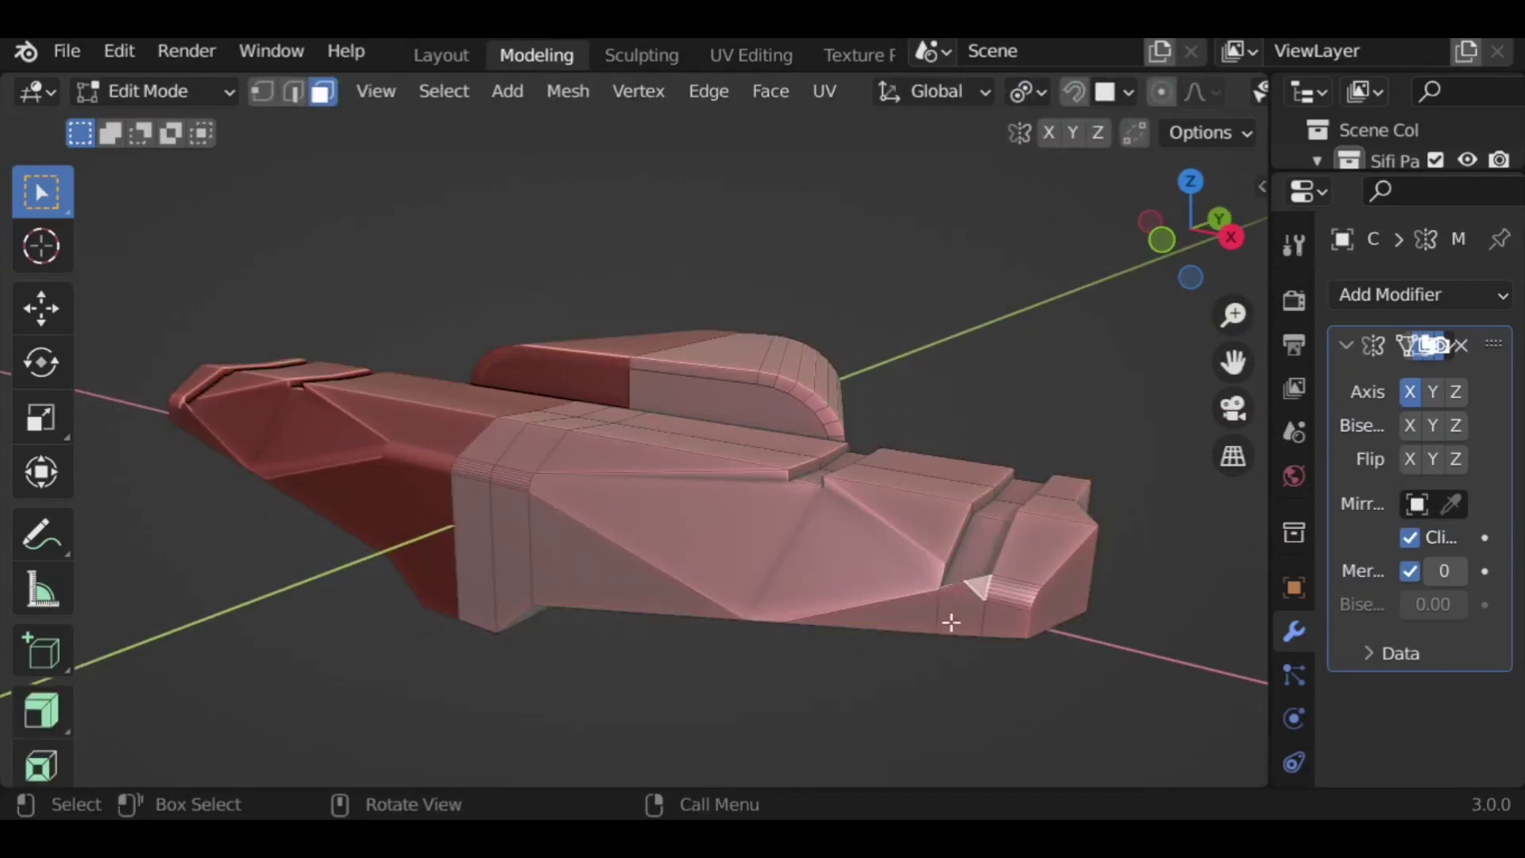
{"action": "key", "text": "x"}
{"action": "left_click", "coordinate": [912, 630]}
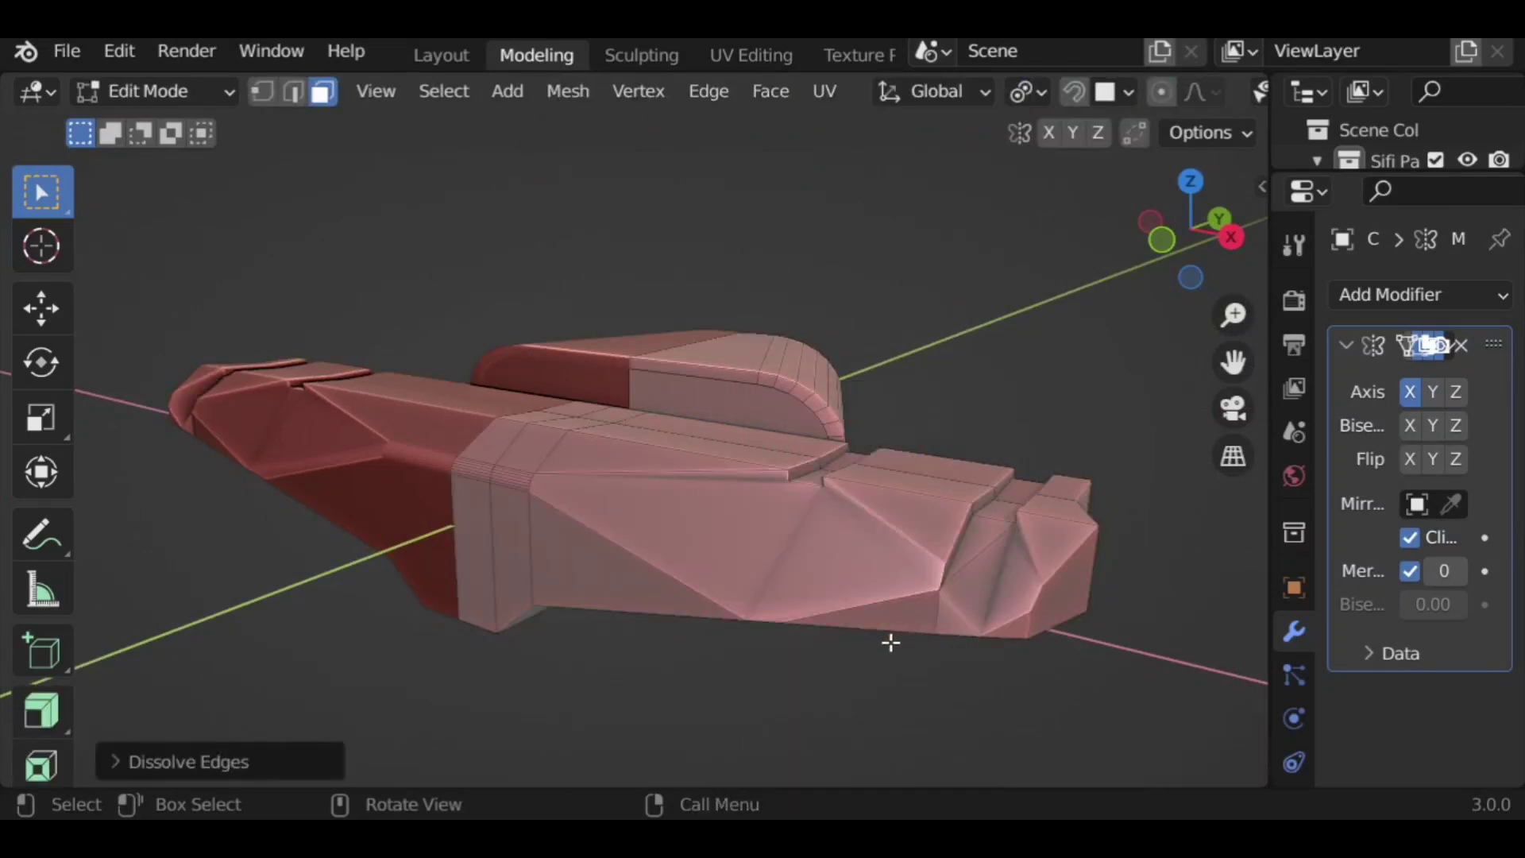
{"action": "middle_click_drag", "start_coordinate": [1071, 604], "coordinate": [1030, 595]}
{"action": "key", "text": "Tab"}
{"action": "key", "text": "Tab"}
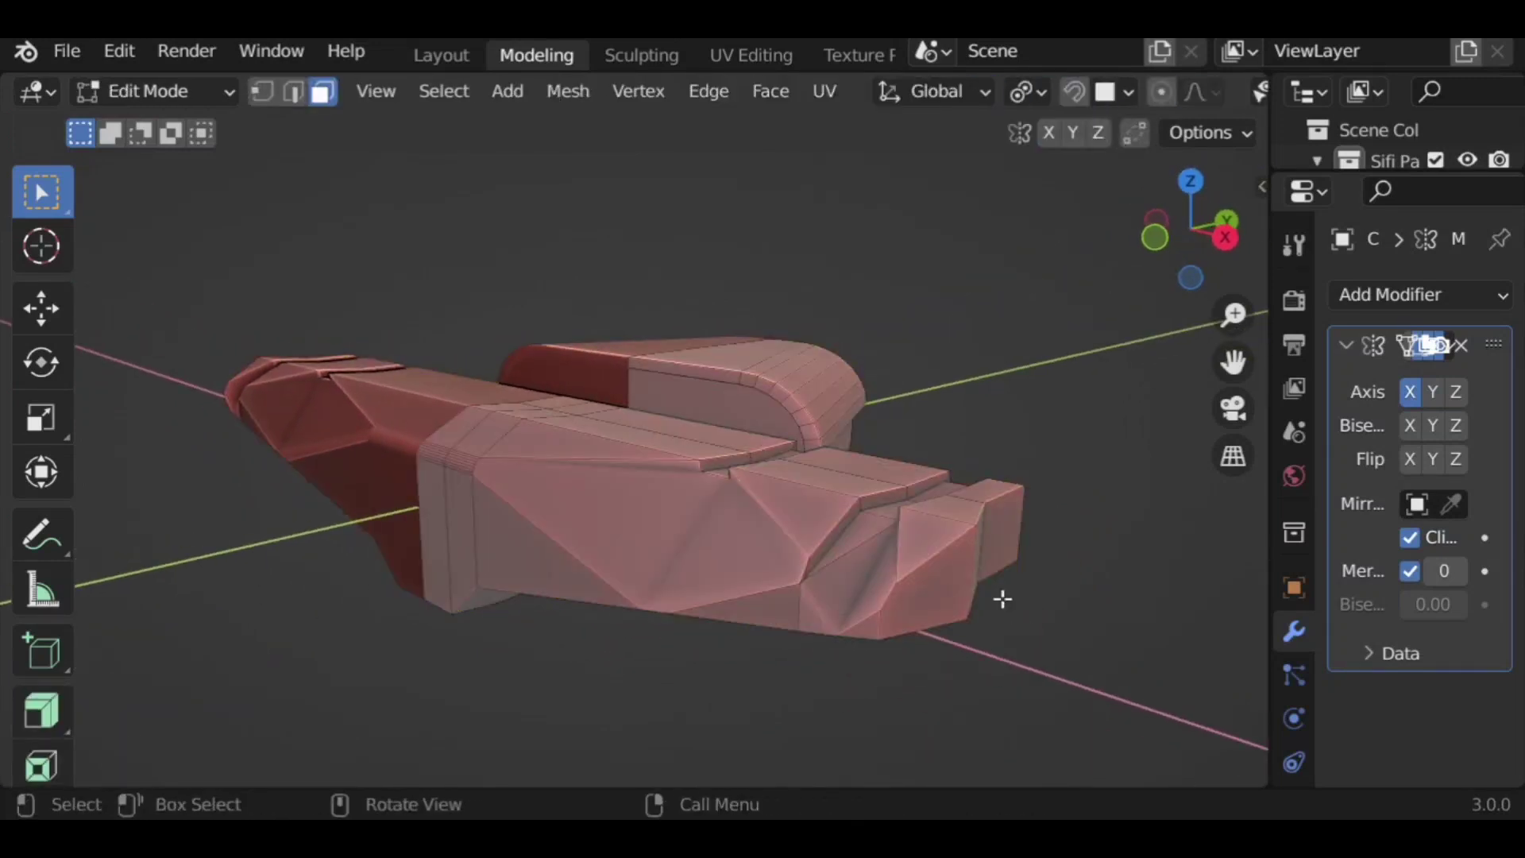
Step: Try Dissolve Faces on the outer groove's small triangle and undo the dissolves at both grooves
{"action": "right_click", "coordinate": [629, 579]}
{"action": "key", "text": "x"}
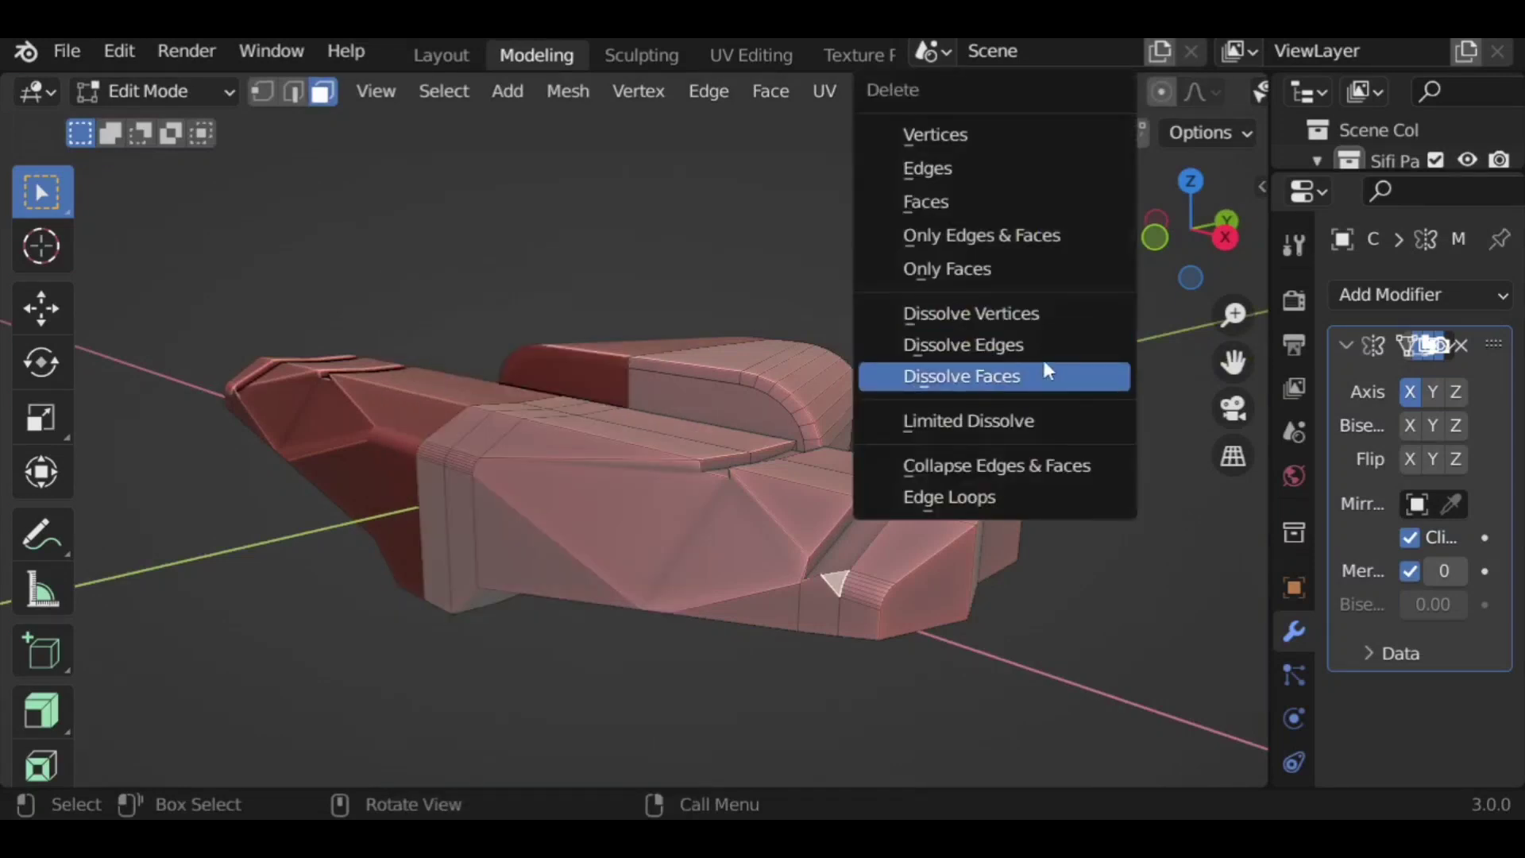
{"action": "left_click", "coordinate": [1041, 375]}
{"action": "middle_click_drag", "start_coordinate": [879, 601], "coordinate": [887, 643]}
{"action": "mouse_move", "coordinate": [778, 659]}
{"action": "middle_mouse_down"}
{"action": "mouse_move", "coordinate": [994, 691]}
{"action": "mouse_move", "coordinate": [1113, 670]}
{"action": "mouse_move", "coordinate": [1170, 681]}
{"action": "mouse_move", "coordinate": [1056, 660]}
{"action": "mouse_move", "coordinate": [783, 674]}
{"action": "middle_mouse_up"}
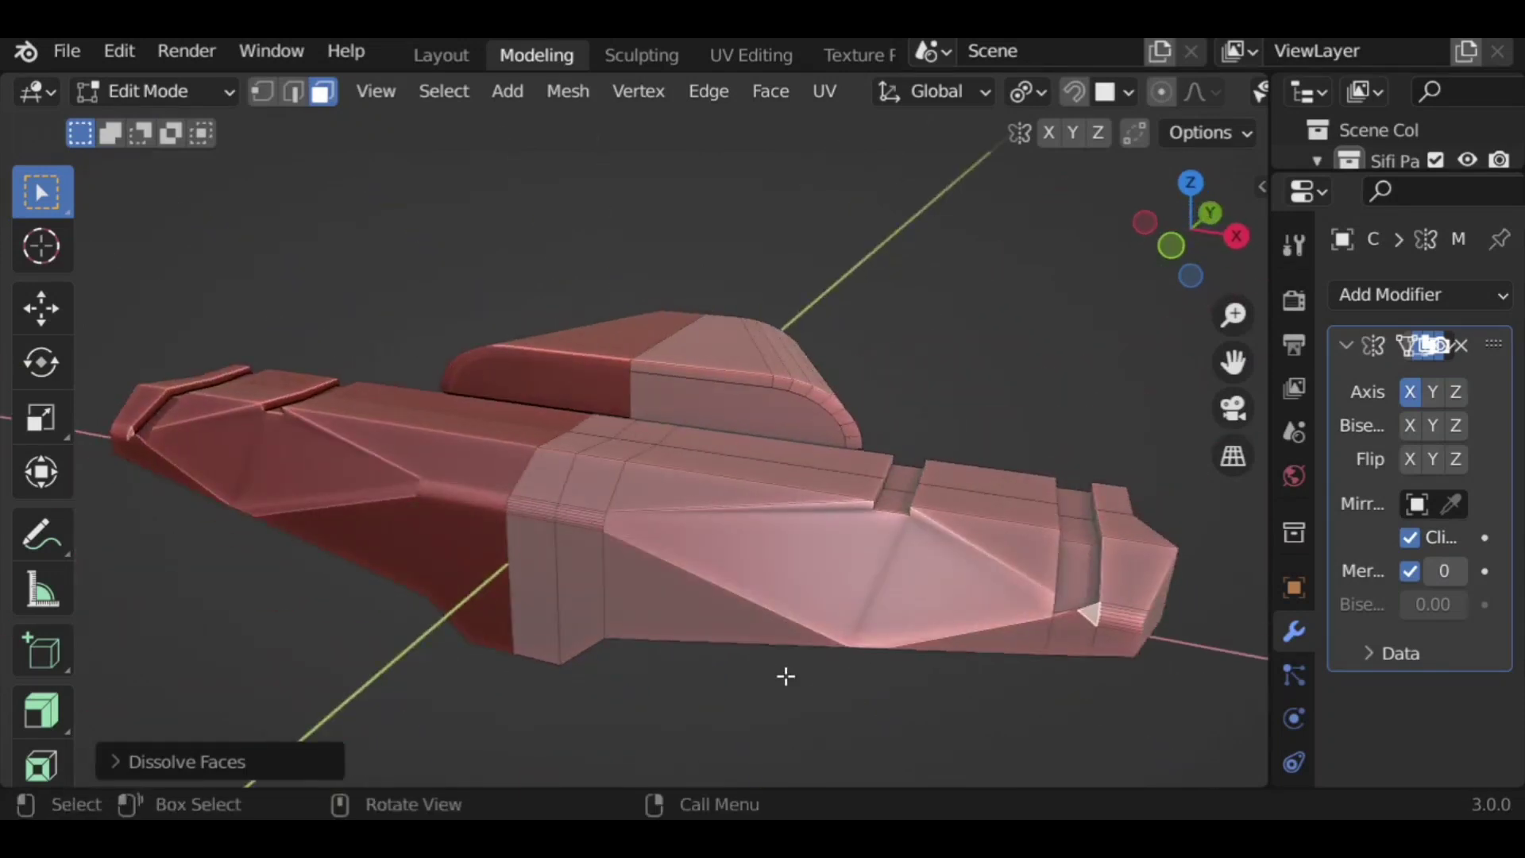
{"action": "key", "text": "Tab"}
{"action": "key", "text": "Tab"}
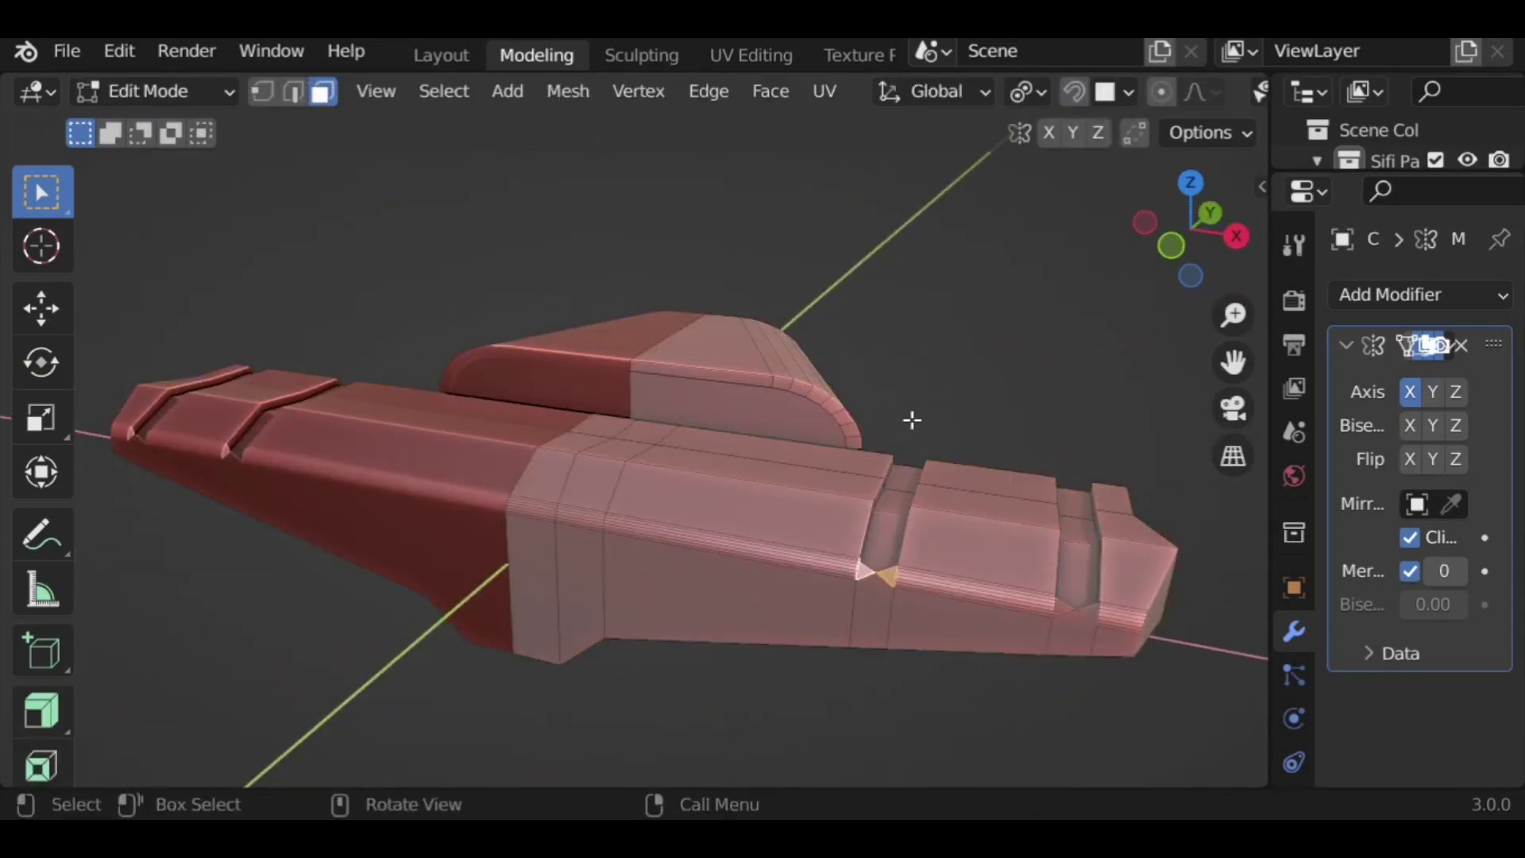
Step: Try to dissolve the small triangular faces at the inner groove's lower end
{"action": "scroll", "coordinate": [885, 612], "scroll_direction": "up", "scroll_amount": 2}
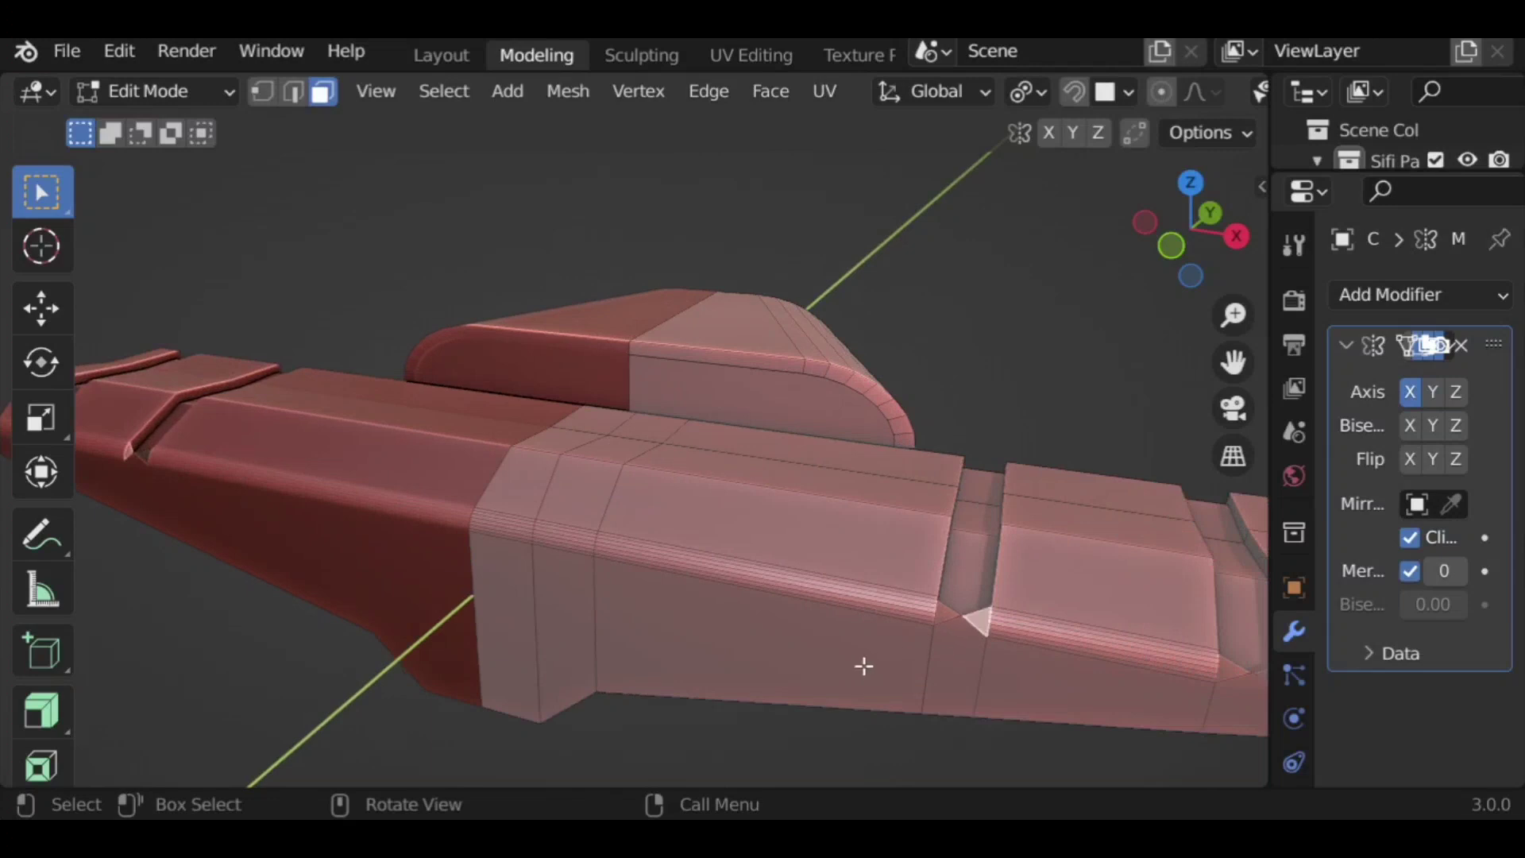
{"action": "key", "text": "x"}
{"action": "left_click", "coordinate": [823, 664]}
{"action": "key", "text": "x"}
{"action": "key", "text": "Escape"}
{"action": "middle_click_drag", "start_coordinate": [932, 646], "coordinate": [882, 691]}
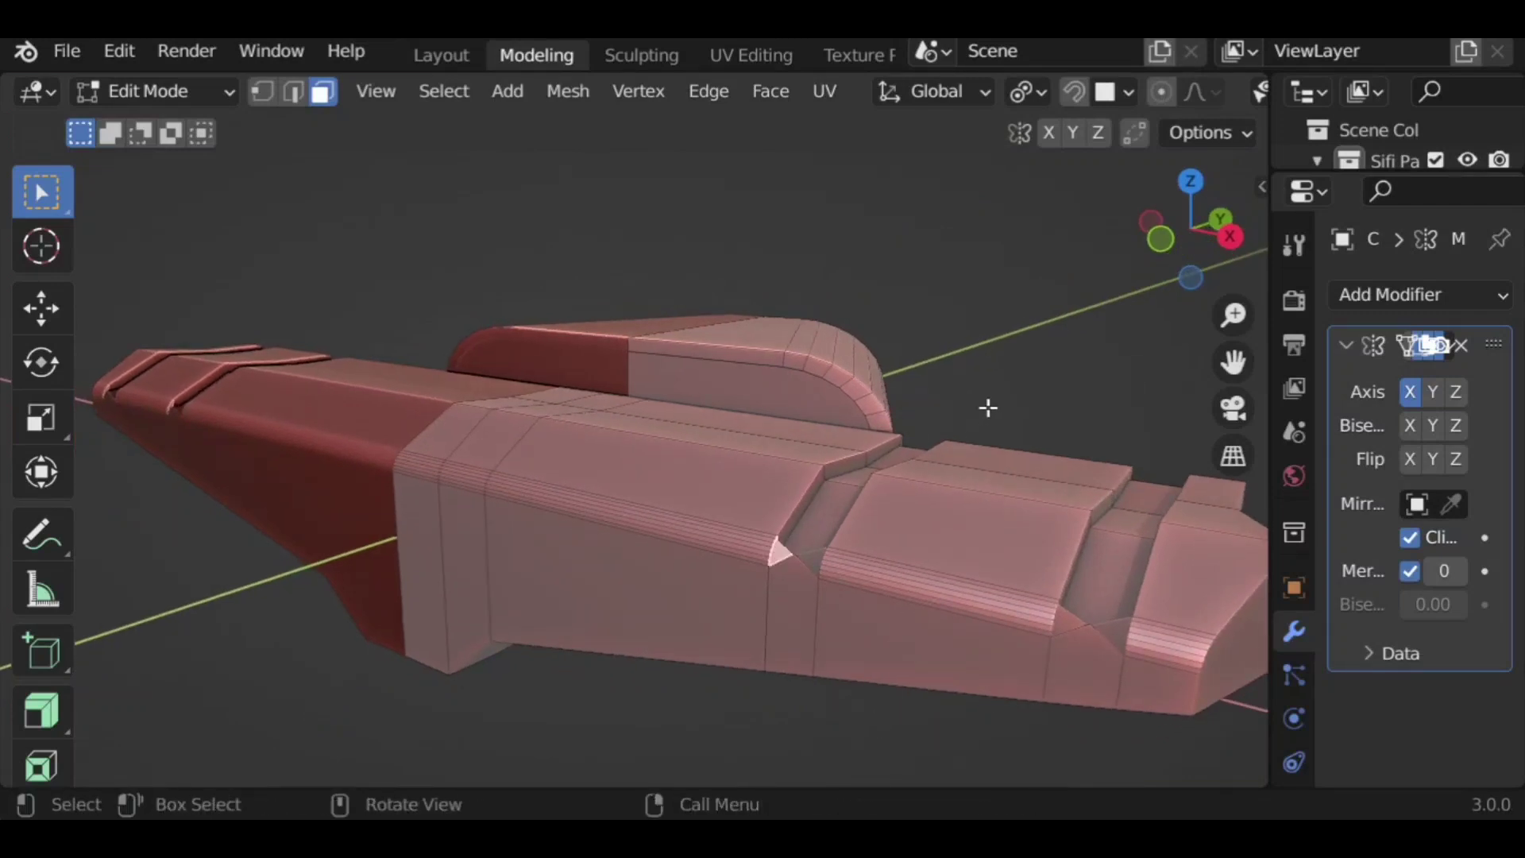
Step: Extrude the narrow faces at the centre of the arm's rear side toward the cover shell
{"action": "middle_click_drag", "start_coordinate": [983, 426], "coordinate": [503, 441]}
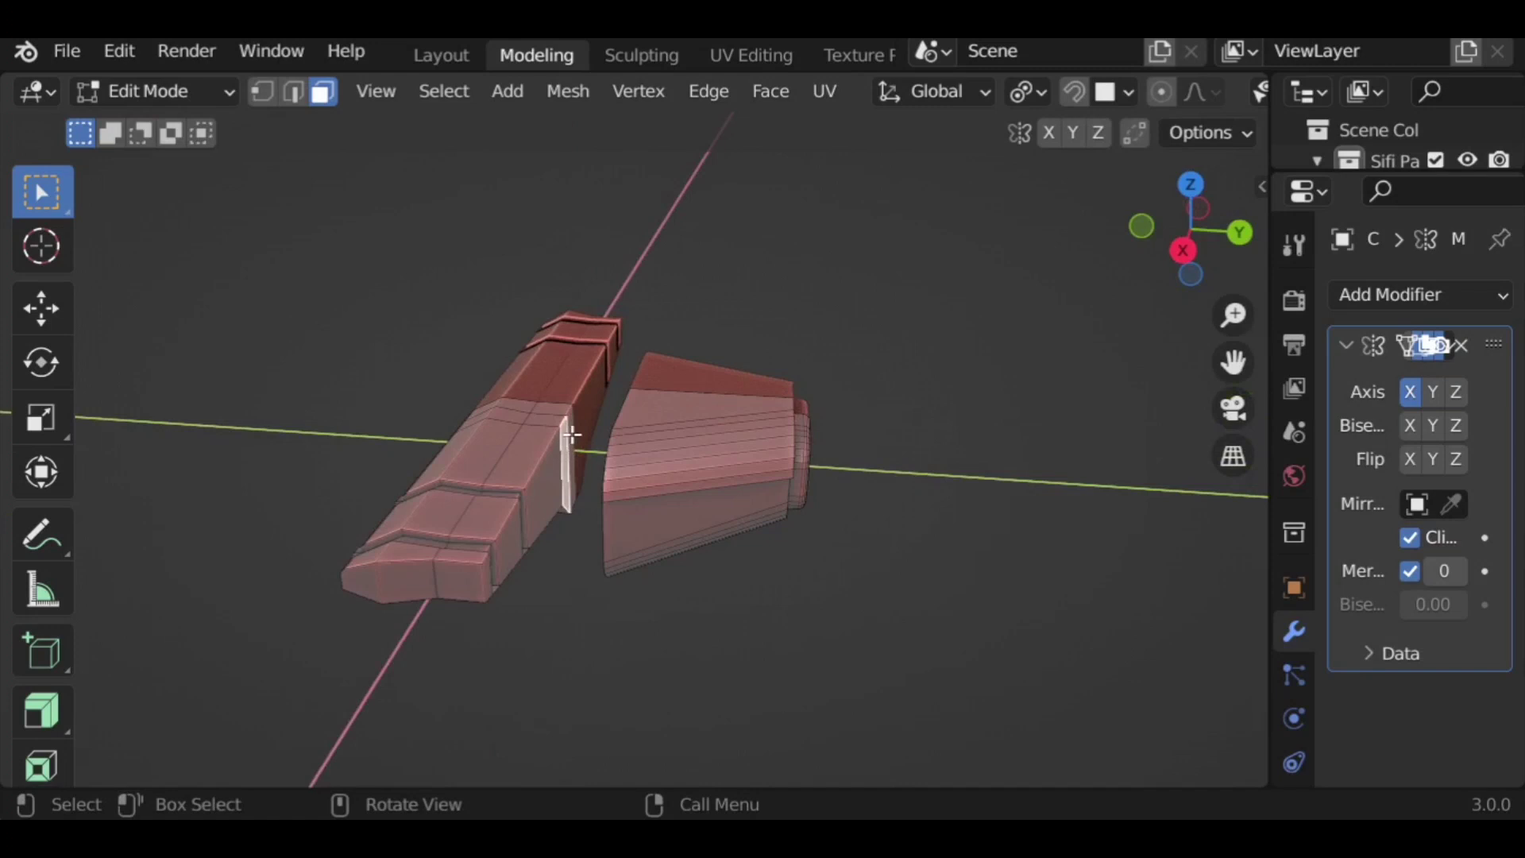
{"action": "middle_click_drag", "start_coordinate": [704, 614], "coordinate": [739, 538]}
{"action": "key", "text": "e"}
{"action": "left_click", "coordinate": [866, 635]}
Step: Select the whole arm with its linked geometry and duplicate it along negative Y, in front of the original
{"action": "middle_click_drag", "start_coordinate": [569, 667], "coordinate": [596, 536]}
{"action": "key", "text": "ctrl+l"}
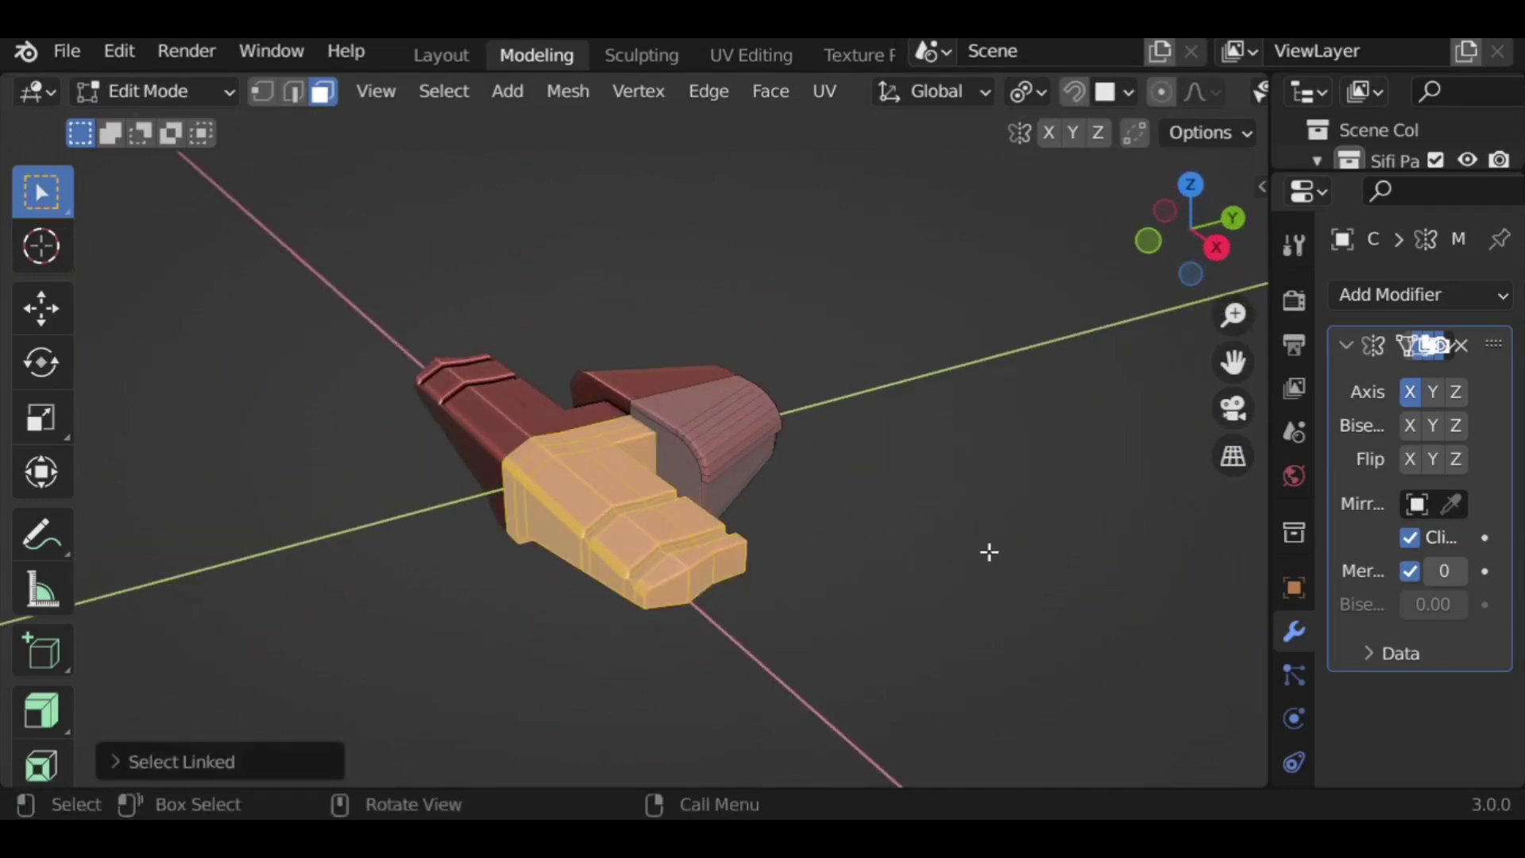
{"action": "key", "text": "shift+d"}
{"action": "key", "text": "y"}
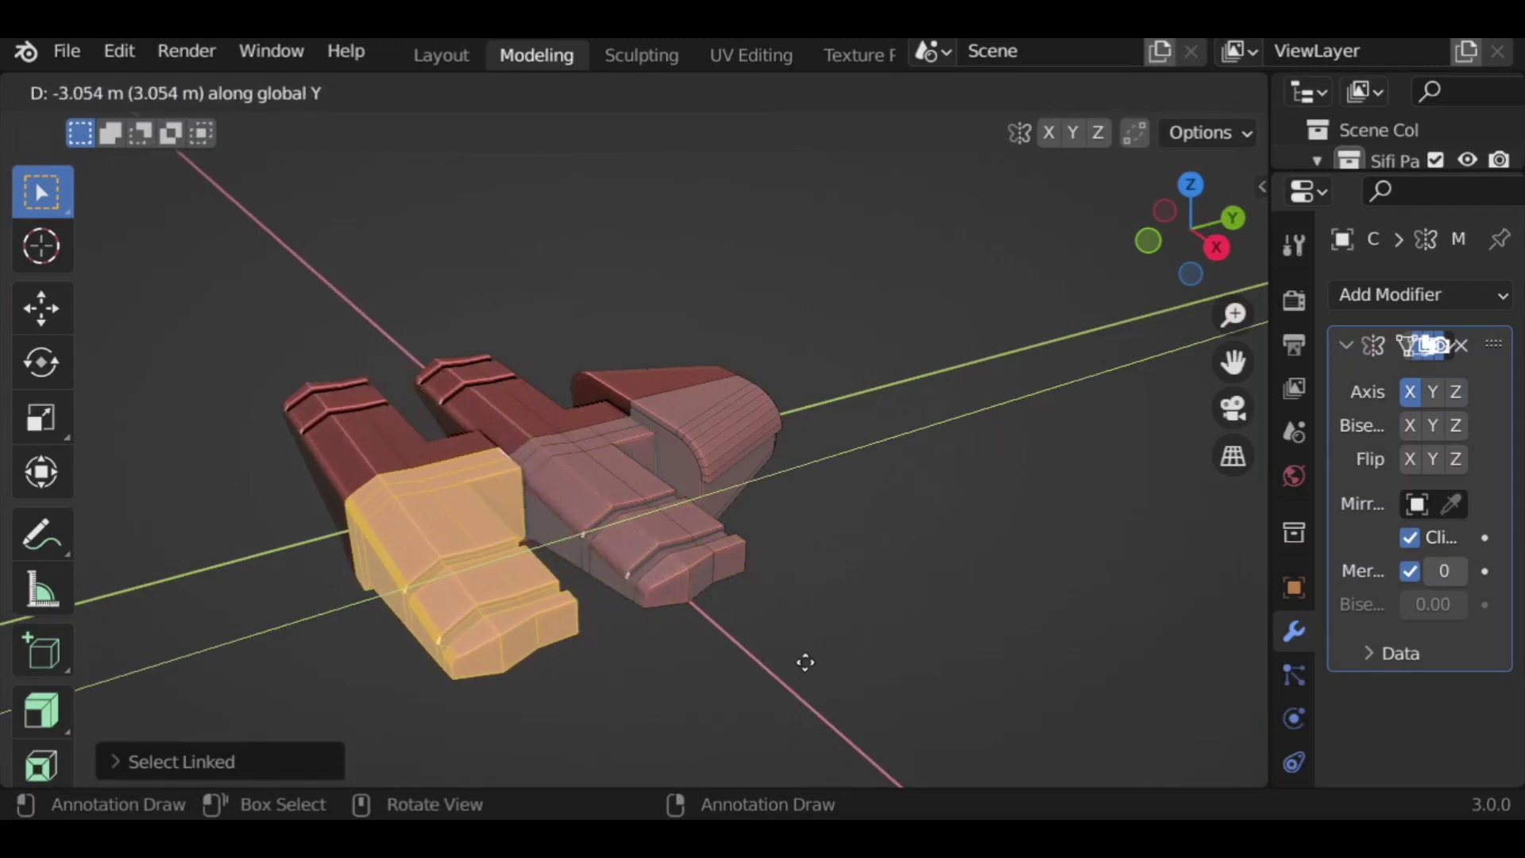
{"action": "left_click", "coordinate": [764, 681]}
Step: Try to enlarge the duplicated arm uniformly
{"action": "scroll", "coordinate": [787, 643], "scroll_direction": "down", "scroll_amount": 3}
{"action": "key", "text": "s"}
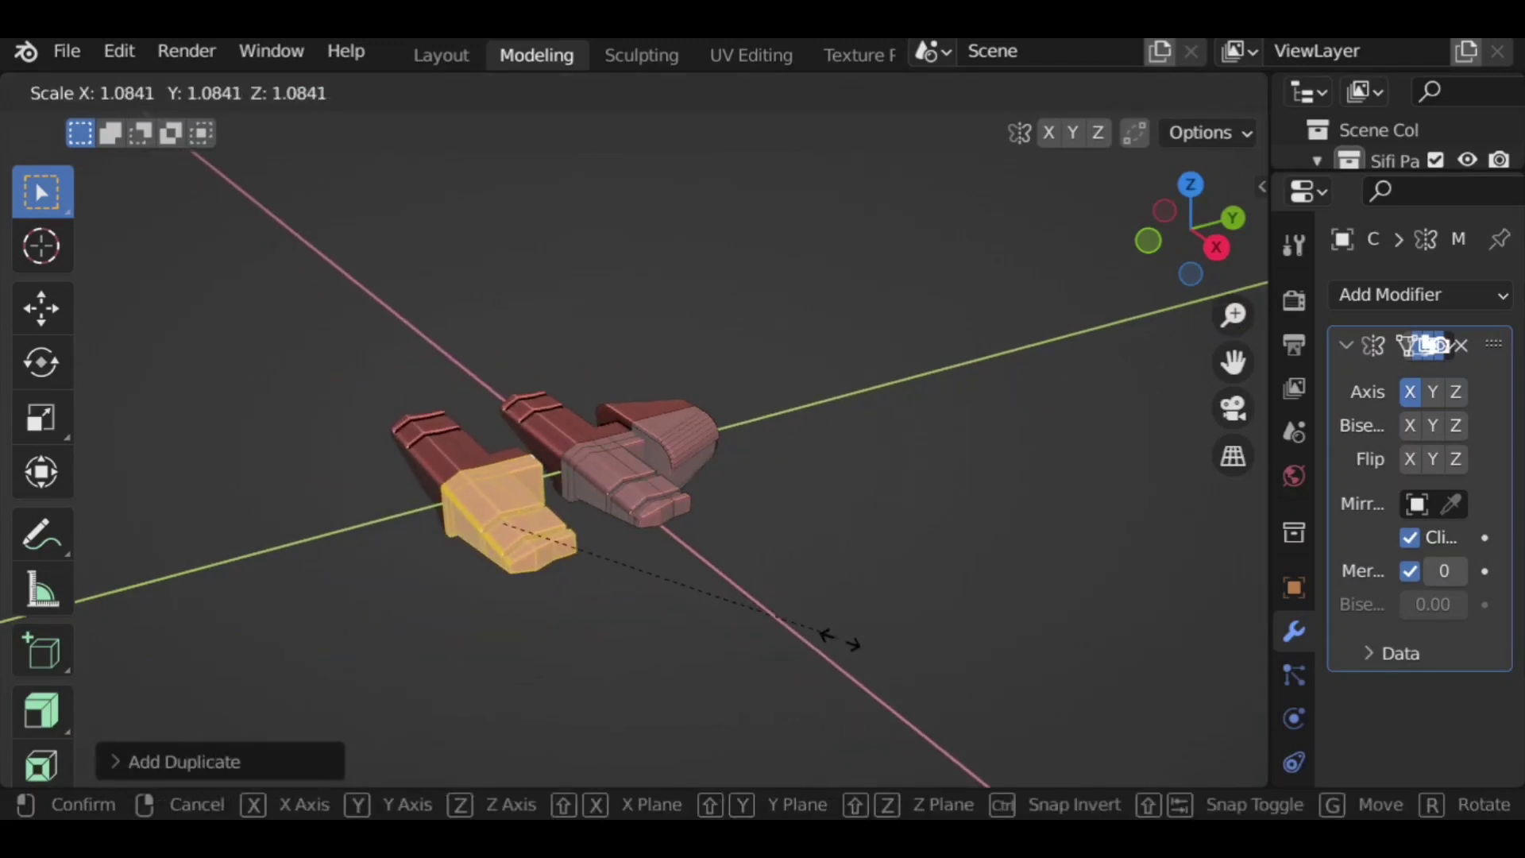
{"action": "left_click", "coordinate": [888, 679]}
{"action": "middle_click_drag", "start_coordinate": [939, 610], "coordinate": [730, 543]}
{"action": "scroll", "coordinate": [501, 599], "scroll_direction": "up", "scroll_amount": 2}
{"action": "key", "text": "ctrl+z"}
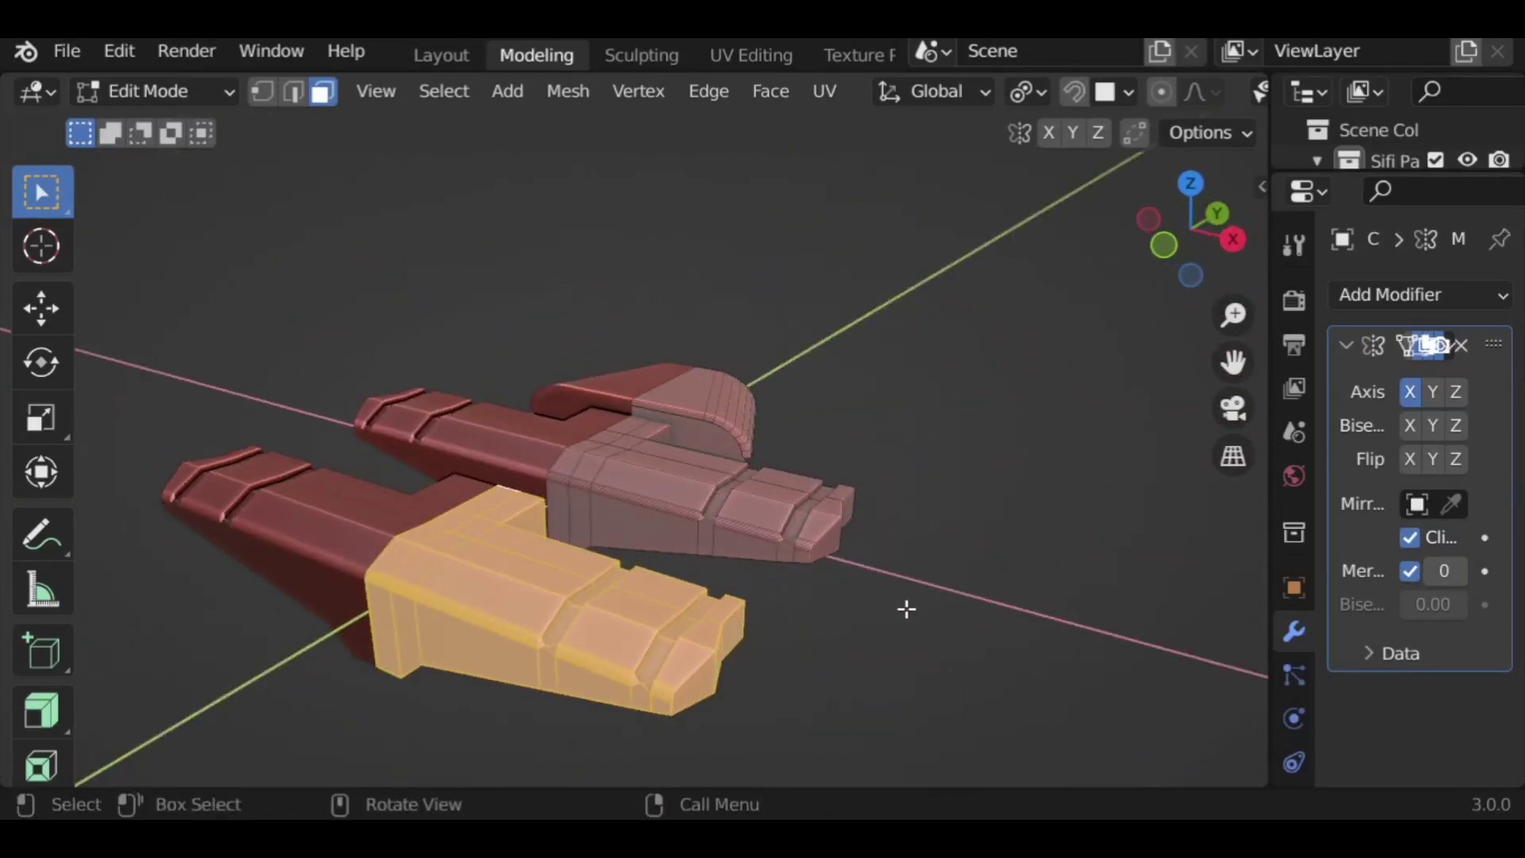
Step: Scale the duplicated arm along X and enlarge it by about 1.26 along Y
{"action": "key", "text": "s"}
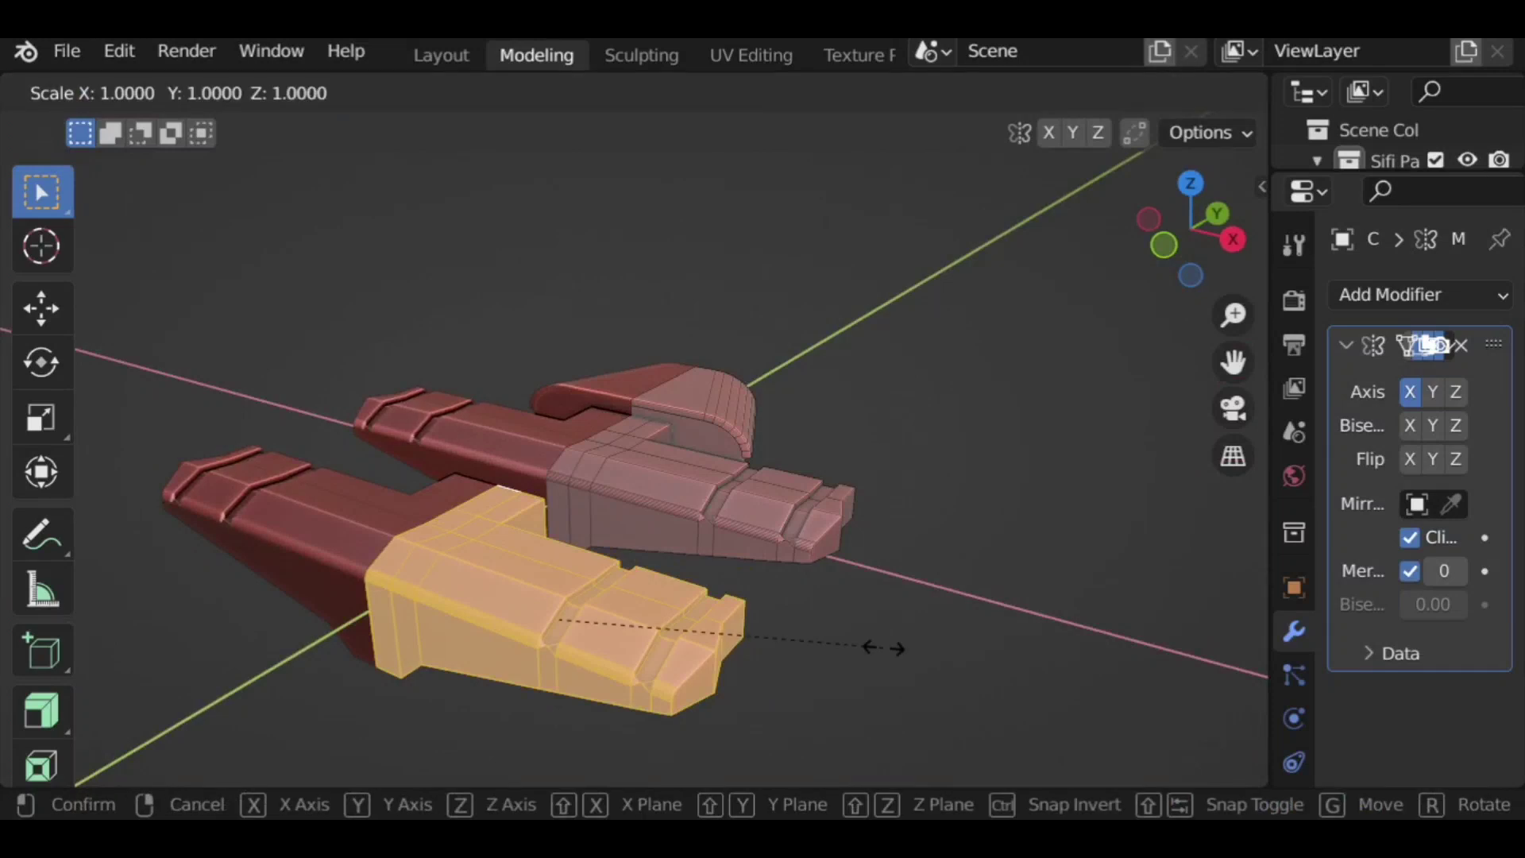
{"action": "key", "text": "x"}
{"action": "left_click", "coordinate": [911, 657]}
{"action": "key", "text": "s"}
{"action": "key", "text": "y"}
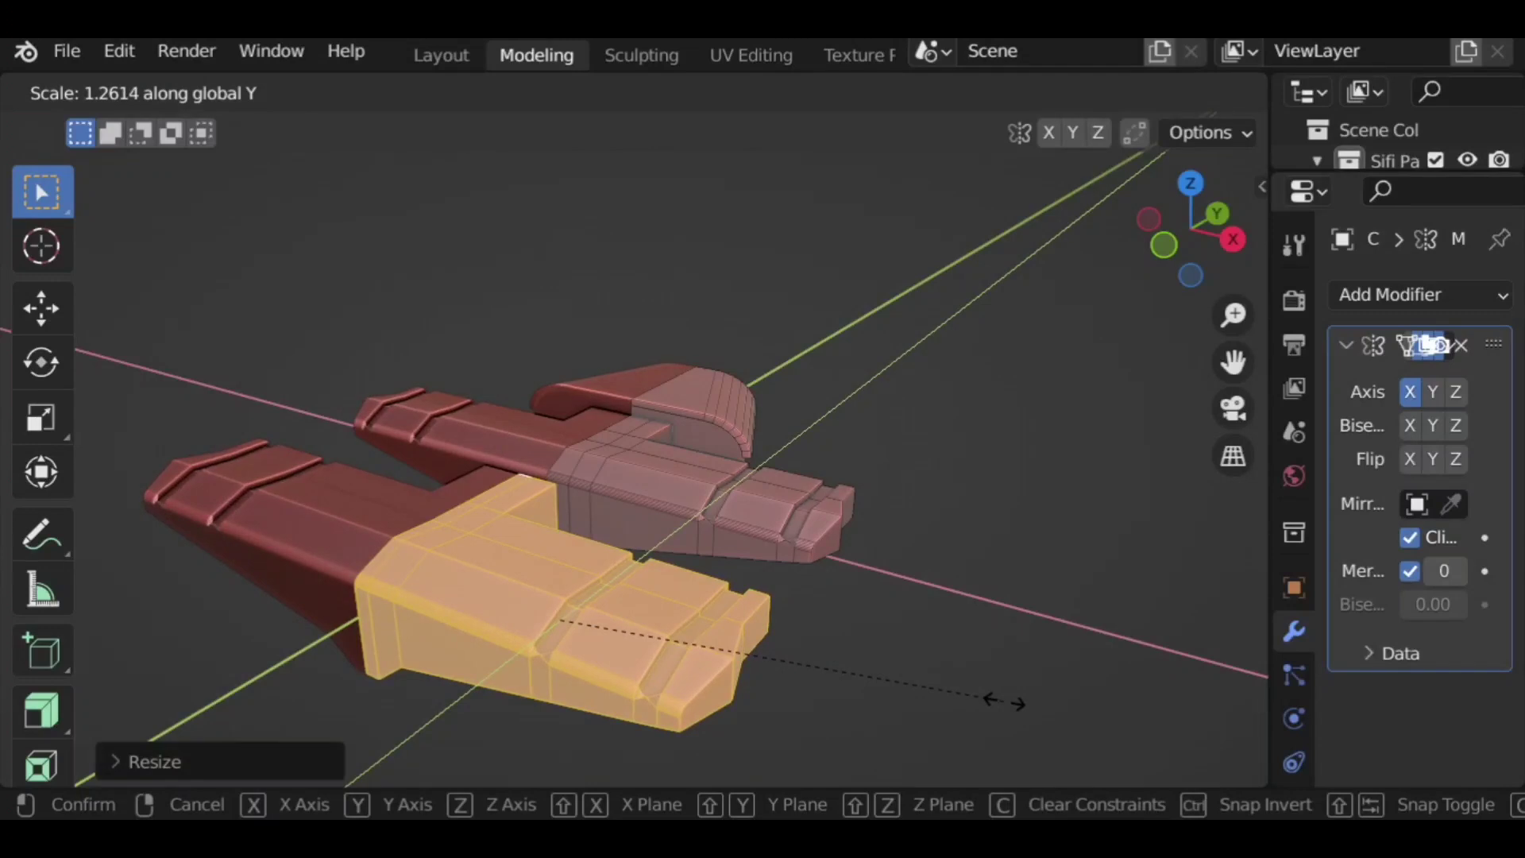
{"action": "left_click", "coordinate": [1004, 701]}
Step: Move the enlarged copy about 0.7 m along Y toward the original arm
{"action": "middle_click_drag", "start_coordinate": [1011, 705], "coordinate": [832, 627]}
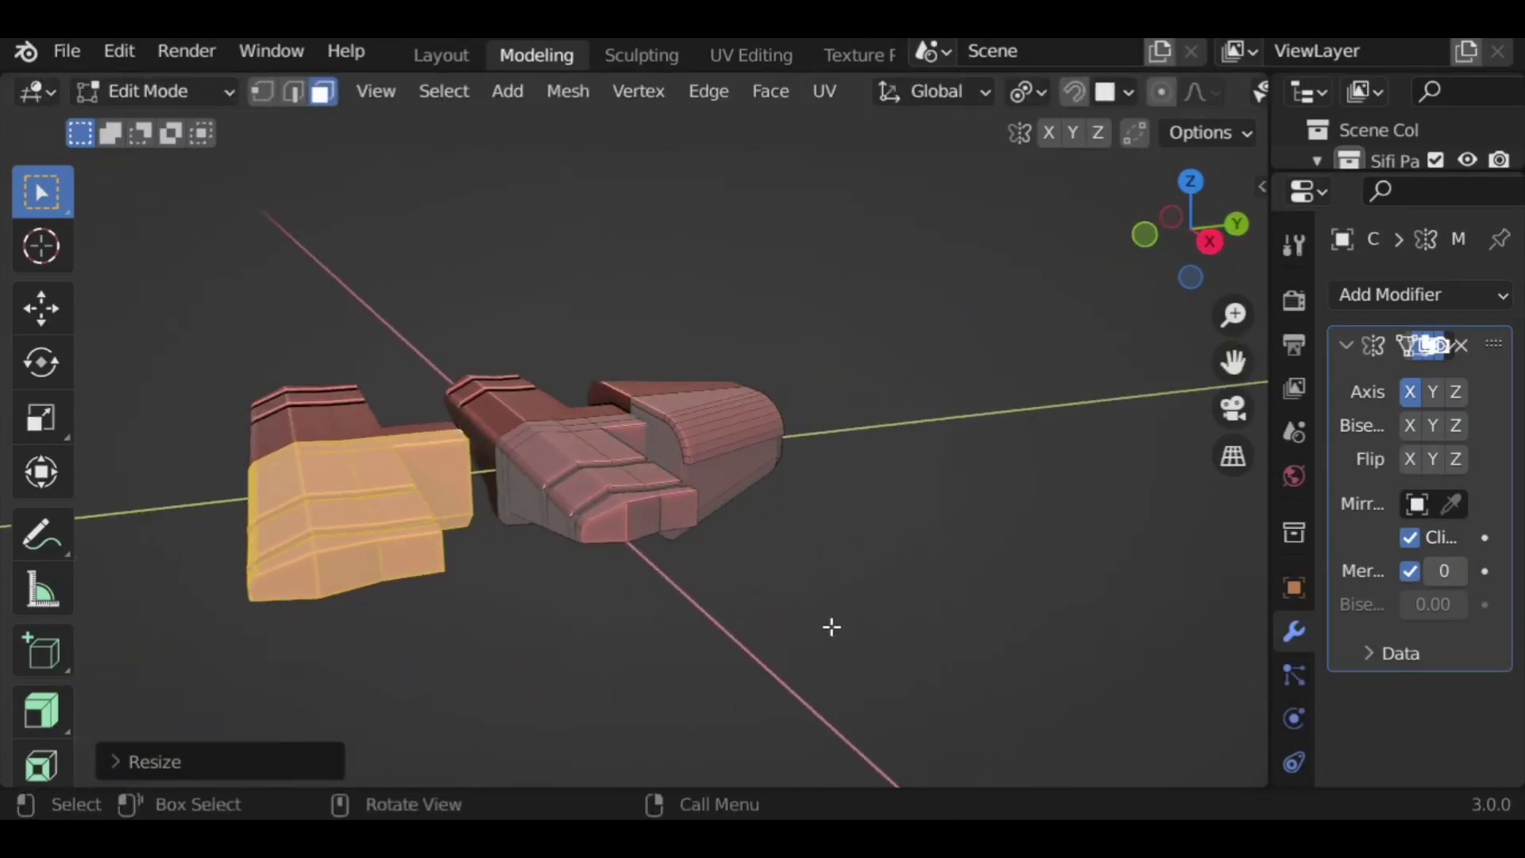
{"action": "key", "text": "g"}
{"action": "key", "text": "y"}
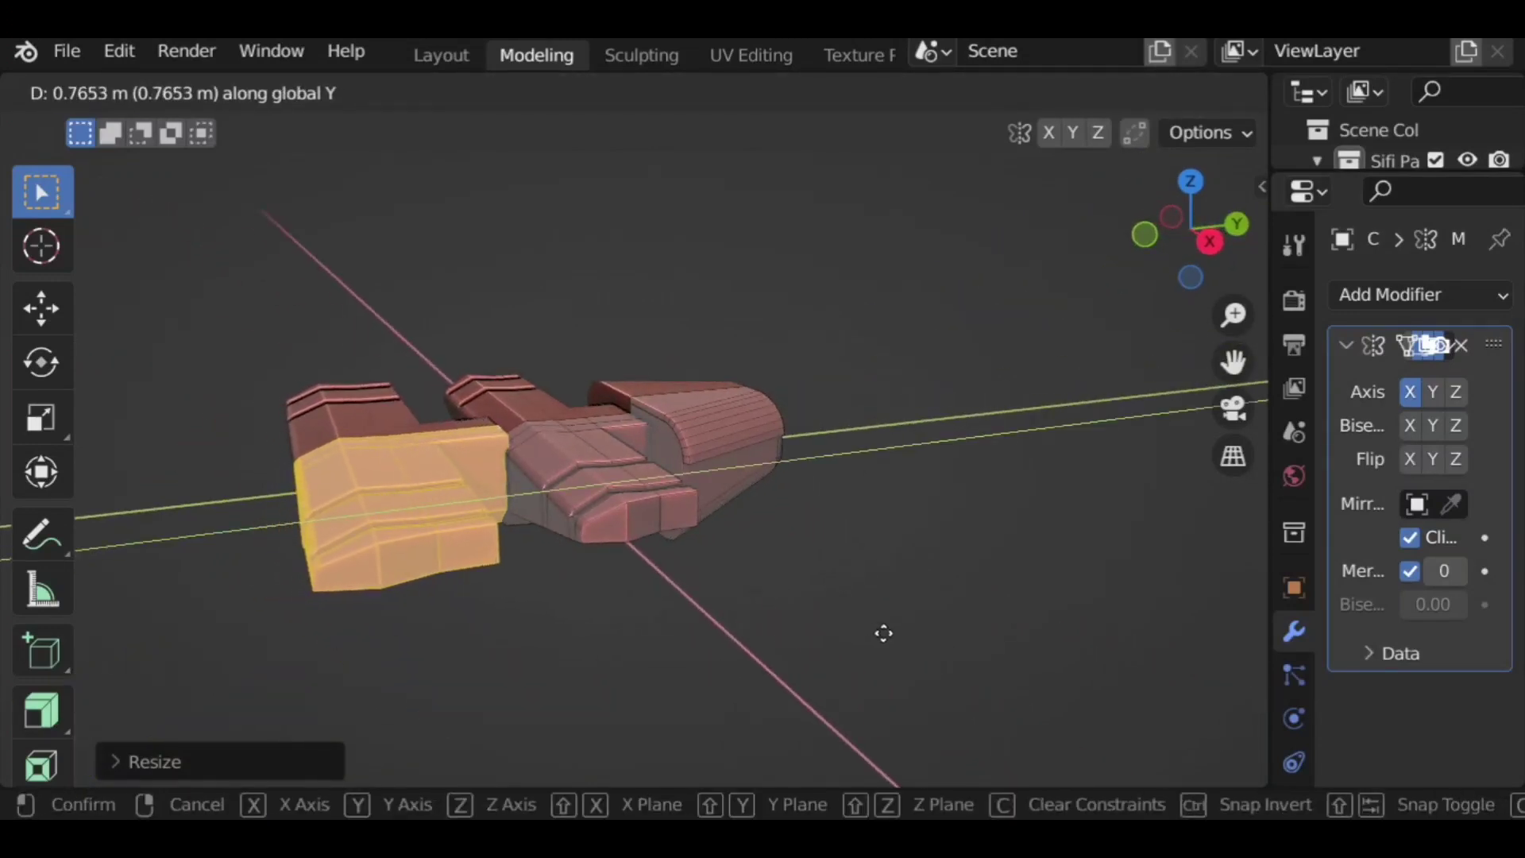
{"action": "left_click", "coordinate": [872, 636]}
Step: In side view, adjust the copy's height along Z and fine-tune its distance to the original arm along Y
{"action": "middle_click_drag", "start_coordinate": [871, 636], "coordinate": [803, 617]}
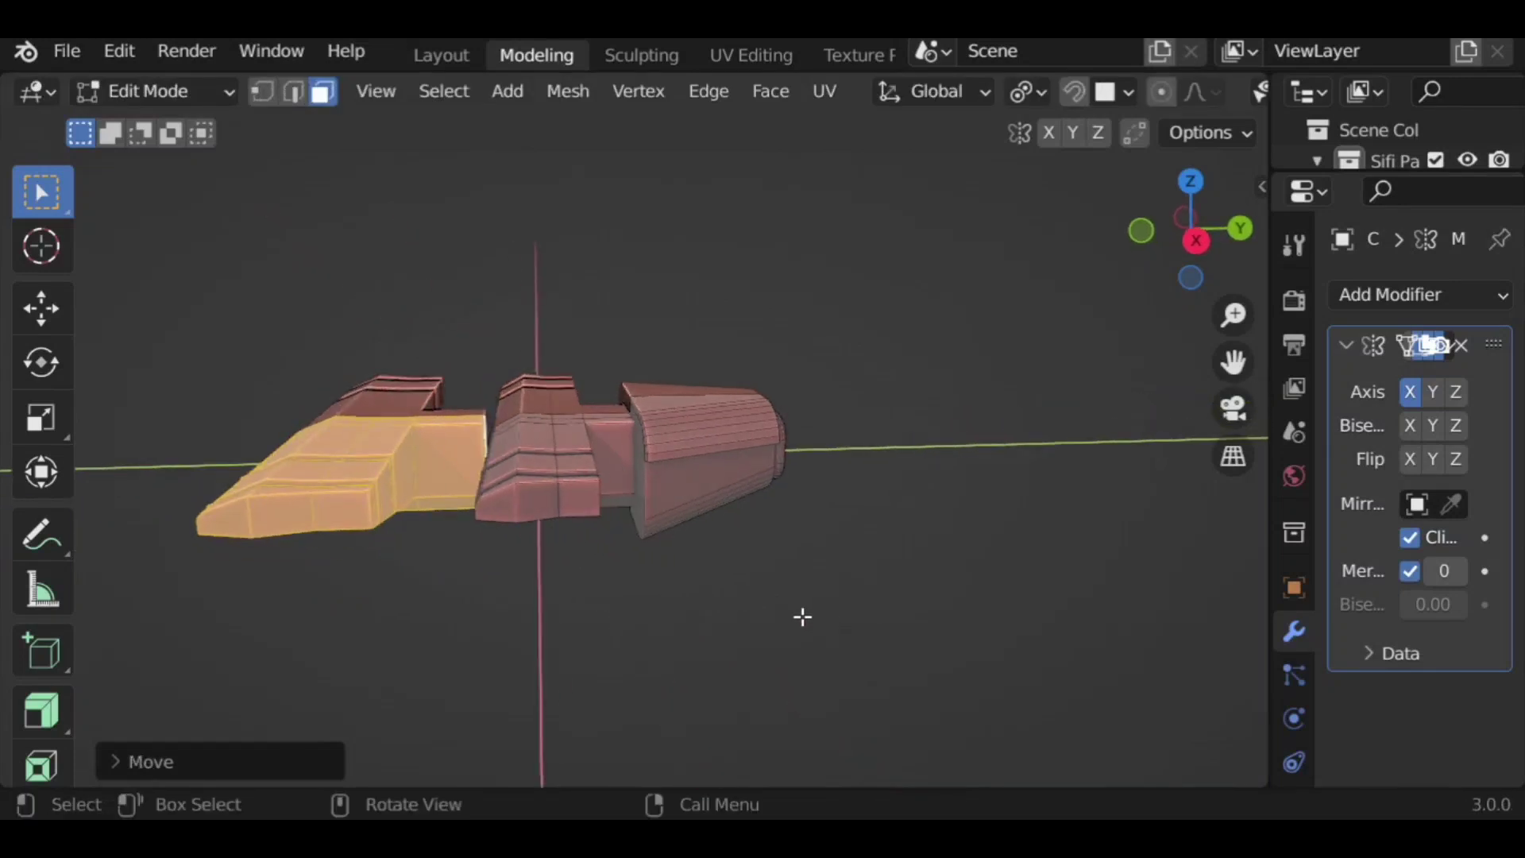
{"action": "left_click", "coordinate": [1190, 277]}
{"action": "key", "text": "g"}
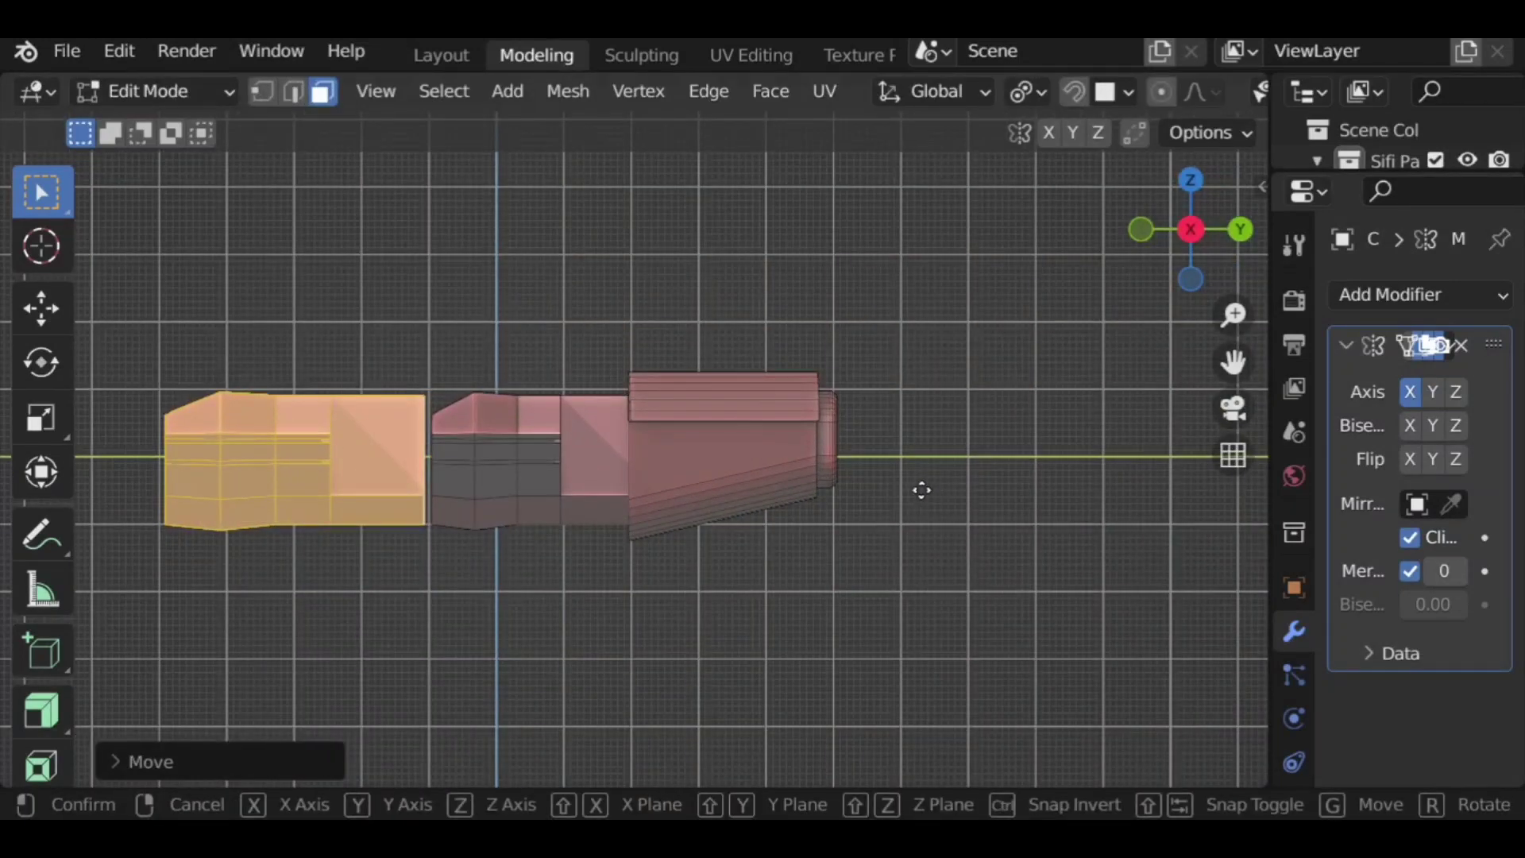
{"action": "key", "text": "z"}
{"action": "left_click", "coordinate": [930, 530]}
{"action": "key", "text": "g"}
{"action": "key", "text": "y"}
{"action": "left_click", "coordinate": [938, 532]}
Step: Examine how the two arms line up from several angles and in Object Mode
{"action": "middle_click_drag", "start_coordinate": [731, 631], "coordinate": [905, 633]}
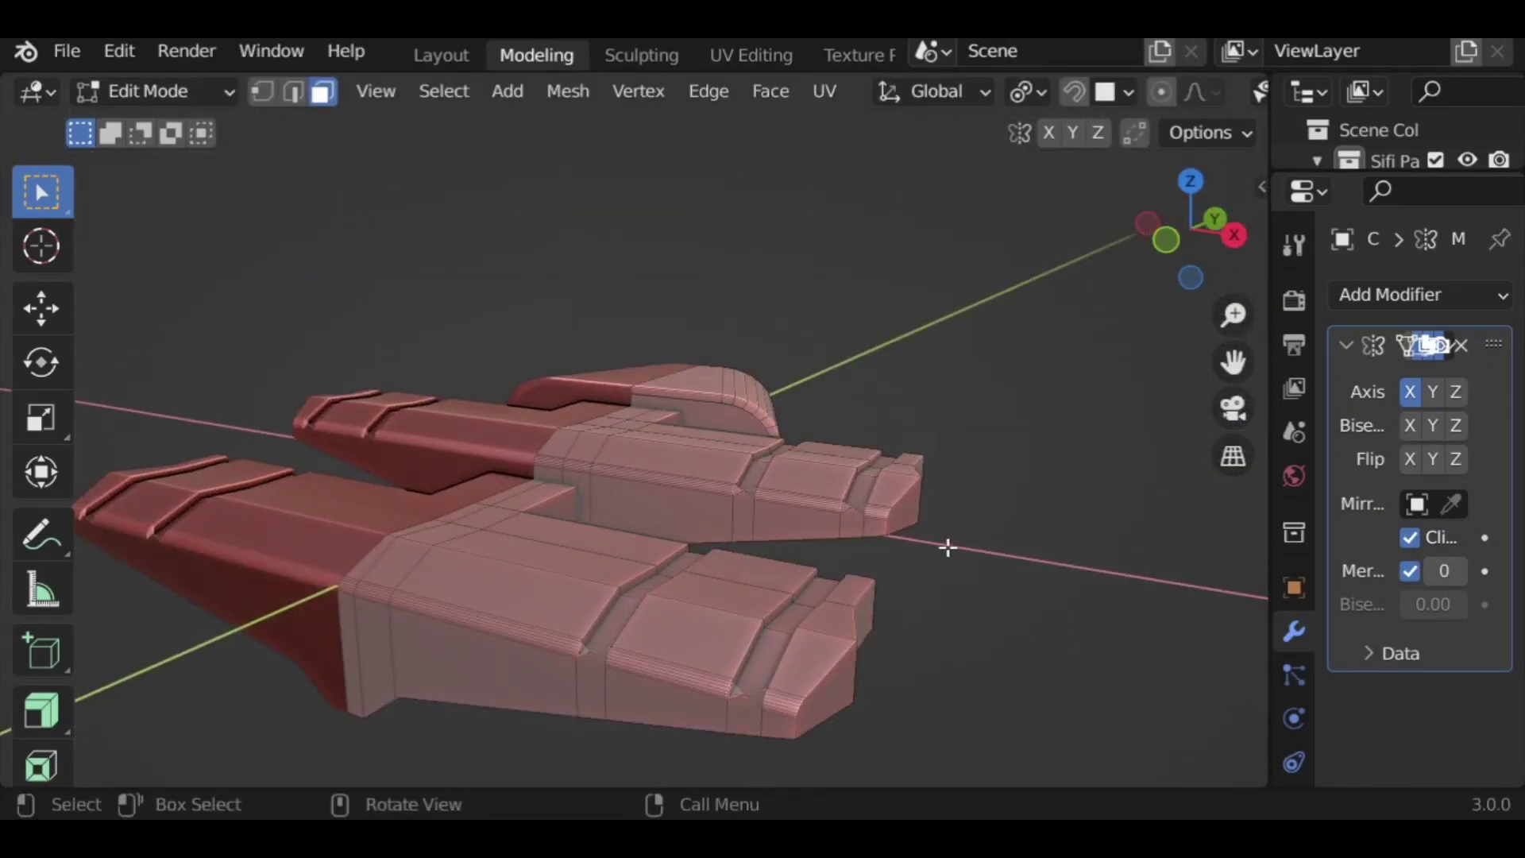
{"action": "scroll", "coordinate": [947, 547], "scroll_direction": "down", "scroll_amount": 3}
{"action": "middle_click_drag", "start_coordinate": [946, 532], "coordinate": [750, 526]}
{"action": "middle_click_drag", "start_coordinate": [858, 542], "coordinate": [939, 578]}
{"action": "key", "text": "Tab"}
{"action": "key", "text": "Tab"}
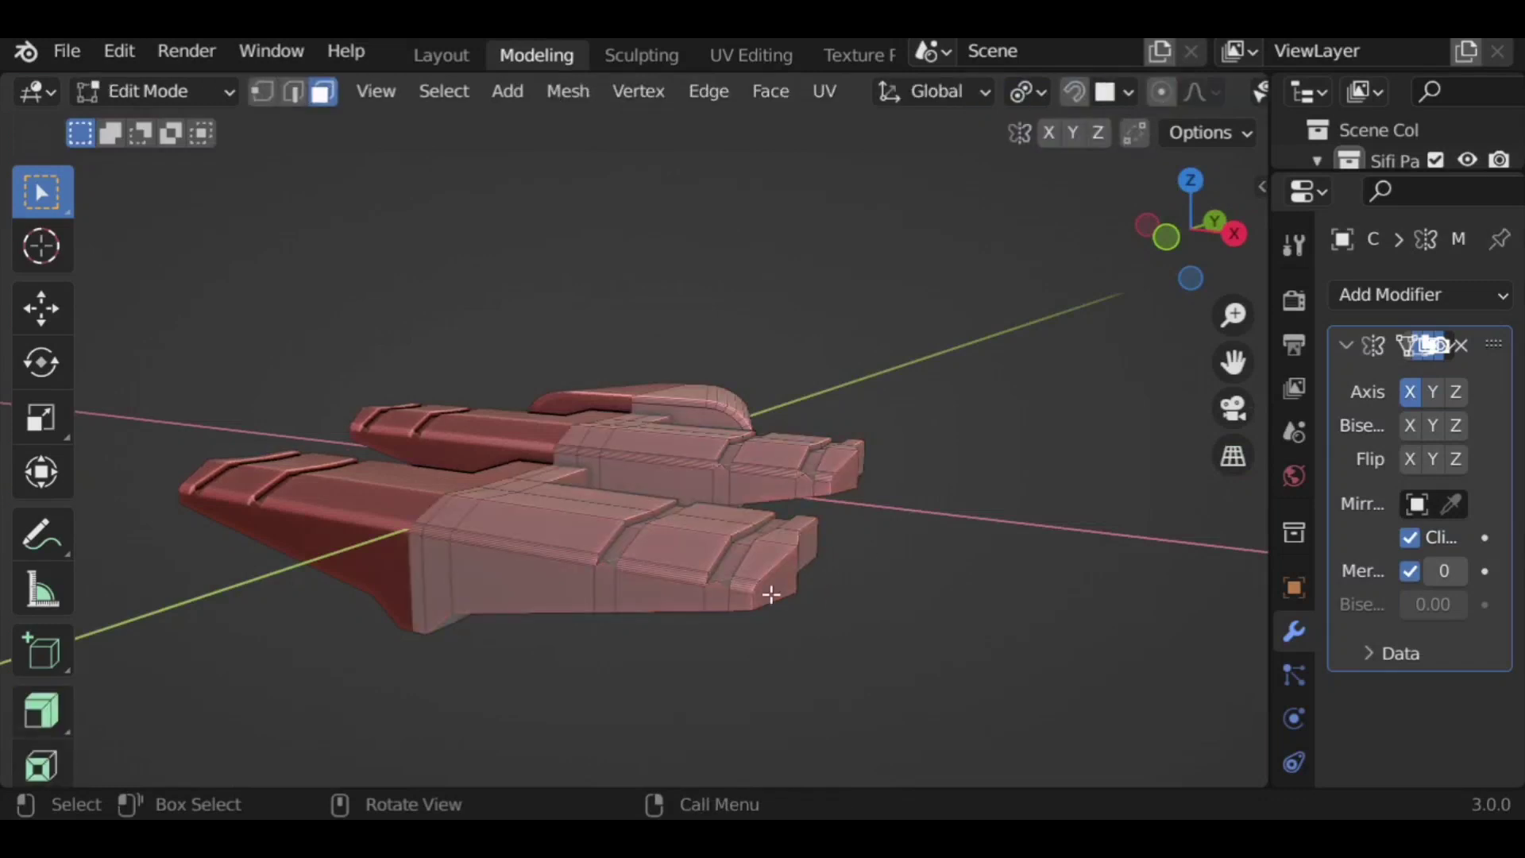
Step: Select the two centre faces on the front of the larger arm and widen them along X
{"action": "middle_click_drag", "start_coordinate": [604, 620], "coordinate": [695, 676]}
{"action": "key", "text": "s"}
{"action": "key", "text": "x"}
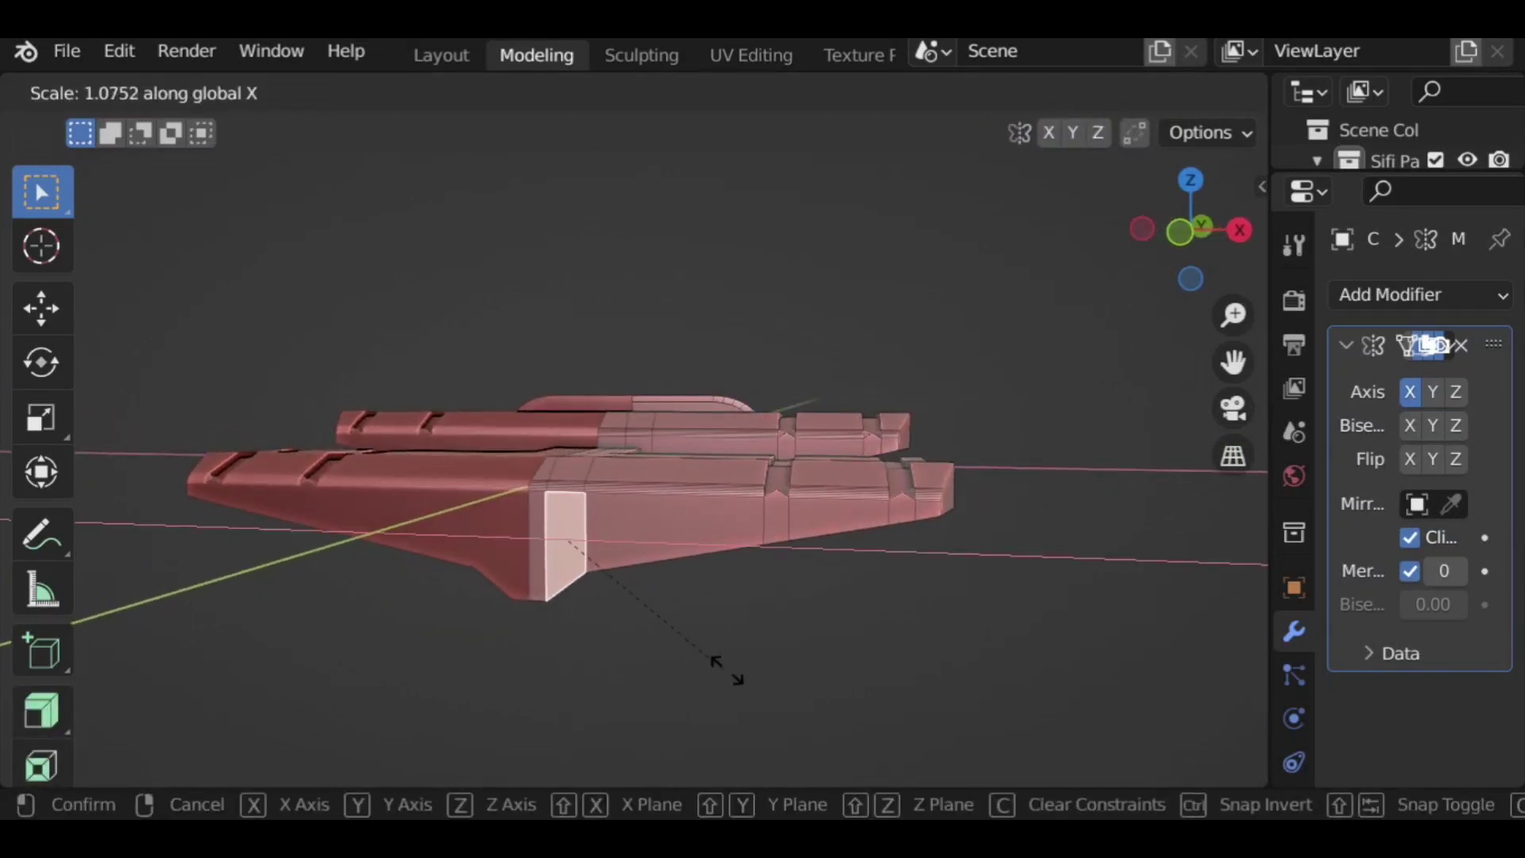
{"action": "left_click", "coordinate": [745, 676]}
{"action": "left_click", "coordinate": [533, 555]}
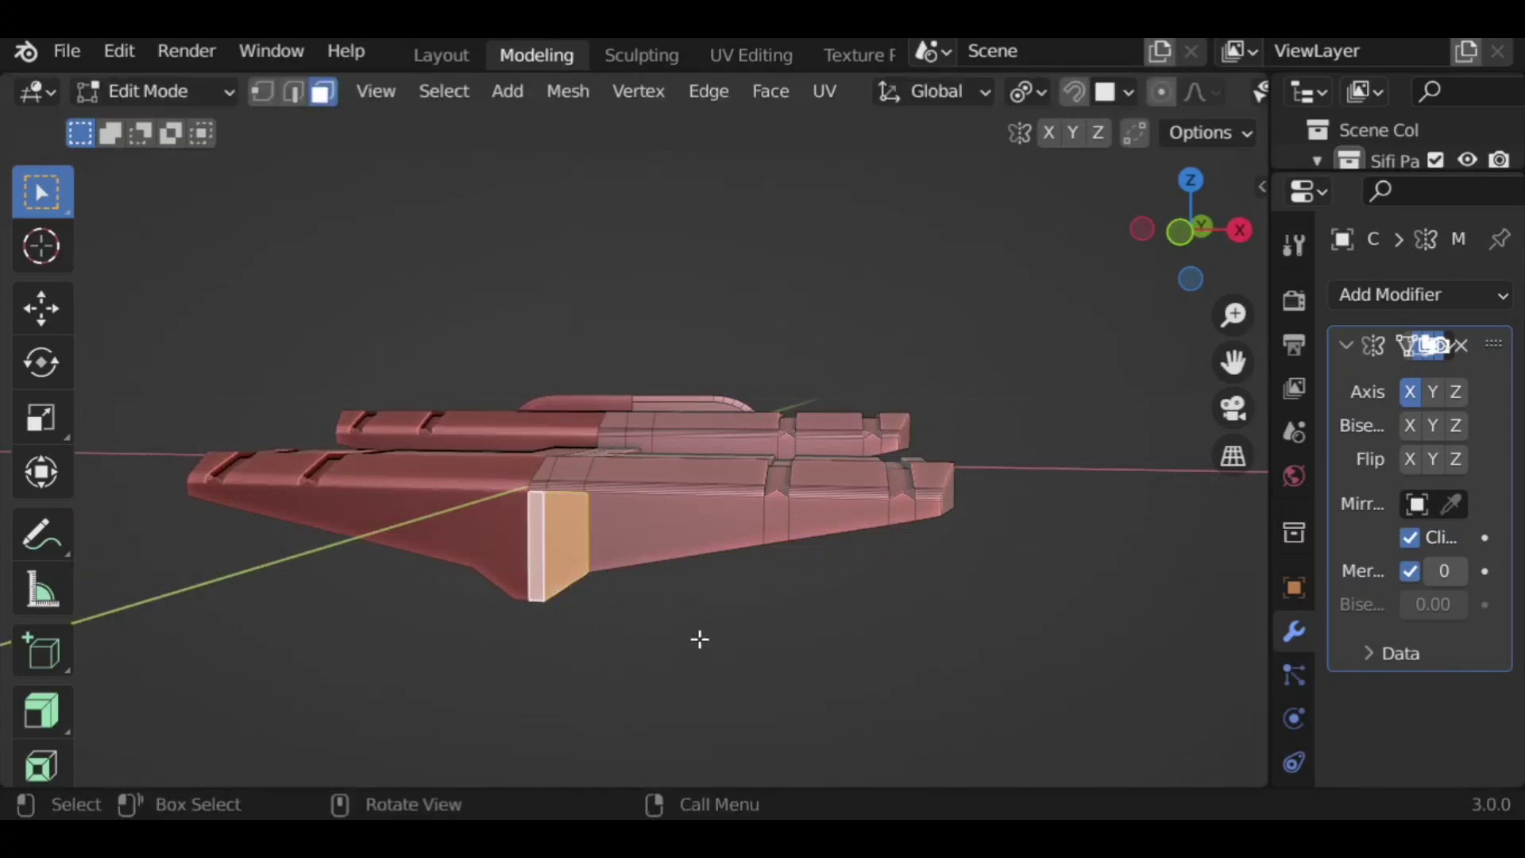
{"action": "key", "text": "s"}
{"action": "key", "text": "x"}
{"action": "left_click", "coordinate": [804, 653]}
Step: Extrude the two centre front faces outward about 1.7 m to form a block
{"action": "middle_click_drag", "start_coordinate": [805, 653], "coordinate": [728, 647]}
{"action": "key", "text": "e"}
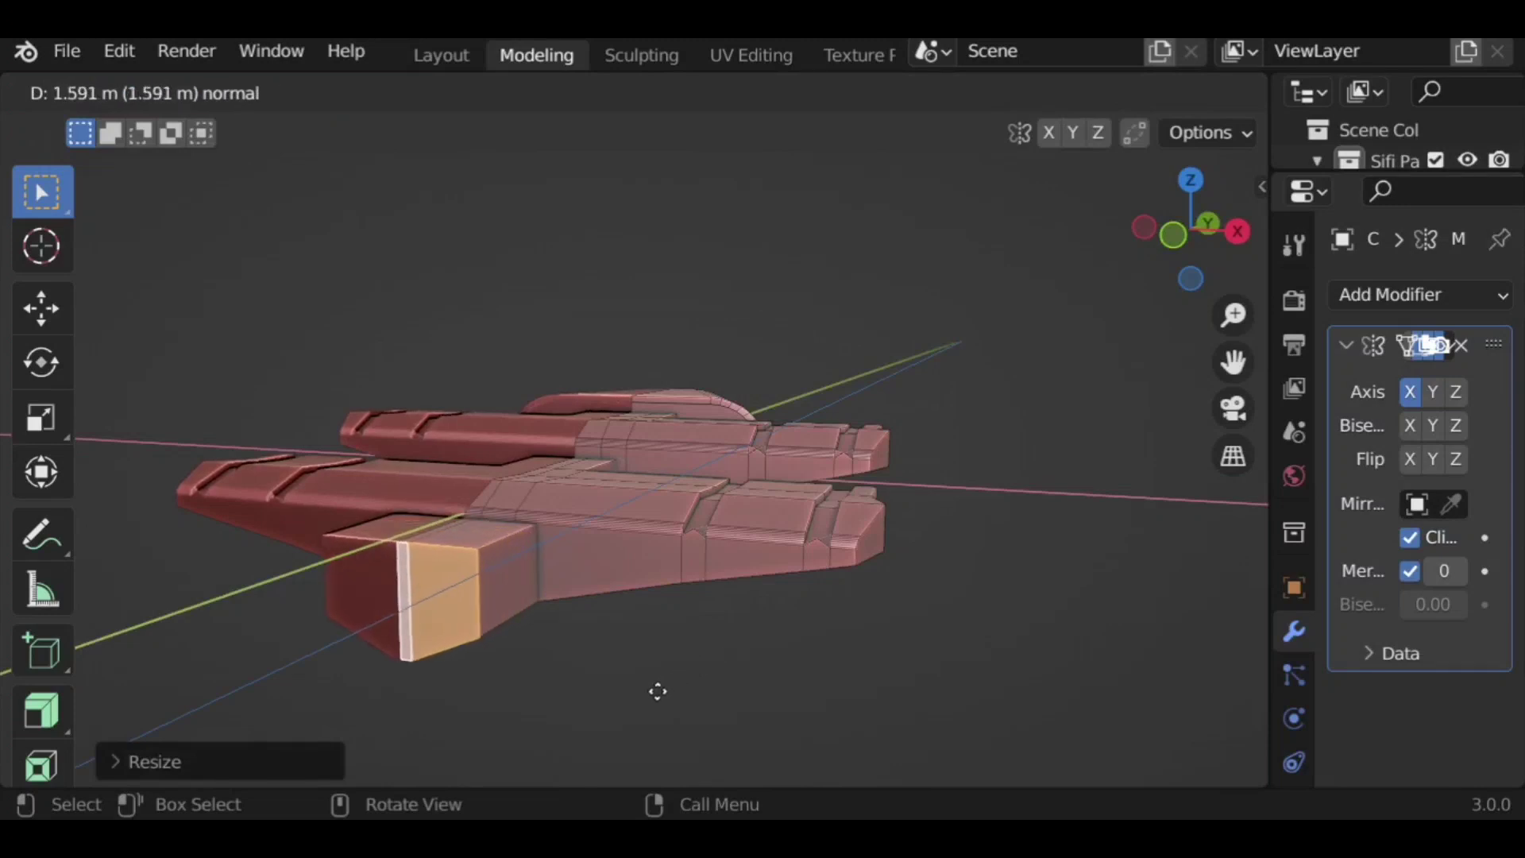
{"action": "left_click", "coordinate": [644, 696]}
Step: Select the extruded block's lower outer edge in edge mode and shift it along X
{"action": "middle_click_drag", "start_coordinate": [654, 691], "coordinate": [640, 604]}
{"action": "key", "text": "2"}
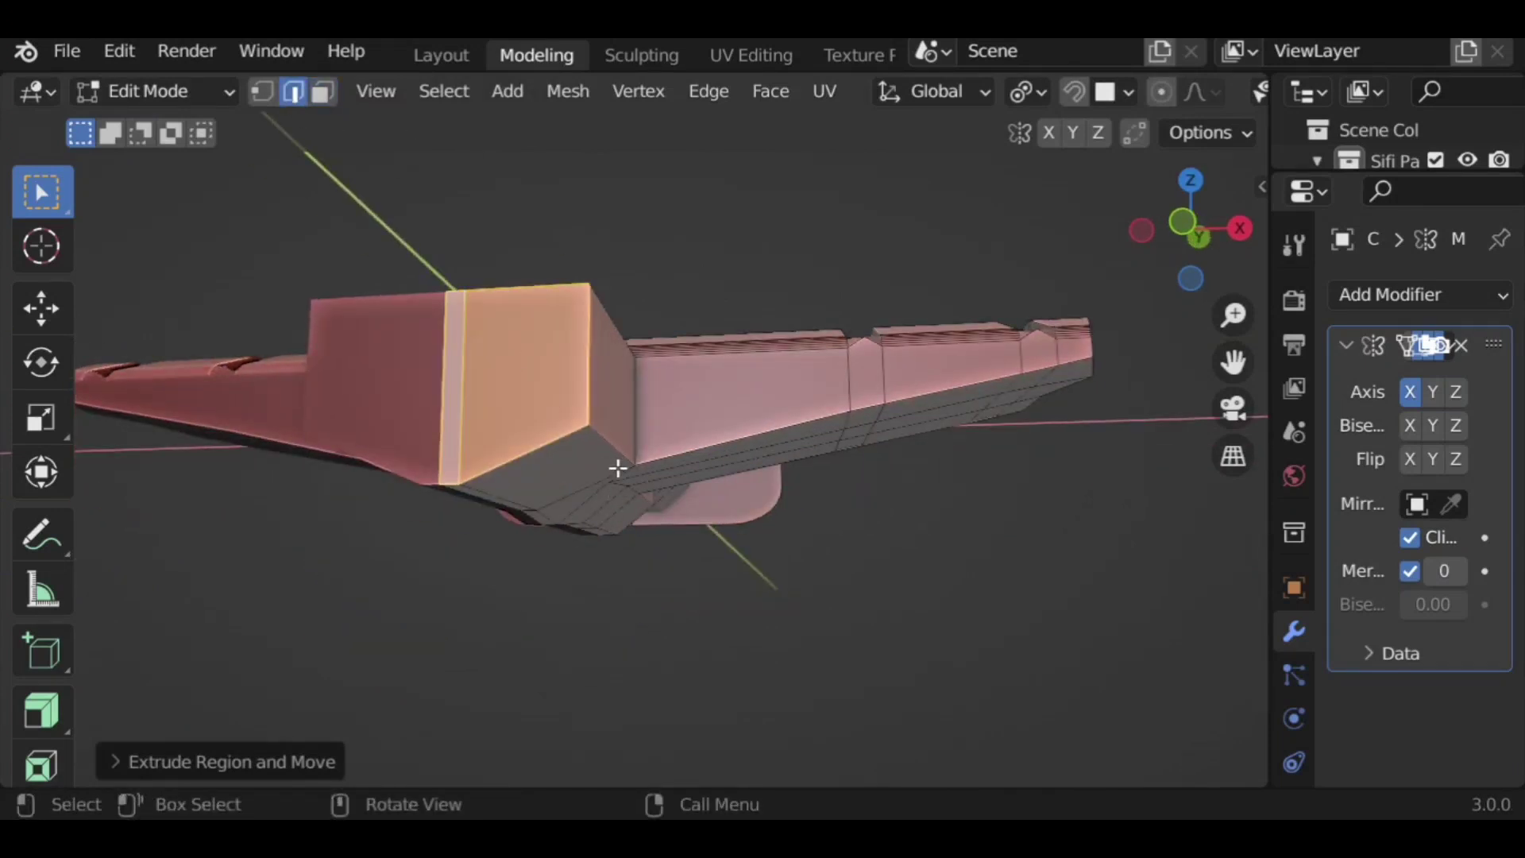
{"action": "key", "text": "alt+a"}
{"action": "key", "text": "g"}
{"action": "key", "text": "x"}
{"action": "left_click", "coordinate": [677, 600]}
{"action": "middle_click_drag", "start_coordinate": [674, 592], "coordinate": [680, 544]}
Step: Try to move the block's lower corner along X in vertex mode
{"action": "key", "text": "1"}
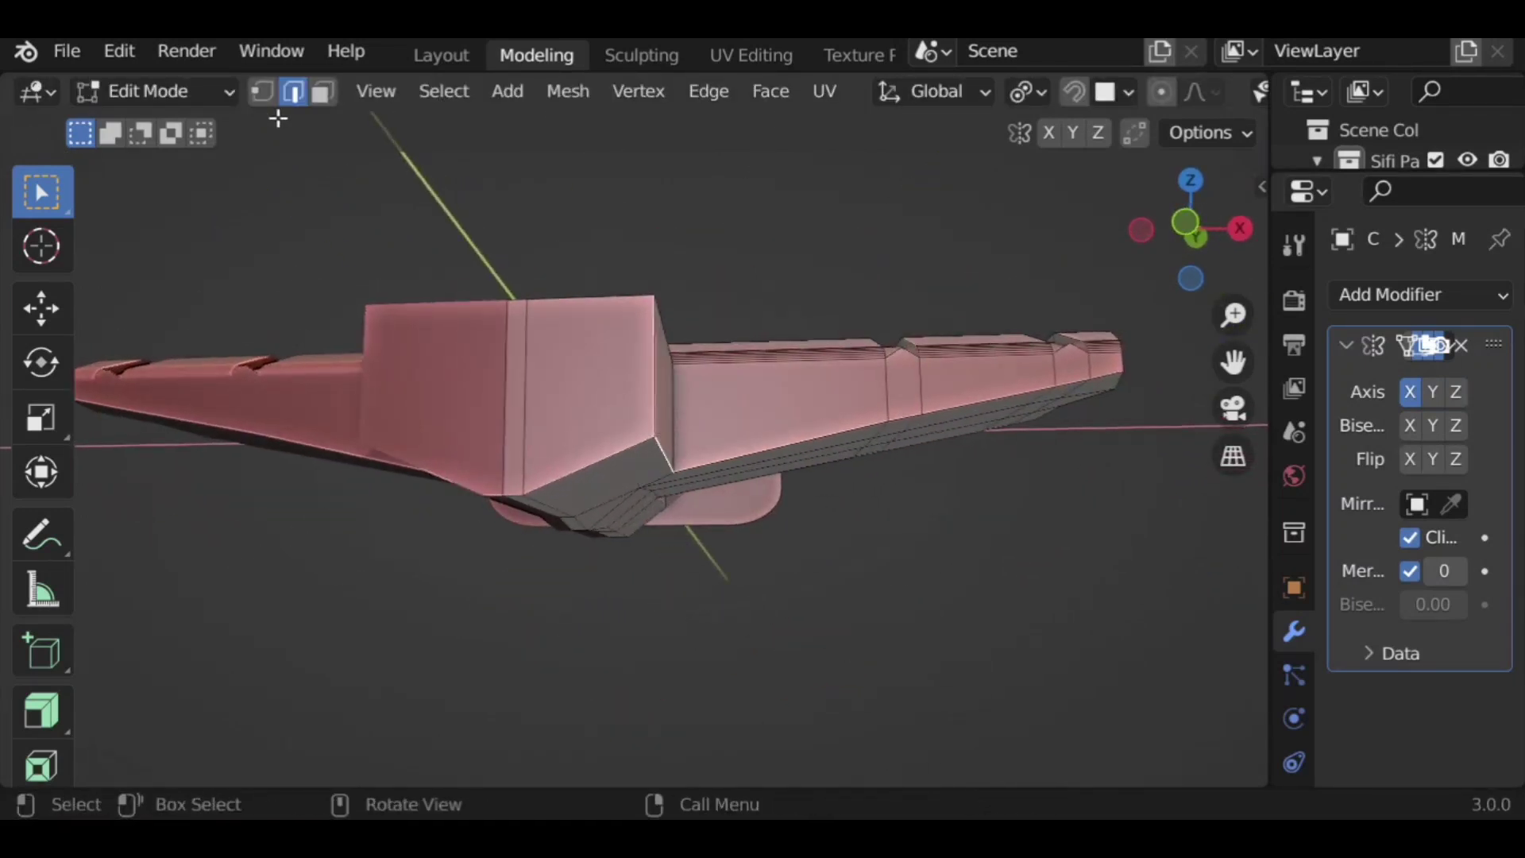
{"action": "mouse_move", "coordinate": [796, 595]}
{"action": "middle_mouse_down"}
{"action": "mouse_move", "coordinate": [853, 609]}
{"action": "mouse_move", "coordinate": [725, 593]}
{"action": "mouse_move", "coordinate": [854, 603]}
{"action": "mouse_move", "coordinate": [780, 569]}
{"action": "mouse_move", "coordinate": [776, 590]}
{"action": "middle_mouse_up"}
{"action": "key", "text": "g"}
{"action": "key", "text": "x"}
{"action": "left_click", "coordinate": [838, 618]}
{"action": "key", "text": "ctrl+z"}
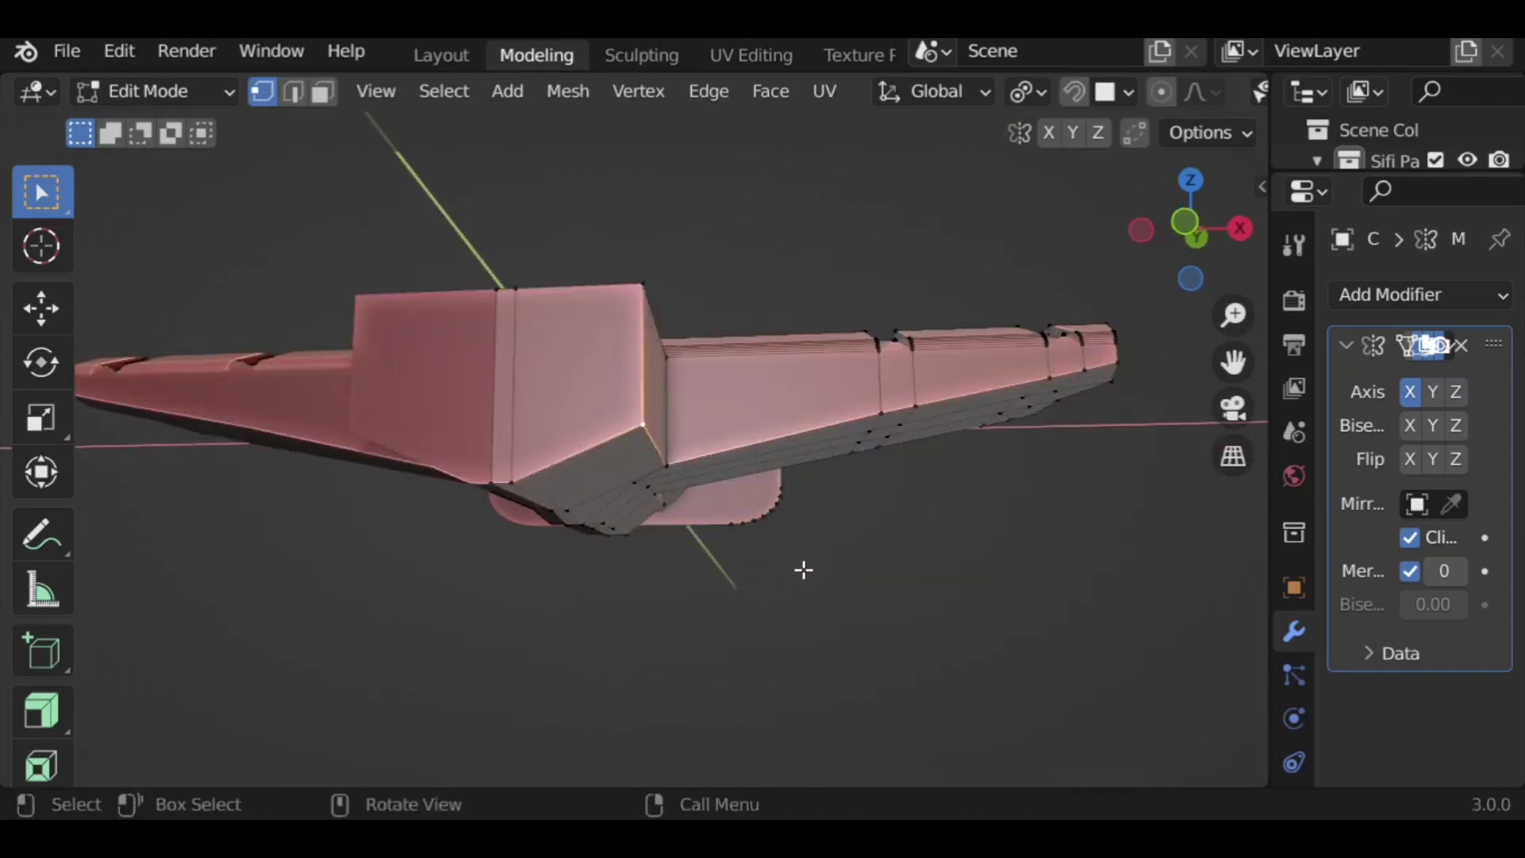
Step: Return to edge mode and readjust the block's lower outer edge along X
{"action": "left_click", "coordinate": [293, 92]}
{"action": "key", "text": "g"}
{"action": "key", "text": "x"}
{"action": "left_click", "coordinate": [849, 540]}
Step: Bevel the extruded block's upper front edge about 1.04 m with 14 segments
{"action": "middle_click_drag", "start_coordinate": [848, 540], "coordinate": [522, 427]}
{"action": "left_click", "coordinate": [437, 473]}
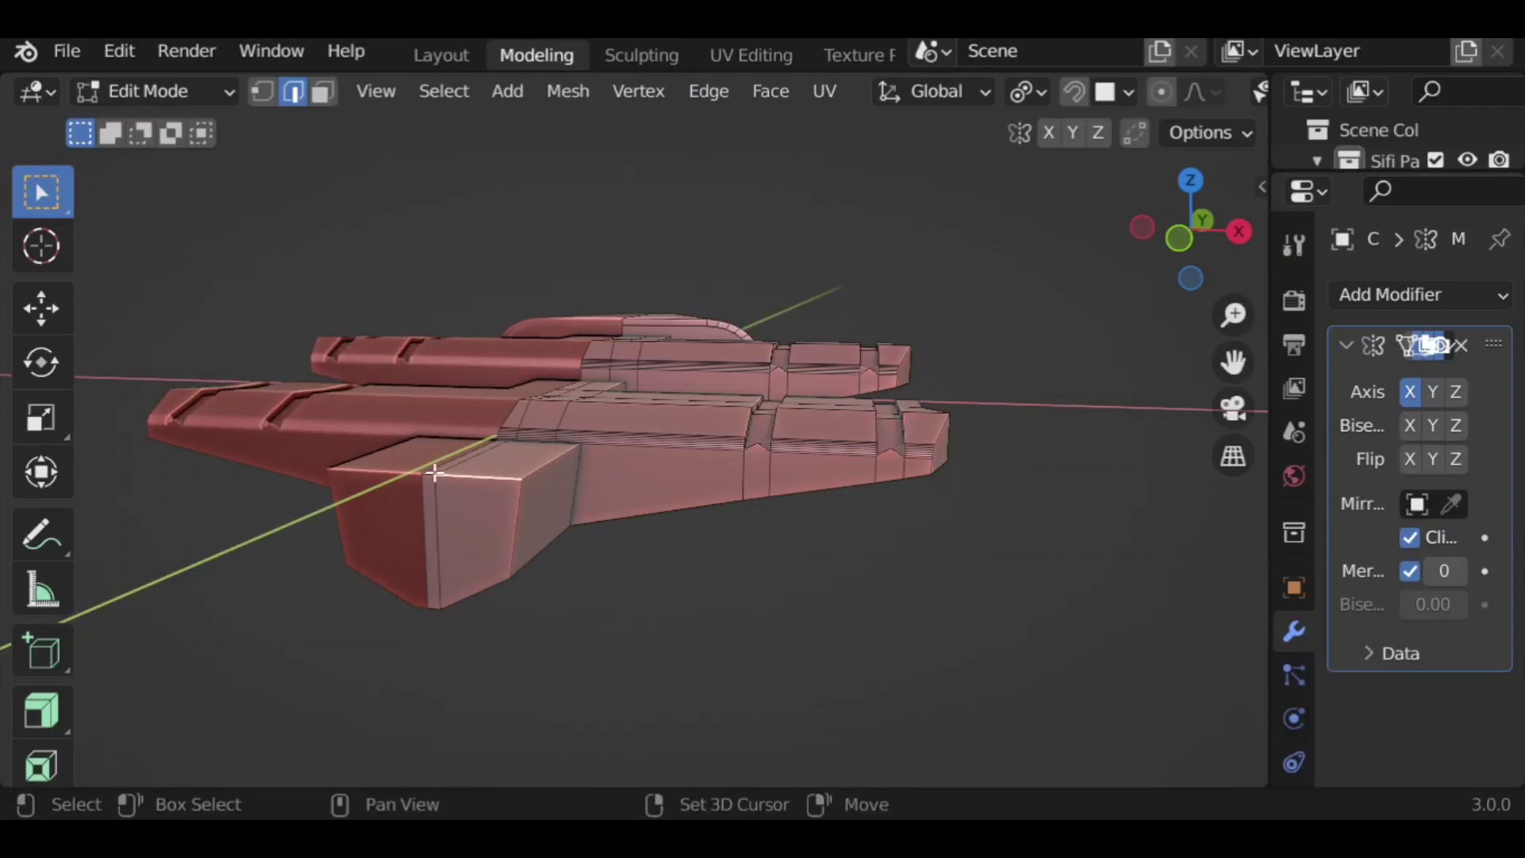
{"action": "key", "text": "ctrl+b"}
{"action": "scroll", "coordinate": [620, 616], "scroll_direction": "up", "scroll_amount": 6}
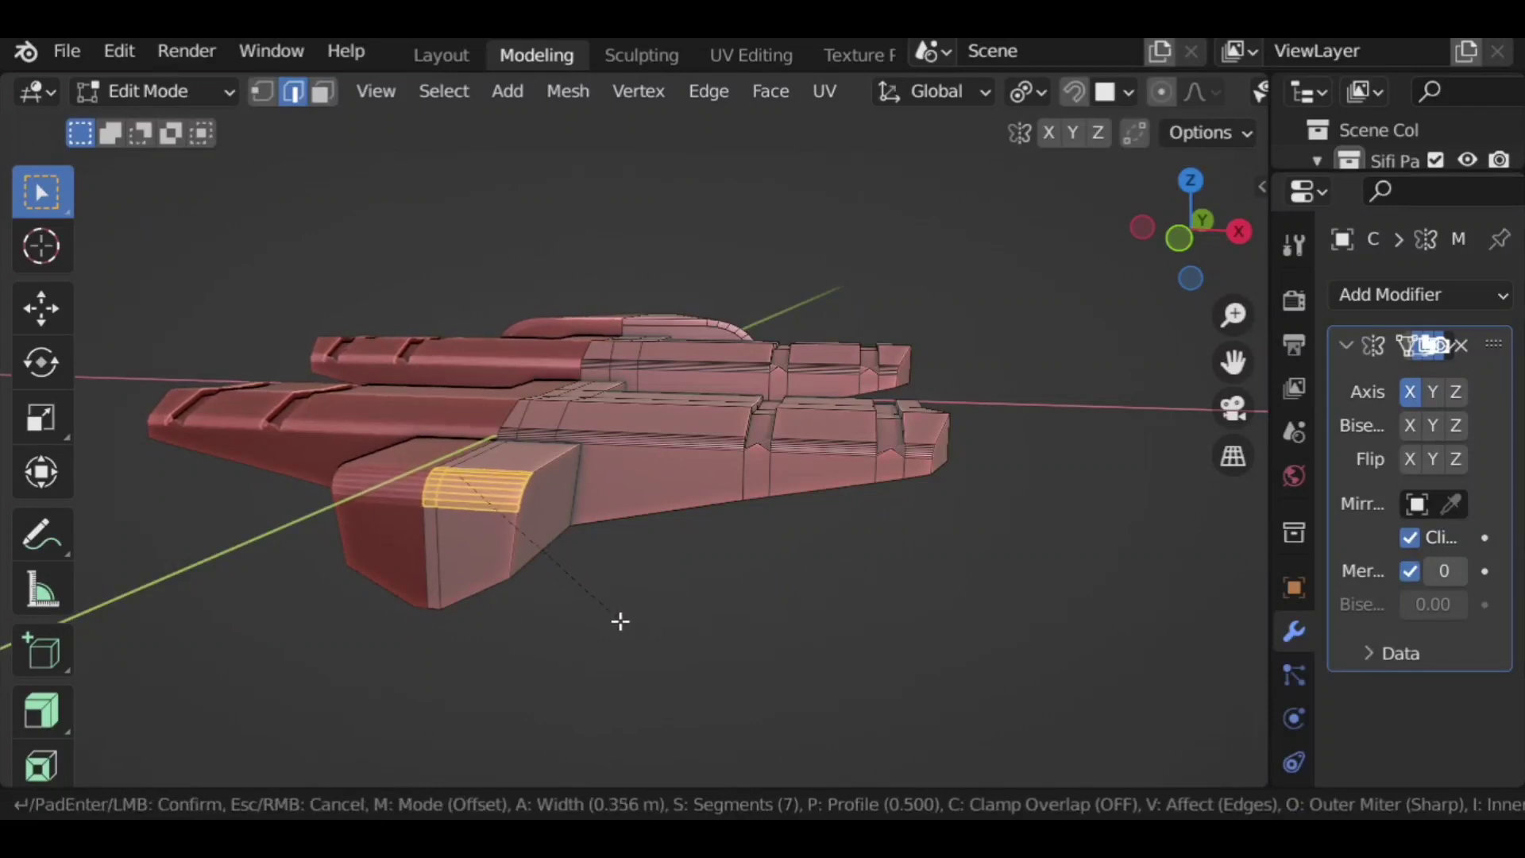
{"action": "scroll", "coordinate": [647, 669], "scroll_direction": "up", "scroll_amount": 7}
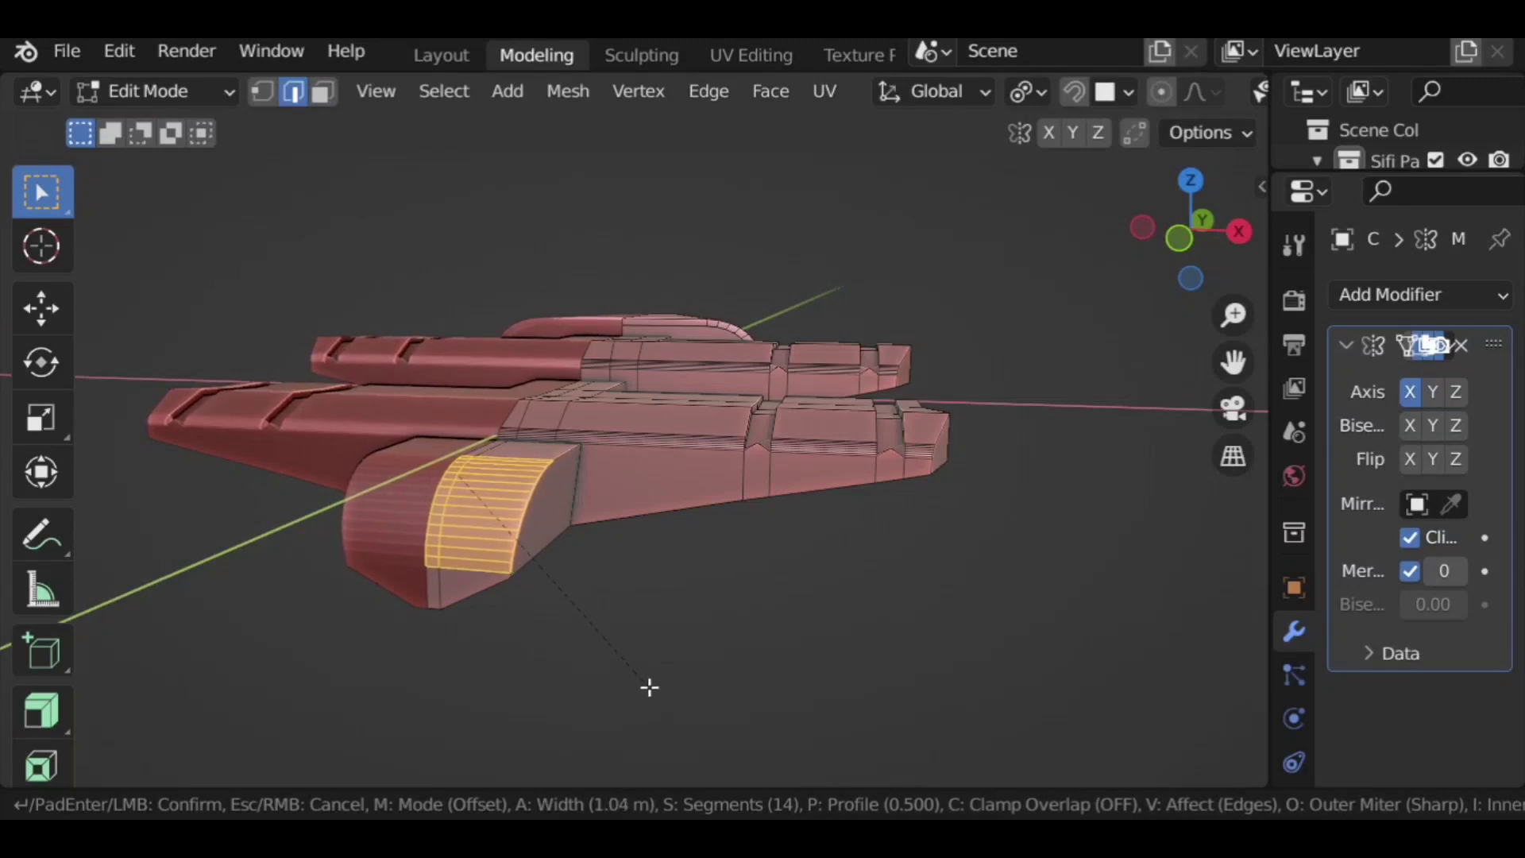
{"action": "left_click", "coordinate": [652, 692]}
Step: Shift the front block's lower front edge about 0.085 m along Y
{"action": "middle_click_drag", "start_coordinate": [652, 692], "coordinate": [681, 602]}
{"action": "middle_click_drag", "start_coordinate": [503, 579], "coordinate": [612, 528]}
{"action": "scroll", "coordinate": [468, 350], "scroll_direction": "up", "scroll_amount": 4}
{"action": "middle_click_drag", "start_coordinate": [468, 350], "coordinate": [520, 499], "text": "shift"}
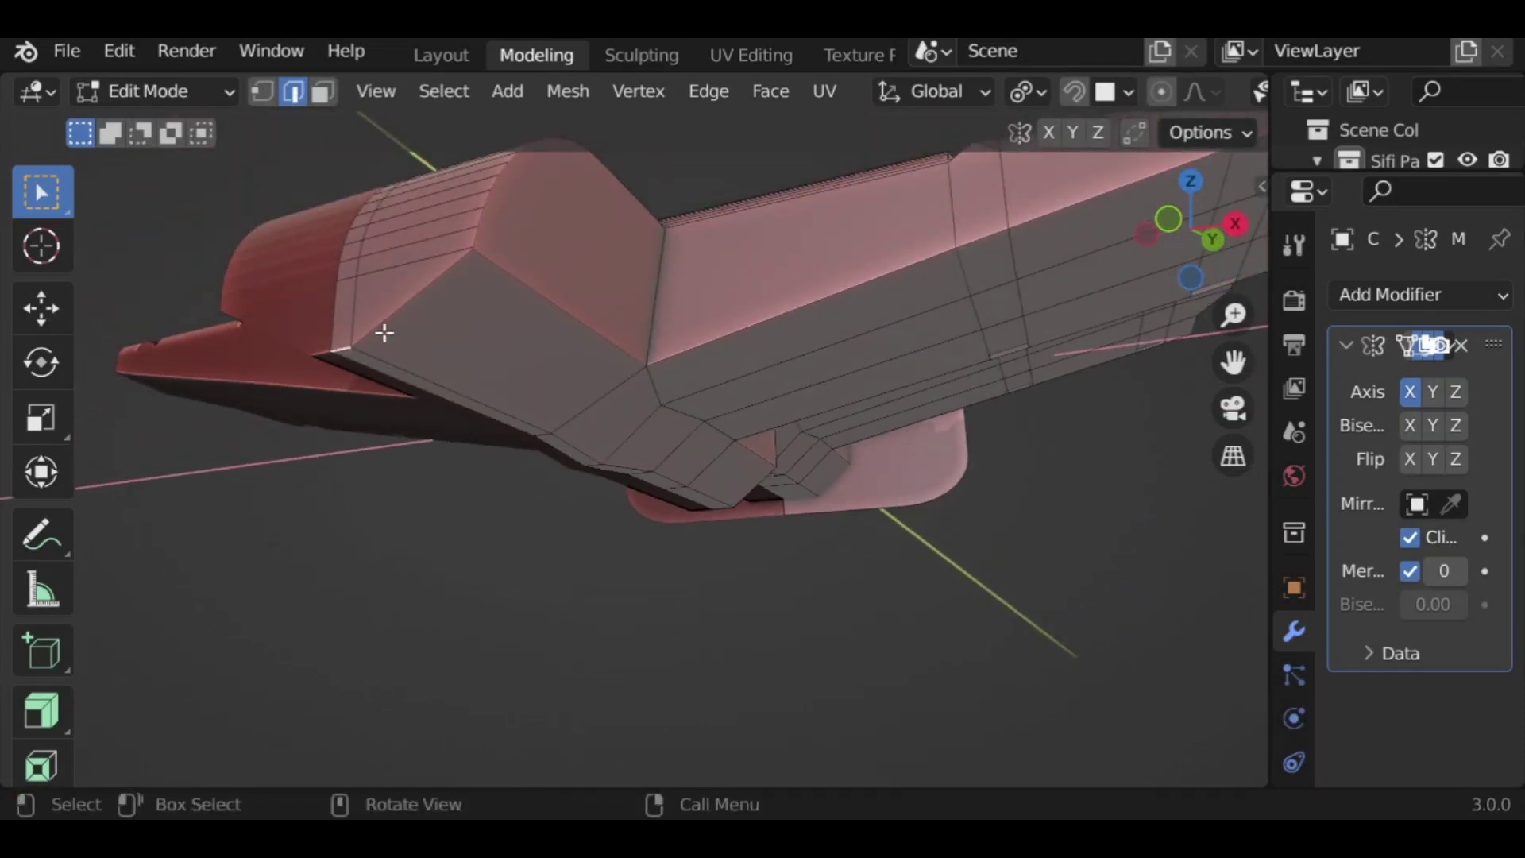
{"action": "key", "text": "g"}
{"action": "key", "text": "y"}
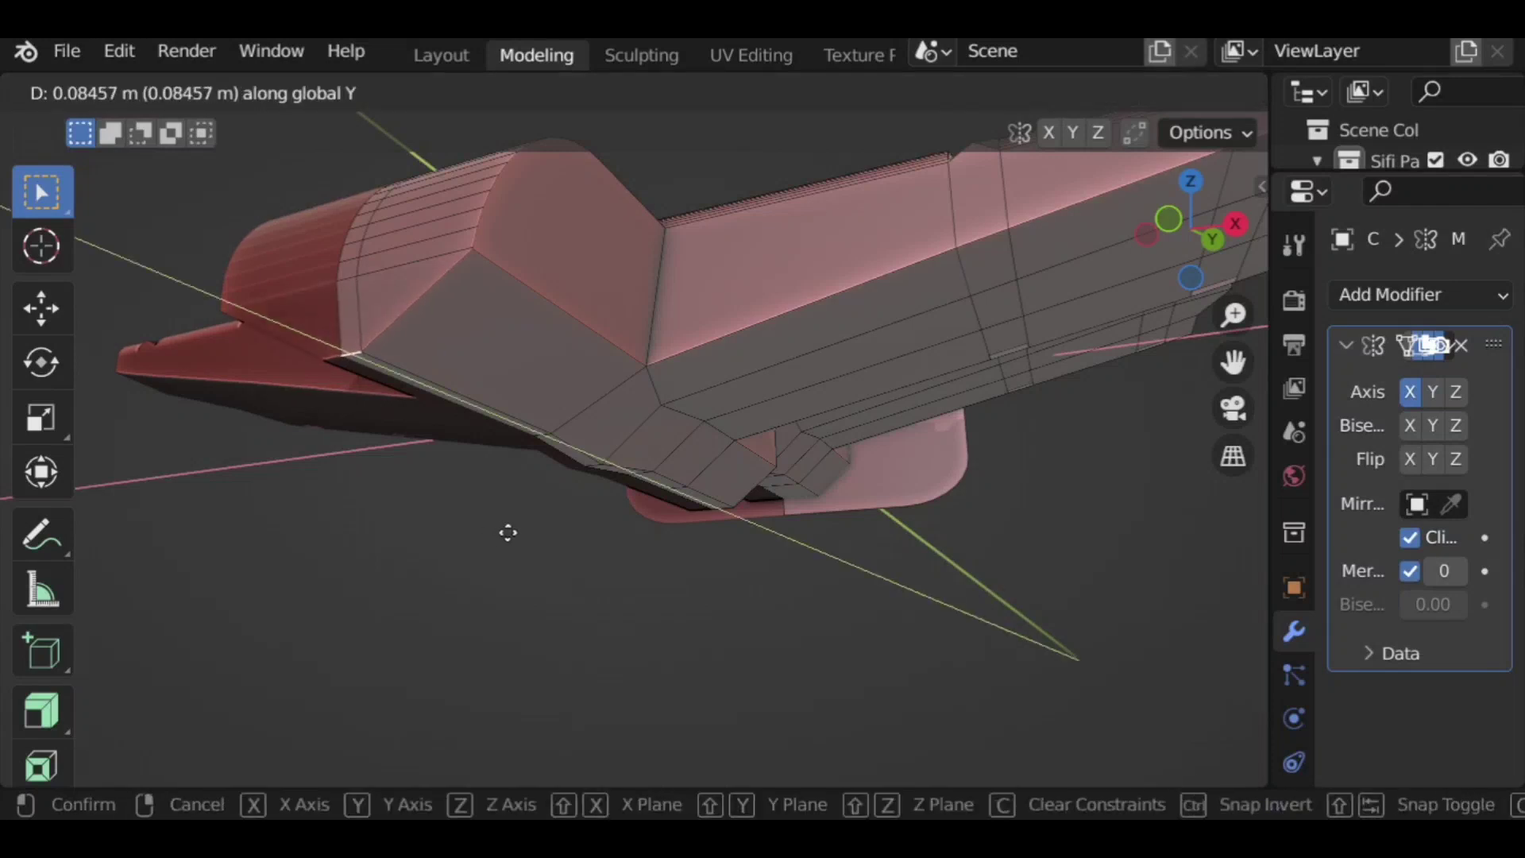
{"action": "left_click", "coordinate": [510, 535]}
Step: Select the front block's underside face in face mode, inset it and extrude the inset face
{"action": "middle_click_drag", "start_coordinate": [477, 510], "coordinate": [718, 326]}
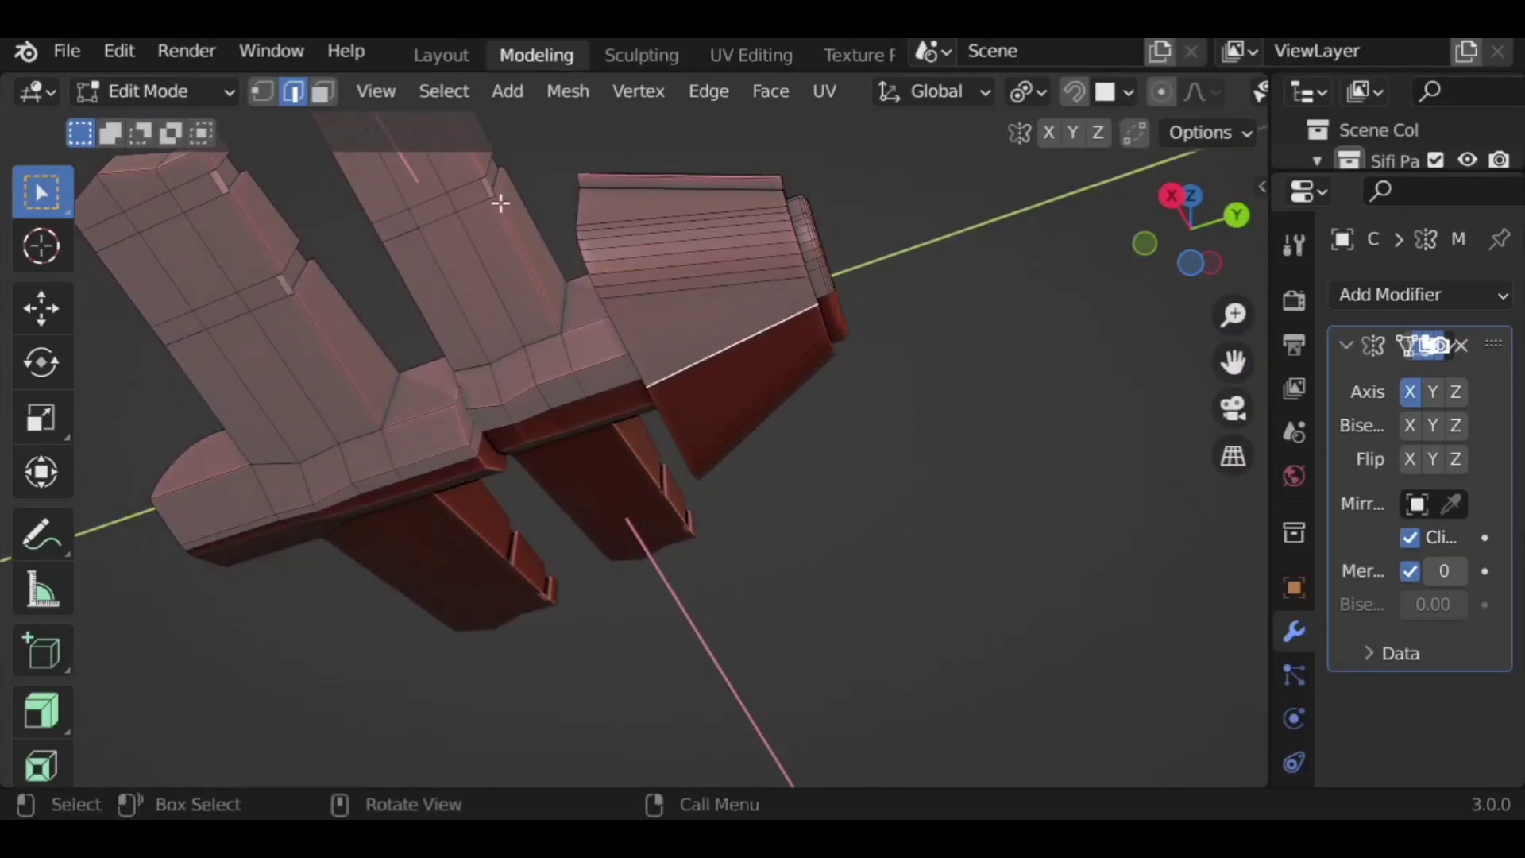
{"action": "key", "text": "3"}
{"action": "left_click", "coordinate": [715, 338]}
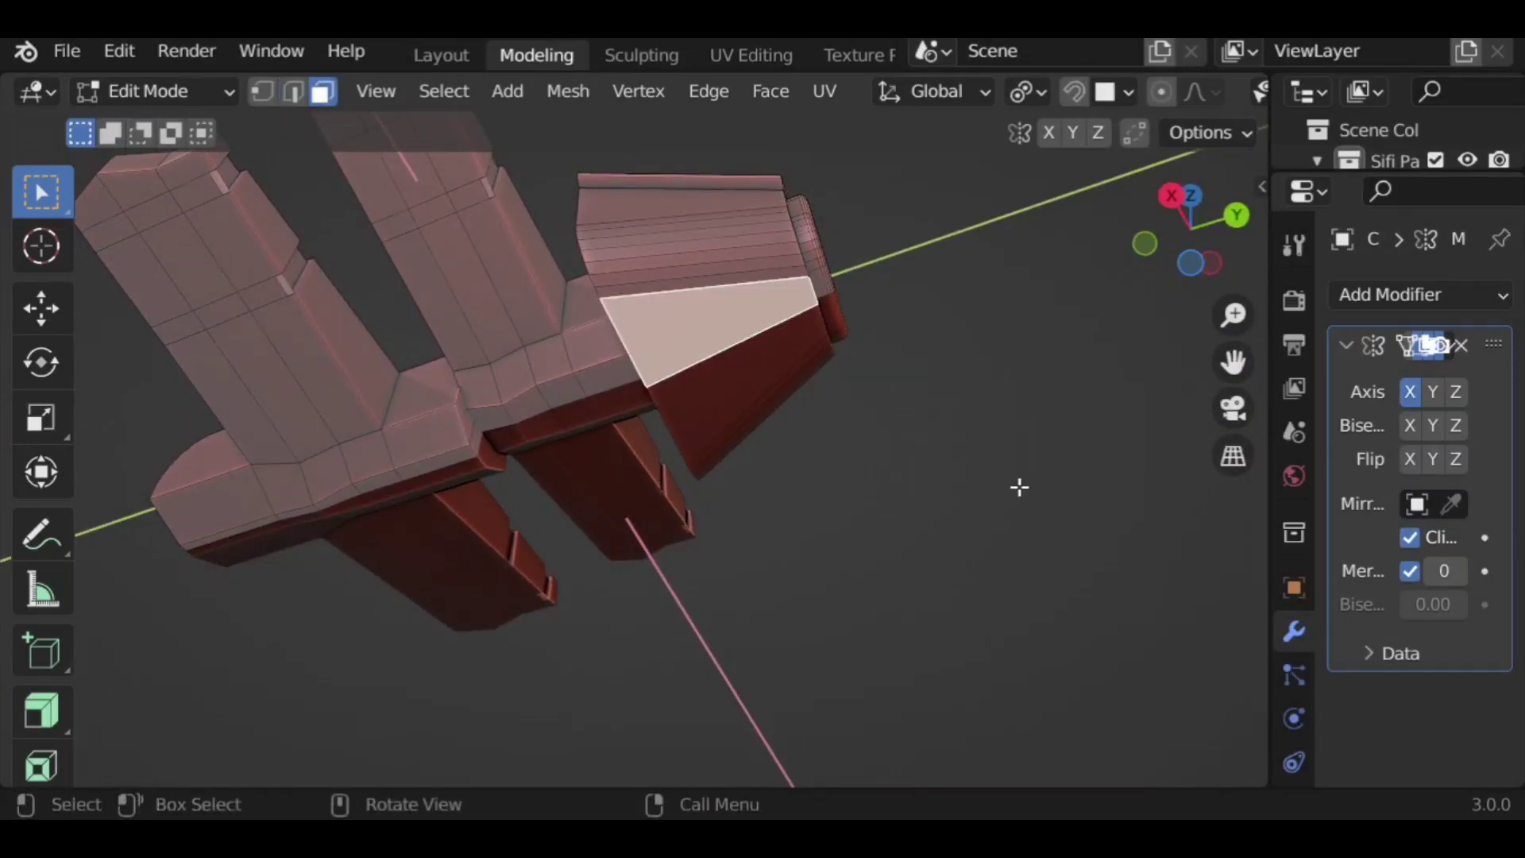
{"action": "key", "text": "i"}
{"action": "left_click", "coordinate": [1006, 487]}
{"action": "key", "text": "e"}
{"action": "left_click", "coordinate": [1005, 479]}
{"action": "middle_click_drag", "start_coordinate": [1007, 463], "coordinate": [922, 614]}
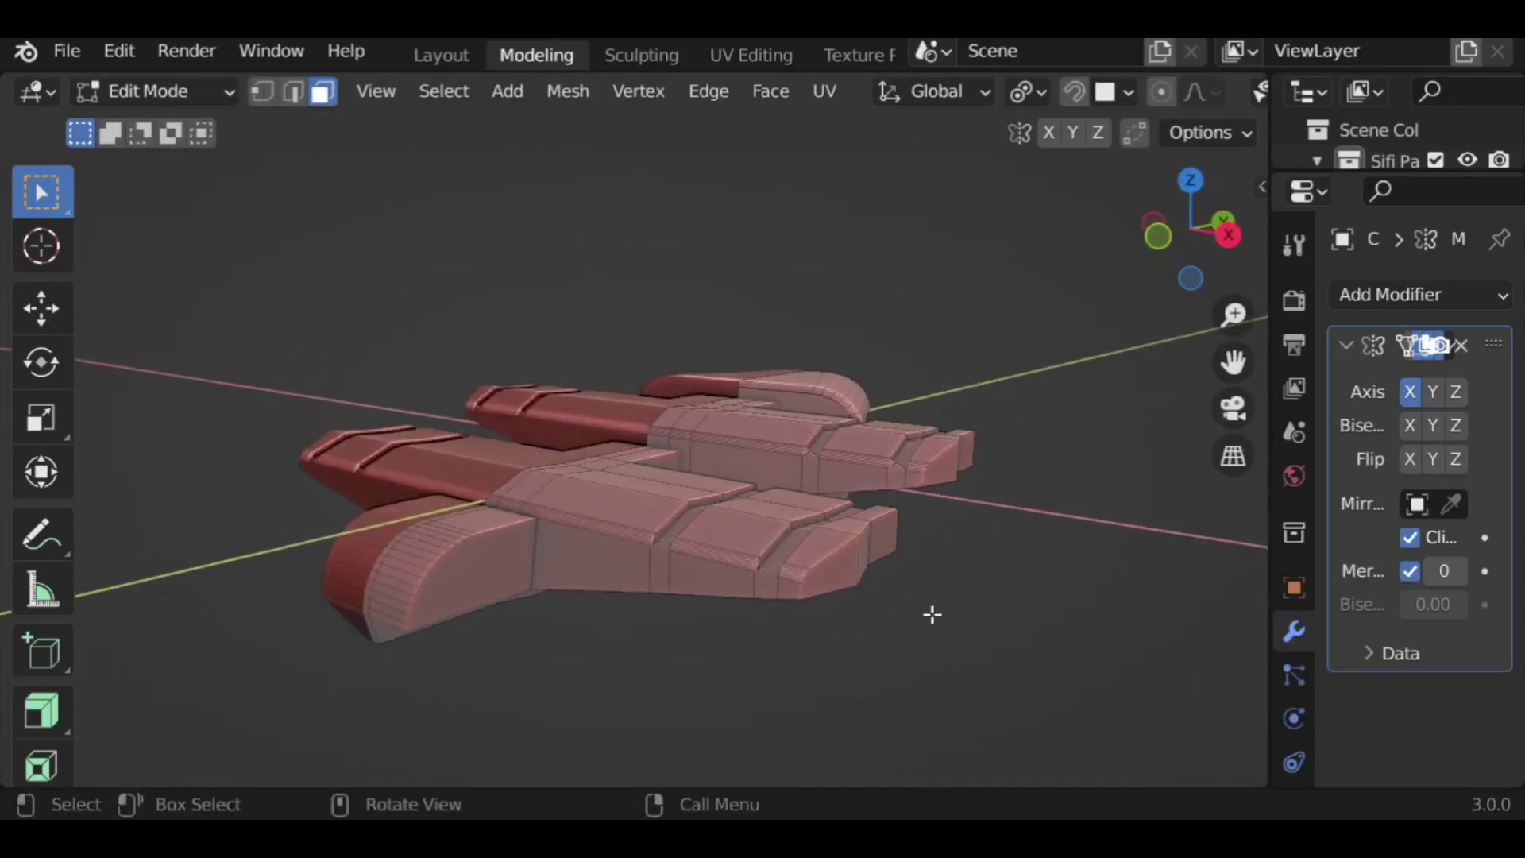
Step: Raise the whole ship along Z in Object Mode and return to Edit Mode
{"action": "key", "text": "Tab"}
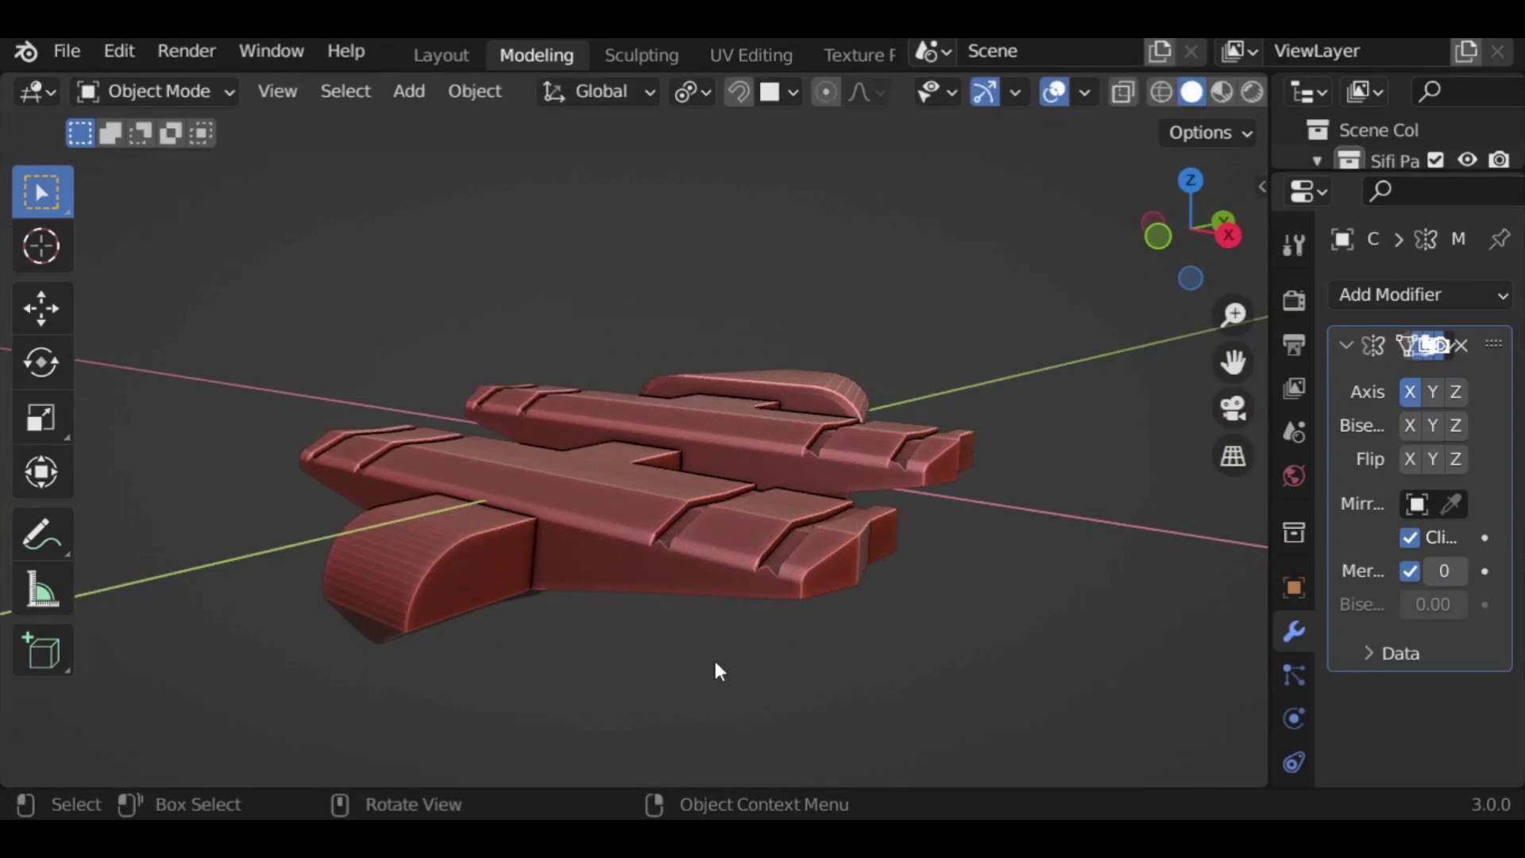
{"action": "left_click", "coordinate": [713, 604]}
{"action": "key", "text": "g"}
{"action": "key", "text": "z"}
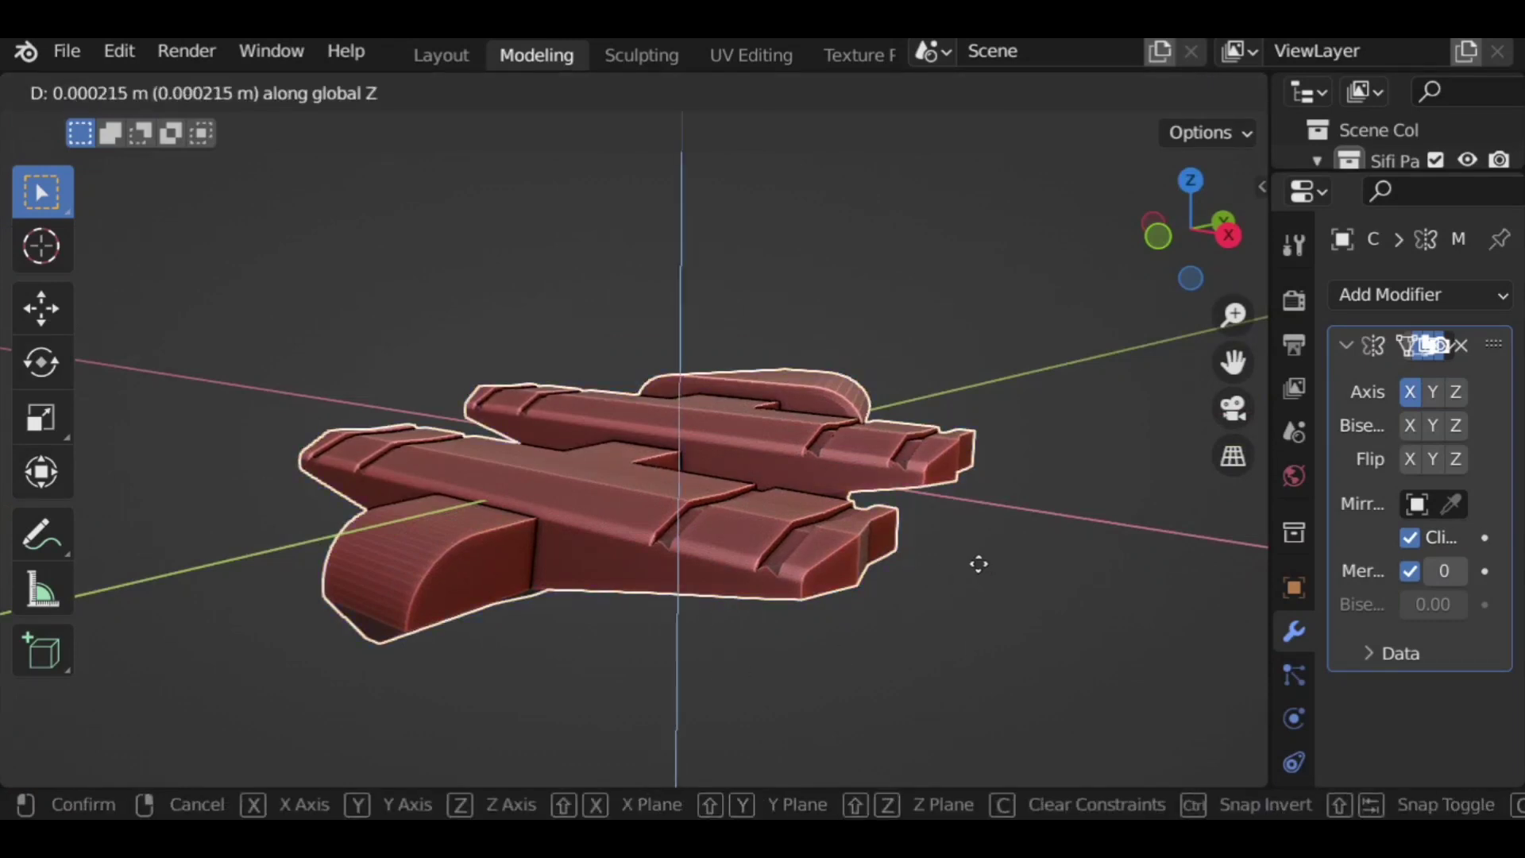
{"action": "left_click", "coordinate": [970, 469]}
{"action": "middle_click_drag", "start_coordinate": [845, 569], "coordinate": [898, 618]}
{"action": "scroll", "coordinate": [898, 618], "scroll_direction": "up", "scroll_amount": 3}
{"action": "key", "text": "Tab"}
Step: Try deleting the small corner faces at the side end of the larger arm's inner groove, and undo the deletions
{"action": "scroll", "coordinate": [799, 569], "scroll_direction": "up", "scroll_amount": 5}
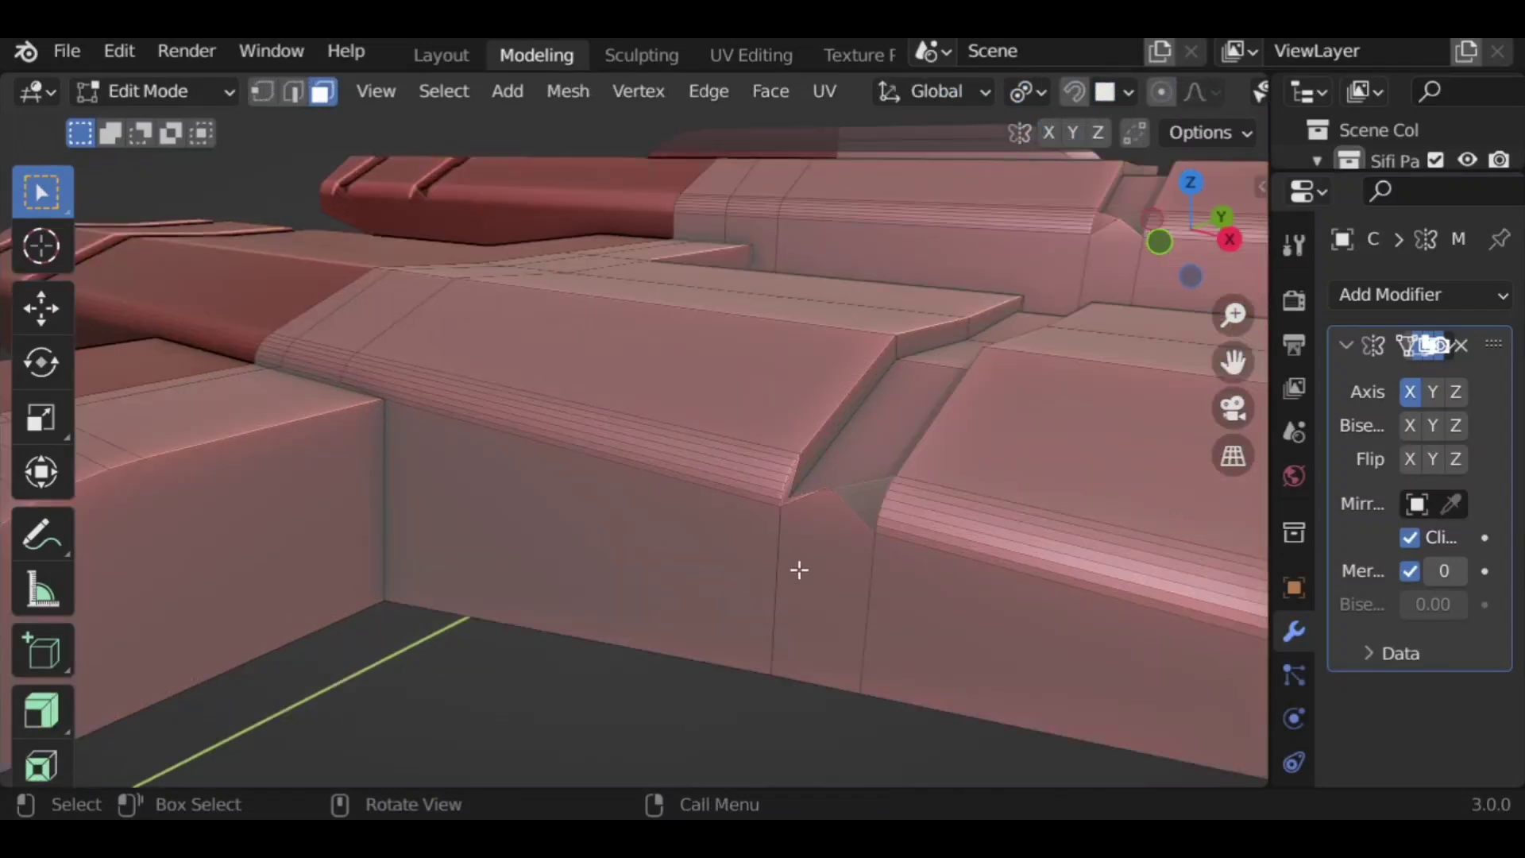
{"action": "middle_click_drag", "start_coordinate": [983, 507], "coordinate": [786, 423]}
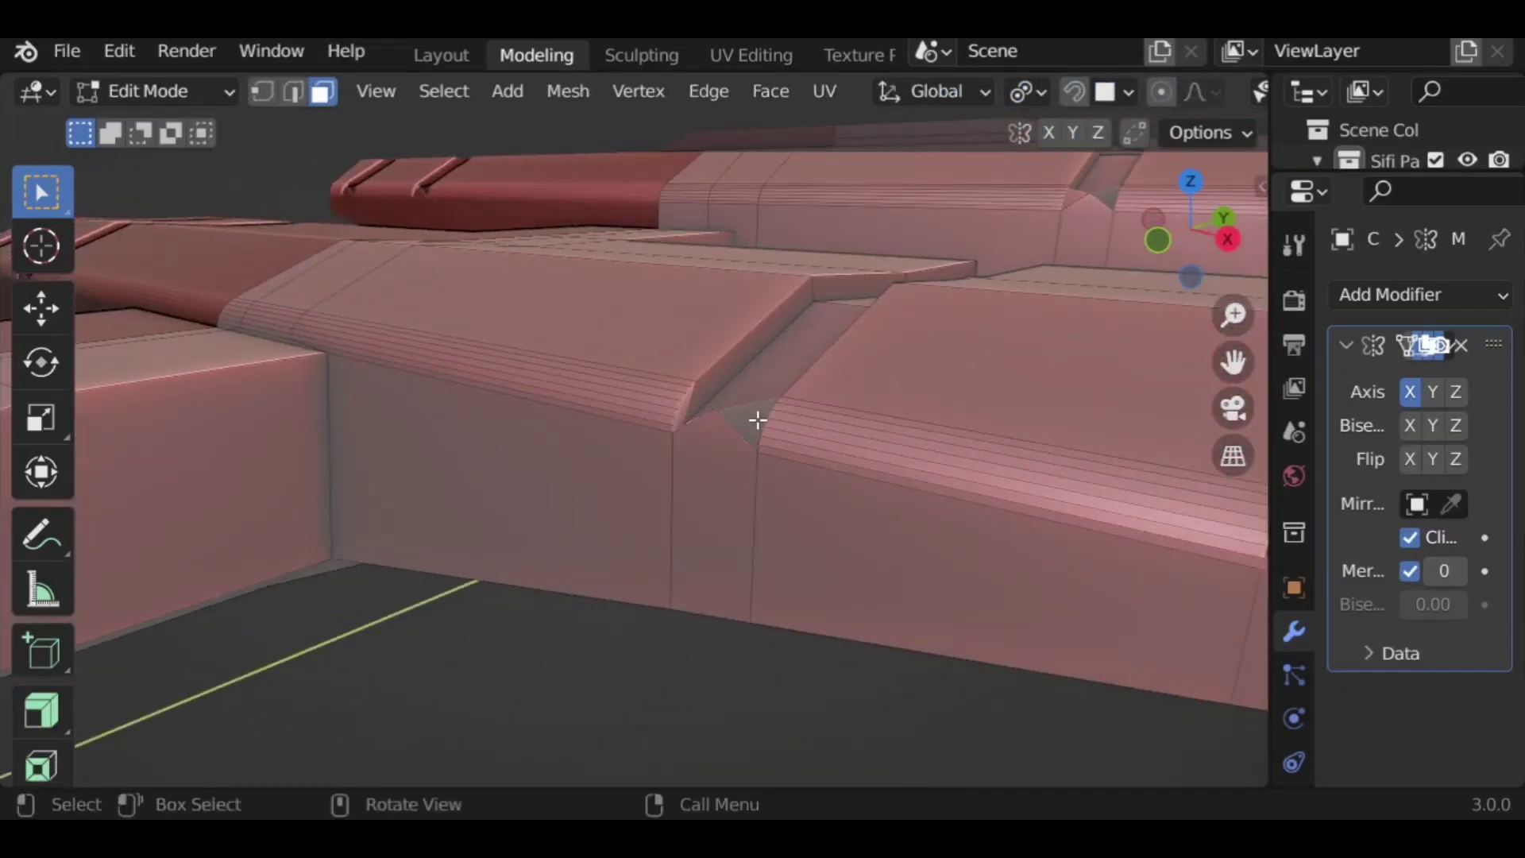
{"action": "key", "text": "x"}
{"action": "left_click", "coordinate": [794, 487]}
{"action": "middle_click_drag", "start_coordinate": [794, 508], "coordinate": [437, 662]}
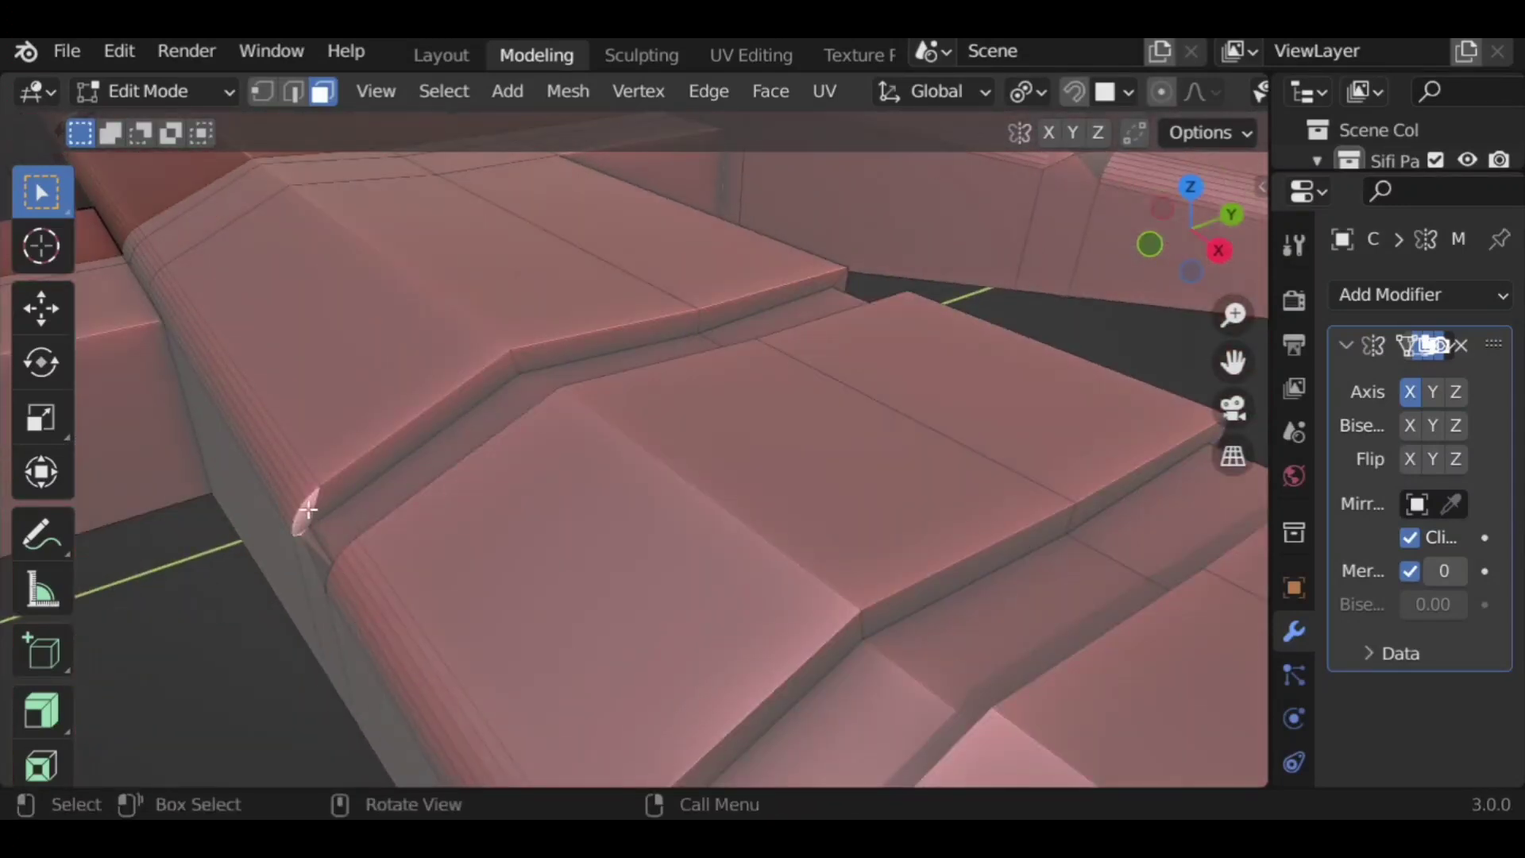
{"action": "key", "text": "x"}
{"action": "left_click", "coordinate": [399, 488]}
{"action": "key", "text": "x"}
{"action": "left_click", "coordinate": [395, 490]}
{"action": "middle_click_drag", "start_coordinate": [374, 586], "coordinate": [410, 572]}
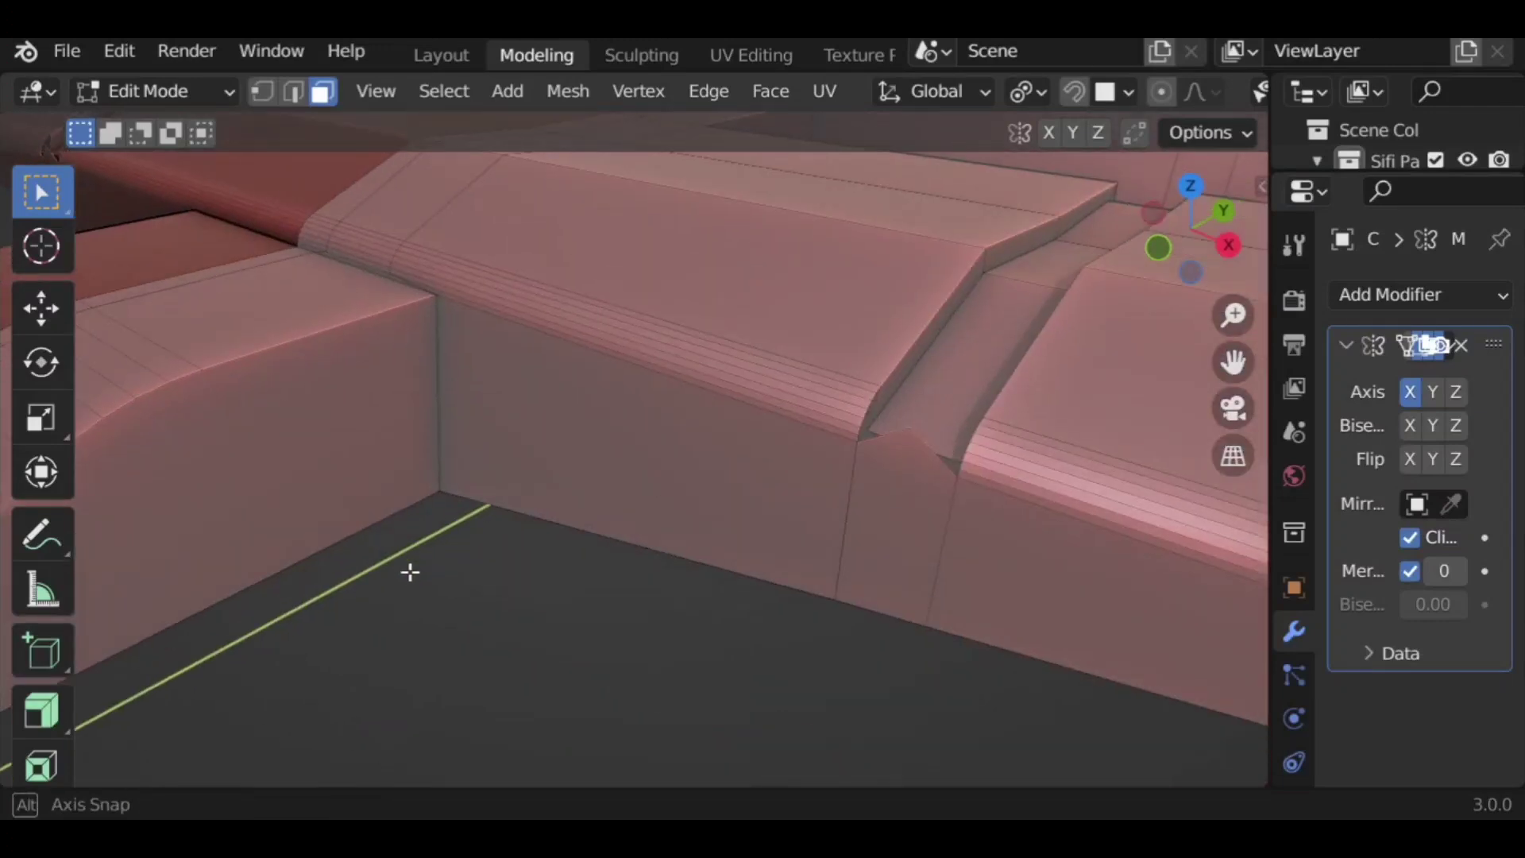
{"action": "left_click", "coordinate": [904, 456]}
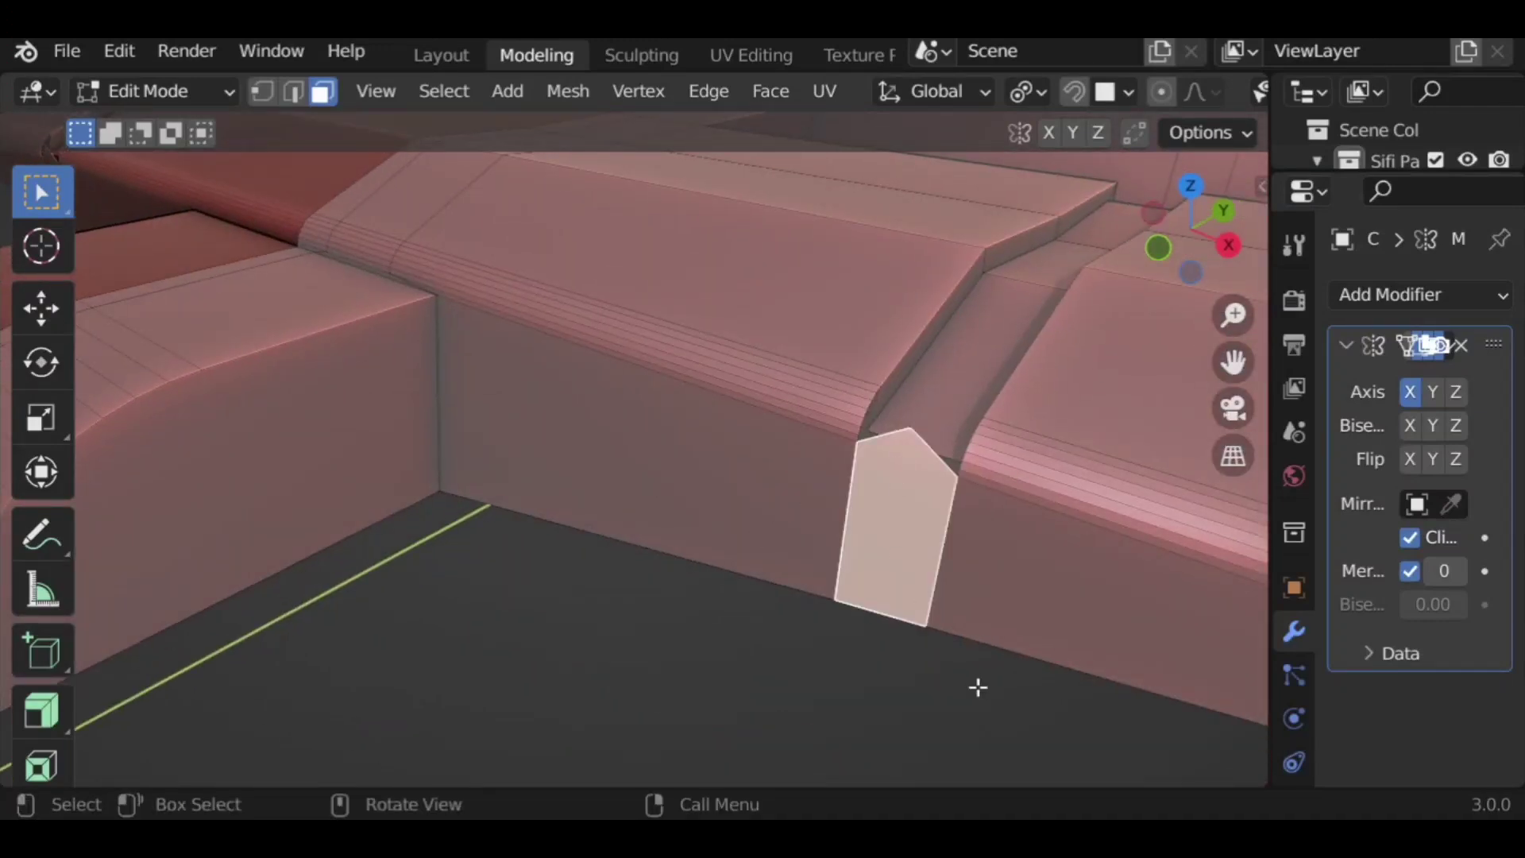
{"action": "key", "text": "ctrl+z"}
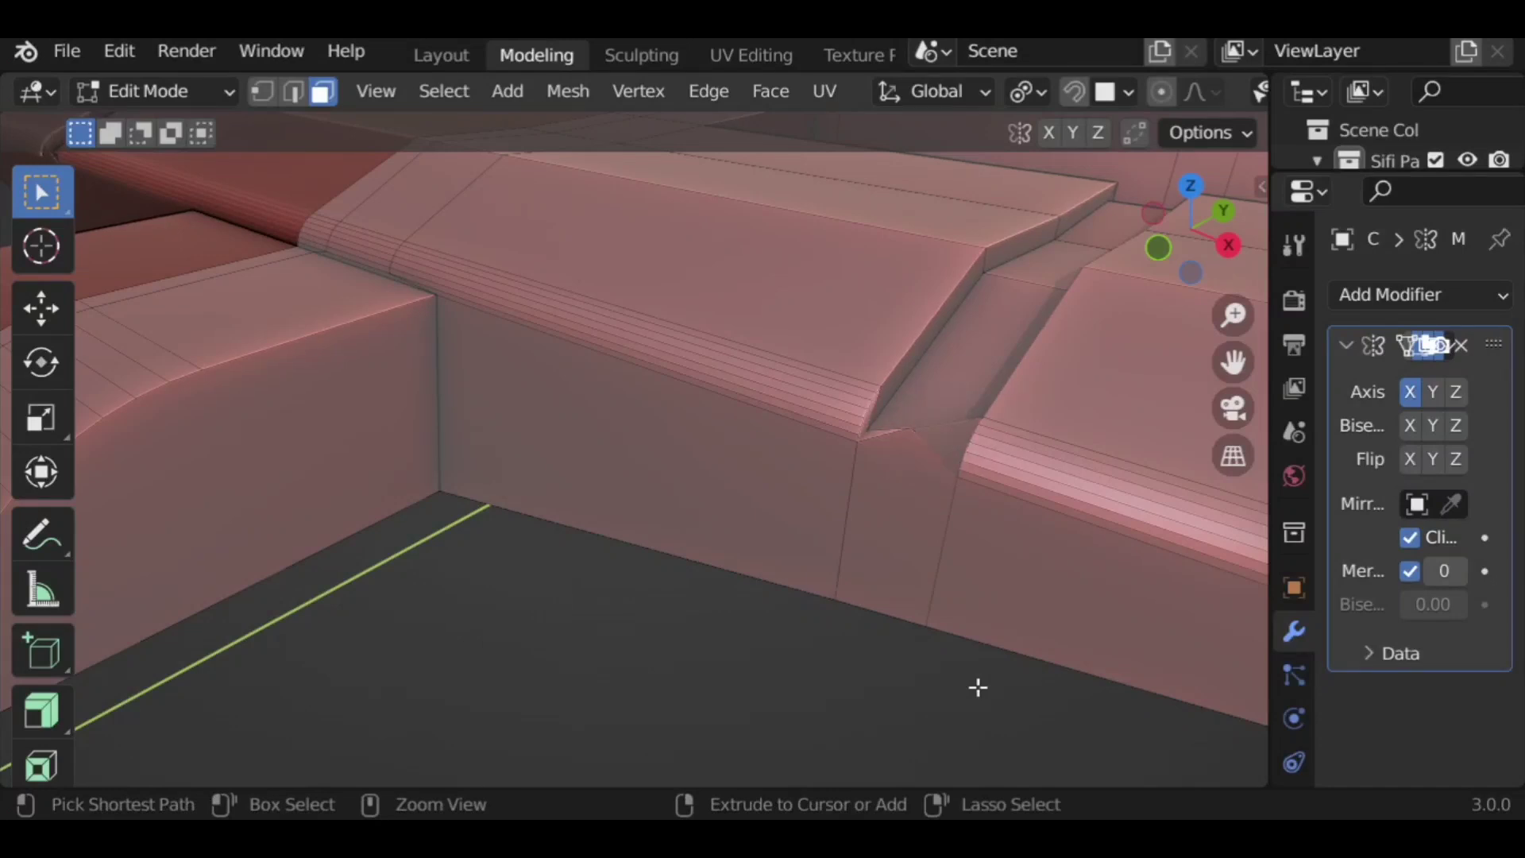
Step: Box-select the peak vertex at the inner groove's side end in vertex mode and delete it
{"action": "key", "text": "Tab"}
{"action": "key", "text": "Tab"}
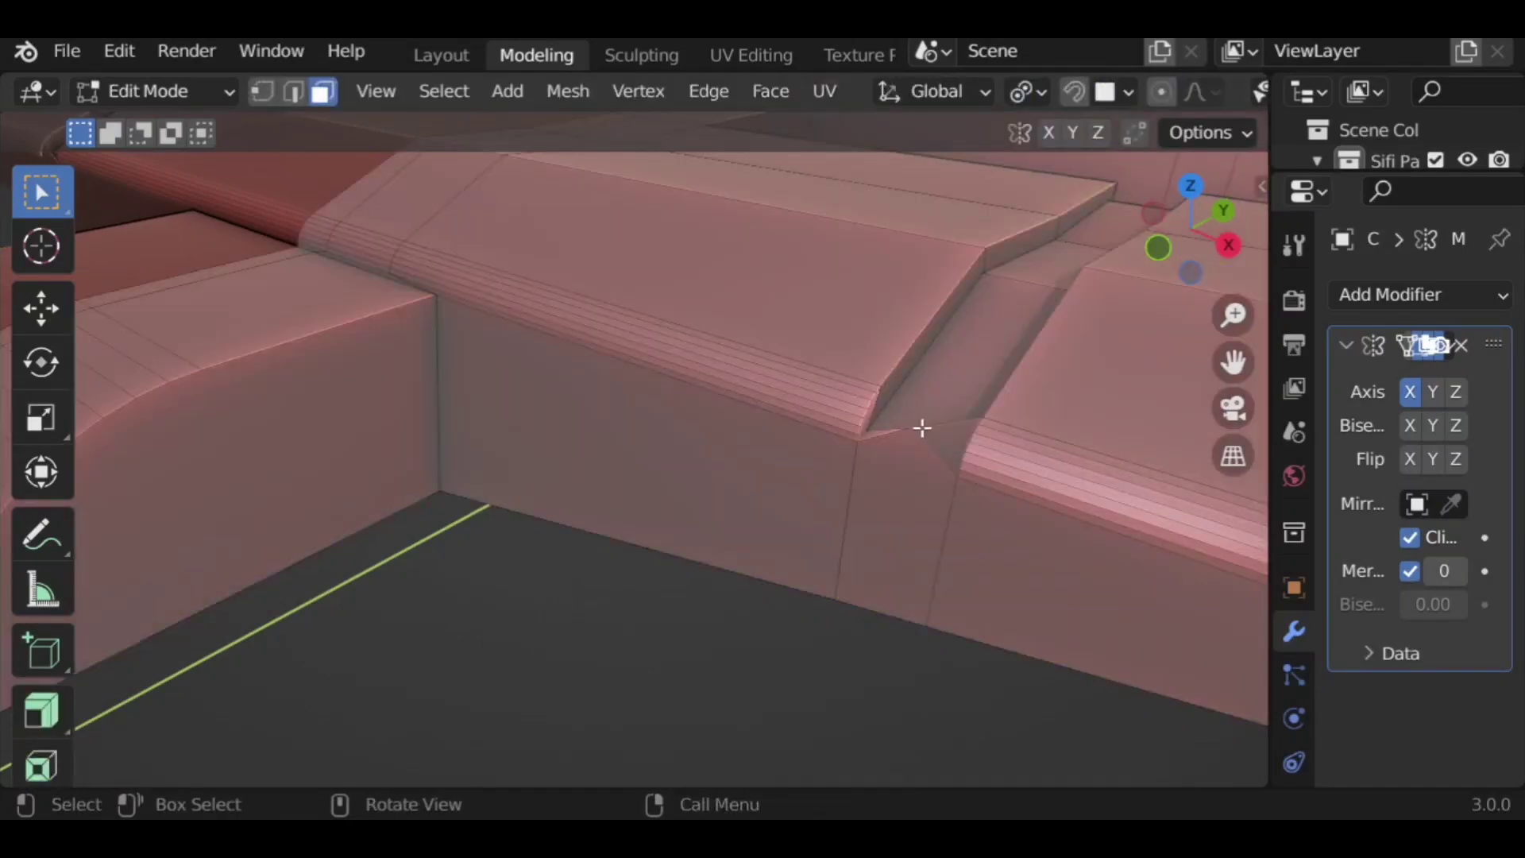
{"action": "key", "text": "b"}
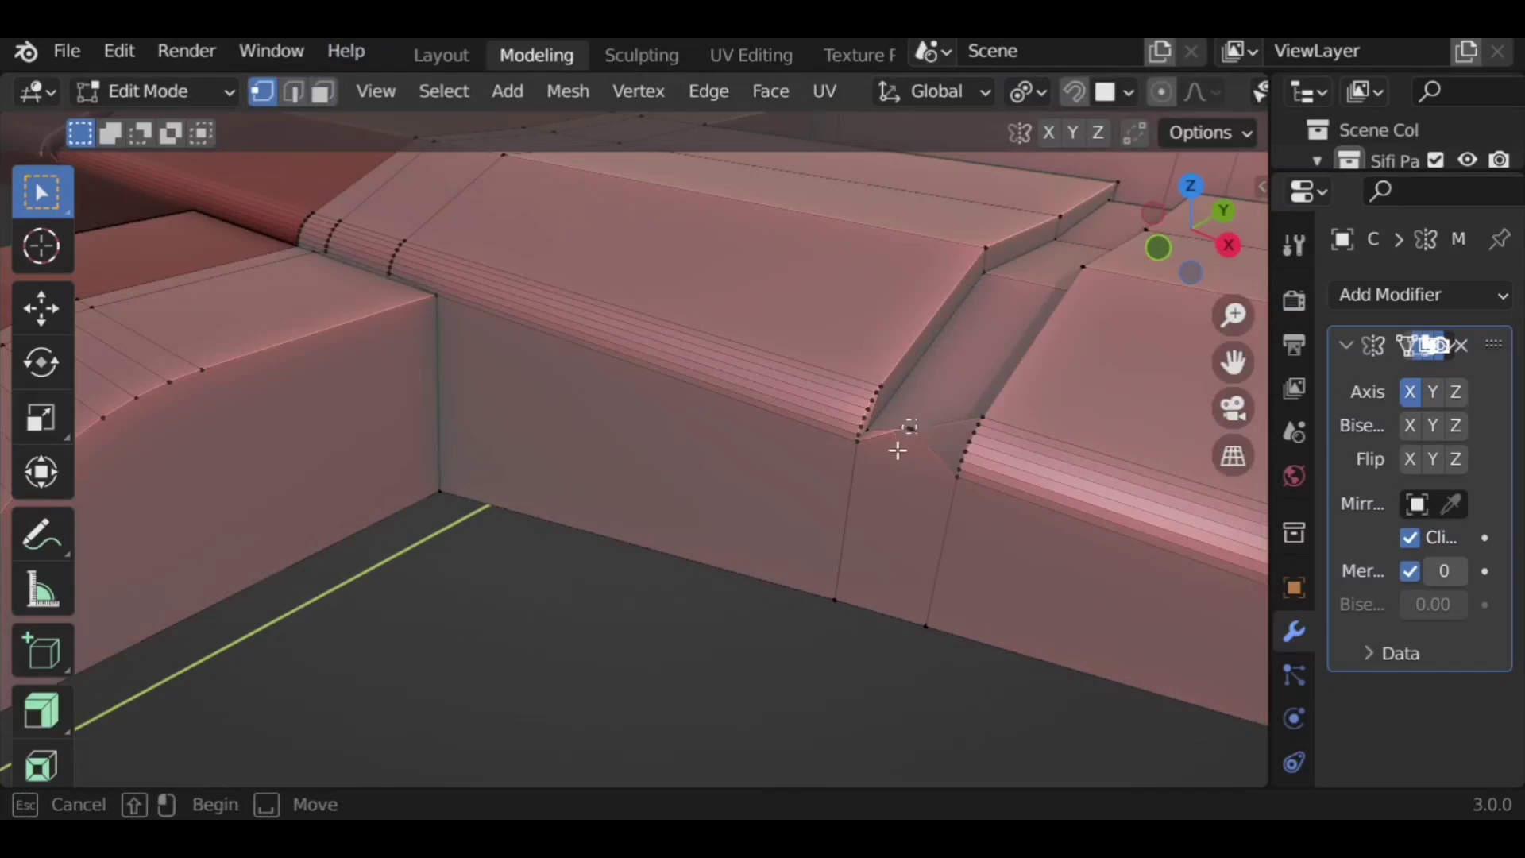
{"action": "left_click_drag", "start_coordinate": [896, 443], "coordinate": [884, 560]}
{"action": "key", "text": "x"}
{"action": "left_click", "coordinate": [802, 422]}
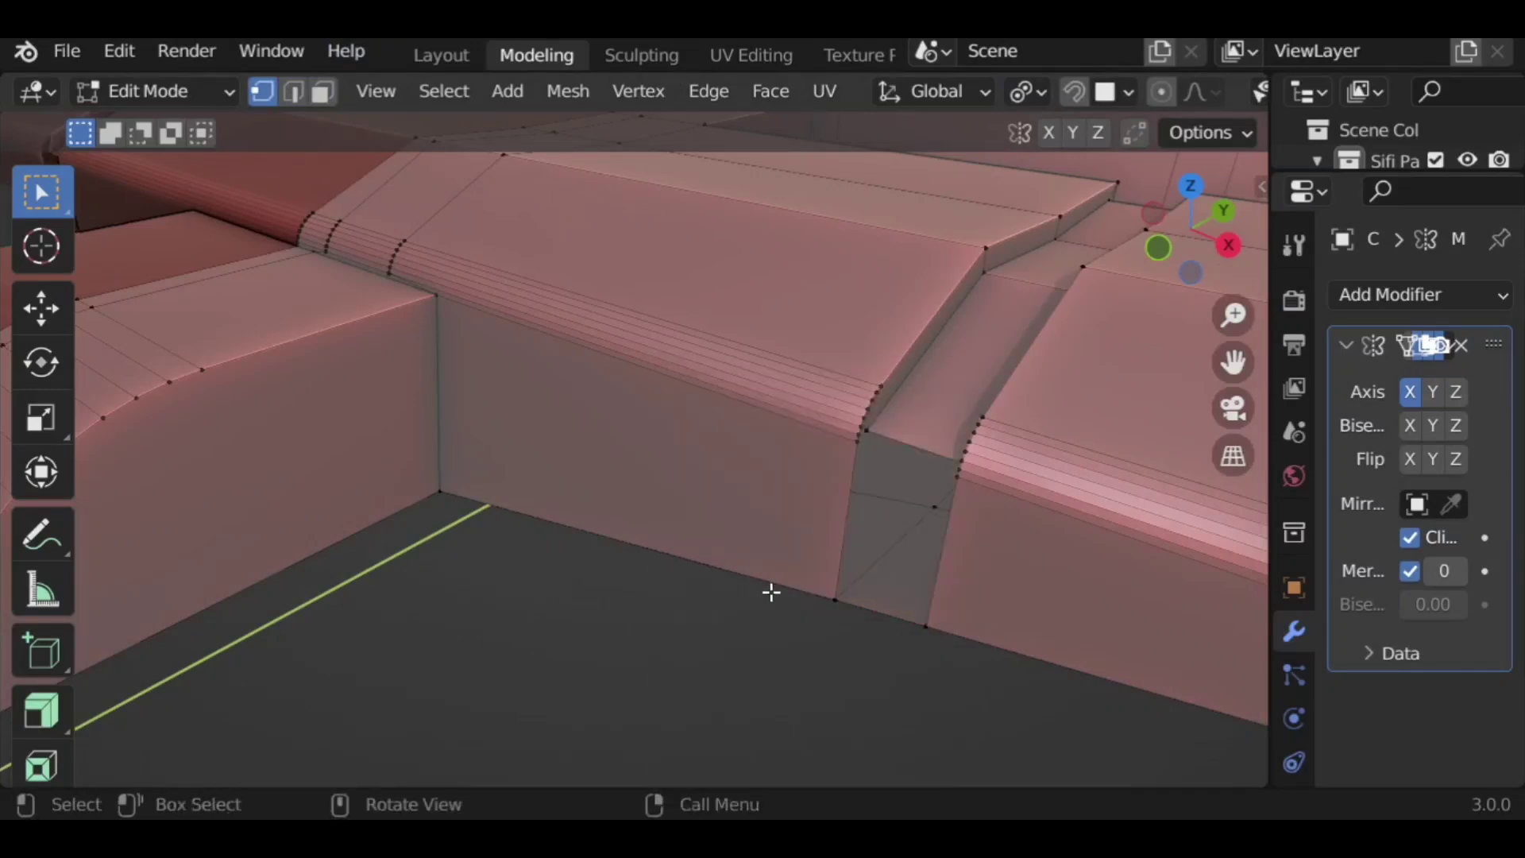
Step: Try filling the inner groove's side opening from its boundary edge loop, and undo the fill
{"action": "middle_click_drag", "start_coordinate": [822, 602], "coordinate": [845, 572]}
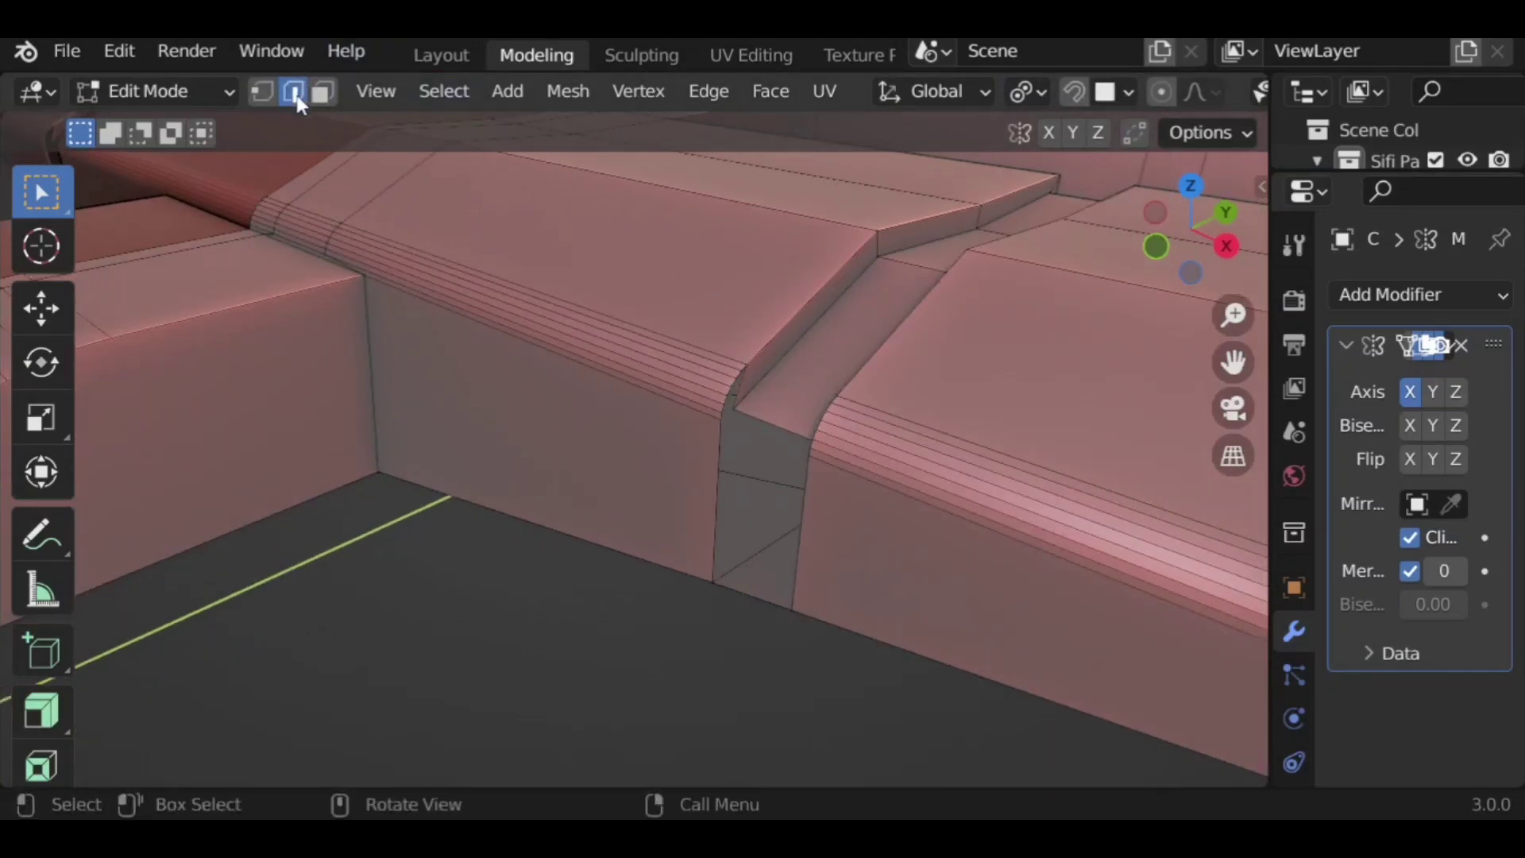
{"action": "left_click", "coordinate": [716, 509], "text": "alt"}
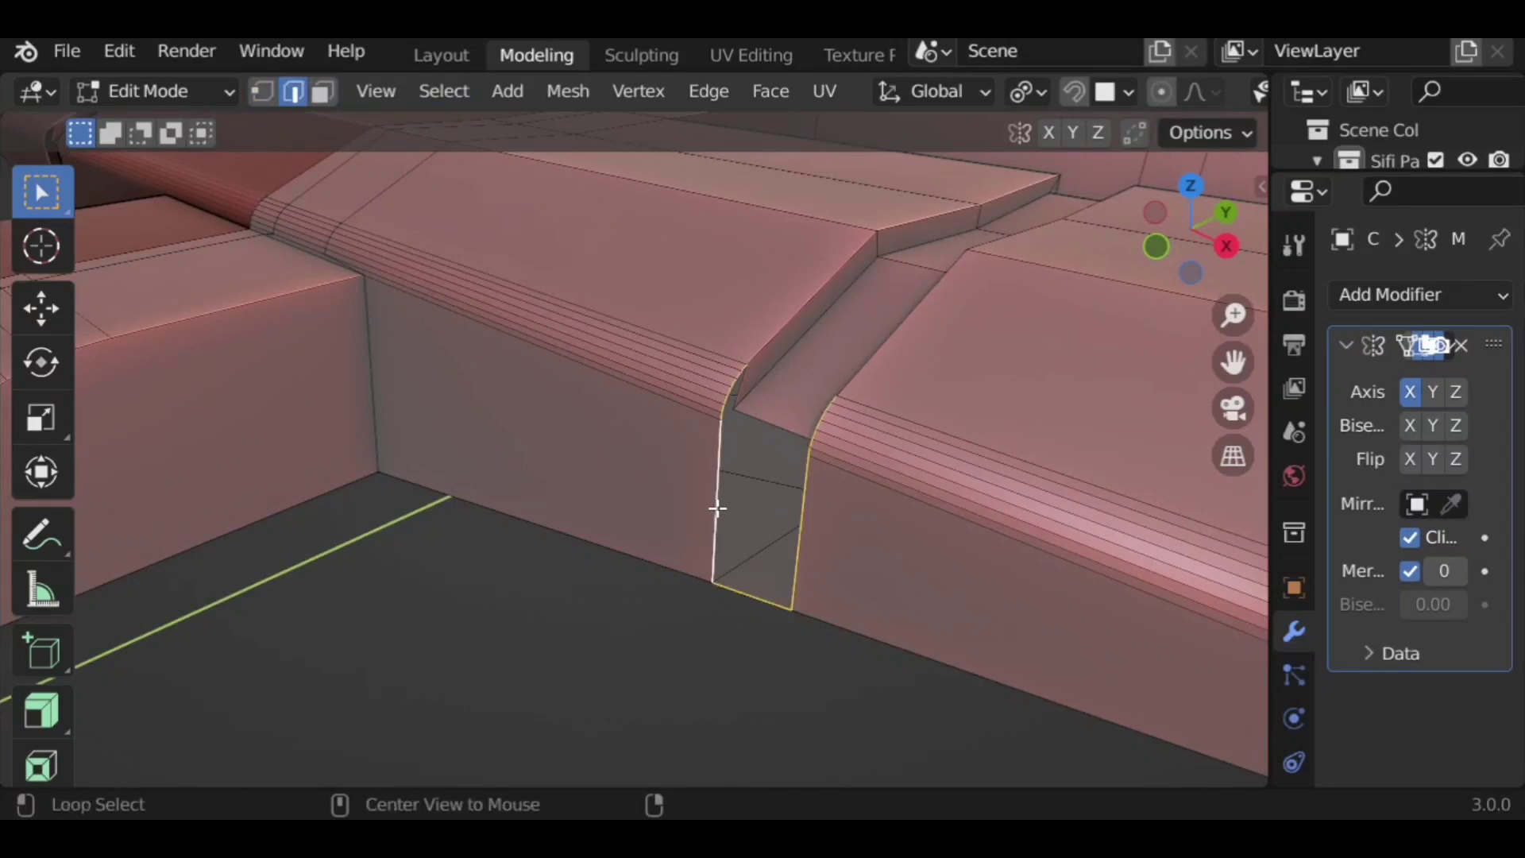
{"action": "key", "text": "f"}
{"action": "middle_click_drag", "start_coordinate": [749, 610], "coordinate": [741, 459]}
{"action": "middle_click_drag", "start_coordinate": [558, 529], "coordinate": [960, 515]}
{"action": "key", "text": "ctrl+z"}
{"action": "key", "text": "ctrl+z"}
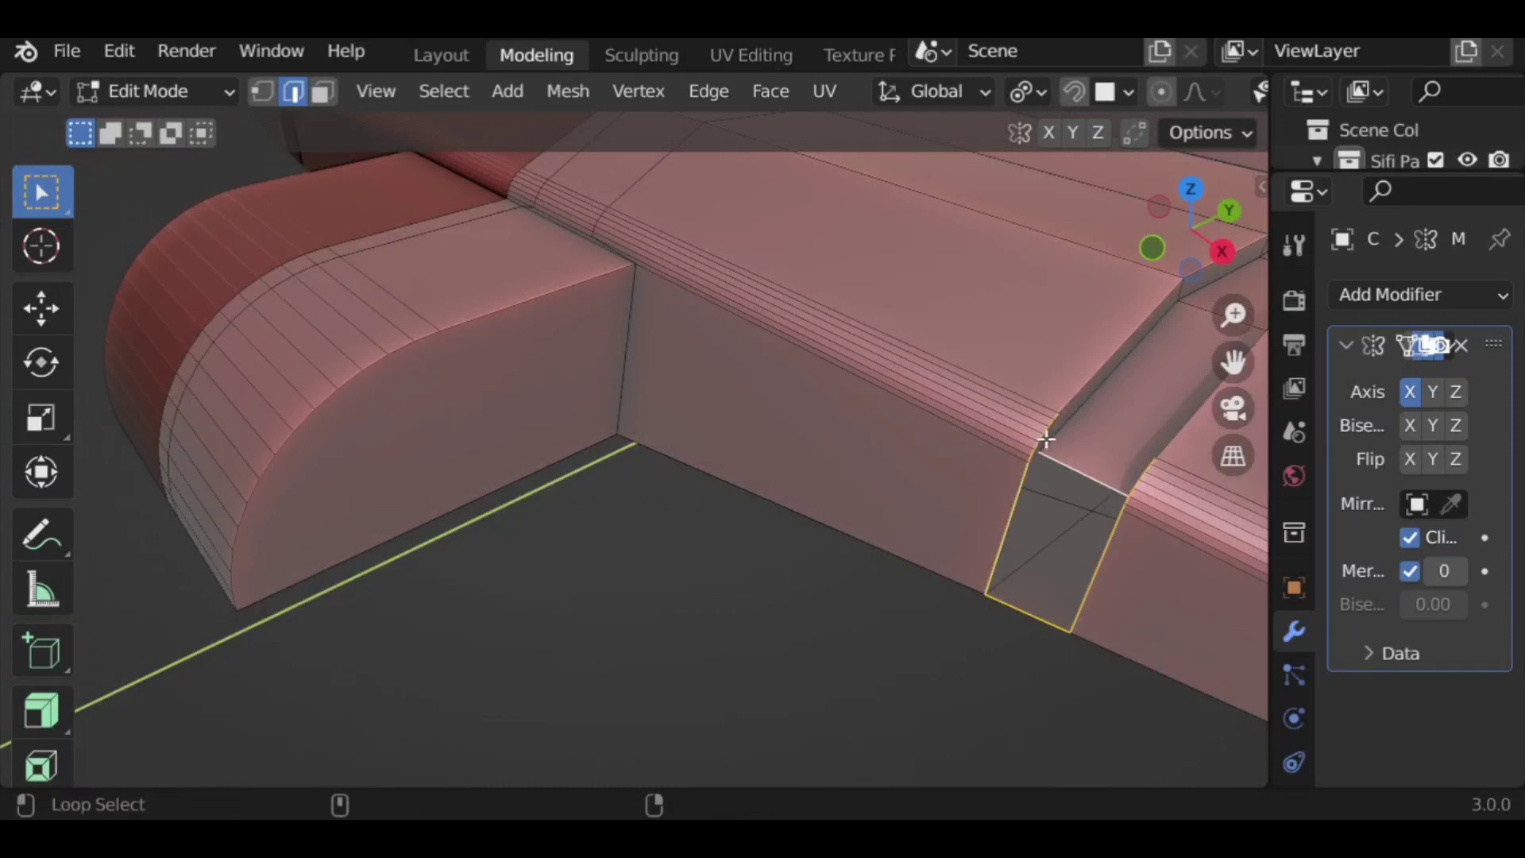
Step: Fill the inner groove's side opening with a face spanning its boundary edges, and return to Object Mode
{"action": "middle_click_drag", "start_coordinate": [1063, 516], "coordinate": [909, 547]}
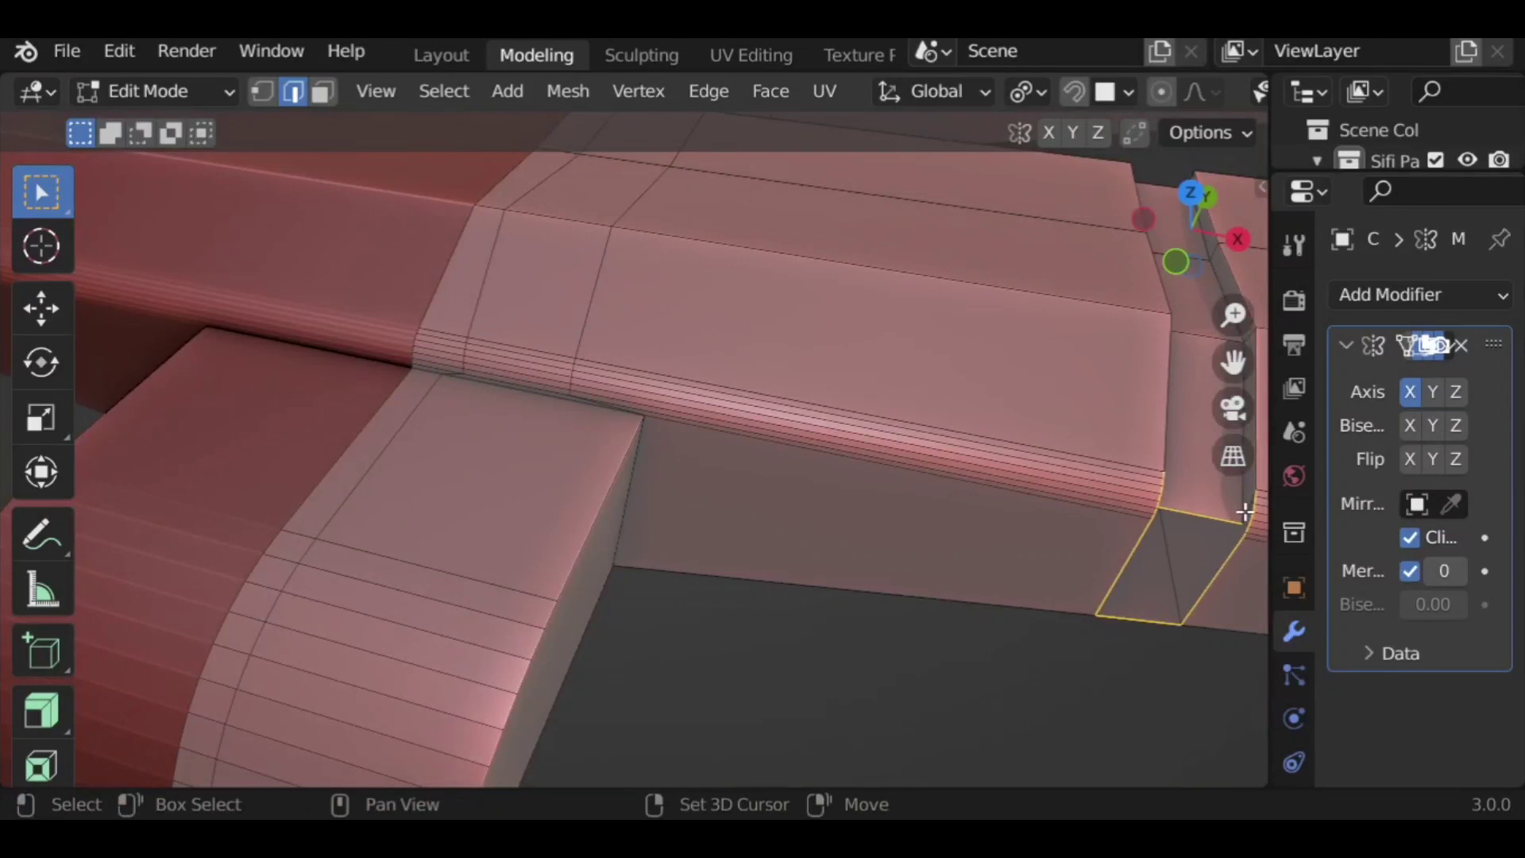
{"action": "key", "text": "f"}
{"action": "scroll", "coordinate": [919, 722], "scroll_direction": "down", "scroll_amount": 5}
{"action": "middle_click_drag", "start_coordinate": [919, 722], "coordinate": [807, 587]}
{"action": "scroll", "coordinate": [635, 601], "scroll_direction": "up", "scroll_amount": 3}
{"action": "key", "text": "Tab"}
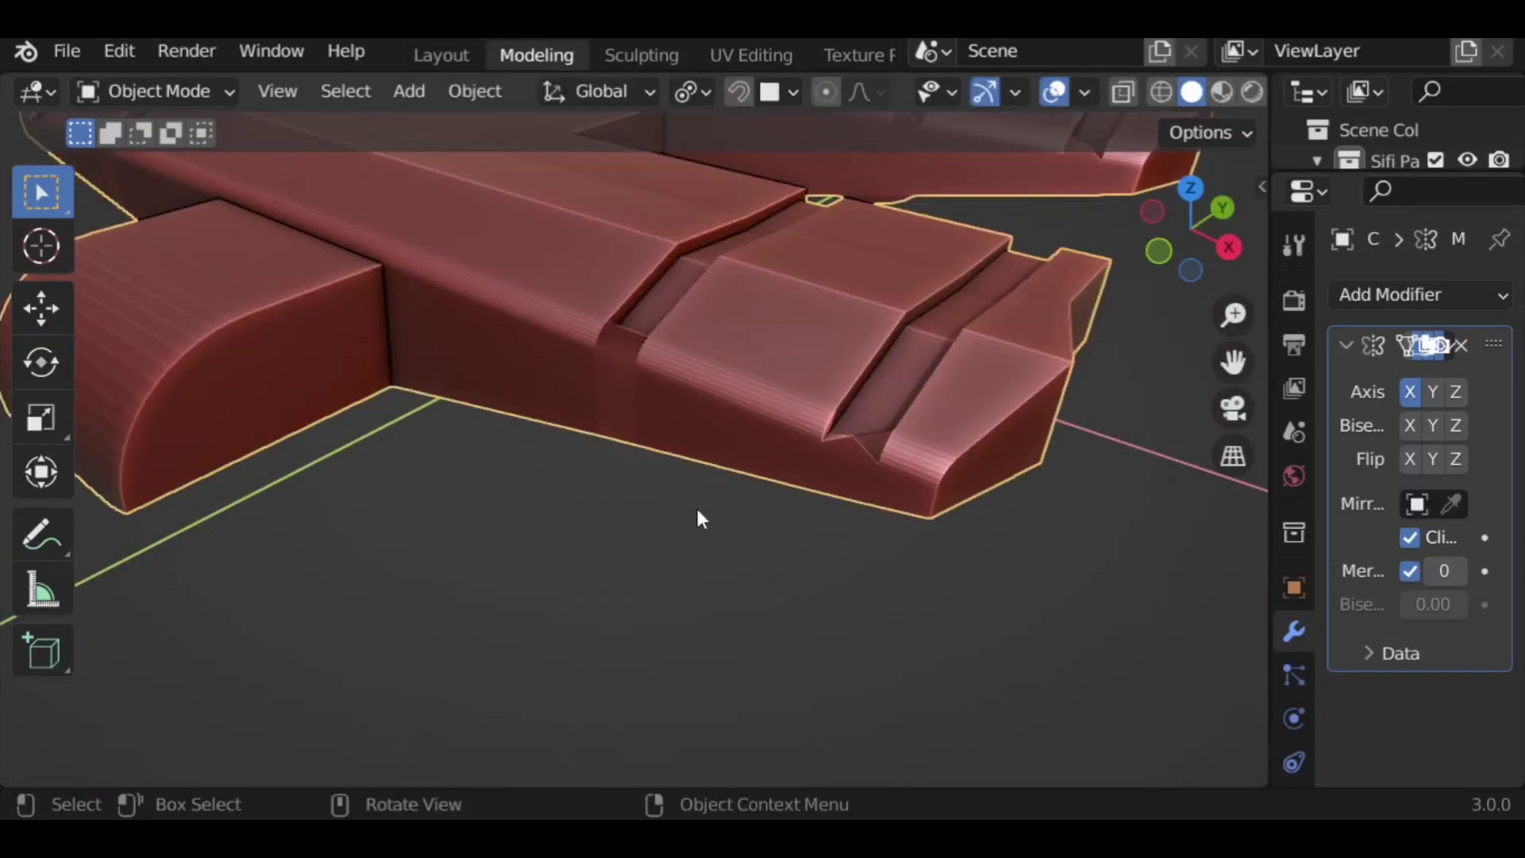
Step: Delete the peak vertex at the side end of the larger arm's outer groove in vertex mode
{"action": "scroll", "coordinate": [826, 521], "scroll_direction": "down", "scroll_amount": 5}
{"action": "scroll", "coordinate": [929, 538], "scroll_direction": "up", "scroll_amount": 6}
{"action": "left_click", "coordinate": [1005, 524]}
{"action": "middle_click_drag", "start_coordinate": [1042, 516], "coordinate": [852, 524], "text": "shift"}
{"action": "left_click", "coordinate": [853, 427]}
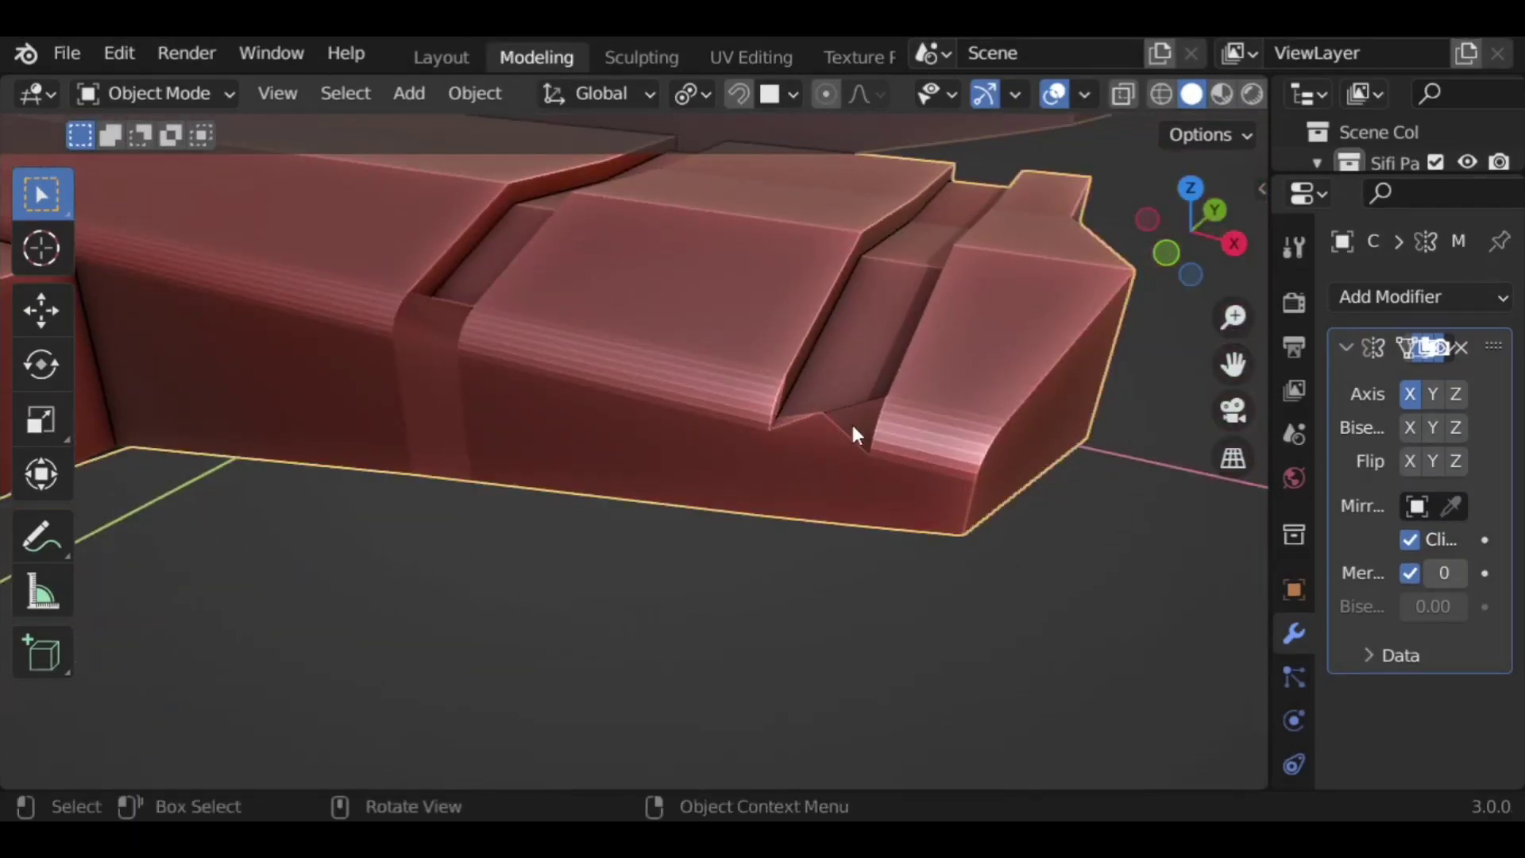
{"action": "key", "text": "Tab"}
{"action": "left_click", "coordinate": [856, 428]}
{"action": "left_click", "coordinate": [261, 93]}
{"action": "left_click", "coordinate": [828, 425]}
{"action": "key", "text": "x"}
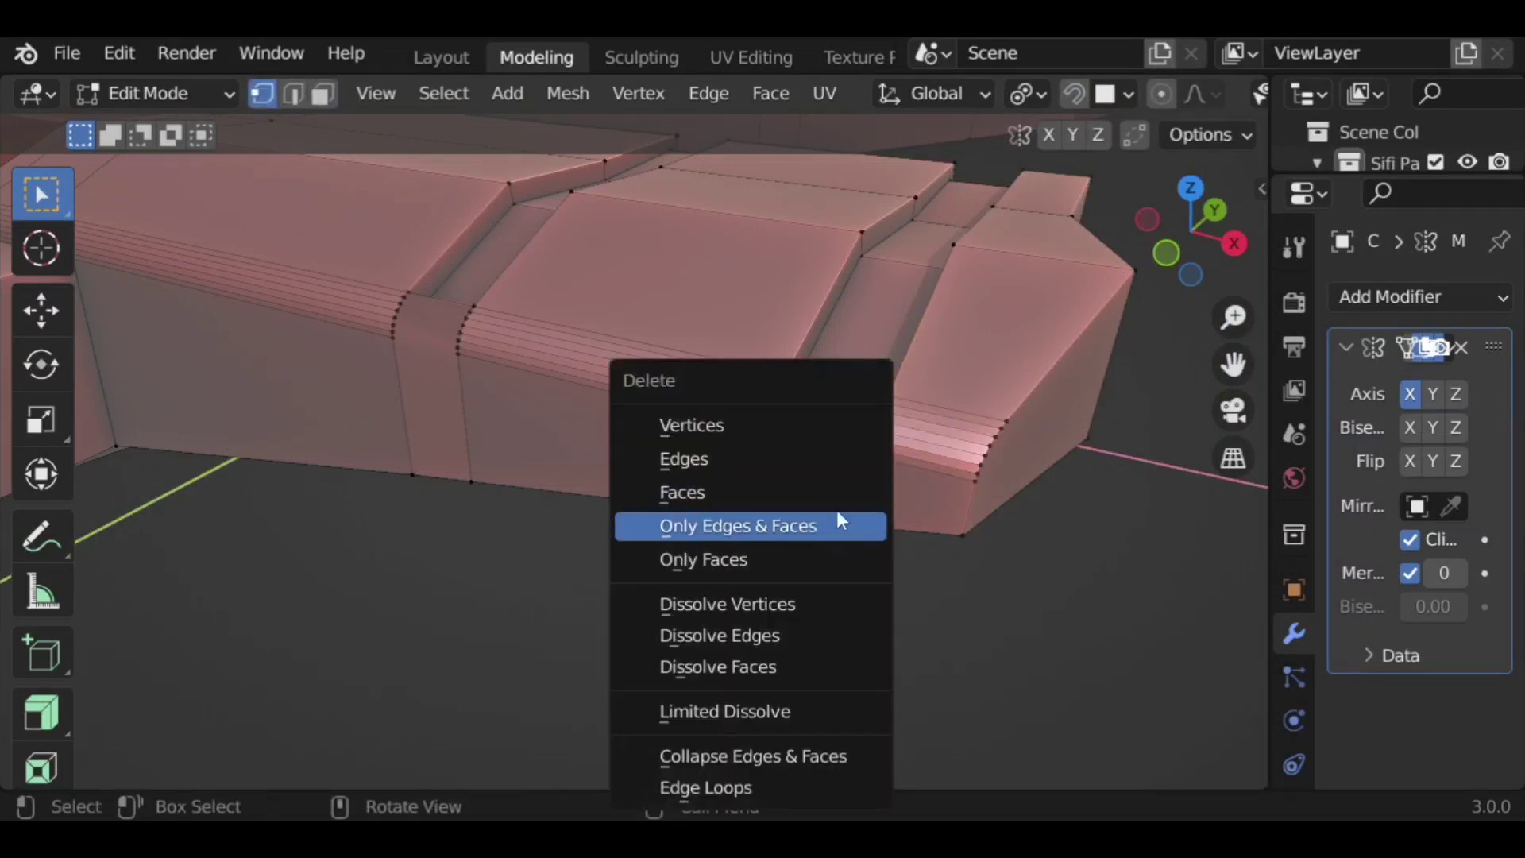
{"action": "left_click", "coordinate": [820, 458]}
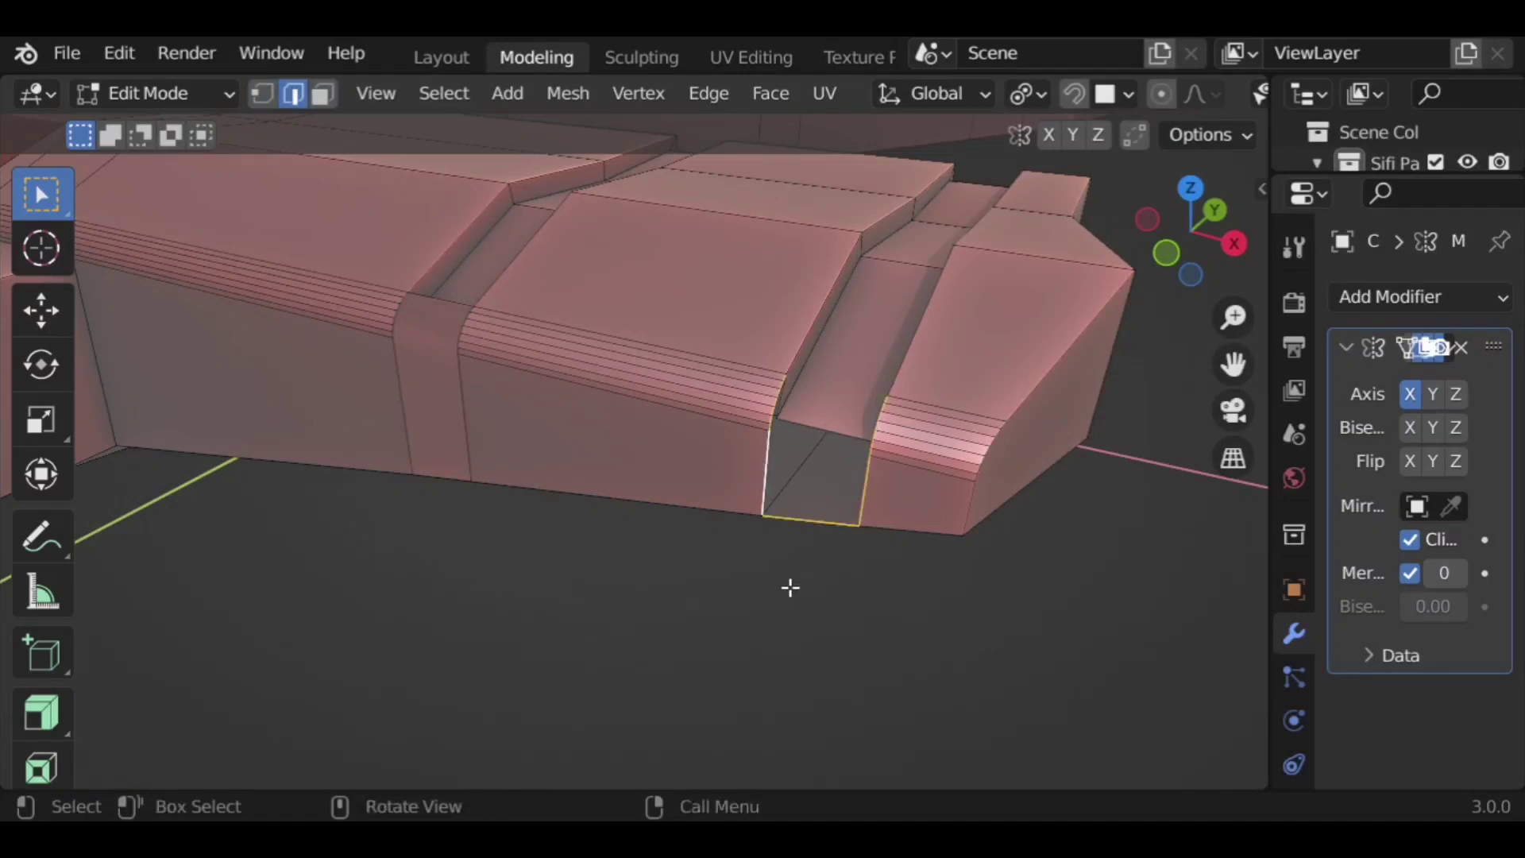
Step: Fill the outer groove's side opening with a face from its selected boundary edges
{"action": "key", "text": "f"}
{"action": "scroll", "coordinate": [825, 608], "scroll_direction": "down", "scroll_amount": 5}
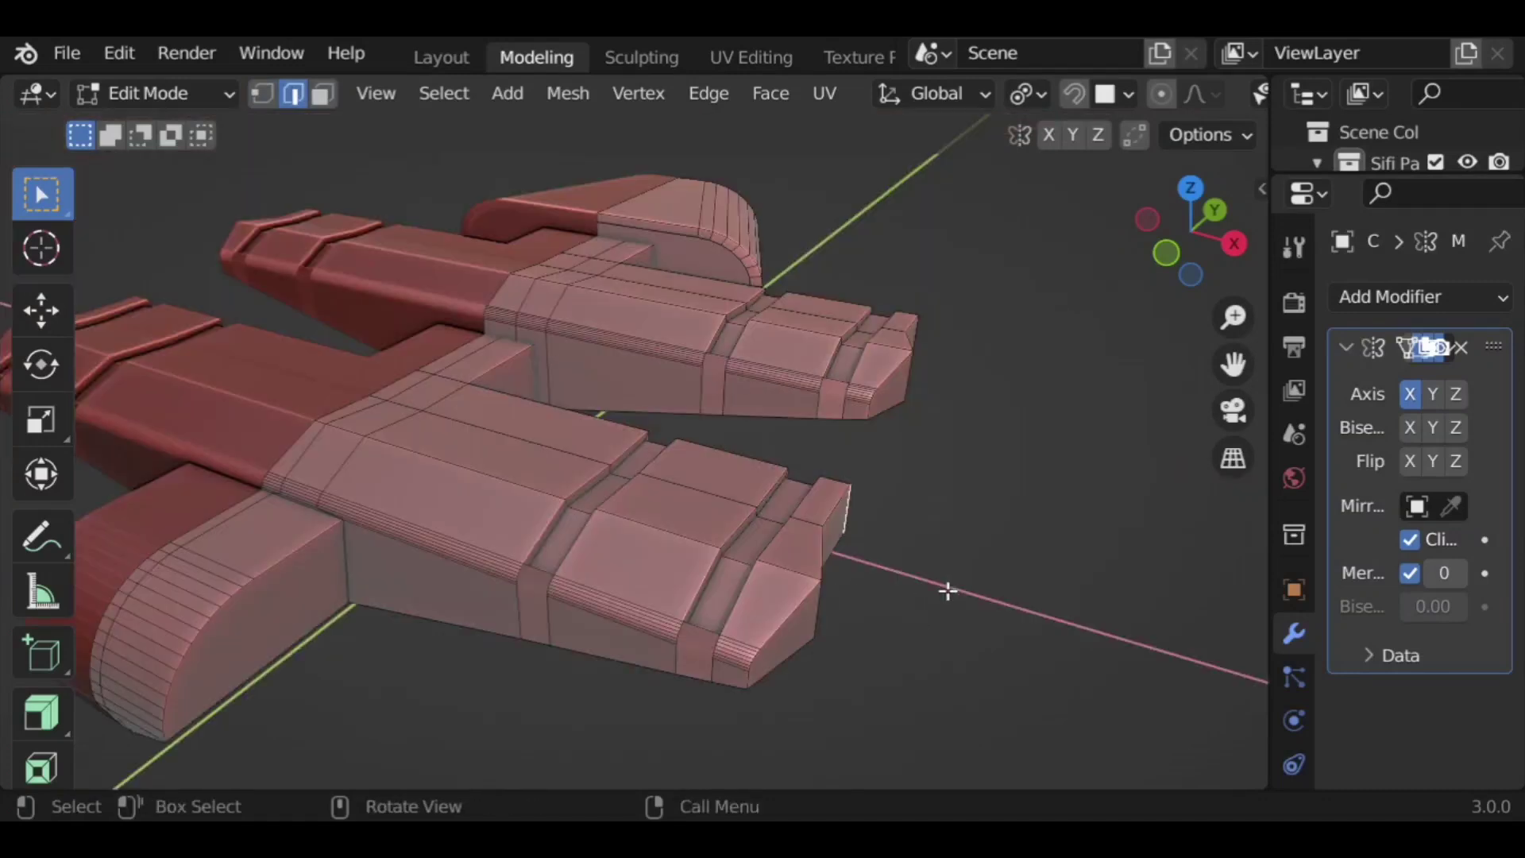
{"action": "middle_click_drag", "start_coordinate": [807, 634], "coordinate": [541, 419]}
{"action": "middle_click_drag", "start_coordinate": [200, 398], "coordinate": [782, 654]}
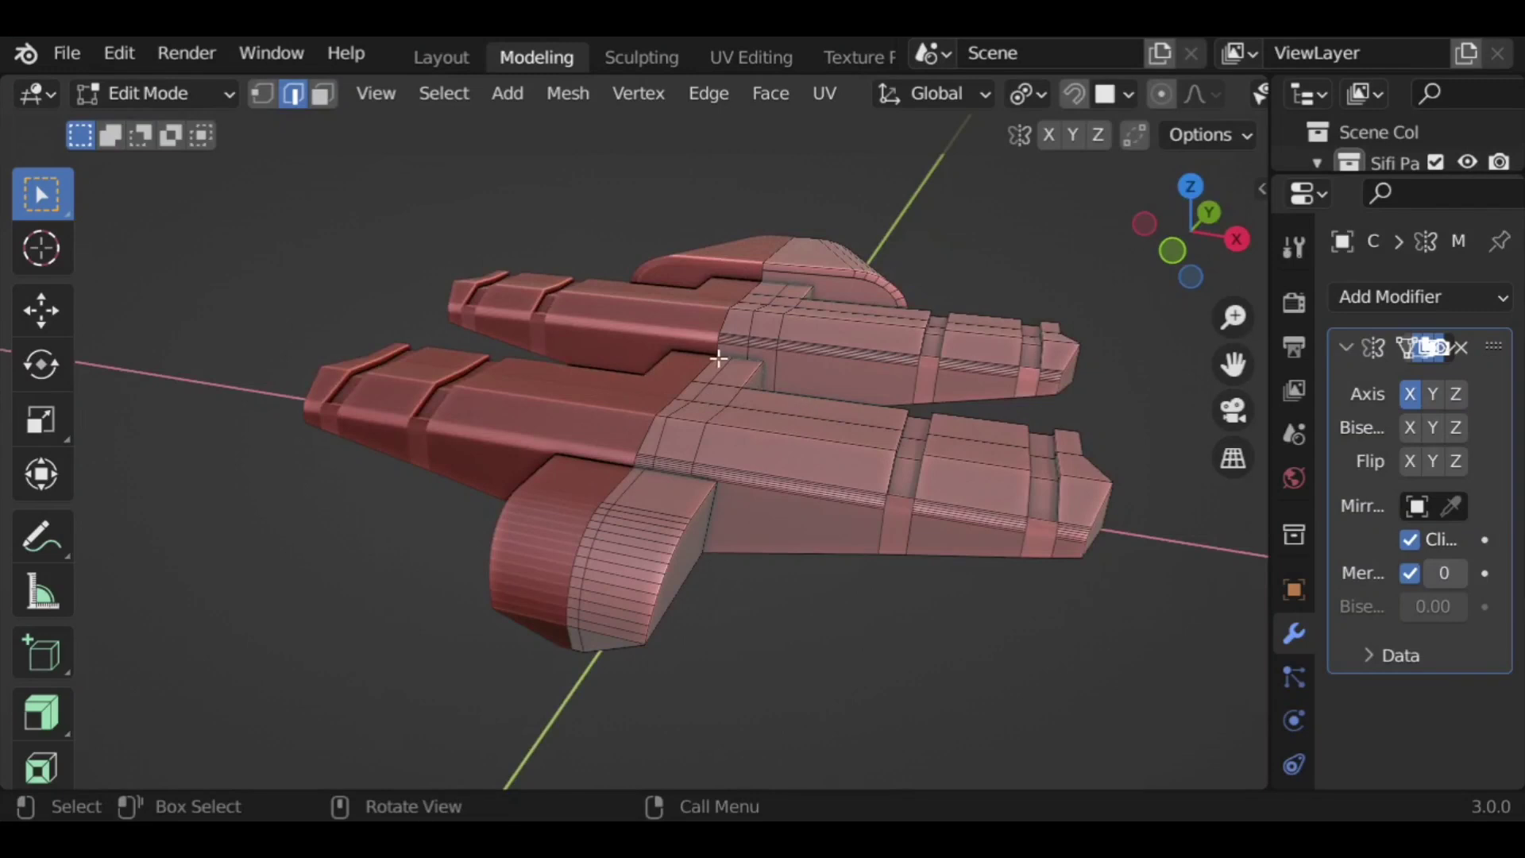
Step: Select the entire ship mesh and merge its overlapping vertices by distance
{"action": "key", "text": "a"}
{"action": "key", "text": "ctrl+m"}
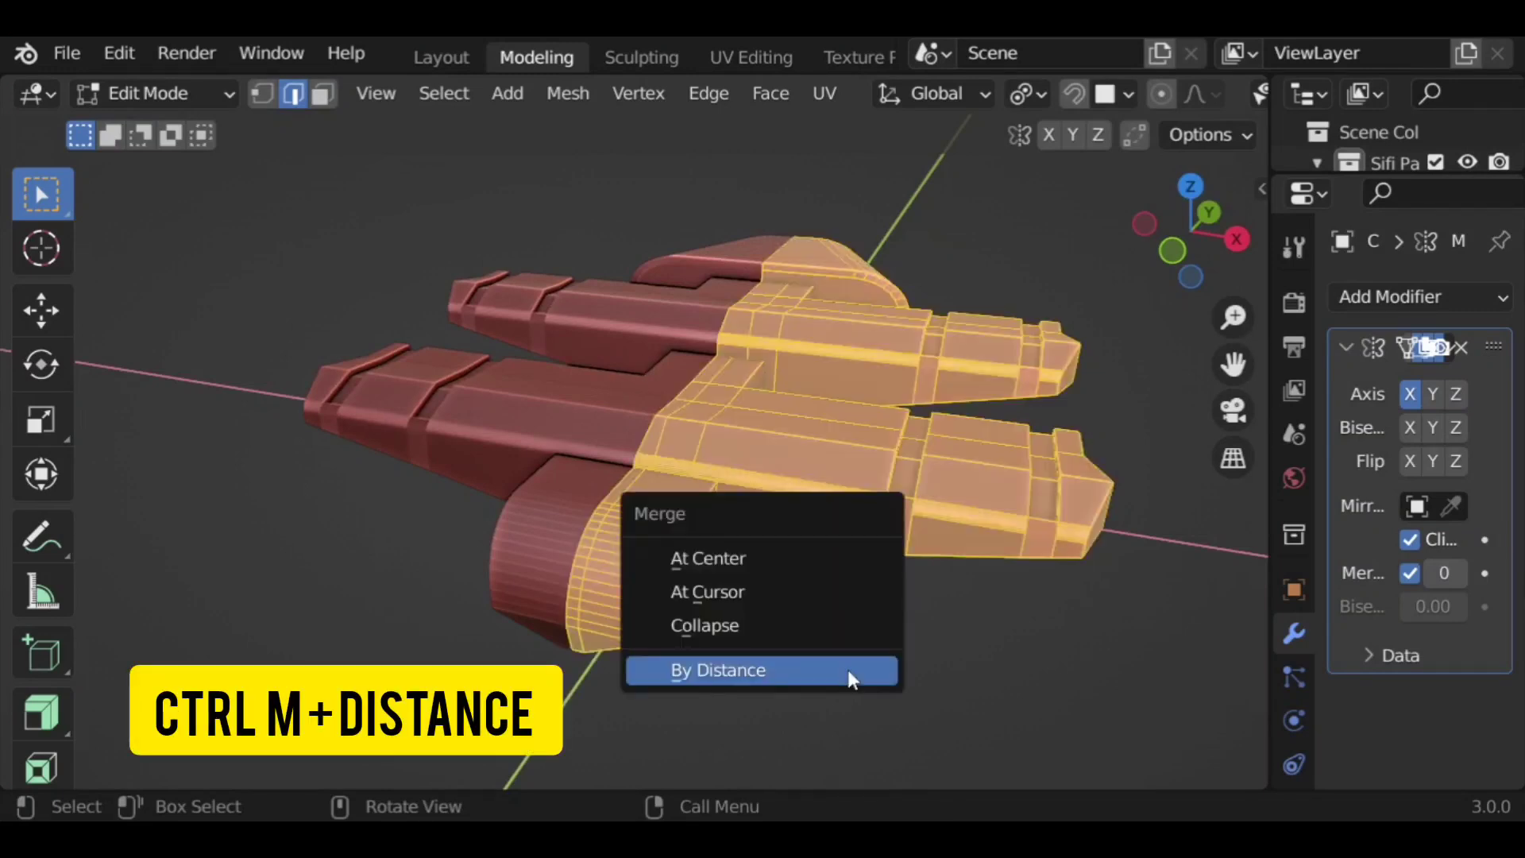
{"action": "left_click", "coordinate": [729, 669]}
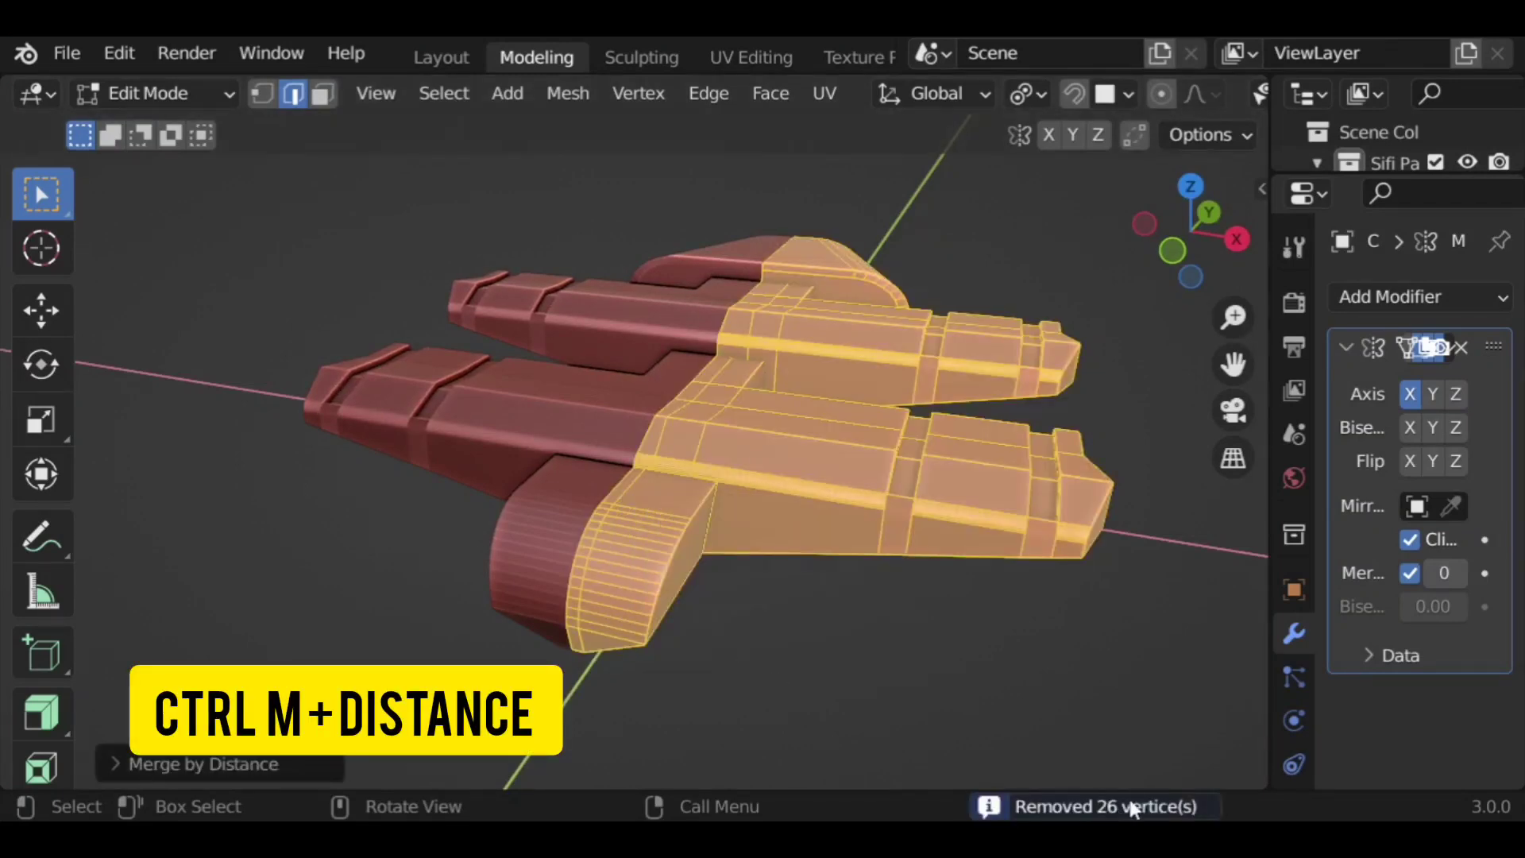
{"action": "left_click", "coordinate": [143, 765]}
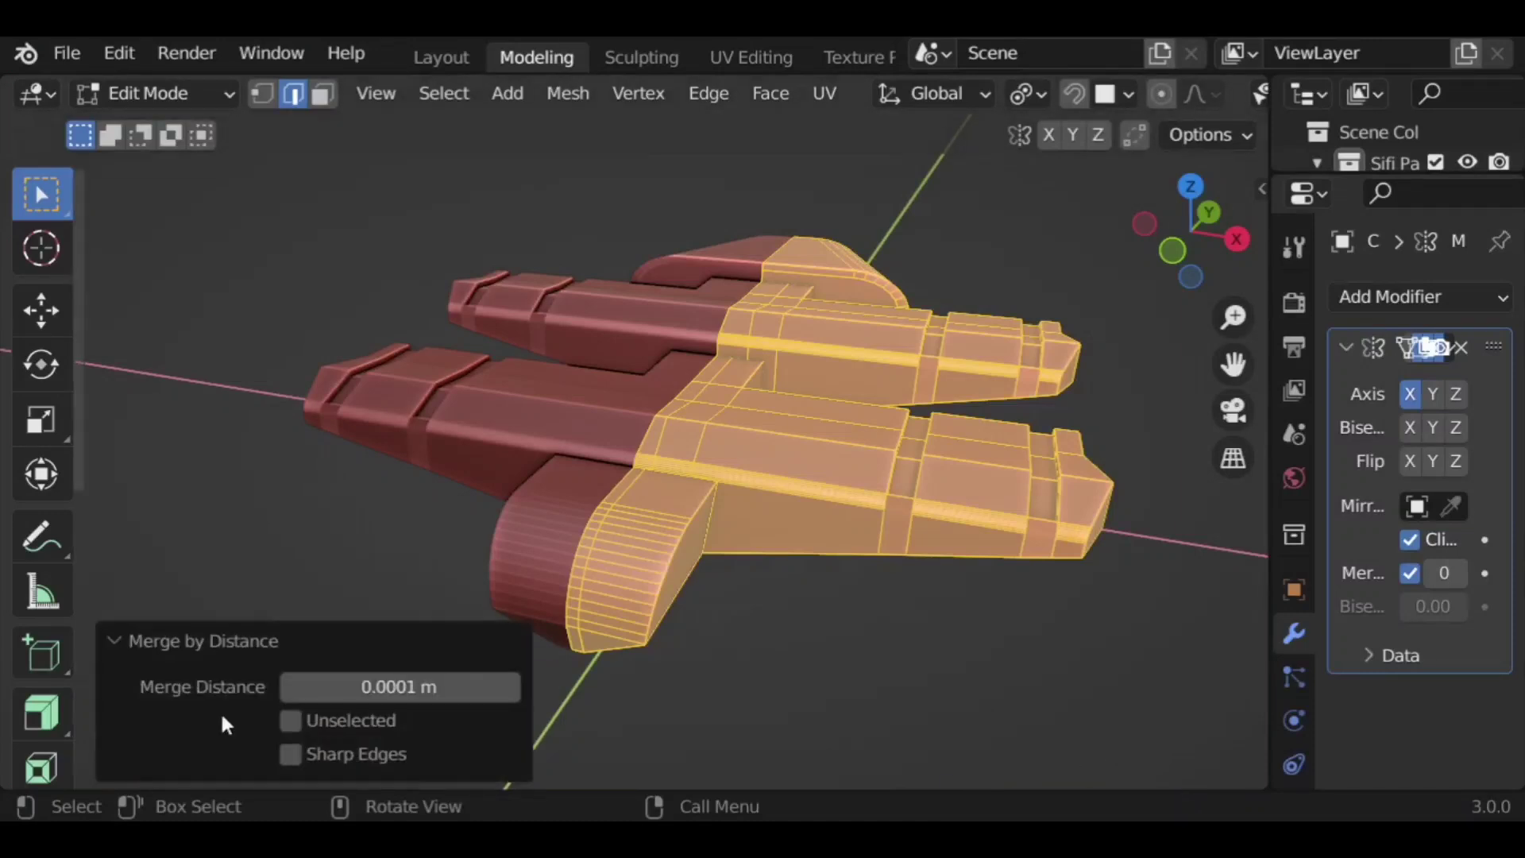
{"action": "left_click", "coordinate": [148, 648]}
{"action": "left_click", "coordinate": [916, 637]}
Step: Try bevelling the front block's curved side edge and lower side edge about 0.097 m with 3 segments
{"action": "middle_click_drag", "start_coordinate": [916, 636], "coordinate": [870, 640]}
{"action": "left_click", "coordinate": [887, 667]}
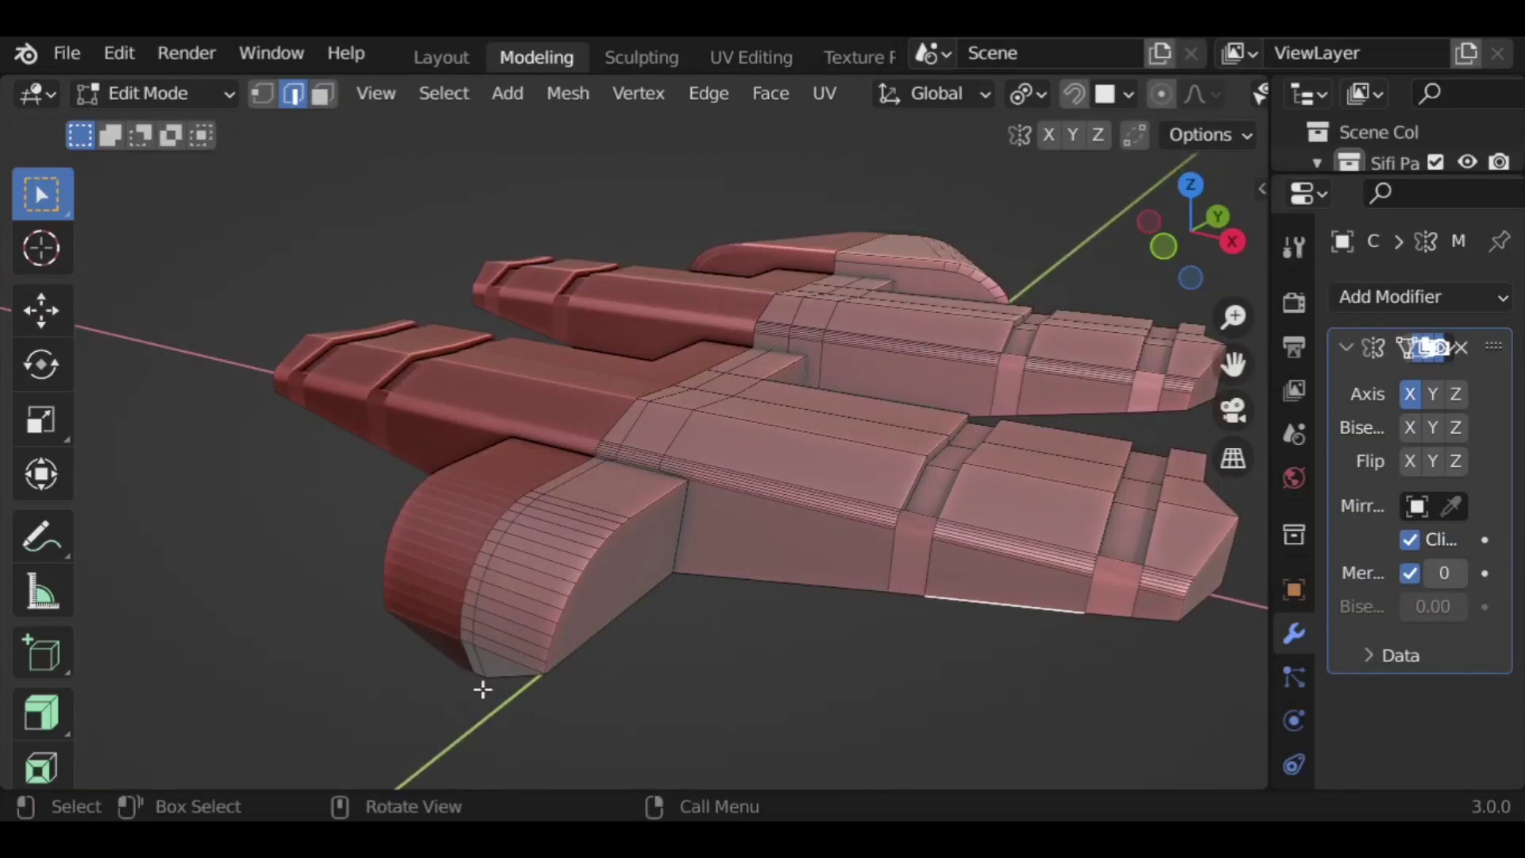
{"action": "scroll", "coordinate": [625, 634], "scroll_direction": "up", "scroll_amount": 2}
{"action": "middle_click_drag", "start_coordinate": [532, 612], "coordinate": [553, 516]}
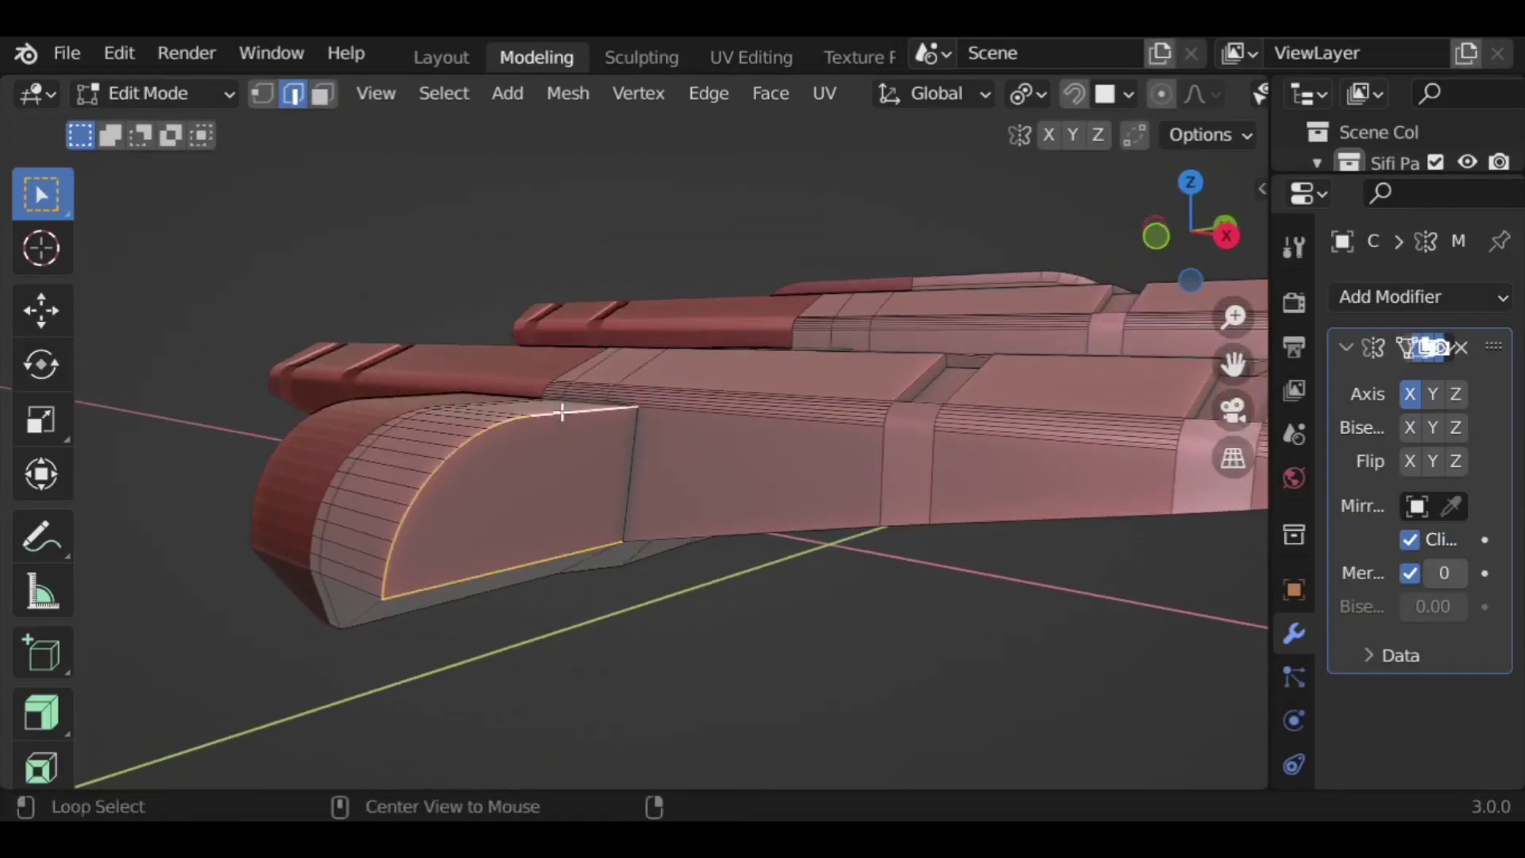
{"action": "key", "text": "ctrl+b"}
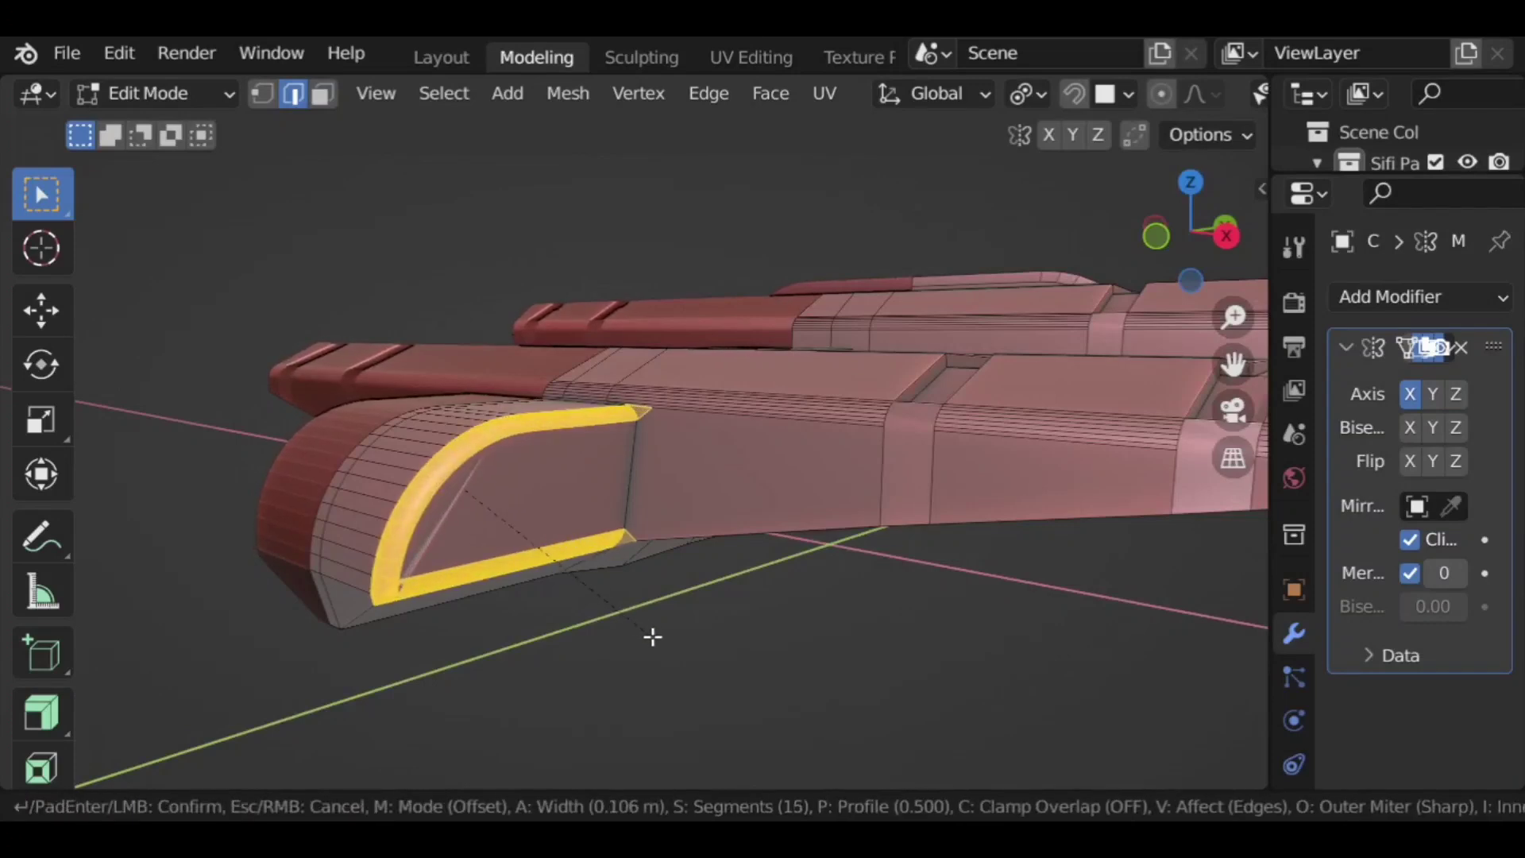
{"action": "scroll", "coordinate": [651, 634], "scroll_direction": "down", "scroll_amount": 3}
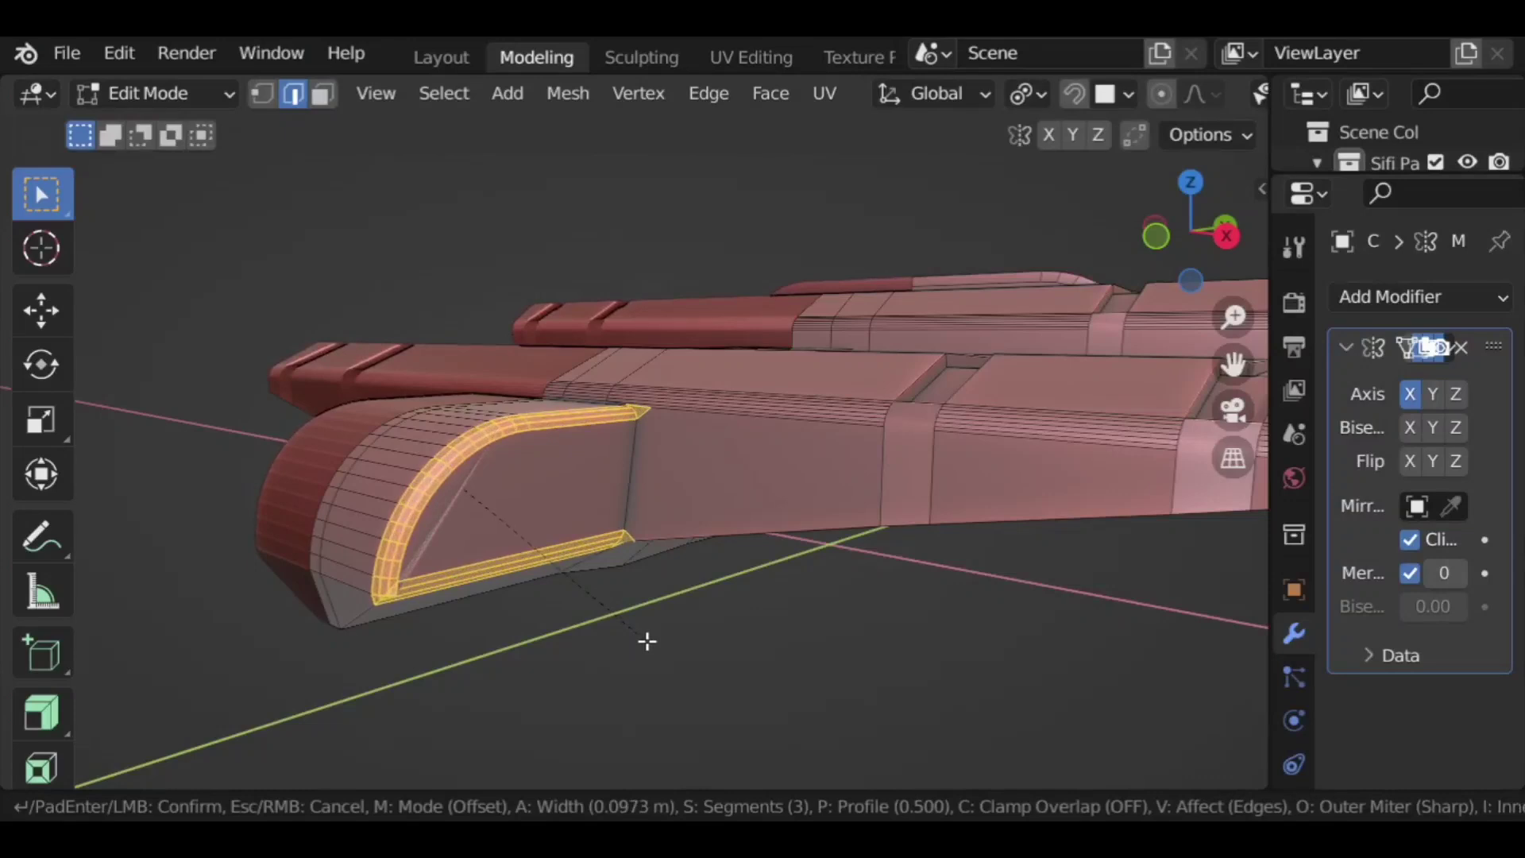
{"action": "left_click", "coordinate": [647, 641]}
Step: Try bevelling only the front block's curved side edge about 0.085 m with 3 segments
{"action": "key", "text": "ctrl+z"}
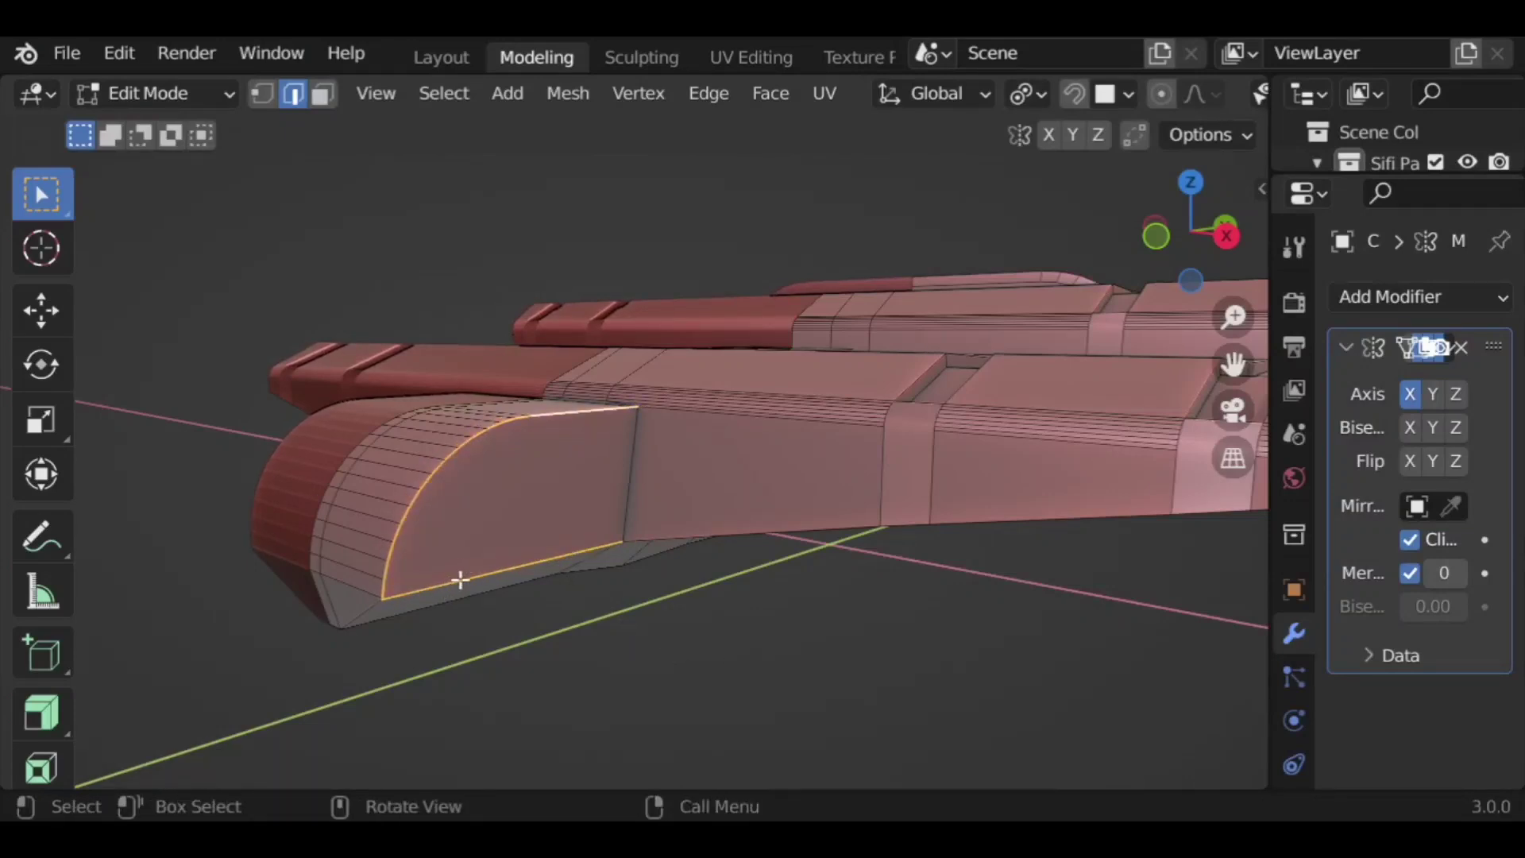
{"action": "key", "text": "ctrl+b"}
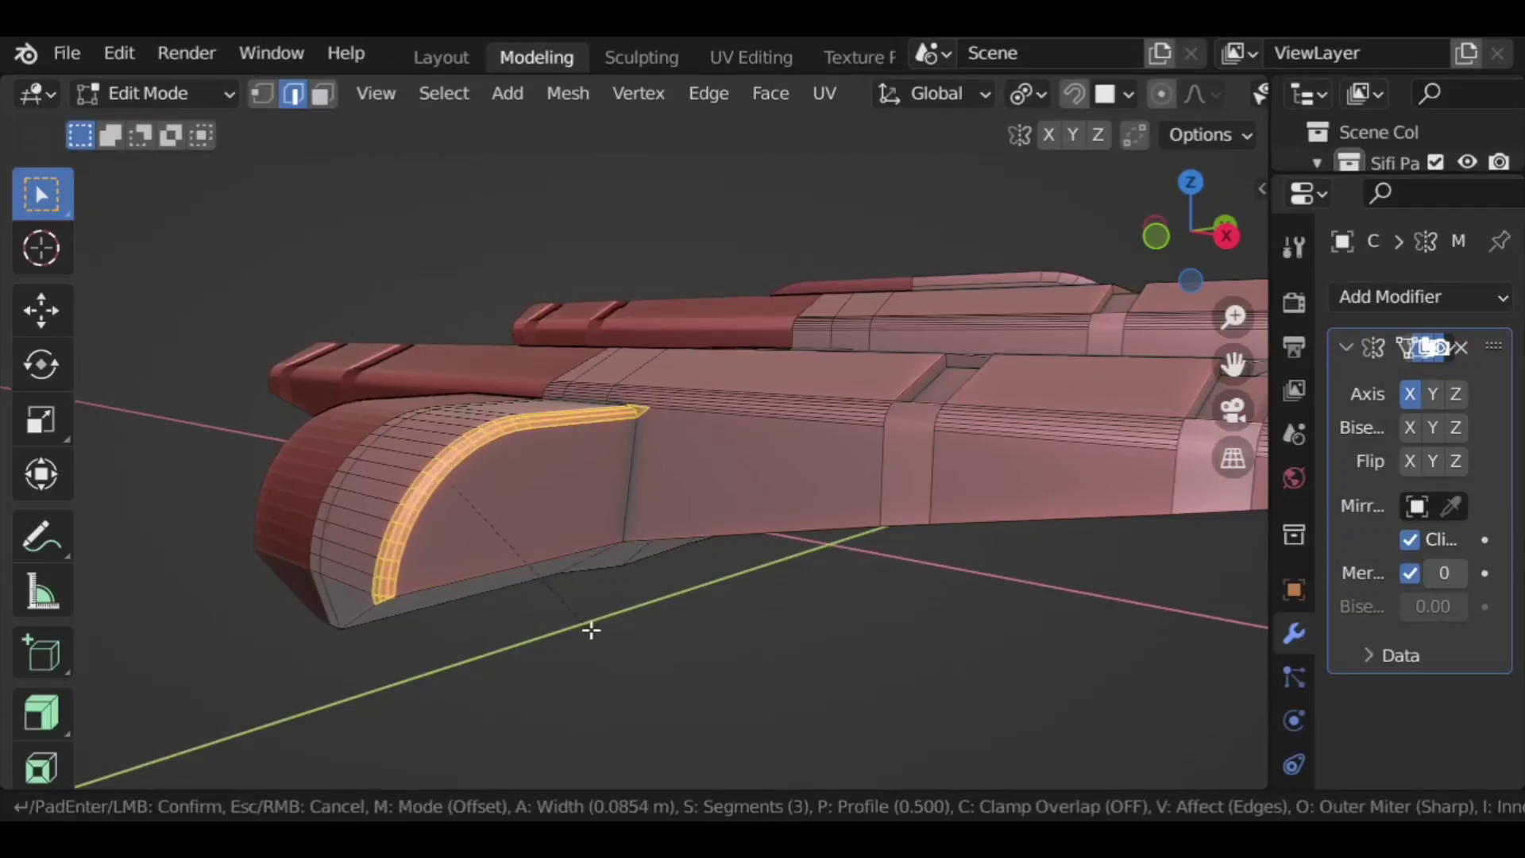
{"action": "left_click", "coordinate": [600, 636]}
{"action": "middle_click_drag", "start_coordinate": [510, 640], "coordinate": [749, 633]}
{"action": "key", "text": "ctrl+z"}
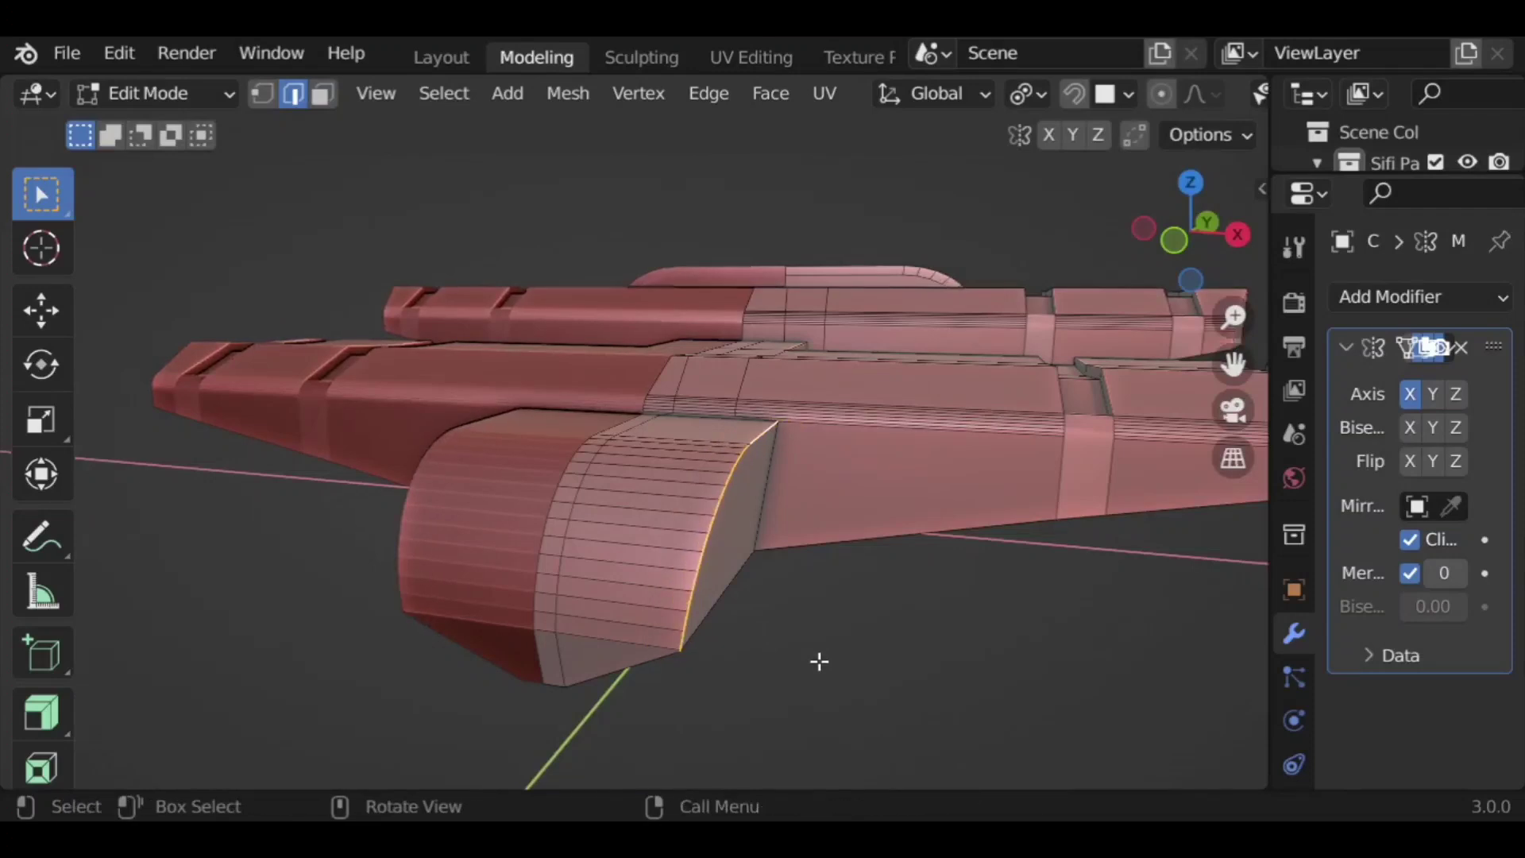
Step: Try bevelling the front block's curved side edge about 0.163 m with 7 segments
{"action": "key", "text": "ctrl+b"}
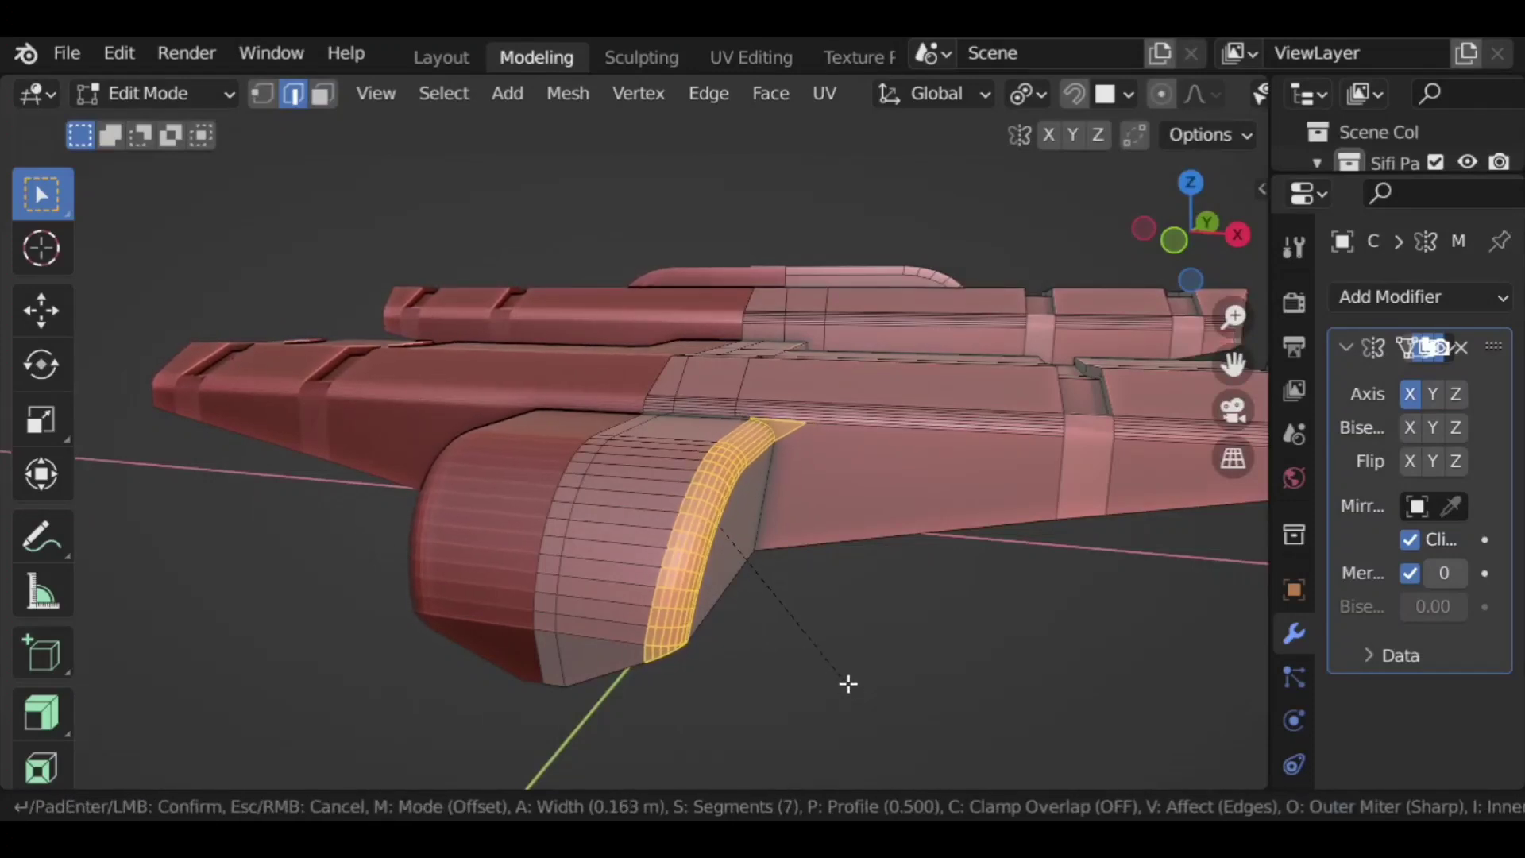
{"action": "left_click", "coordinate": [848, 683]}
{"action": "middle_click_drag", "start_coordinate": [490, 668], "coordinate": [591, 672]}
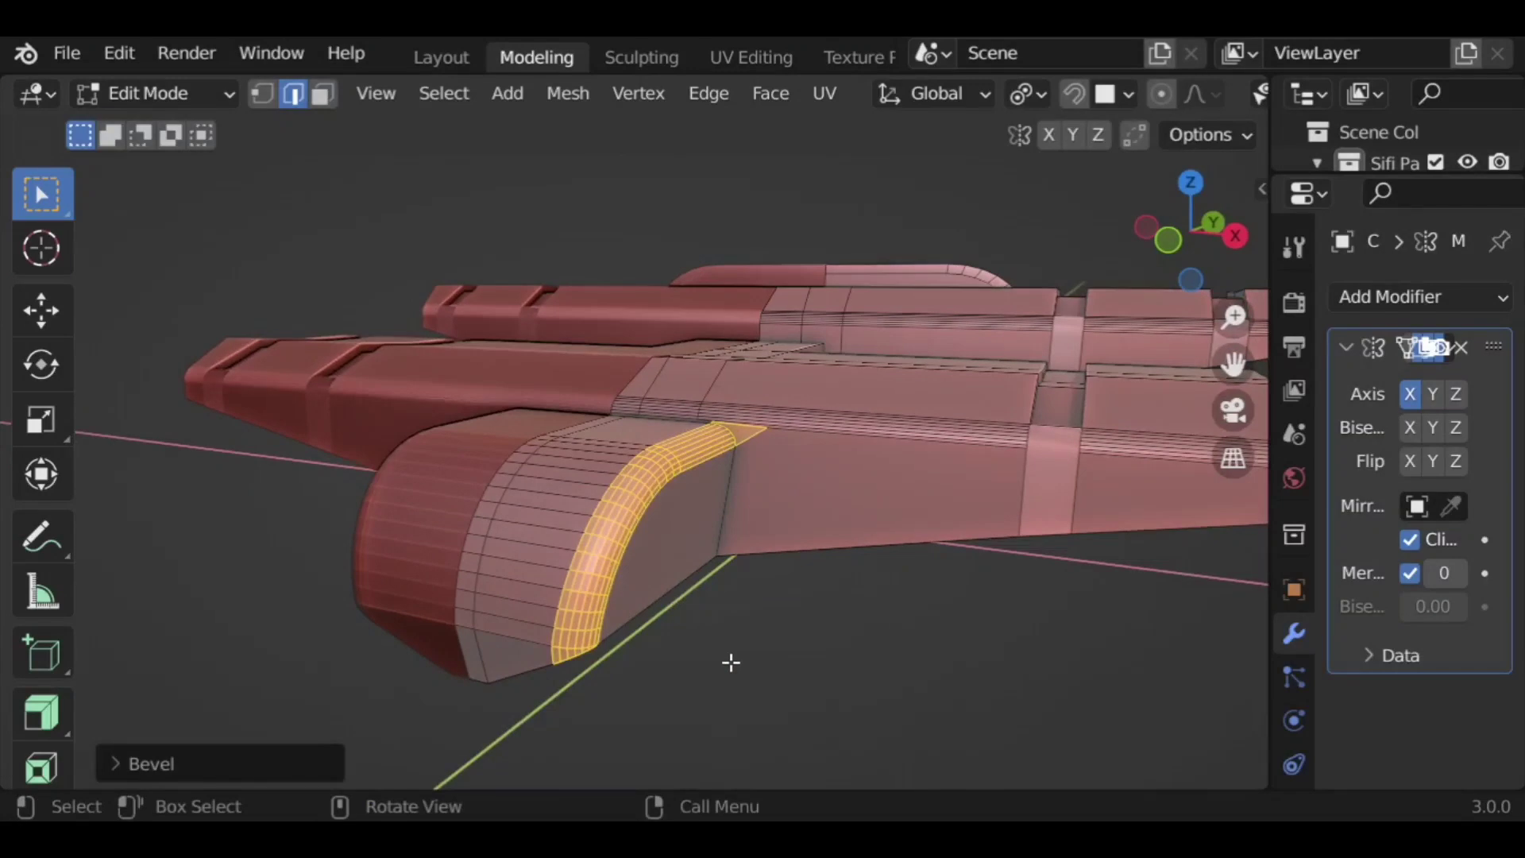
{"action": "key", "text": "ctrl+z"}
Step: Bevel the front block's curved side edge about 0.16 m with 2 segments
{"action": "key", "text": "ctrl+b"}
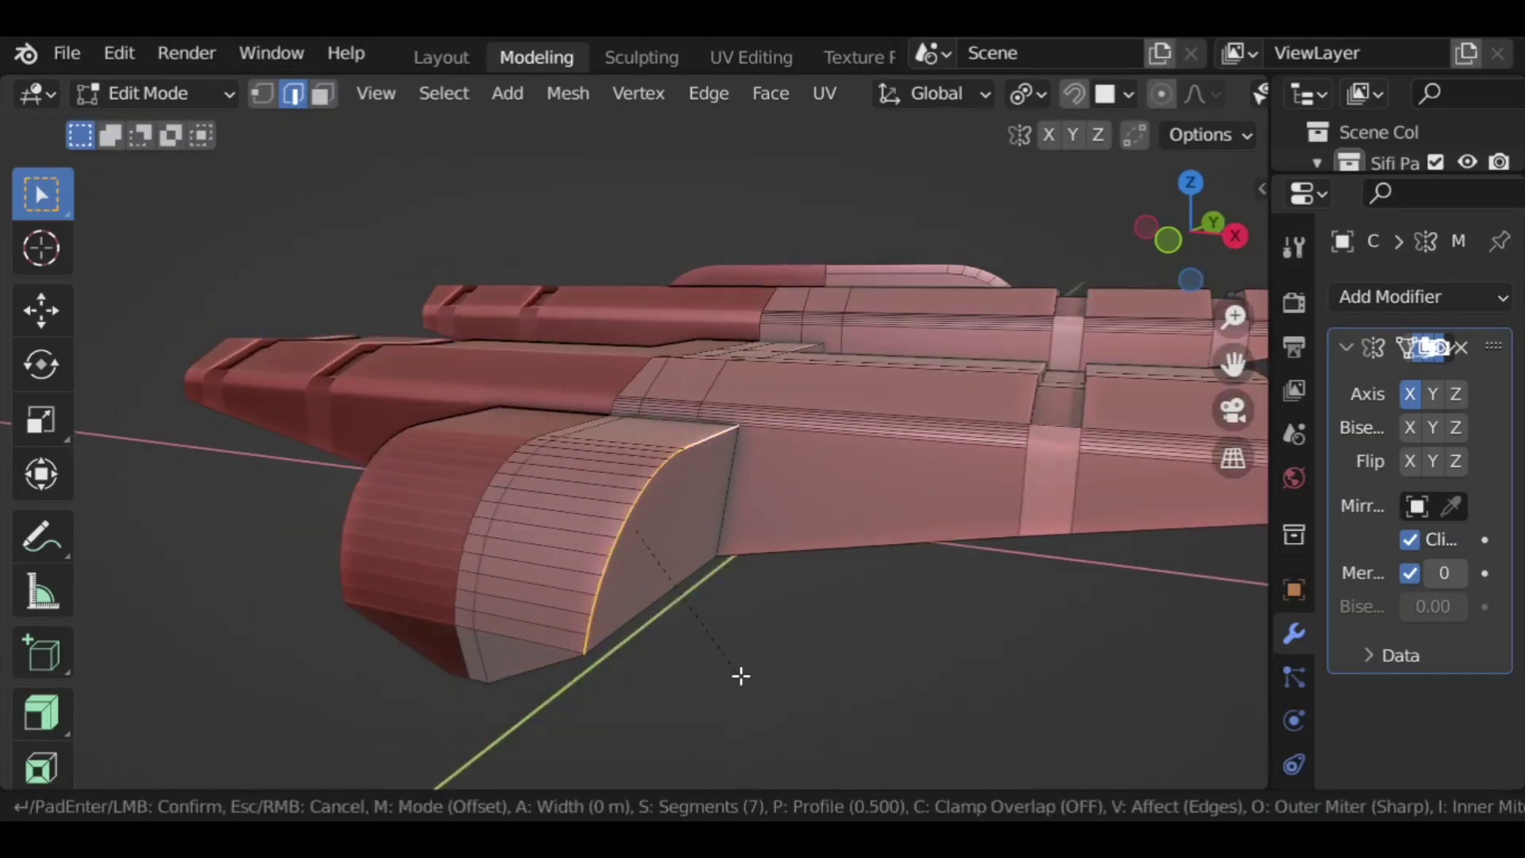
{"action": "scroll", "coordinate": [755, 682], "scroll_direction": "down", "scroll_amount": 4}
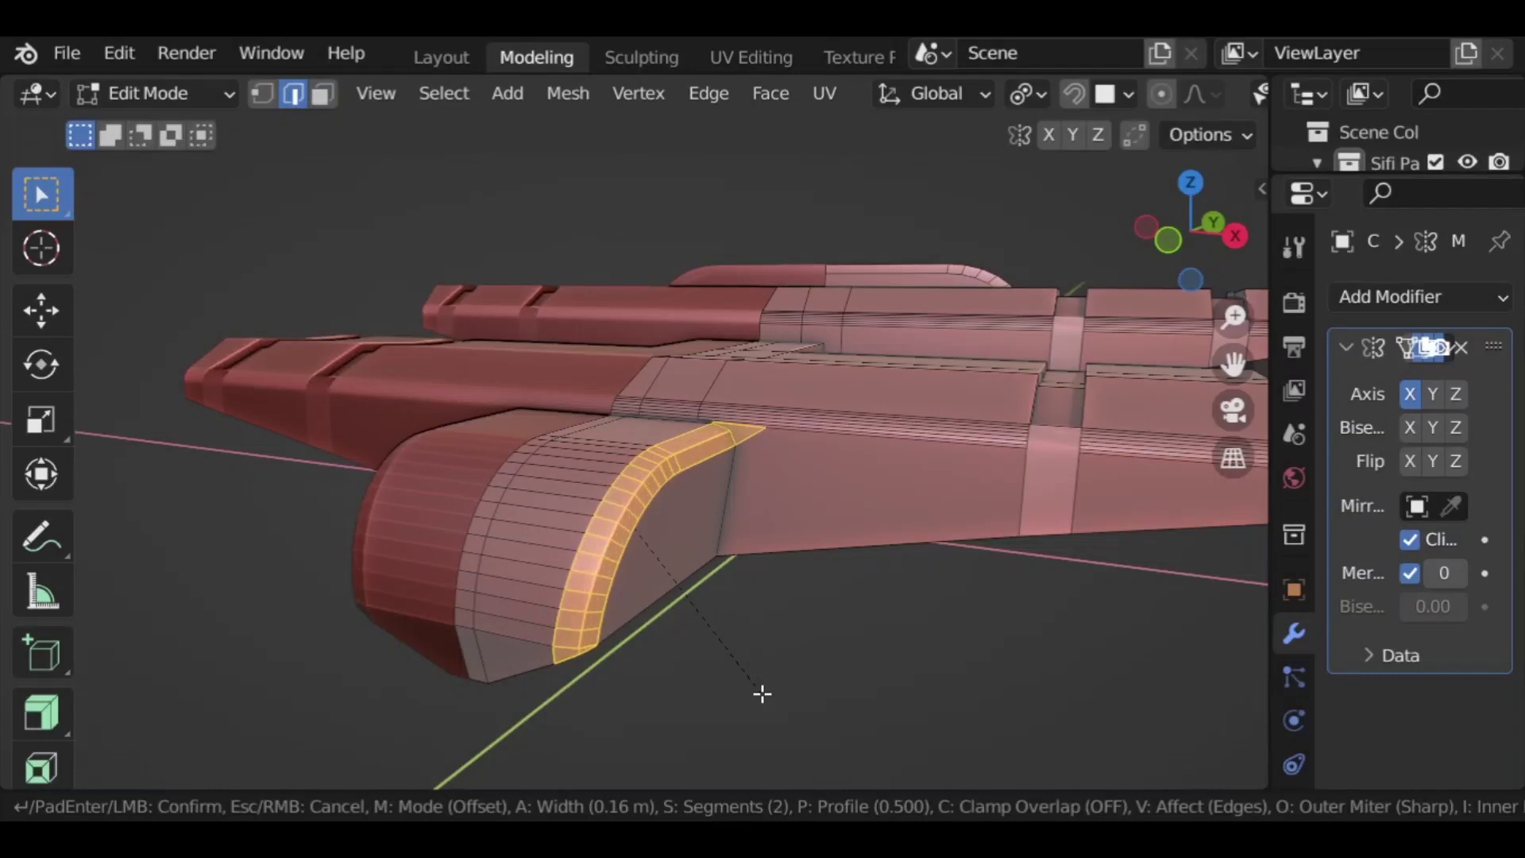
{"action": "left_click", "coordinate": [761, 693]}
Step: Try bevelling the upper side edges of the two connecting pieces behind the arms about 0.115 m with 2 segments
{"action": "mouse_move", "coordinate": [736, 711]}
{"action": "middle_mouse_down"}
{"action": "mouse_move", "coordinate": [884, 707]}
{"action": "mouse_move", "coordinate": [803, 722]}
{"action": "mouse_move", "coordinate": [868, 684]}
{"action": "mouse_move", "coordinate": [837, 678]}
{"action": "mouse_move", "coordinate": [820, 641]}
{"action": "mouse_move", "coordinate": [728, 698]}
{"action": "middle_mouse_up"}
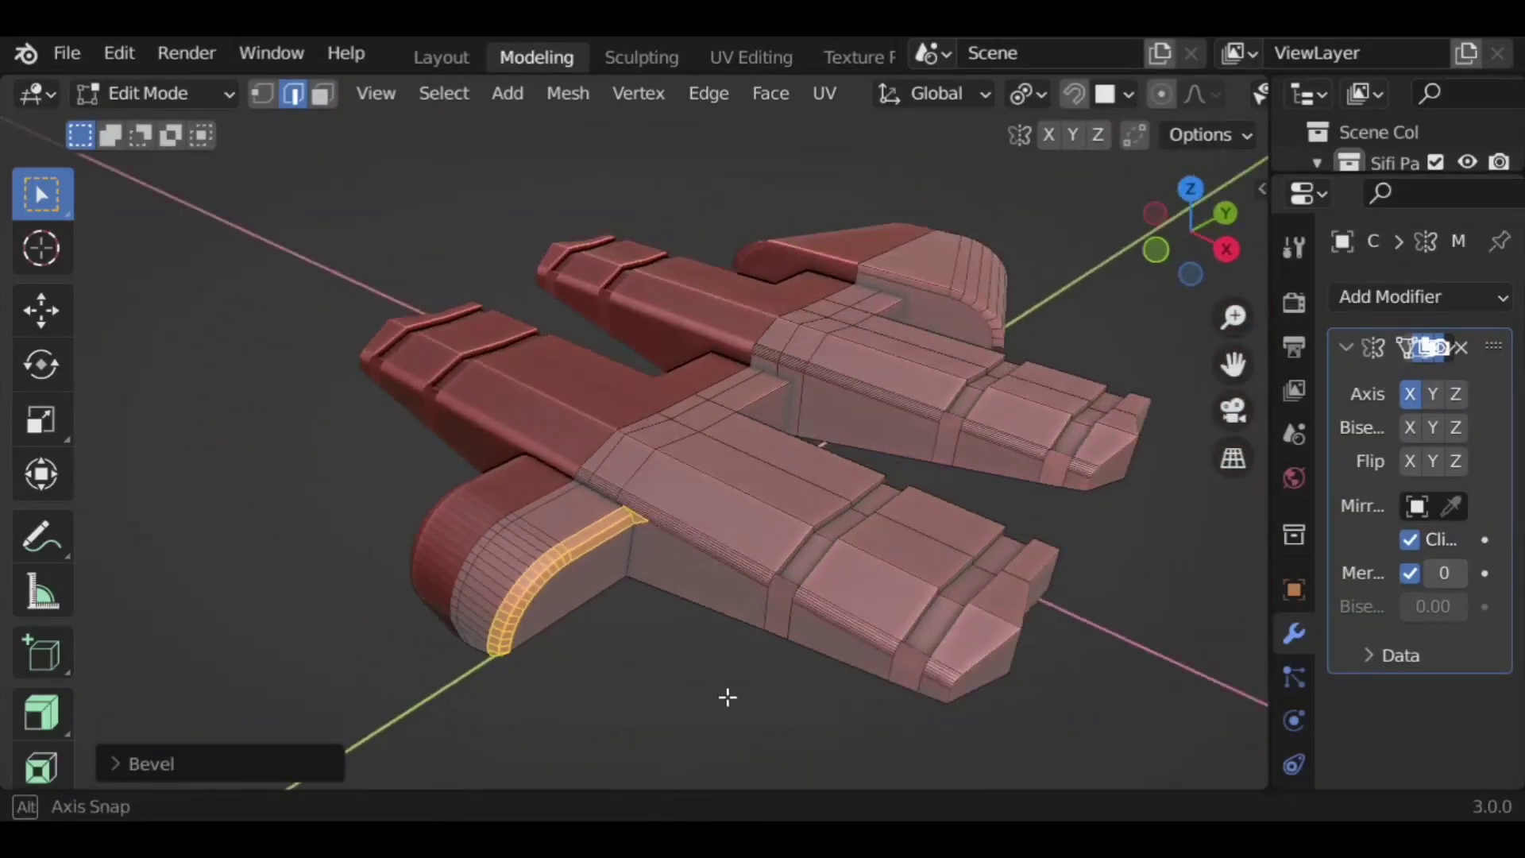
{"action": "scroll", "coordinate": [728, 697], "scroll_direction": "up", "scroll_amount": 2}
{"action": "left_click", "coordinate": [793, 398]}
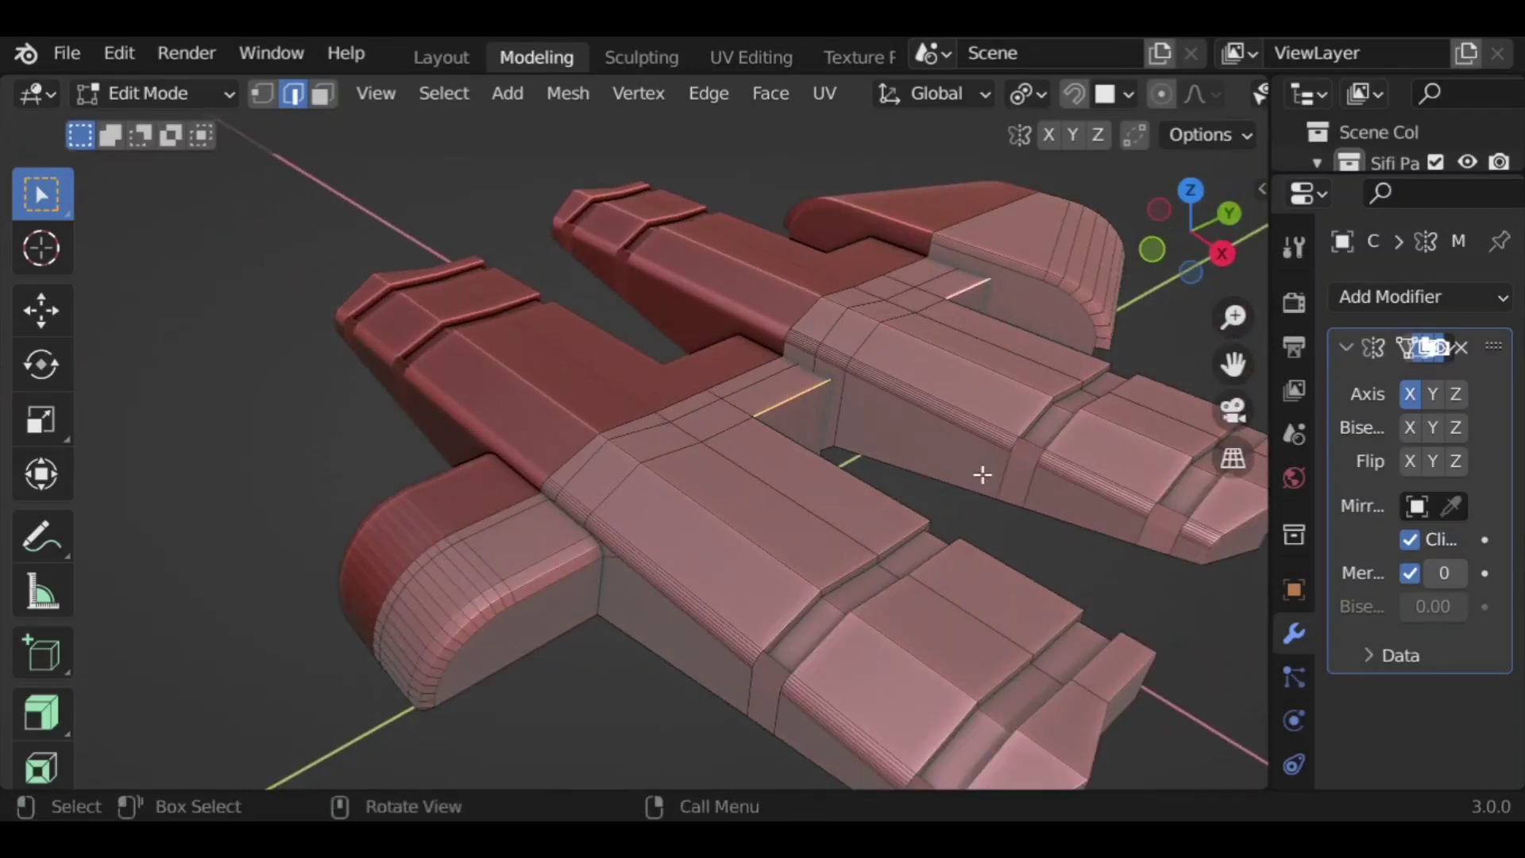
{"action": "key", "text": "ctrl+b"}
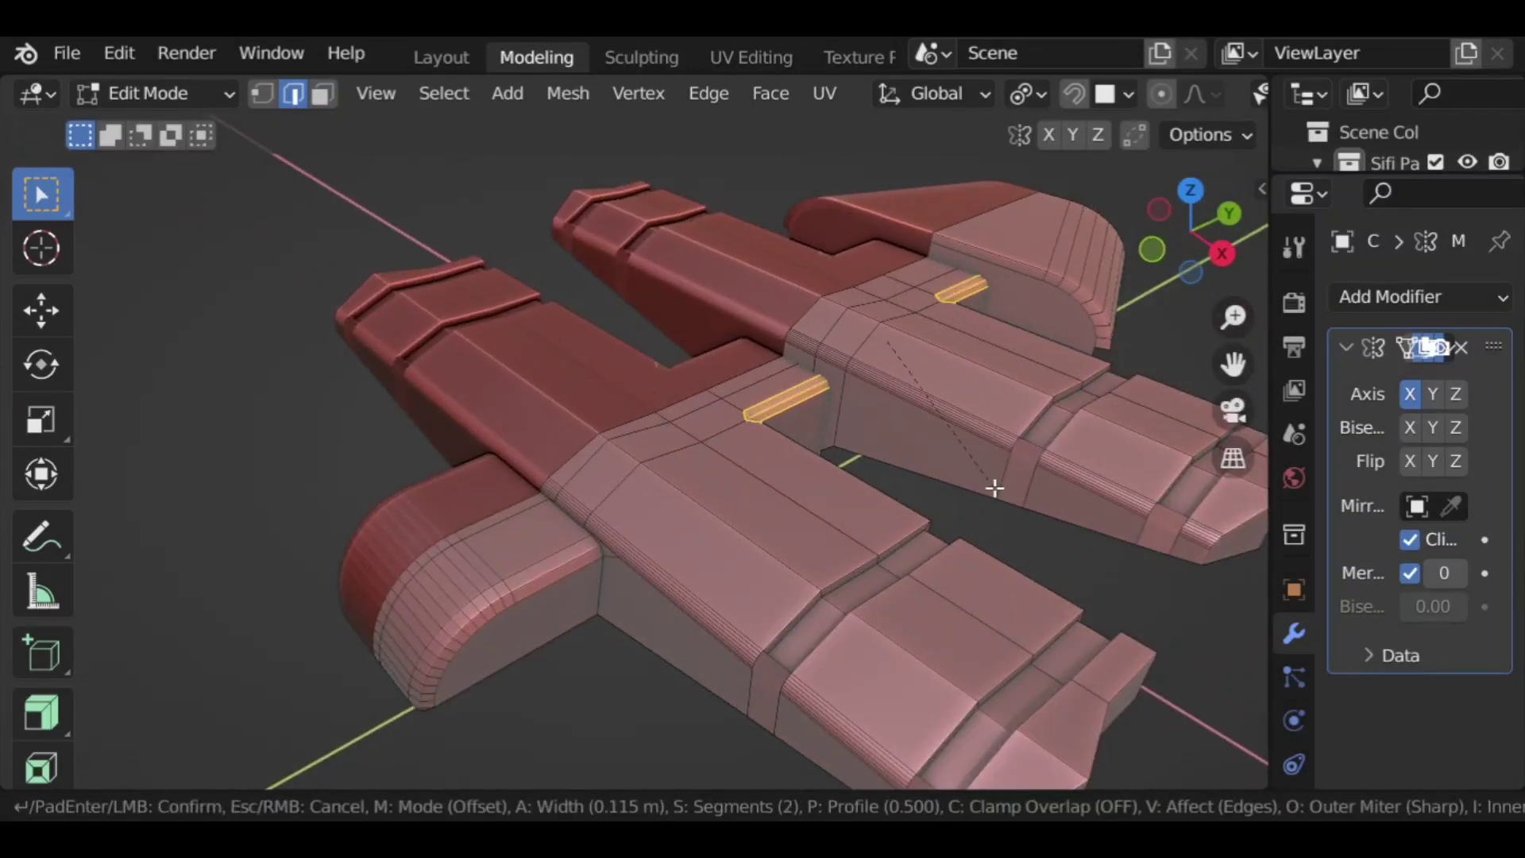
{"action": "left_click", "coordinate": [1000, 495]}
{"action": "middle_click_drag", "start_coordinate": [865, 503], "coordinate": [599, 441]}
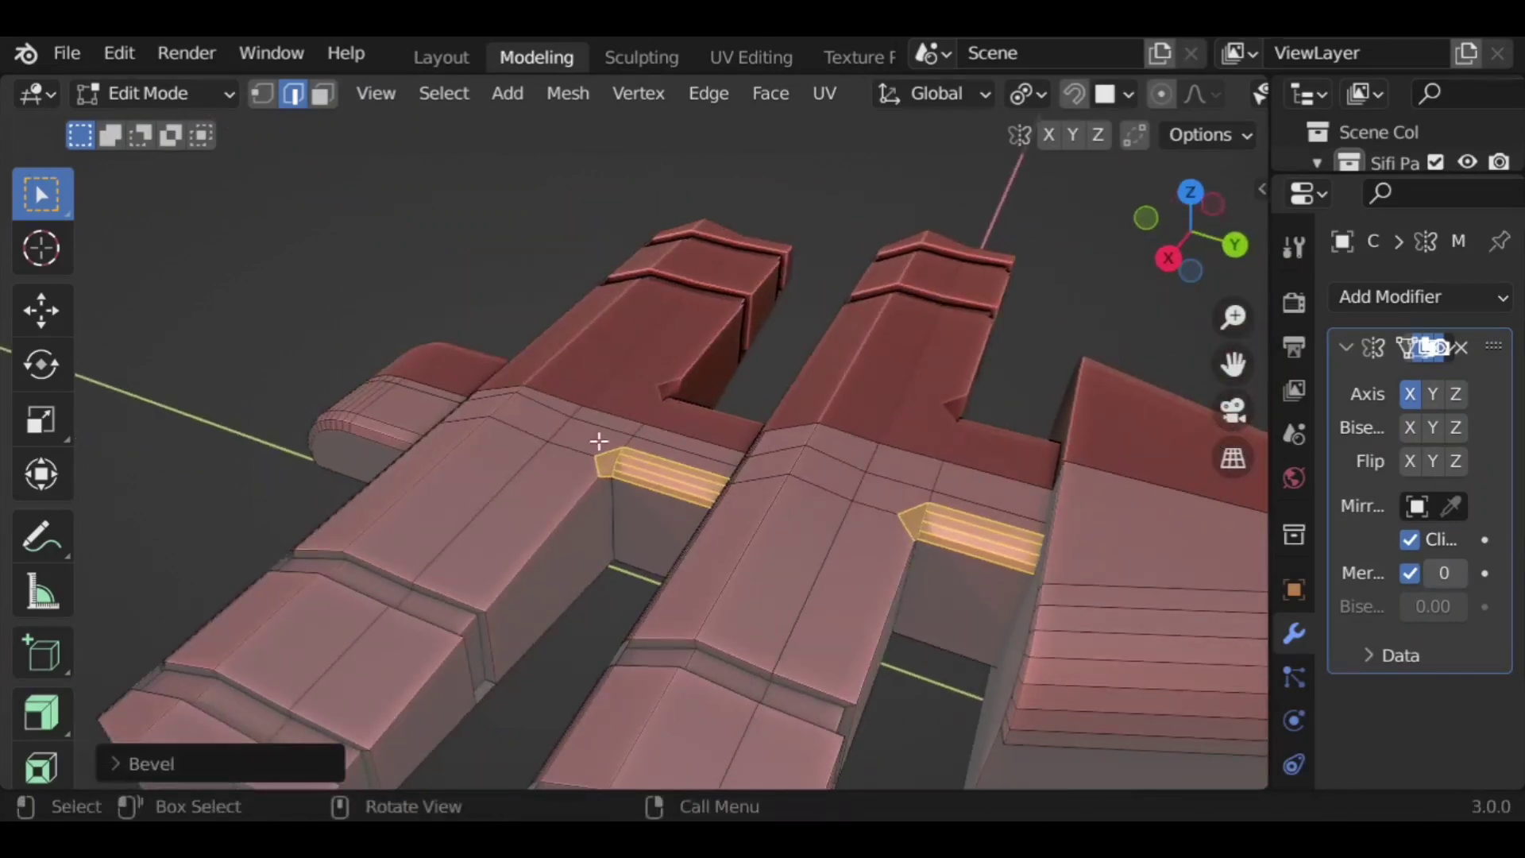
{"action": "key", "text": "ctrl+z"}
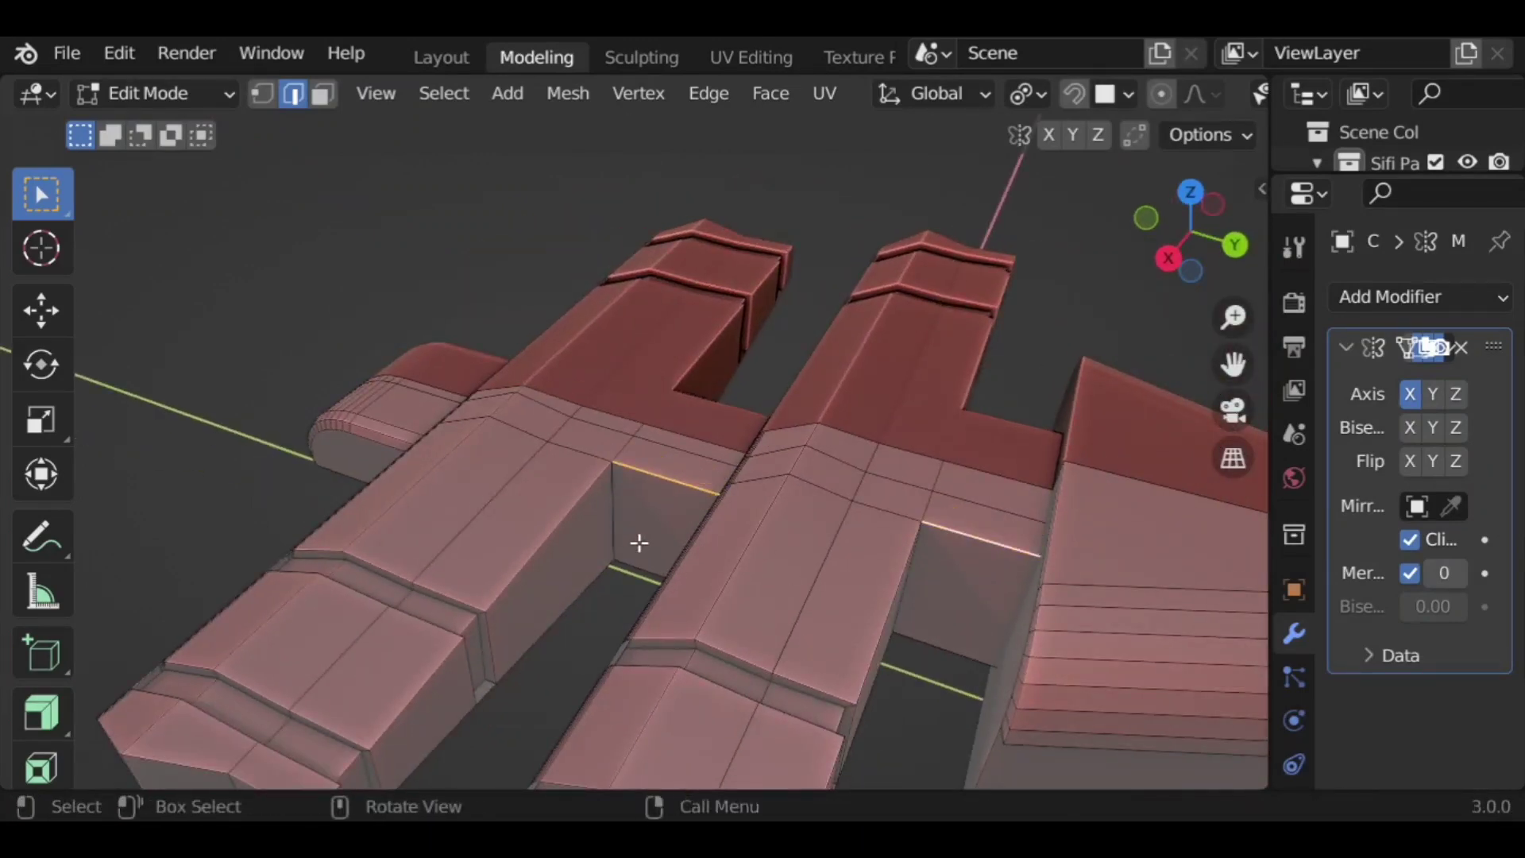
Step: Try bevelling the connecting pieces' upper side edges about 0.11 m with 5 segments
{"action": "middle_click_drag", "start_coordinate": [638, 535], "coordinate": [893, 529]}
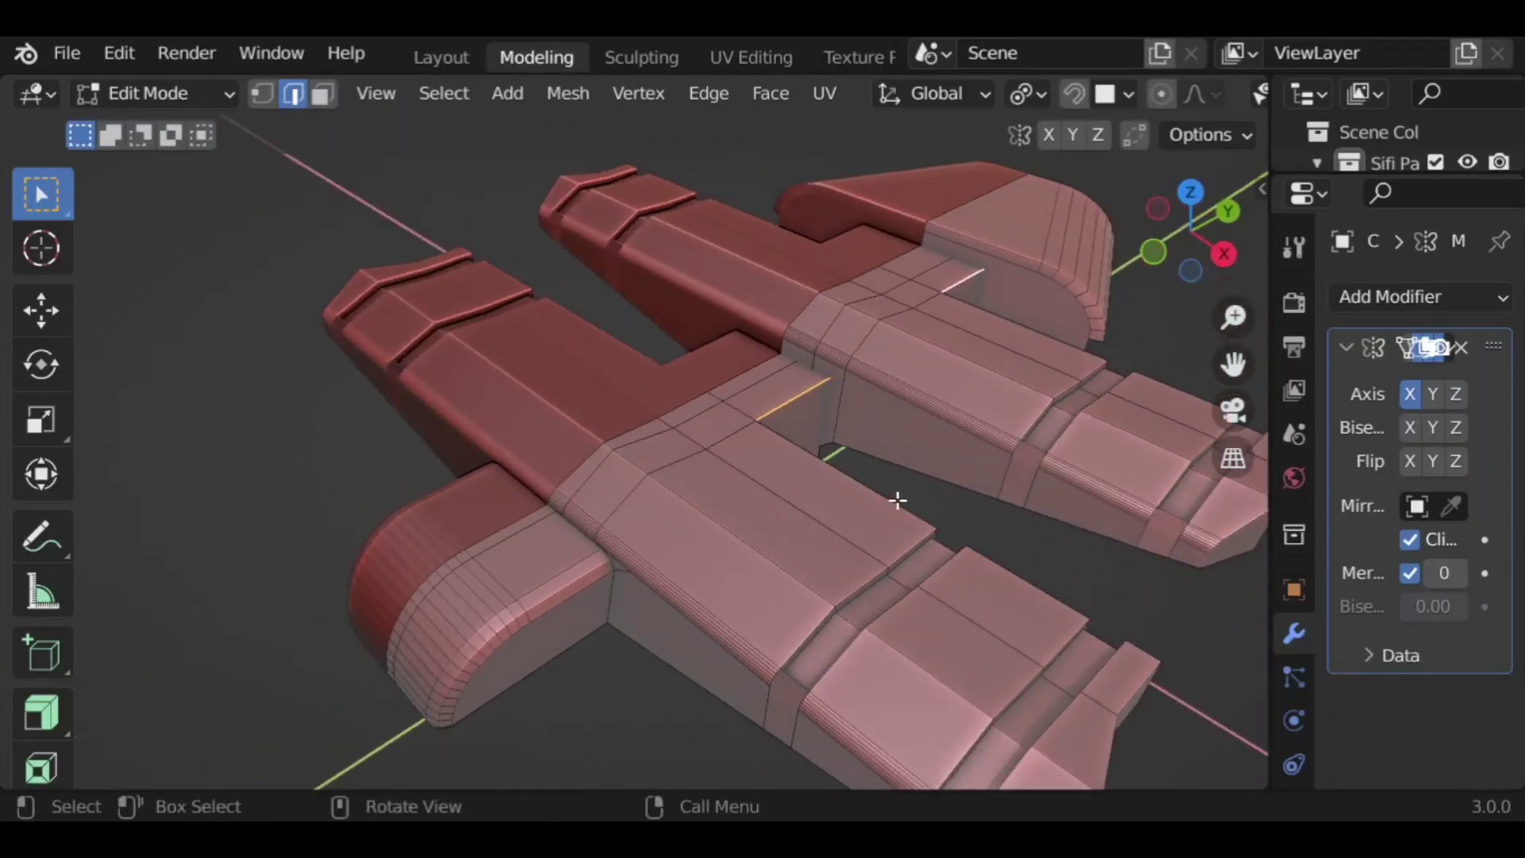
{"action": "key", "text": "ctrl+b"}
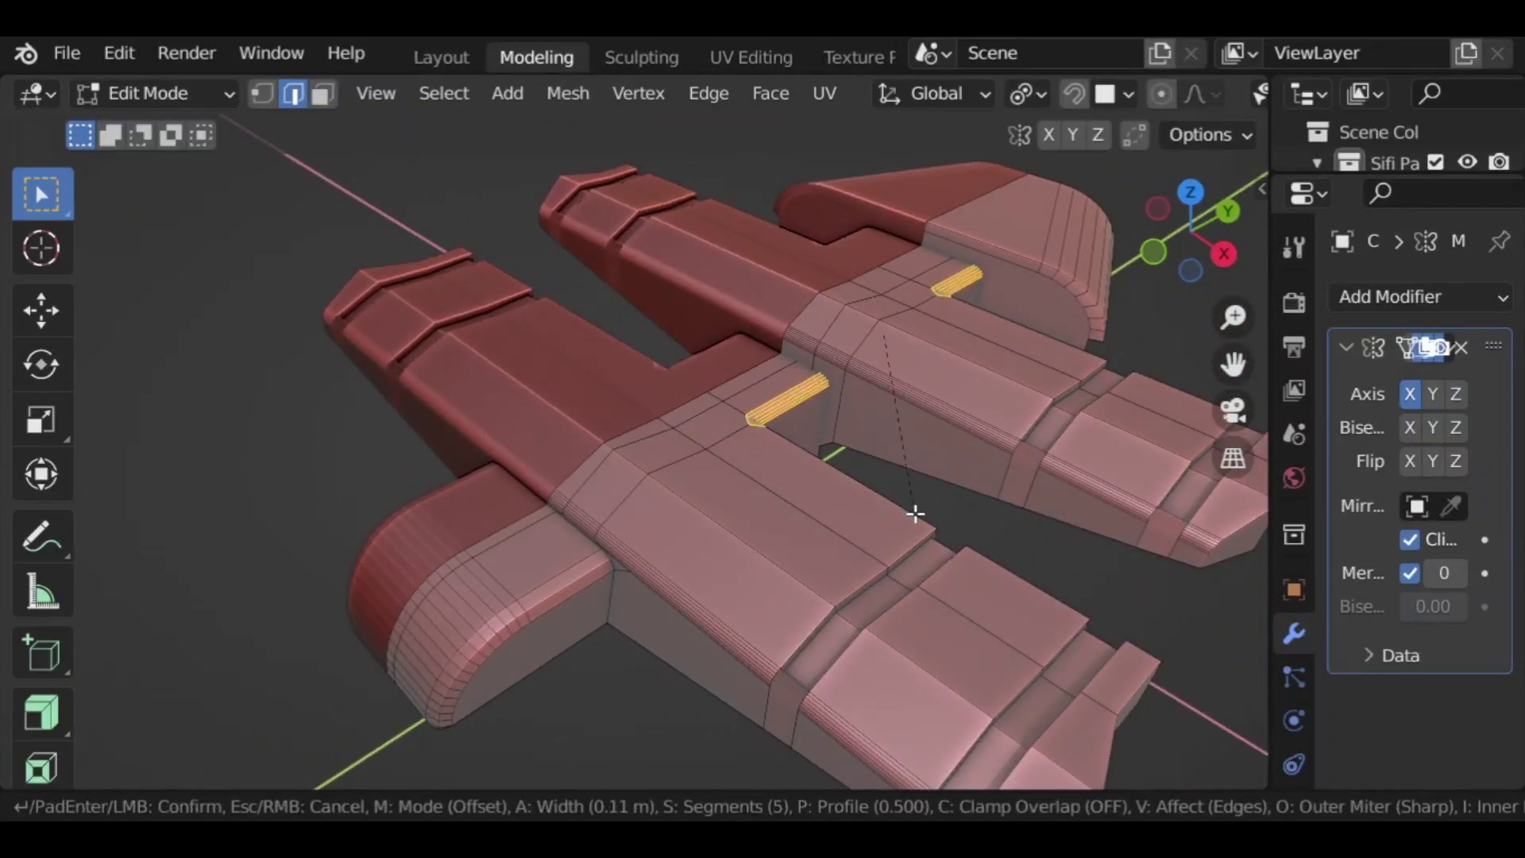
{"action": "left_click", "coordinate": [945, 493]}
{"action": "middle_click_drag", "start_coordinate": [950, 487], "coordinate": [790, 607]}
Step: Move the crosswise edge on the larger arm's top, near the centre, about 0.468 m outward along global X
{"action": "left_click", "coordinate": [956, 660]}
{"action": "middle_click_drag", "start_coordinate": [1018, 650], "coordinate": [733, 494]}
{"action": "middle_click_drag", "start_coordinate": [501, 508], "coordinate": [696, 554]}
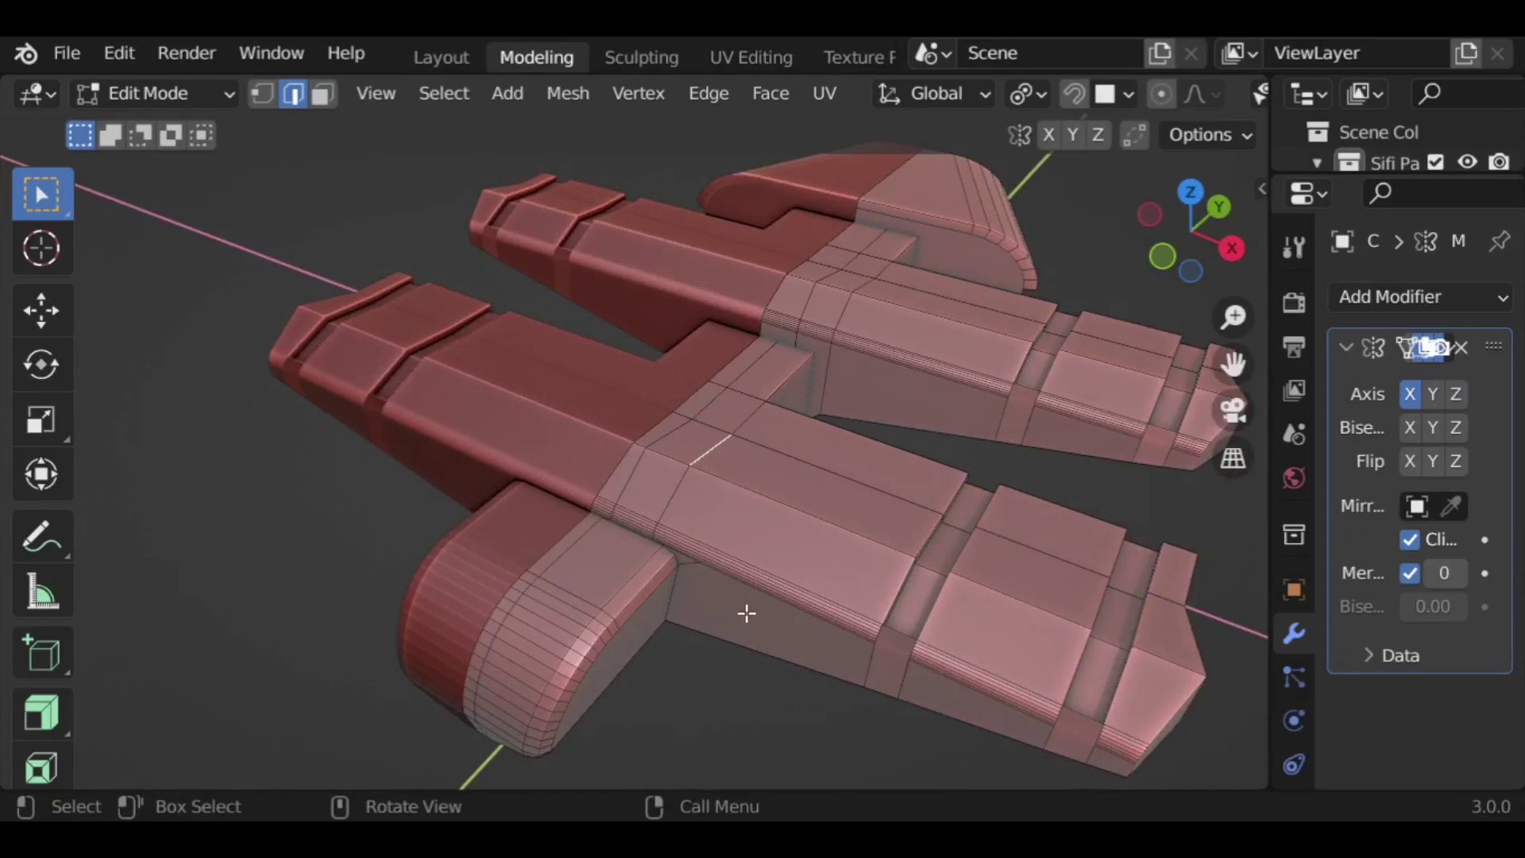
{"action": "key", "text": "g"}
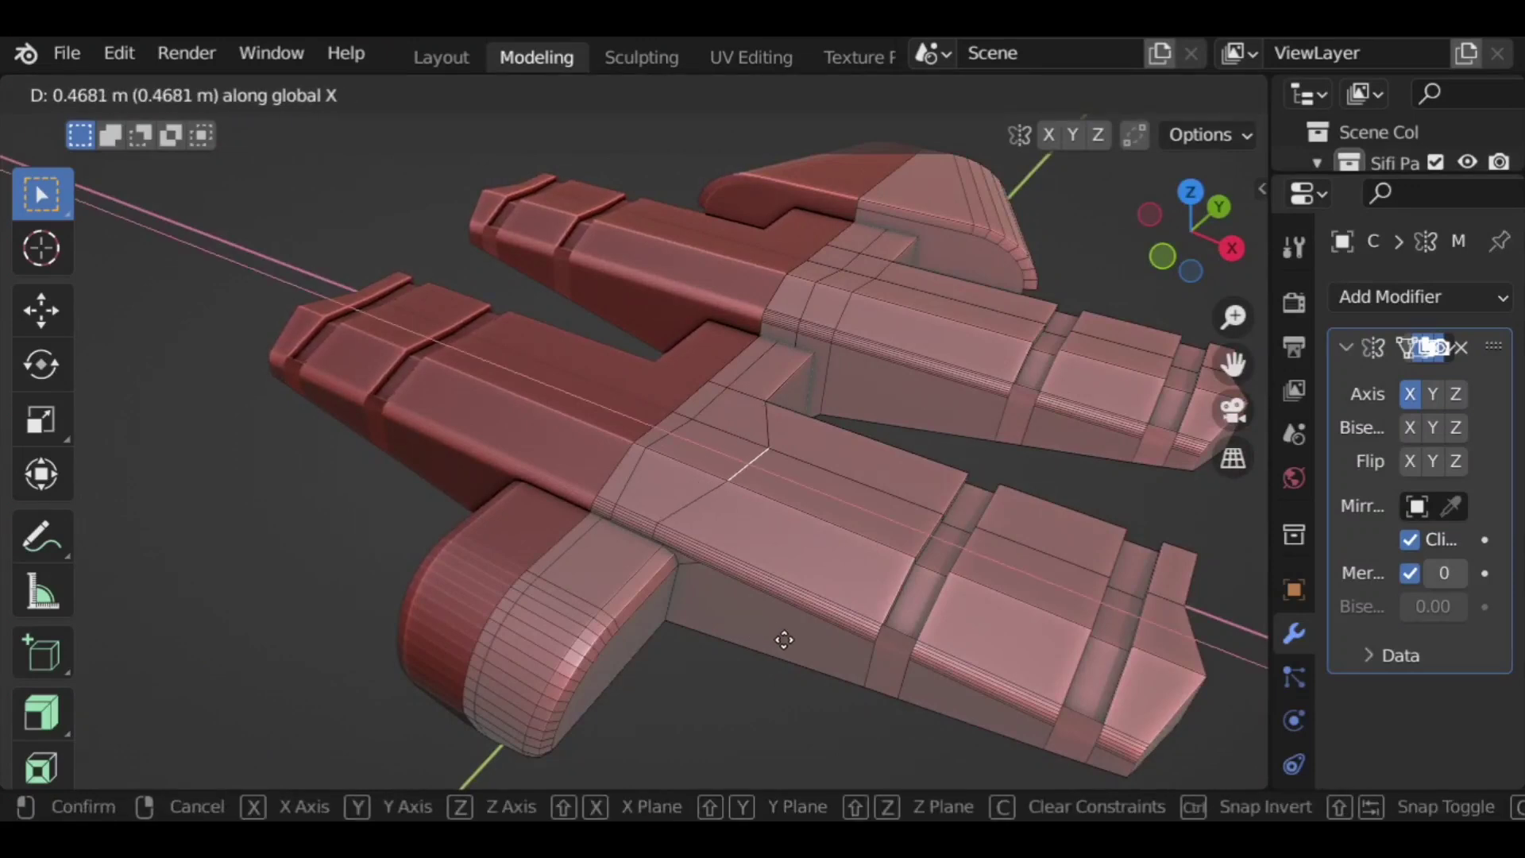
{"action": "left_click", "coordinate": [783, 637]}
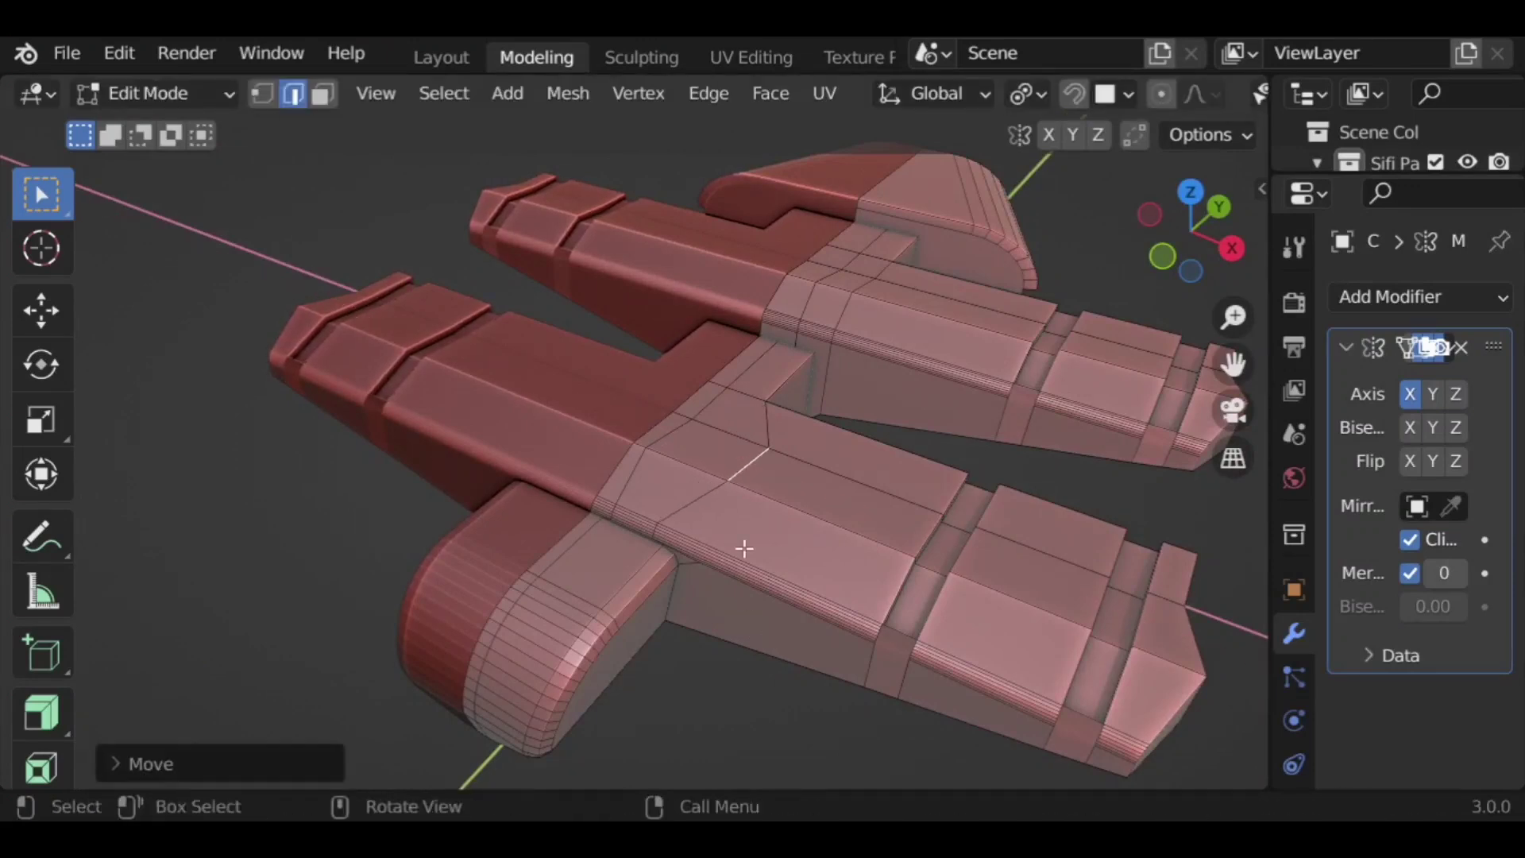
Step: Try bevelling the moved edge and its adjoining top edges on the larger arm about 0.01 m with 1 segment
{"action": "left_click", "coordinate": [693, 502], "text": "shift"}
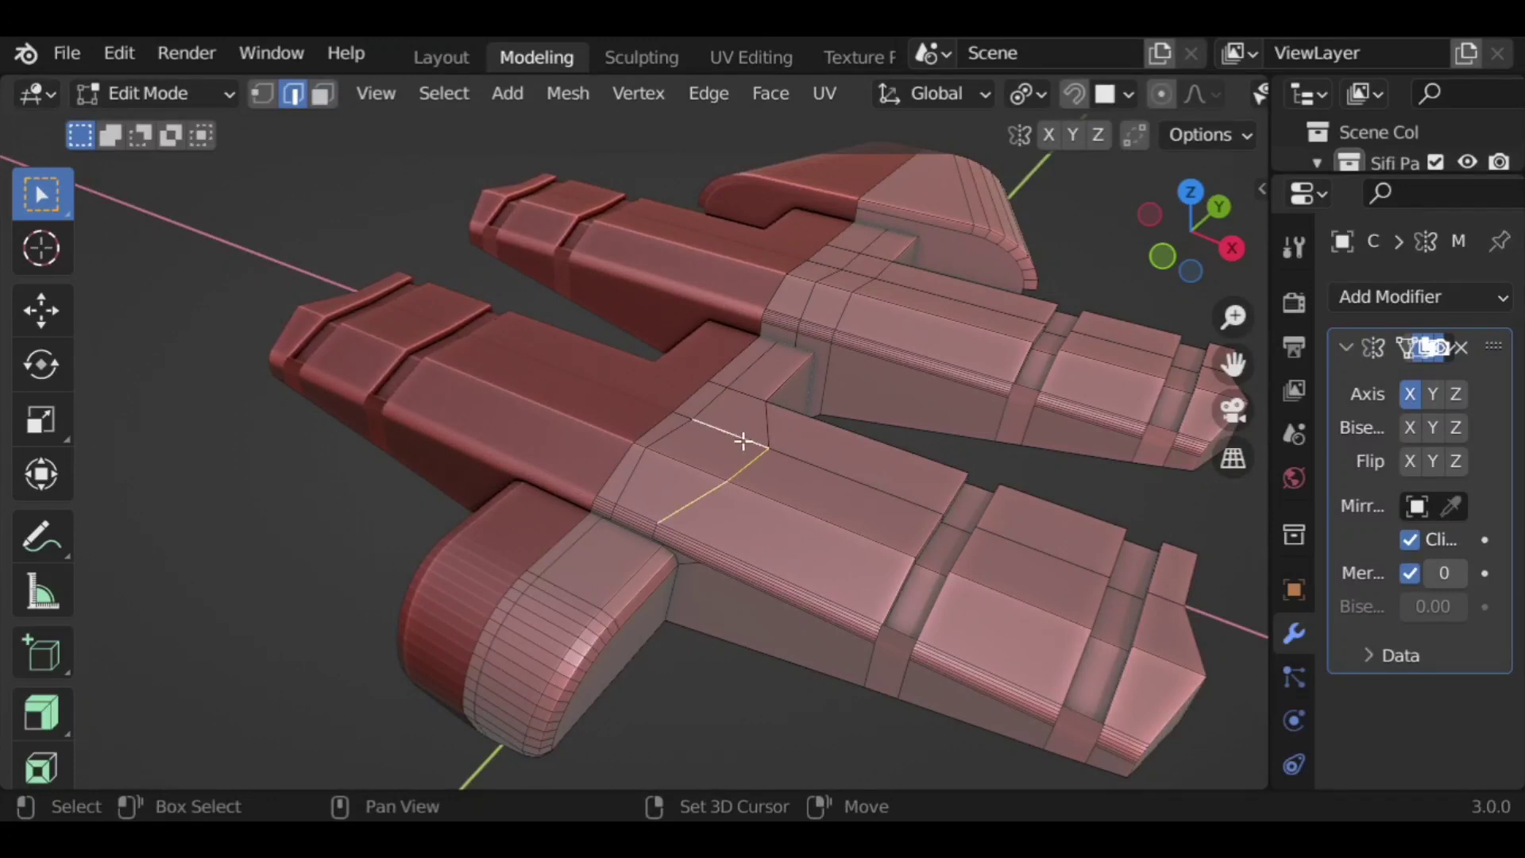
{"action": "key", "text": "ctrl+b"}
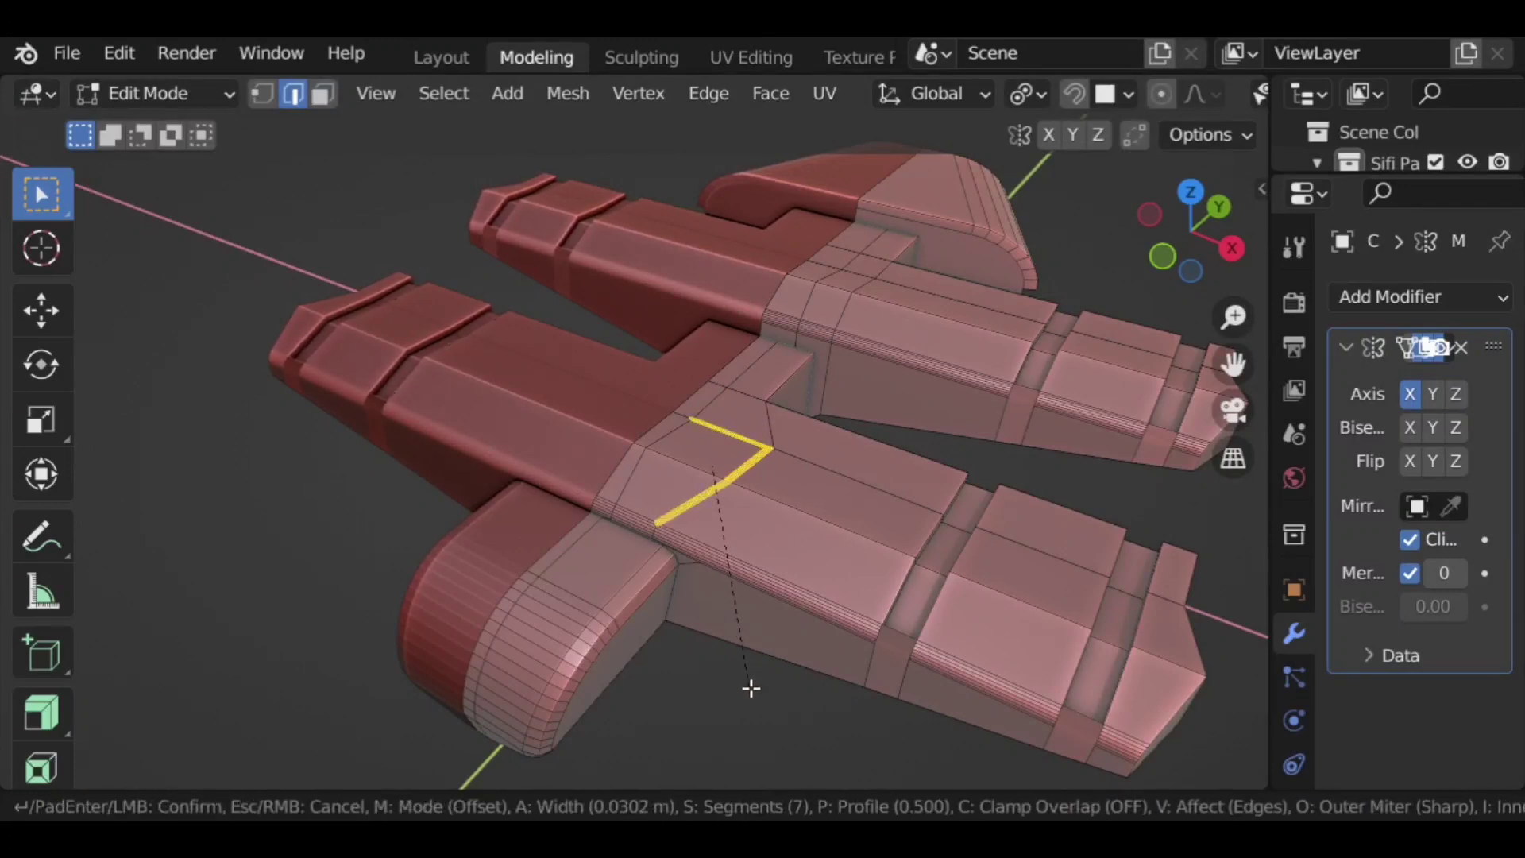
{"action": "scroll", "coordinate": [750, 687], "scroll_direction": "down", "scroll_amount": 2}
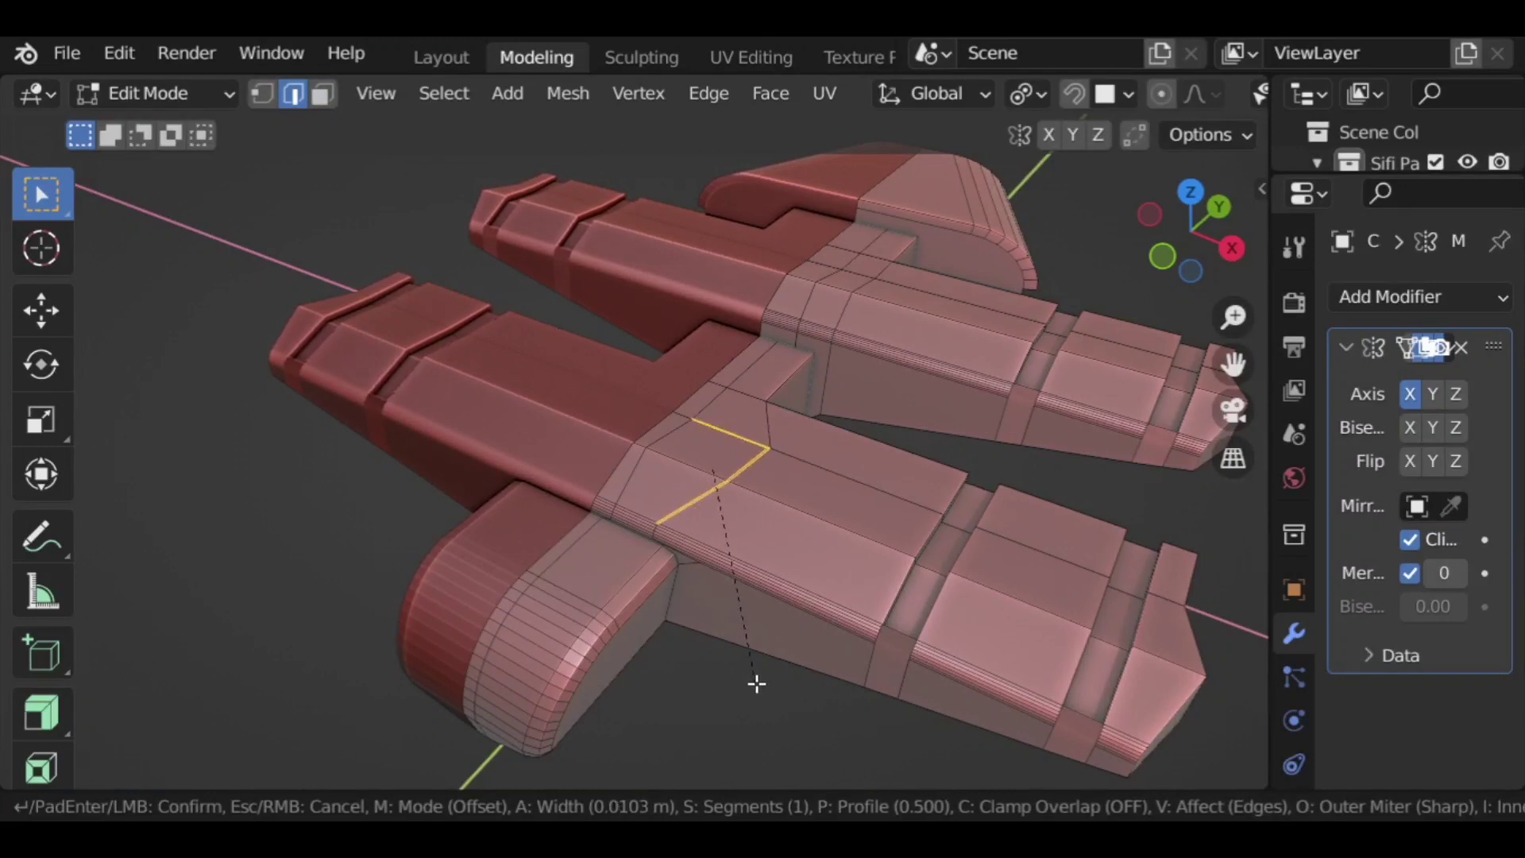
{"action": "left_click", "coordinate": [756, 683]}
Step: Try extruding the narrow bevelled strip inward with Extrude Region and Shrink/Fatten to form a panel groove
{"action": "left_click", "coordinate": [42, 712]}
{"action": "scroll", "coordinate": [855, 477], "scroll_direction": "up", "scroll_amount": 3}
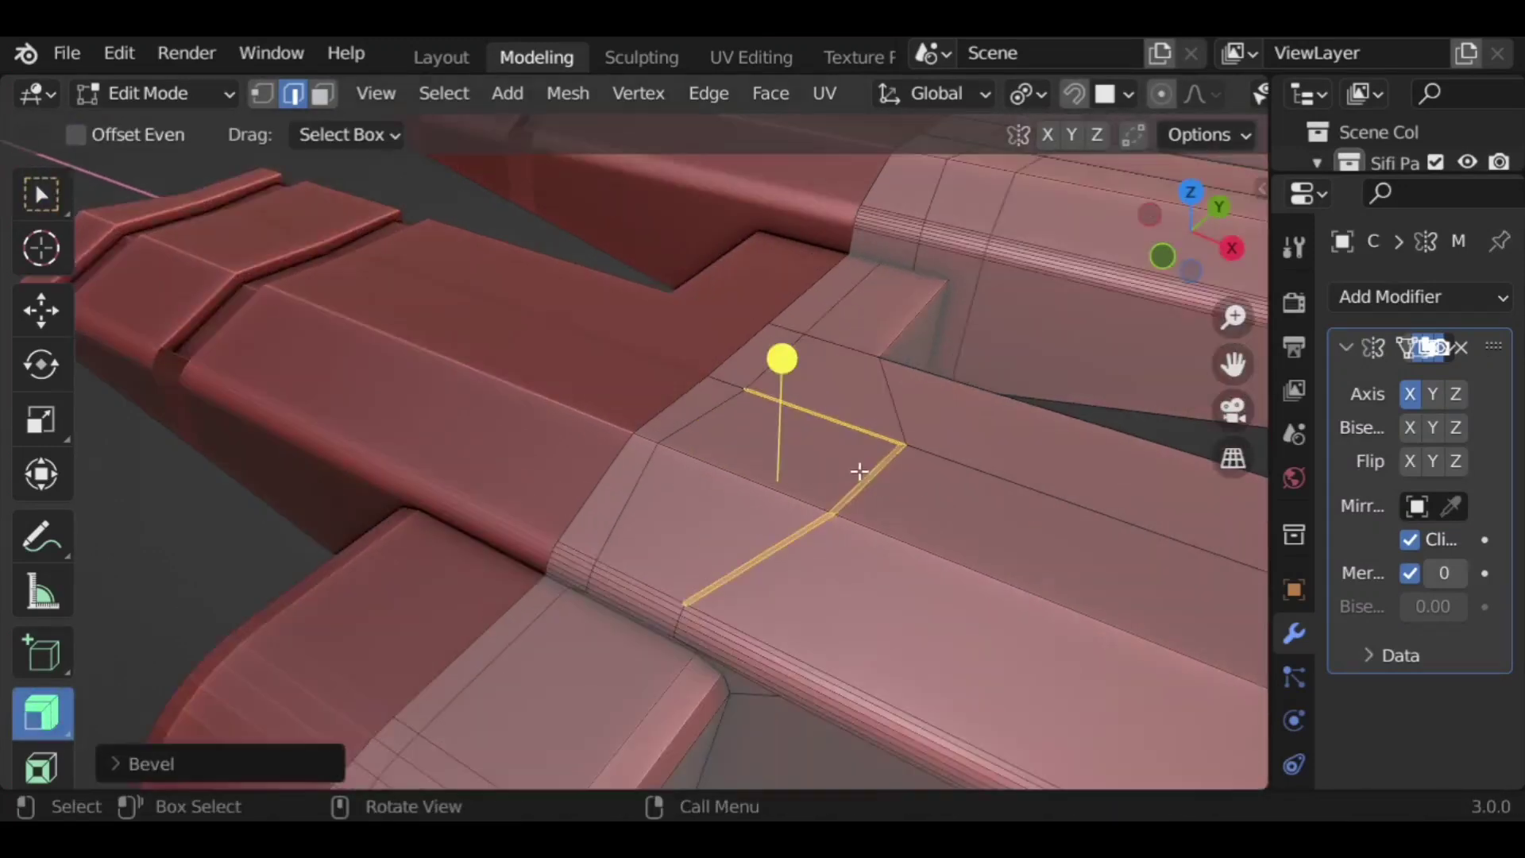
{"action": "middle_click_drag", "start_coordinate": [855, 476], "coordinate": [830, 364]}
{"action": "mouse_move", "coordinate": [830, 364]}
{"action": "left_mouse_down"}
{"action": "mouse_move", "coordinate": [834, 339]}
{"action": "mouse_move", "coordinate": [836, 386]}
{"action": "left_mouse_up"}
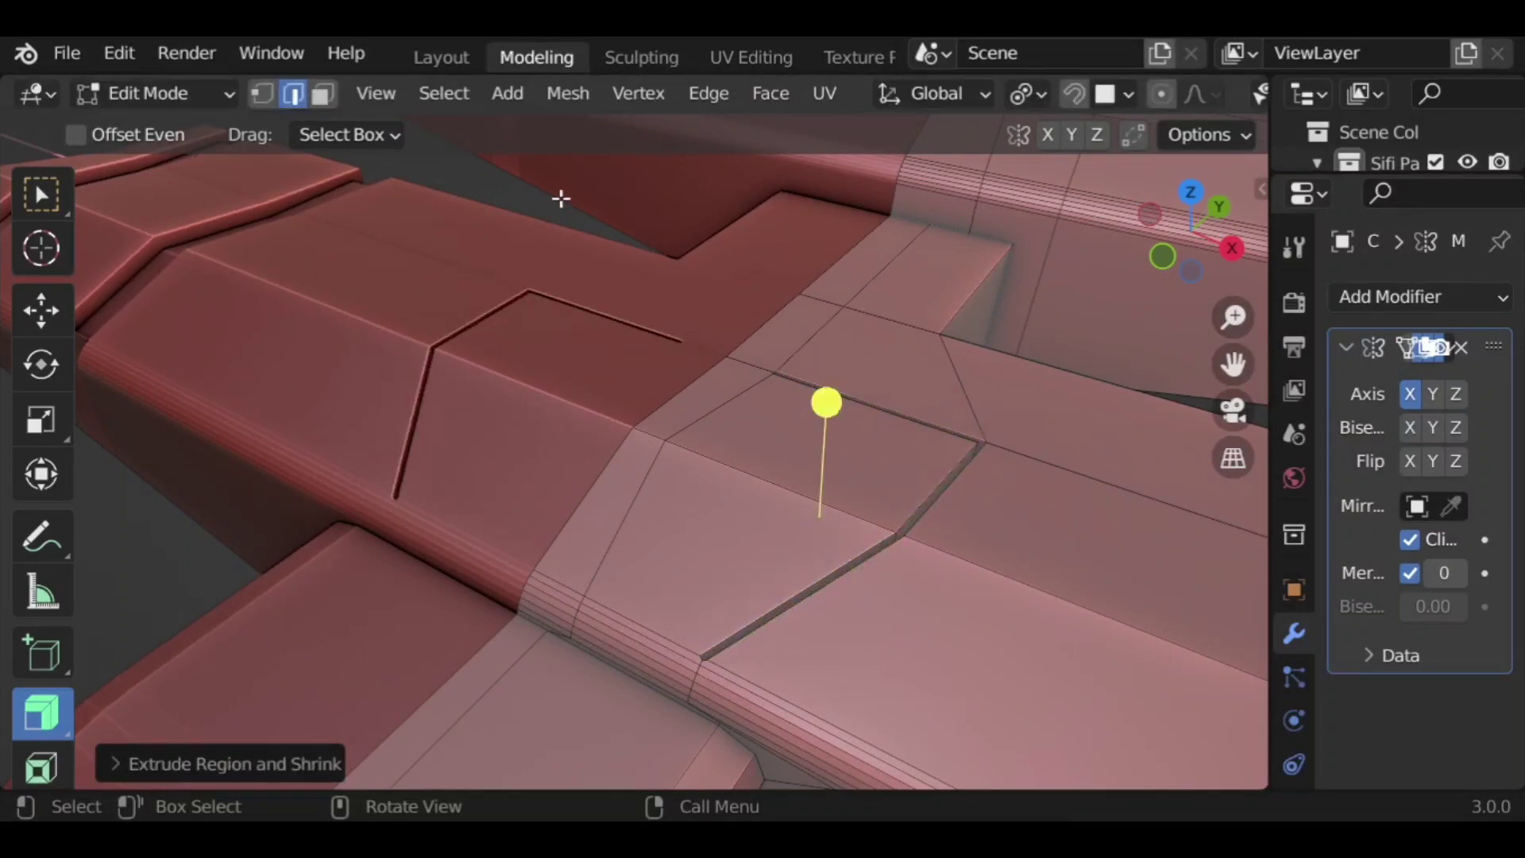
Step: Bevel the larger arm's angled edge path, extended to the mirror centre, about 0.012 m with 1 segment, and shrink it inward as a groove
{"action": "key", "text": "alt+a"}
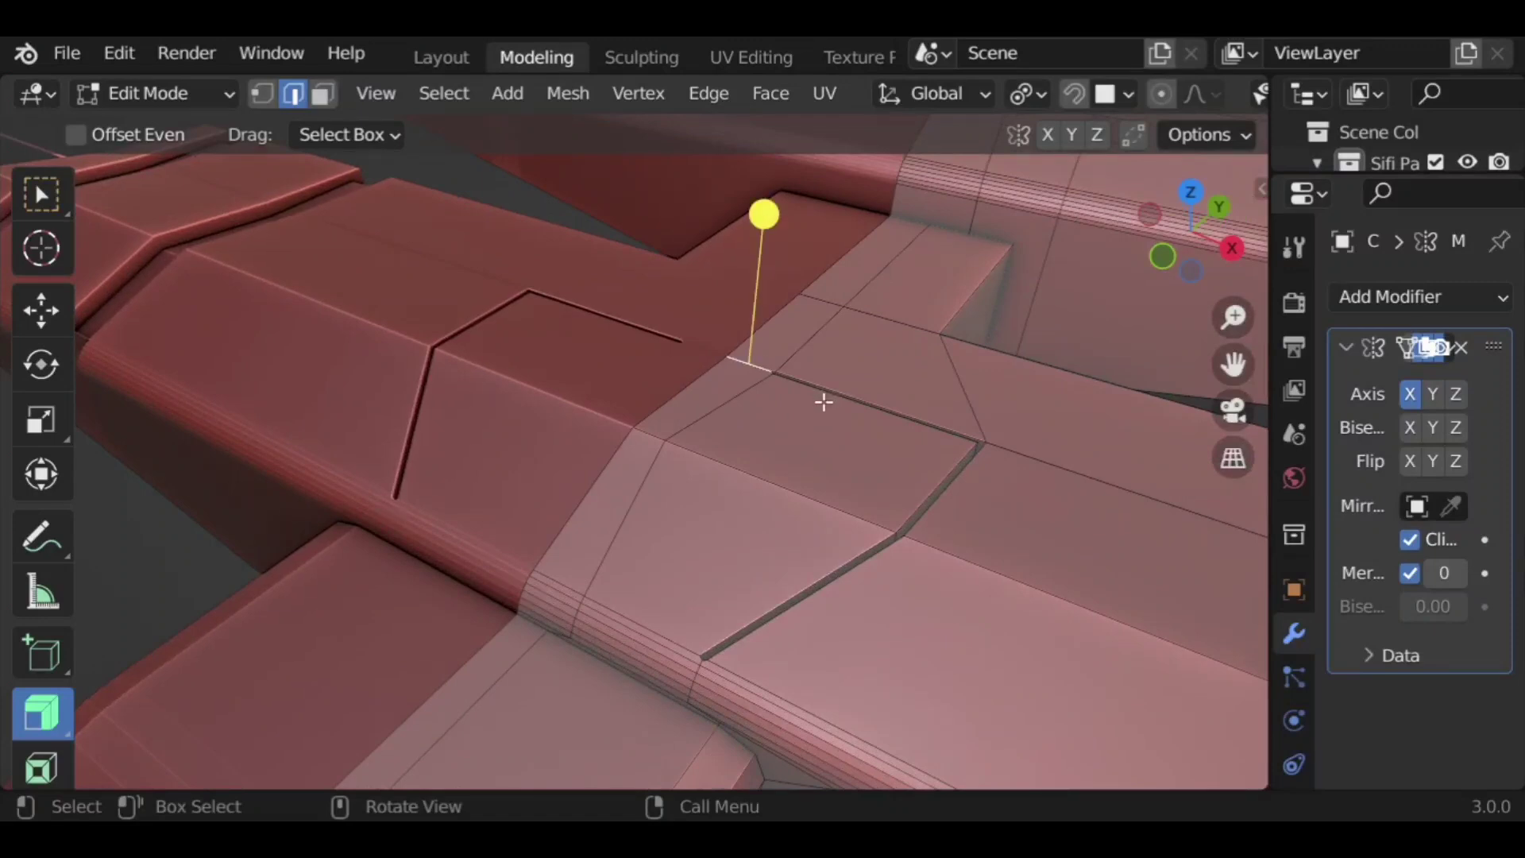
{"action": "left_click", "coordinate": [807, 389], "text": "alt"}
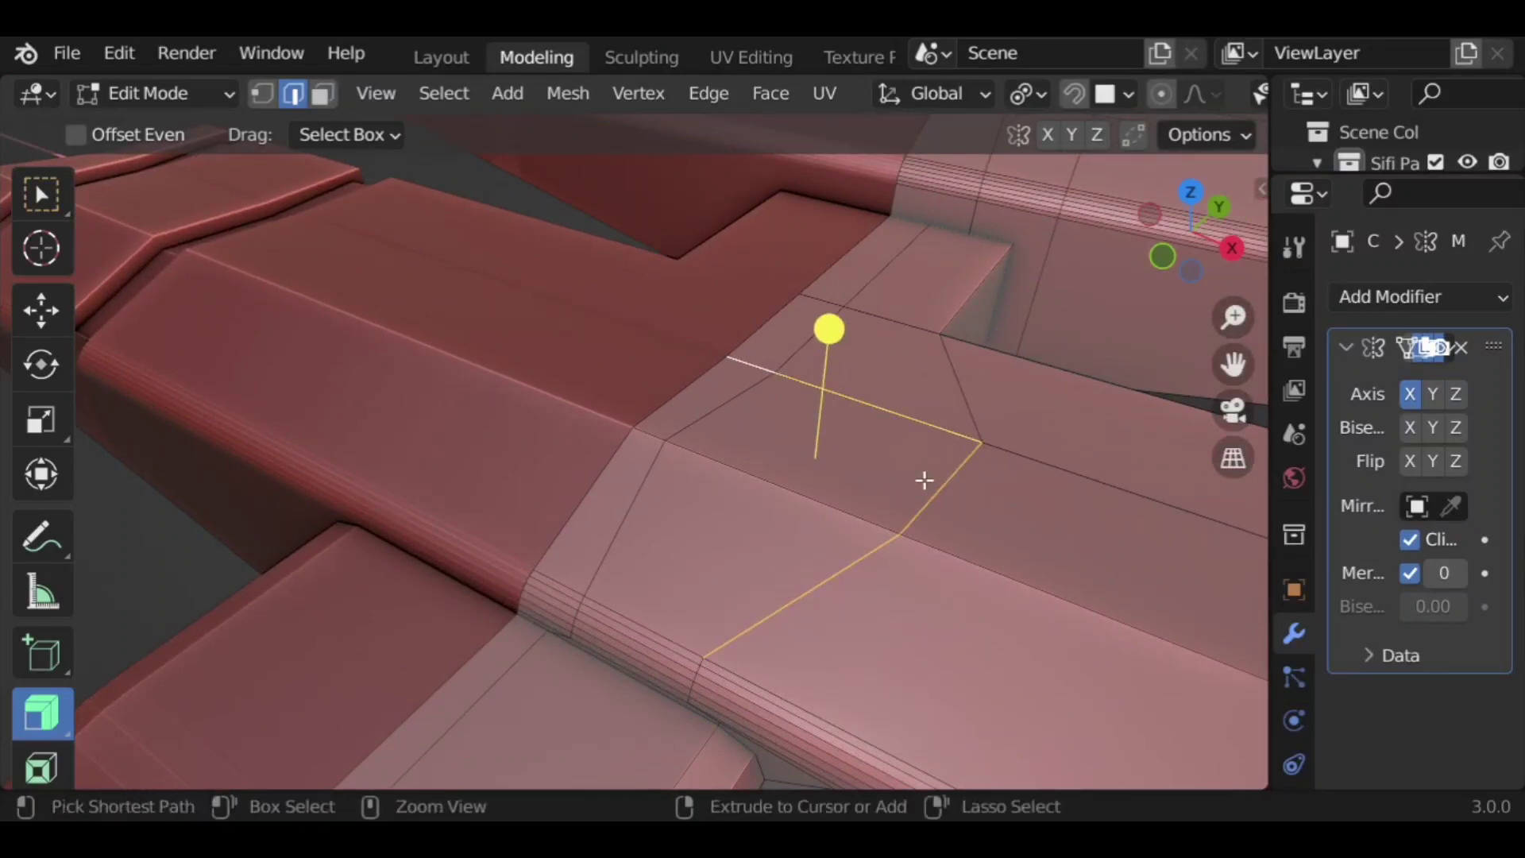
{"action": "key", "text": "ctrl+b"}
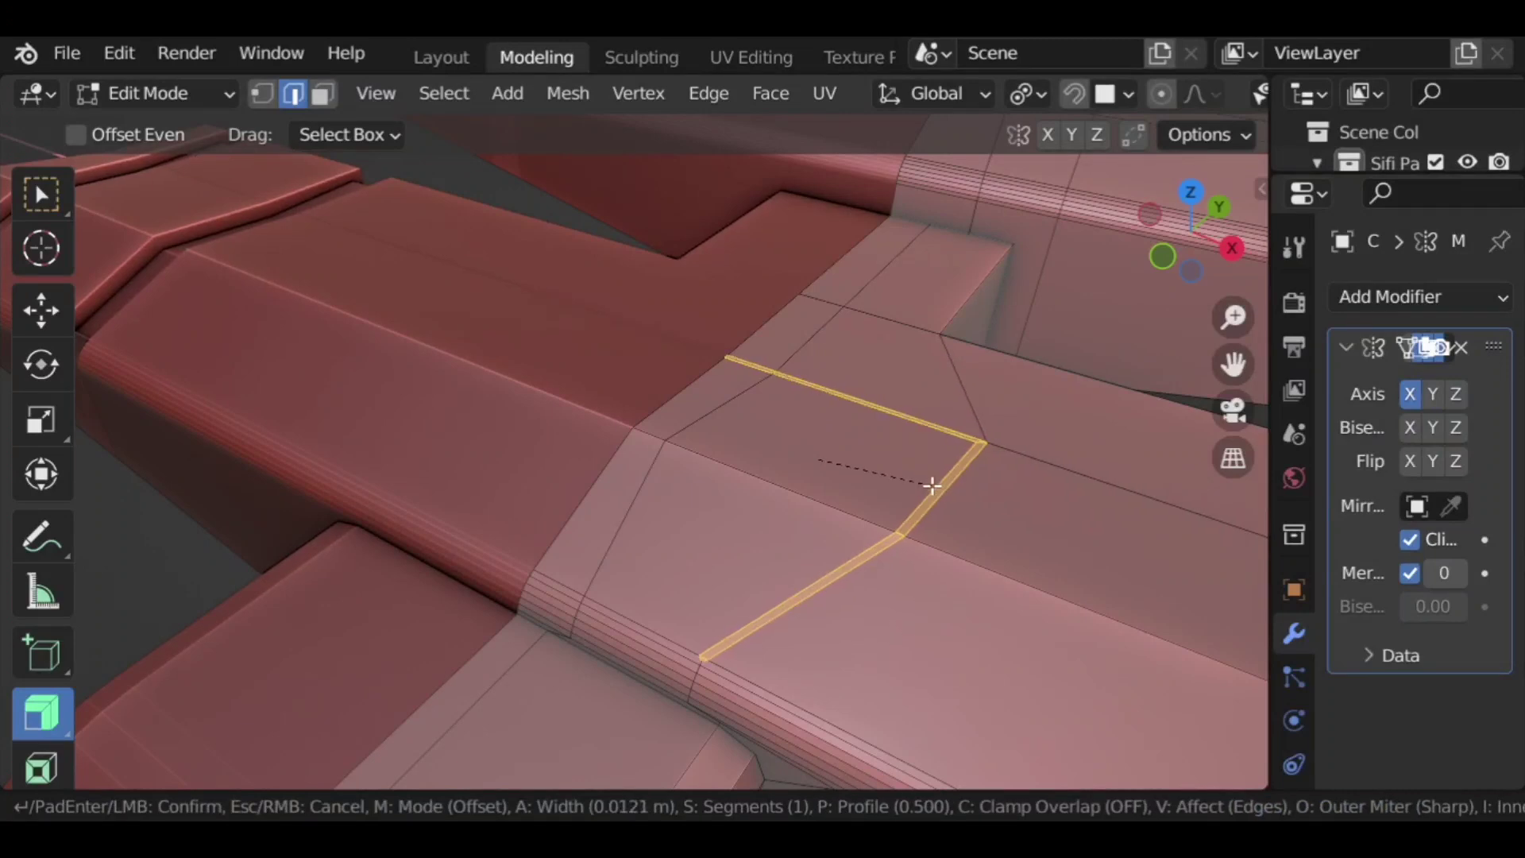
{"action": "left_click", "coordinate": [811, 350]}
{"action": "key", "text": "alt+s"}
{"action": "left_click", "coordinate": [813, 357]}
{"action": "key", "text": "alt+a"}
Step: Bevel the front block's curved edge loop and one crosswise top edge about 0.011 m with 1 segment, and shrink them inward as a groove
{"action": "middle_click_drag", "start_coordinate": [677, 265], "coordinate": [644, 552]}
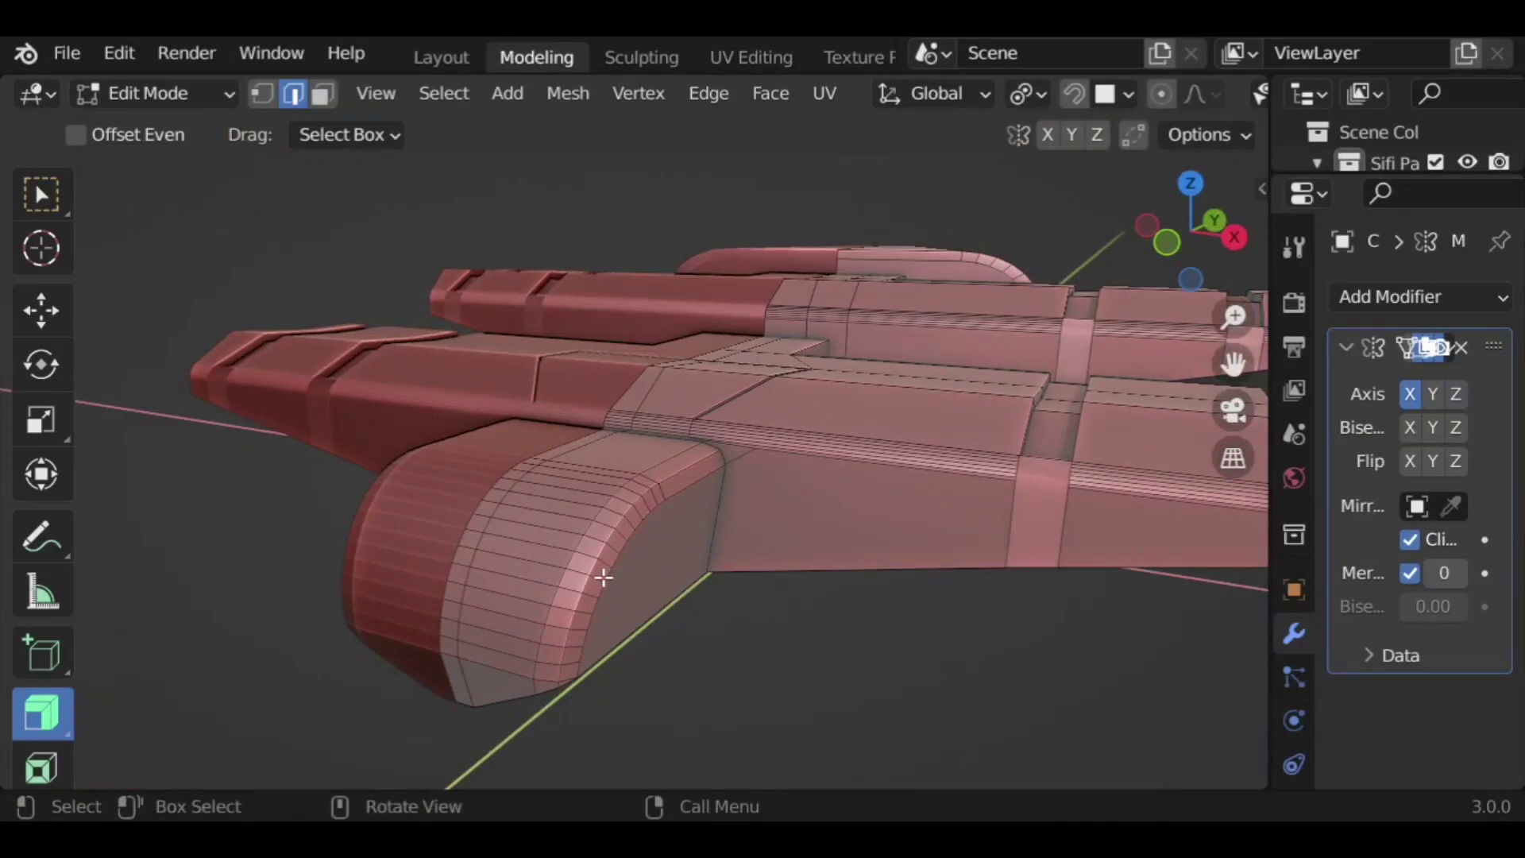
{"action": "left_click", "coordinate": [595, 521], "text": "alt"}
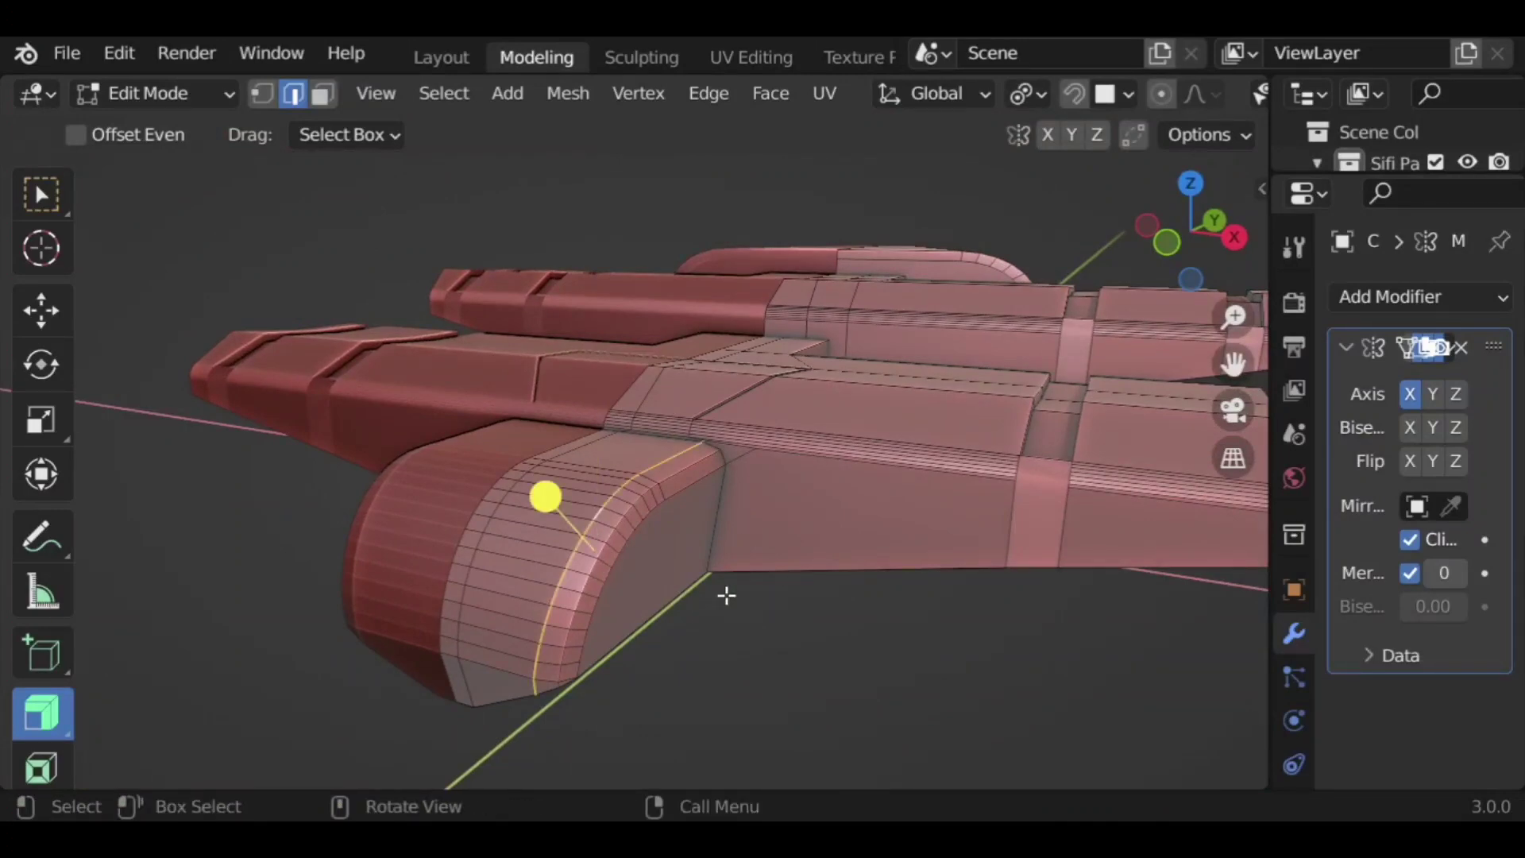
{"action": "middle_click_drag", "start_coordinate": [729, 643], "coordinate": [657, 555]}
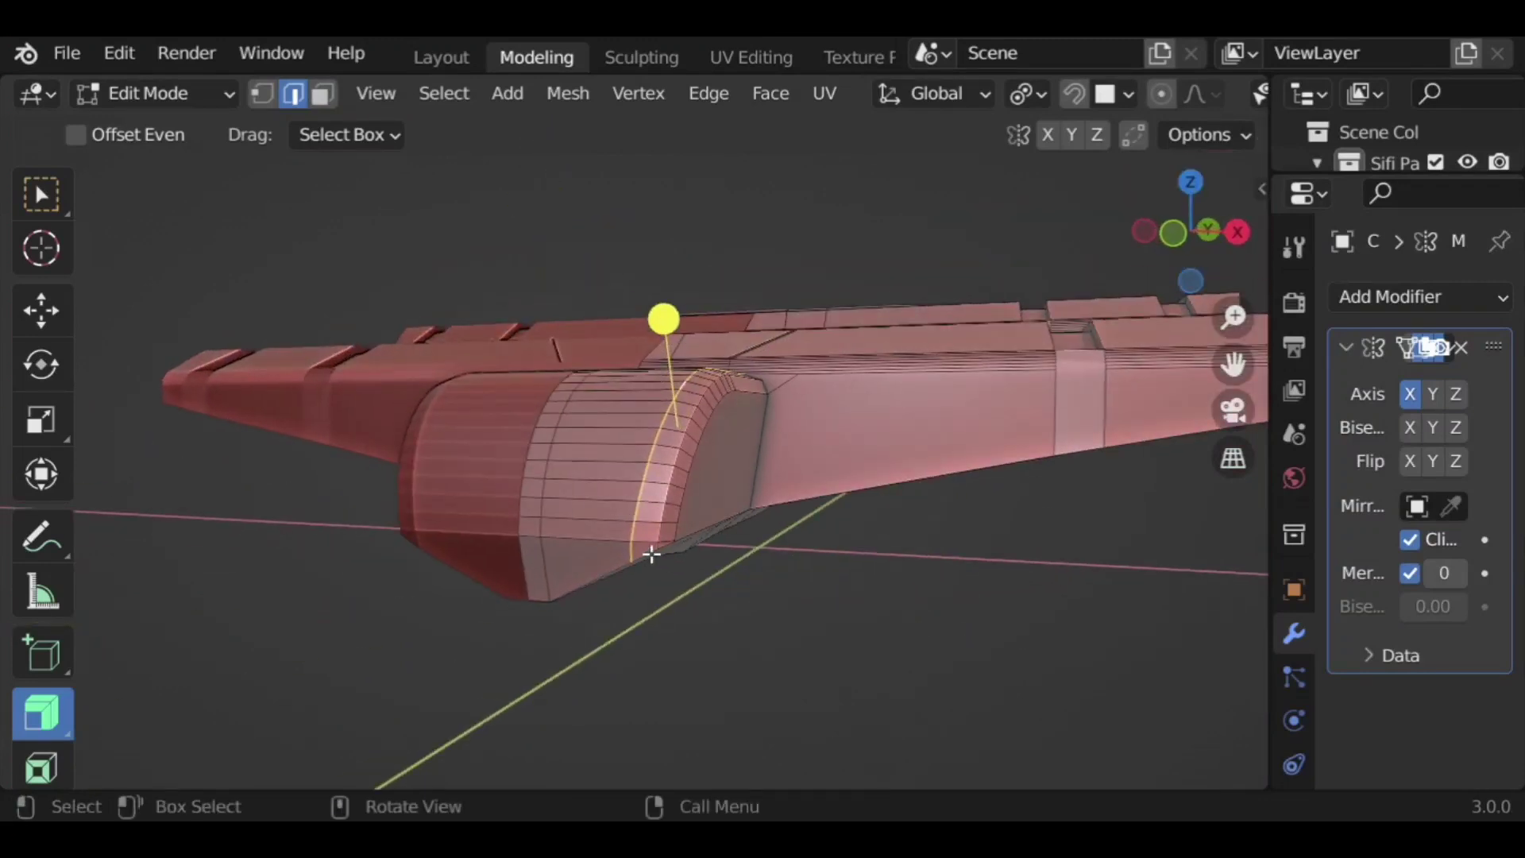
{"action": "middle_click_drag", "start_coordinate": [763, 586], "coordinate": [675, 556]}
{"action": "scroll", "coordinate": [561, 538], "scroll_direction": "up", "scroll_amount": 4}
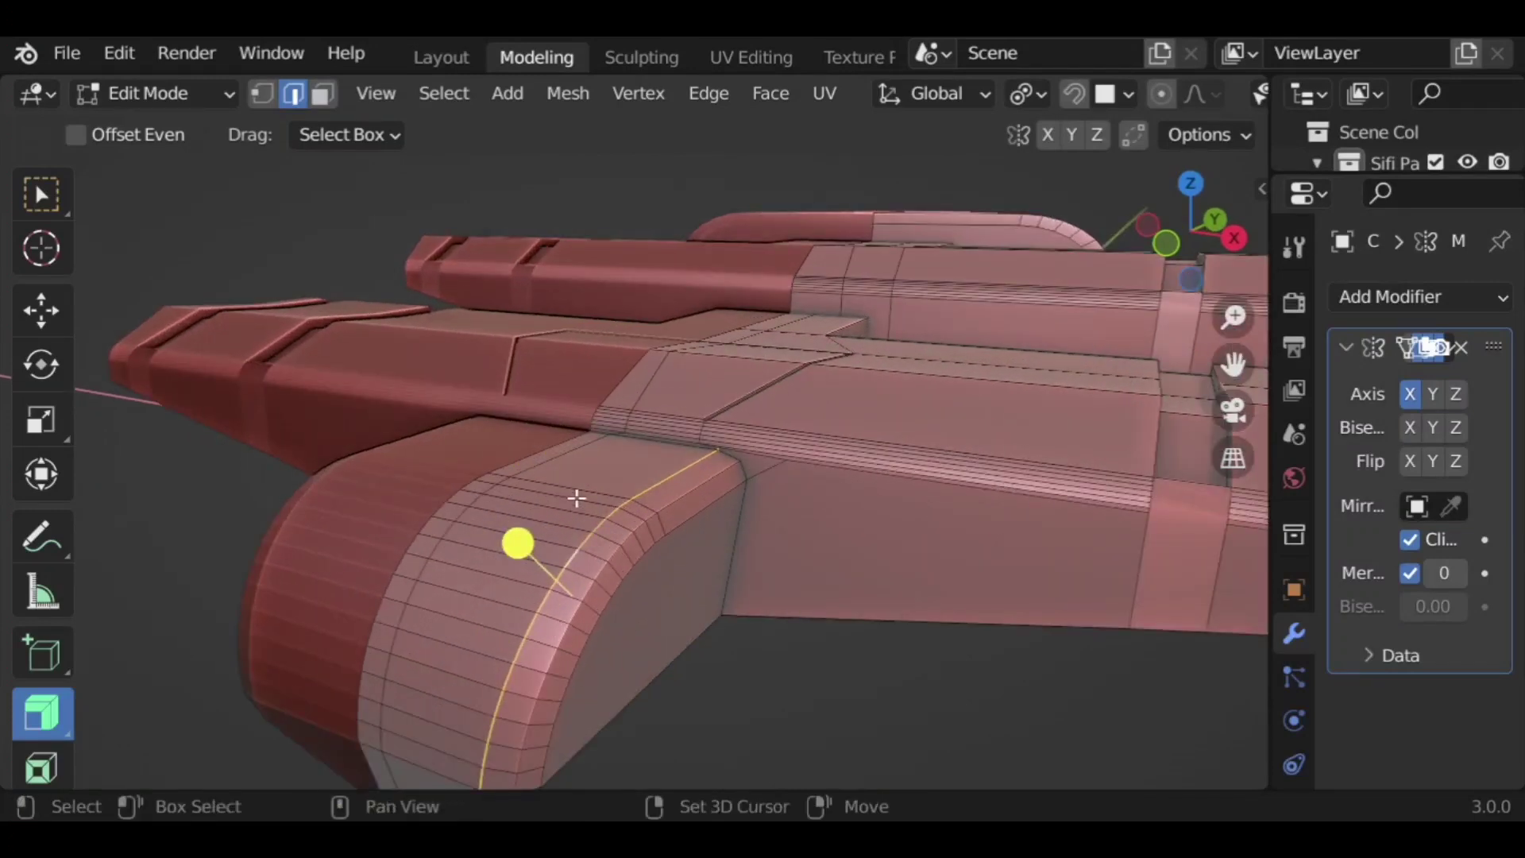
{"action": "left_click", "coordinate": [576, 498], "text": "shift"}
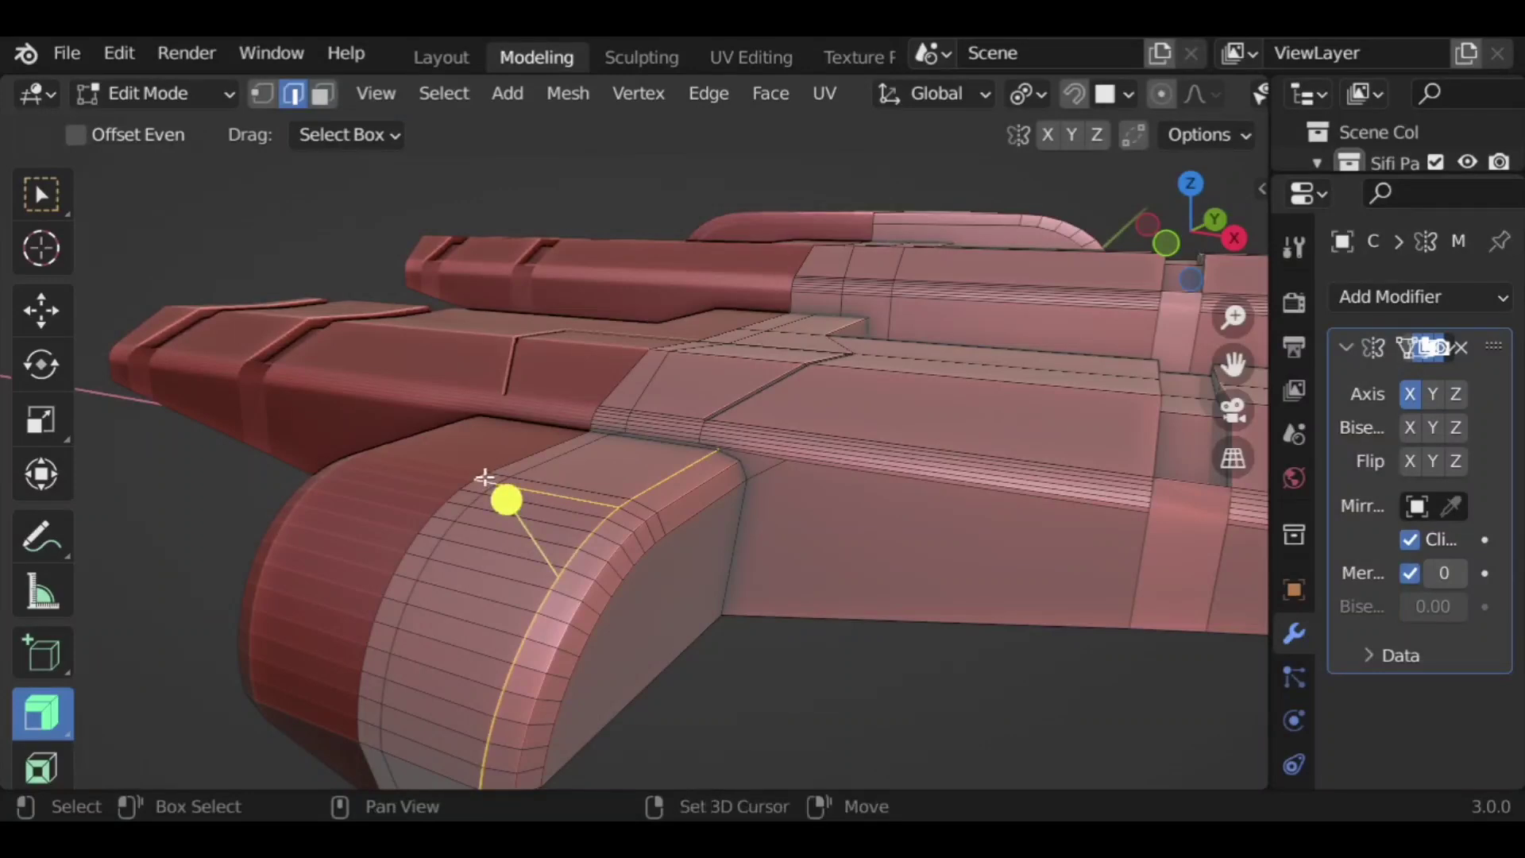
{"action": "key", "text": "ctrl+b"}
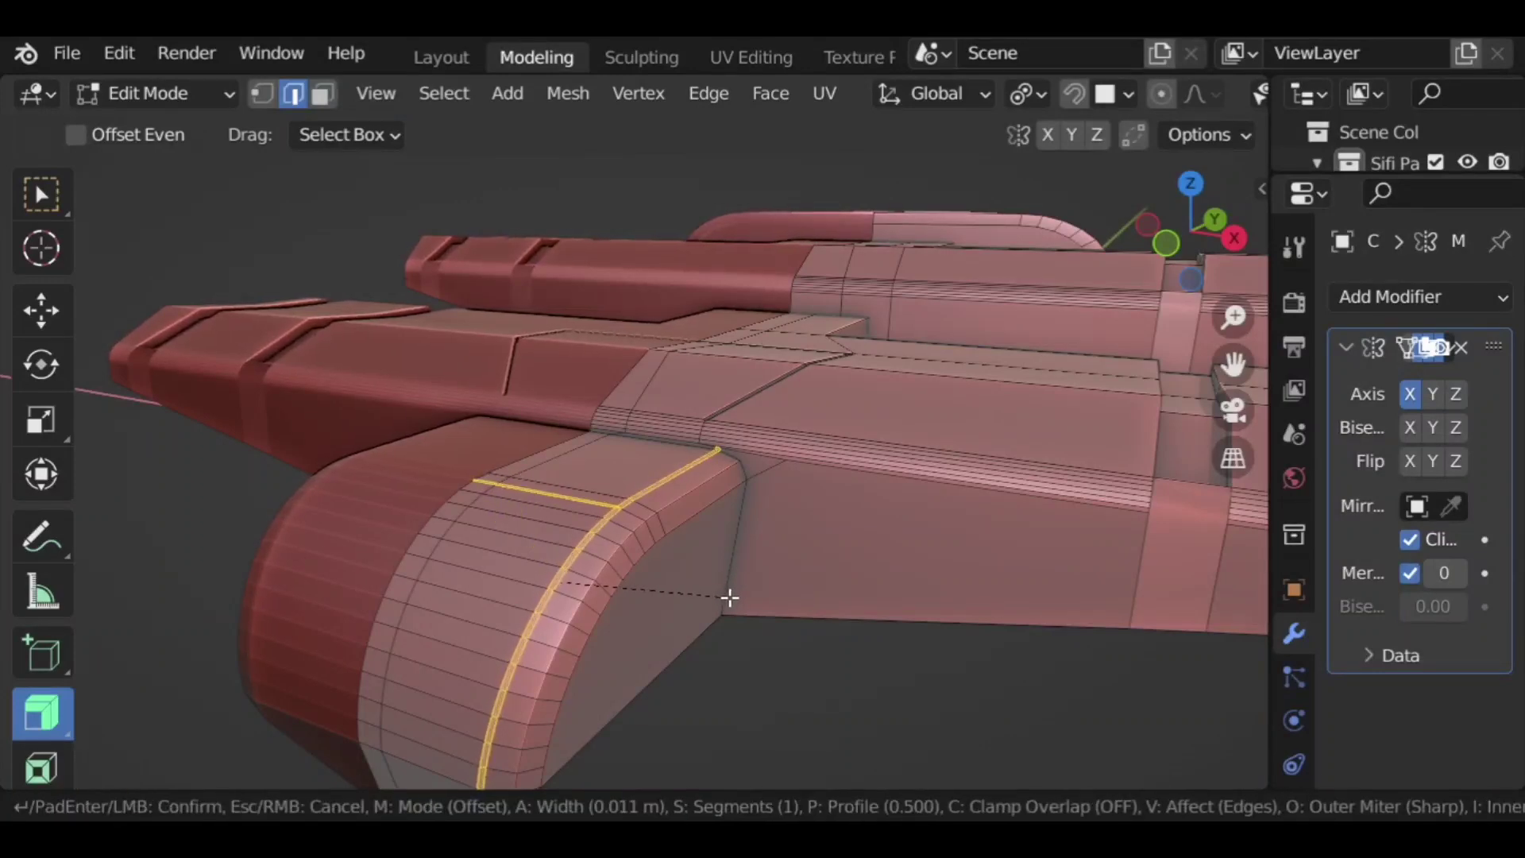
{"action": "left_click", "coordinate": [512, 510]}
{"action": "key", "text": "alt+s"}
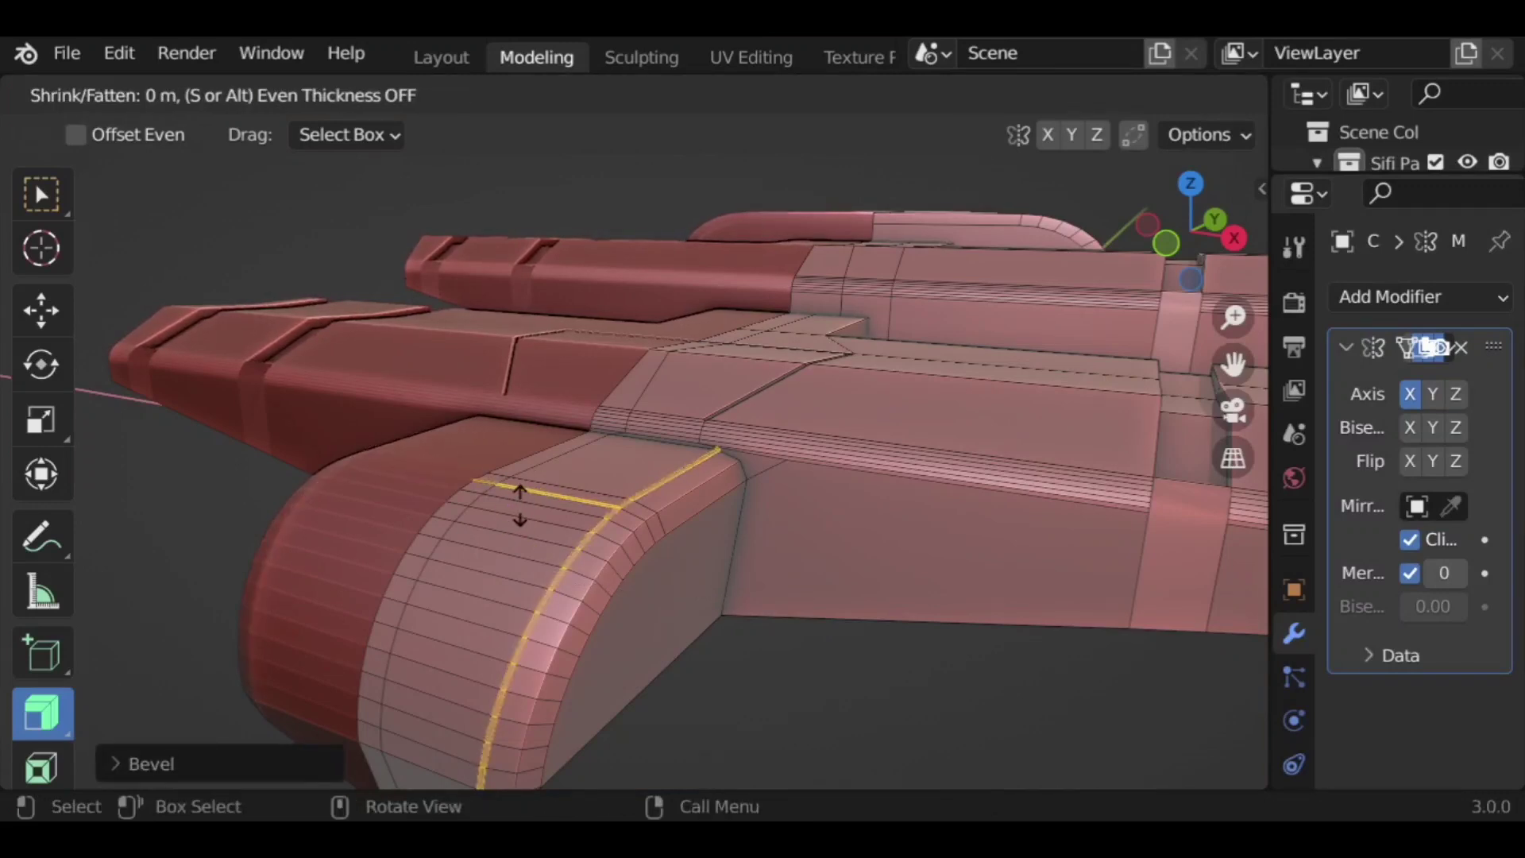
{"action": "left_click", "coordinate": [524, 513]}
{"action": "middle_click_drag", "start_coordinate": [879, 675], "coordinate": [881, 603]}
{"action": "middle_click_drag", "start_coordinate": [631, 523], "coordinate": [795, 634]}
{"action": "key", "text": "Tab"}
{"action": "scroll", "coordinate": [714, 548], "scroll_direction": "down", "scroll_amount": 4}
{"action": "key", "text": "Tab"}
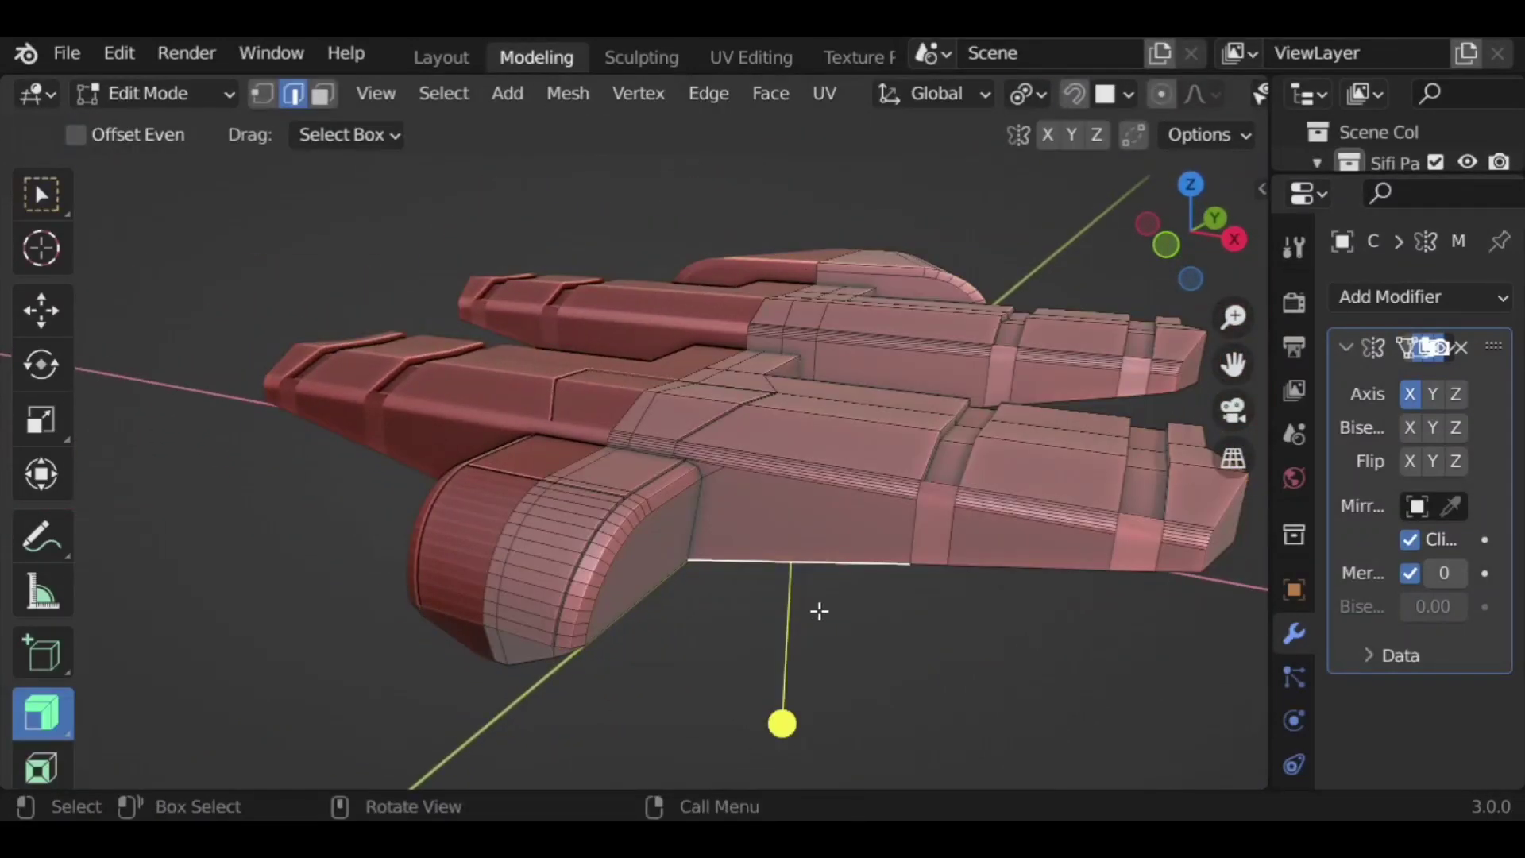
{"action": "middle_click_drag", "start_coordinate": [905, 633], "coordinate": [838, 521]}
{"action": "scroll", "coordinate": [819, 572], "scroll_direction": "up", "scroll_amount": 3}
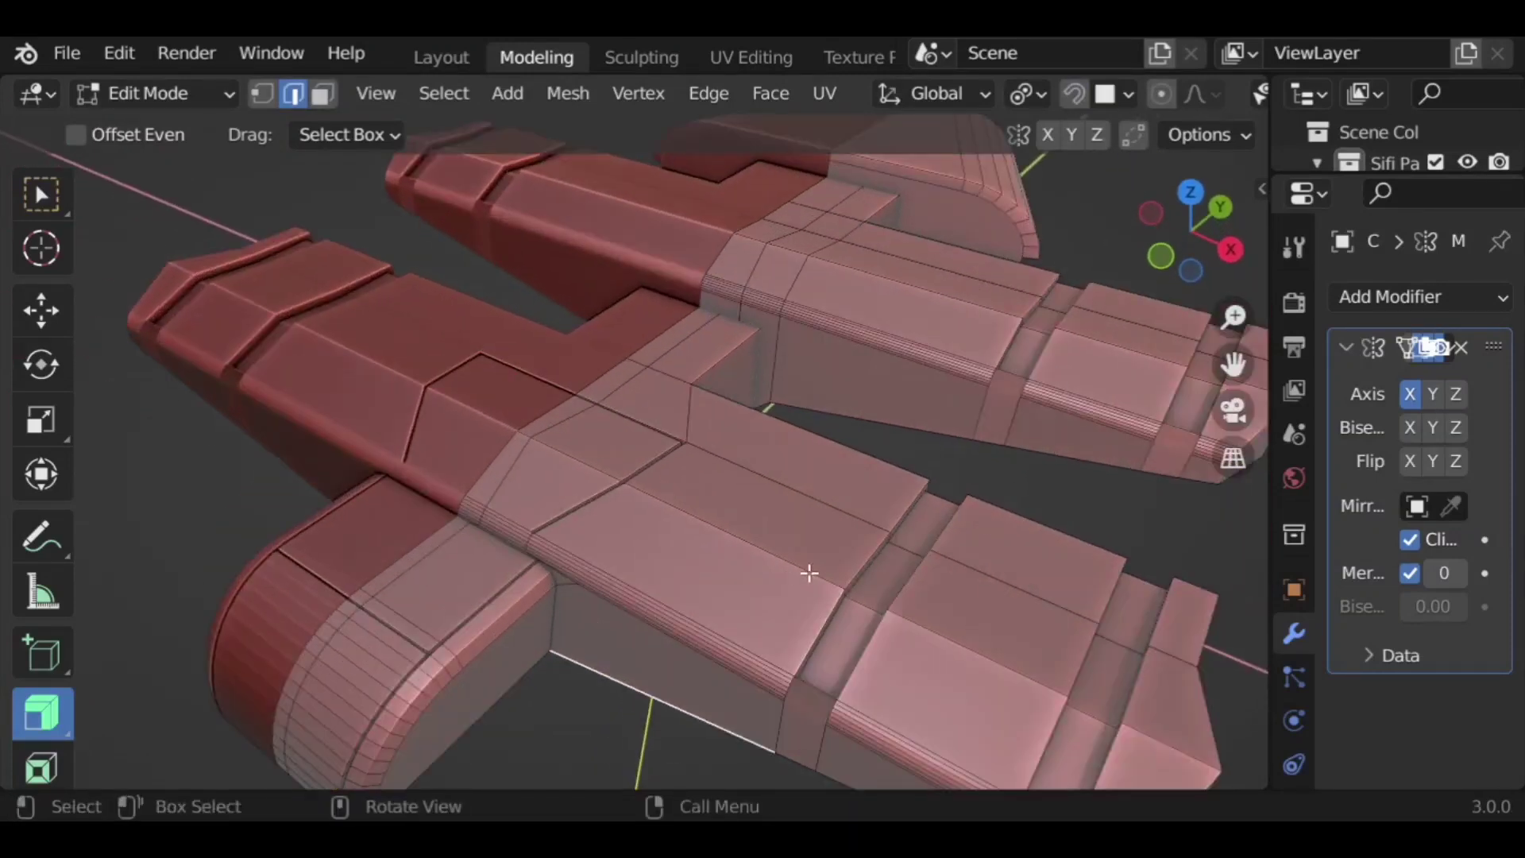
{"action": "left_click", "coordinate": [794, 560]}
{"action": "scroll", "coordinate": [979, 660], "scroll_direction": "down", "scroll_amount": 2}
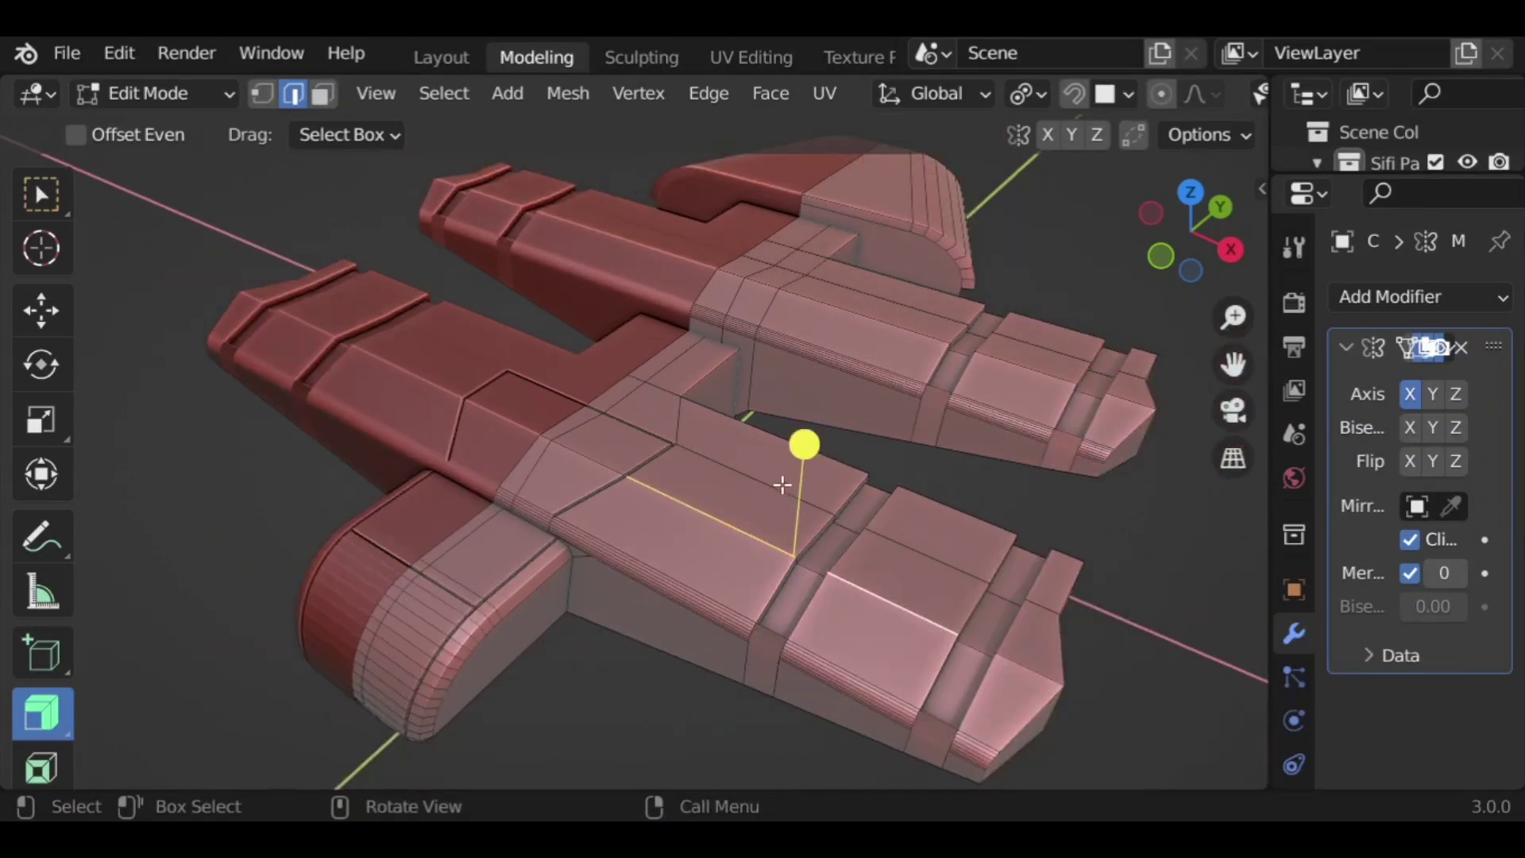
{"action": "left_click", "coordinate": [750, 394]}
Step: Bevel the smaller arm's zigzag edge path, up to the mirror centre, about 0.006 m with 1 segment, and shrink it inward as a groove
{"action": "left_click", "coordinate": [42, 194]}
{"action": "left_click", "coordinate": [838, 441]}
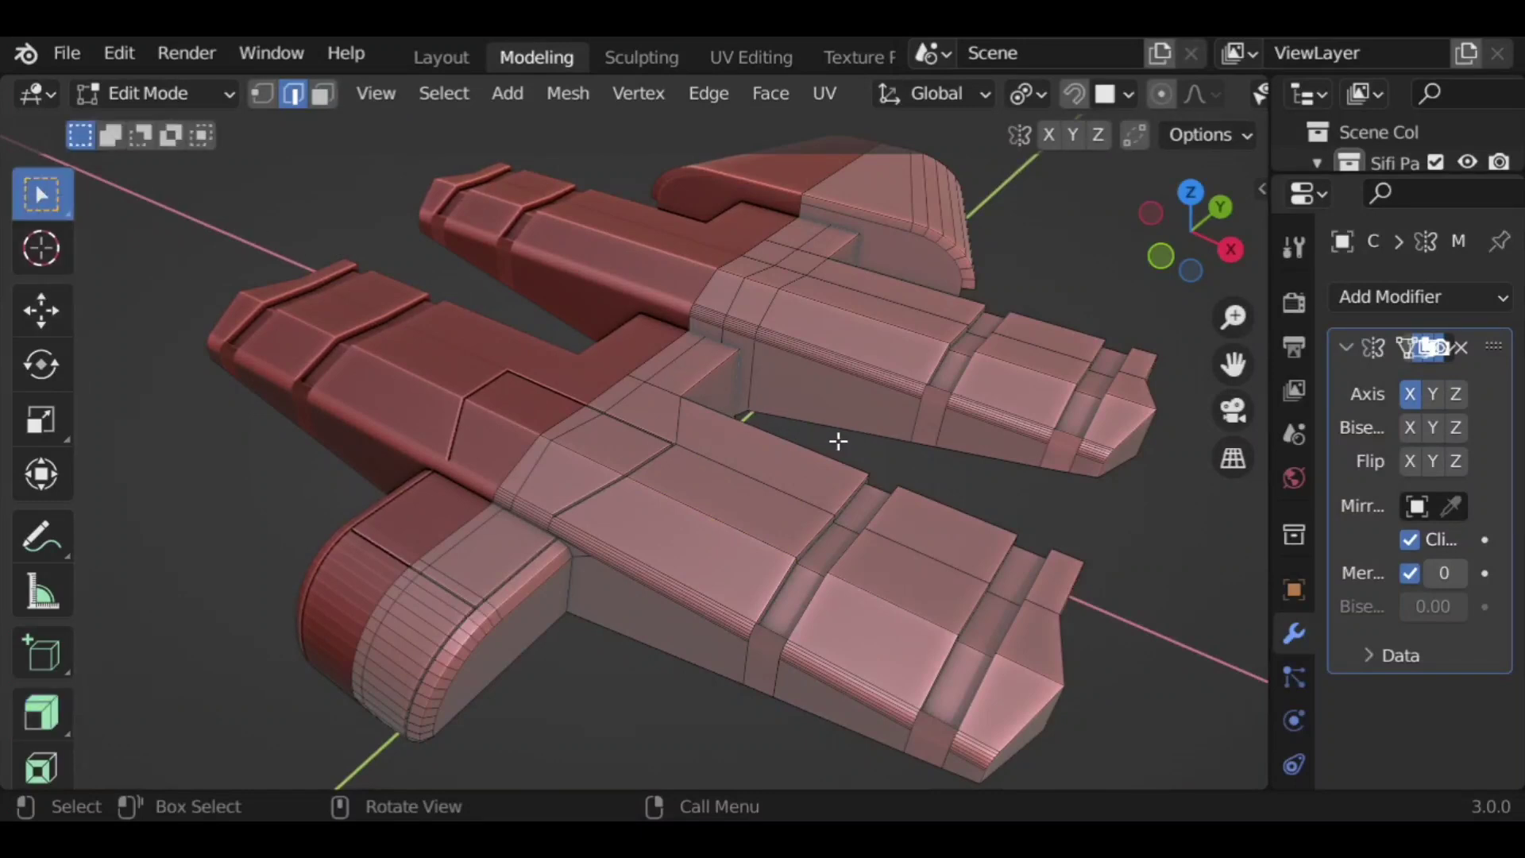
{"action": "middle_click_drag", "start_coordinate": [849, 451], "coordinate": [602, 412]}
{"action": "scroll", "coordinate": [691, 355], "scroll_direction": "up", "scroll_amount": 3}
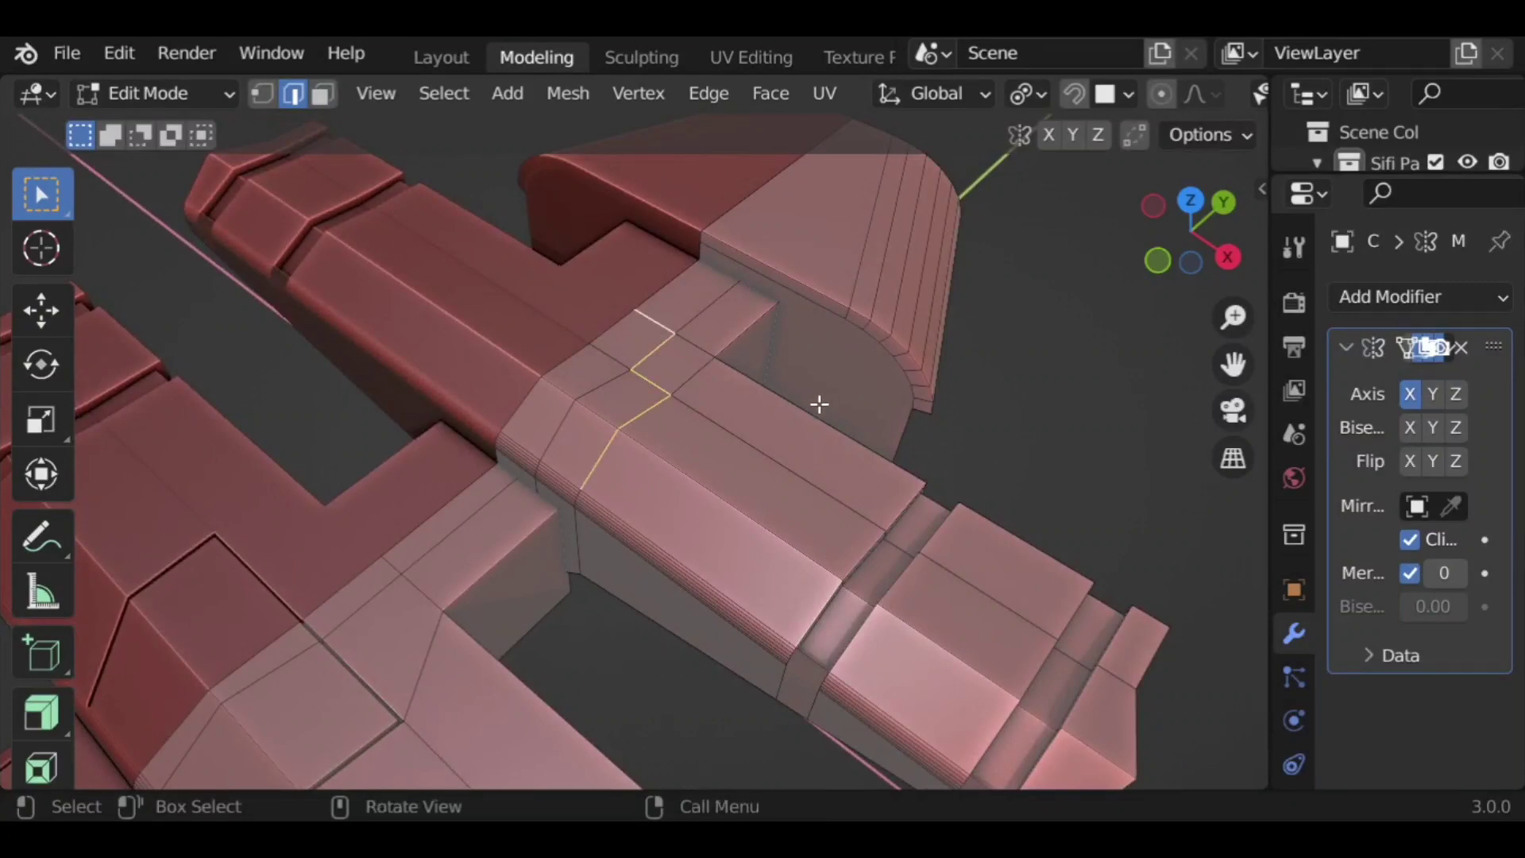
{"action": "scroll", "coordinate": [802, 429], "scroll_direction": "up", "scroll_amount": 4}
{"action": "key", "text": "ctrl+b"}
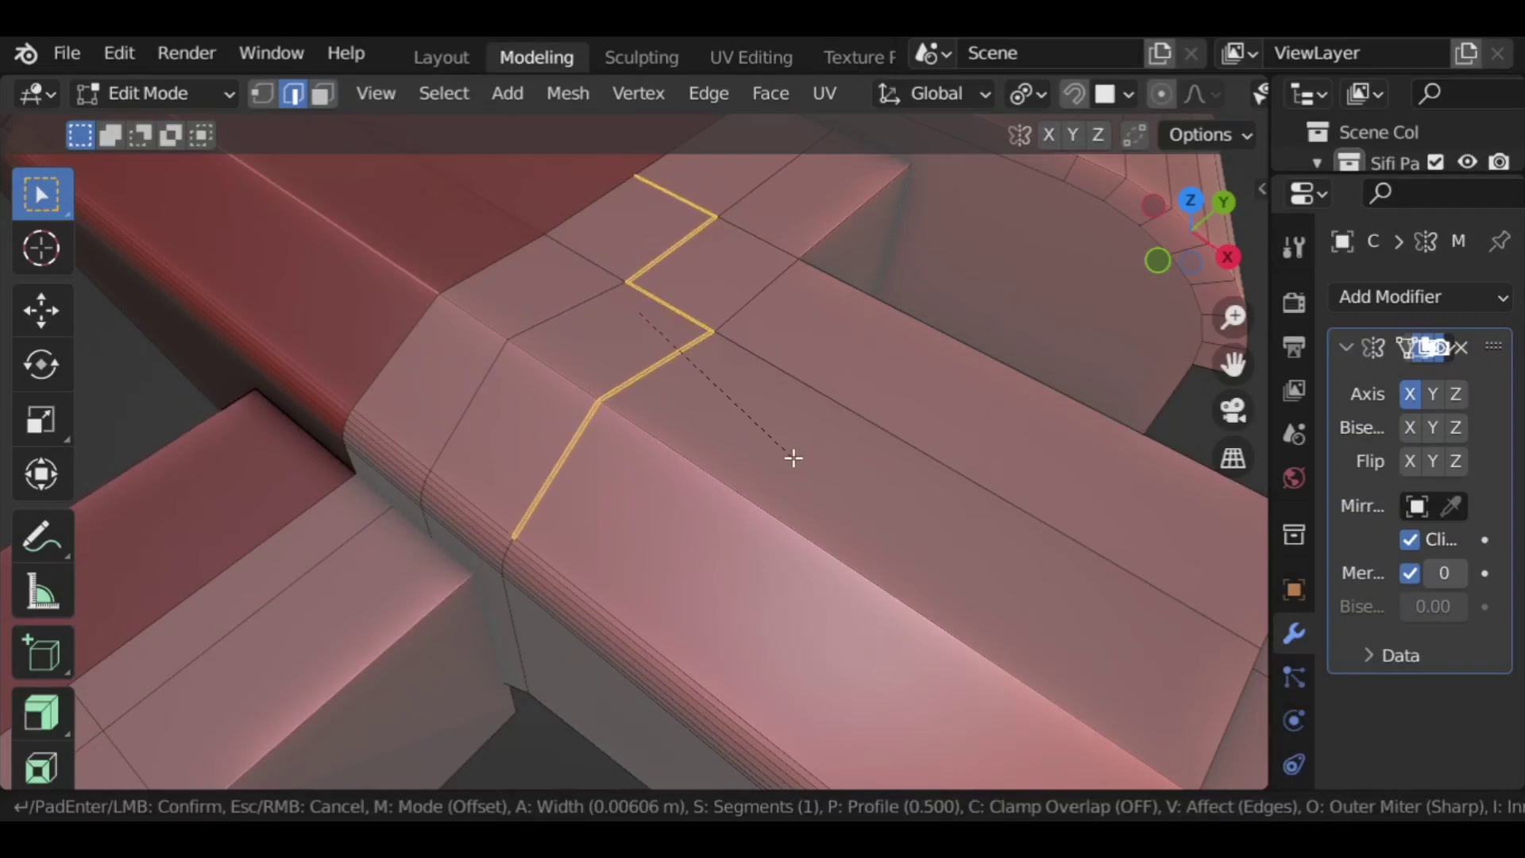
{"action": "left_click", "coordinate": [778, 453]}
{"action": "left_click", "coordinate": [41, 713]}
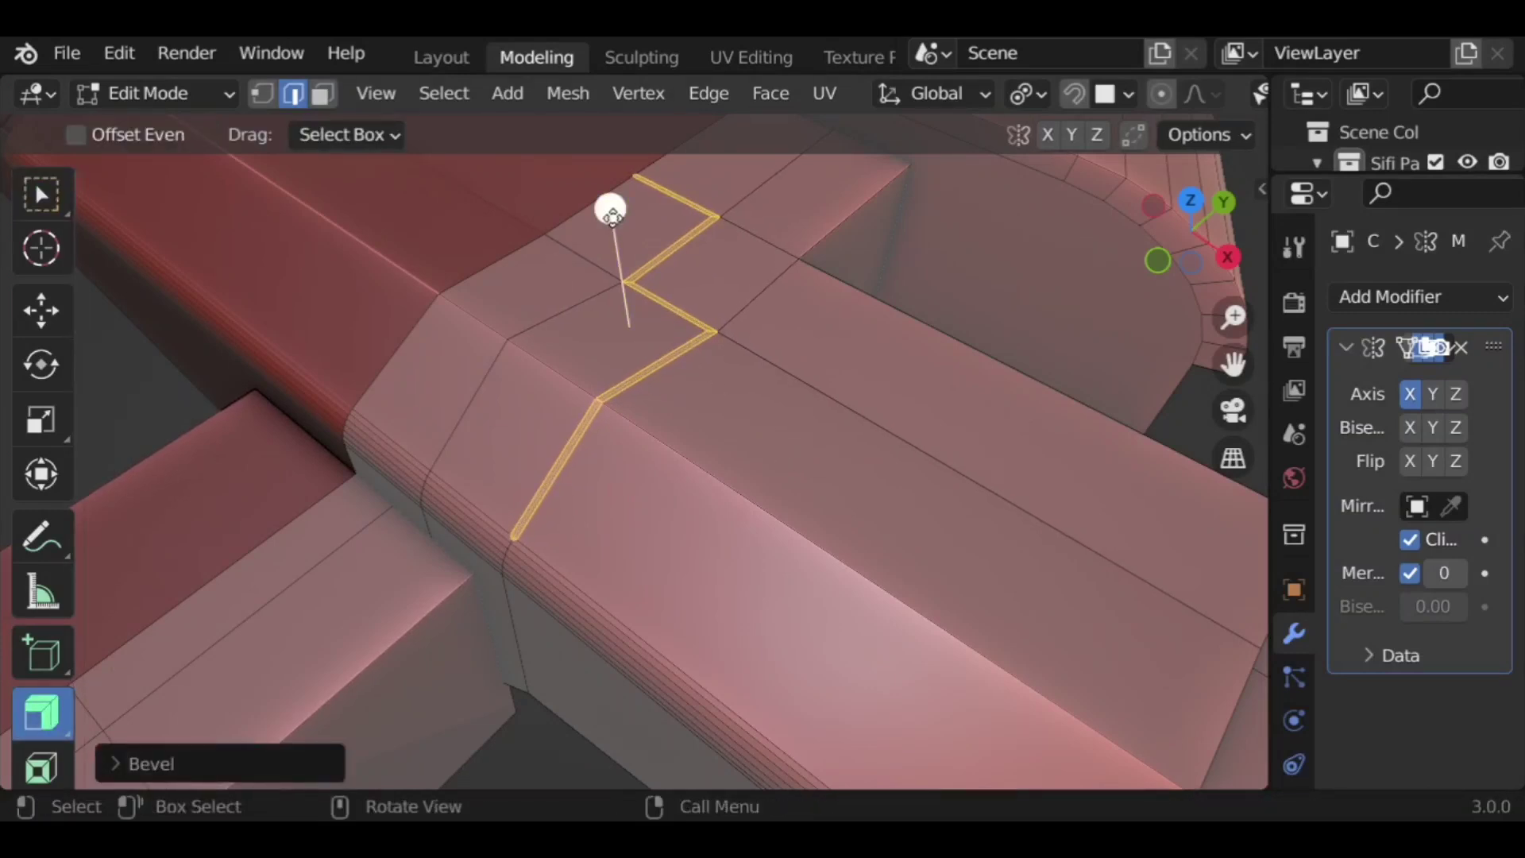
{"action": "left_click_drag", "start_coordinate": [610, 209], "coordinate": [618, 216]}
{"action": "scroll", "coordinate": [604, 325], "scroll_direction": "down", "scroll_amount": 6}
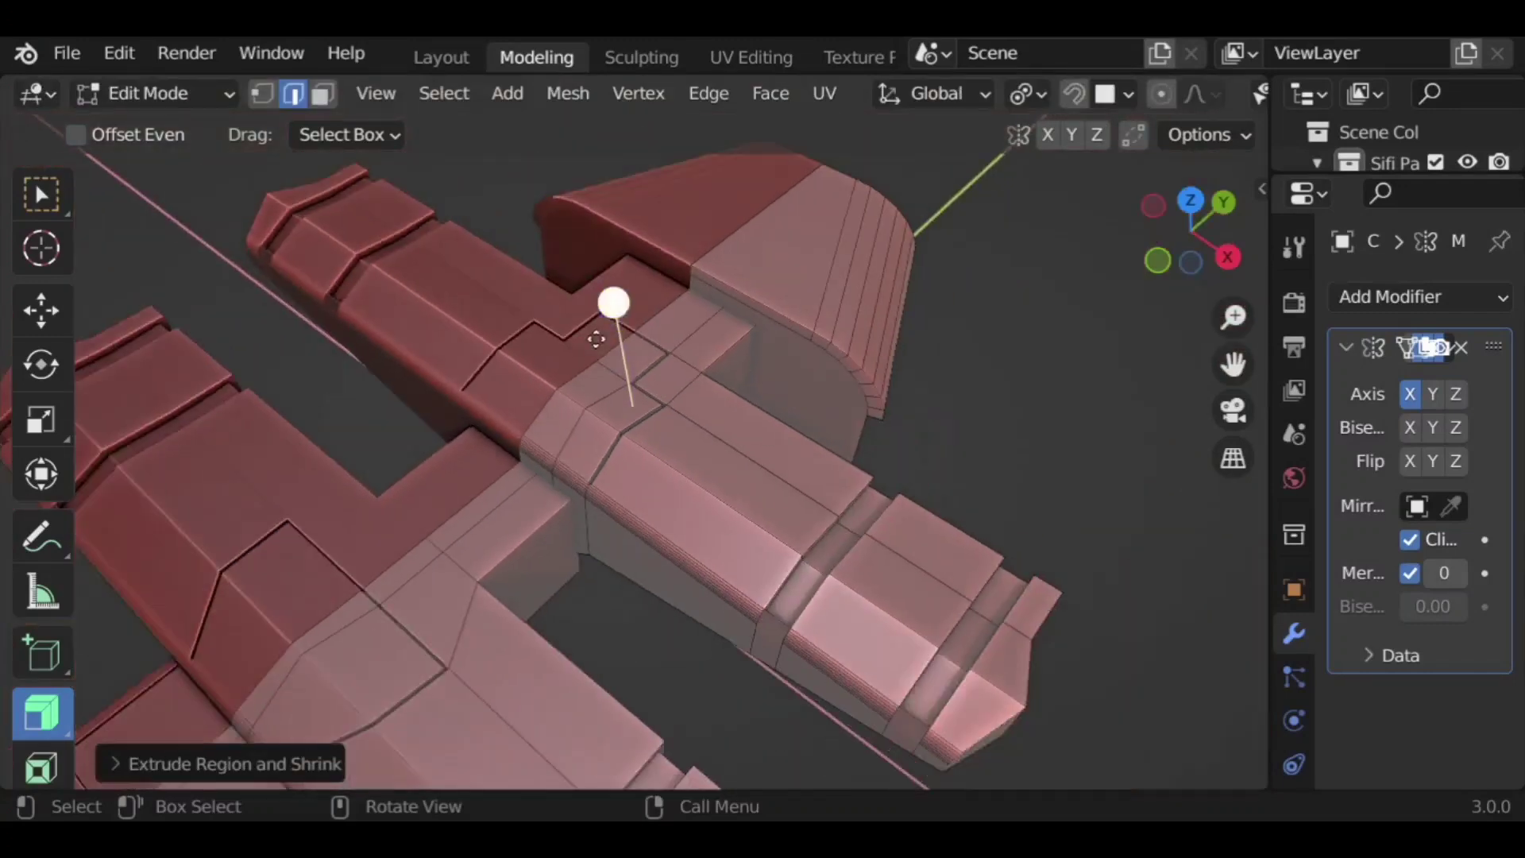
Step: Bevel the lengthwise top edge on the larger arm's middle segment with 1 segment and shrink it inward as a groove
{"action": "middle_click_drag", "start_coordinate": [931, 424], "coordinate": [936, 378]}
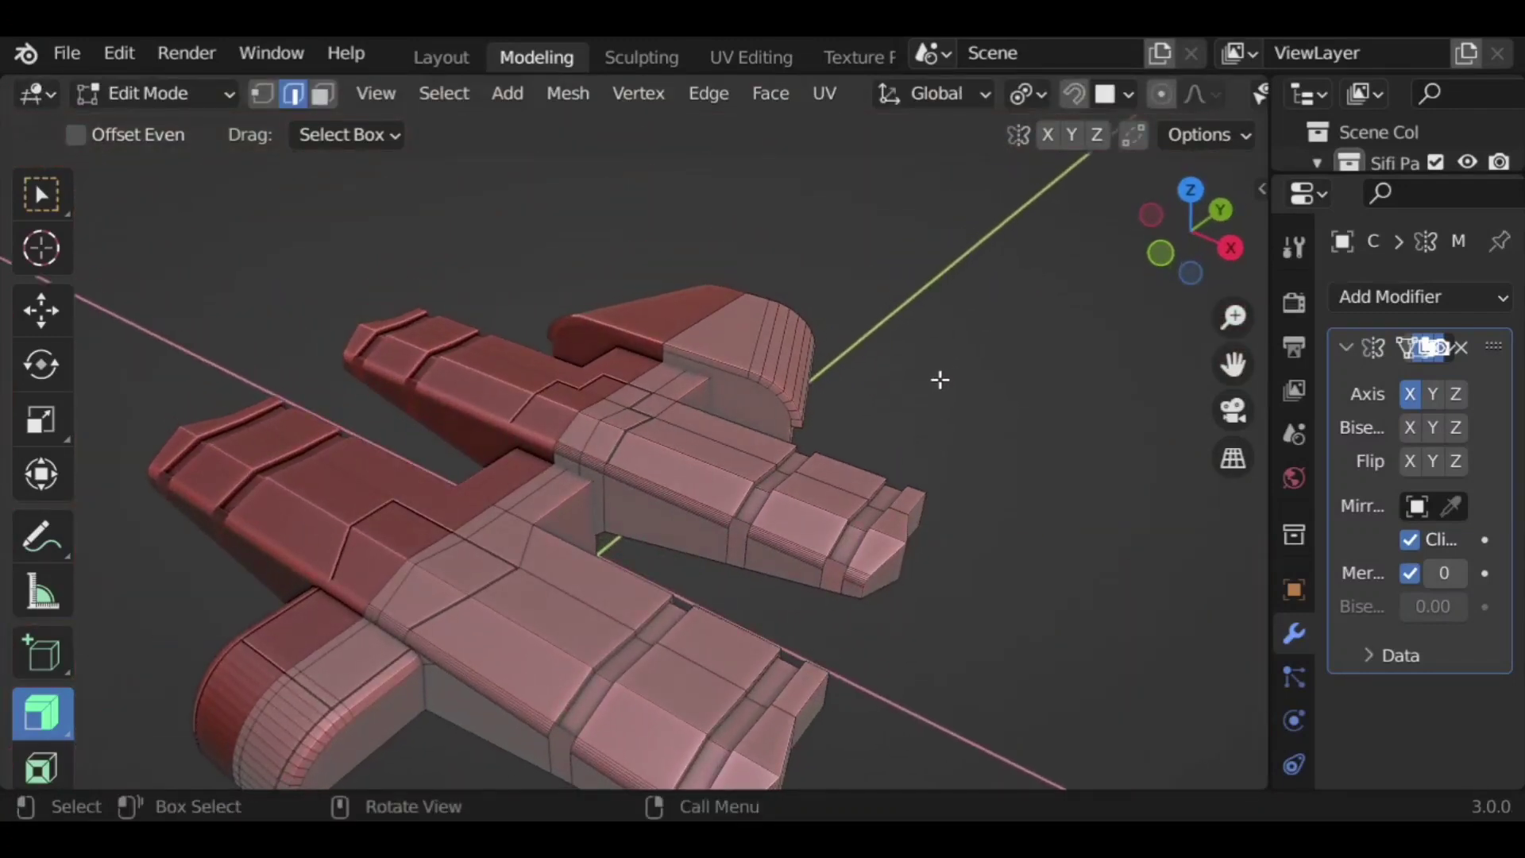
{"action": "middle_click_drag", "start_coordinate": [920, 537], "coordinate": [919, 516]}
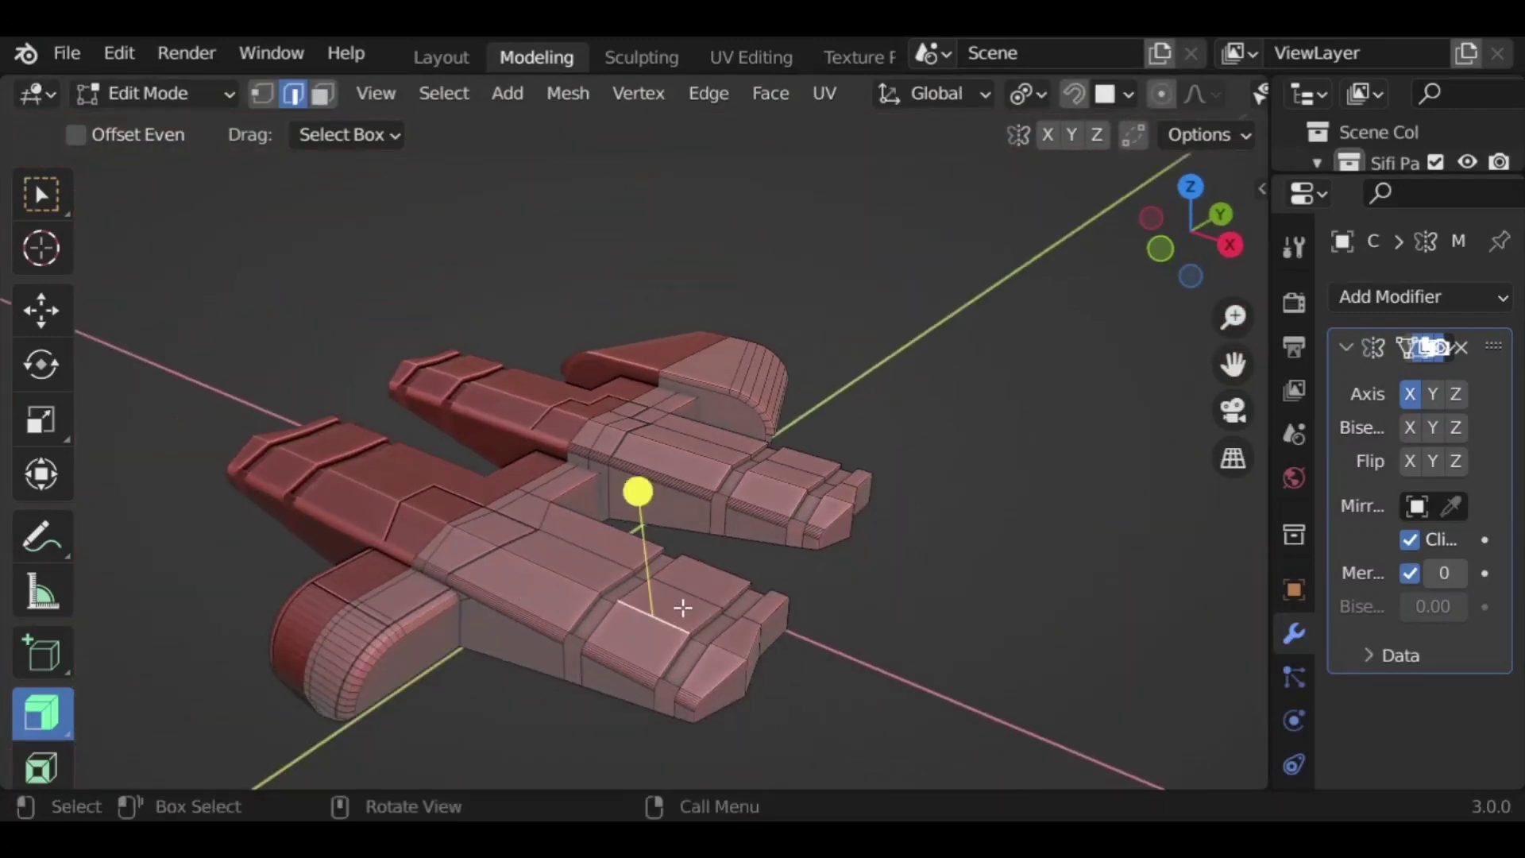
{"action": "key", "text": "ctrl+b"}
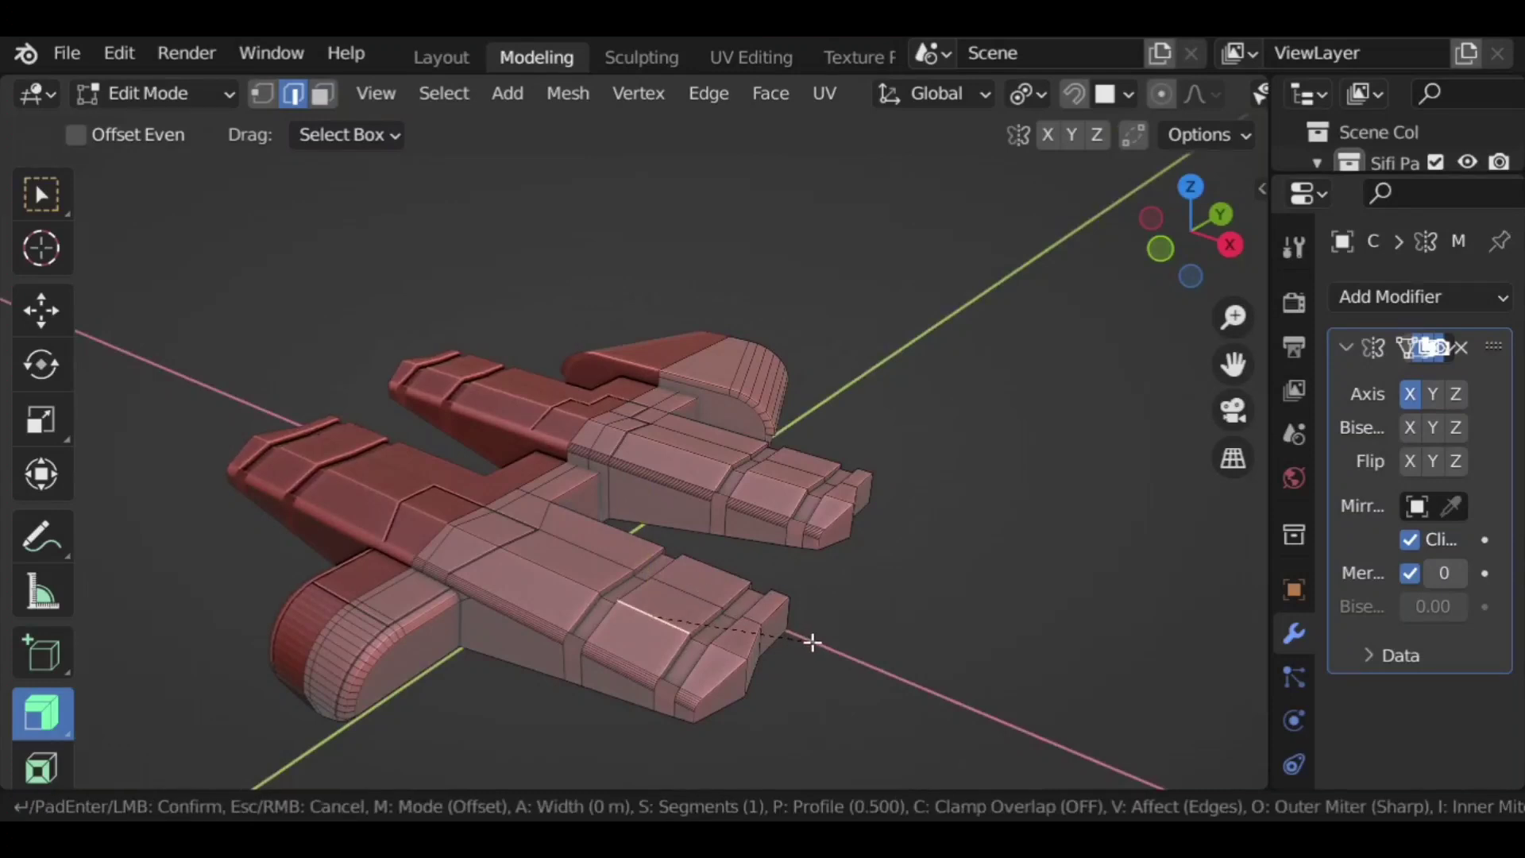
{"action": "left_click", "coordinate": [805, 643]}
{"action": "scroll", "coordinate": [803, 645], "scroll_direction": "up", "scroll_amount": 5}
{"action": "left_click_drag", "start_coordinate": [618, 309], "coordinate": [651, 335]}
{"action": "scroll", "coordinate": [679, 357], "scroll_direction": "down", "scroll_amount": 5}
Step: Bevel three parallel edges along the cover's rounded upper side about 0.015 m with 1 segment and extrude them inward as grooves
{"action": "middle_click_drag", "start_coordinate": [679, 358], "coordinate": [246, 472]}
{"action": "middle_click_drag", "start_coordinate": [970, 579], "coordinate": [711, 531], "text": "shift"}
{"action": "scroll", "coordinate": [708, 532], "scroll_direction": "up", "scroll_amount": 3}
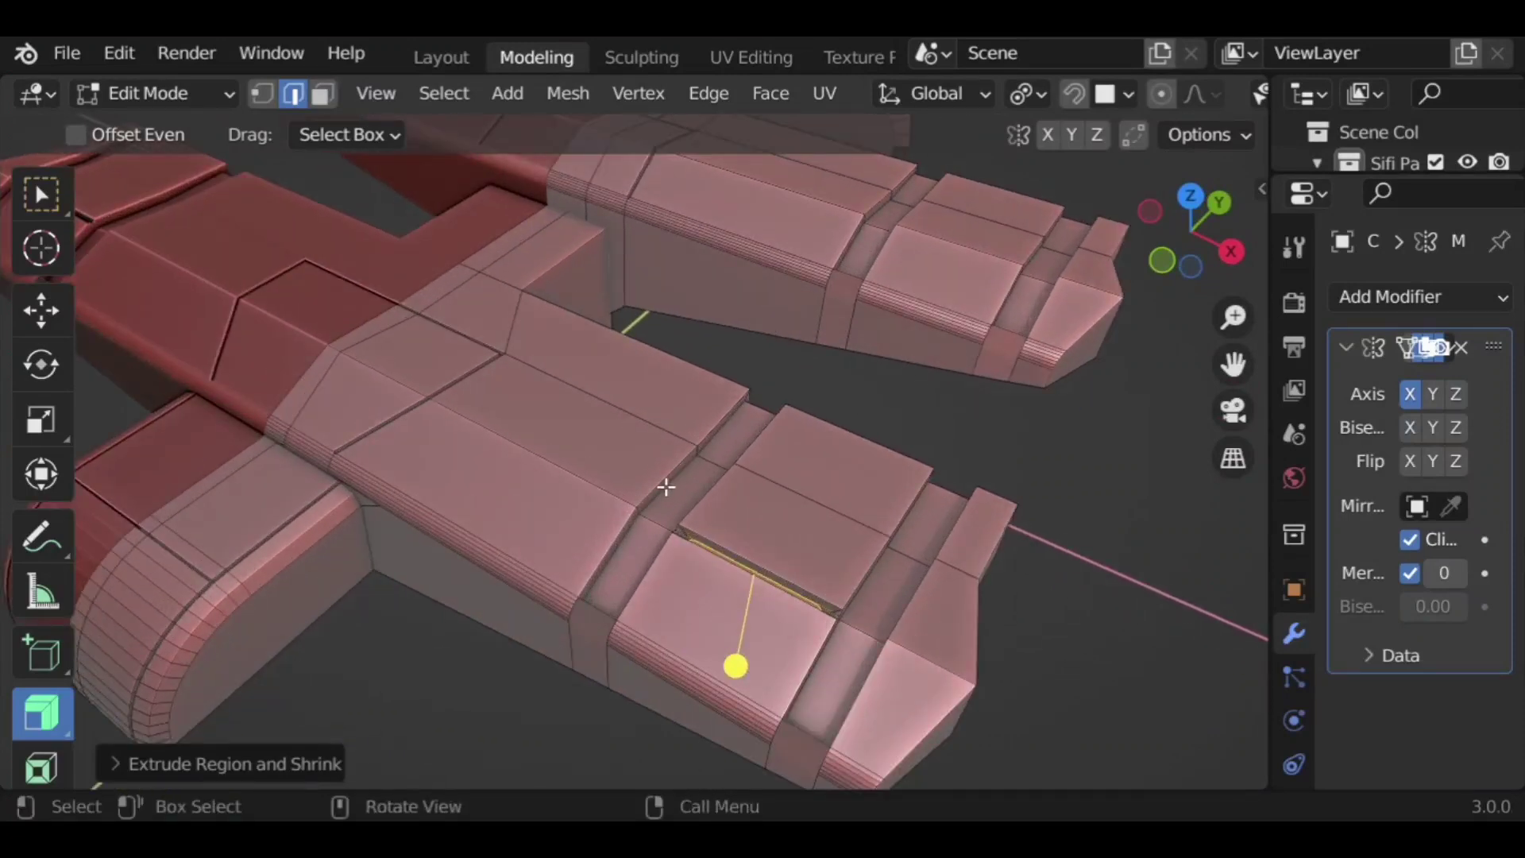
{"action": "scroll", "coordinate": [932, 600], "scroll_direction": "down", "scroll_amount": 2}
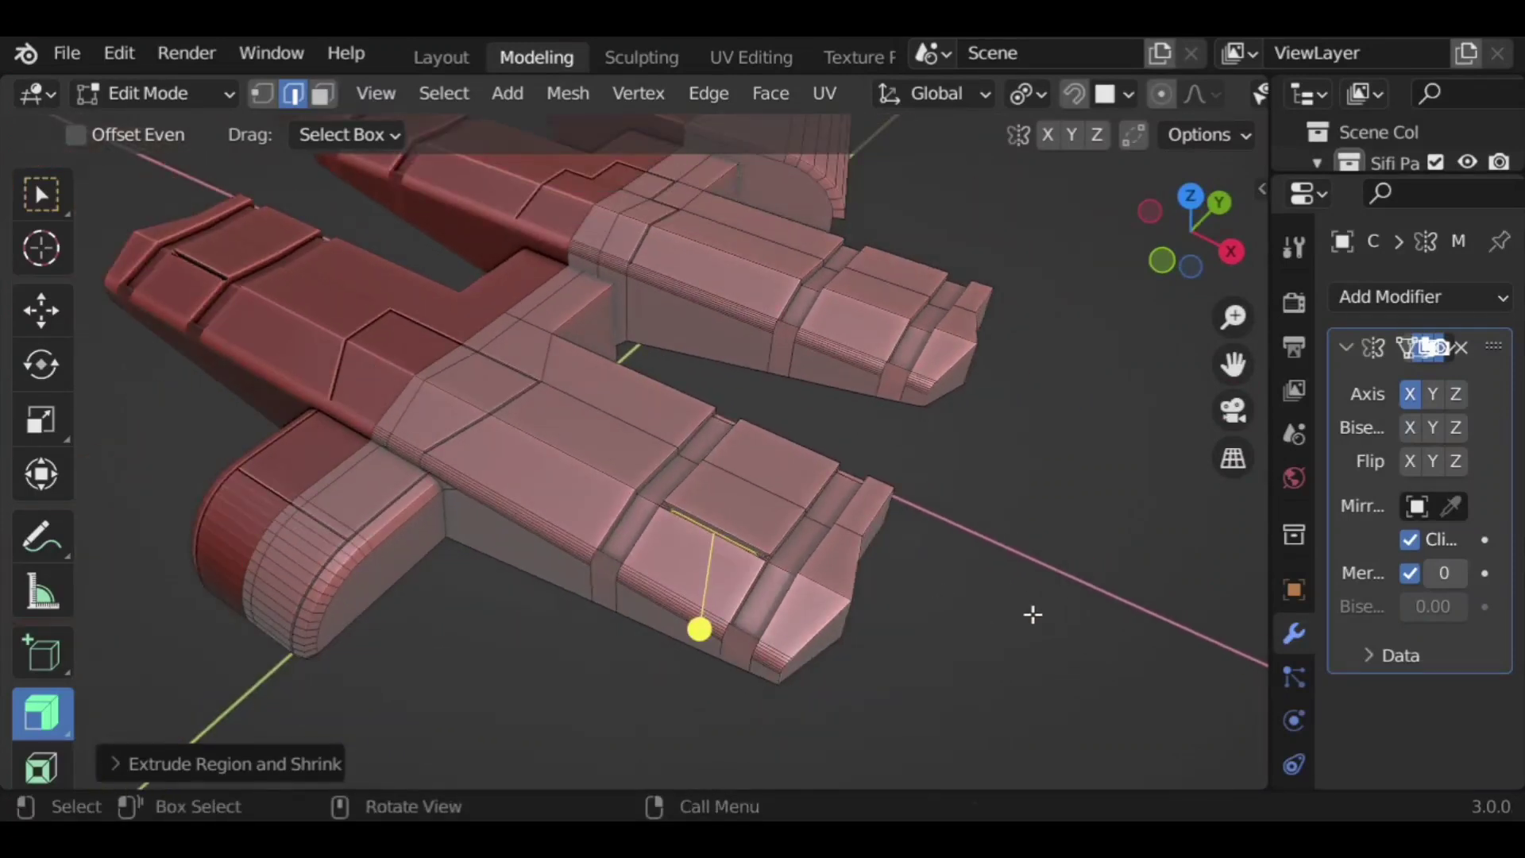
{"action": "mouse_move", "coordinate": [1025, 616]}
{"action": "middle_mouse_down"}
{"action": "mouse_move", "coordinate": [923, 614]}
{"action": "mouse_move", "coordinate": [799, 520]}
{"action": "middle_mouse_up"}
{"action": "scroll", "coordinate": [824, 409], "scroll_direction": "up", "scroll_amount": 2}
{"action": "scroll", "coordinate": [582, 553], "scroll_direction": "down", "scroll_amount": 1}
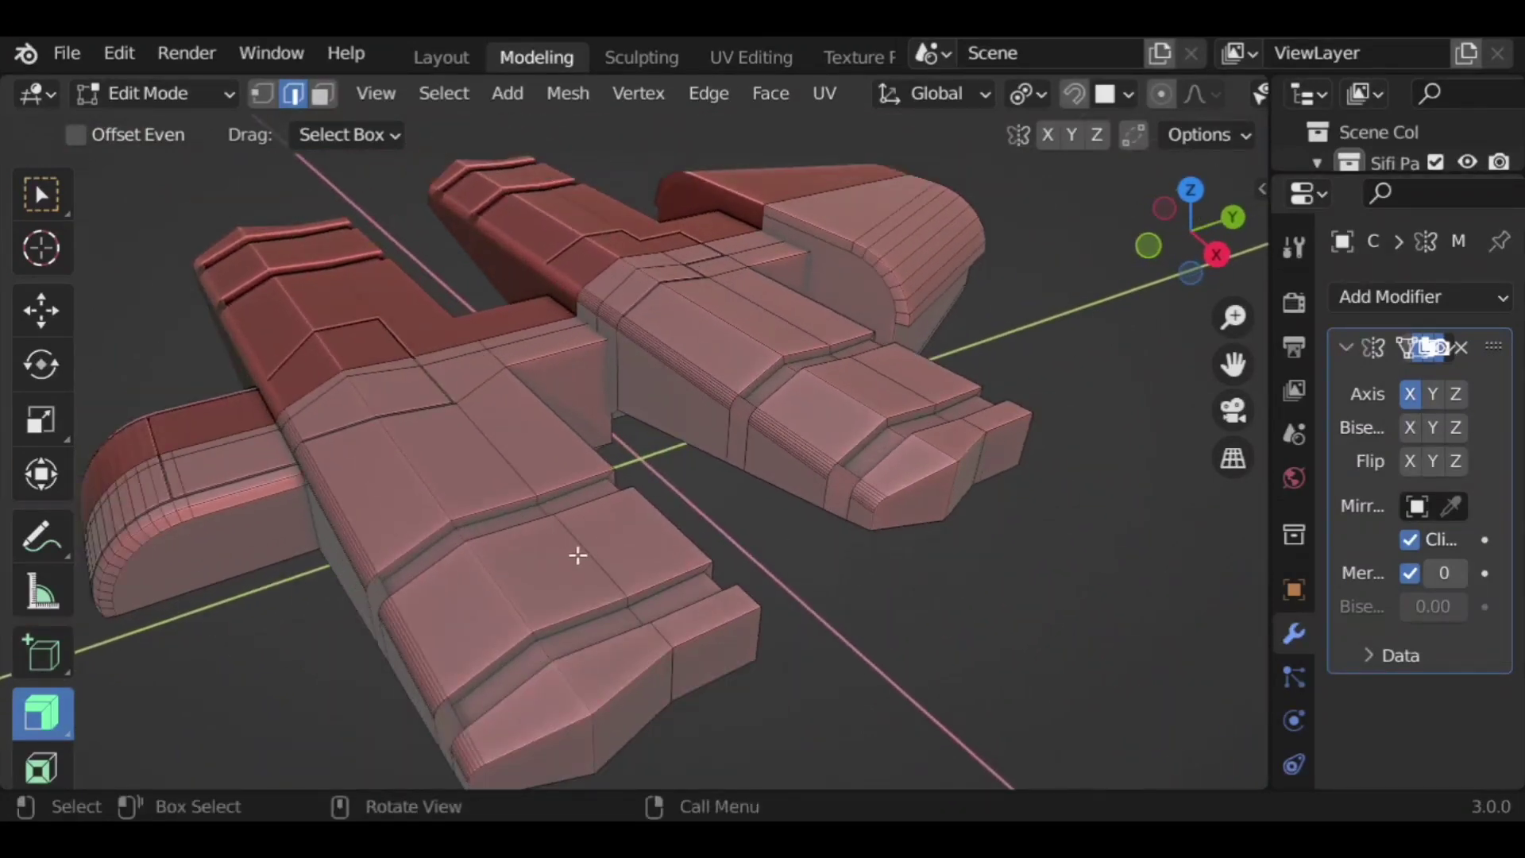
{"action": "middle_click_drag", "start_coordinate": [524, 563], "coordinate": [725, 284]}
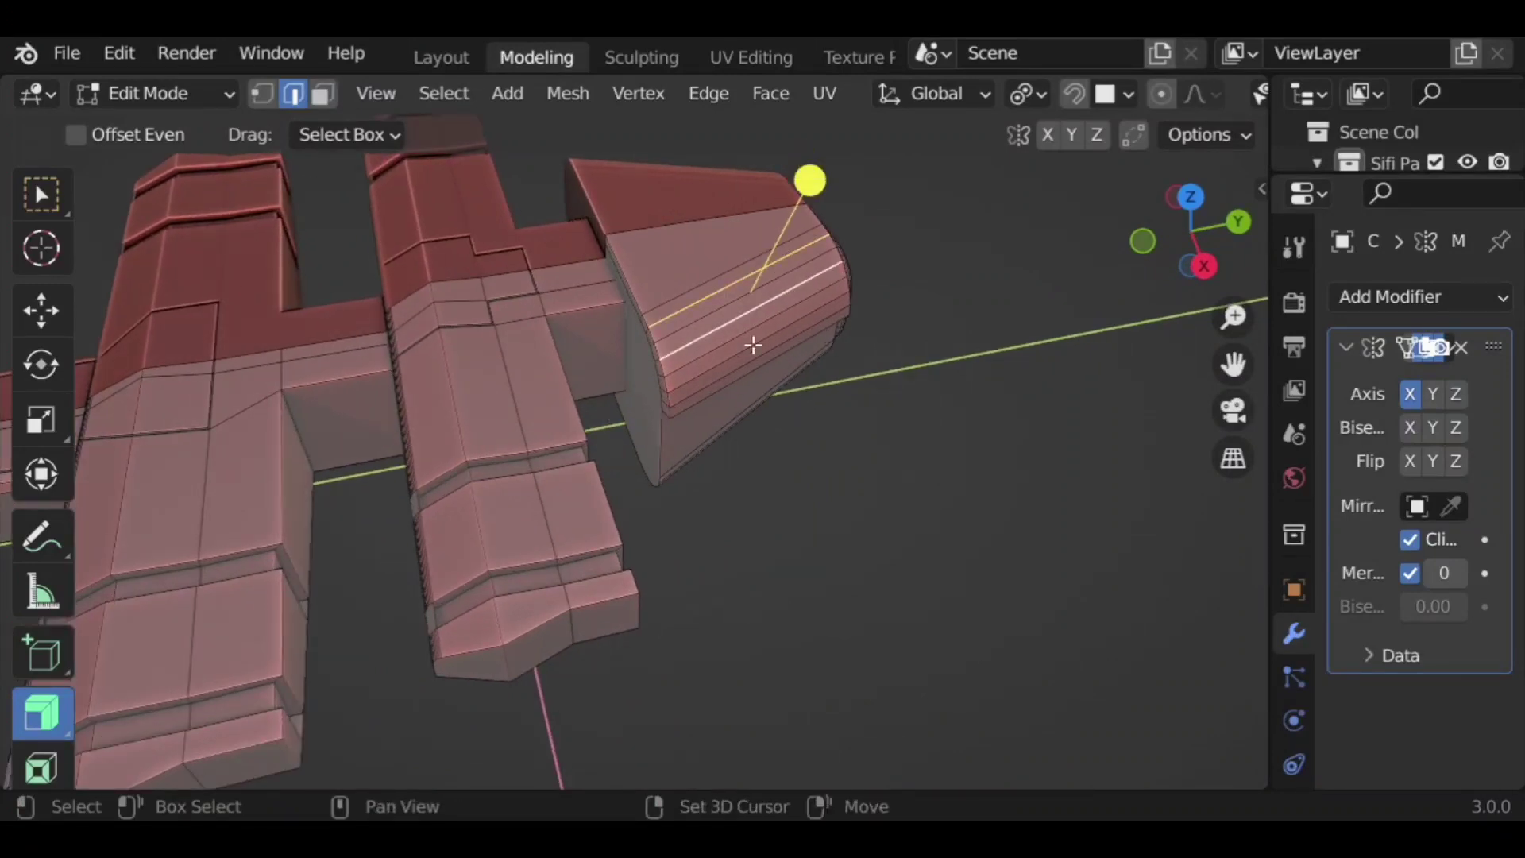
{"action": "key", "text": "ctrl+b"}
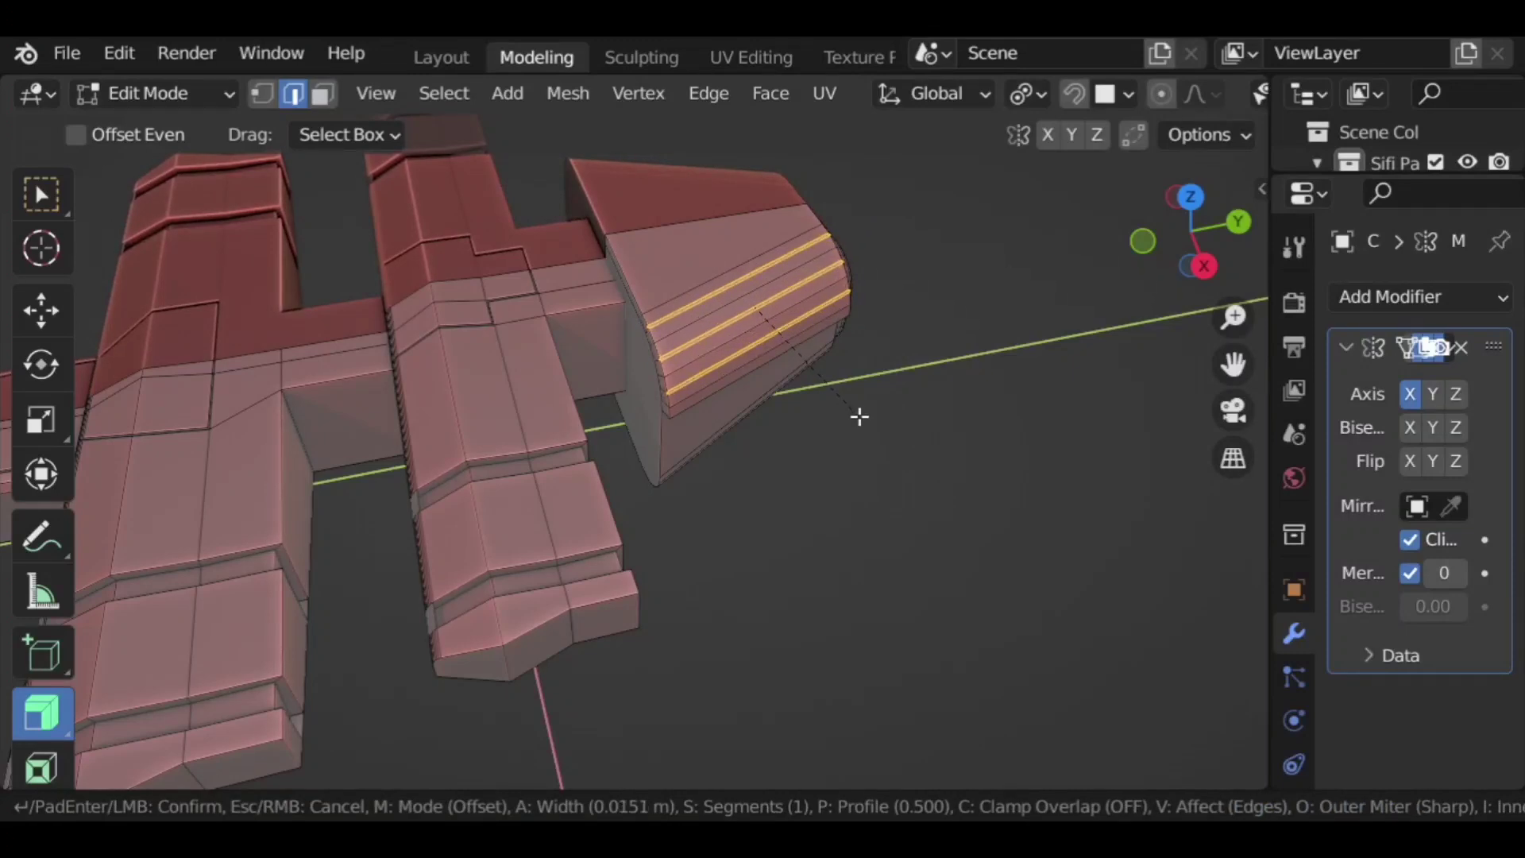
{"action": "left_click", "coordinate": [842, 227]}
{"action": "mouse_move", "coordinate": [844, 223]}
{"action": "left_mouse_down"}
{"action": "mouse_move", "coordinate": [851, 208]}
{"action": "mouse_move", "coordinate": [846, 231]}
{"action": "left_mouse_up"}
{"action": "scroll", "coordinate": [953, 334], "scroll_direction": "down", "scroll_amount": 3}
Step: Add a cylinder to the ship's mesh and rotate it 90 degrees about the X axis
{"action": "middle_click_drag", "start_coordinate": [998, 398], "coordinate": [1010, 518]}
{"action": "key", "text": "Tab"}
{"action": "scroll", "coordinate": [744, 553], "scroll_direction": "down", "scroll_amount": 2}
{"action": "middle_click_drag", "start_coordinate": [744, 554], "coordinate": [782, 530]}
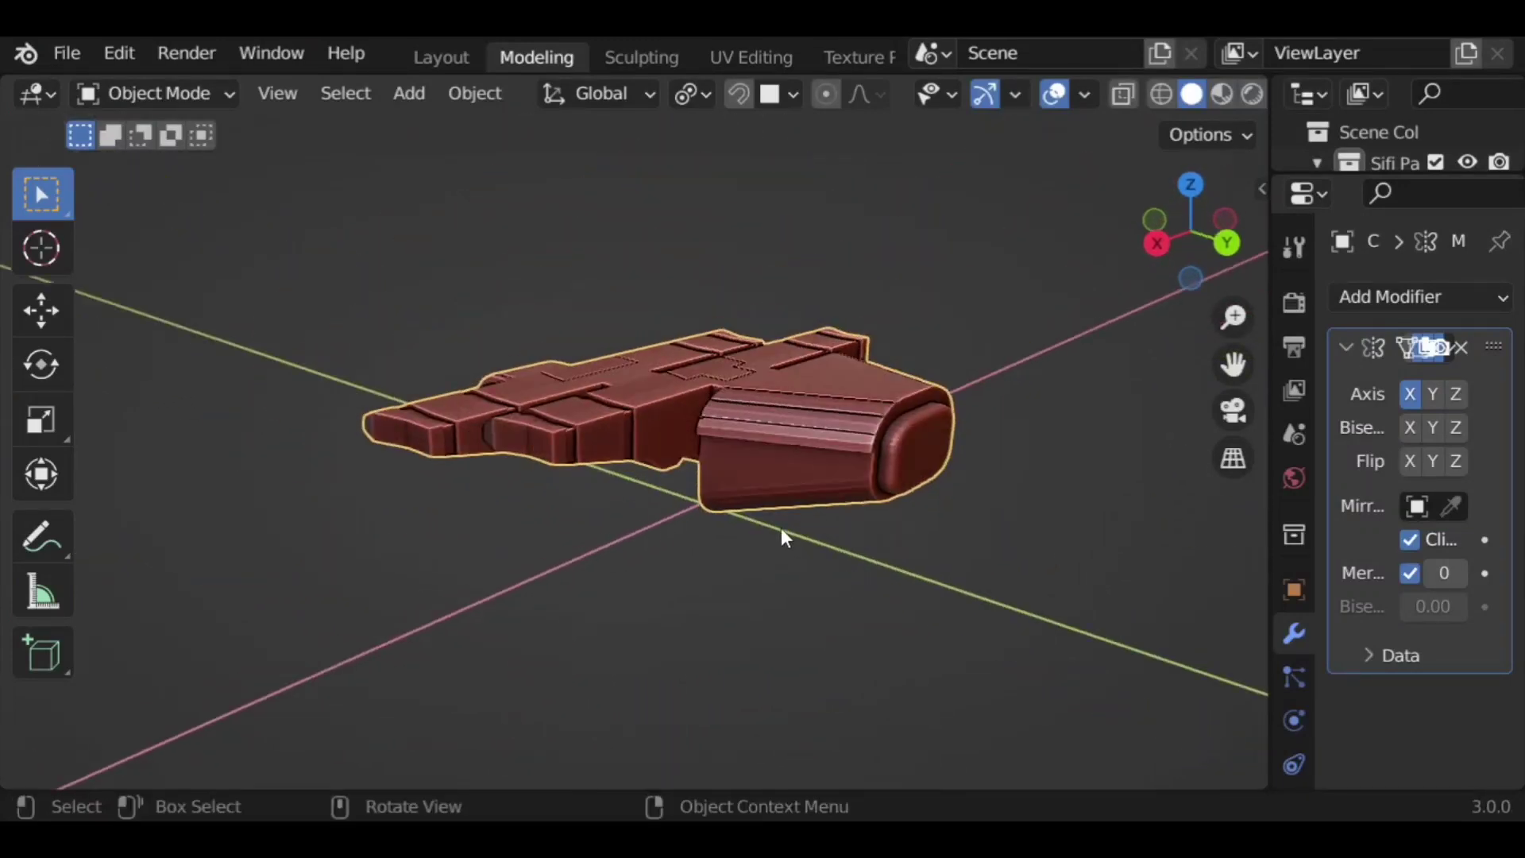
{"action": "key", "text": "Tab"}
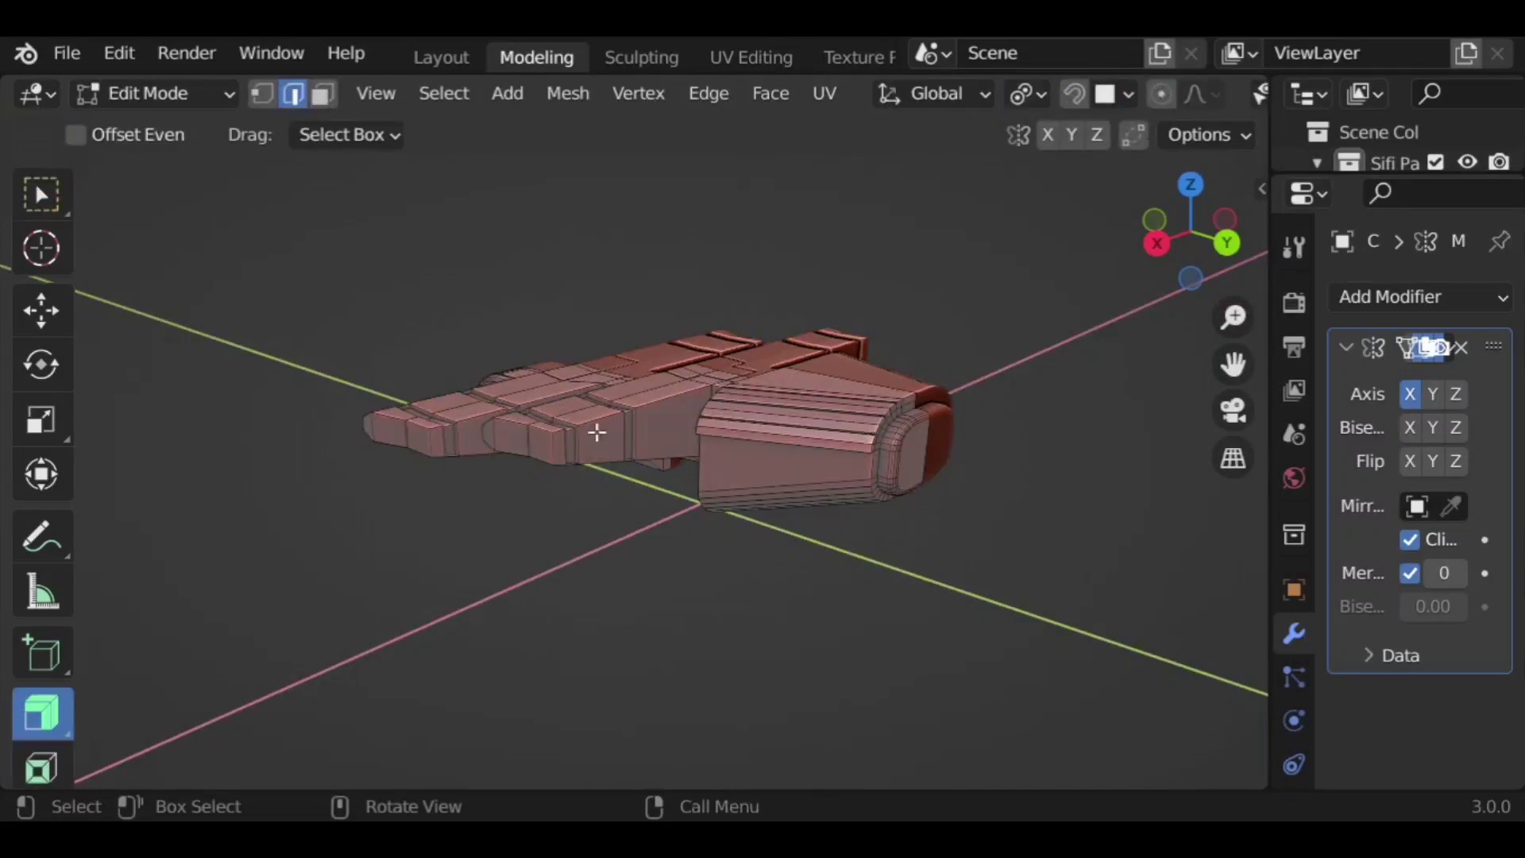
{"action": "left_click", "coordinate": [507, 94]}
{"action": "left_click", "coordinate": [507, 93]}
{"action": "left_click", "coordinate": [608, 283]}
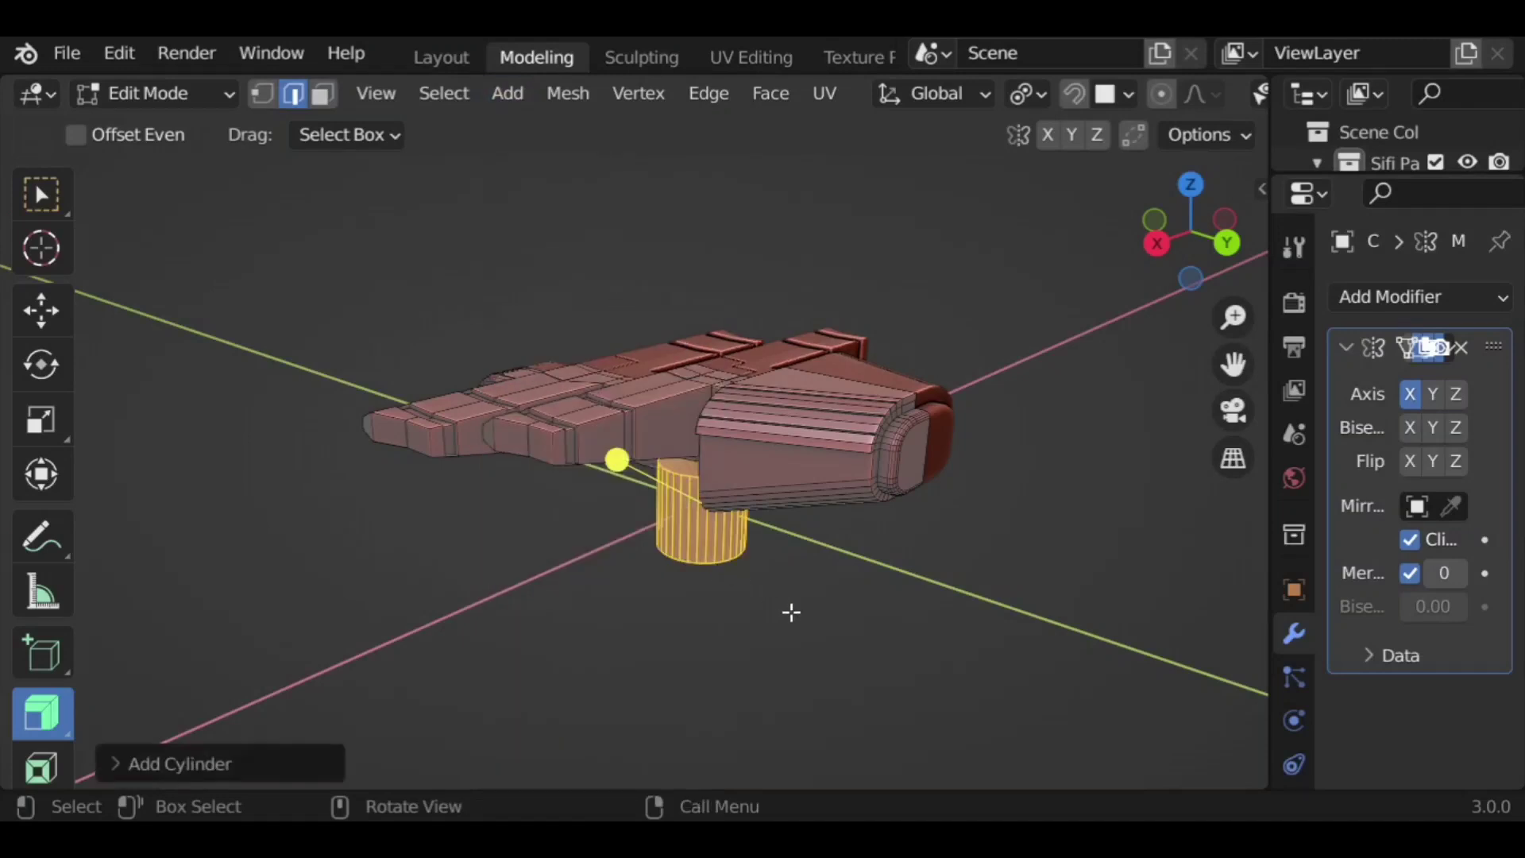
{"action": "middle_click_drag", "start_coordinate": [790, 612], "coordinate": [809, 528]}
{"action": "middle_click_drag", "start_coordinate": [885, 626], "coordinate": [891, 672]}
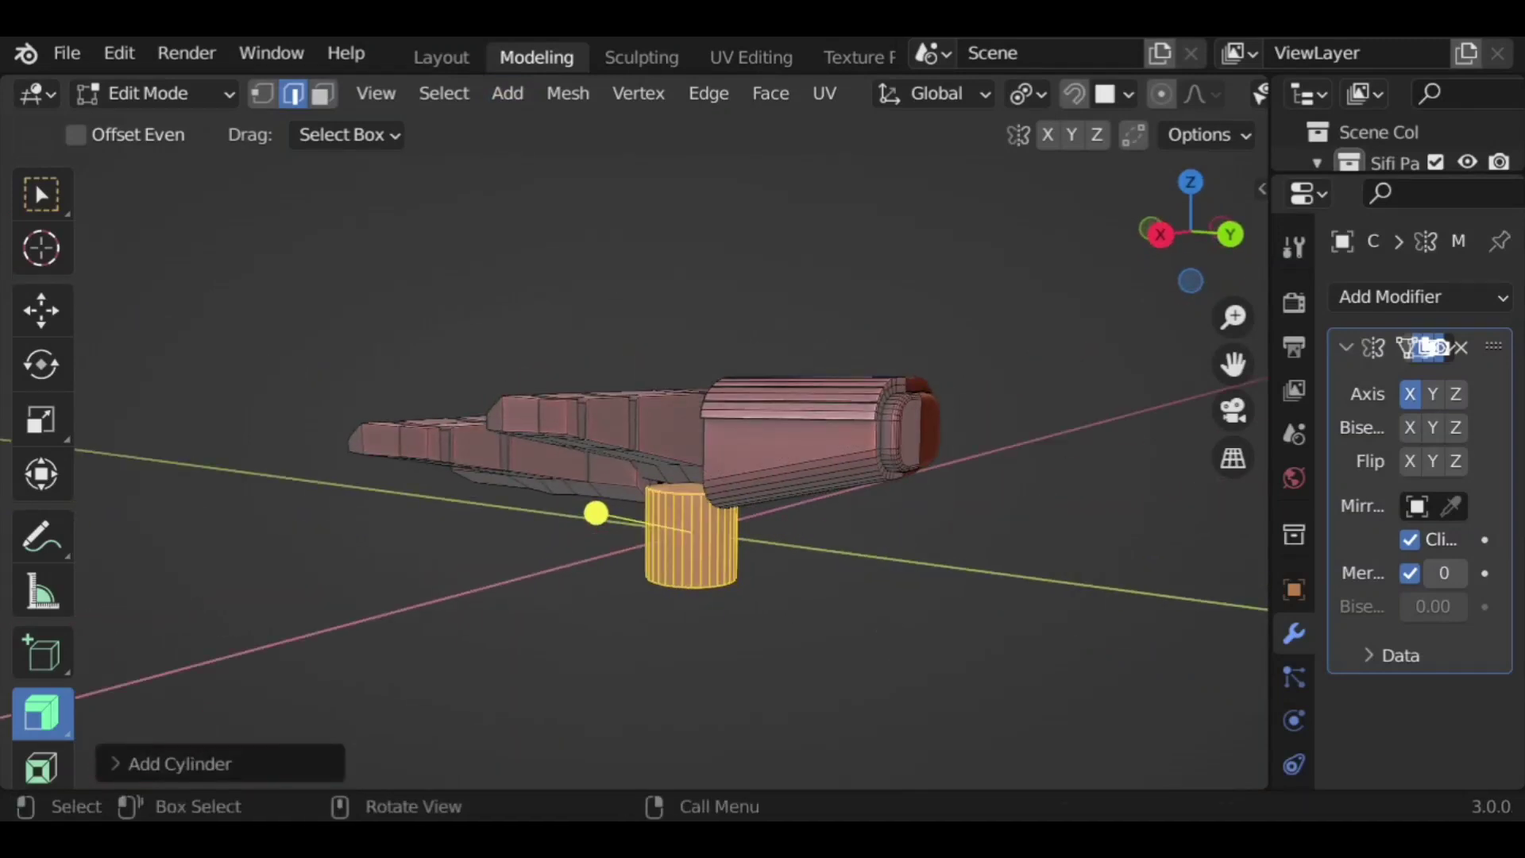
{"action": "type", "text": "rx90"}
{"action": "key", "text": "Return"}
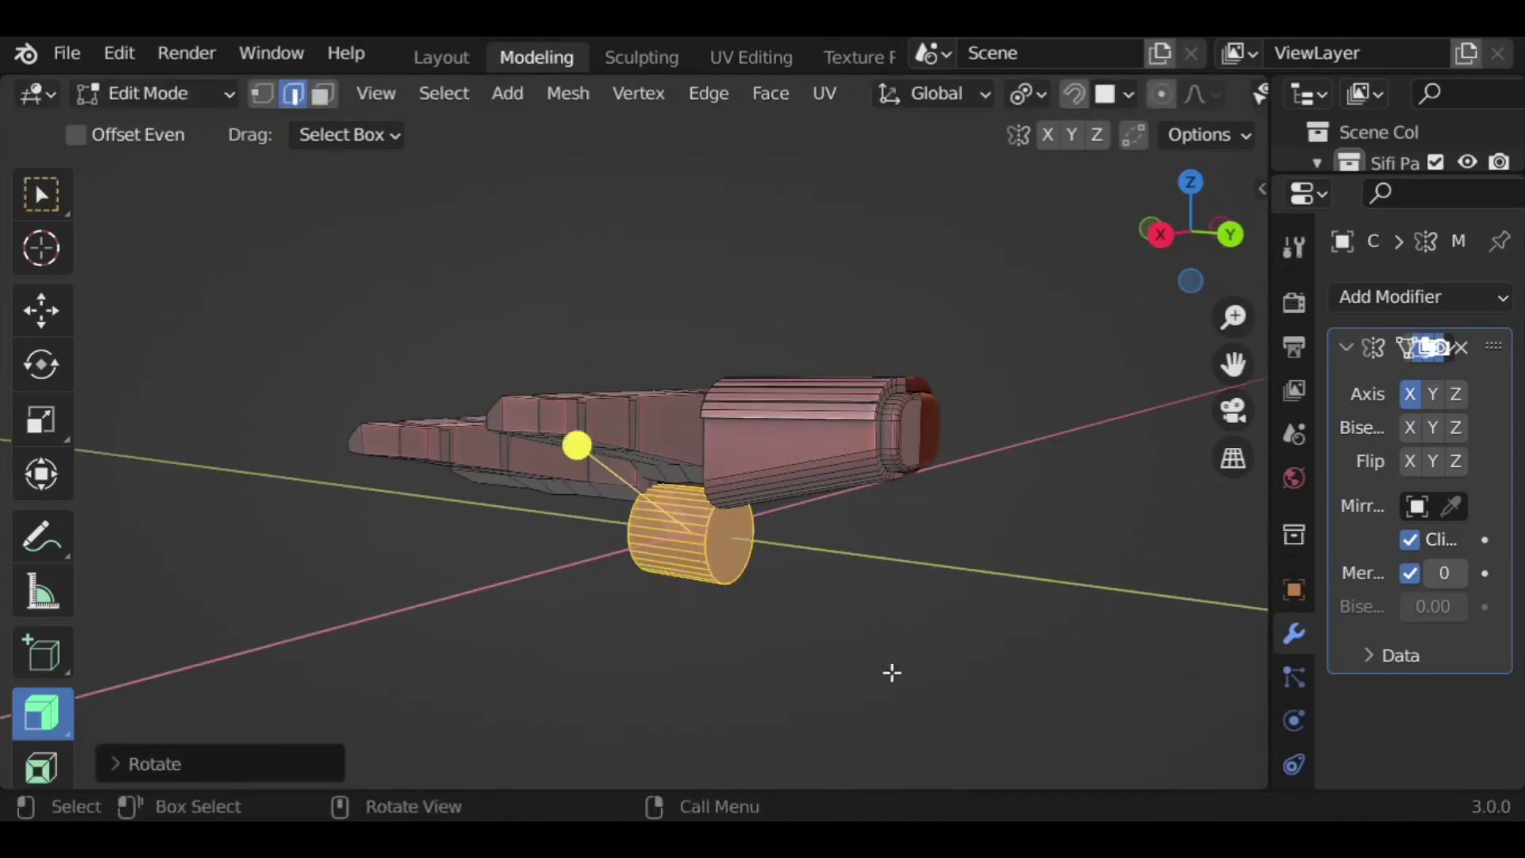
Step: Scale the new cylinder down uniformly to about 0.44
{"action": "left_click", "coordinate": [41, 195]}
{"action": "key", "text": "s"}
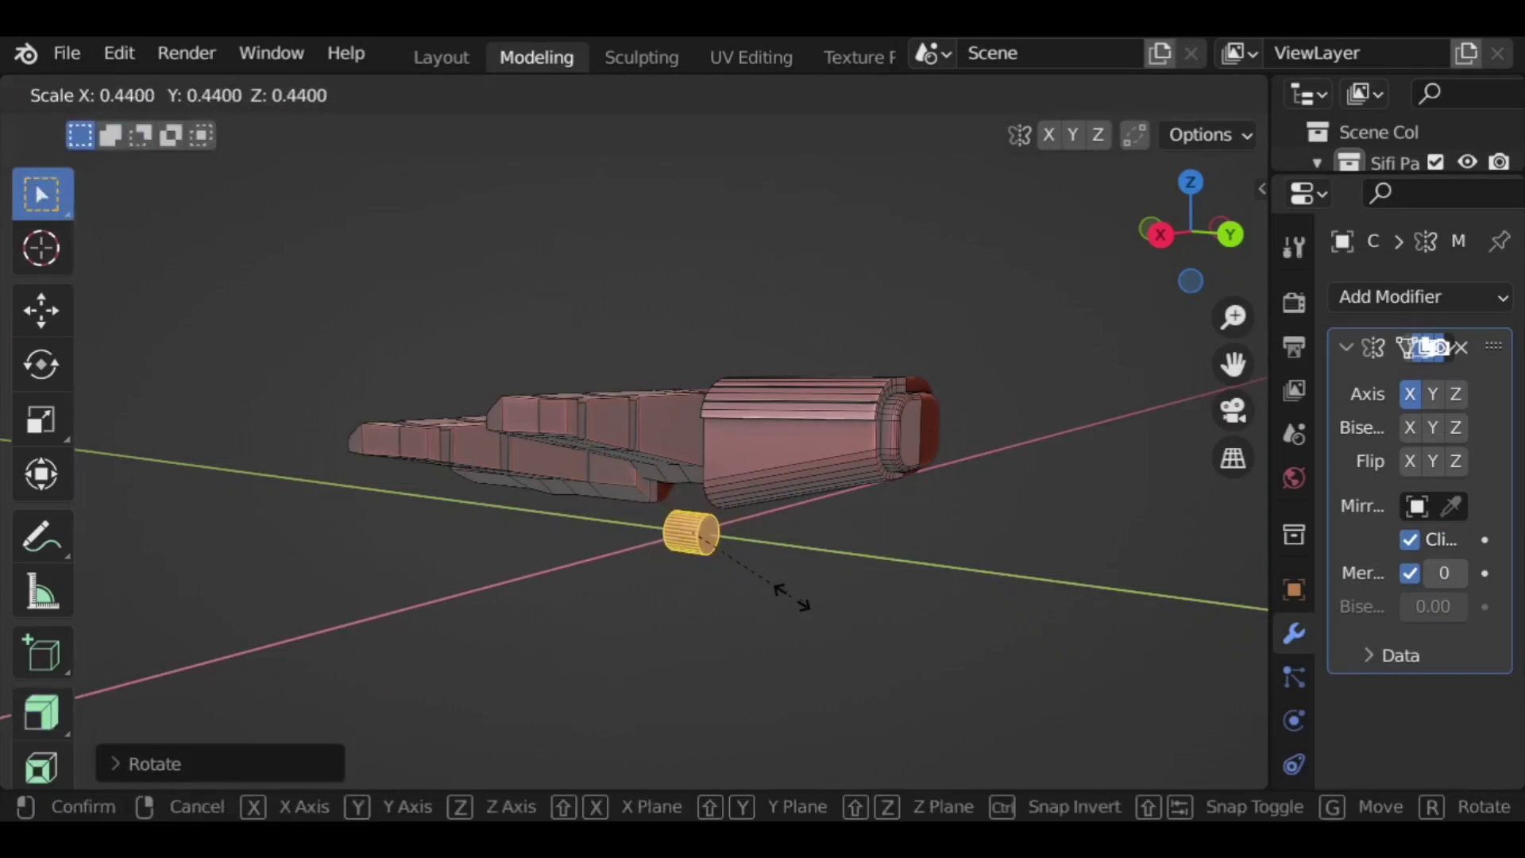
{"action": "left_click", "coordinate": [794, 604]}
{"action": "scroll", "coordinate": [845, 607], "scroll_direction": "up", "scroll_amount": 2}
{"action": "scroll", "coordinate": [813, 623], "scroll_direction": "up", "scroll_amount": 3}
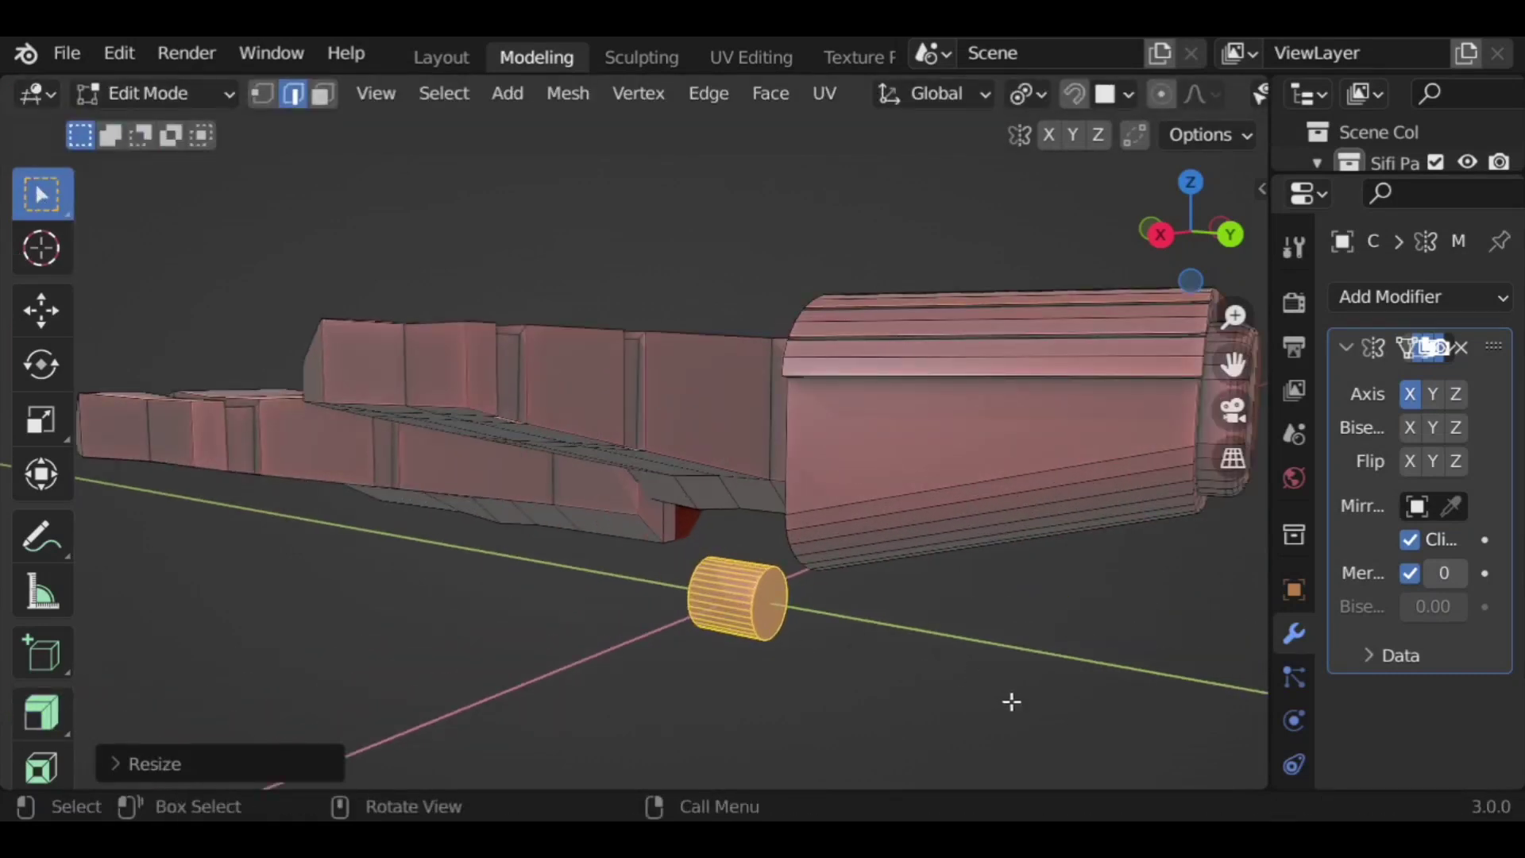
Step: Try scaling the cylinder narrower along the X axis
{"action": "key", "text": "s"}
{"action": "key", "text": "x"}
{"action": "left_click", "coordinate": [919, 681]}
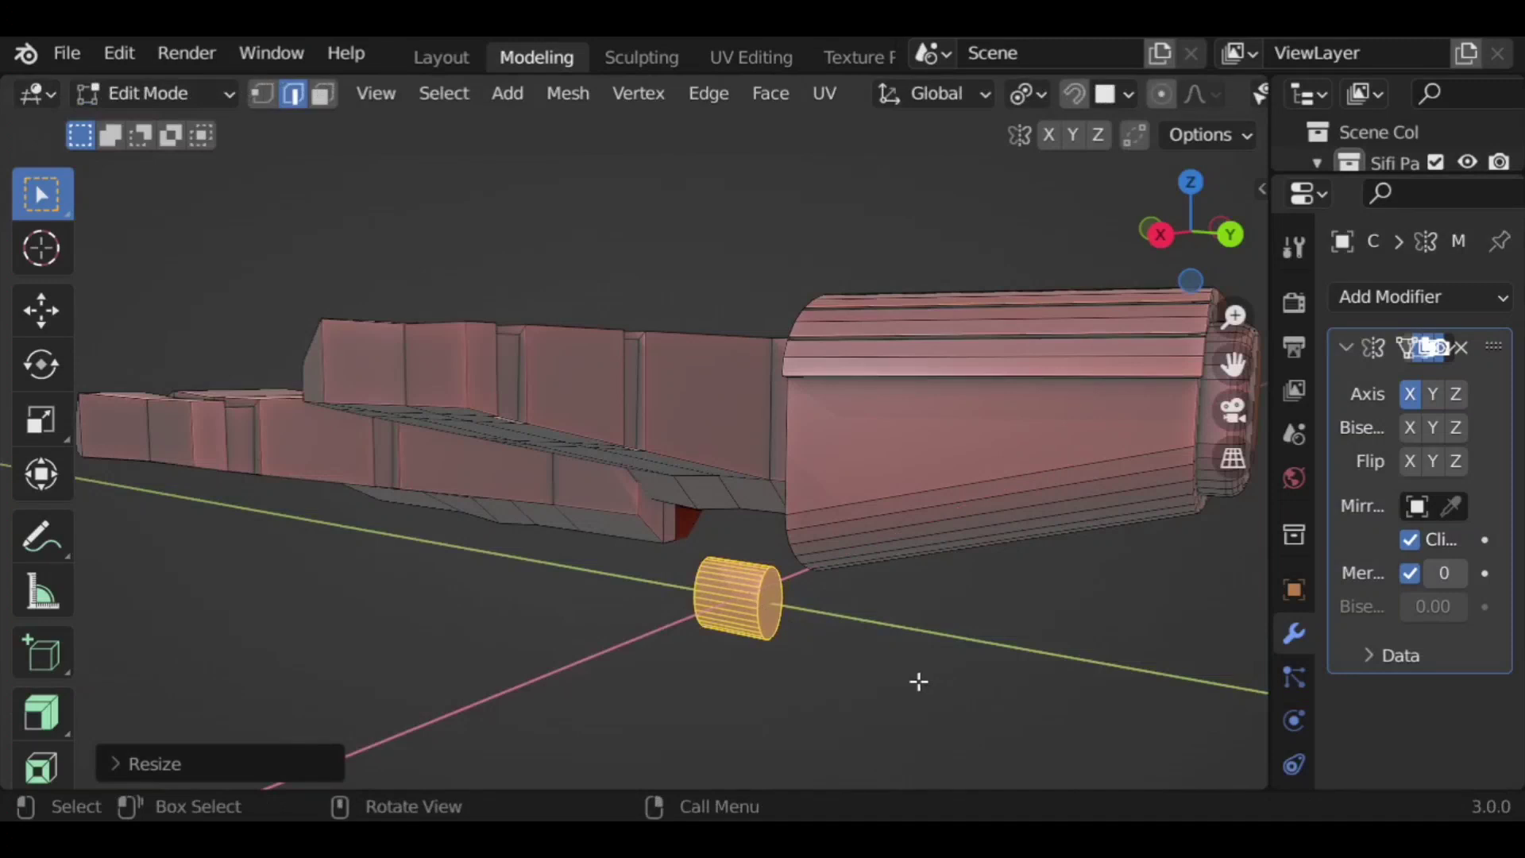
{"action": "key", "text": "ctrl+z"}
Step: Shorten the cylinder along the global Y axis to about 0.77
{"action": "key", "text": "s"}
{"action": "key", "text": "y"}
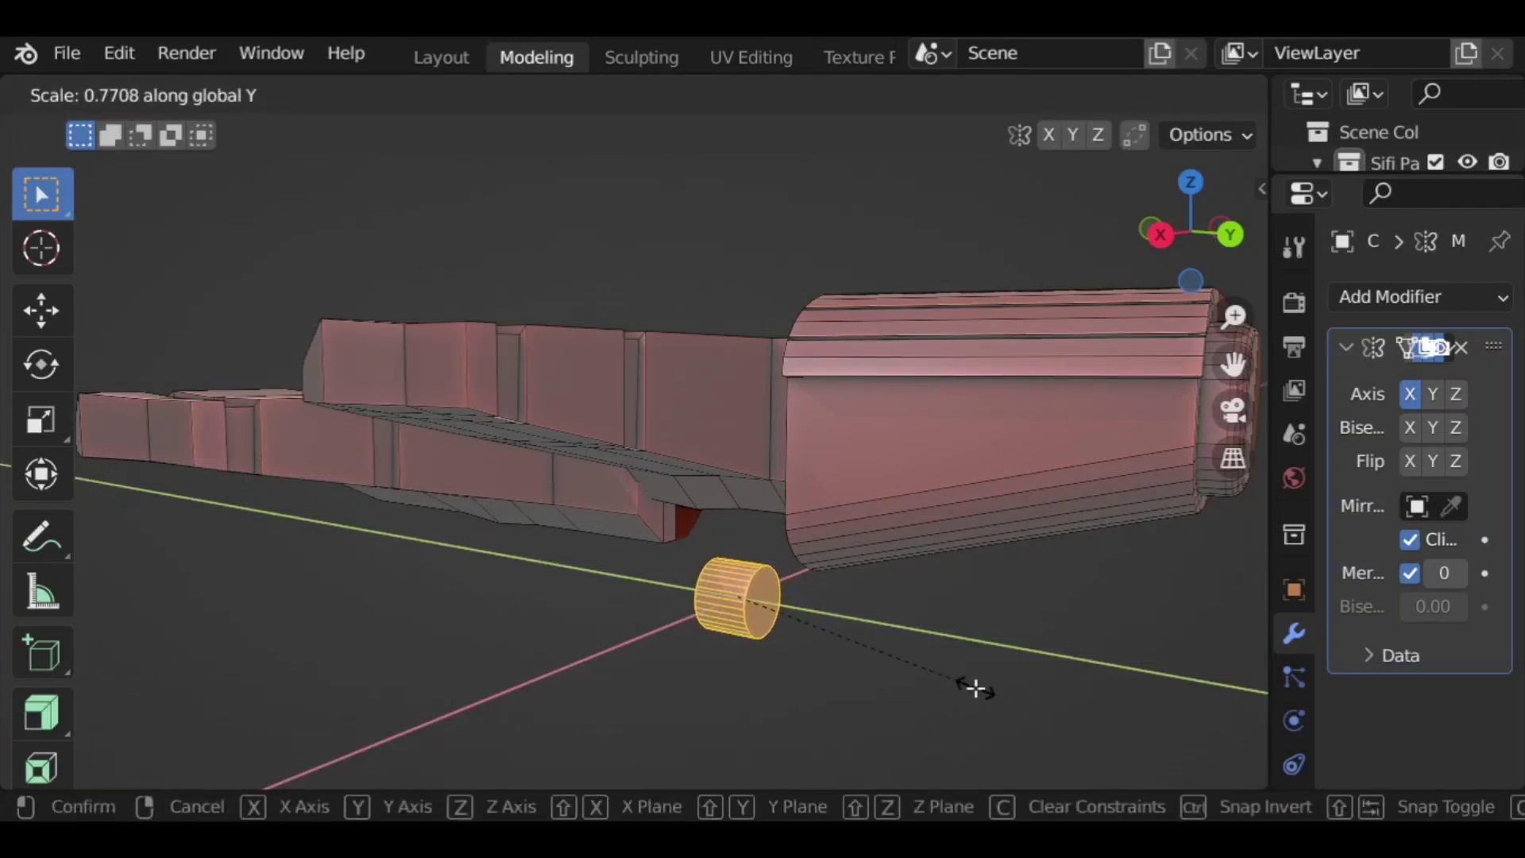
{"action": "left_click", "coordinate": [766, 637]}
{"action": "key", "text": "KP_Decimal"}
{"action": "scroll", "coordinate": [852, 606], "scroll_direction": "down", "scroll_amount": 2}
Step: Taper the cylinder by scaling down the end cap facing positive Y, and adjust that cap's scale along X
{"action": "left_click", "coordinate": [728, 517]}
{"action": "left_click", "coordinate": [324, 95]}
{"action": "left_click", "coordinate": [874, 486]}
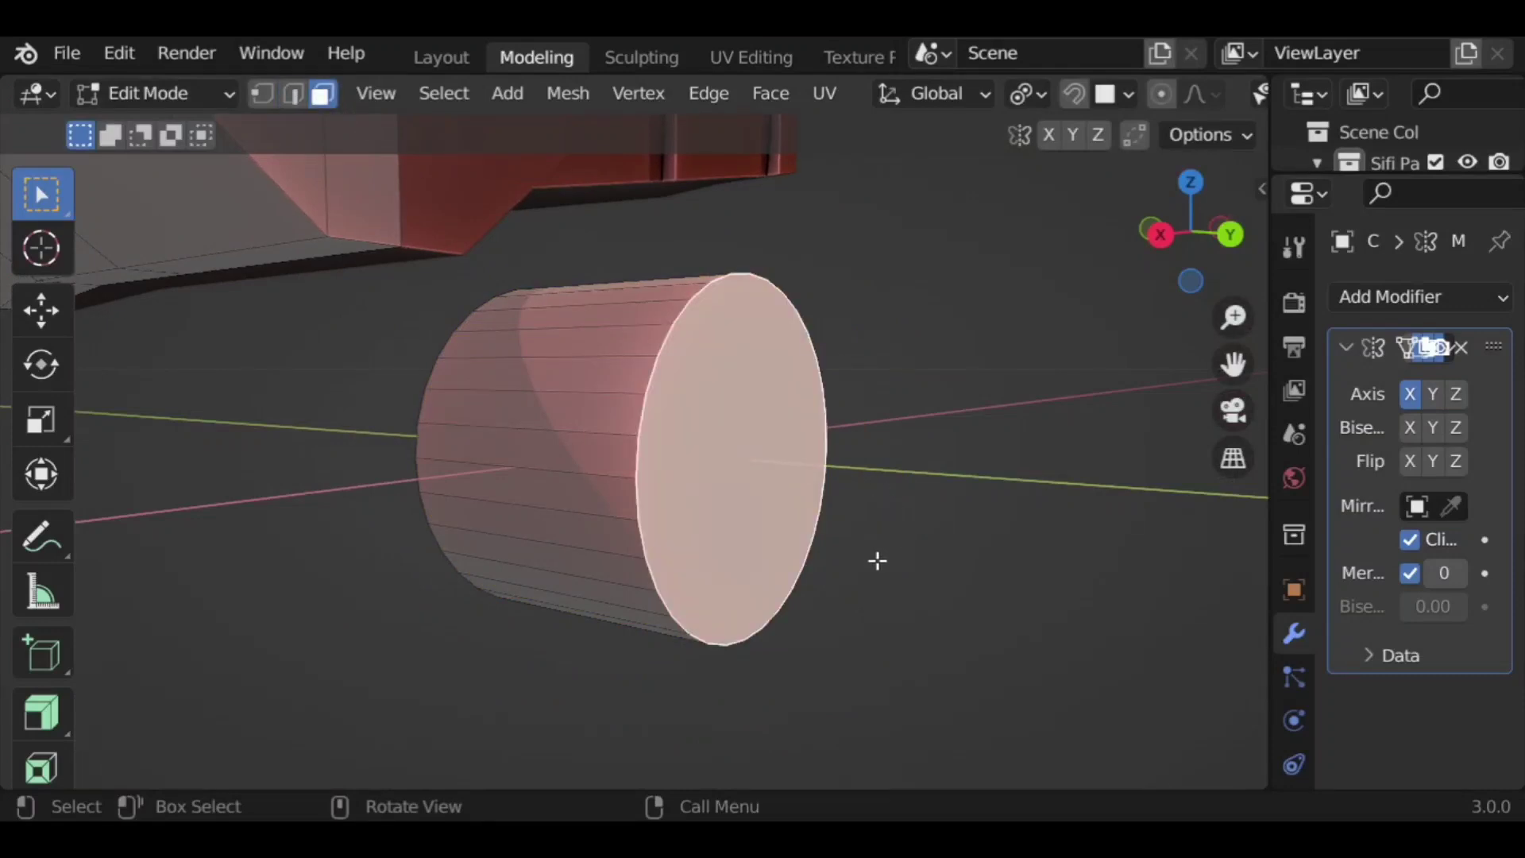
{"action": "mouse_move", "coordinate": [636, 572]}
{"action": "middle_mouse_down"}
{"action": "mouse_move", "coordinate": [708, 586]}
{"action": "mouse_move", "coordinate": [627, 549]}
{"action": "middle_mouse_up"}
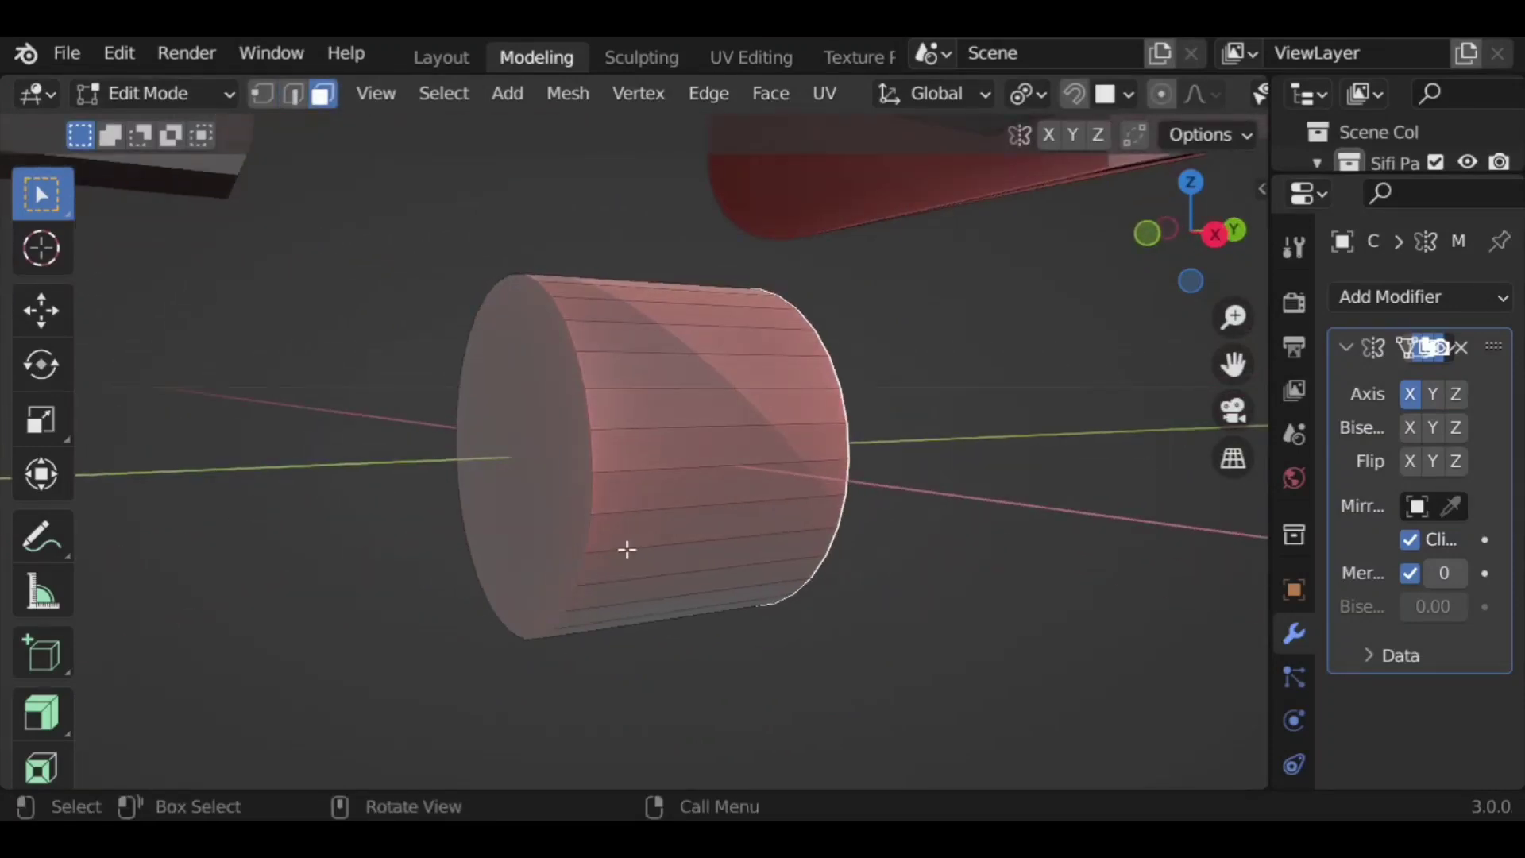
{"action": "middle_click_drag", "start_coordinate": [950, 527], "coordinate": [656, 574]}
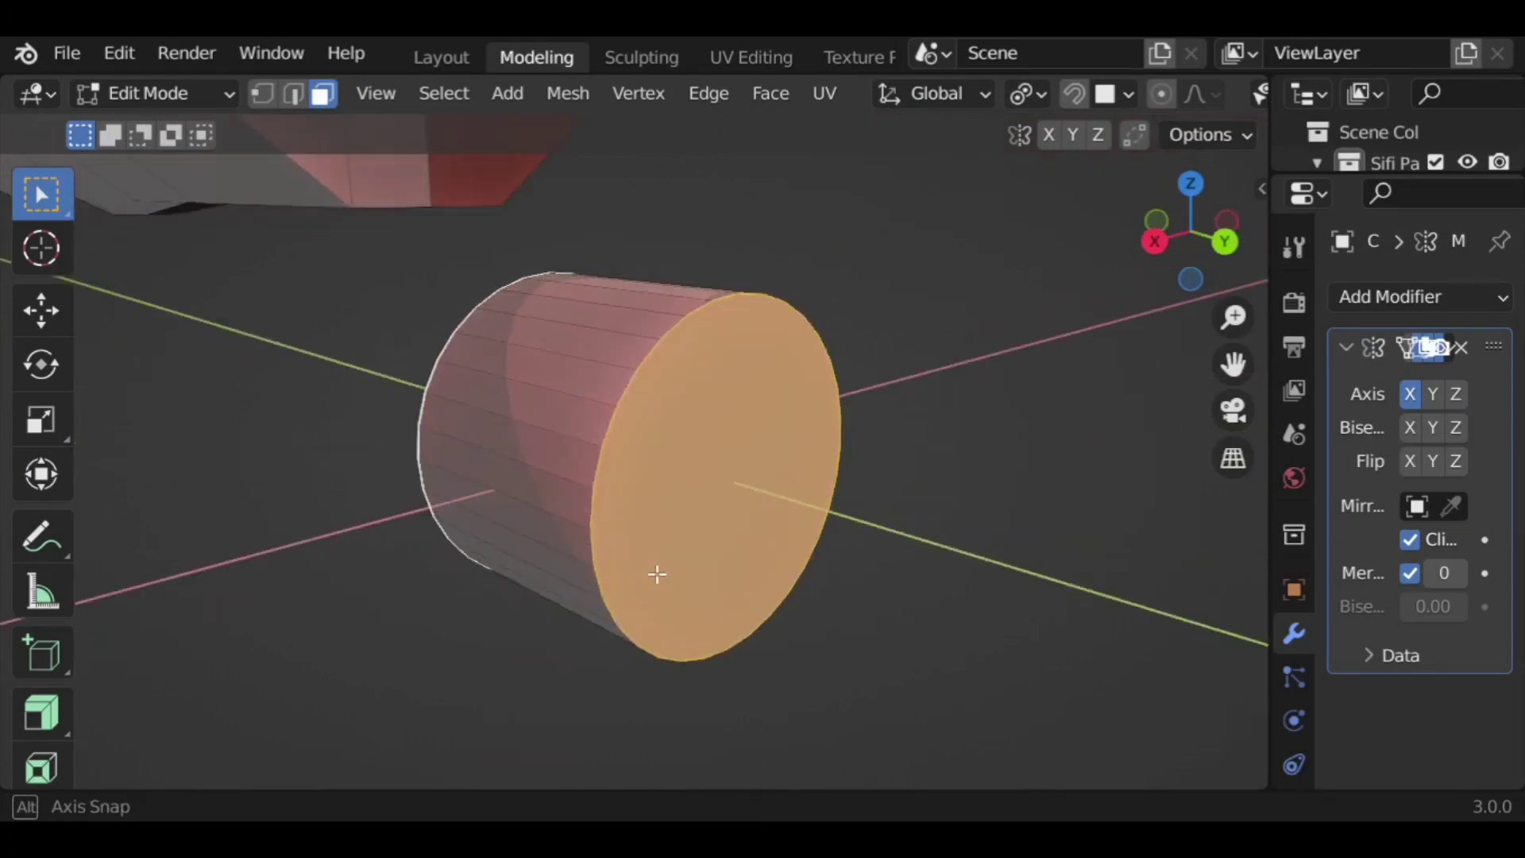
{"action": "left_click", "coordinate": [963, 556]}
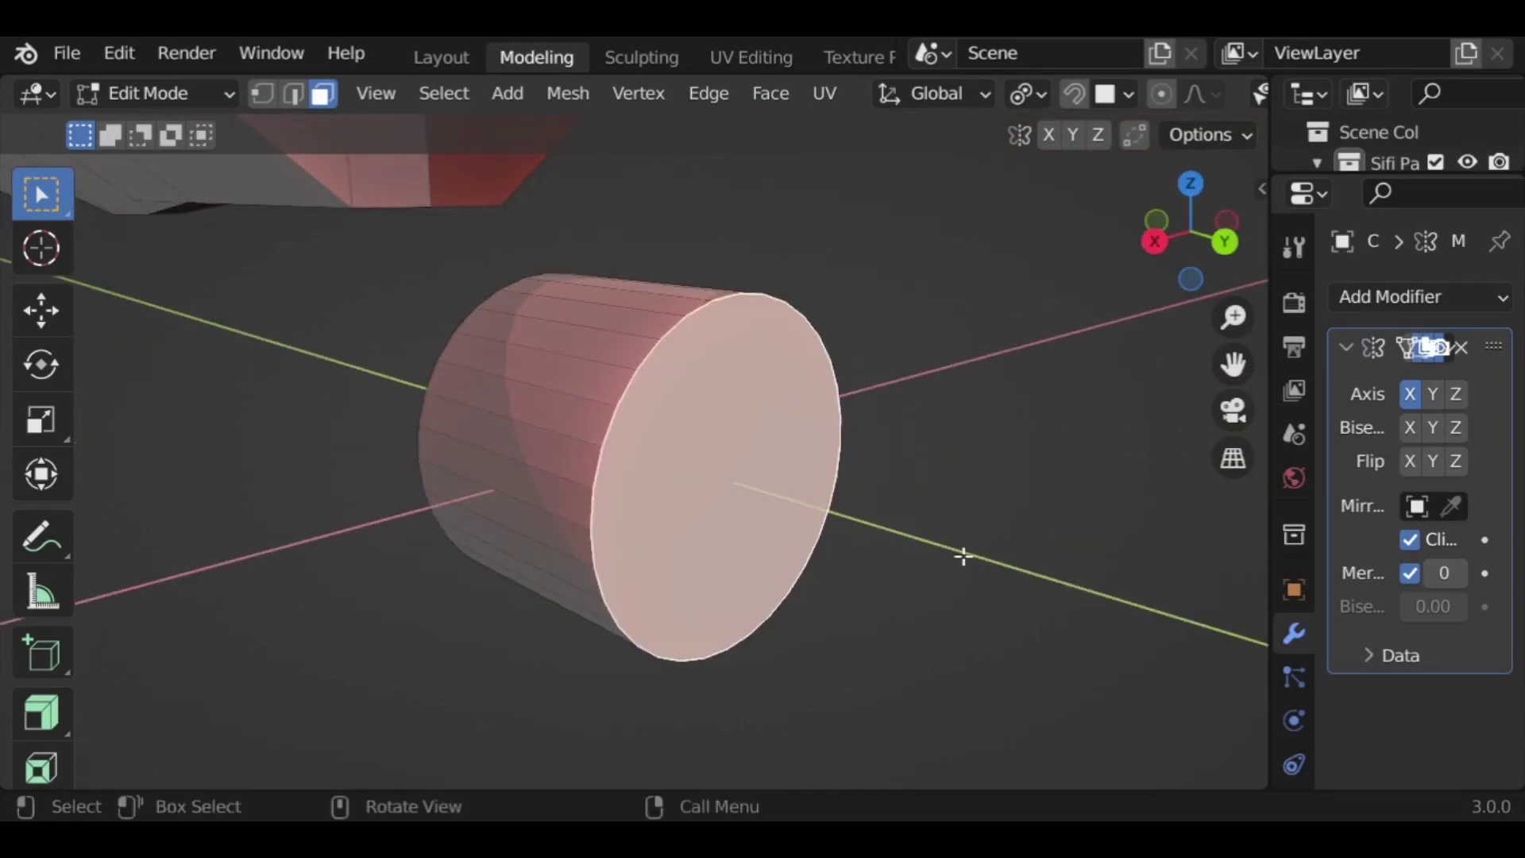
{"action": "key", "text": "s"}
{"action": "left_click", "coordinate": [872, 508]}
{"action": "middle_click_drag", "start_coordinate": [871, 508], "coordinate": [871, 581]}
{"action": "key", "text": "s"}
{"action": "key", "text": "x"}
{"action": "left_click", "coordinate": [868, 545]}
Step: Try scaling the tapered cylinder's box-selected faces along the global Y axis to about 0.80
{"action": "key", "text": "a"}
{"action": "key", "text": "alt+a"}
{"action": "left_click_drag", "start_coordinate": [807, 354], "coordinate": [421, 594]}
{"action": "key", "text": "s"}
{"action": "key", "text": "y"}
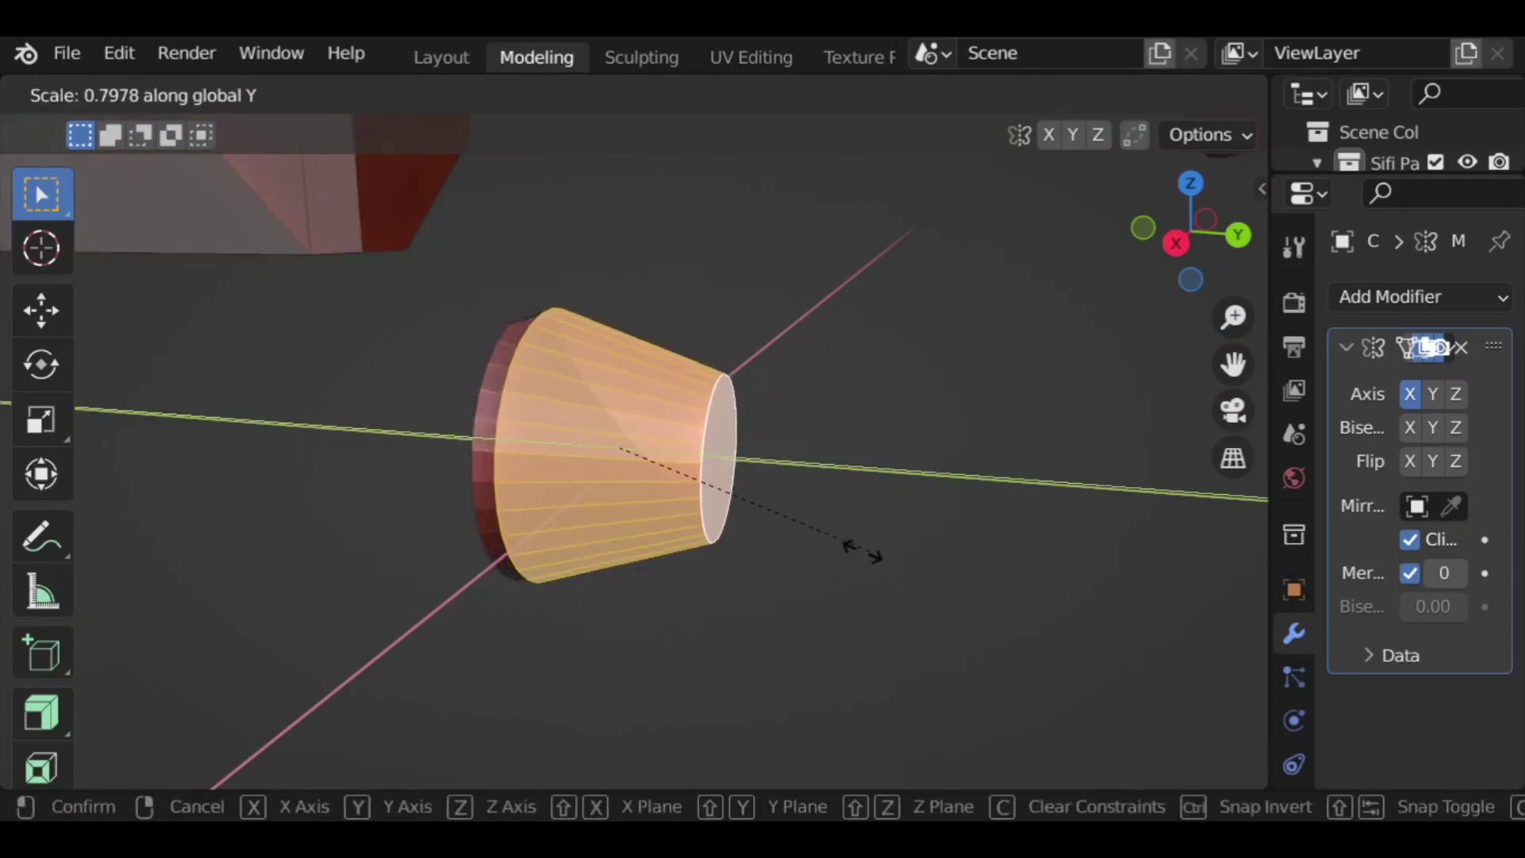
{"action": "left_click", "coordinate": [828, 548]}
{"action": "middle_click_drag", "start_coordinate": [874, 579], "coordinate": [762, 500]}
{"action": "key", "text": "ctrl+z"}
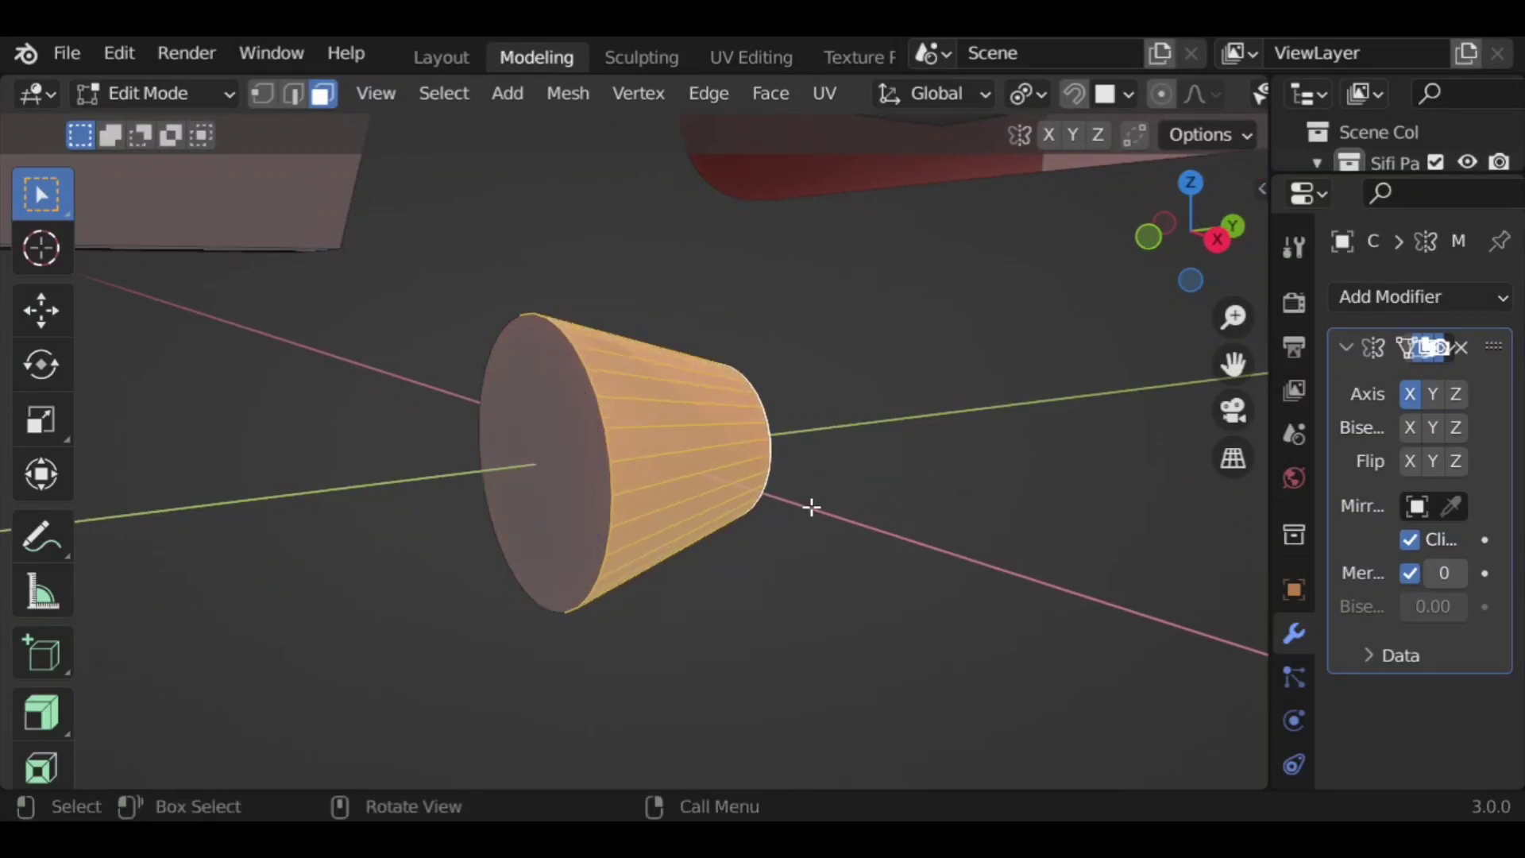
Step: Select all linked faces of the tapered cylinder and shorten the whole piece along the Y axis
{"action": "middle_click_drag", "start_coordinate": [878, 466], "coordinate": [715, 491]}
{"action": "key", "text": "l"}
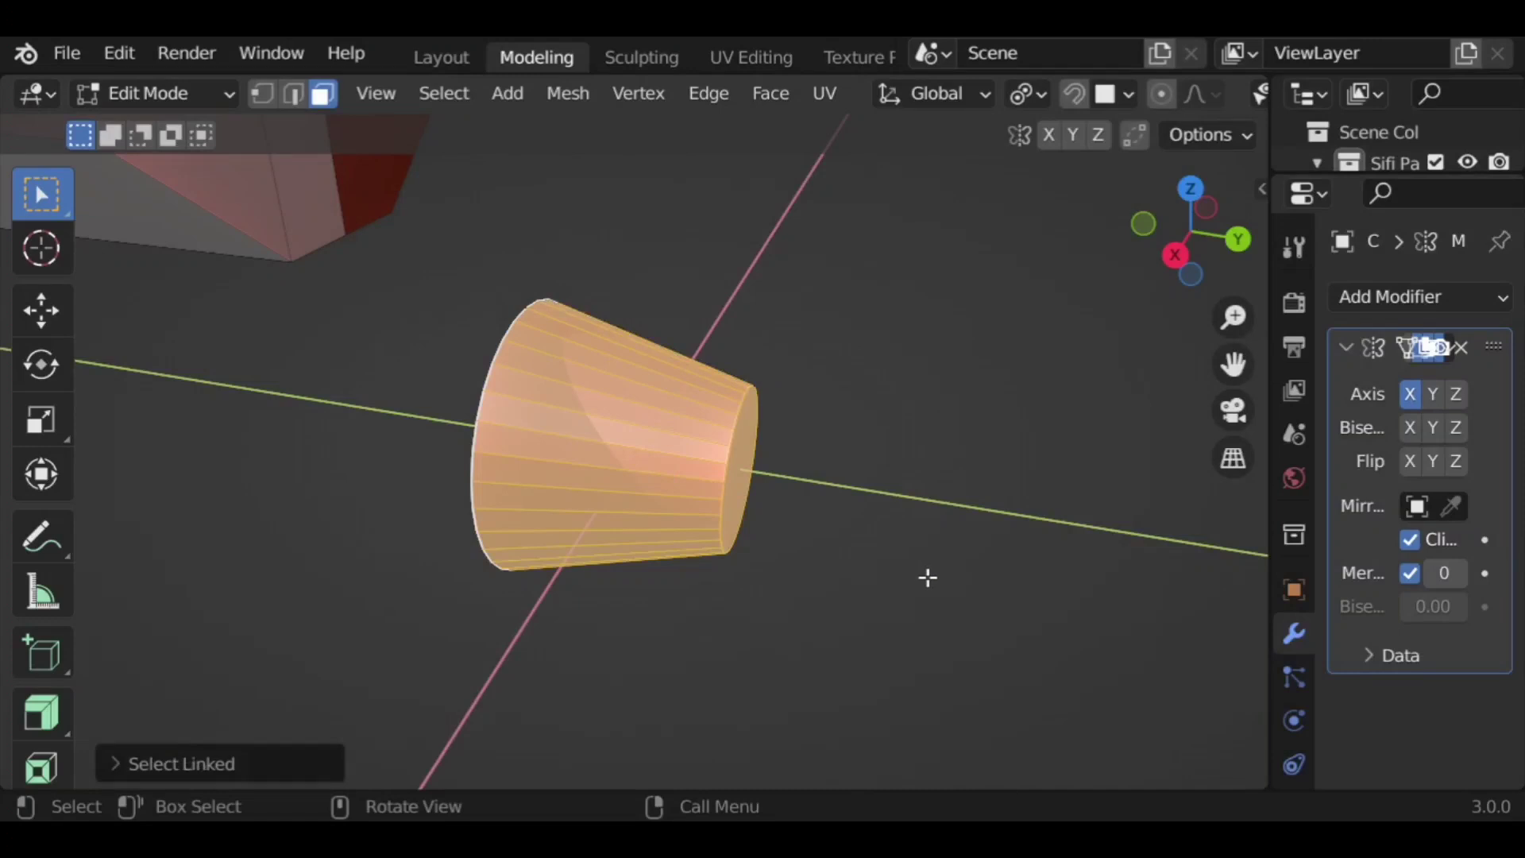
{"action": "key", "text": "s"}
{"action": "key", "text": "y"}
{"action": "left_click", "coordinate": [738, 578]}
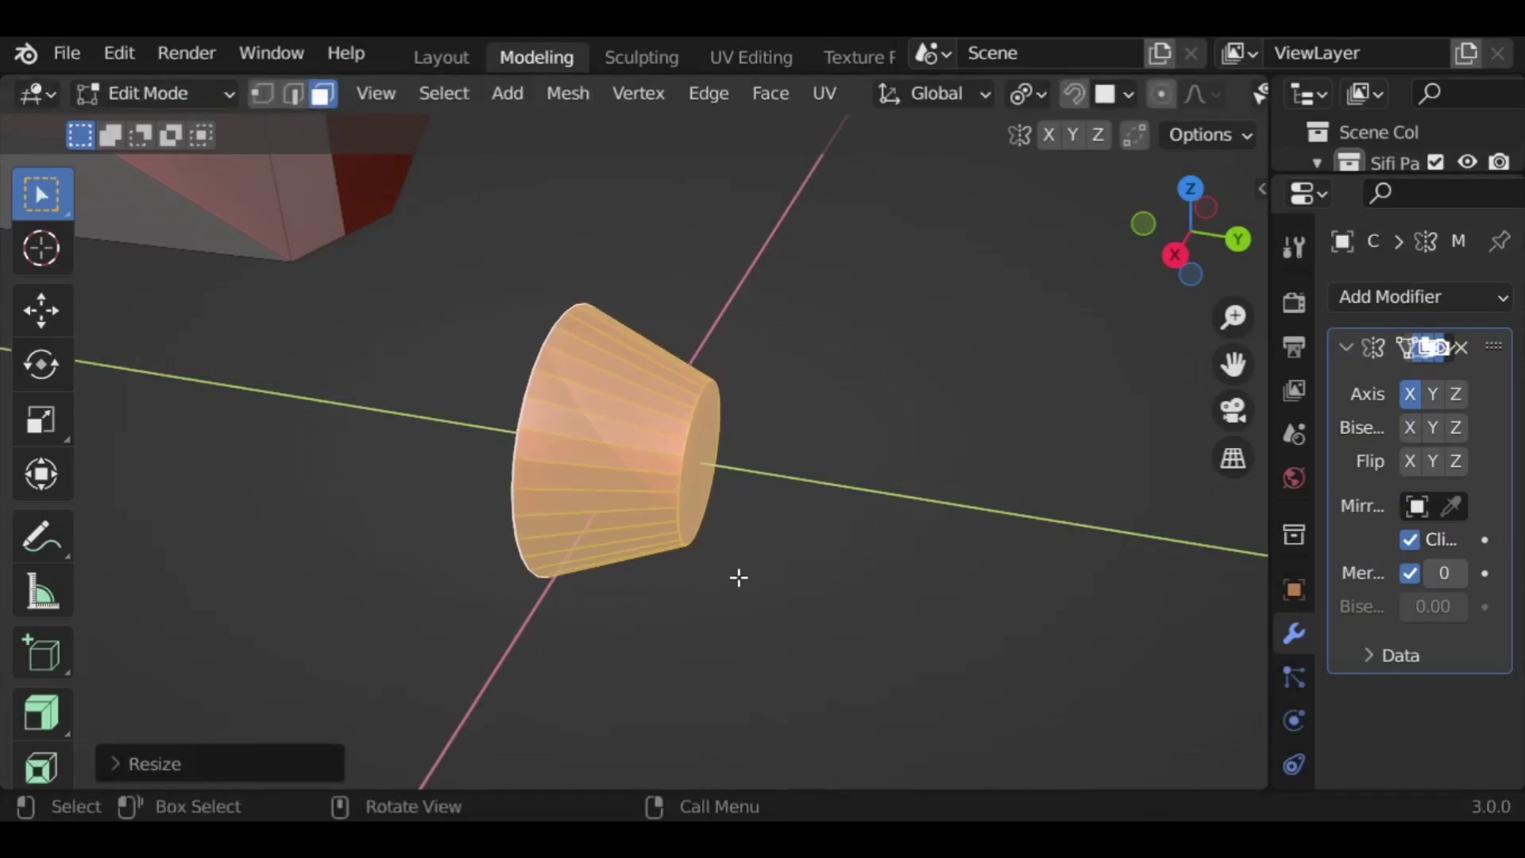
Step: Select an evenly spaced pattern of lengthwise side faces around the tapered cylinder, excluding the extra face that breaks the spacing
{"action": "left_click", "coordinate": [750, 499]}
{"action": "left_click", "coordinate": [601, 458]}
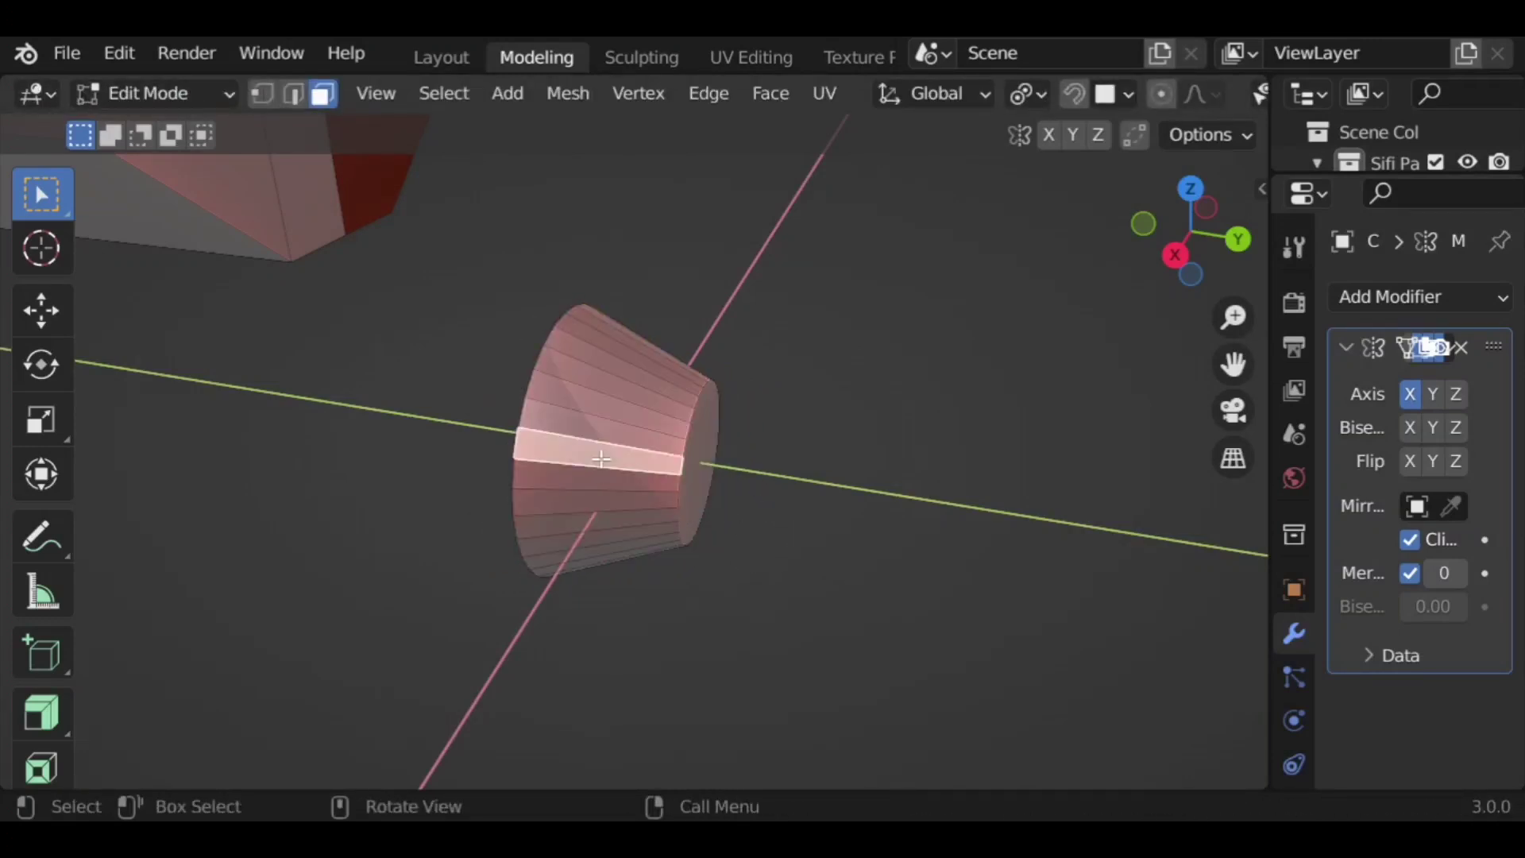
{"action": "left_click", "coordinate": [597, 524]}
{"action": "left_click", "coordinate": [628, 458], "text": "shift"}
{"action": "key", "text": "ctrl+shift+KP_Add"}
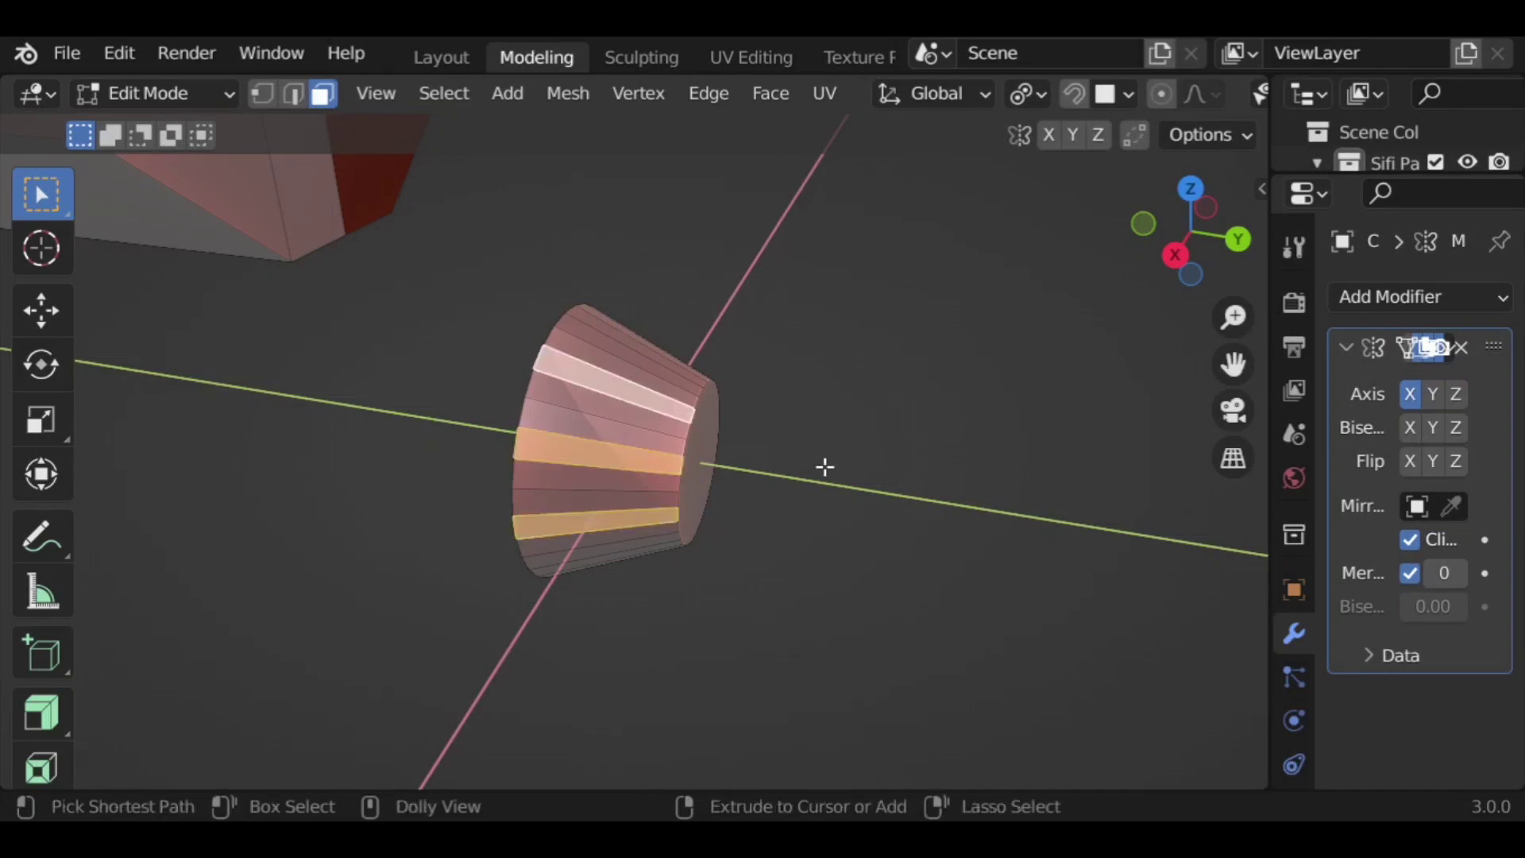
{"action": "key", "text": "ctrl+shift+KP_Add"}
{"action": "middle_click_drag", "start_coordinate": [825, 467], "coordinate": [555, 374]}
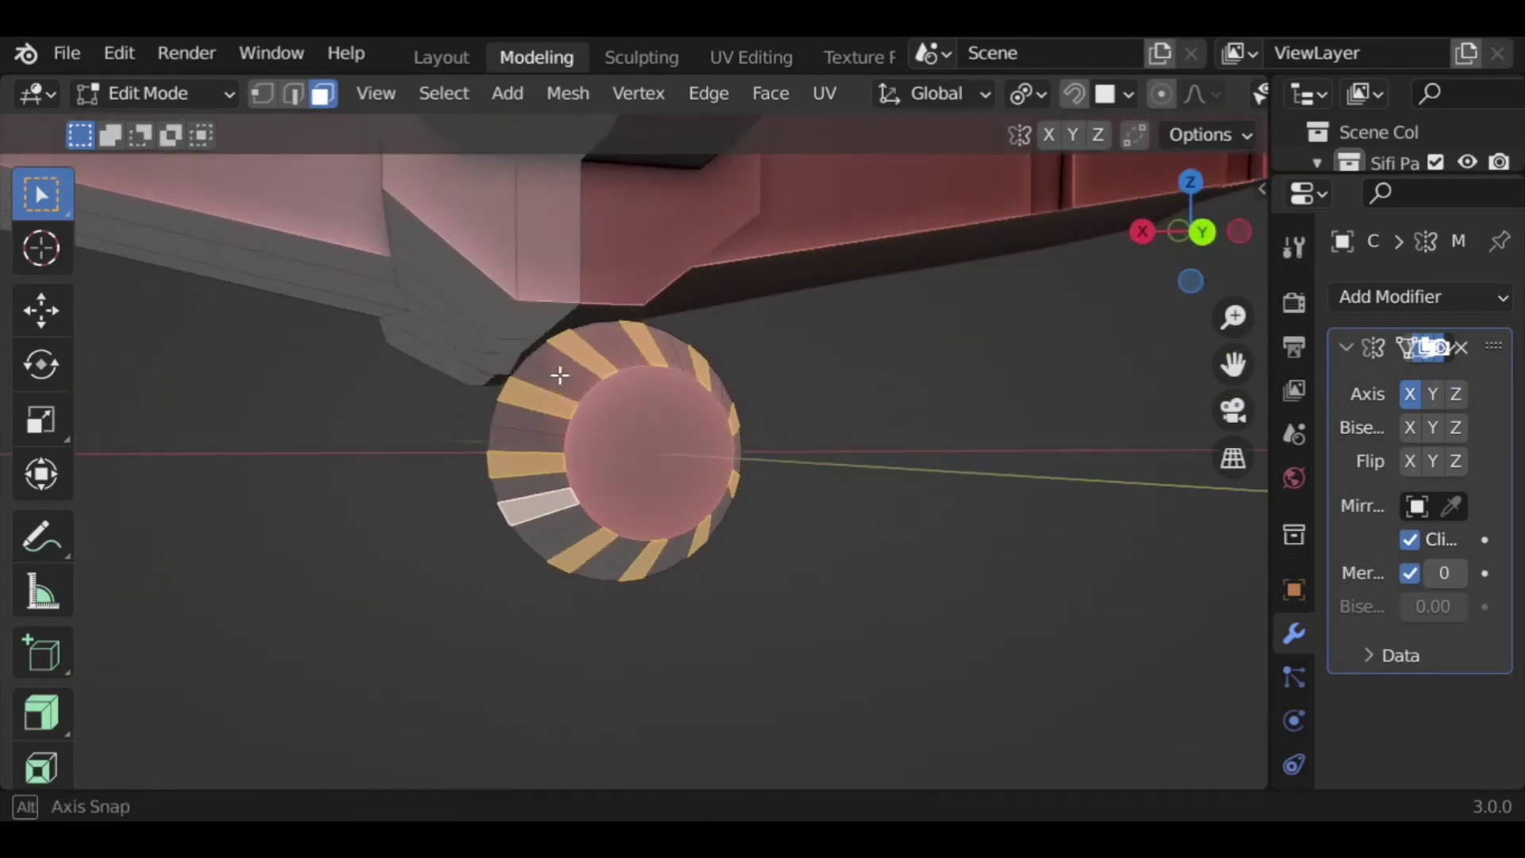
{"action": "left_click", "coordinate": [540, 512], "text": "shift"}
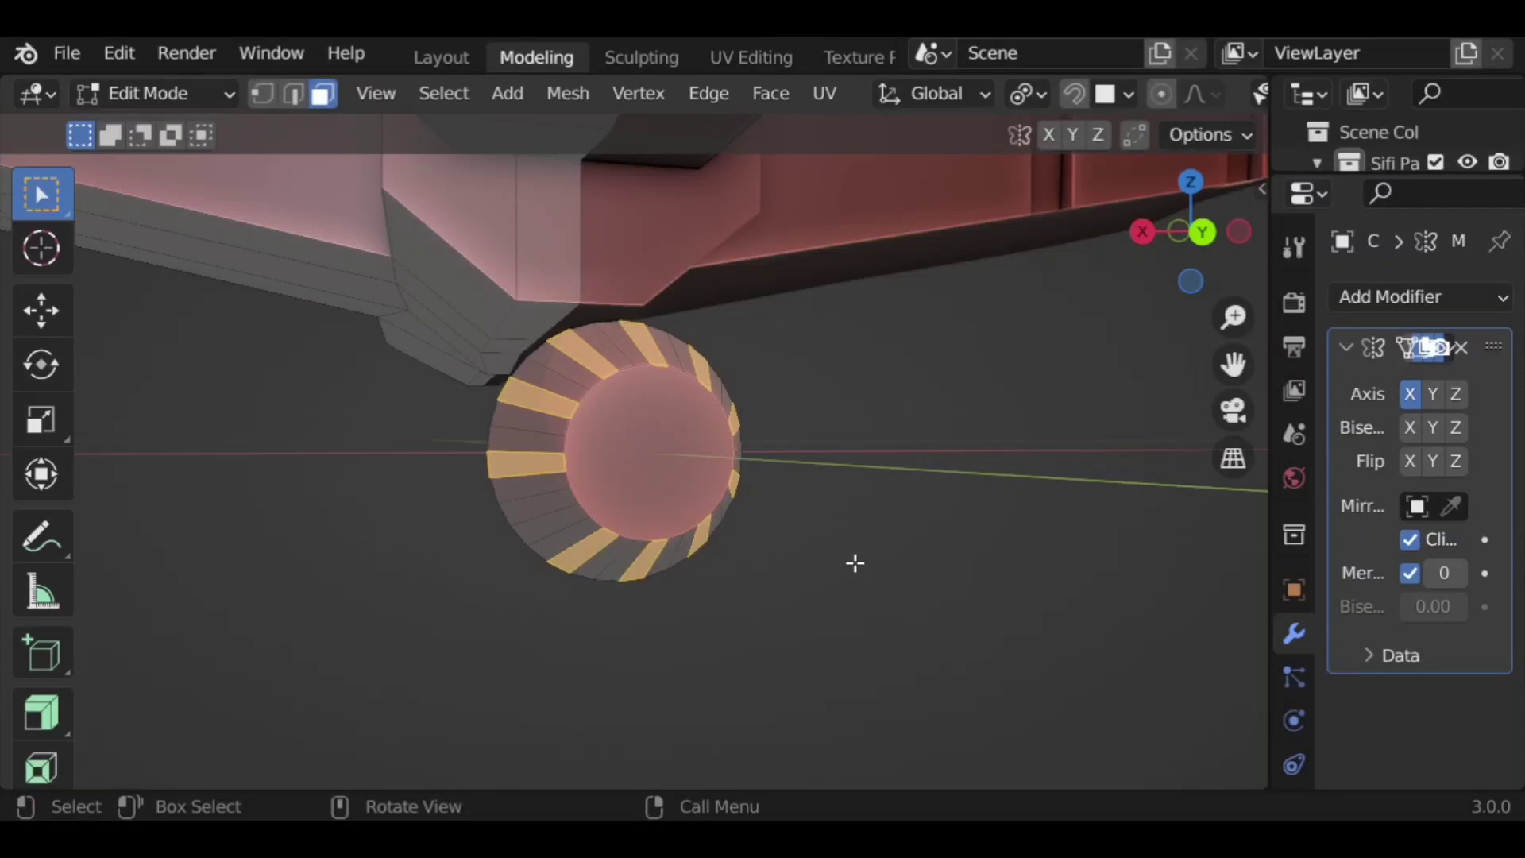
Step: Inset the selected side faces by about 0.01 m and extrude them outward into raised ribs along the tapered cylinder
{"action": "key", "text": "i"}
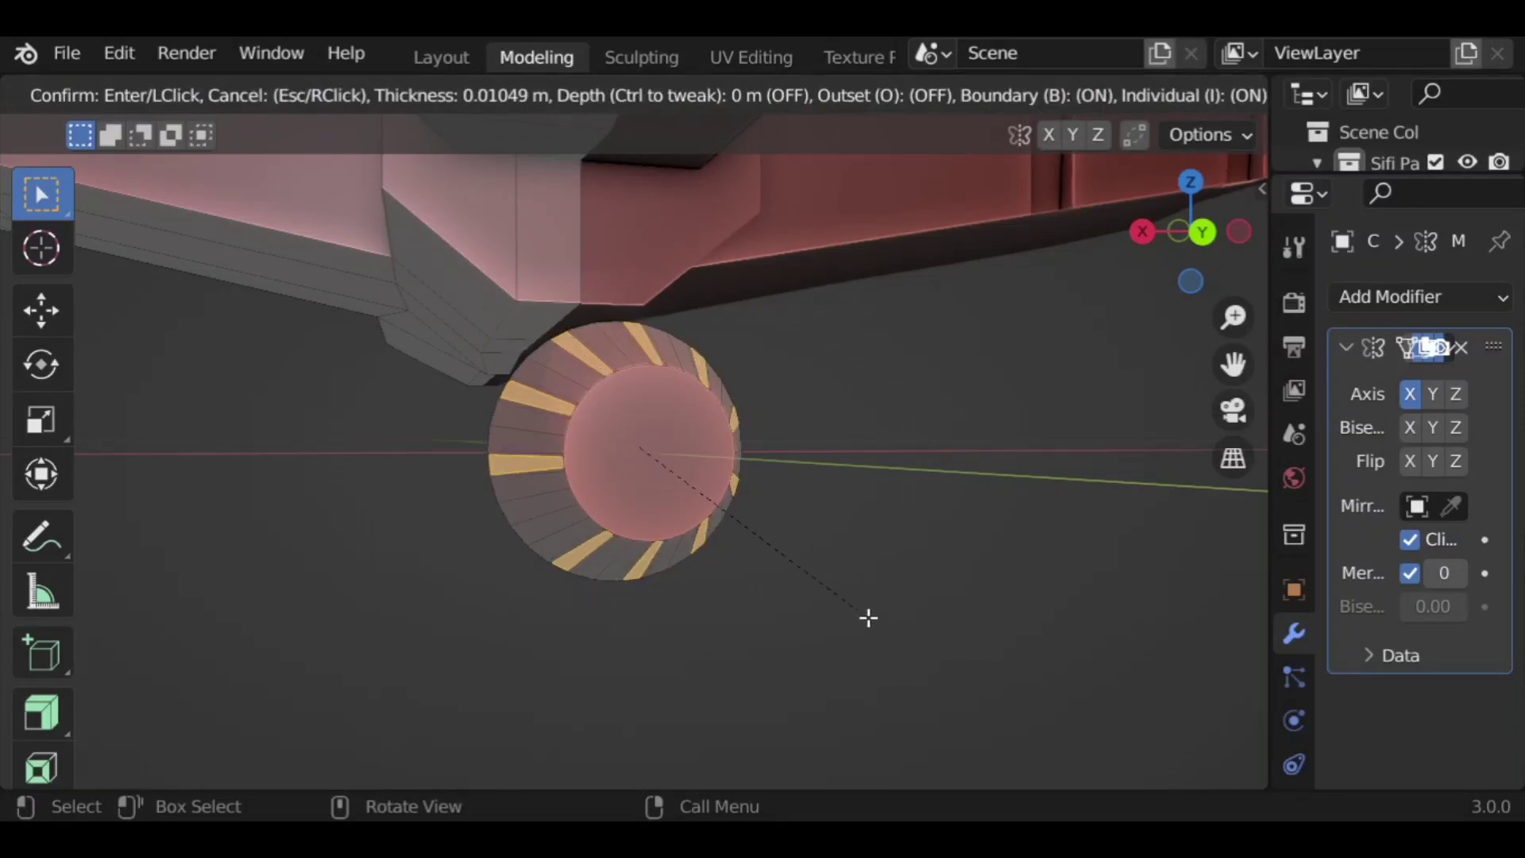
{"action": "left_click", "coordinate": [869, 617]}
{"action": "left_click_drag", "start_coordinate": [709, 435], "coordinate": [723, 438]}
{"action": "middle_click_drag", "start_coordinate": [426, 572], "coordinate": [518, 460]}
{"action": "scroll", "coordinate": [526, 451], "scroll_direction": "down", "scroll_amount": 3}
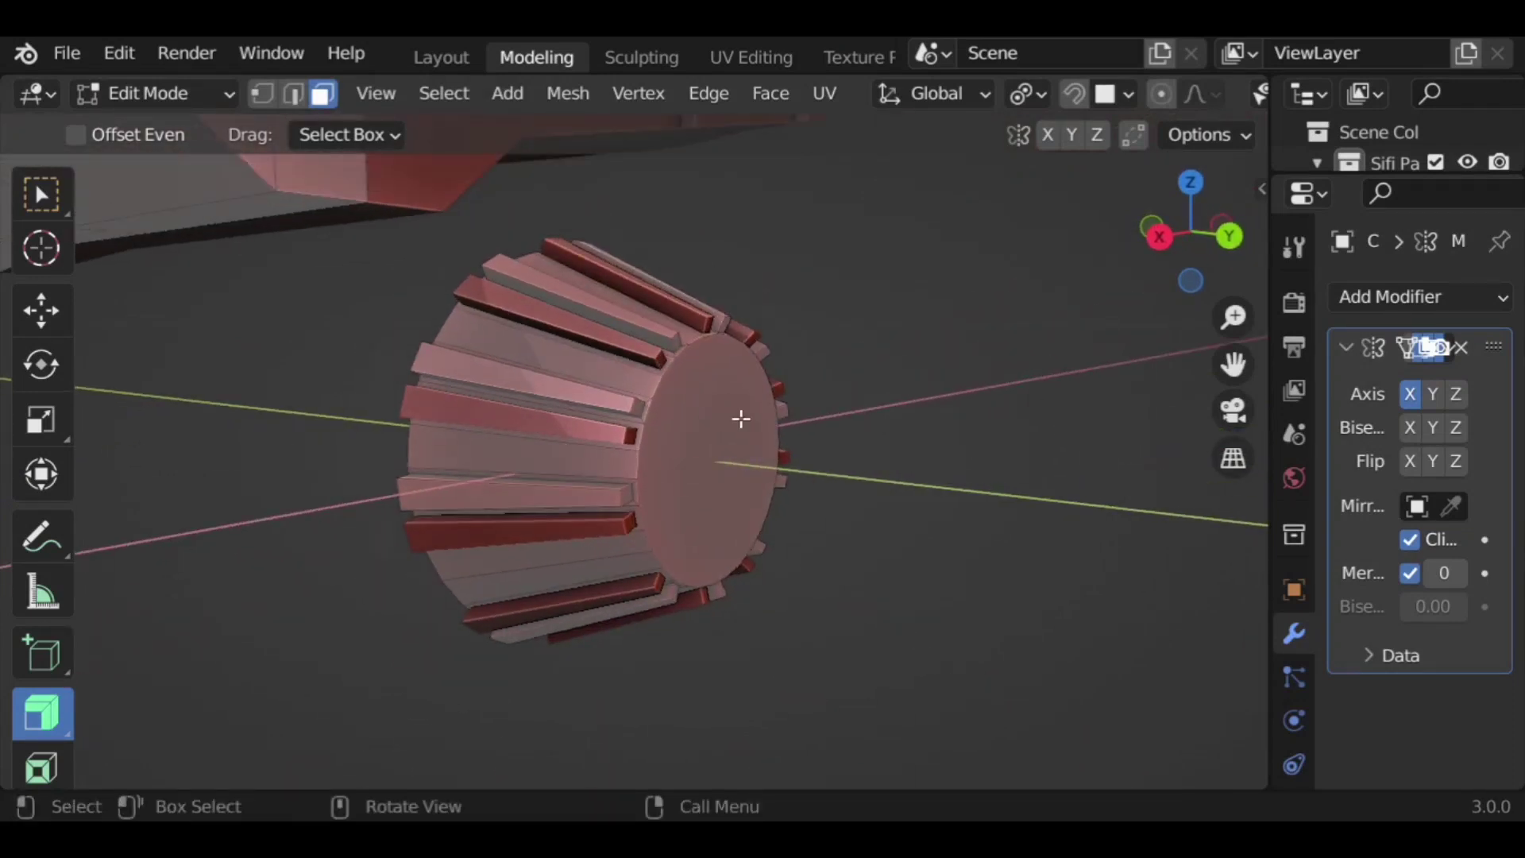
Step: Inset the smaller end cap of the ribbed cylinder and extrude it inward about 0.14 m to form a nozzle opening
{"action": "left_click", "coordinate": [706, 456]}
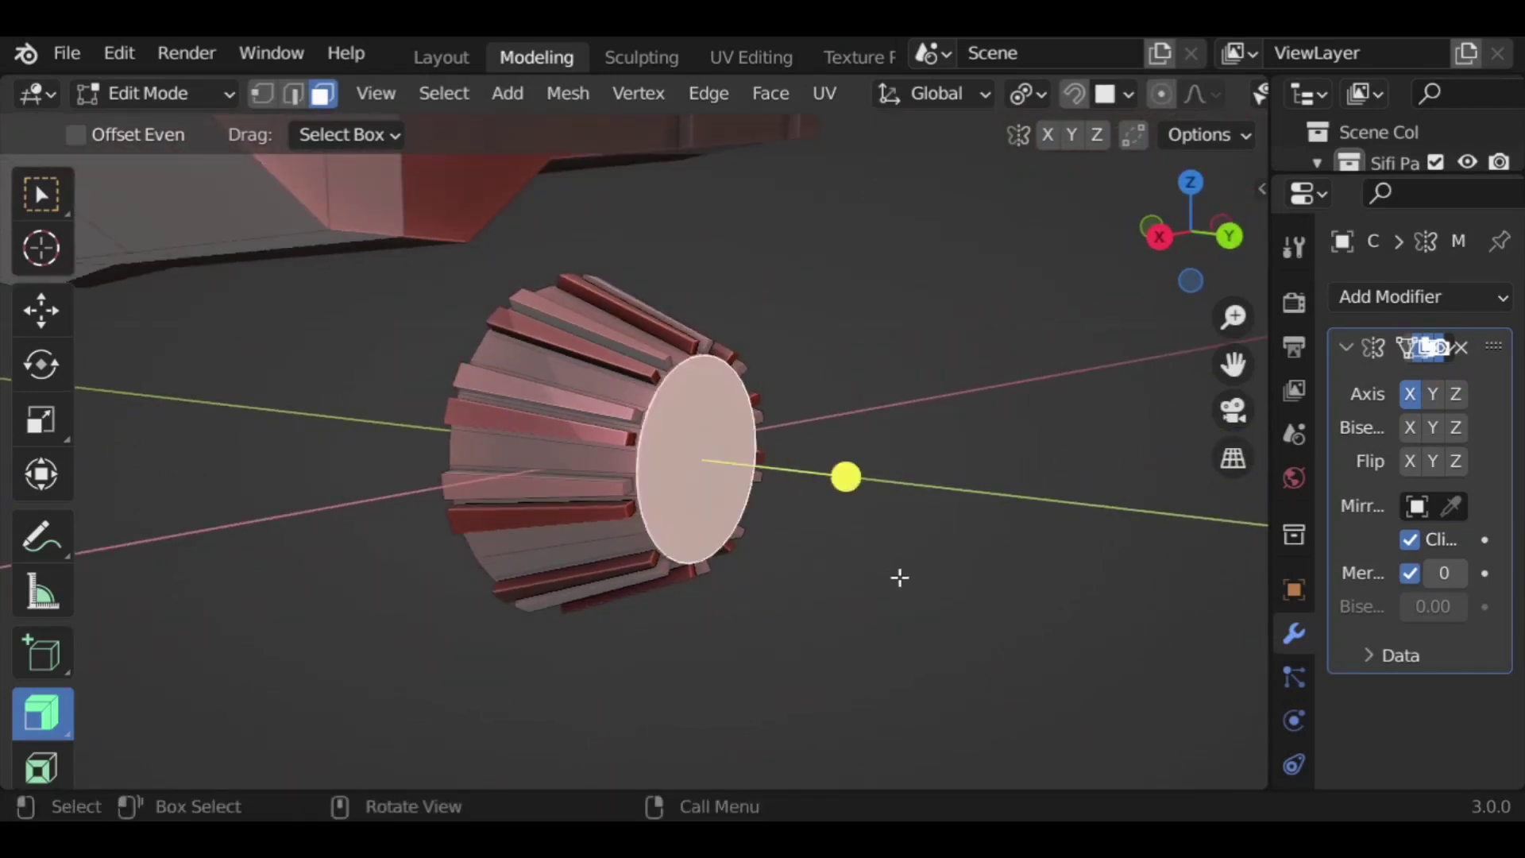
{"action": "key", "text": "i"}
{"action": "left_click", "coordinate": [914, 608]}
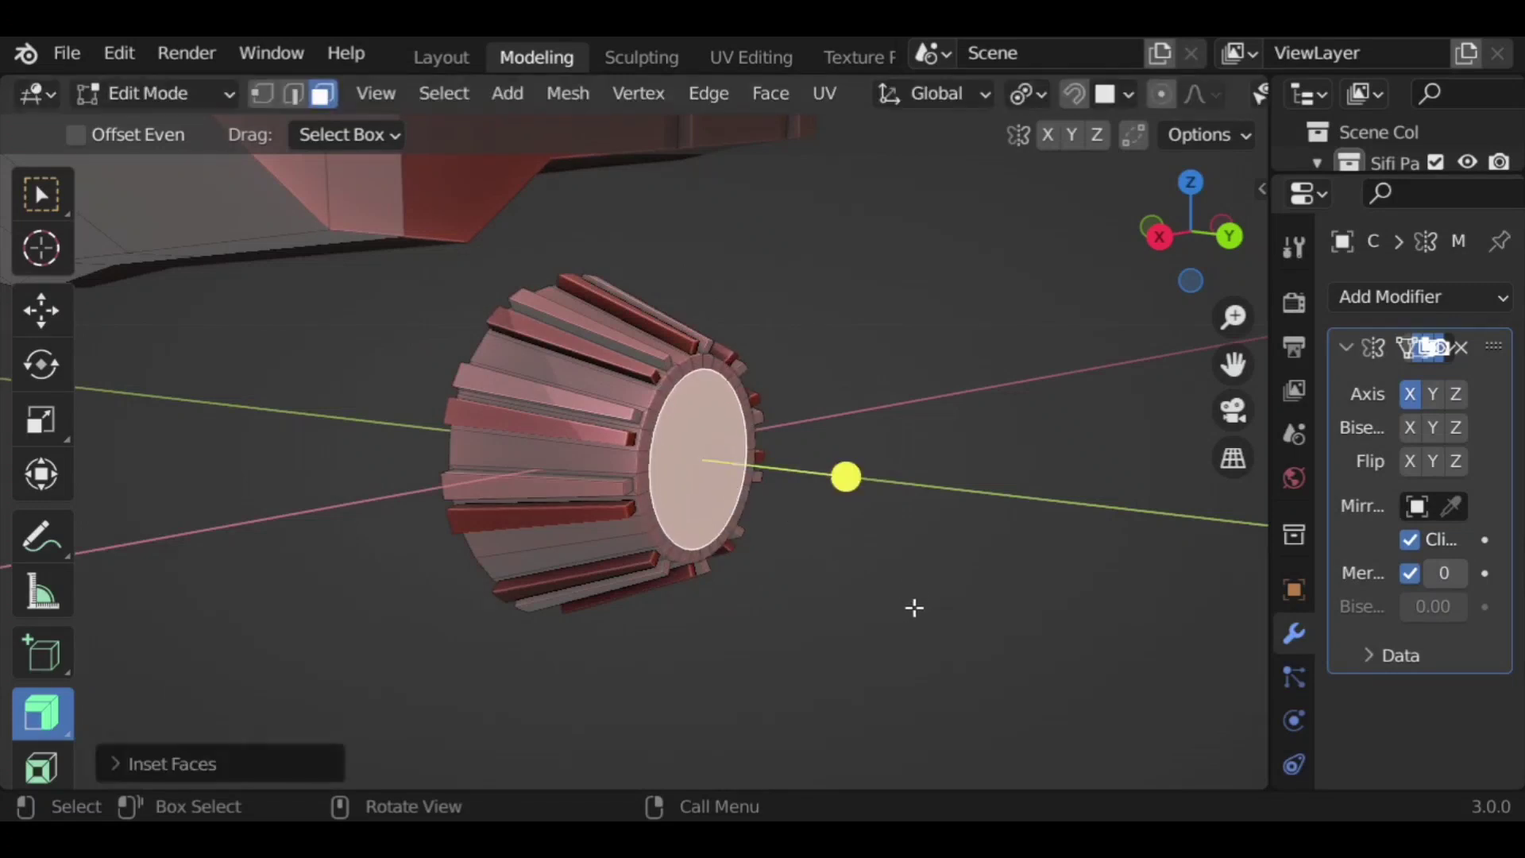
{"action": "middle_click_drag", "start_coordinate": [922, 602], "coordinate": [950, 586]}
{"action": "key", "text": "e"}
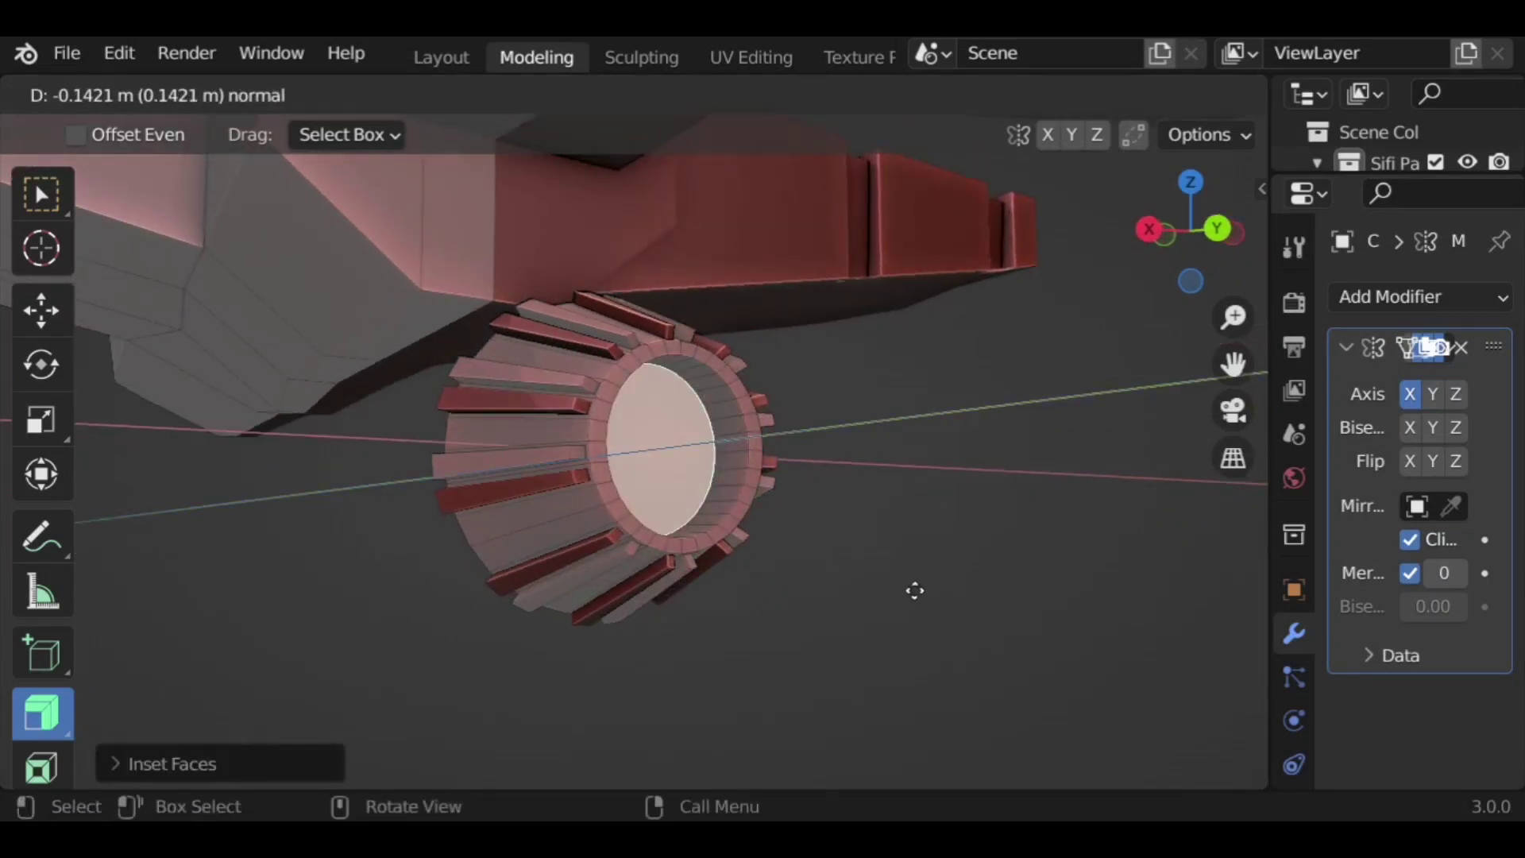
{"action": "left_click", "coordinate": [918, 595]}
Step: Inset the recessed nozzle face by about 0.017 m and extrude it again to add an inner step
{"action": "key", "text": "i"}
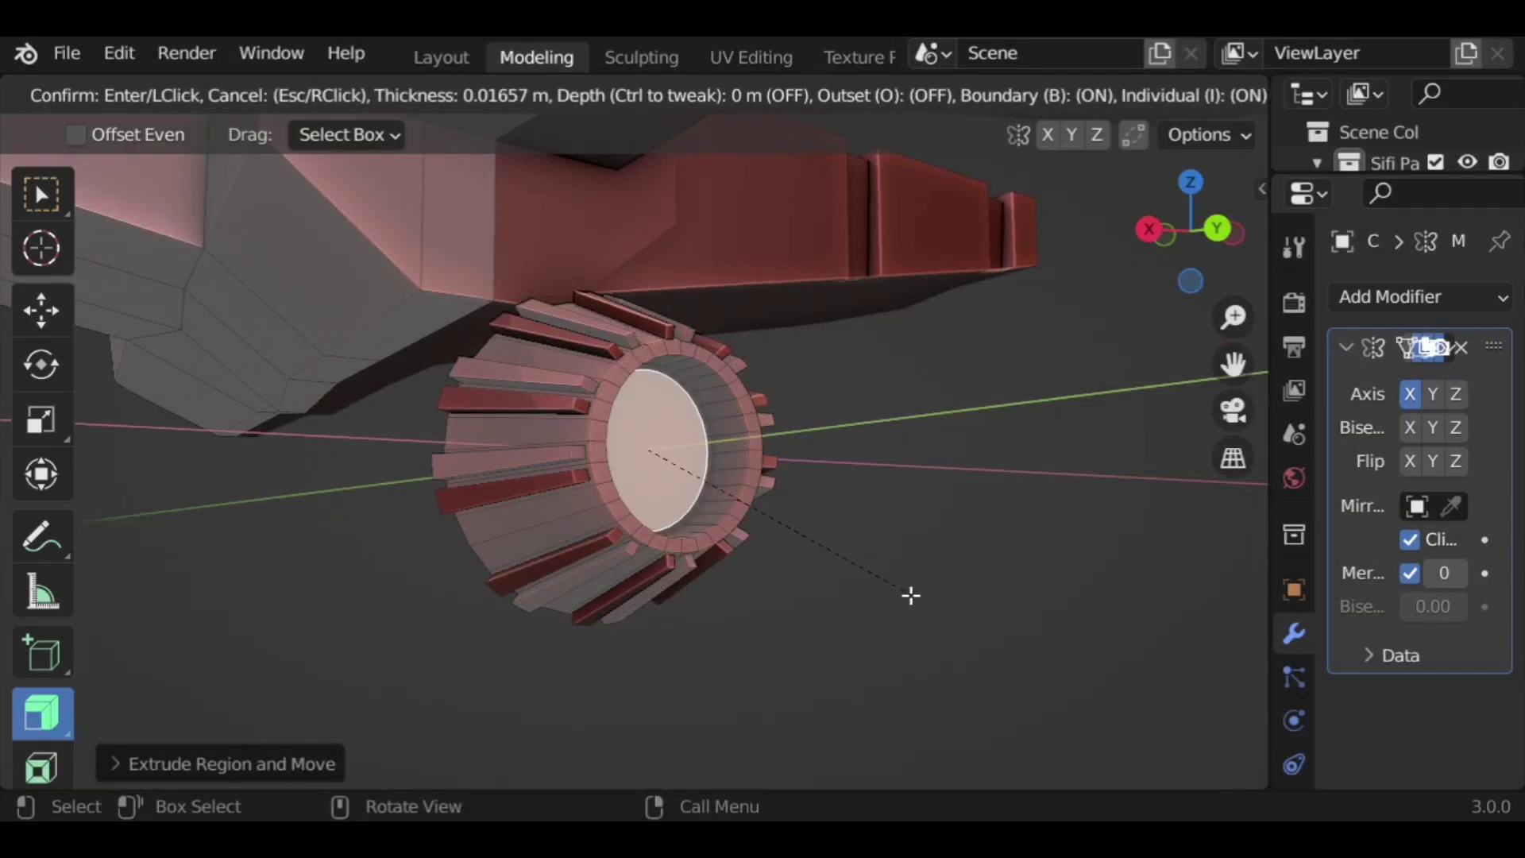
{"action": "left_click", "coordinate": [911, 595]}
{"action": "key", "text": "e"}
{"action": "left_click", "coordinate": [940, 524]}
{"action": "middle_click_drag", "start_coordinate": [939, 524], "coordinate": [588, 570]}
Step: Select all linked faces of the nozzle and move it along the global Y axis toward the ship's rear
{"action": "key", "text": "Tab"}
{"action": "scroll", "coordinate": [645, 542], "scroll_direction": "down", "scroll_amount": 5}
{"action": "middle_click_drag", "start_coordinate": [618, 455], "coordinate": [746, 555]}
{"action": "key", "text": "a"}
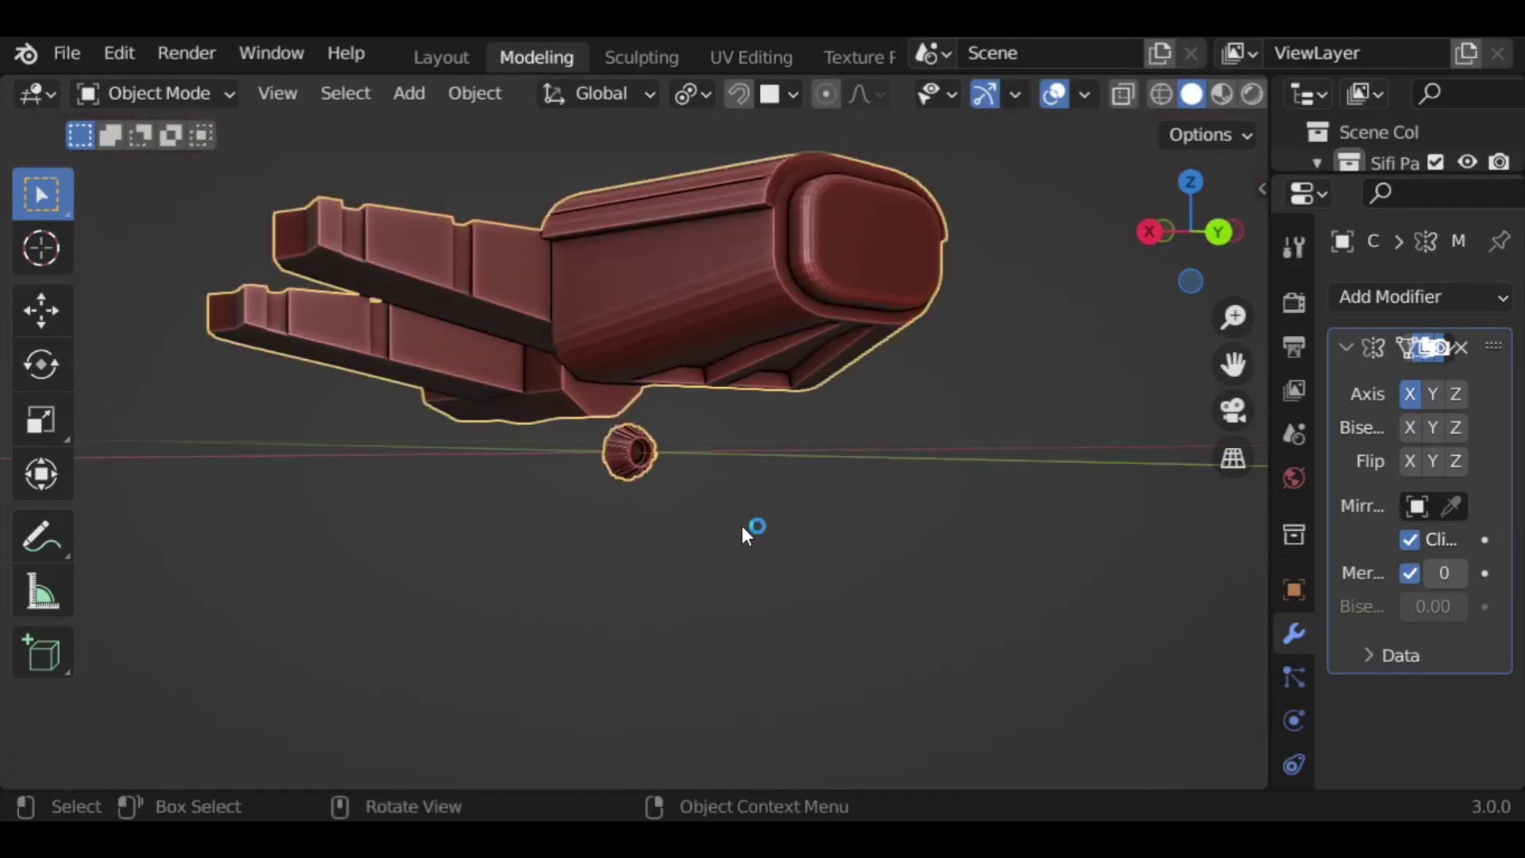
{"action": "key", "text": "Tab"}
{"action": "key", "text": "l"}
{"action": "scroll", "coordinate": [622, 467], "scroll_direction": "up", "scroll_amount": 5}
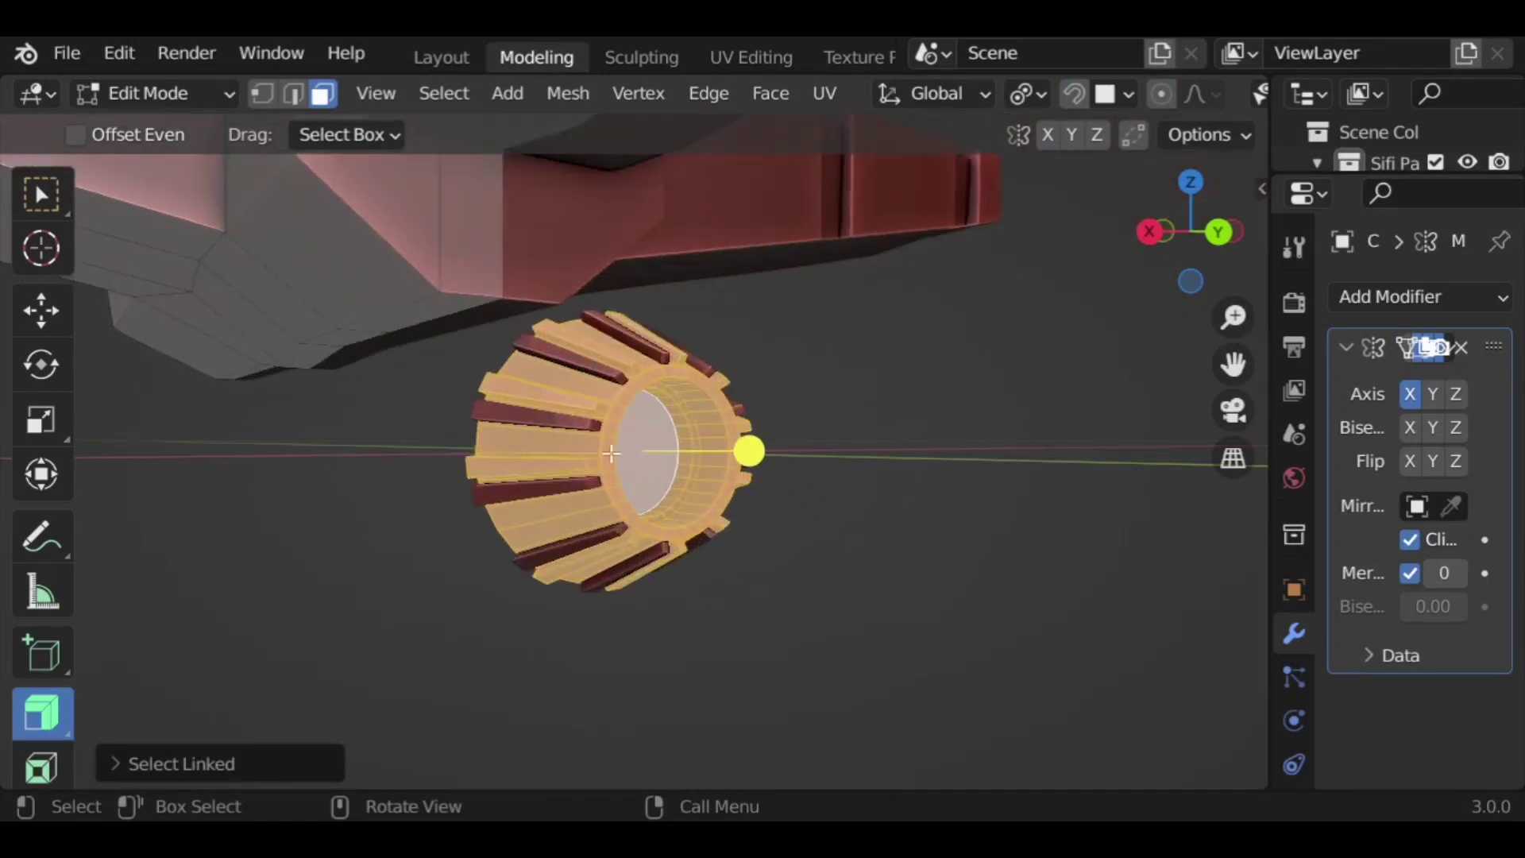
{"action": "scroll", "coordinate": [648, 508], "scroll_direction": "down", "scroll_amount": 5}
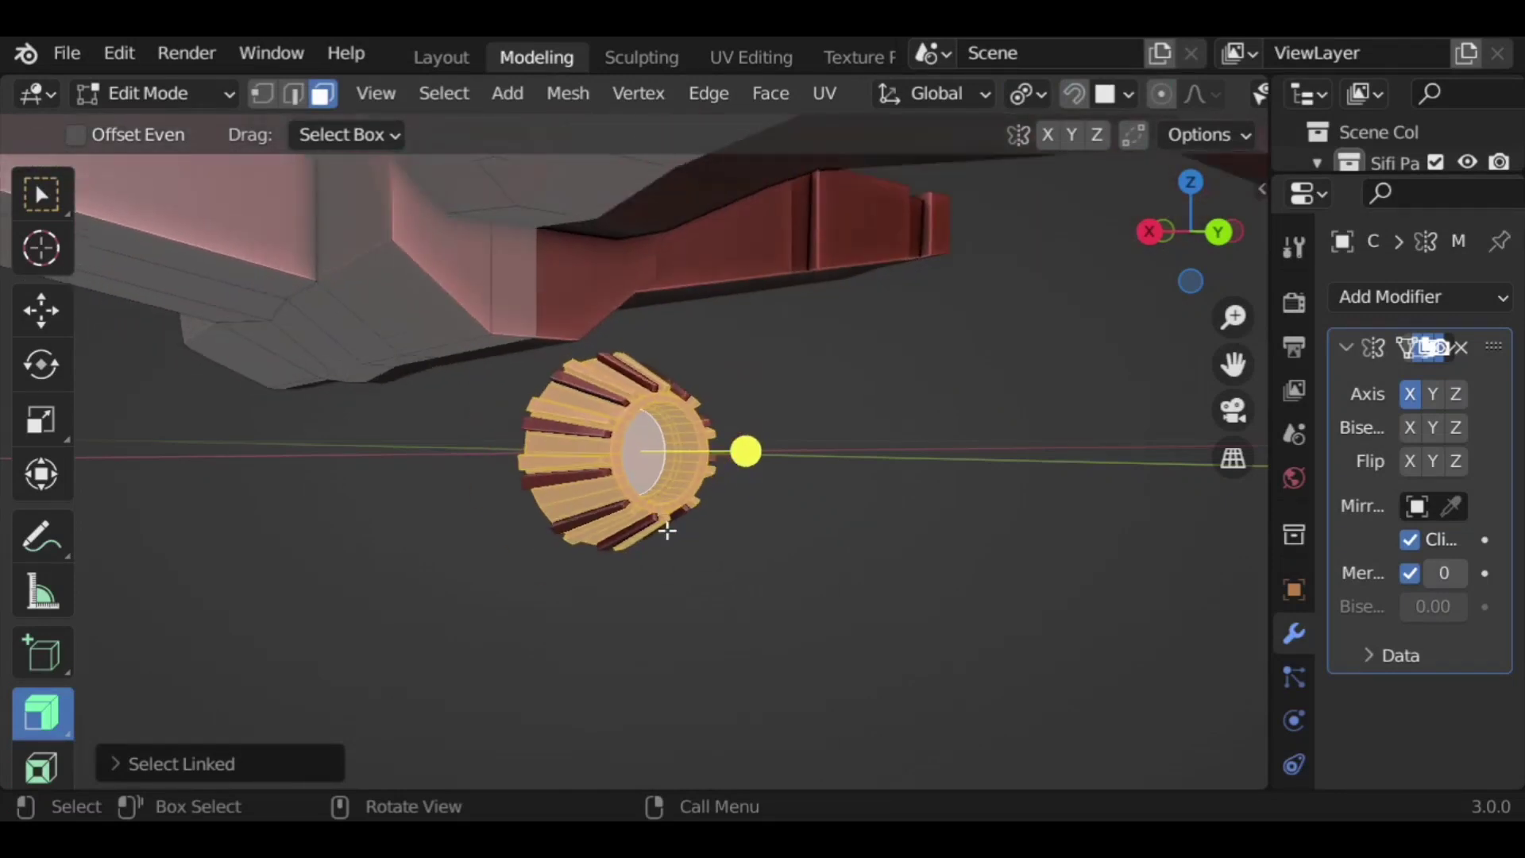
{"action": "key", "text": "g"}
{"action": "key", "text": "y"}
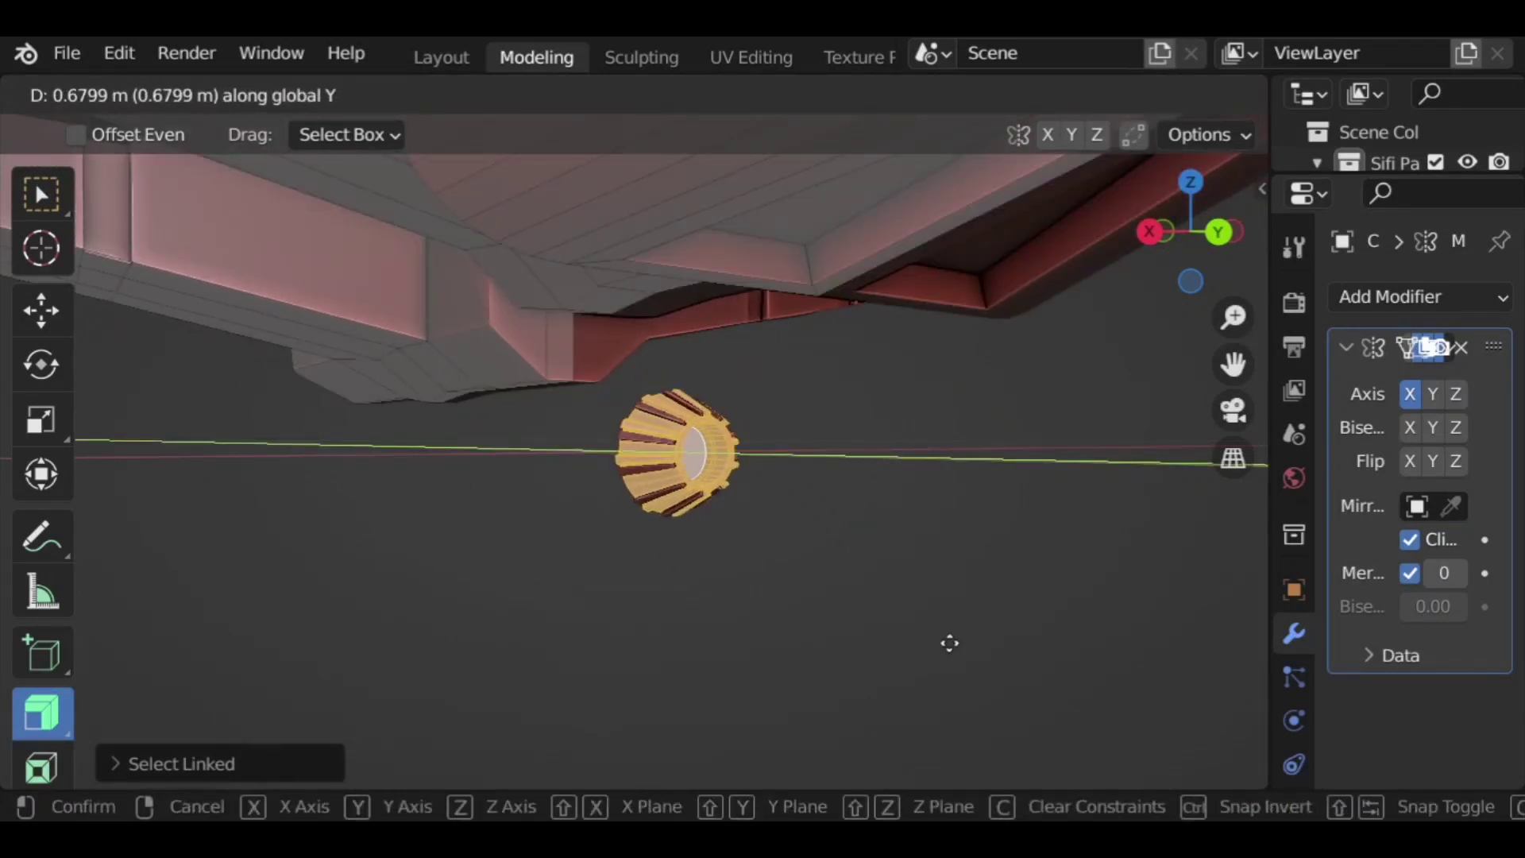
{"action": "left_click", "coordinate": [1014, 654]}
{"action": "scroll", "coordinate": [807, 586], "scroll_direction": "down", "scroll_amount": 3}
Step: Separate the selected nozzle mesh into its own object and select that object in Object Mode
{"action": "key", "text": "w"}
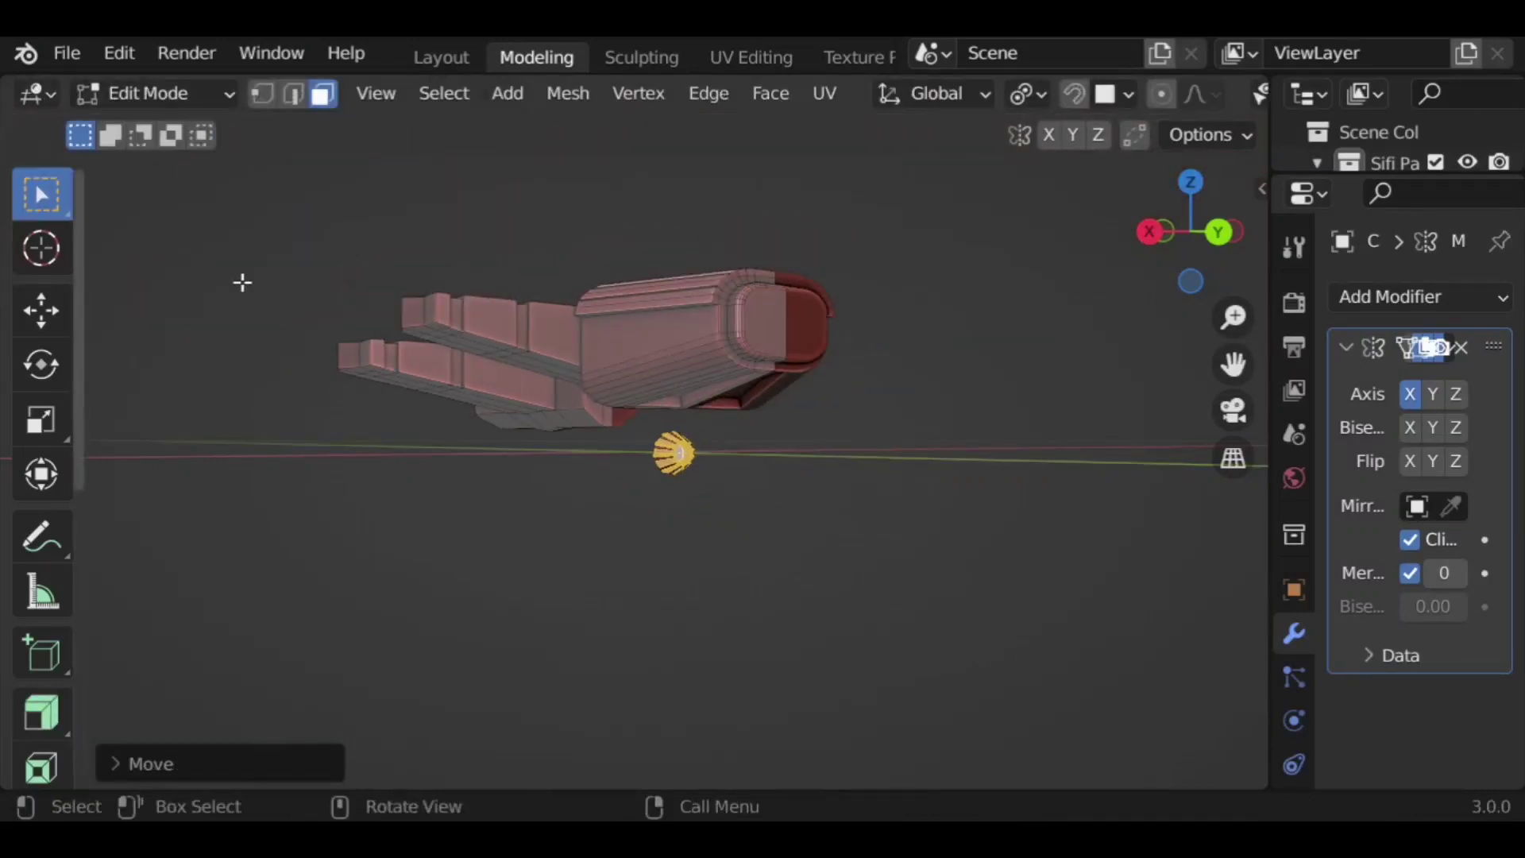
{"action": "key", "text": "p"}
{"action": "left_click", "coordinate": [769, 528]}
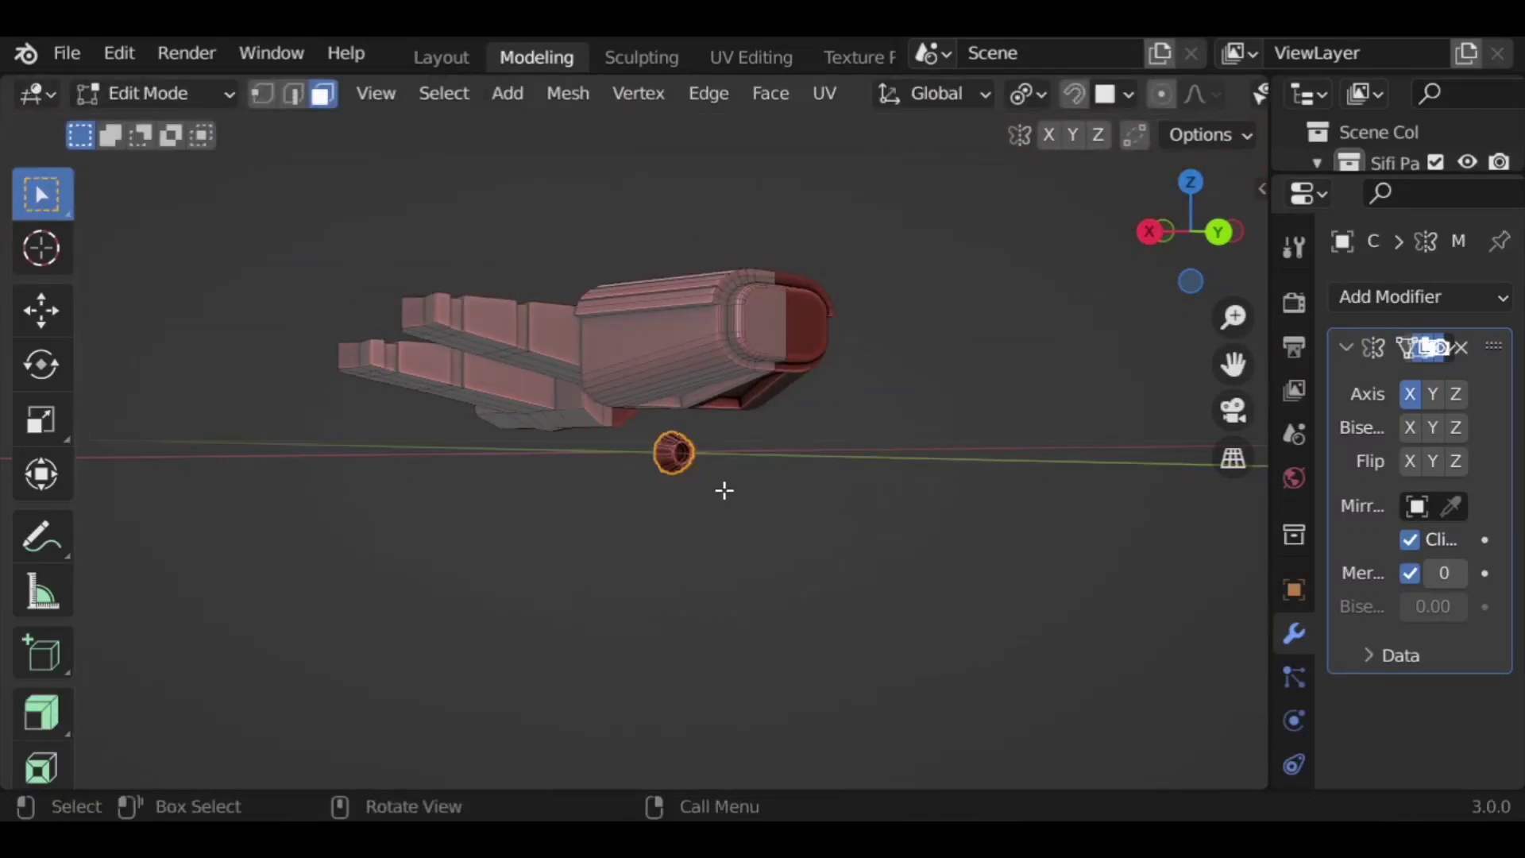
{"action": "key", "text": "Tab"}
{"action": "left_click", "coordinate": [686, 461]}
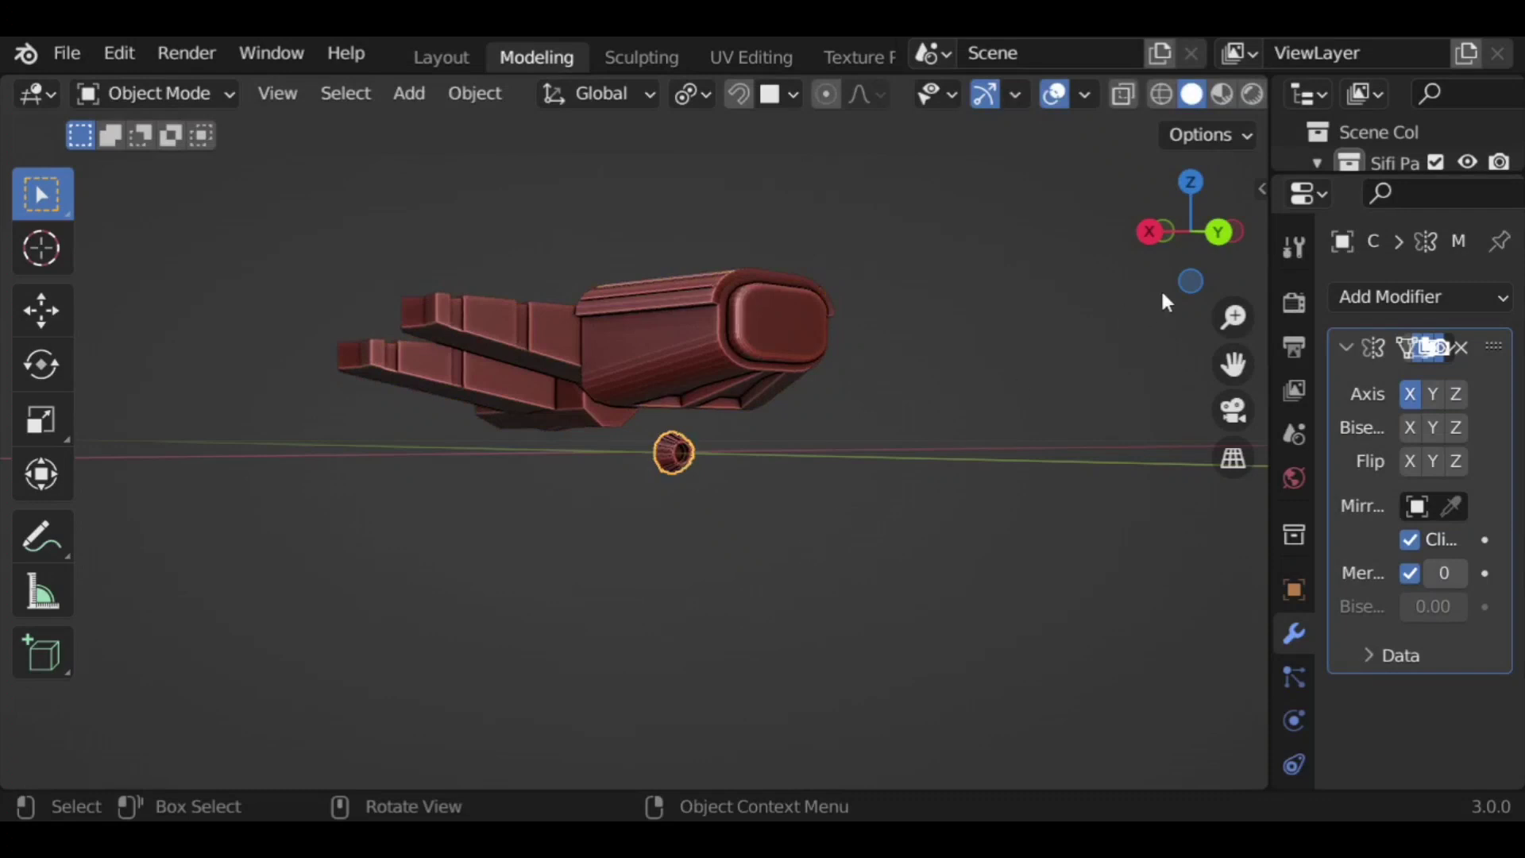
Step: Move the nozzle along global Y until it lines up in side view just behind the ship's rear face
{"action": "key", "text": "g"}
{"action": "key", "text": "y"}
{"action": "left_click", "coordinate": [1144, 500]}
{"action": "left_click", "coordinate": [1160, 233]}
{"action": "left_click_drag", "start_coordinate": [1147, 224], "coordinate": [1177, 239]}
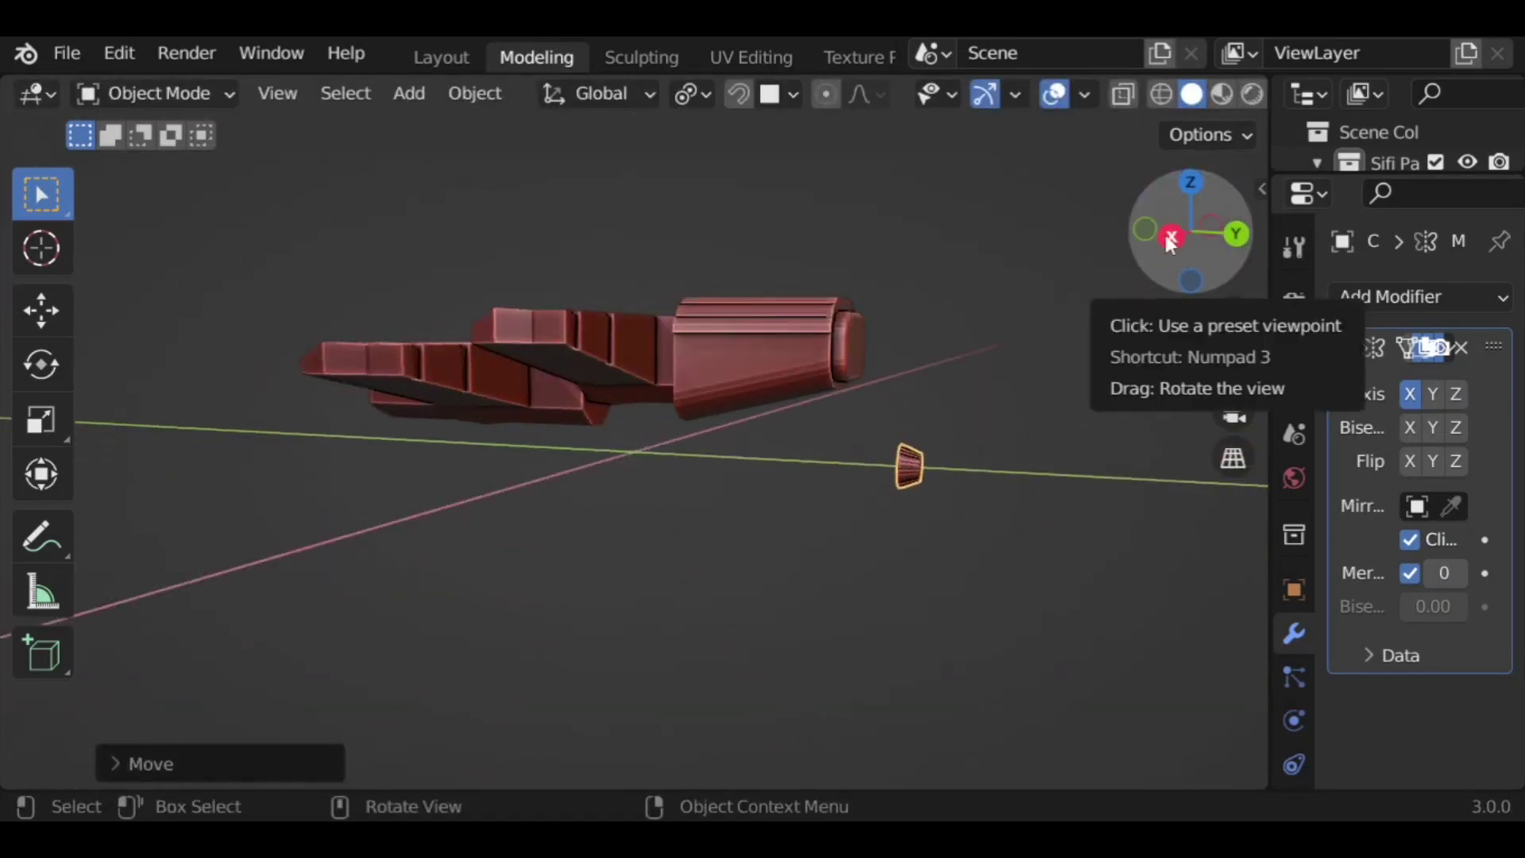
{"action": "left_click", "coordinate": [1173, 238]}
{"action": "scroll", "coordinate": [1023, 452], "scroll_direction": "up", "scroll_amount": 2}
{"action": "key", "text": "g"}
{"action": "key", "text": "y"}
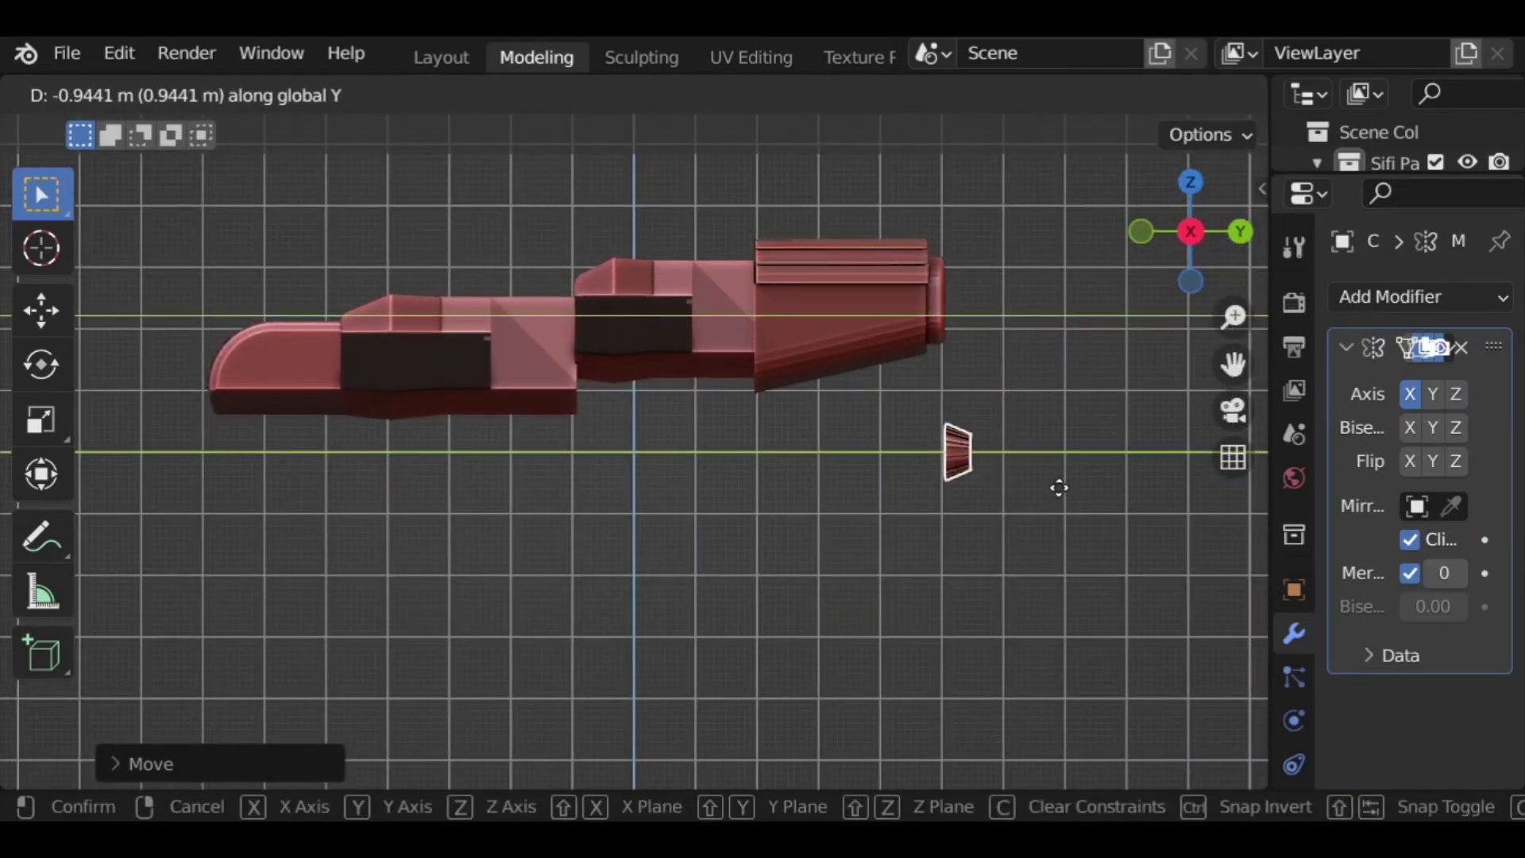
{"action": "left_click", "coordinate": [1065, 494]}
Step: Raise the nozzle about 2.4 m along global Z, onto the rounded rear panel in the back view
{"action": "middle_click_drag", "start_coordinate": [1141, 305], "coordinate": [756, 445]}
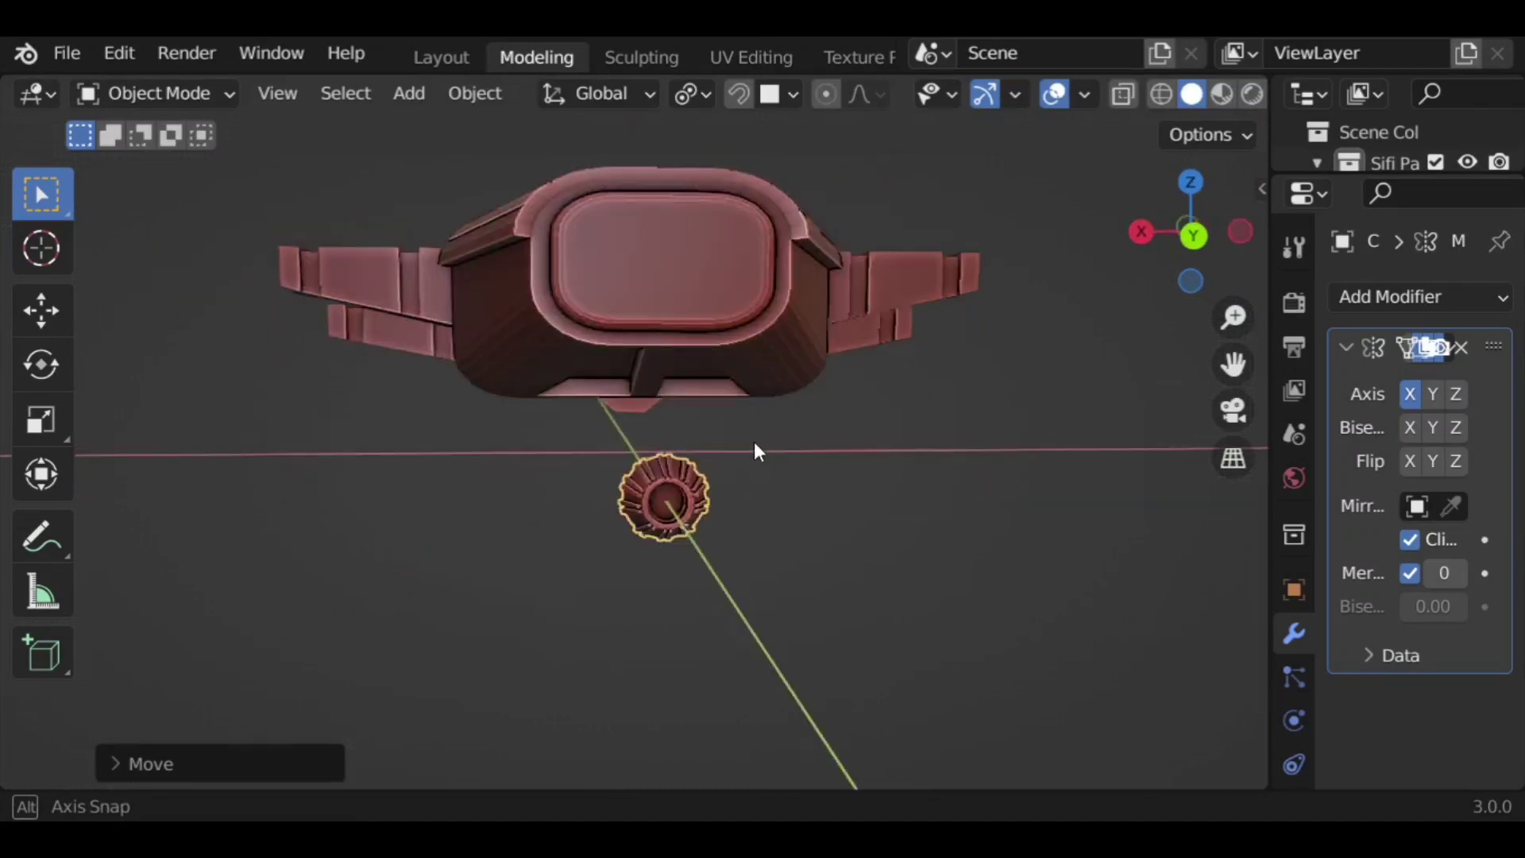
{"action": "left_click", "coordinate": [1183, 247]}
{"action": "key", "text": "g"}
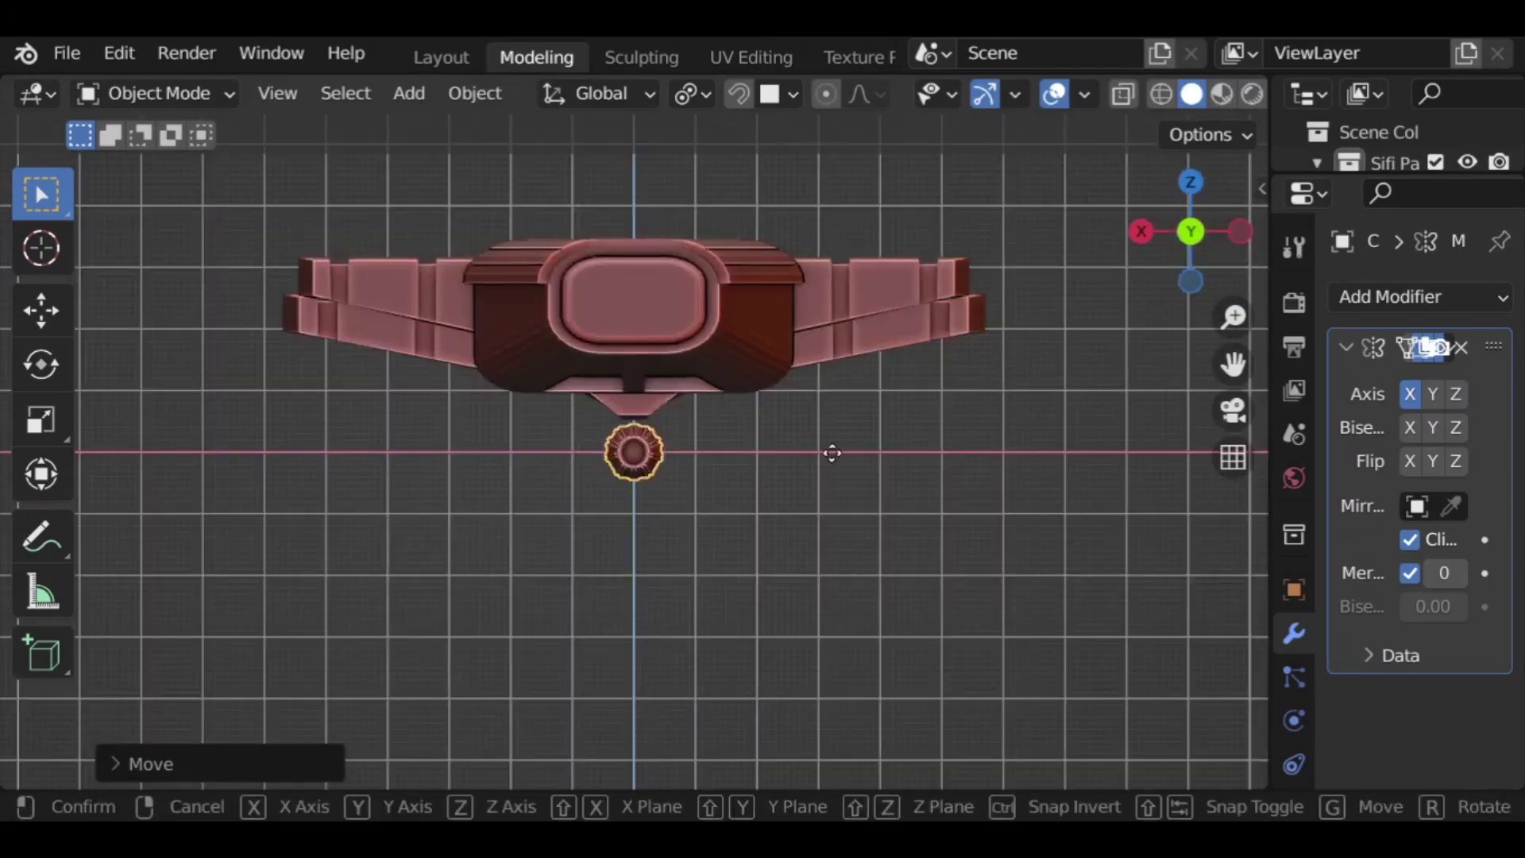
{"action": "key", "text": "z"}
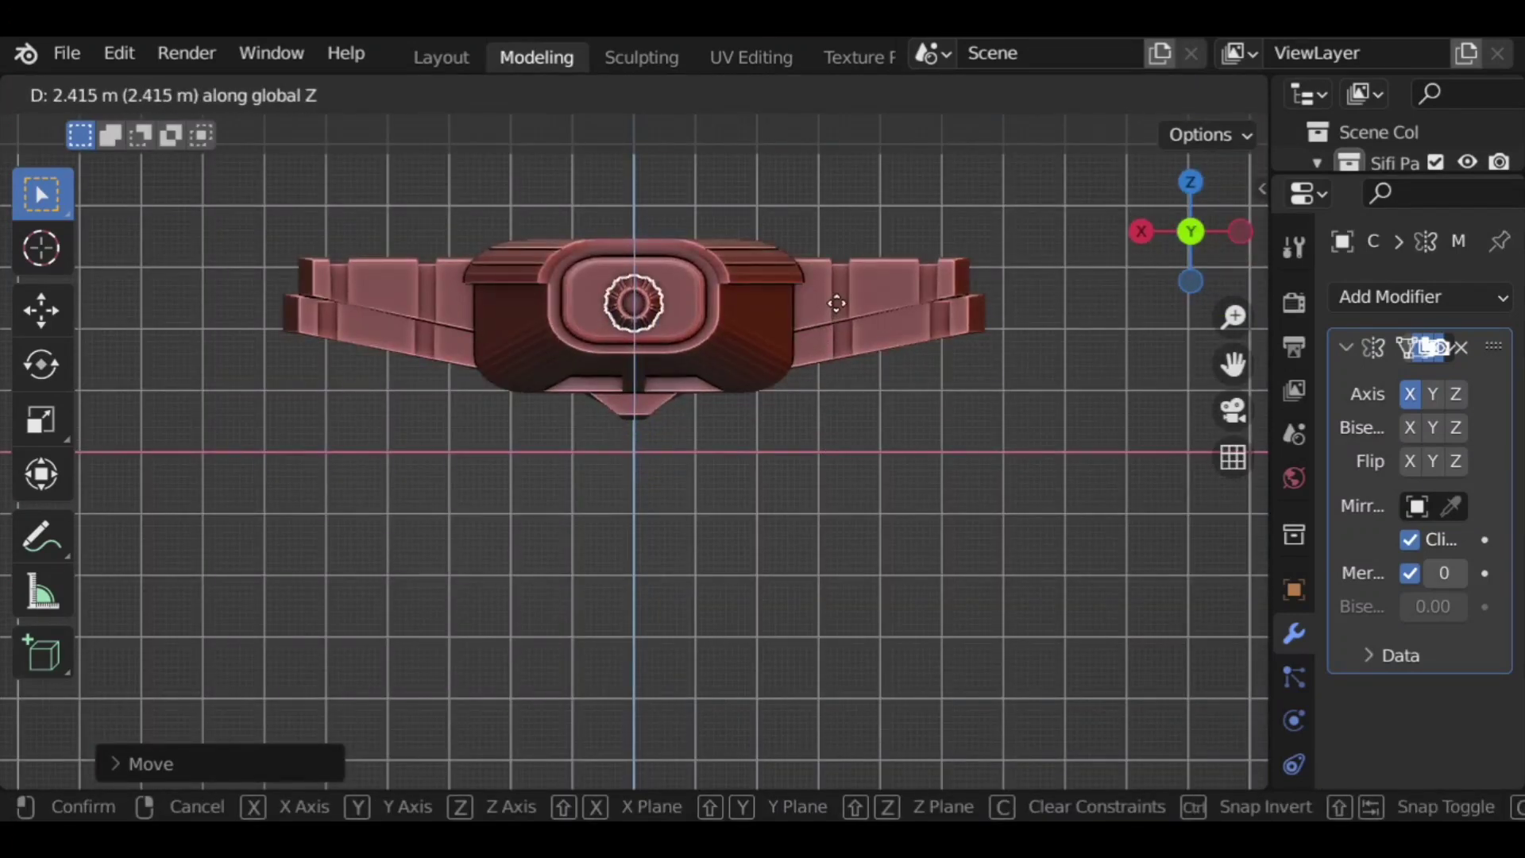
{"action": "left_click", "coordinate": [838, 302]}
Step: Scale the nozzle uniformly to about 0.92 and apply its object transform
{"action": "scroll", "coordinate": [797, 355], "scroll_direction": "up", "scroll_amount": 3}
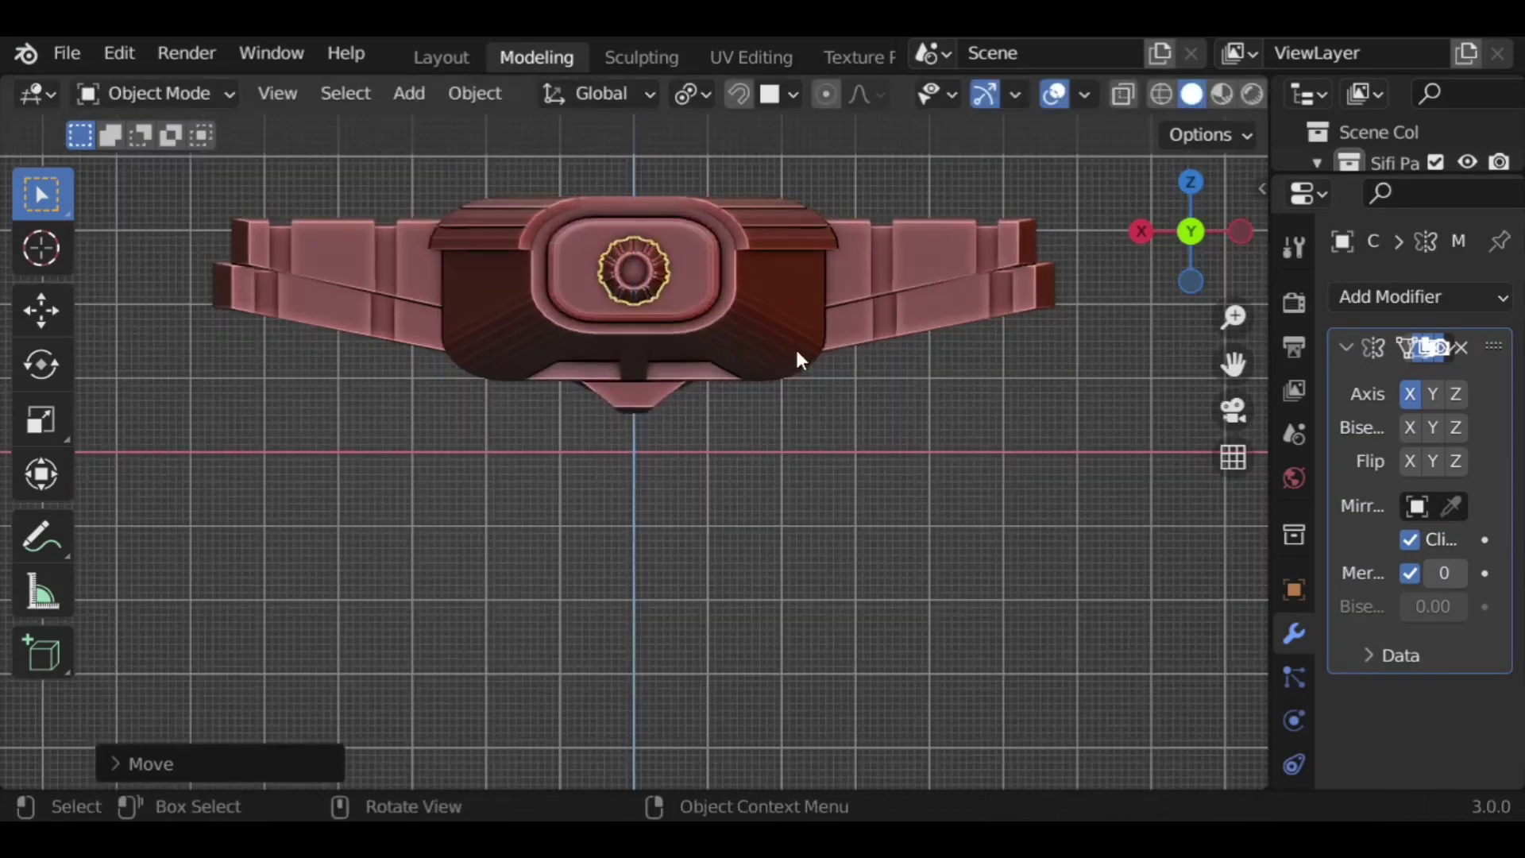
{"action": "key", "text": "s"}
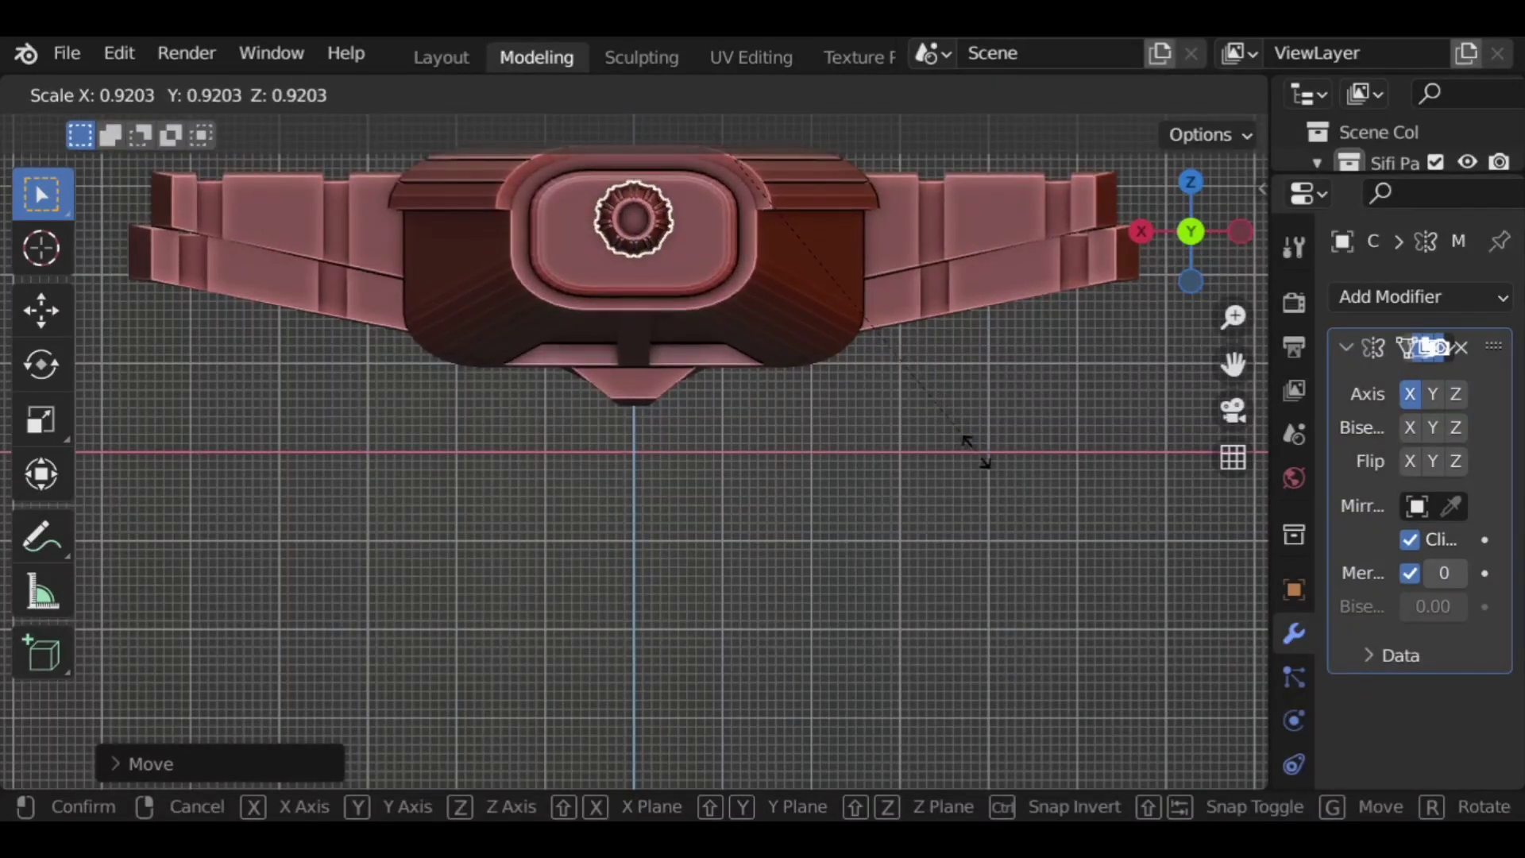
{"action": "left_click", "coordinate": [970, 446]}
{"action": "middle_click_drag", "start_coordinate": [865, 408], "coordinate": [854, 446]}
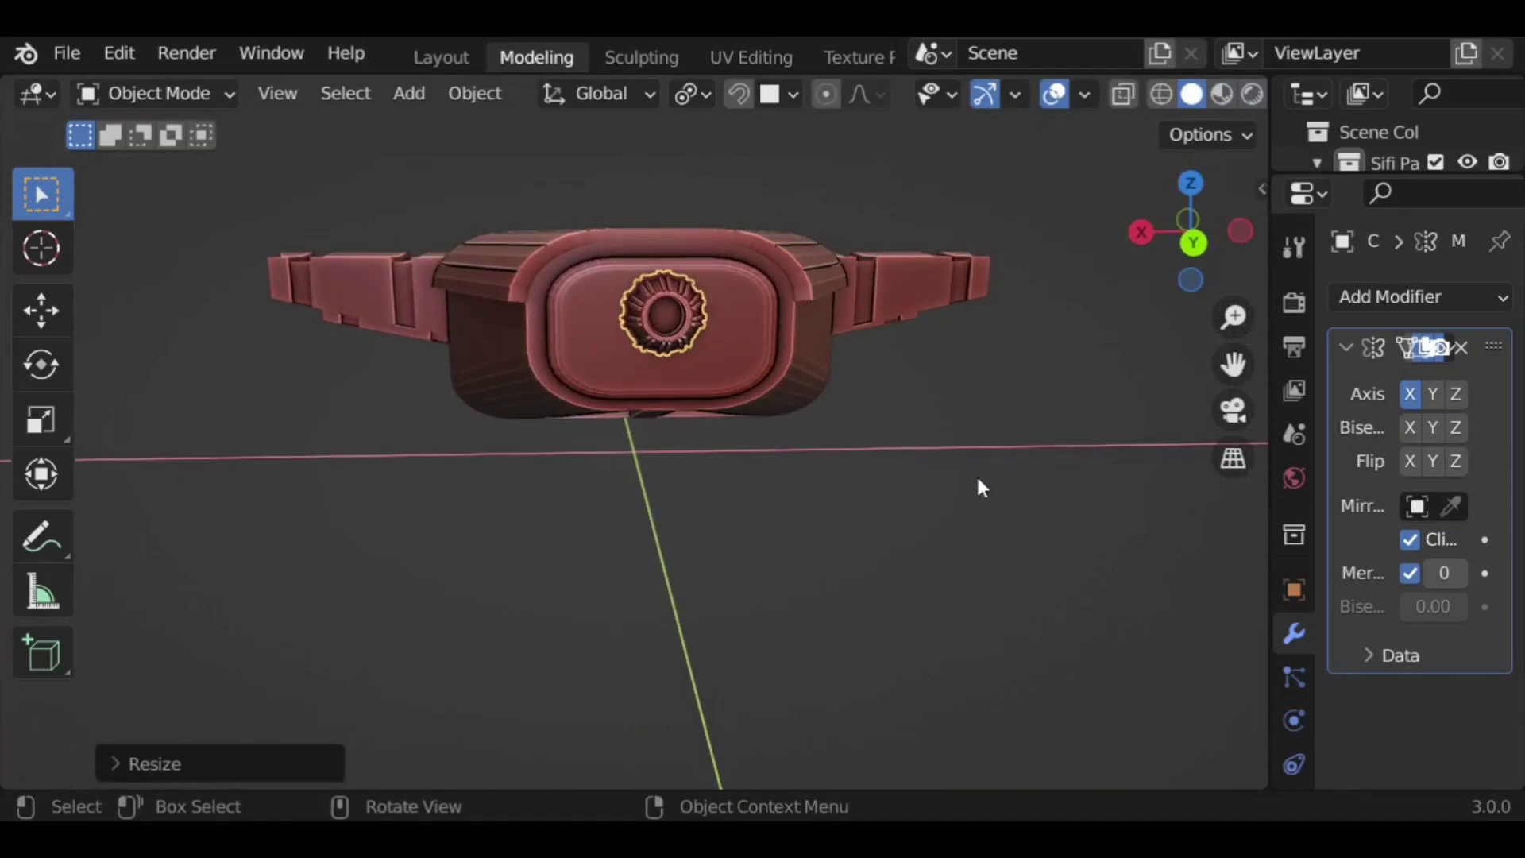
{"action": "key", "text": "ctrl+a"}
{"action": "left_click", "coordinate": [990, 460]}
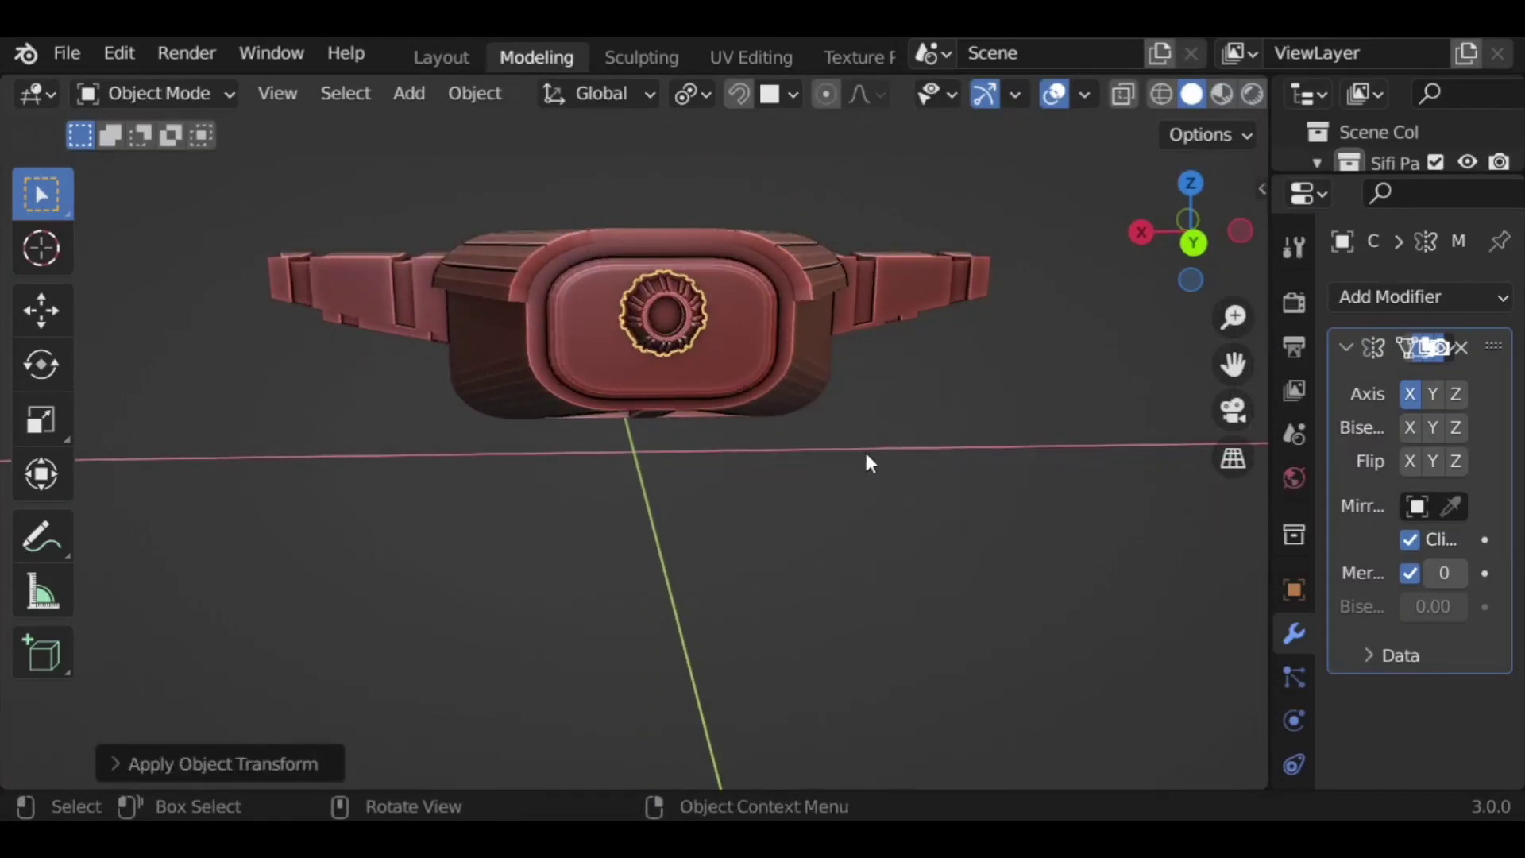
Step: Scale the nozzle down a little further and move it along global Y against the rear panel
{"action": "key", "text": "s"}
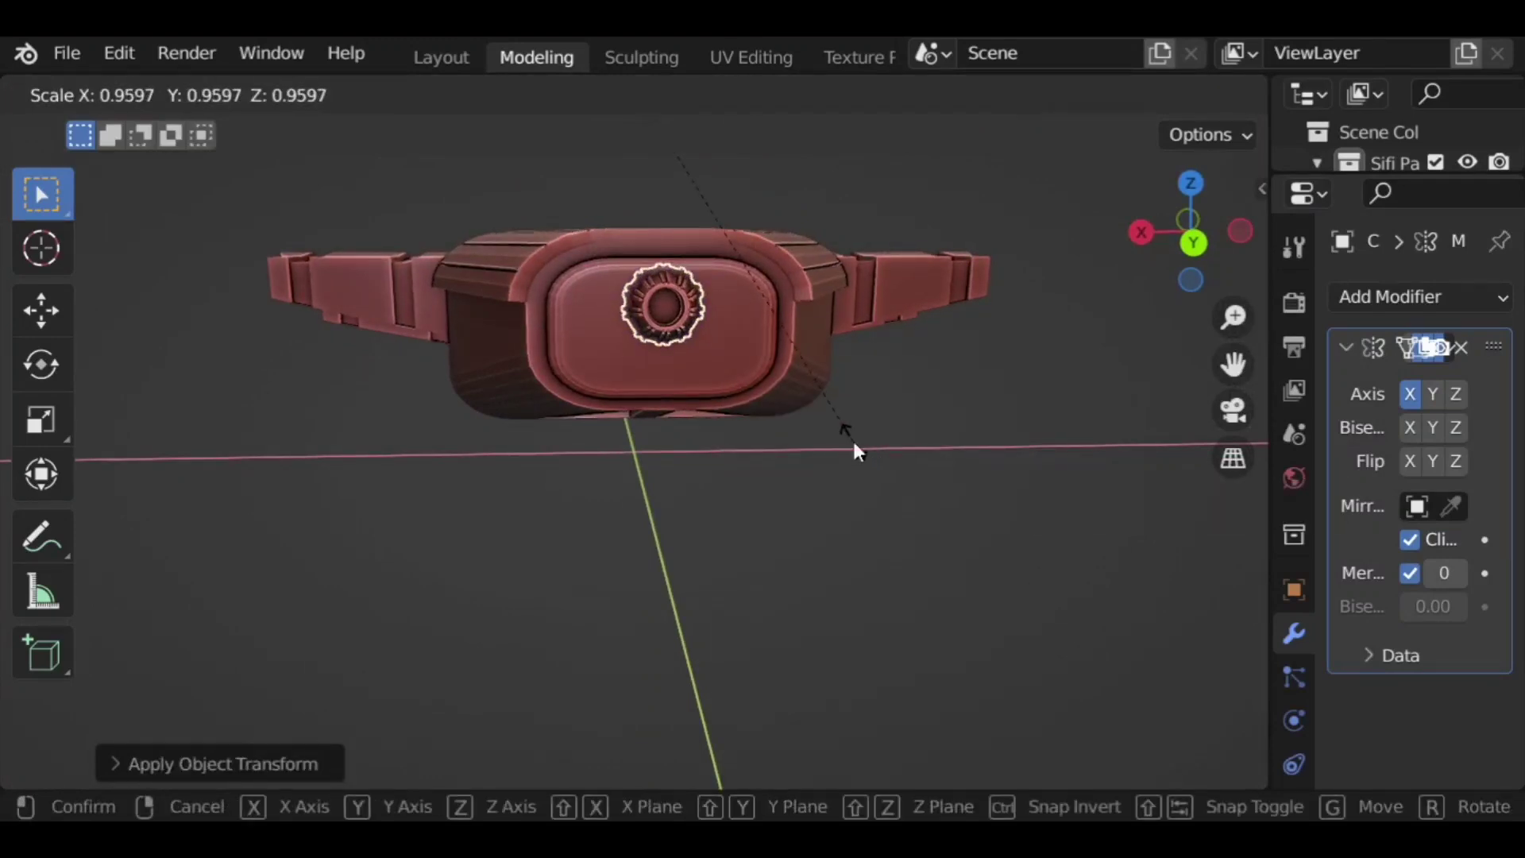
{"action": "left_click", "coordinate": [774, 458]}
{"action": "middle_click_drag", "start_coordinate": [772, 452], "coordinate": [823, 446]}
{"action": "key", "text": "g"}
{"action": "key", "text": "y"}
{"action": "left_click", "coordinate": [926, 526]}
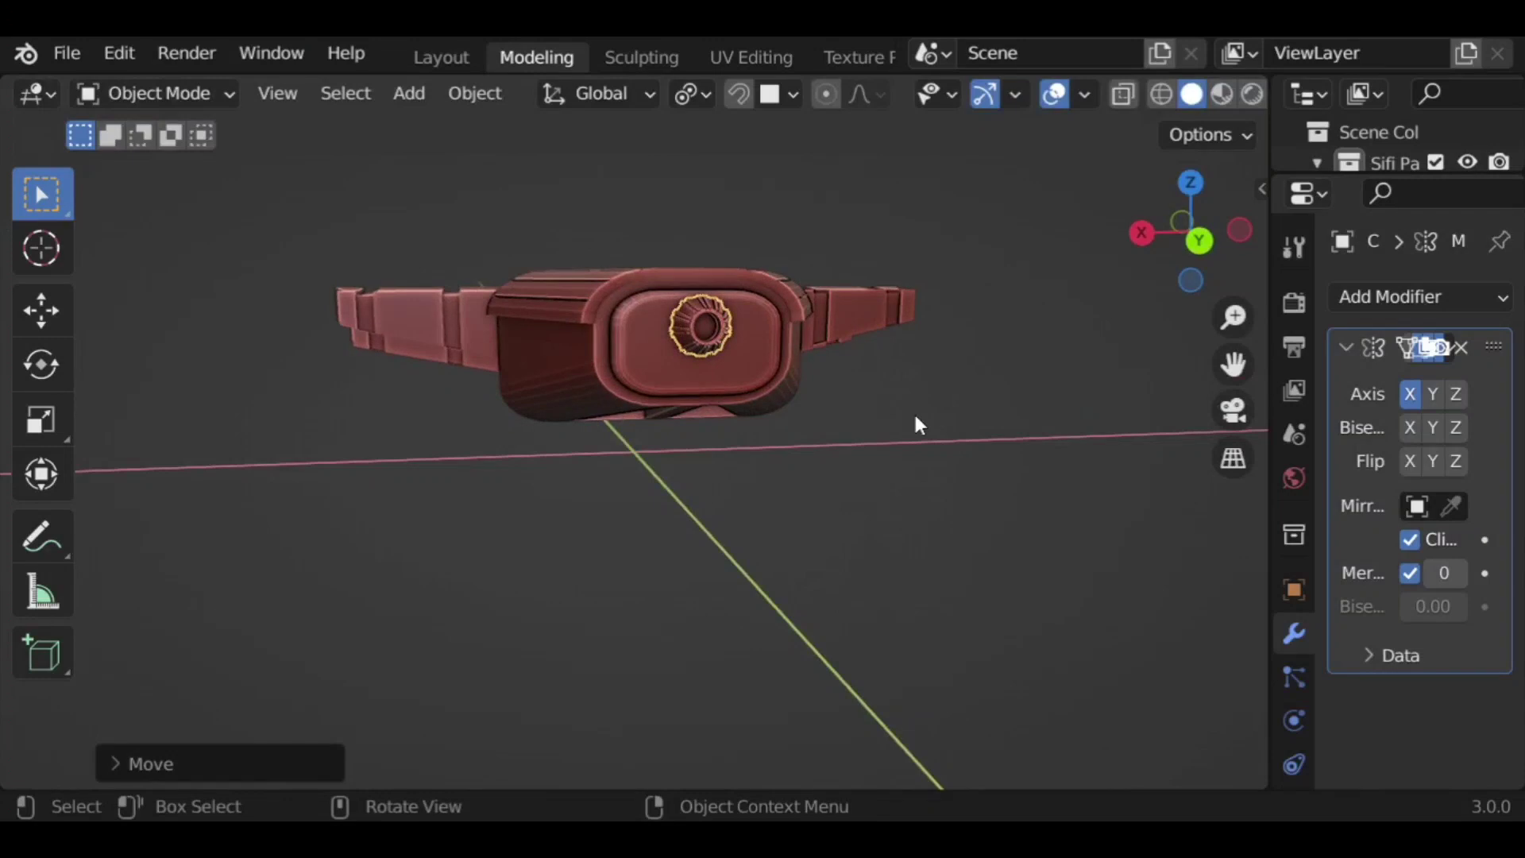
Step: Shift the nozzle along global X toward the negative side of the rear panel and lower it slightly along Z
{"action": "key", "text": "g"}
{"action": "key", "text": "x"}
{"action": "left_click", "coordinate": [951, 431]}
{"action": "key", "text": "g"}
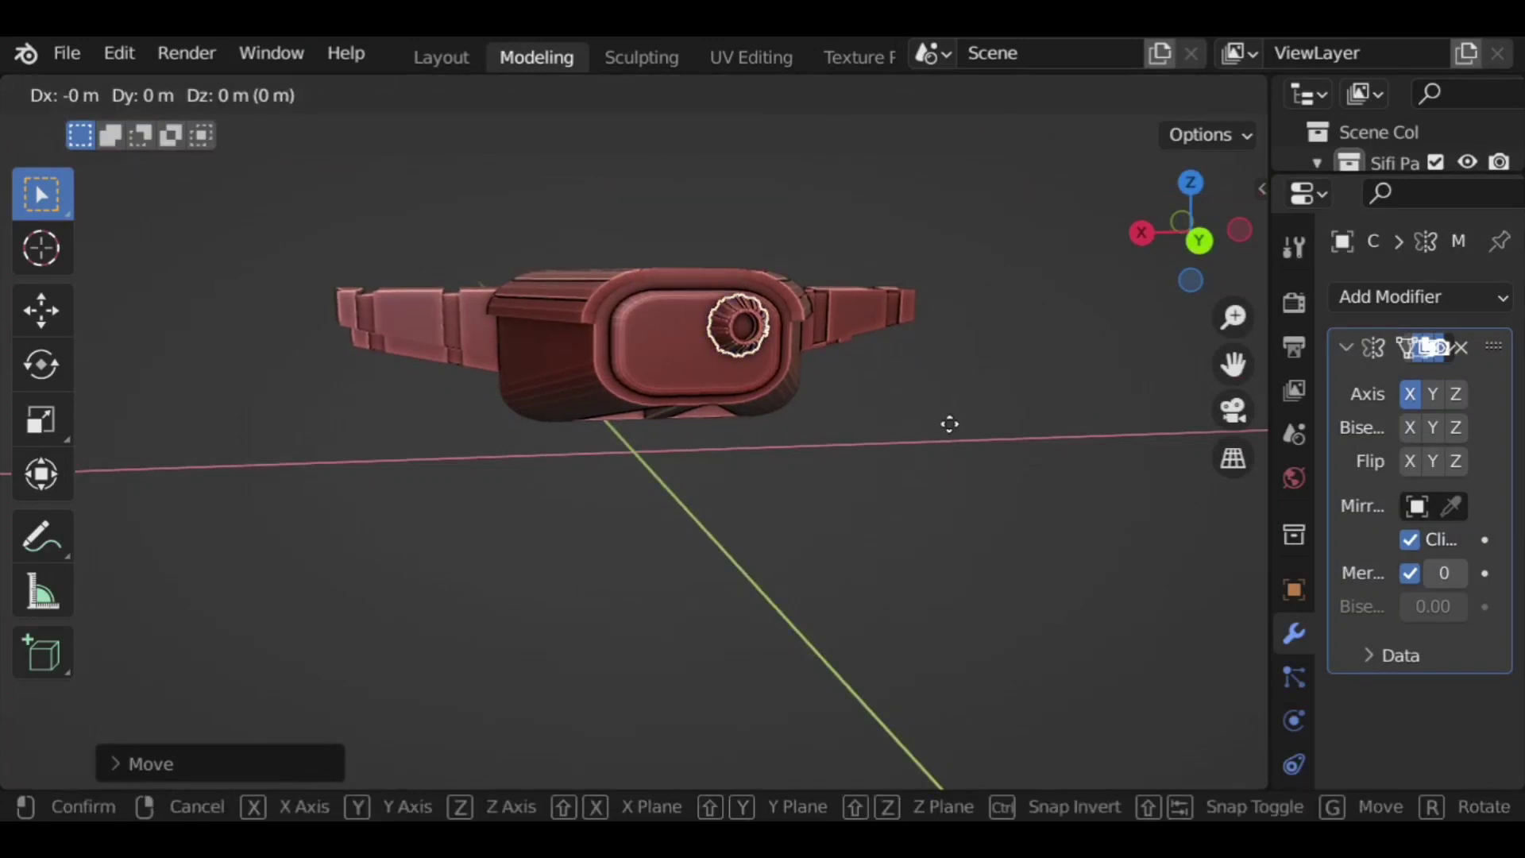
{"action": "key", "text": "z"}
{"action": "left_click", "coordinate": [950, 431]}
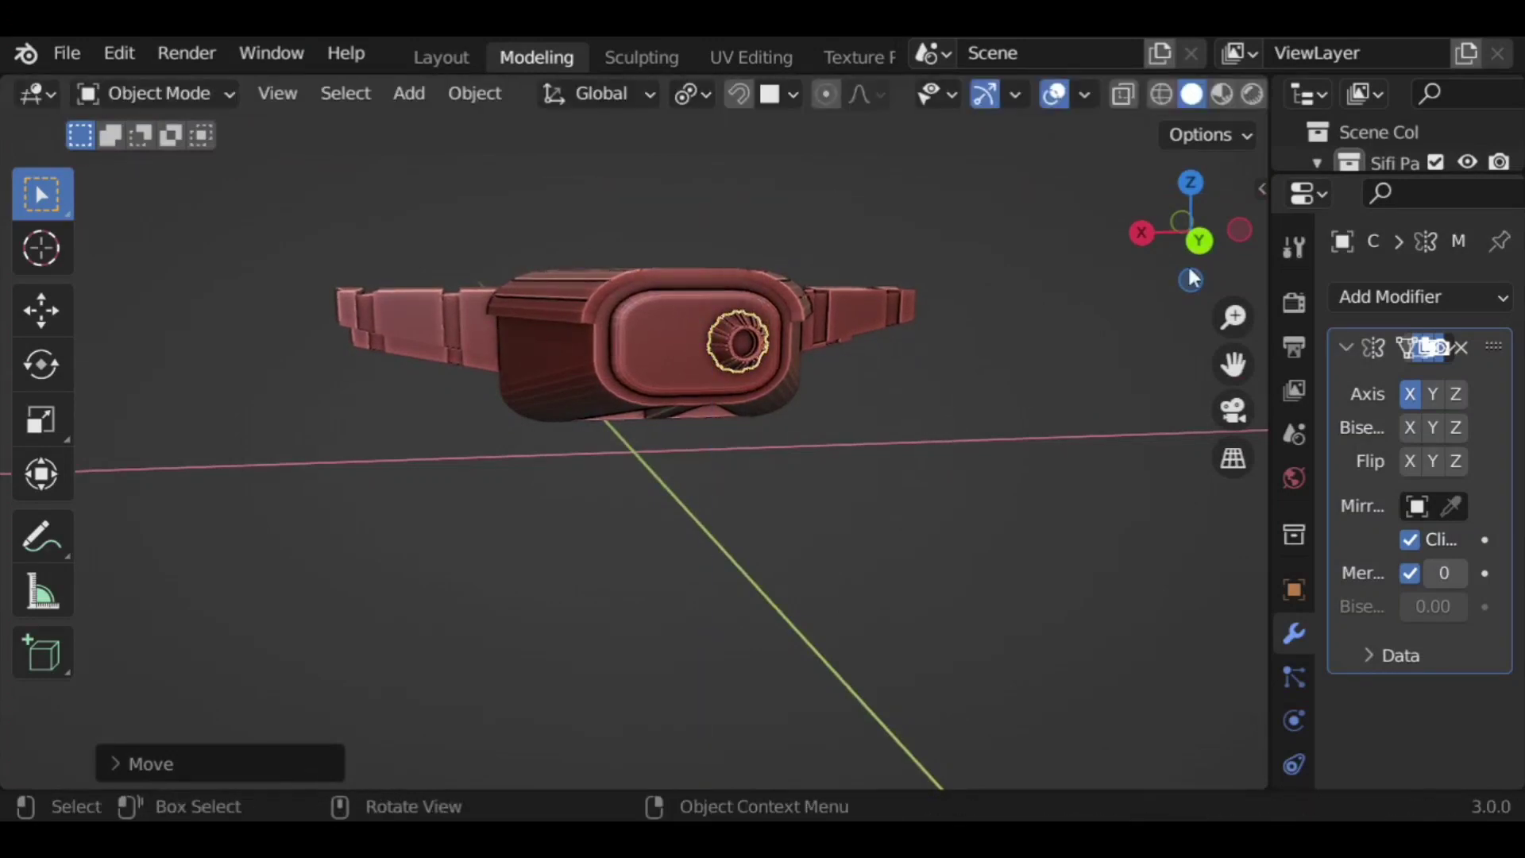
Step: Duplicate the nozzle about 0.99 m along positive global X so two nozzles sit side by side on the rear panel
{"action": "left_click", "coordinate": [1201, 241]}
{"action": "scroll", "coordinate": [773, 354], "scroll_direction": "up", "scroll_amount": 5}
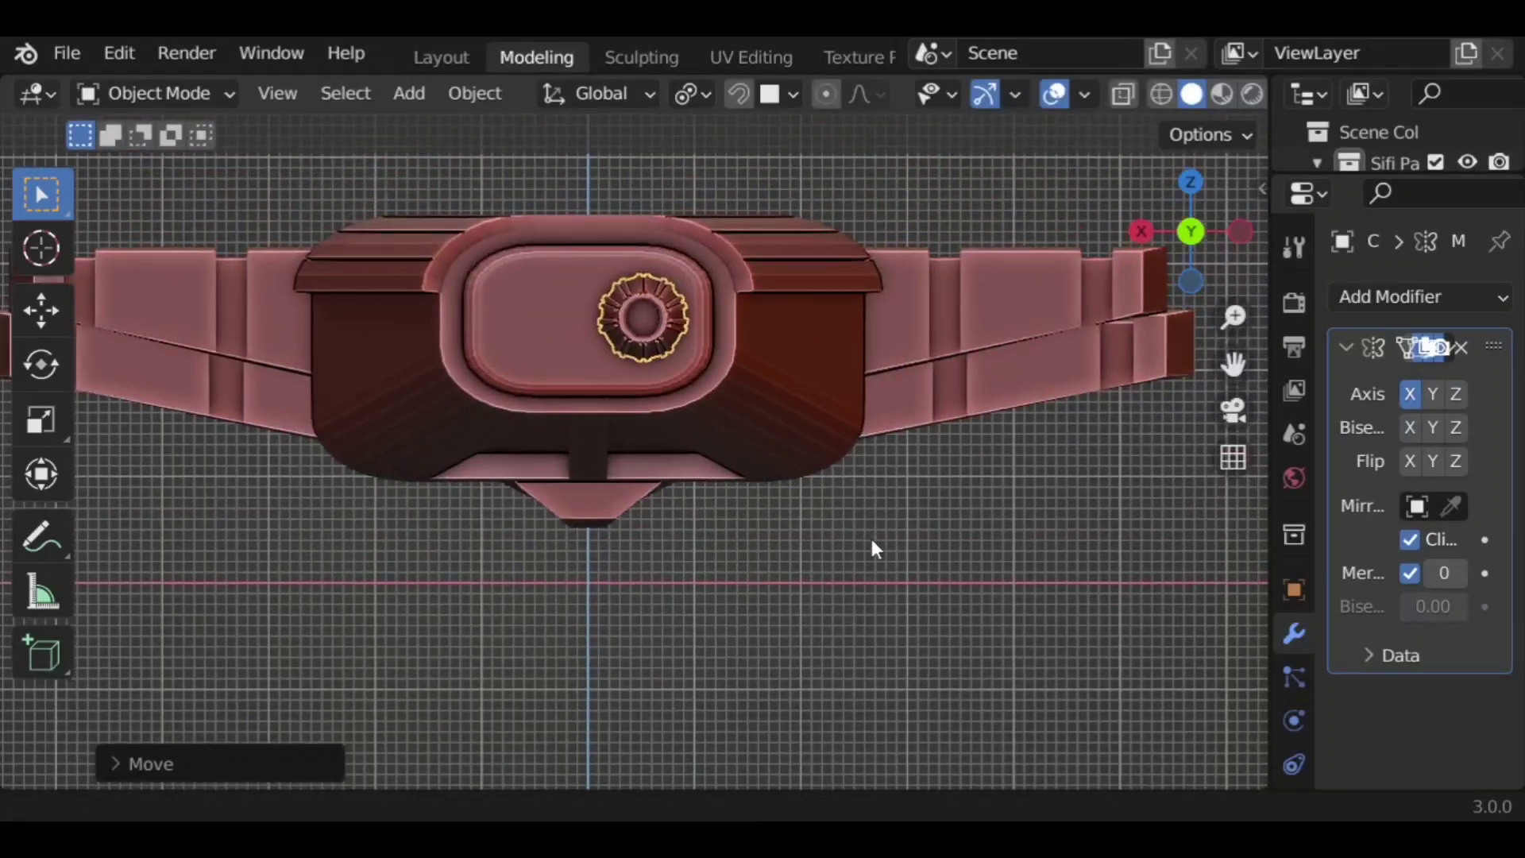
{"action": "scroll", "coordinate": [834, 405], "scroll_direction": "up", "scroll_amount": 2}
{"action": "key", "text": "g"}
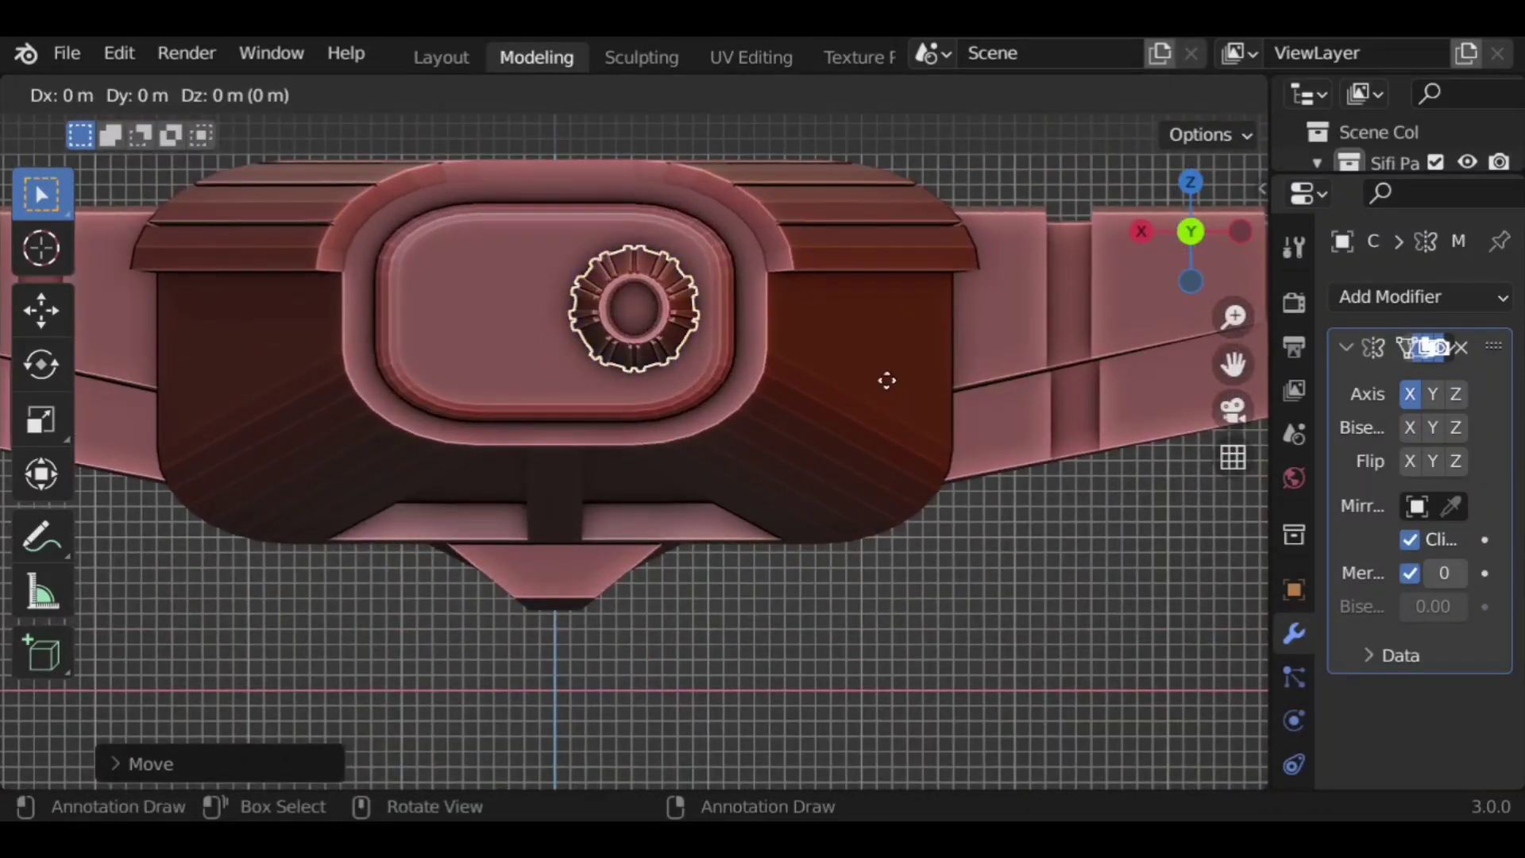
{"action": "key", "text": "x"}
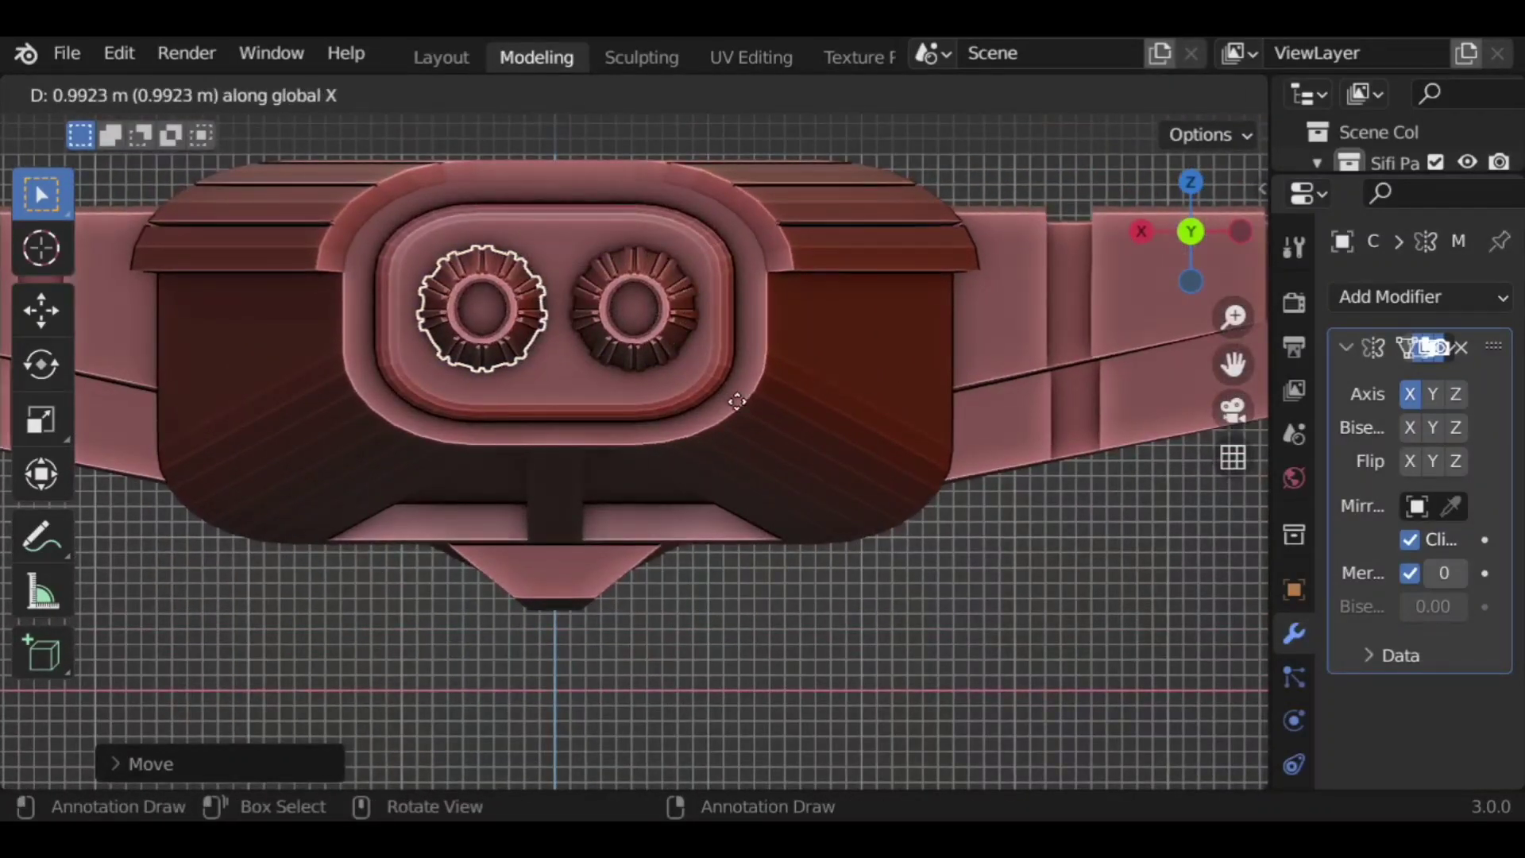
{"action": "left_click", "coordinate": [740, 402]}
{"action": "key", "text": "alt+a"}
Step: Extrude the strip of faces along the cover's rear rim about 0.5 m backward over the nozzles
{"action": "middle_click_drag", "start_coordinate": [813, 522], "coordinate": [751, 523]}
{"action": "left_click", "coordinate": [792, 377]}
{"action": "key", "text": "Tab"}
{"action": "left_click", "coordinate": [778, 405]}
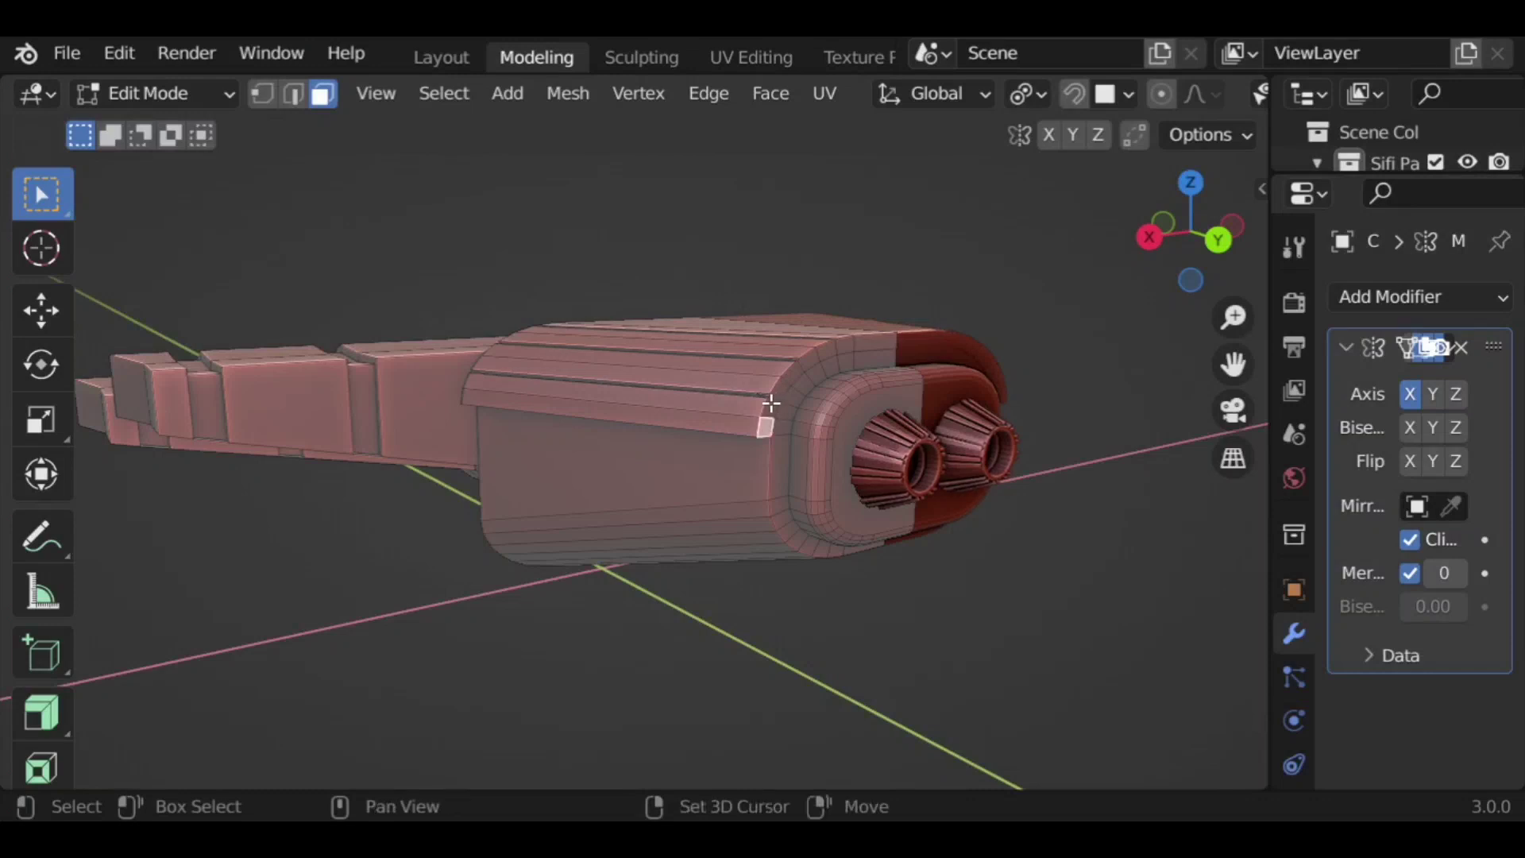
{"action": "left_click", "coordinate": [842, 347], "text": "shift"}
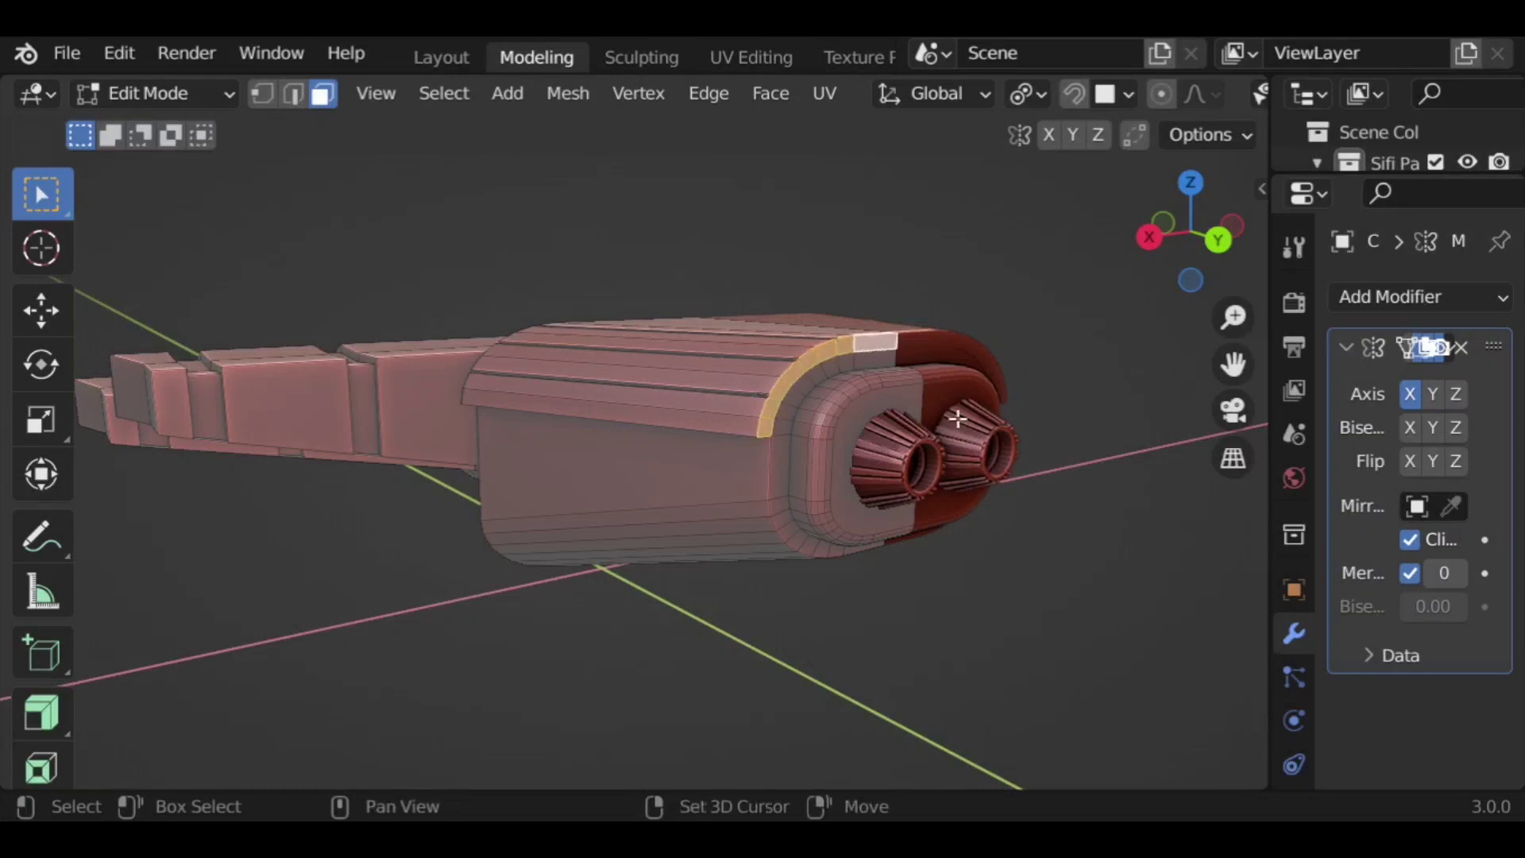
{"action": "scroll", "coordinate": [980, 501], "scroll_direction": "down", "scroll_amount": 1}
{"action": "key", "text": "e"}
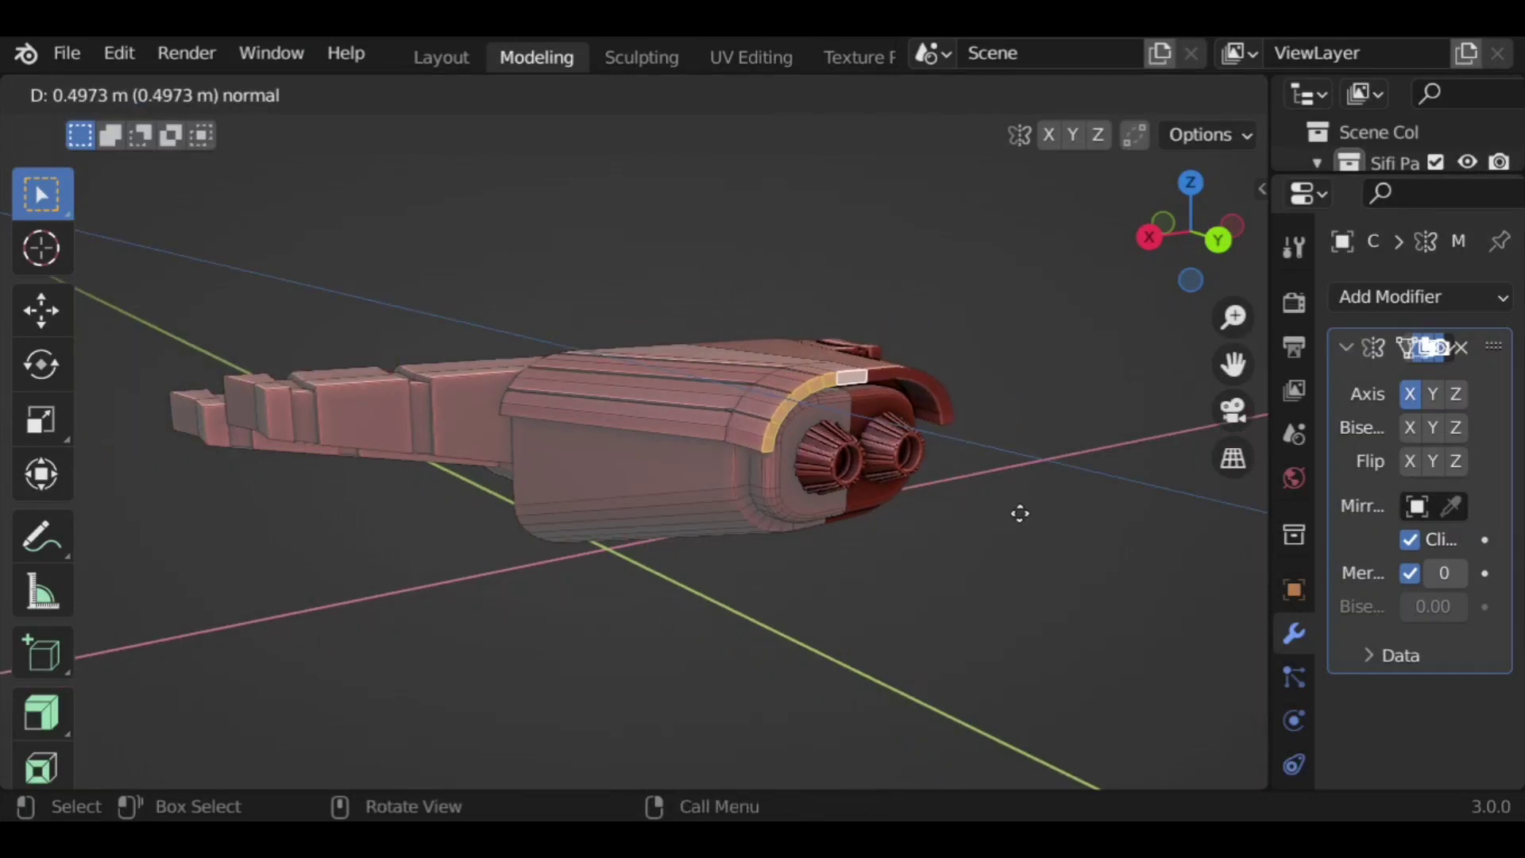
{"action": "left_click", "coordinate": [1017, 514]}
Step: Scale down the extruded rim end faces slightly so the cover tapers toward the rear
{"action": "middle_click_drag", "start_coordinate": [1018, 514], "coordinate": [950, 516]}
{"action": "key", "text": "s"}
{"action": "left_click", "coordinate": [1035, 532]}
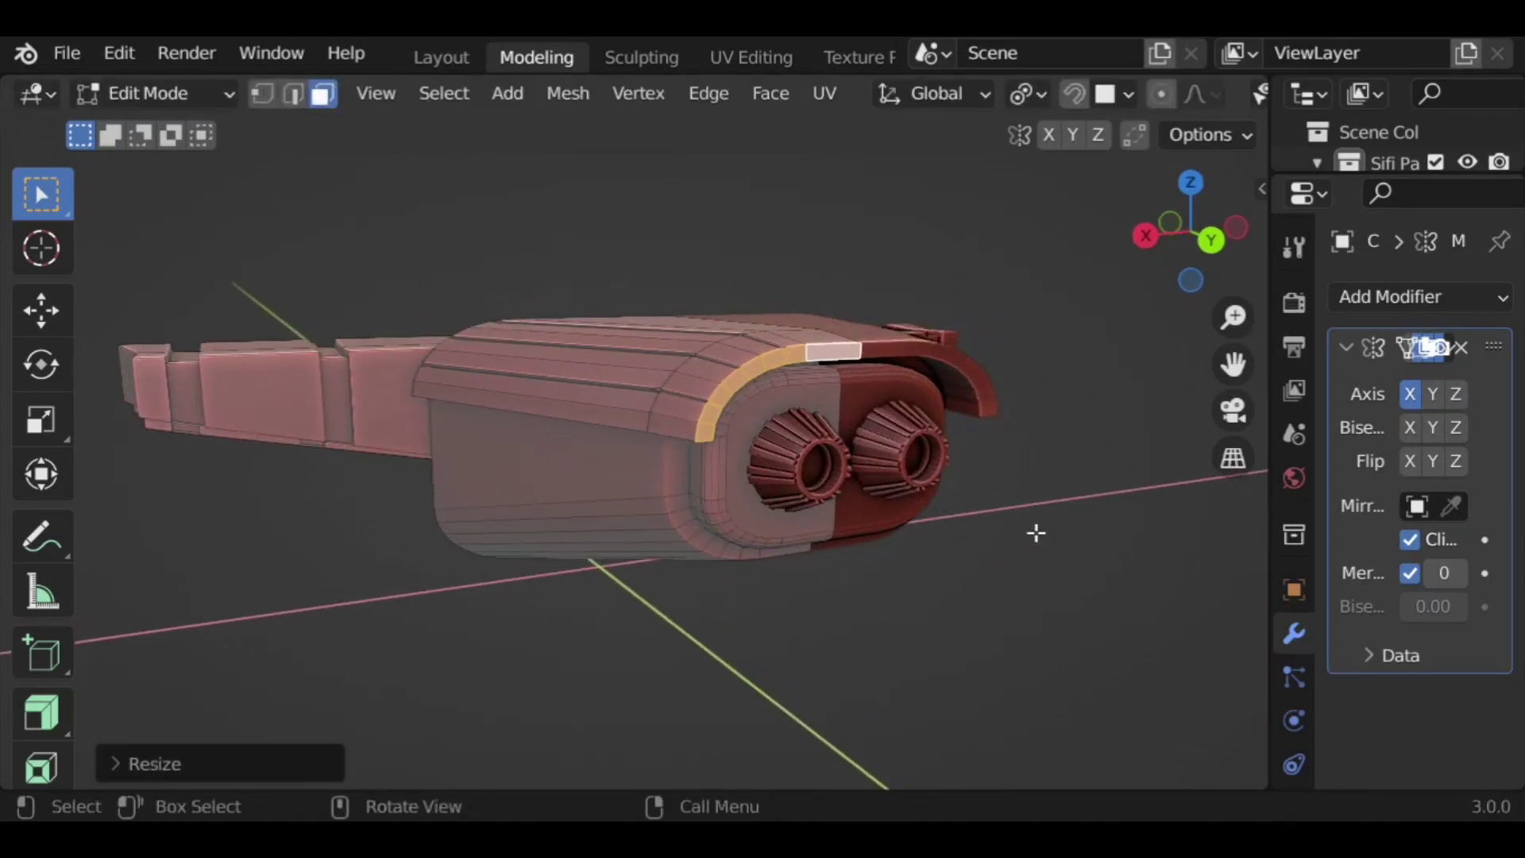
Step: Try to move the inner bottom vertex of the rim extension's lower end along global X, and undo it
{"action": "middle_click_drag", "start_coordinate": [1030, 489], "coordinate": [975, 534]}
{"action": "scroll", "coordinate": [586, 374], "scroll_direction": "up", "scroll_amount": 5}
{"action": "middle_click_drag", "start_coordinate": [585, 458], "coordinate": [782, 439], "text": "shift"}
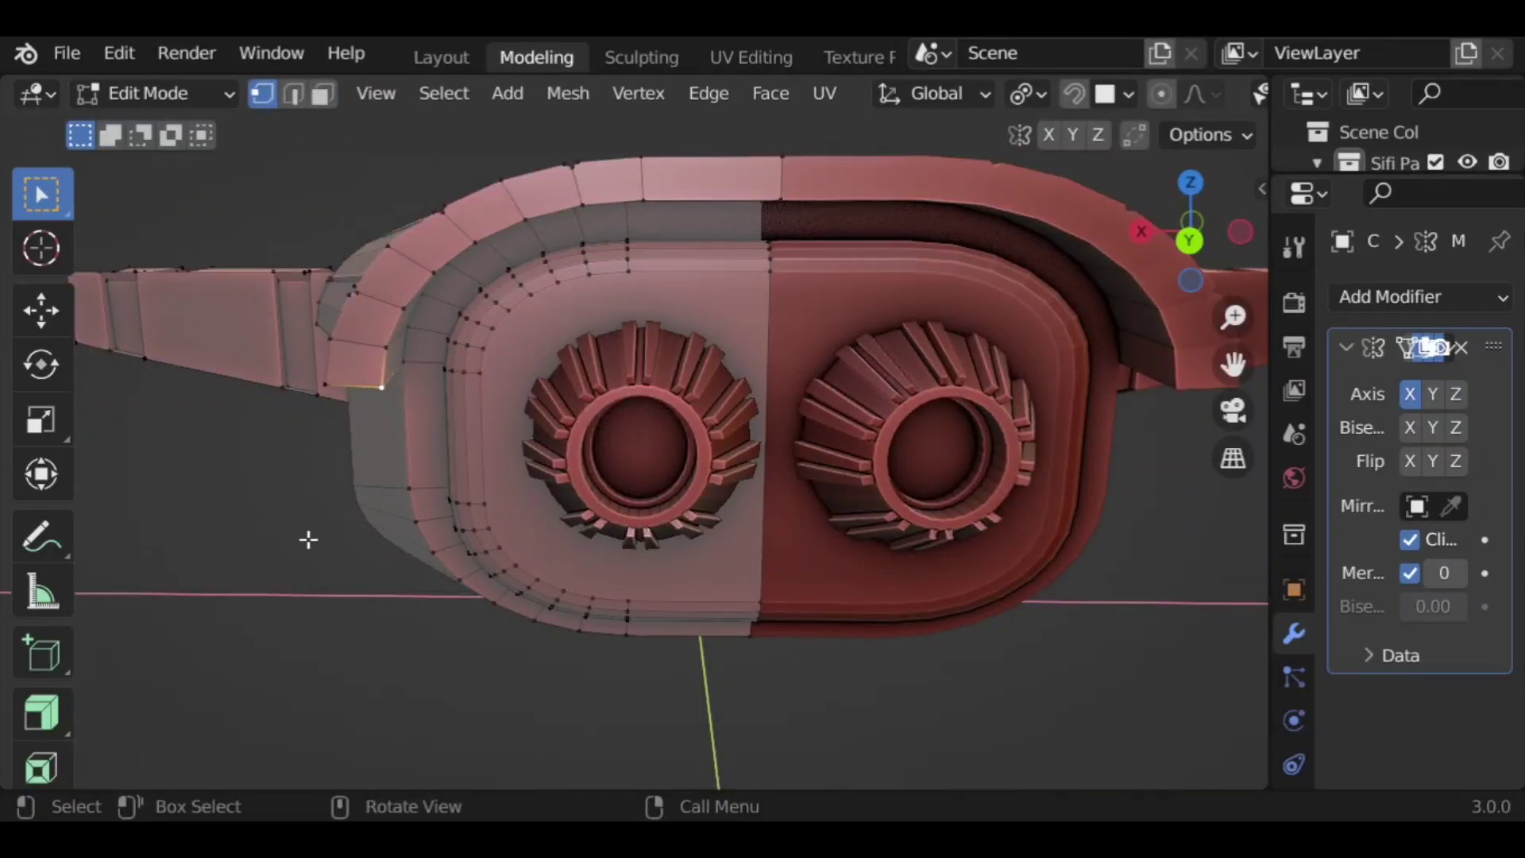
{"action": "key", "text": "g"}
{"action": "key", "text": "x"}
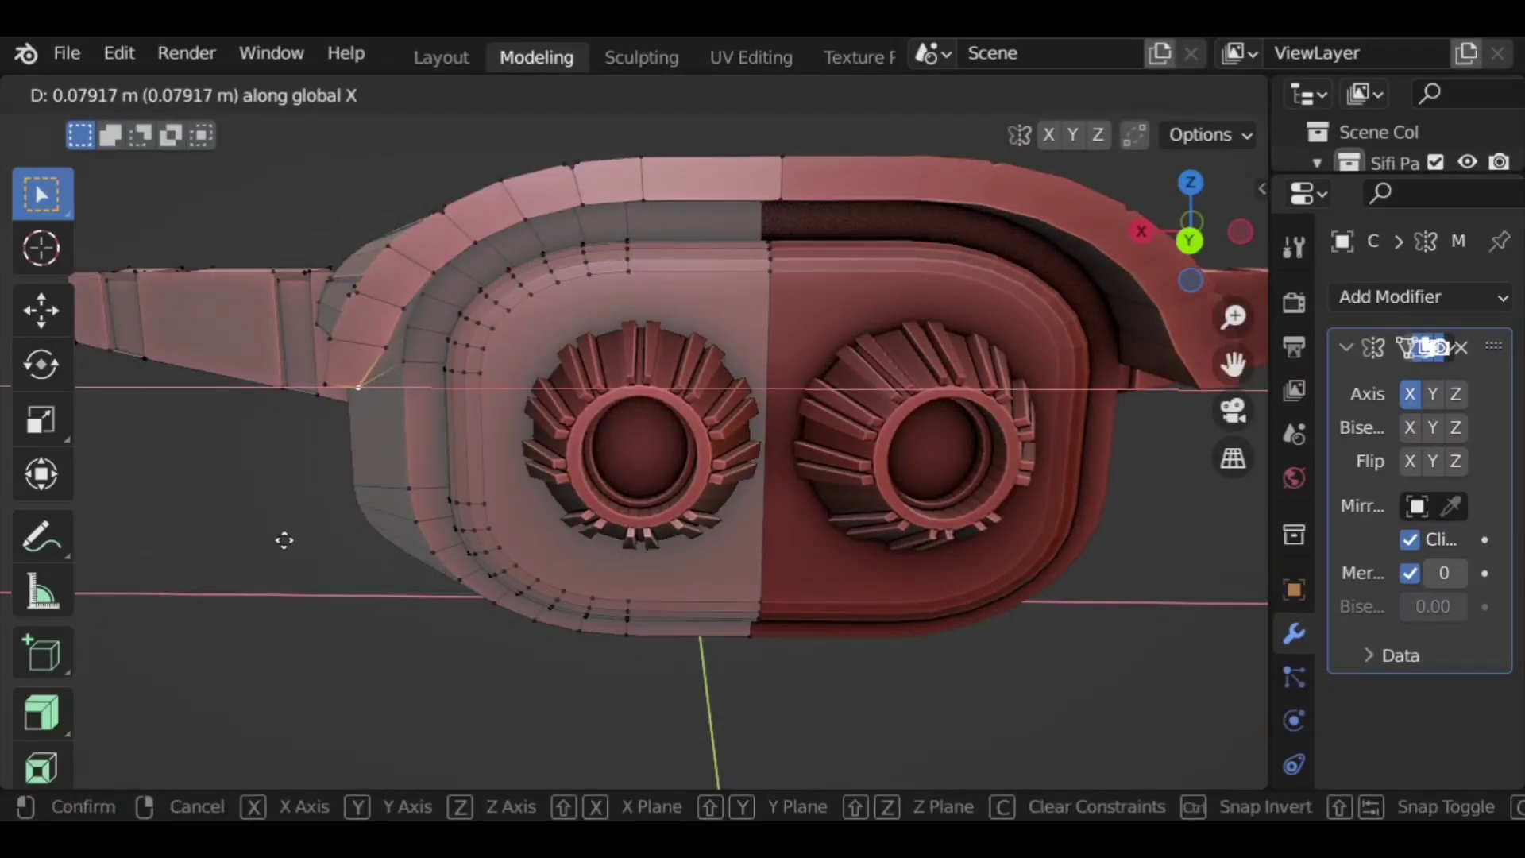
{"action": "left_click", "coordinate": [284, 541]}
{"action": "key", "text": "ctrl+z"}
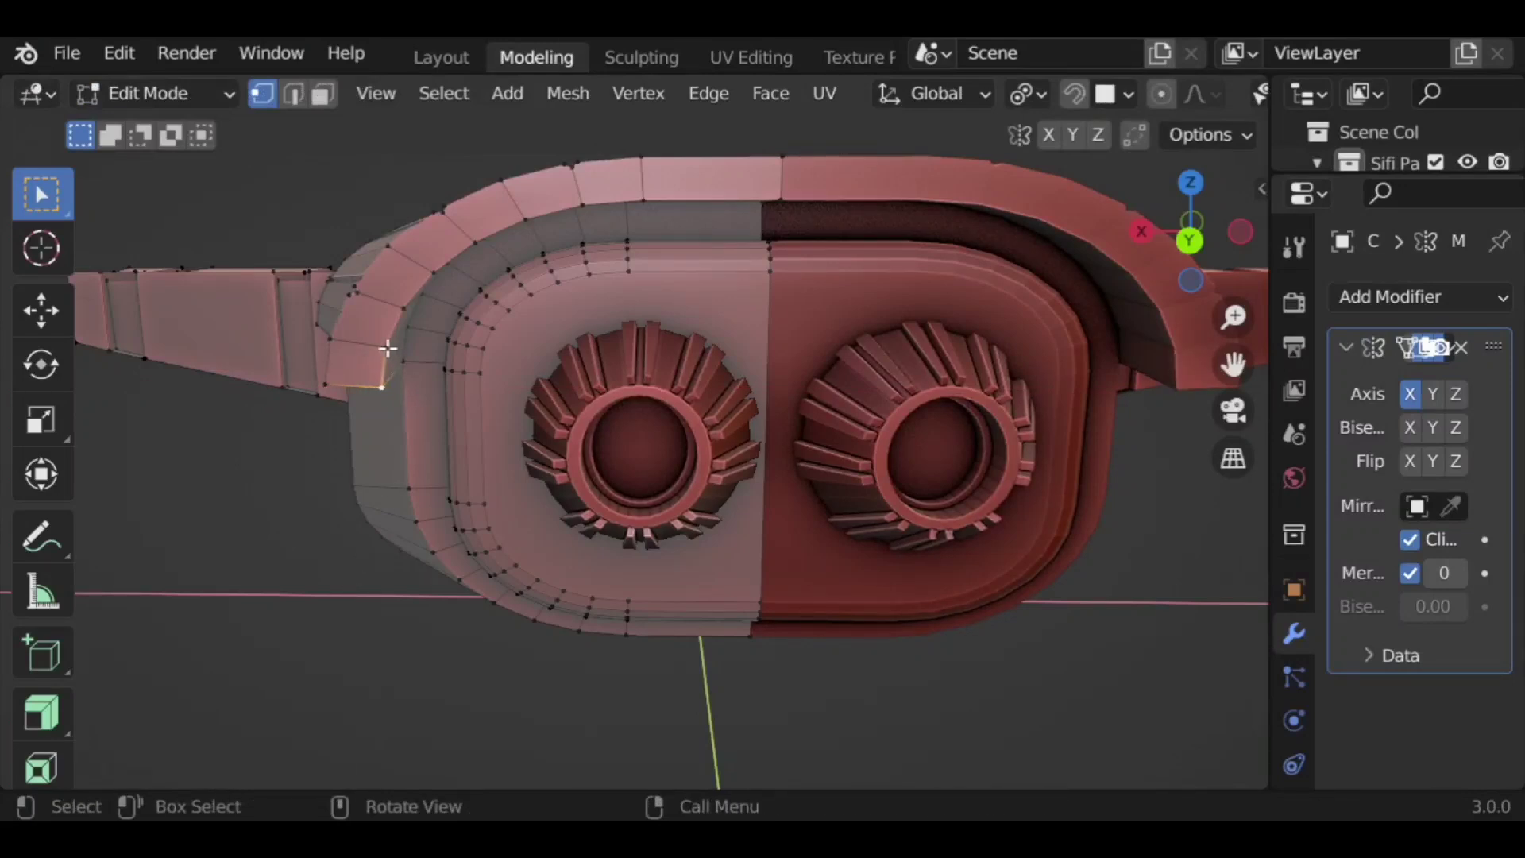
Step: Shift the inner vertices at the rim extension's lower end outward along global X, moving the bottom vertex a little further
{"action": "key", "text": "g"}
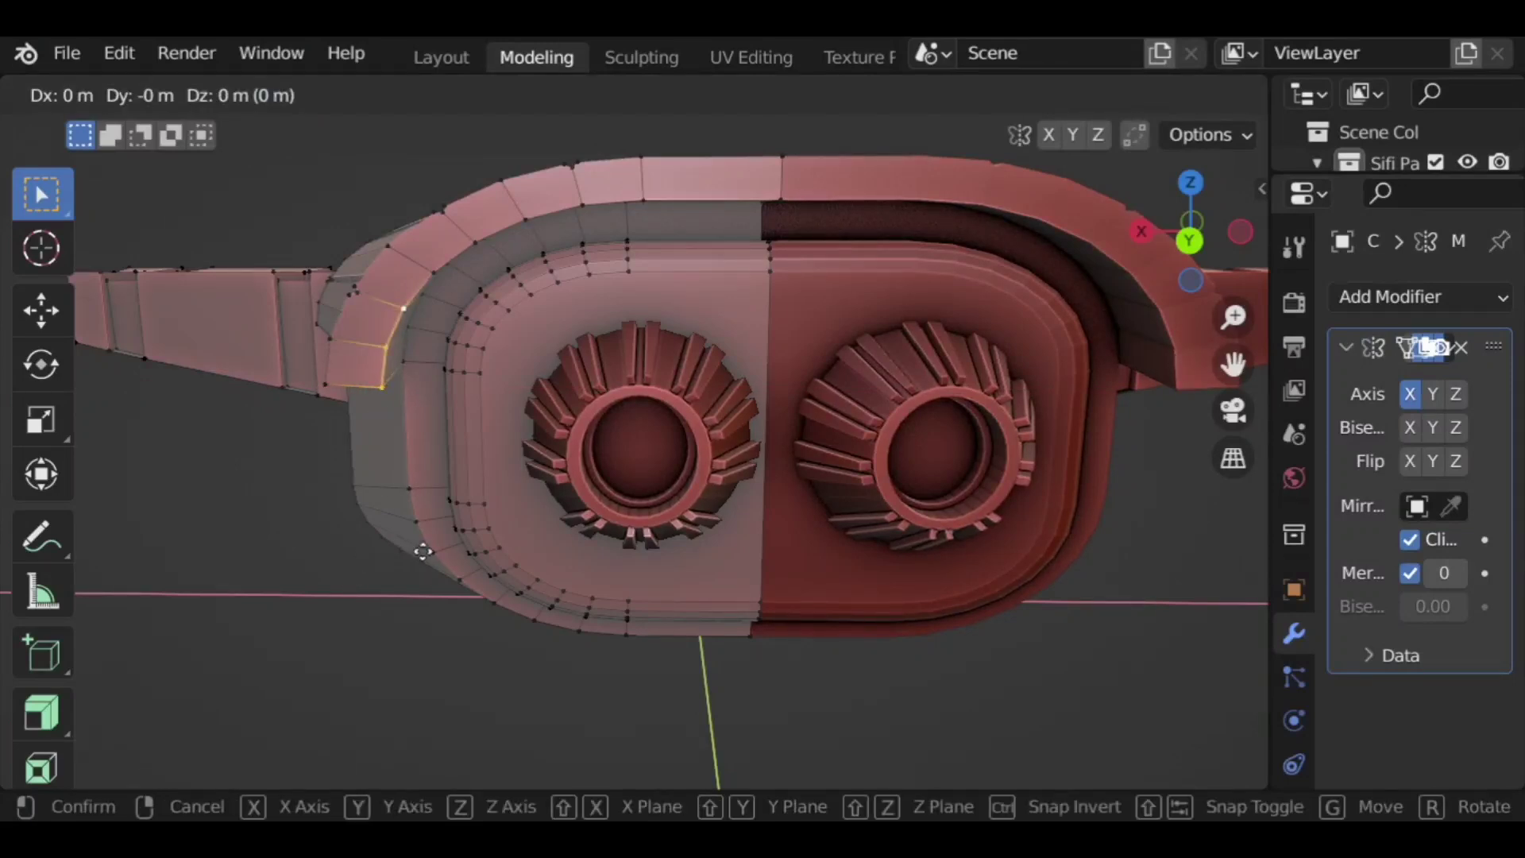
{"action": "key", "text": "x"}
{"action": "left_click", "coordinate": [408, 553]}
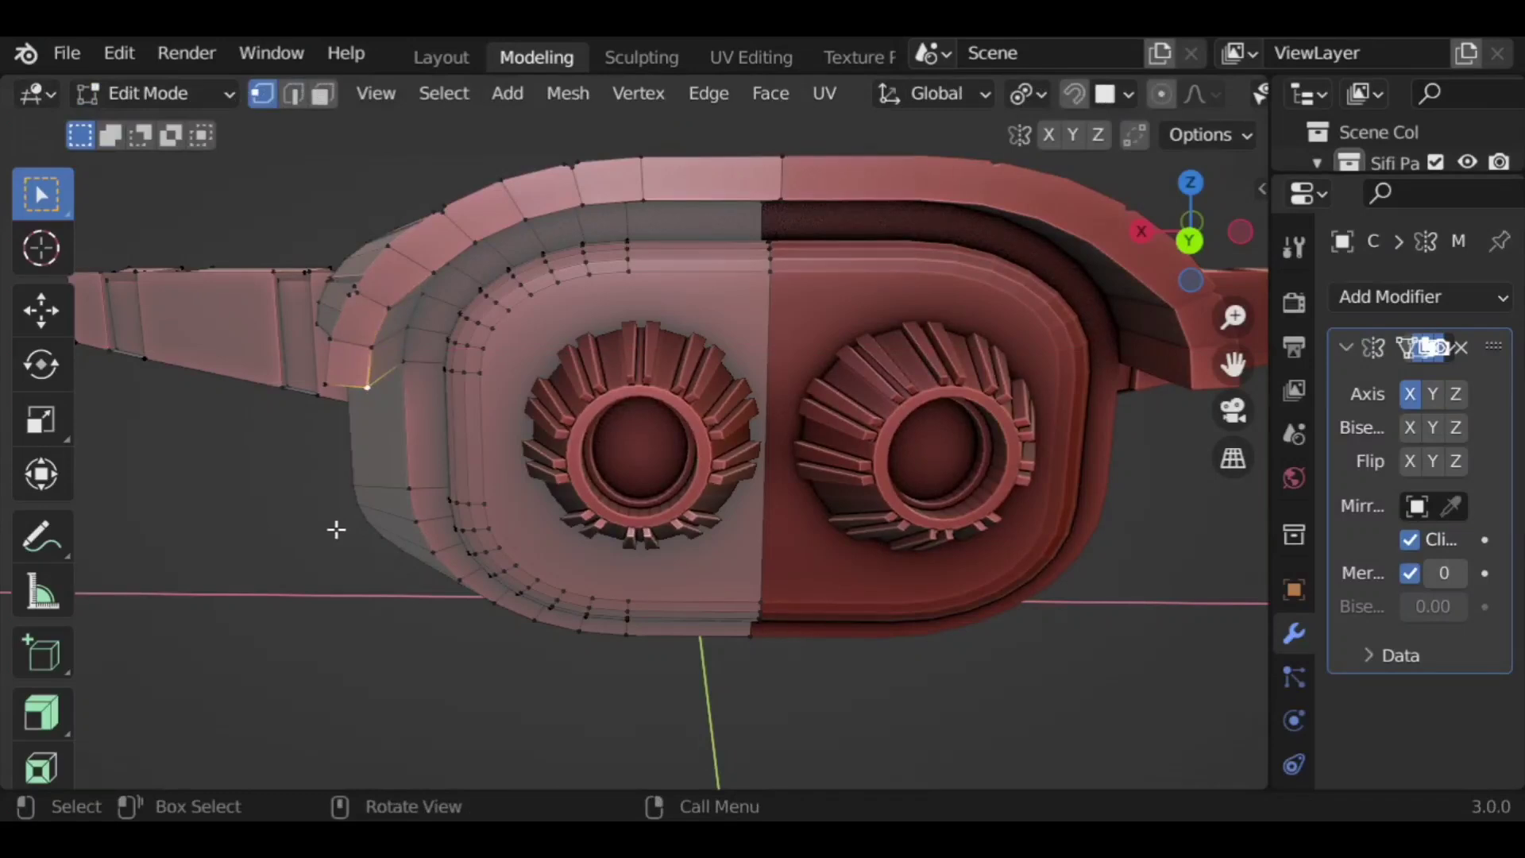
{"action": "key", "text": "g"}
{"action": "key", "text": "x"}
{"action": "left_click", "coordinate": [273, 521]}
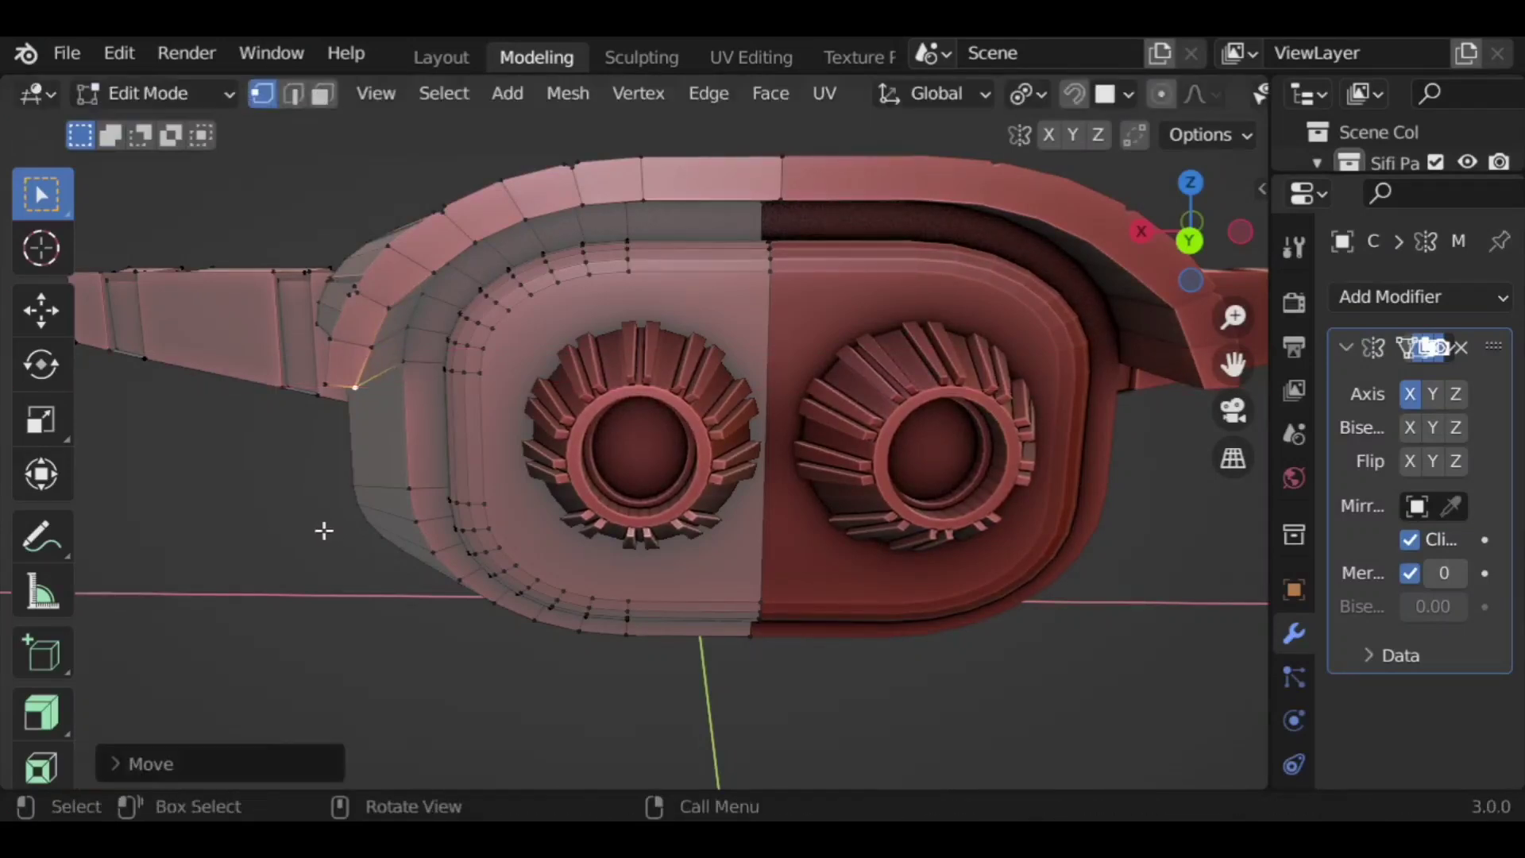
Step: Flatten the underside face of the rim extension by scaling it to 0 along global Z, and adjust its height slightly
{"action": "middle_click_drag", "start_coordinate": [272, 521], "coordinate": [711, 572]}
{"action": "middle_click_drag", "start_coordinate": [869, 552], "coordinate": [911, 471]}
{"action": "scroll", "coordinate": [911, 471], "scroll_direction": "up", "scroll_amount": 2}
{"action": "middle_click_drag", "start_coordinate": [684, 386], "coordinate": [953, 641], "text": "shift"}
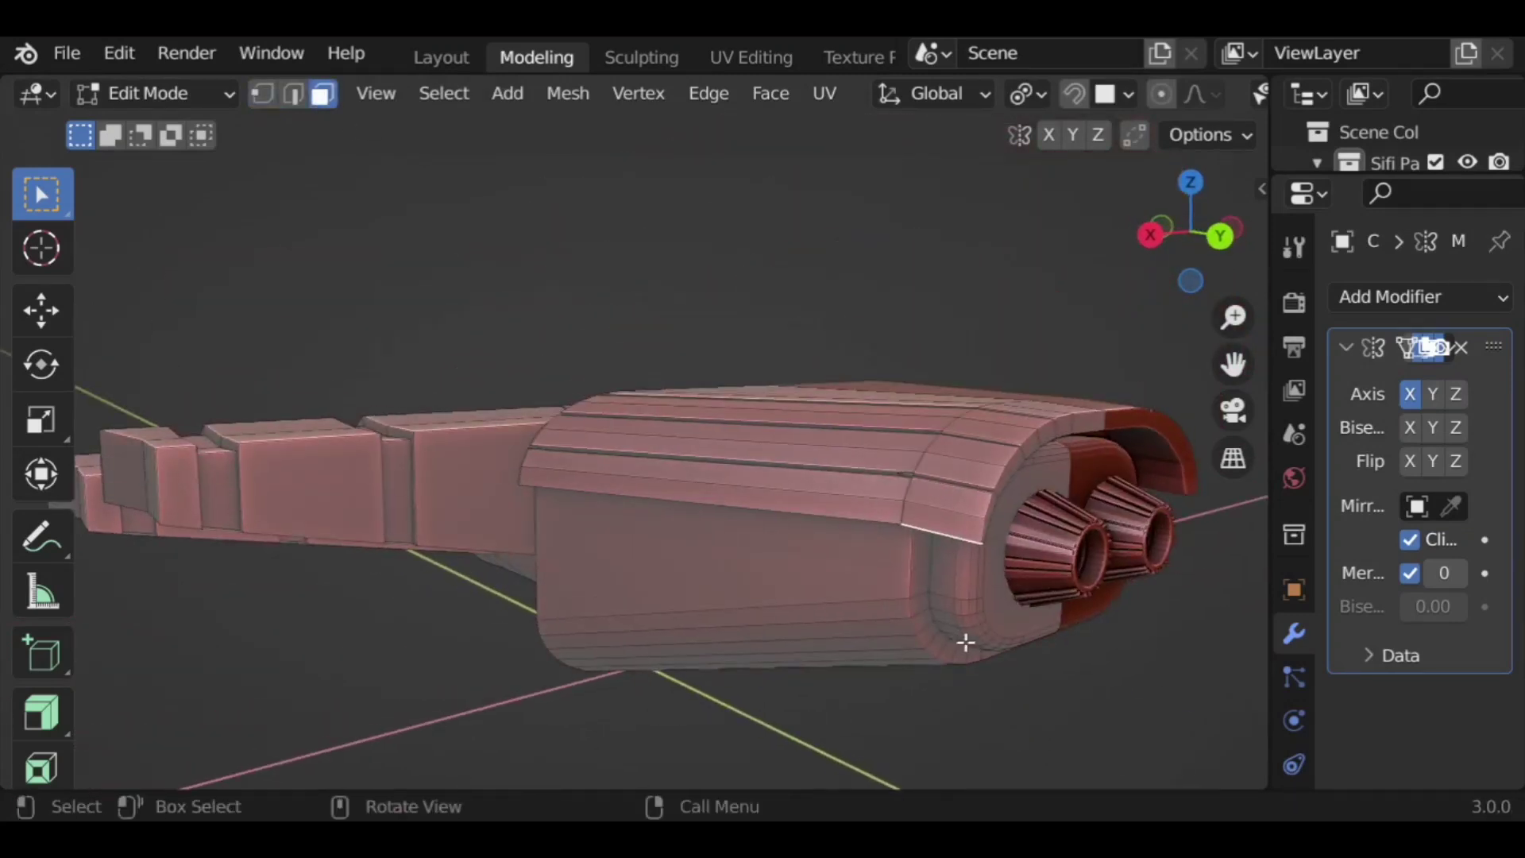
{"action": "key", "text": "s"}
{"action": "key", "text": "z"}
{"action": "key", "text": "0"}
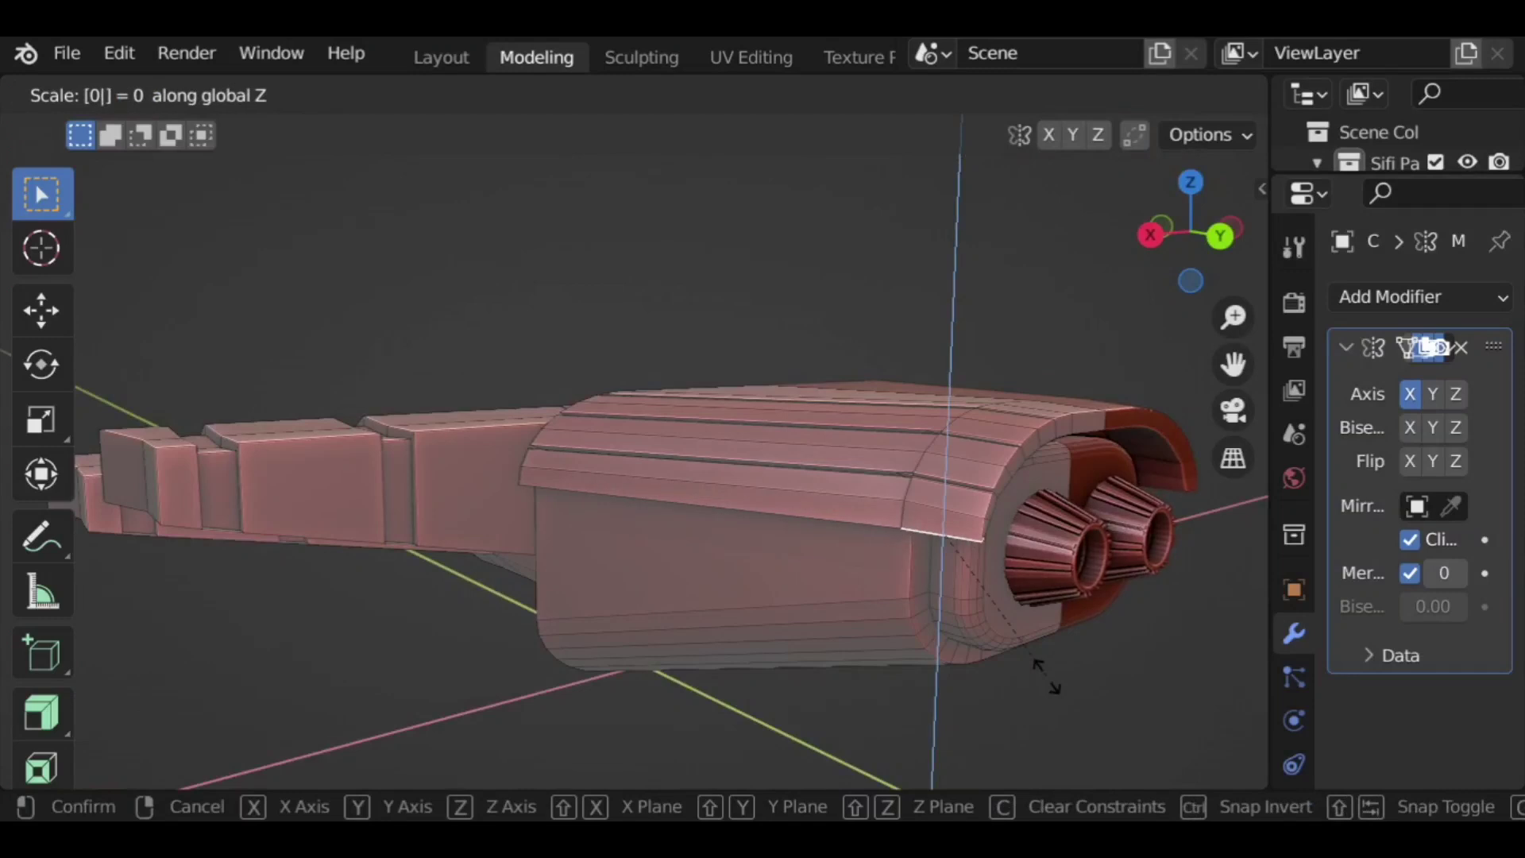
{"action": "key", "text": "Return"}
{"action": "key", "text": "g"}
{"action": "key", "text": "z"}
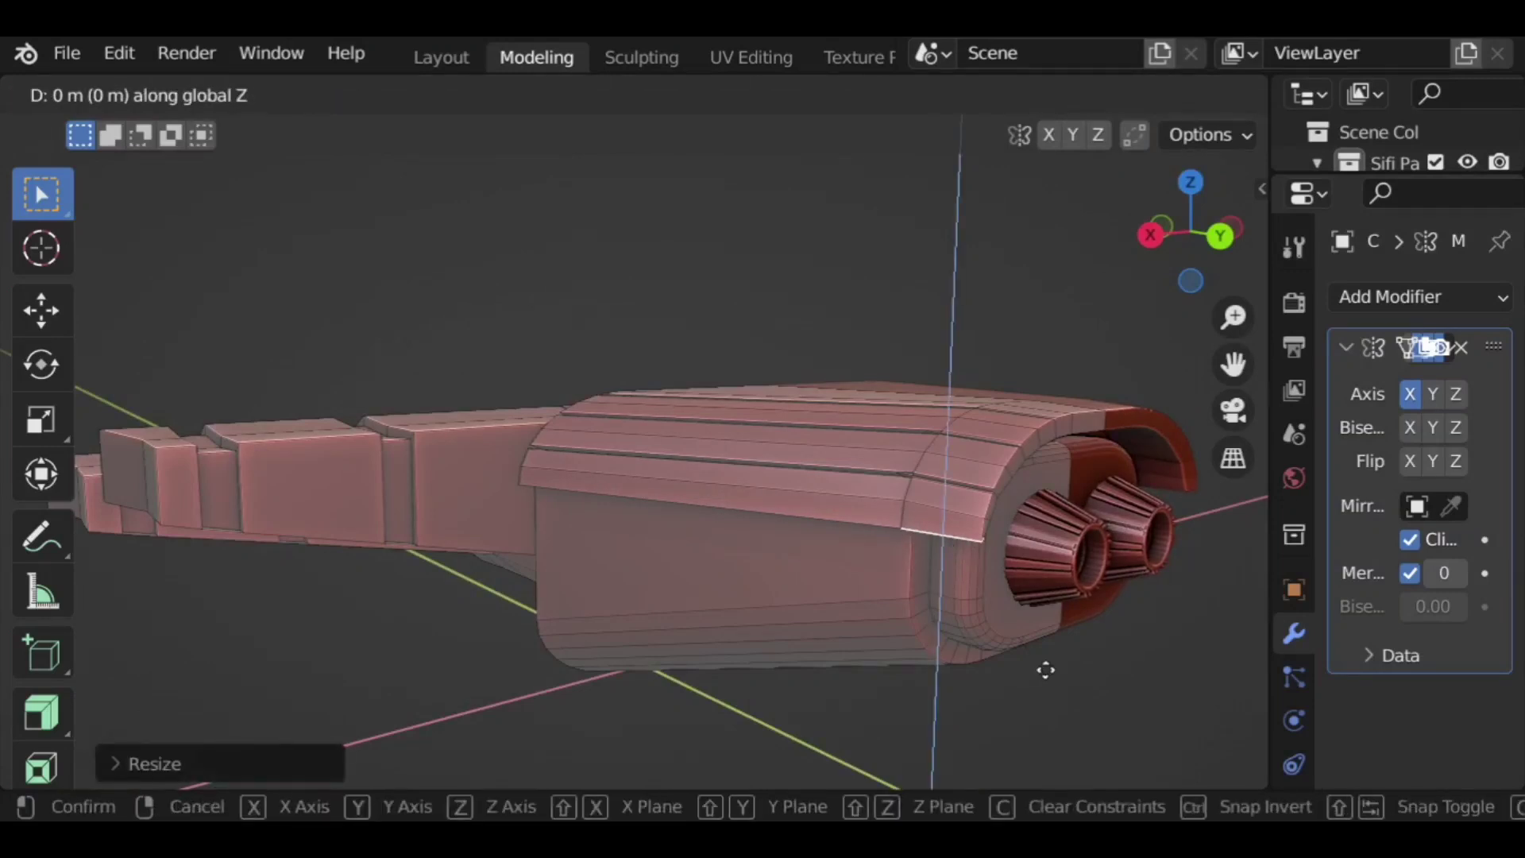
{"action": "left_click", "coordinate": [1049, 667]}
Step: Inspect the extended cover rim and hull from the rear and side, leaving mesh editing
{"action": "middle_click_drag", "start_coordinate": [1049, 667], "coordinate": [966, 629]}
{"action": "scroll", "coordinate": [540, 536], "scroll_direction": "up", "scroll_amount": 4}
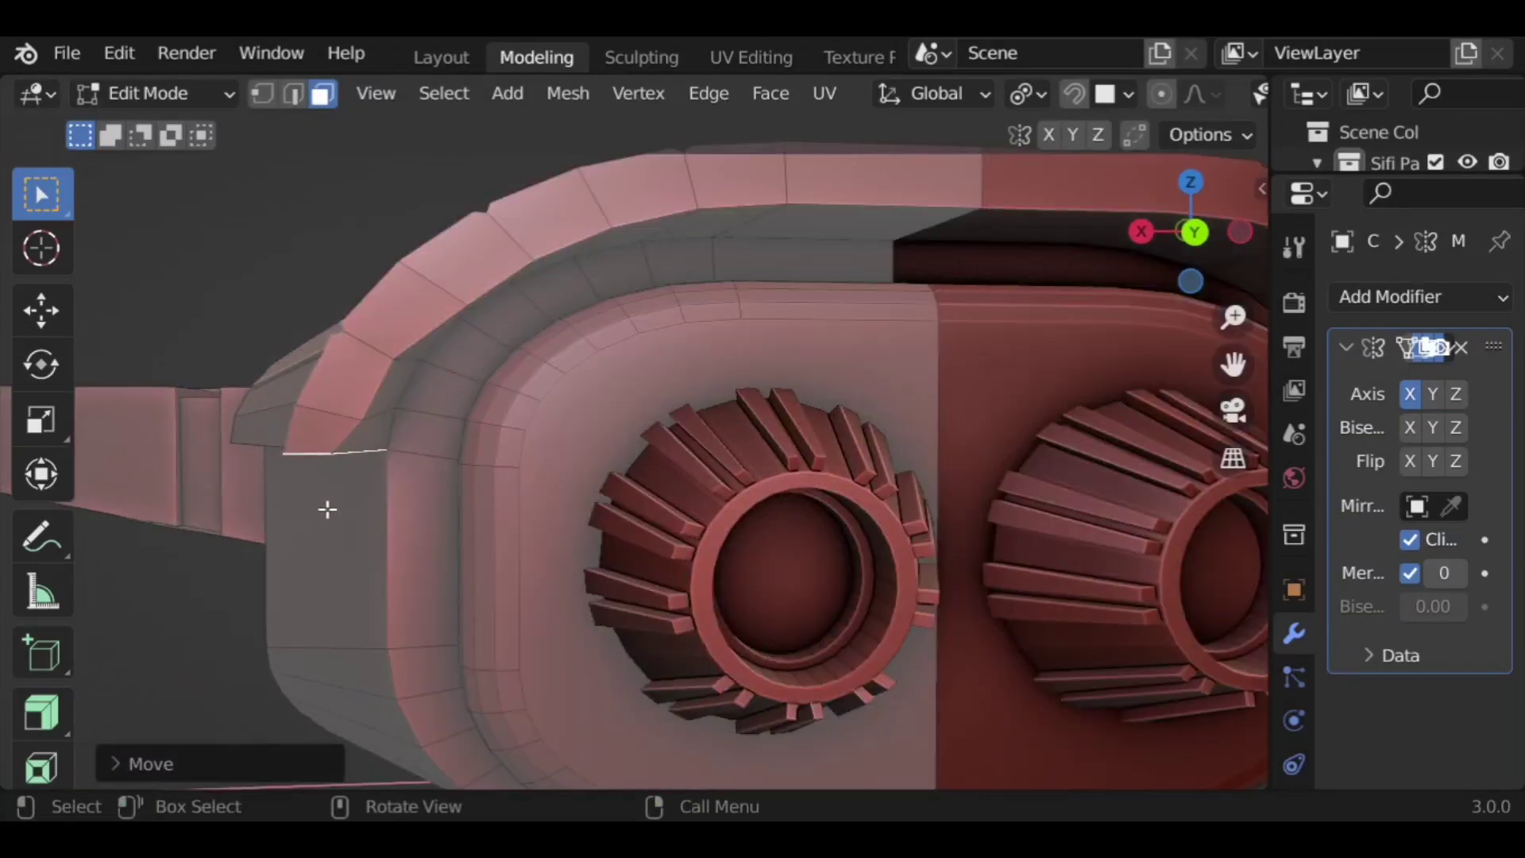
{"action": "left_click", "coordinate": [327, 509]}
{"action": "middle_click_drag", "start_coordinate": [204, 569], "coordinate": [466, 639]}
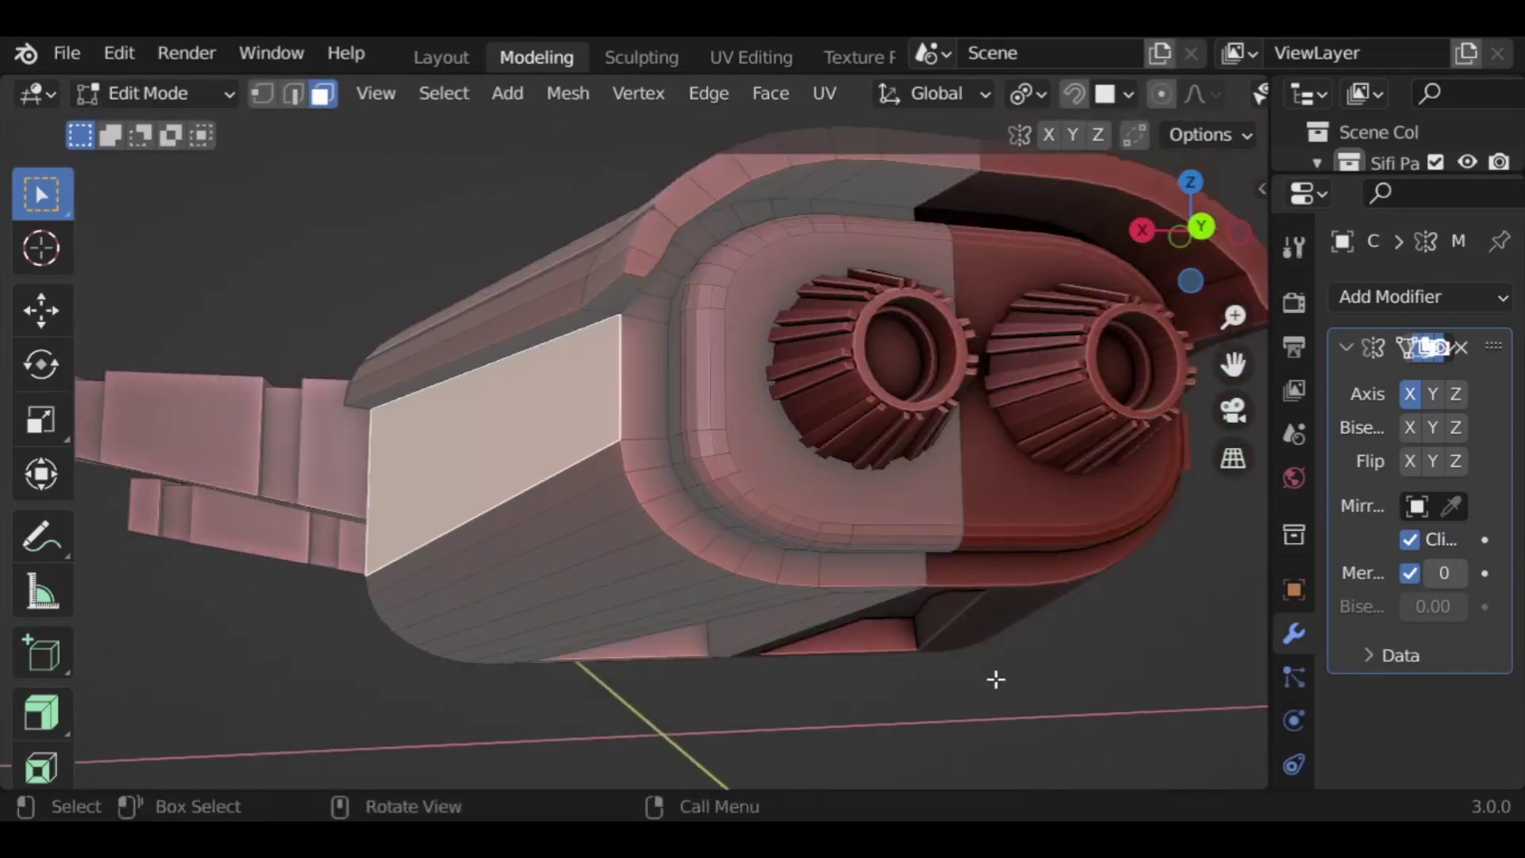
{"action": "left_click", "coordinate": [990, 679]}
{"action": "scroll", "coordinate": [966, 633], "scroll_direction": "down", "scroll_amount": 3}
{"action": "middle_click_drag", "start_coordinate": [967, 633], "coordinate": [776, 517]}
{"action": "key", "text": "Tab"}
{"action": "middle_click_drag", "start_coordinate": [919, 562], "coordinate": [956, 374]}
Step: Select the whole ship and apply its Mirror modifier in Object Mode
{"action": "key", "text": "a"}
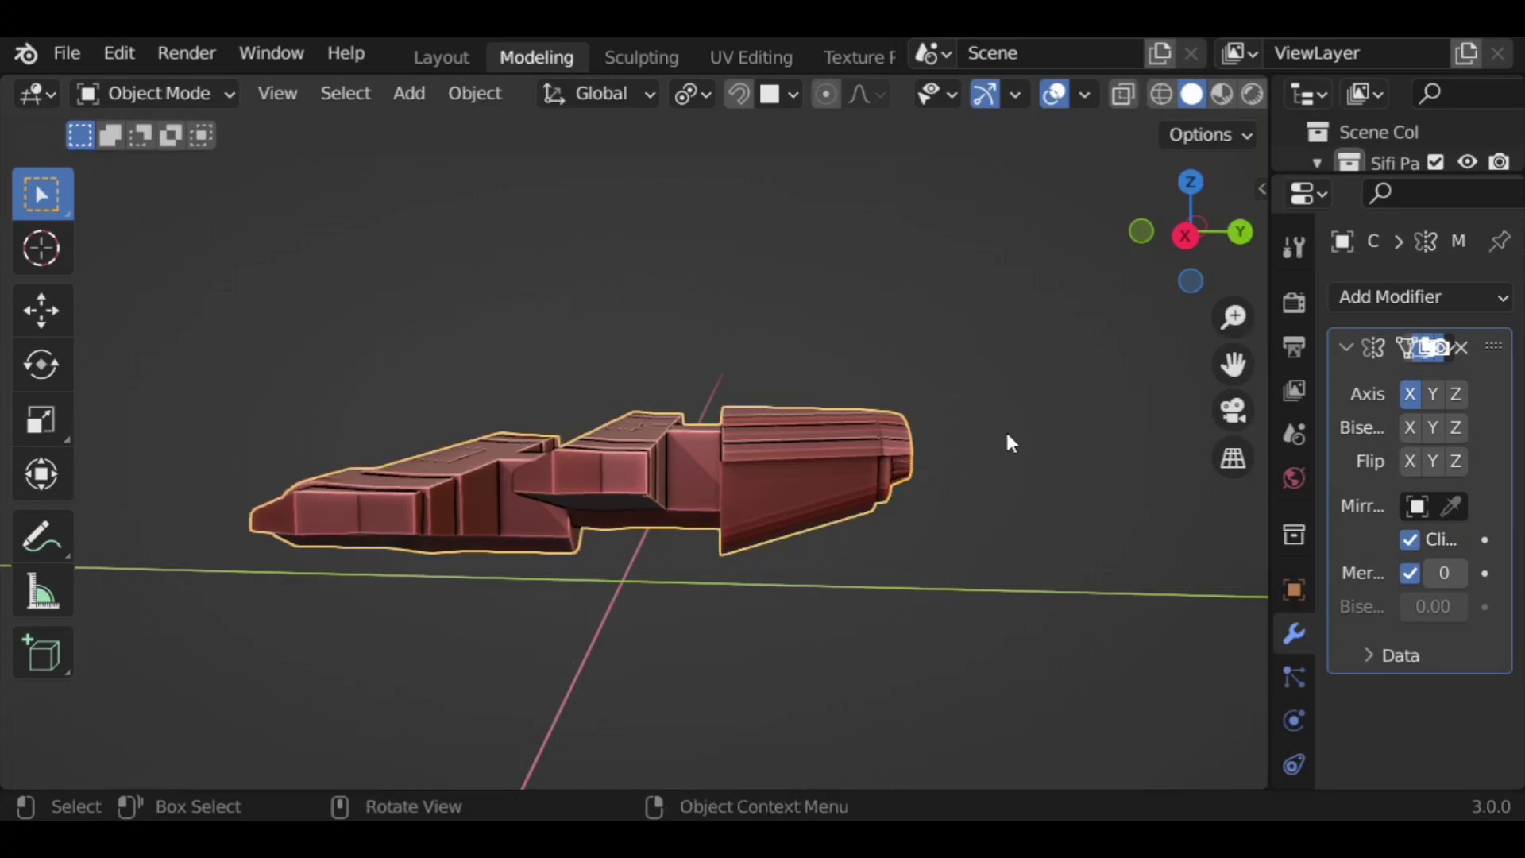
{"action": "middle_click_drag", "start_coordinate": [964, 504], "coordinate": [882, 523]}
{"action": "key", "text": "Tab"}
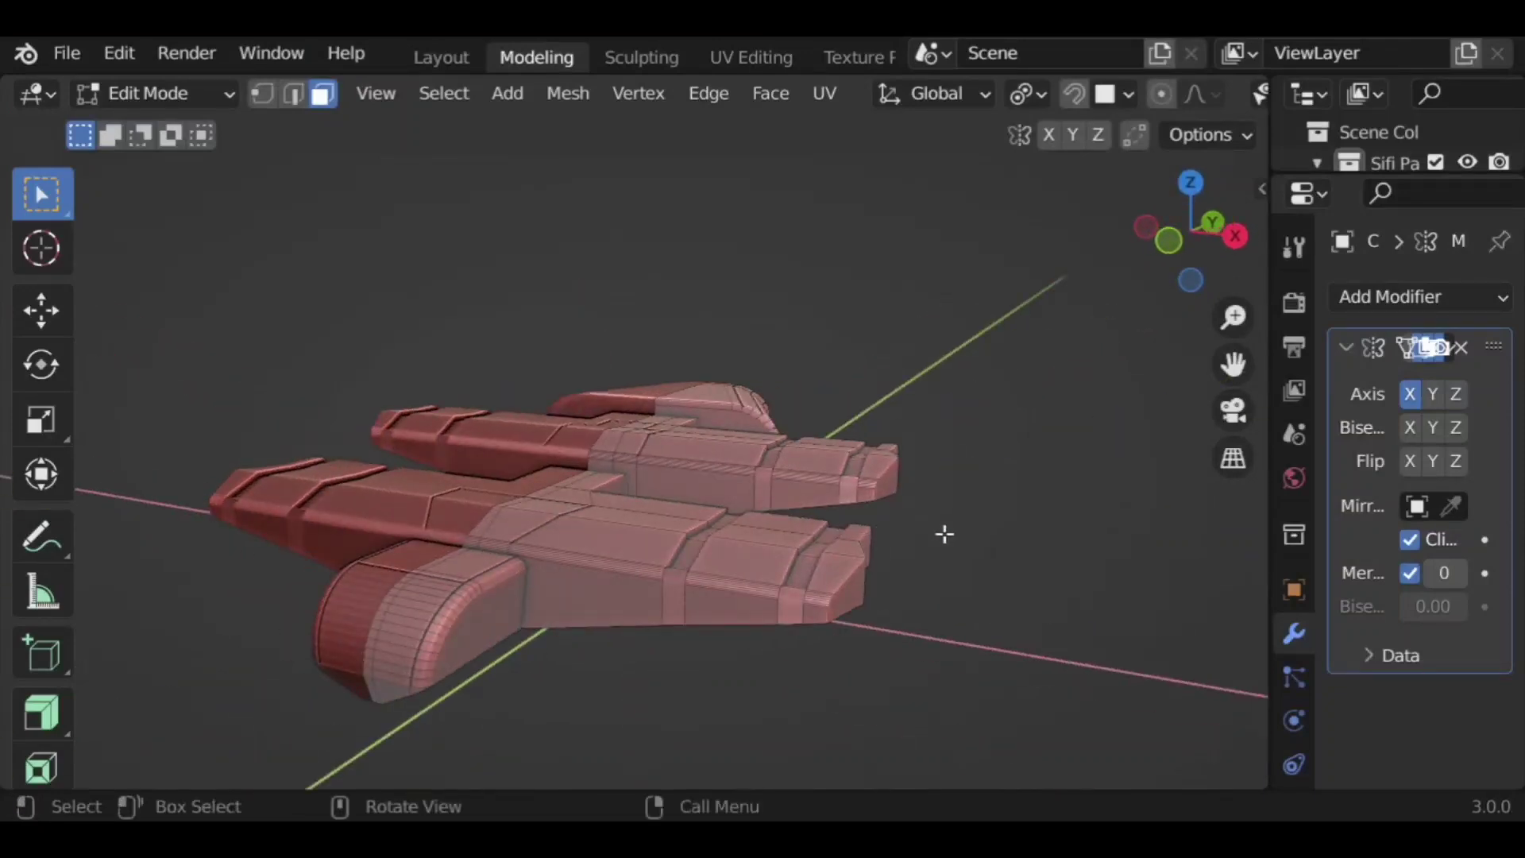
{"action": "left_click_drag", "start_coordinate": [1268, 429], "coordinate": [1172, 430]}
{"action": "left_click", "coordinate": [1424, 347]}
{"action": "key", "text": "Tab"}
{"action": "left_click", "coordinate": [1425, 348]}
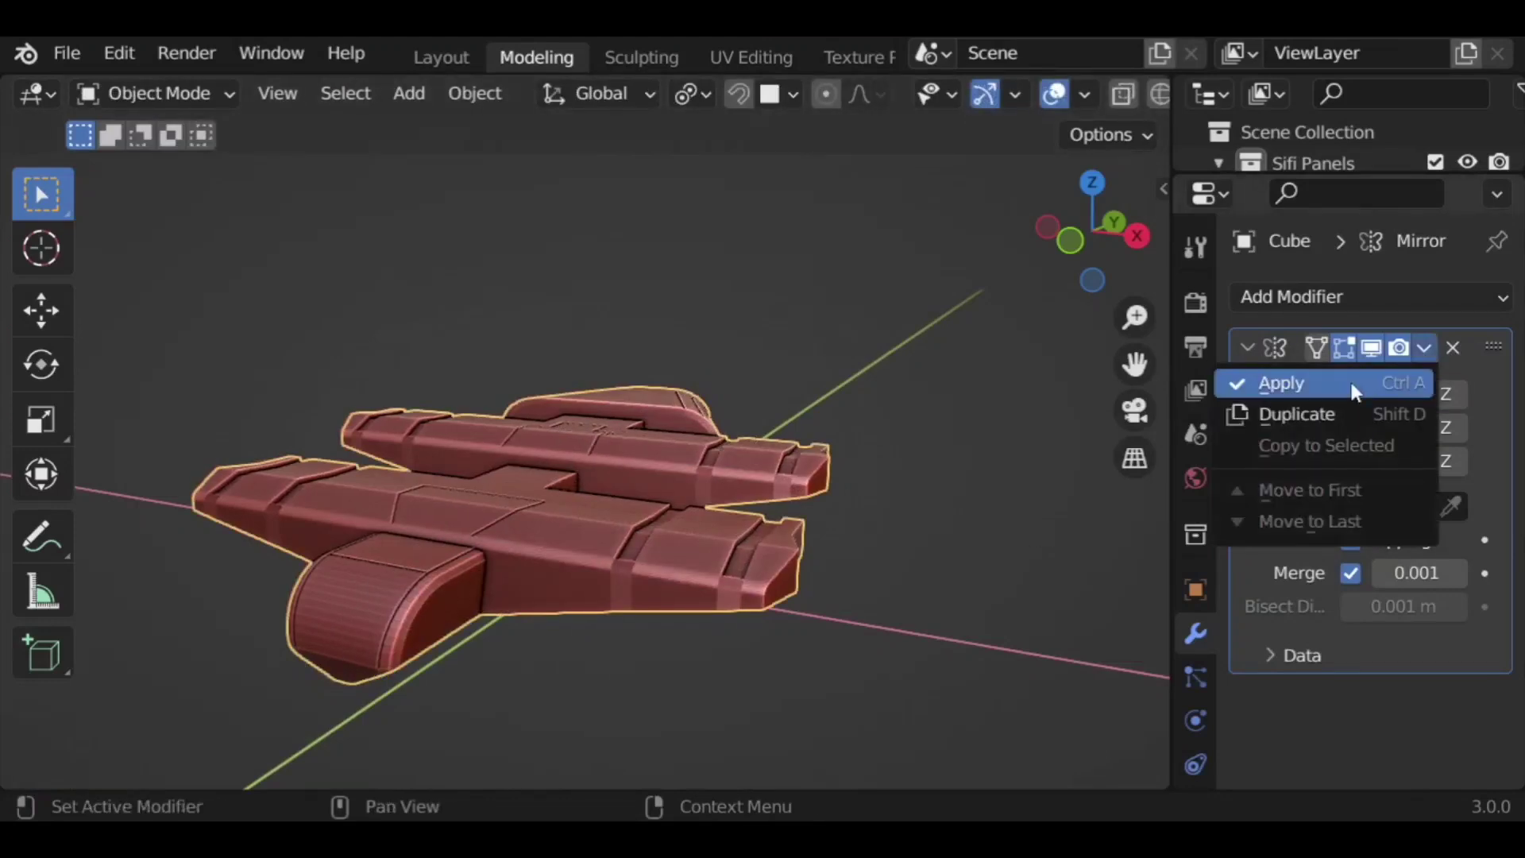
{"action": "left_click", "coordinate": [1351, 382]}
{"action": "left_click_drag", "start_coordinate": [1166, 478], "coordinate": [1234, 468]}
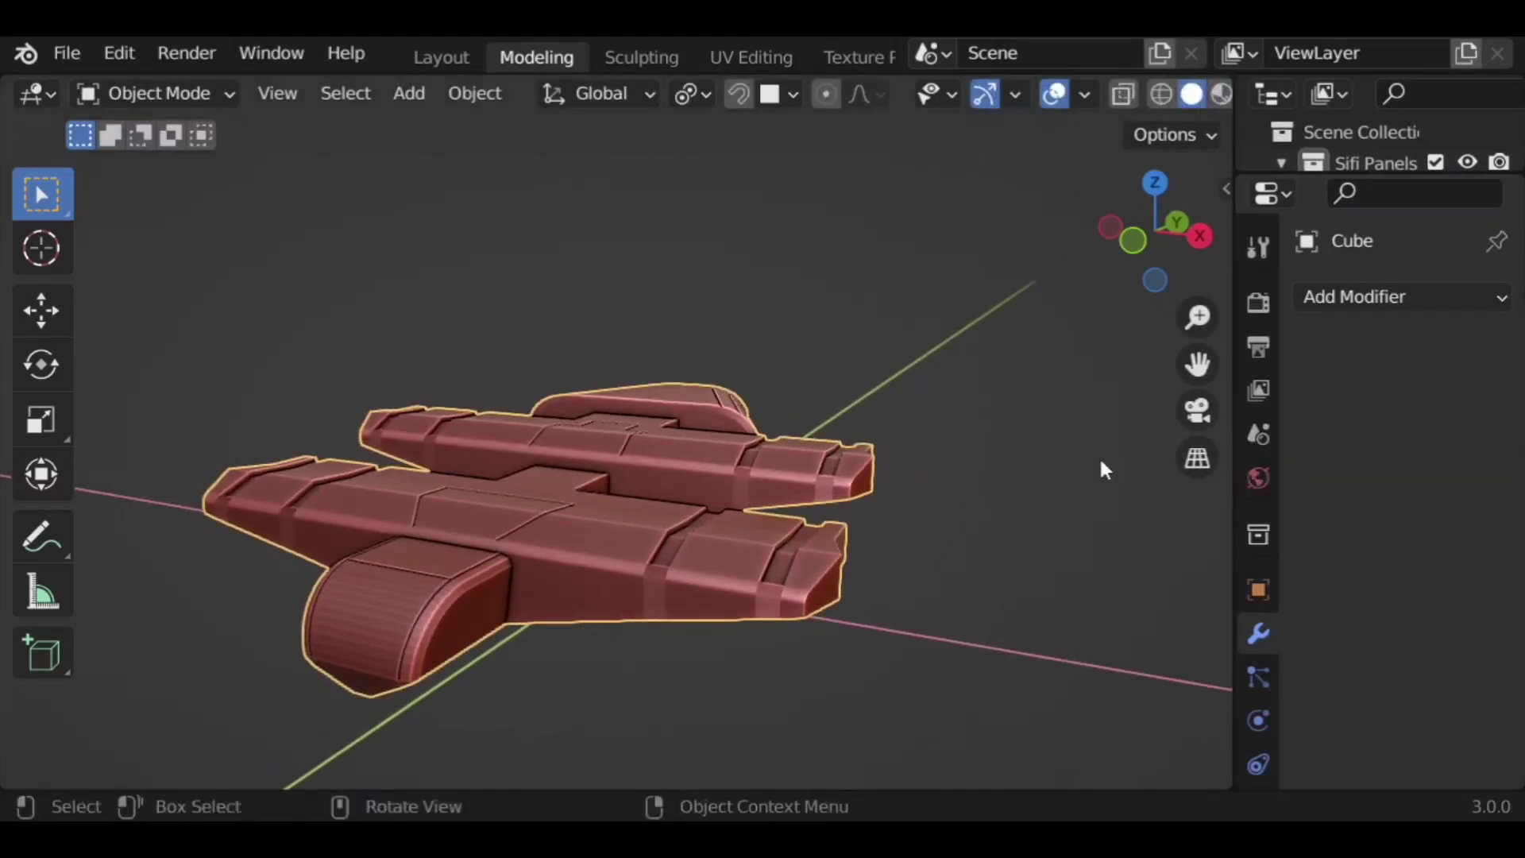
Step: Move the whole ship freely about 2.8 m away from the origin and hide it
{"action": "scroll", "coordinate": [798, 521], "scroll_direction": "down", "scroll_amount": 4}
{"action": "key", "text": "g"}
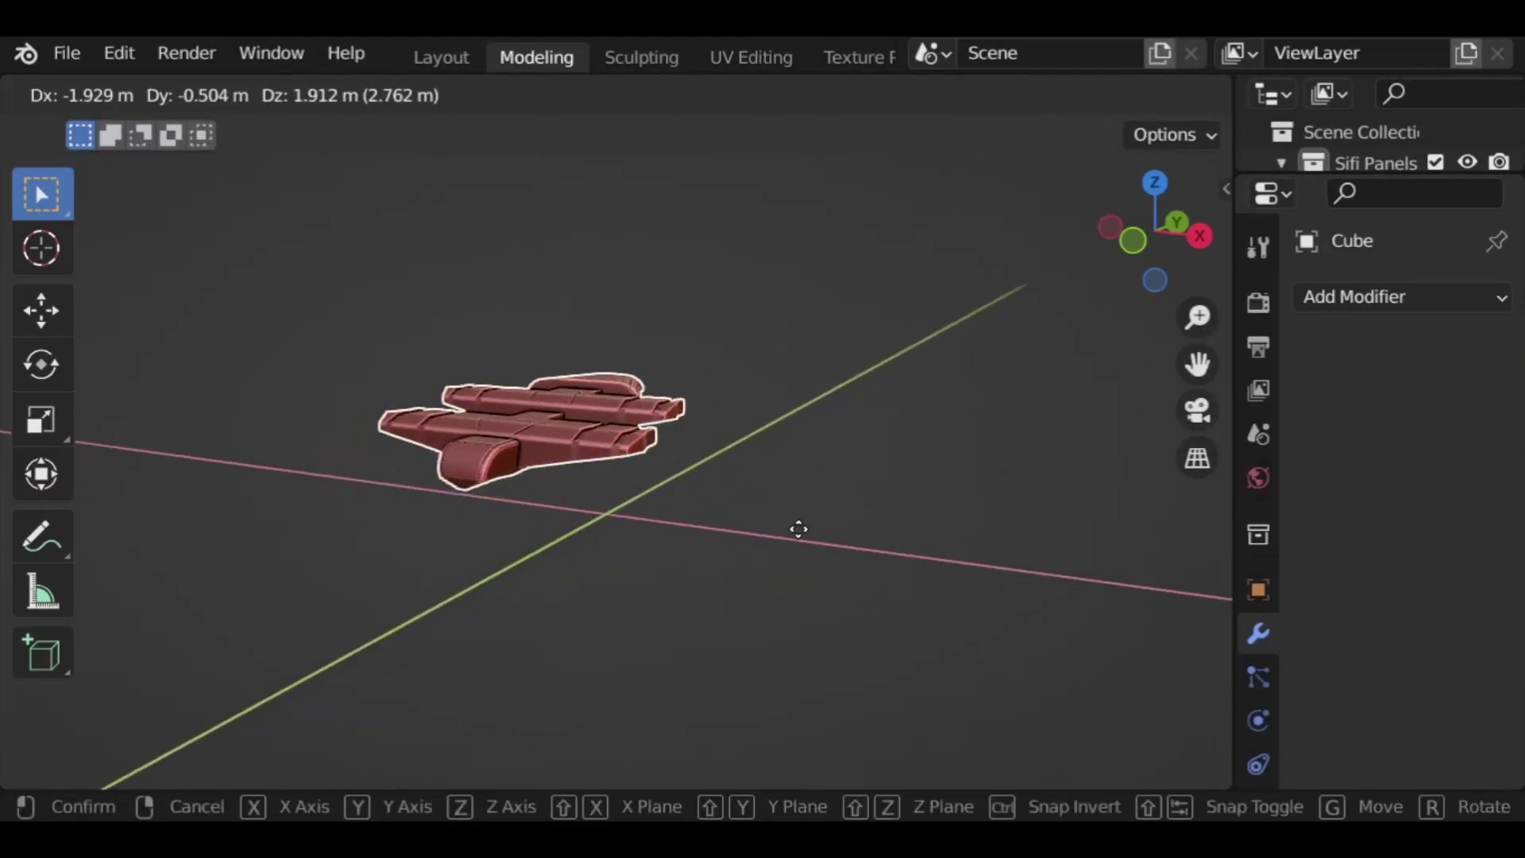
{"action": "left_click", "coordinate": [797, 532]}
{"action": "key", "text": "h"}
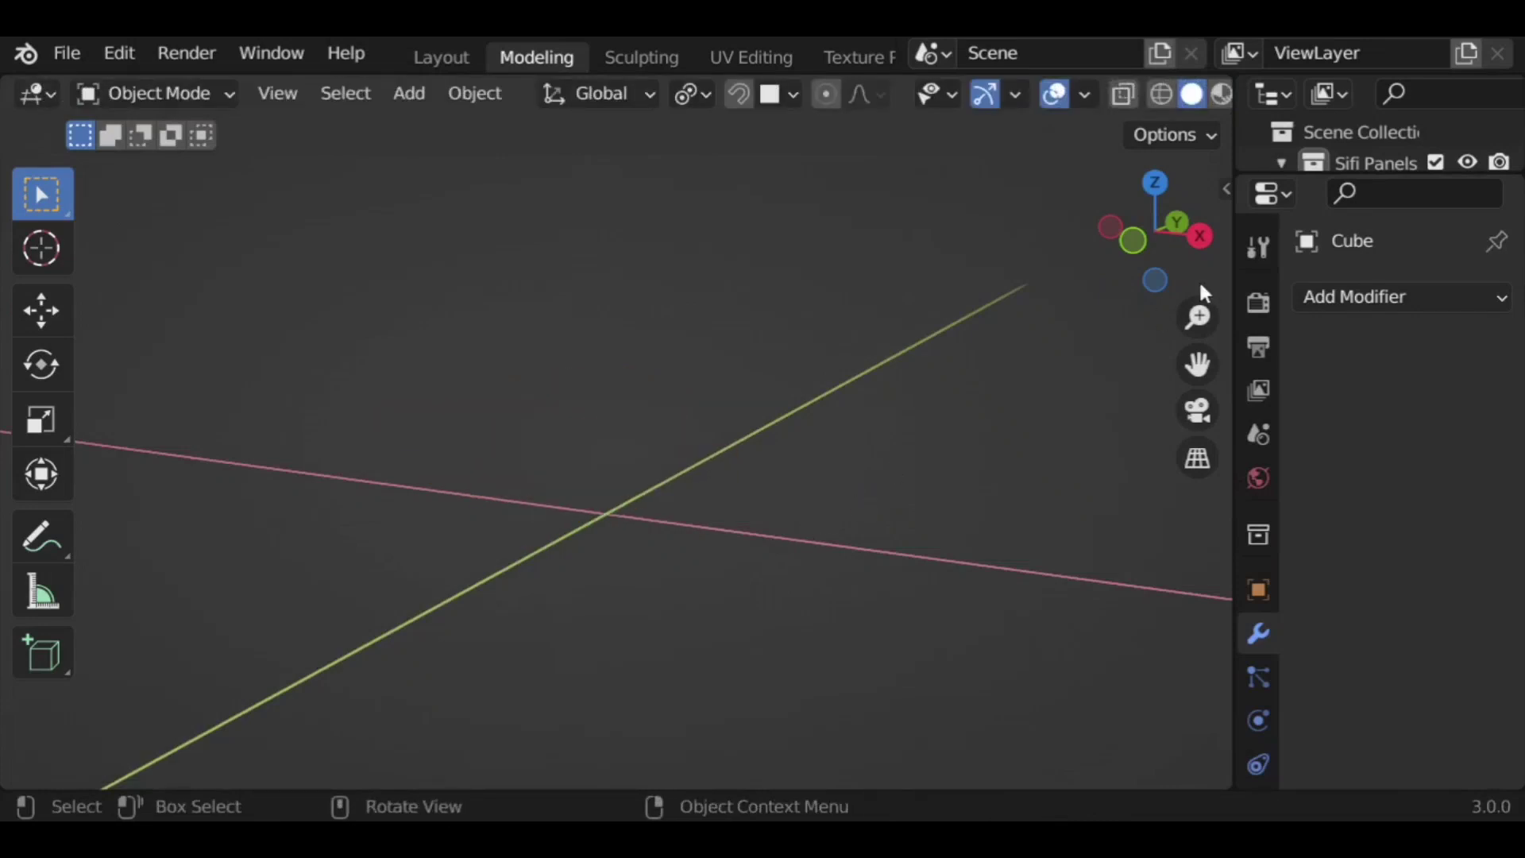
Step: Expand the scene object list and make the panels collection visible
{"action": "left_click_drag", "start_coordinate": [1341, 178], "coordinate": [1340, 645]}
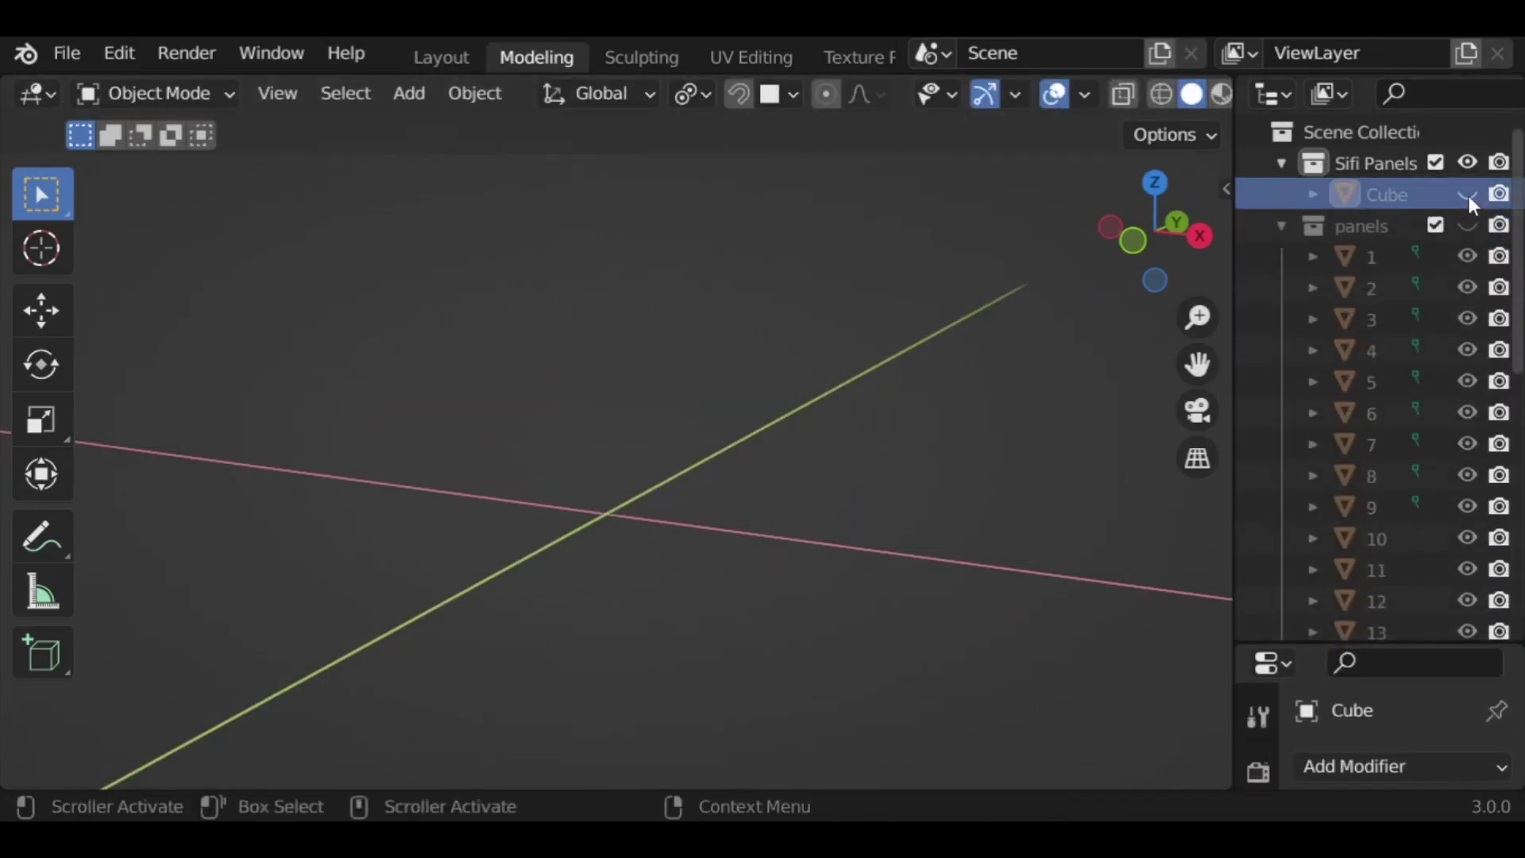
{"action": "left_click", "coordinate": [1467, 225]}
{"action": "middle_click_drag", "start_coordinate": [518, 522], "coordinate": [719, 442]}
{"action": "scroll", "coordinate": [716, 435], "scroll_direction": "down", "scroll_amount": 1}
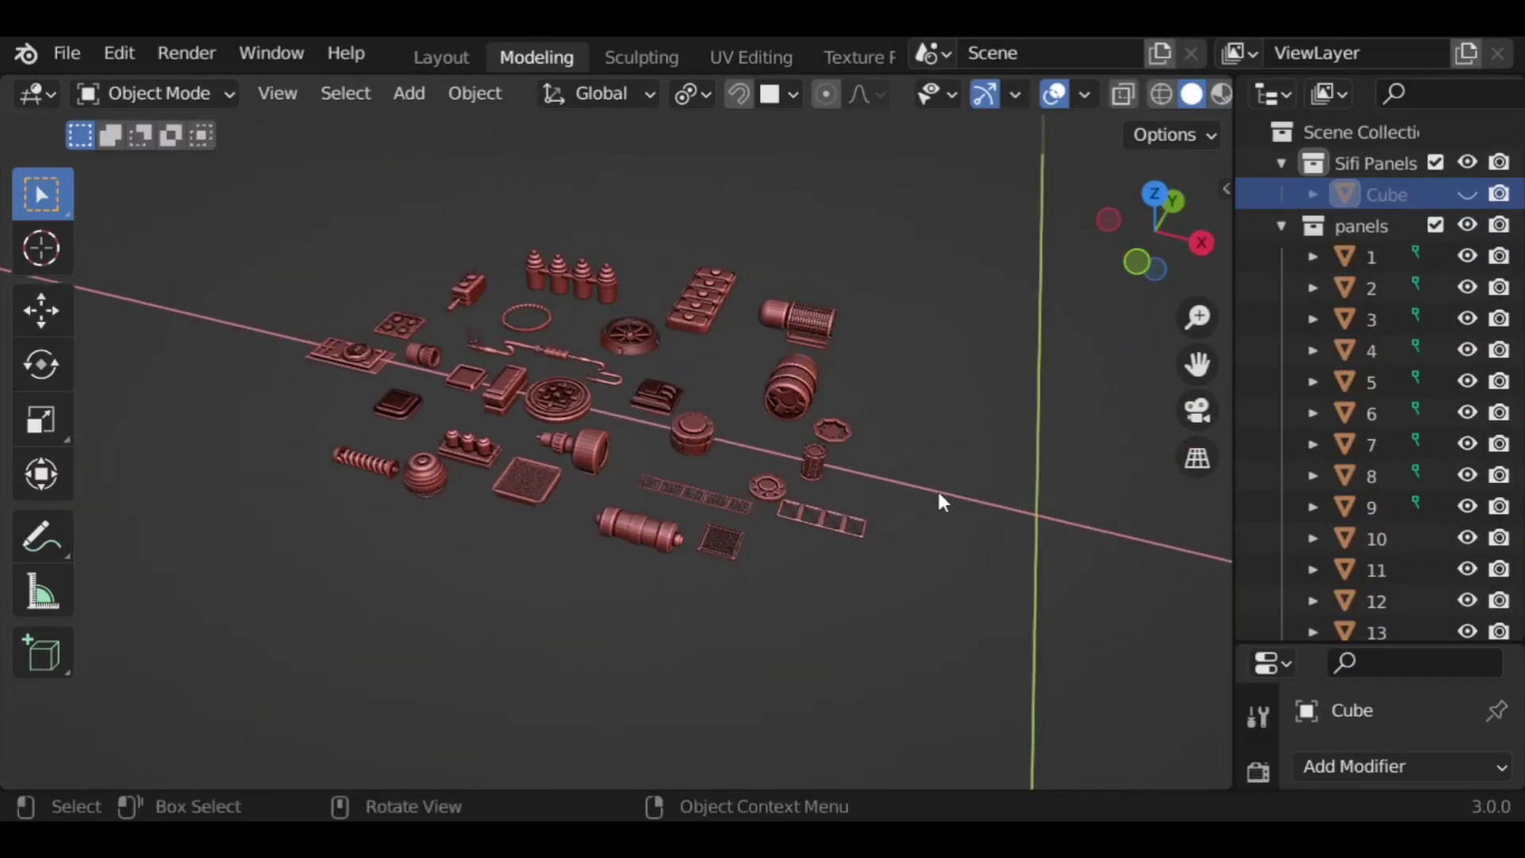
Step: Isolate the long bent pipe, object 3, by hiding all other panel parts, and frame it in the view
{"action": "left_click", "coordinate": [528, 355]}
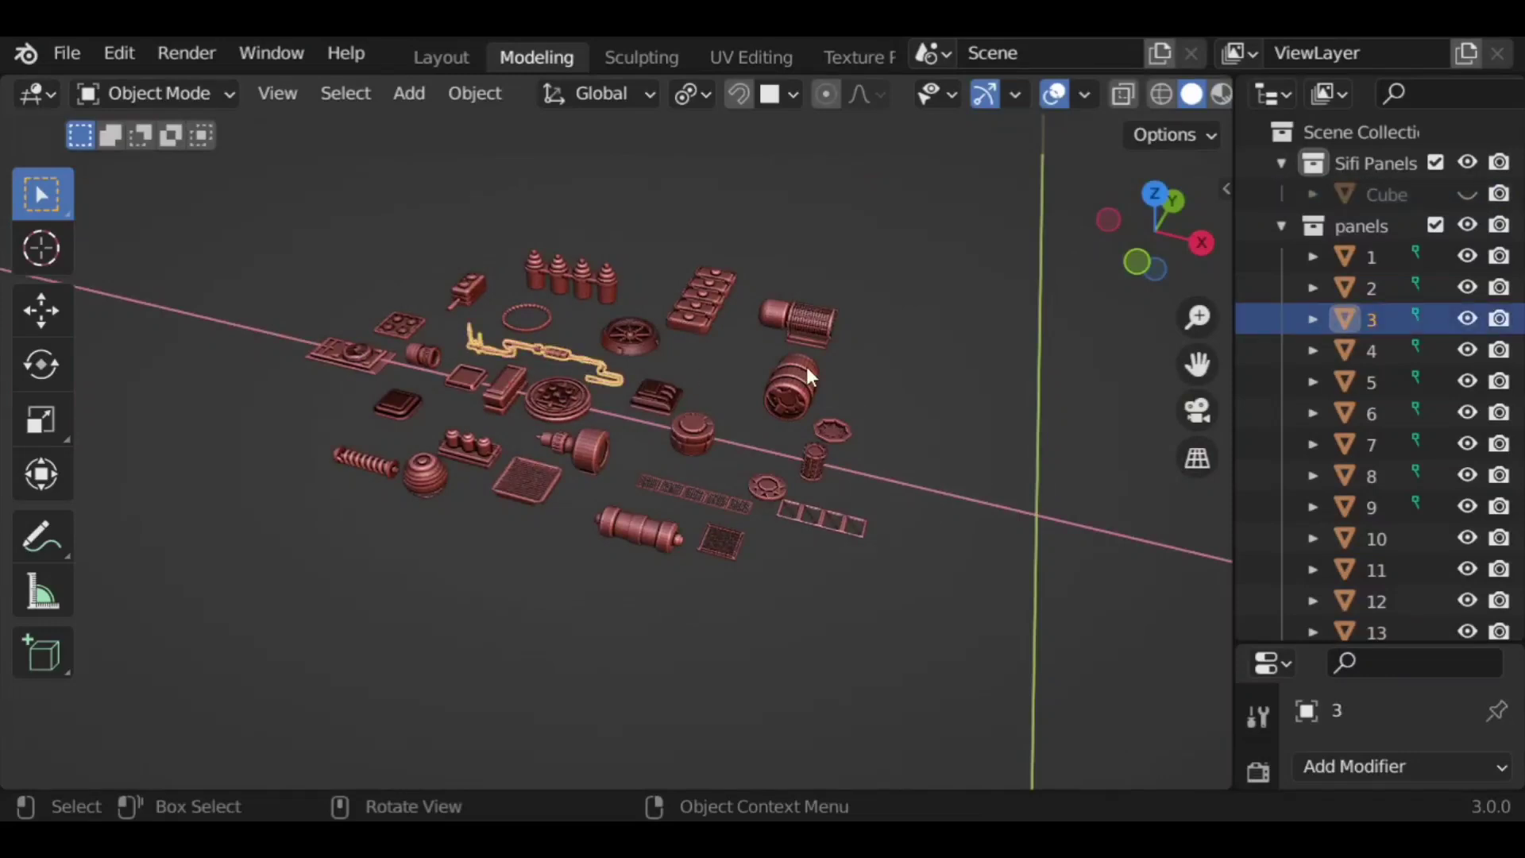
{"action": "key", "text": "shift+h"}
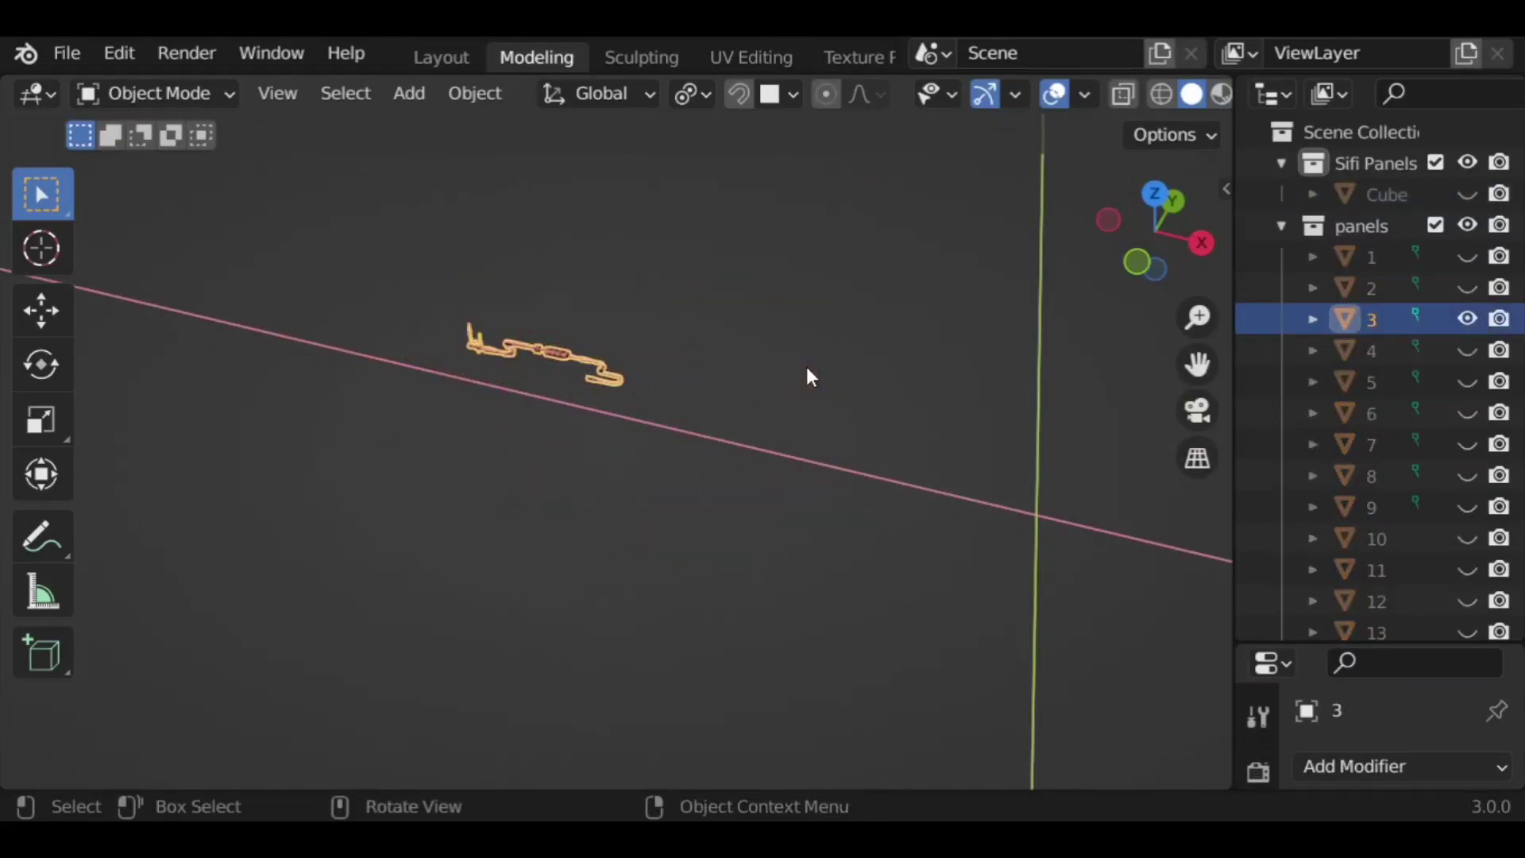
{"action": "key", "text": "KP_Decimal"}
{"action": "scroll", "coordinate": [817, 521], "scroll_direction": "up", "scroll_amount": 3}
Step: Separate the small upright branch pipe at one end of object 3 into its own object
{"action": "key", "text": "Tab"}
{"action": "middle_click_drag", "start_coordinate": [667, 512], "coordinate": [715, 509]}
{"action": "middle_click_drag", "start_coordinate": [225, 463], "coordinate": [262, 544]}
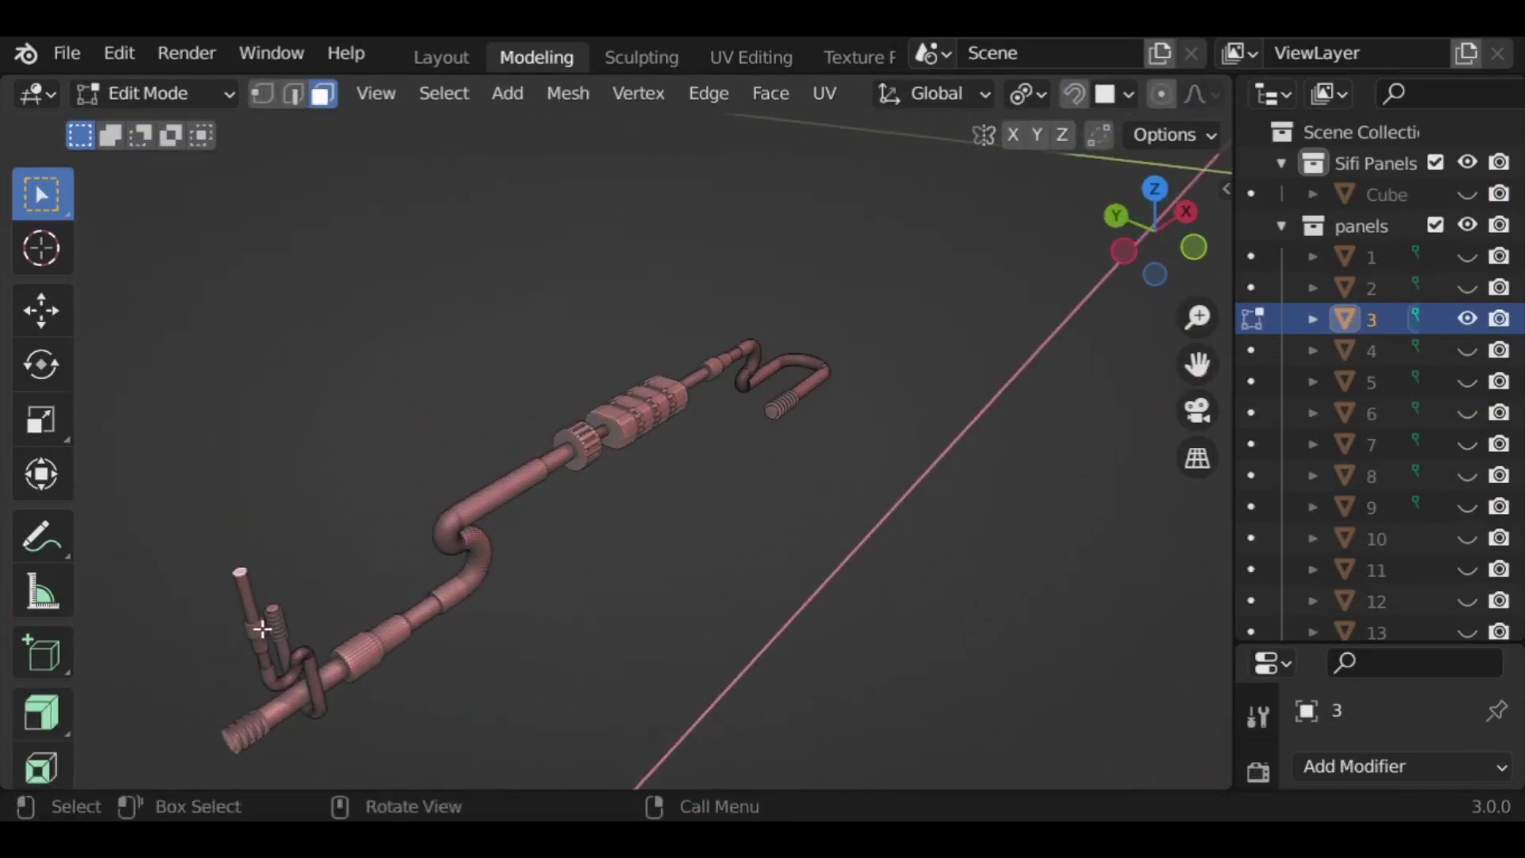
{"action": "key", "text": "l"}
{"action": "key", "text": "p"}
{"action": "left_click", "coordinate": [681, 590]}
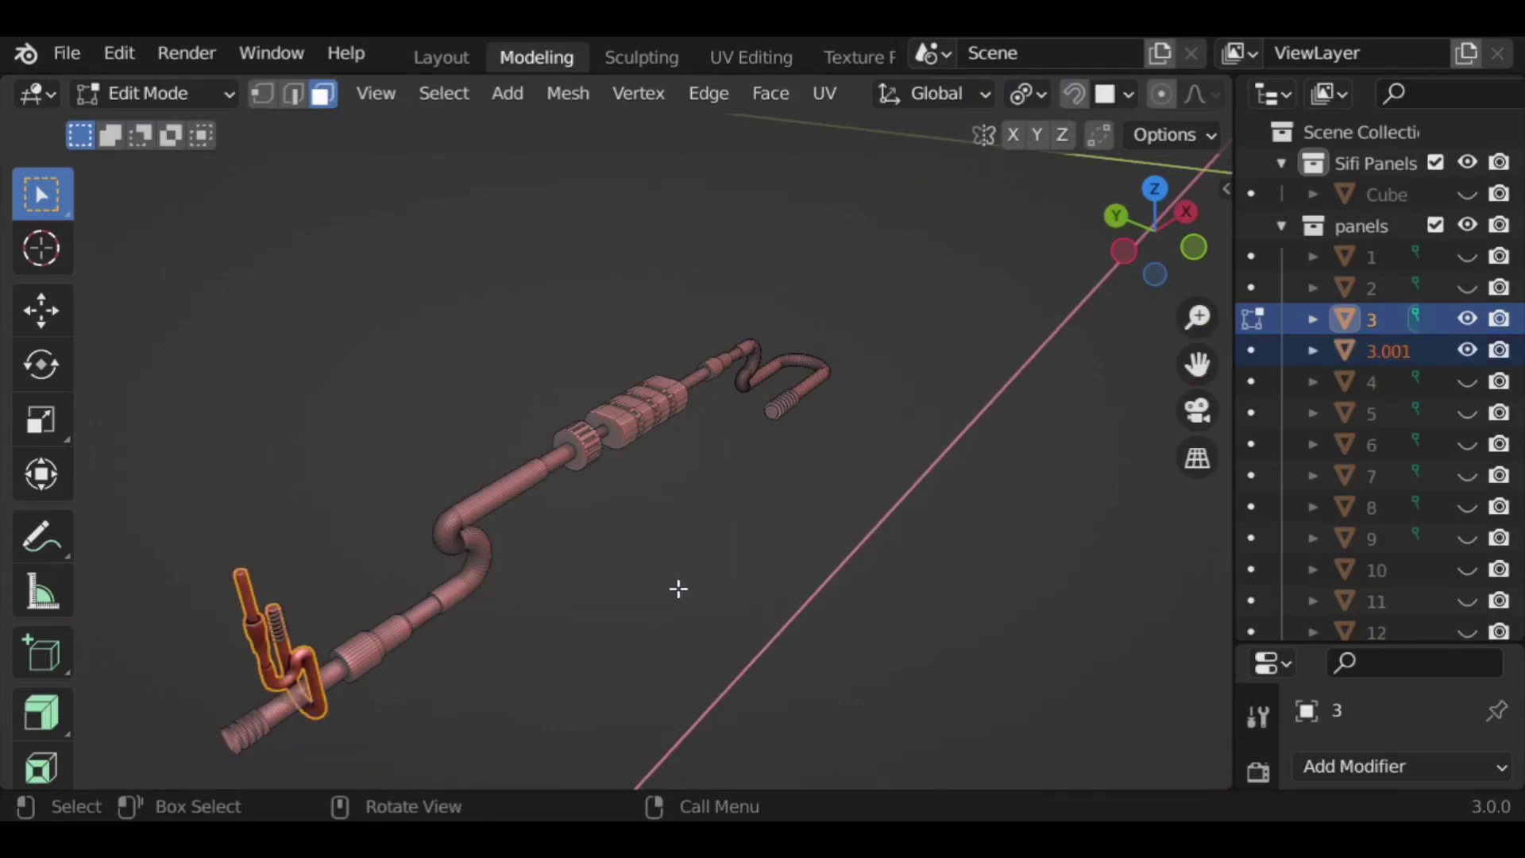
Step: Select the linked hooked pipe section at the opposite end of object 3
{"action": "middle_click_drag", "start_coordinate": [796, 481], "coordinate": [918, 489]}
{"action": "key", "text": "l"}
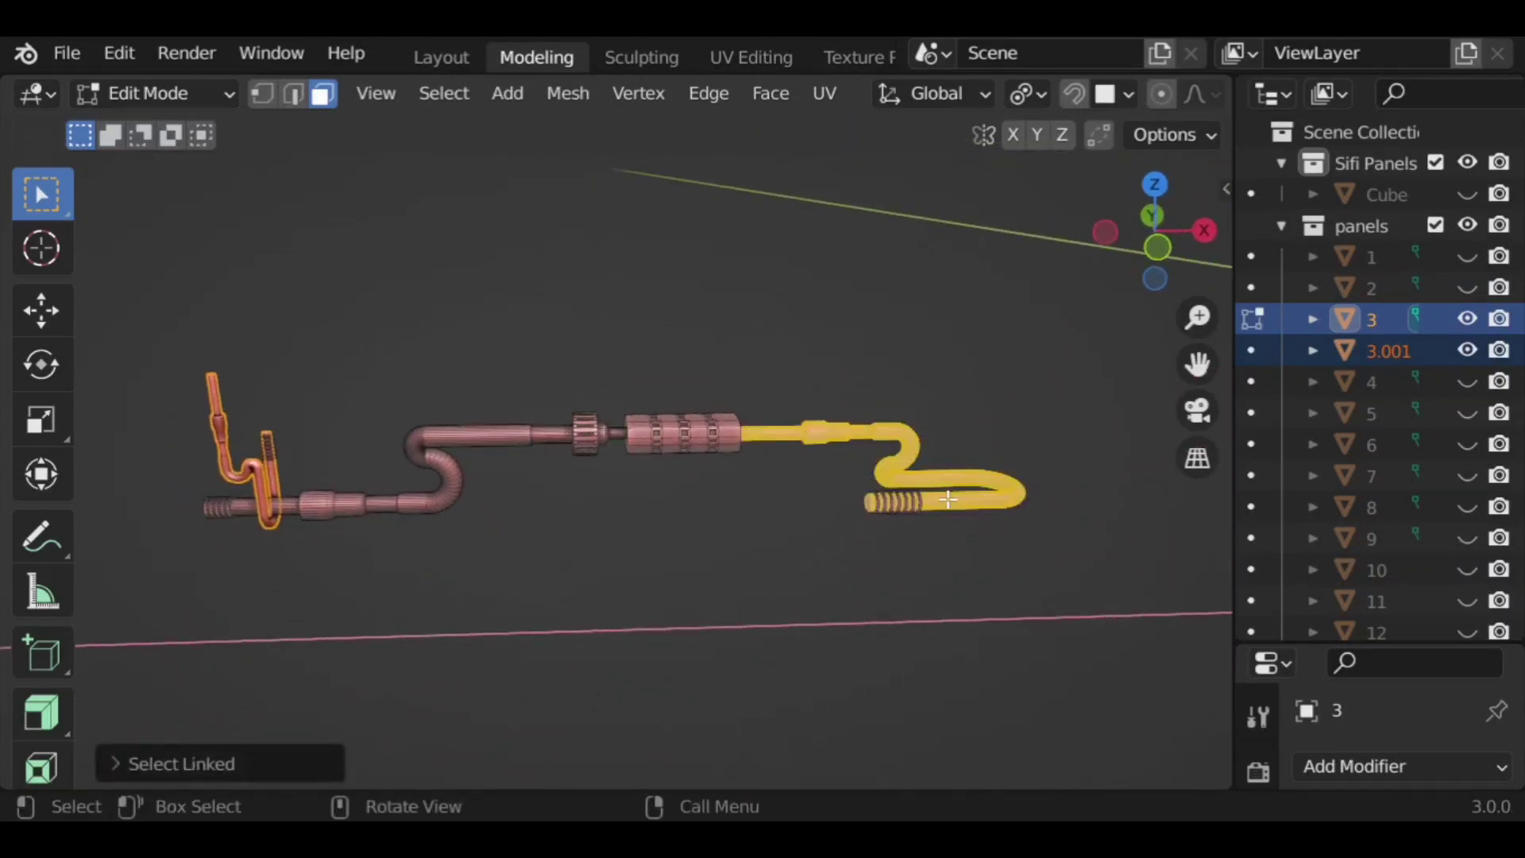
{"action": "middle_click_drag", "start_coordinate": [956, 536], "coordinate": [874, 568]}
{"action": "middle_click_drag", "start_coordinate": [759, 579], "coordinate": [893, 465]}
{"action": "scroll", "coordinate": [893, 465], "scroll_direction": "up", "scroll_amount": 2}
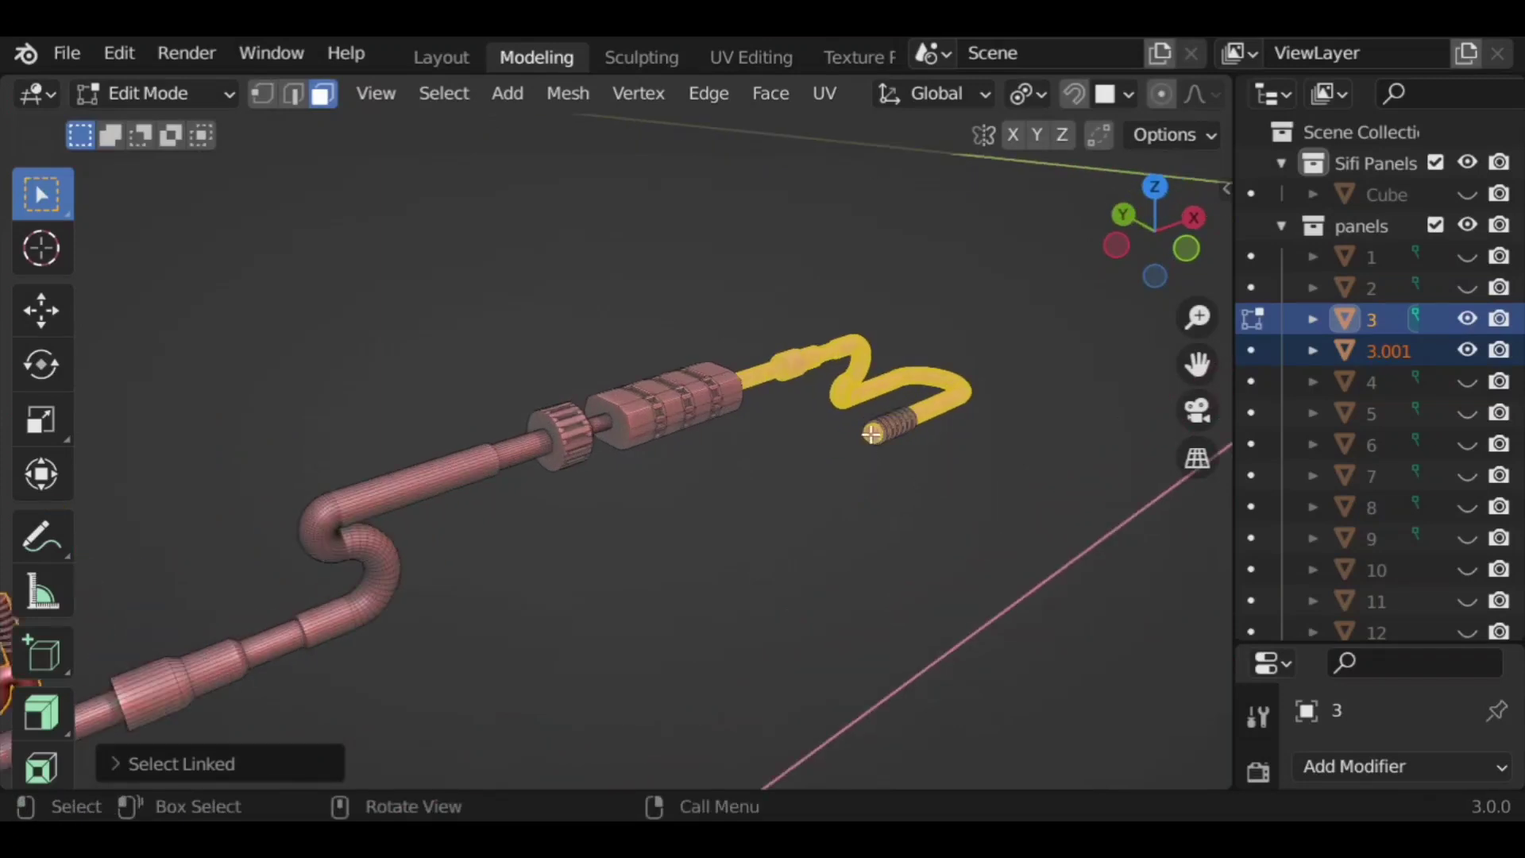
Step: Separate the bent tube at the far end of the long pipe into its own object by growing the selection from its end cap
{"action": "left_click", "coordinate": [880, 457]}
{"action": "key", "text": "ctrl+KP_Add"}
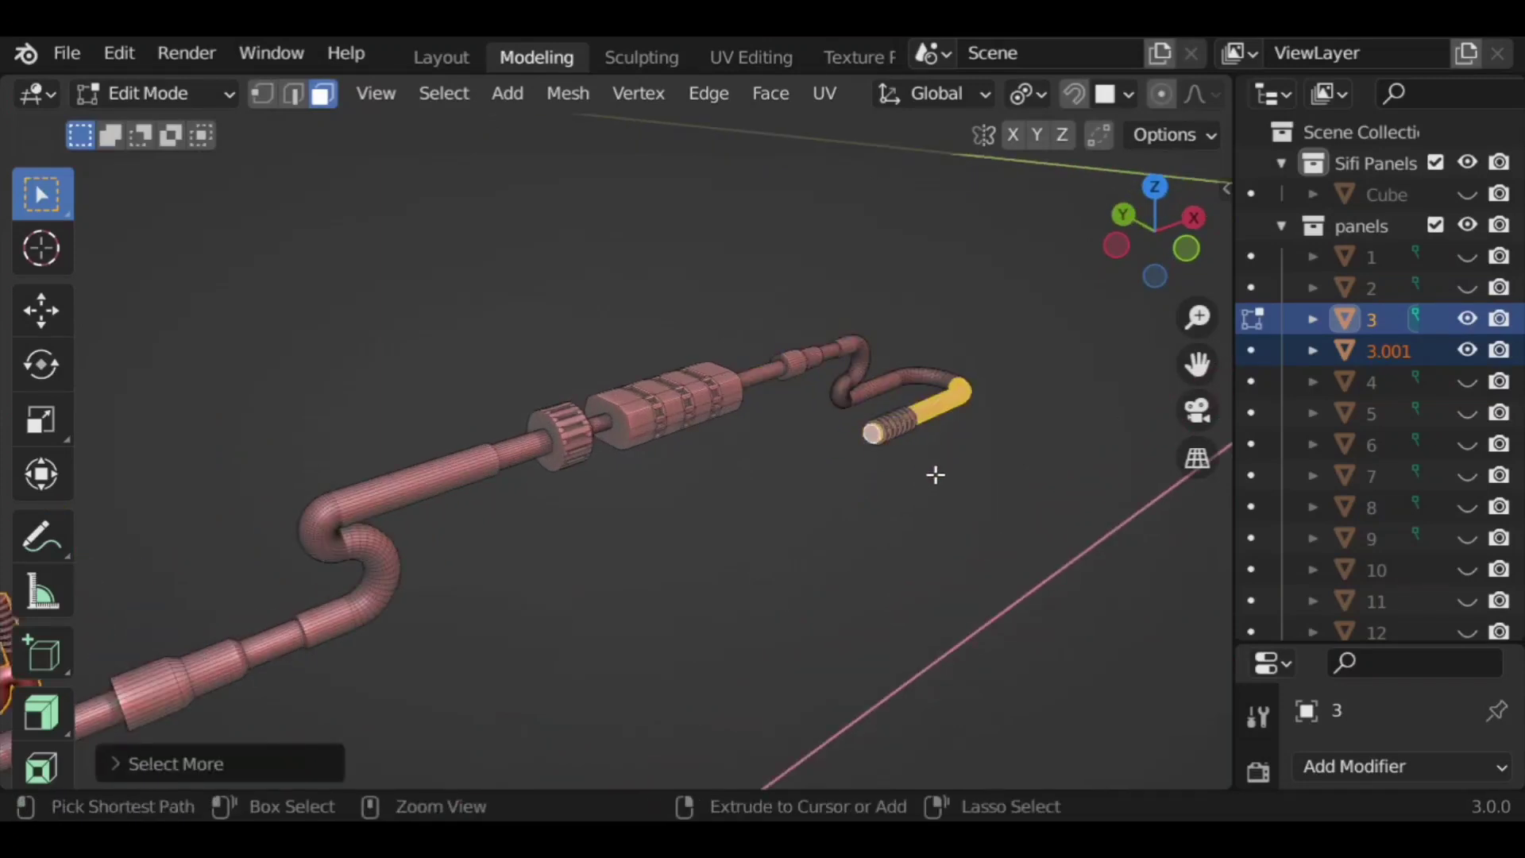
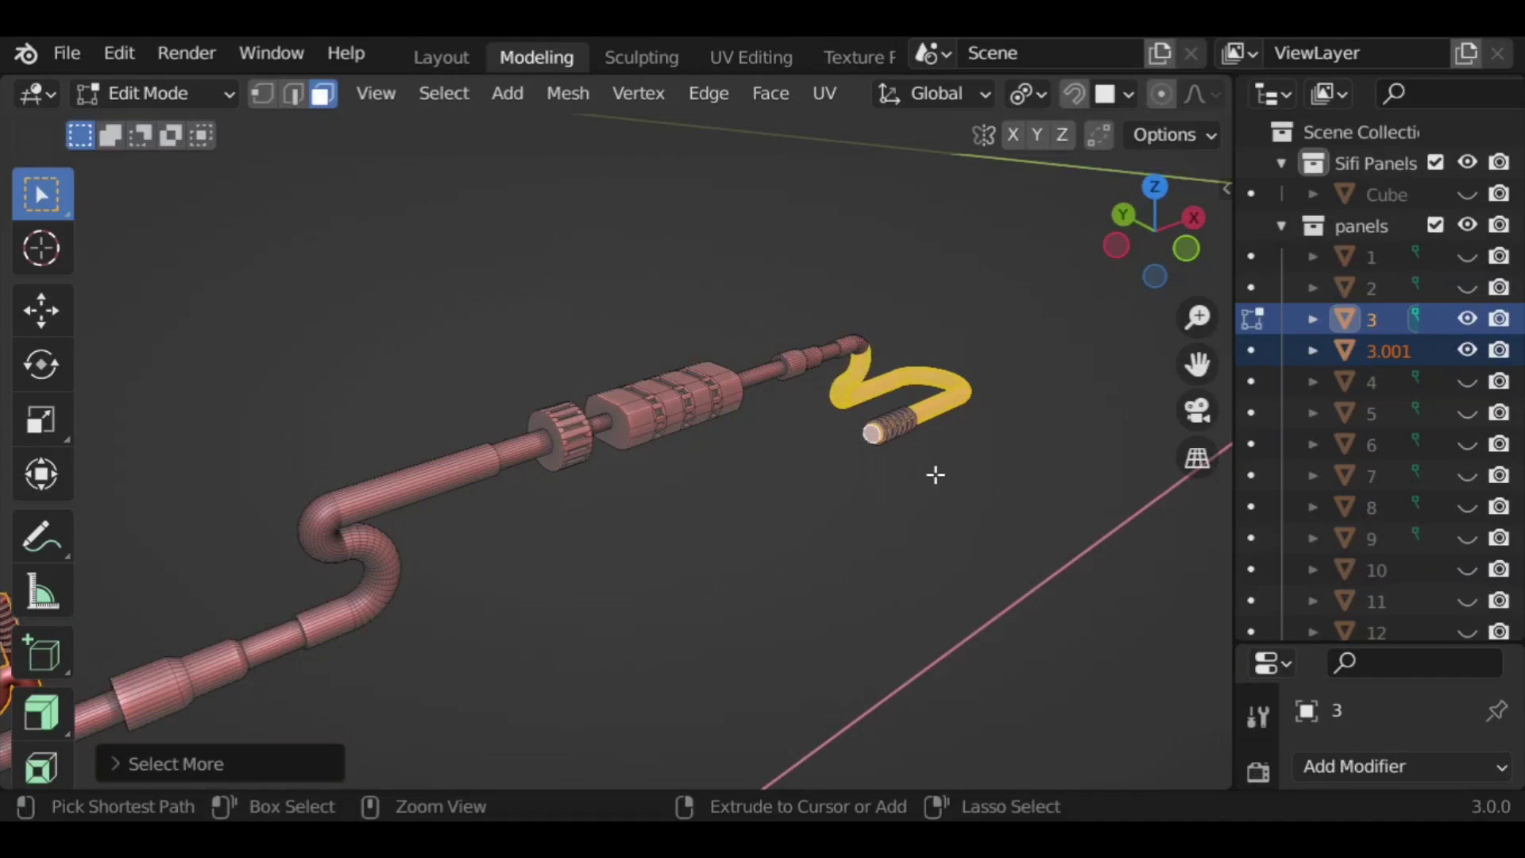
{"action": "key", "text": "KP_Decimal"}
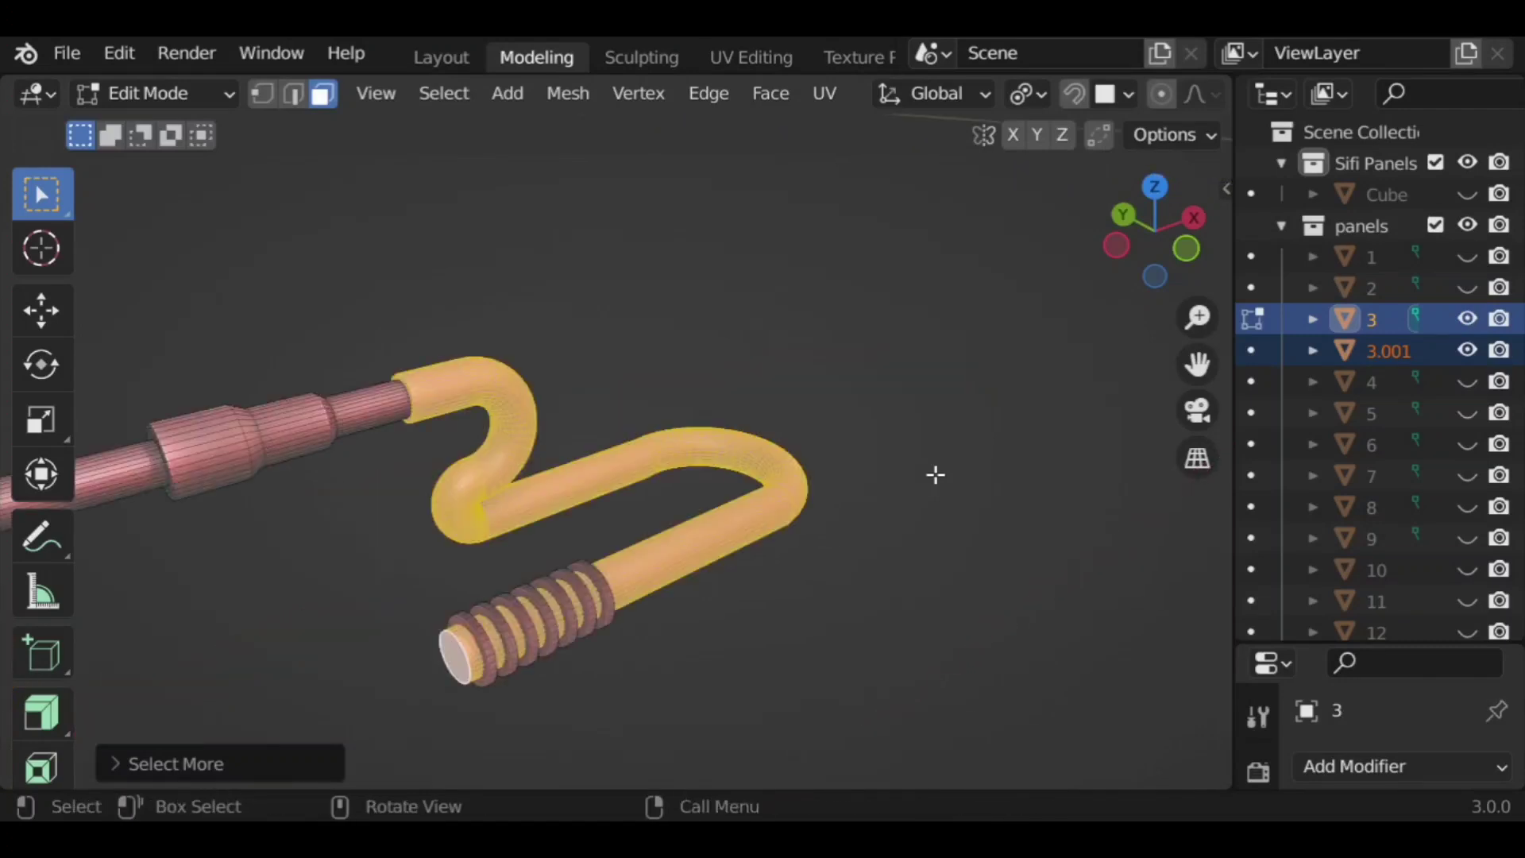
{"action": "key", "text": "p"}
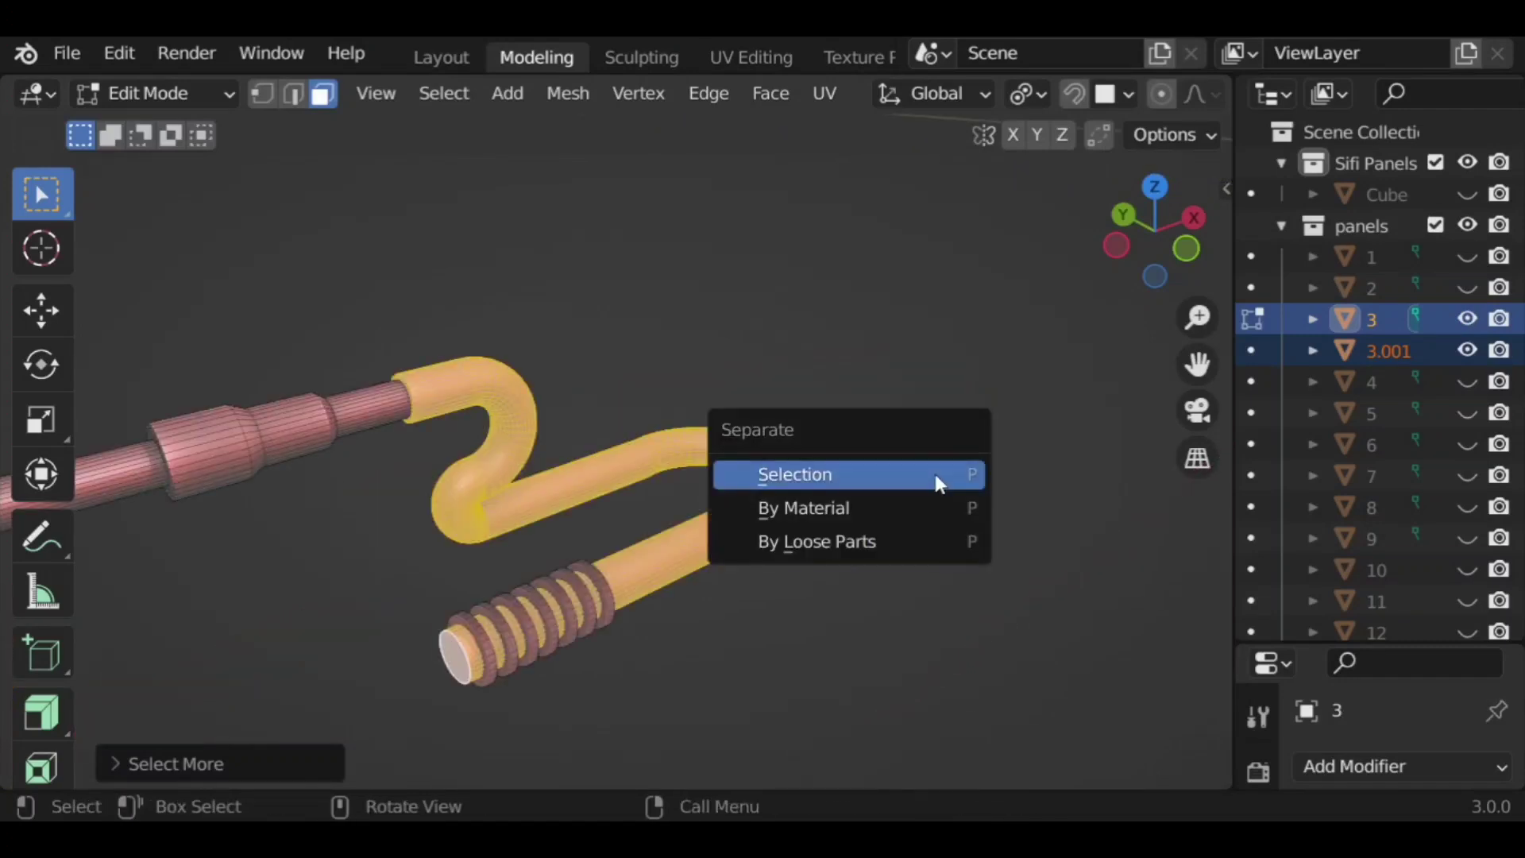
{"action": "left_click", "coordinate": [936, 475]}
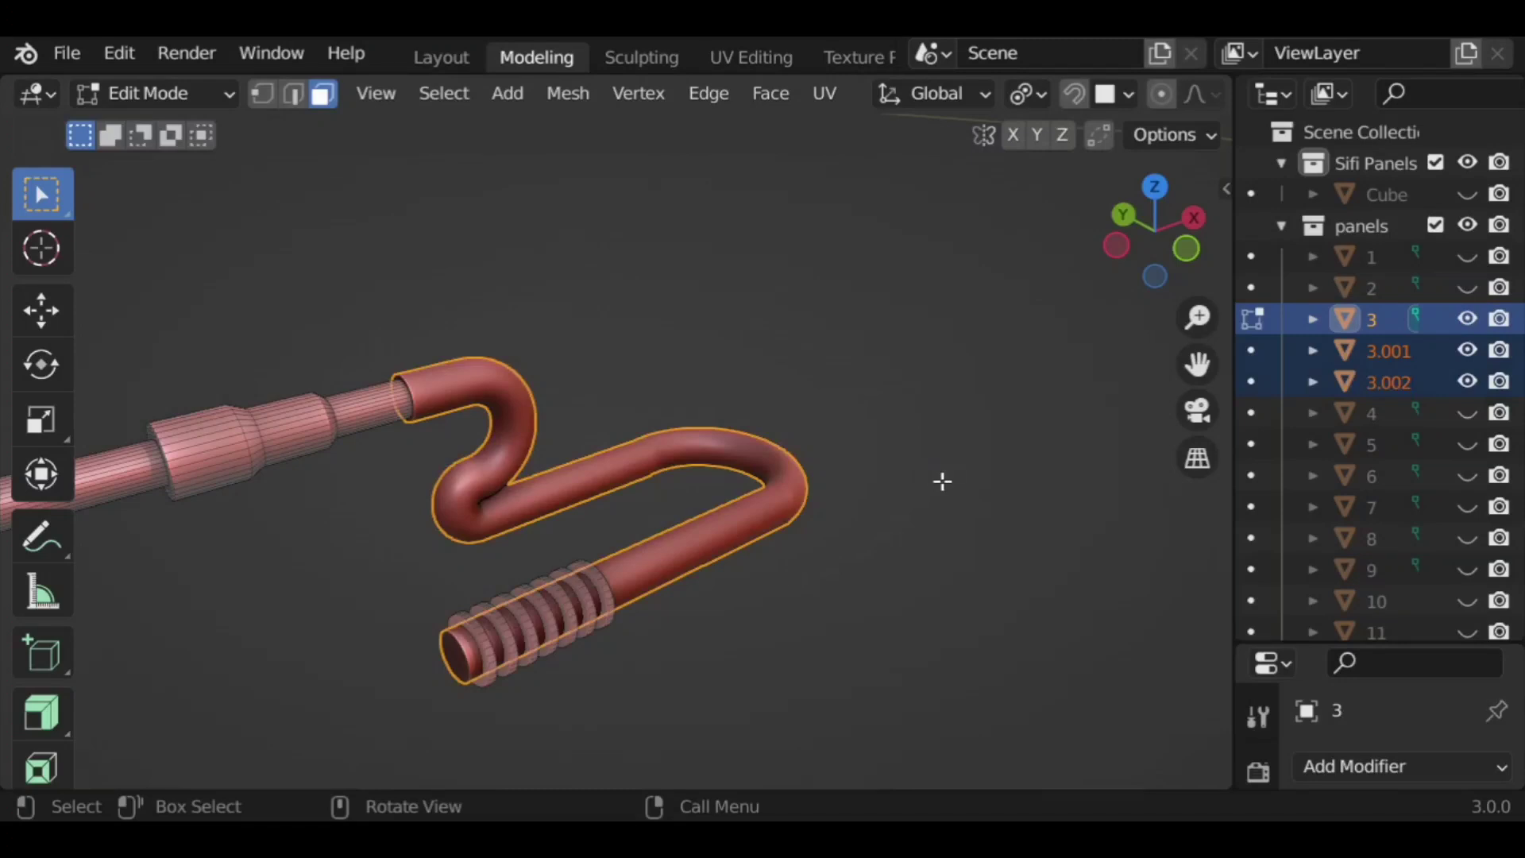
{"action": "key", "text": "Tab"}
Step: Move the separated bent tube about 0.74 m along the X axis, away from the long pipe
{"action": "scroll", "coordinate": [942, 476], "scroll_direction": "down", "scroll_amount": 1}
{"action": "left_click", "coordinate": [758, 498]}
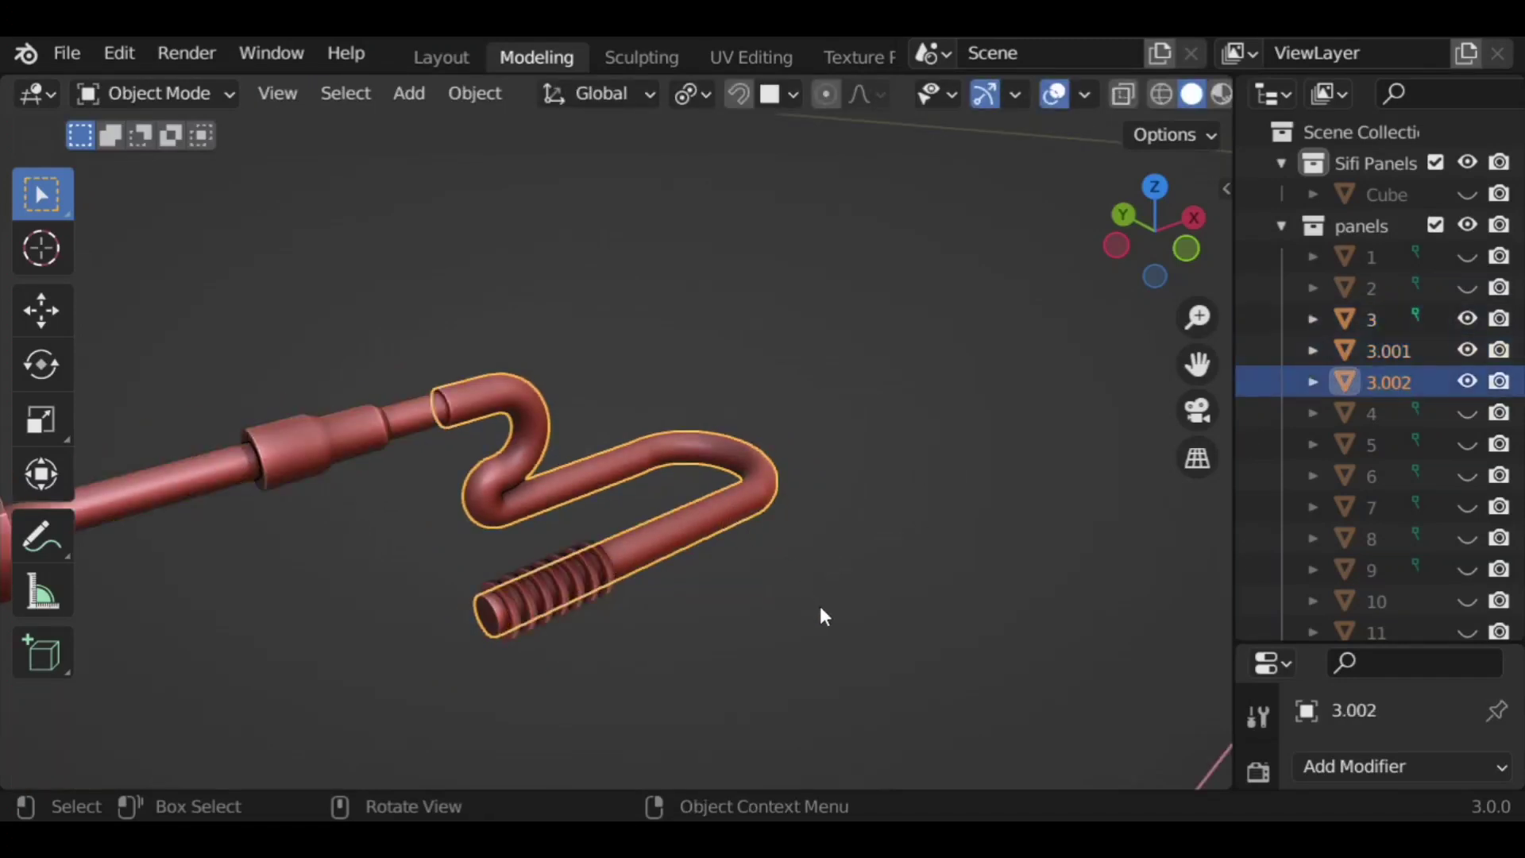
{"action": "key", "text": "g"}
{"action": "key", "text": "x"}
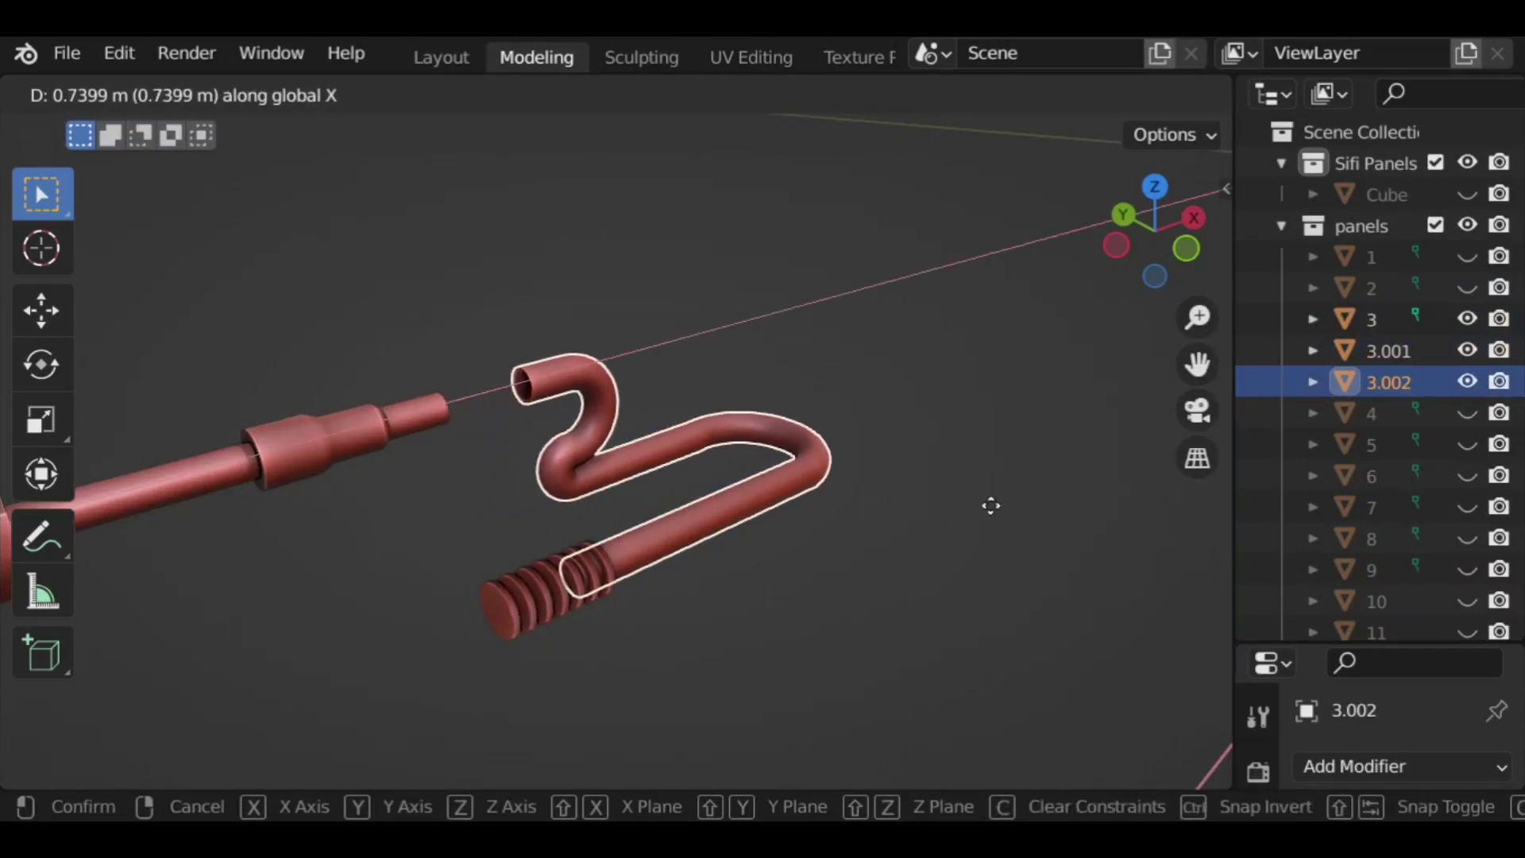
{"action": "left_click", "coordinate": [990, 506]}
Step: Move the long pipe object, with its ribbed rings, in the negative X direction, away from the bent tube
{"action": "left_click", "coordinate": [524, 607]}
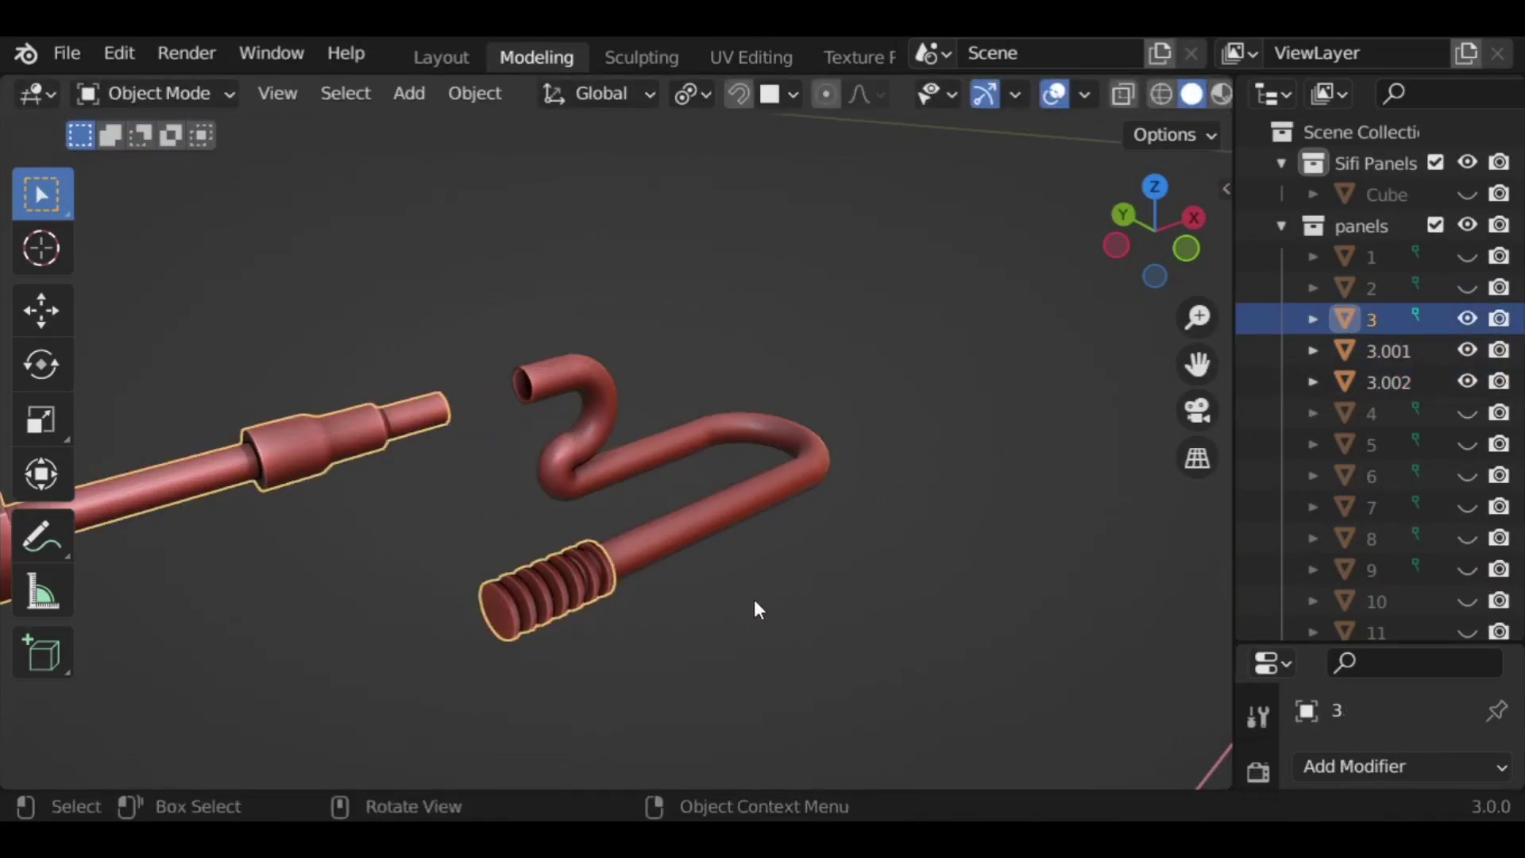
{"action": "key", "text": "g"}
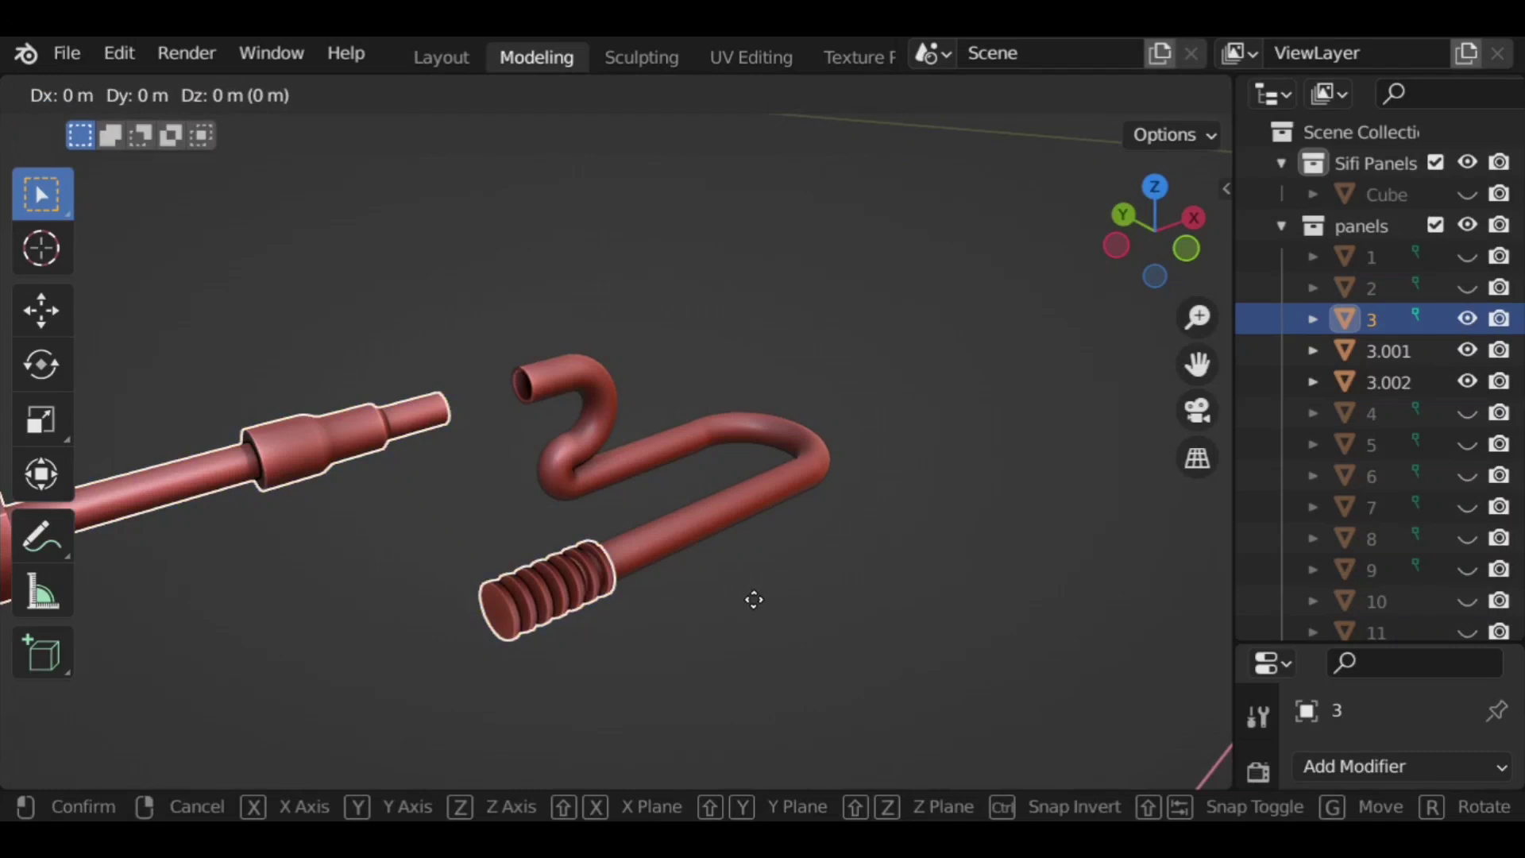
{"action": "key", "text": "x"}
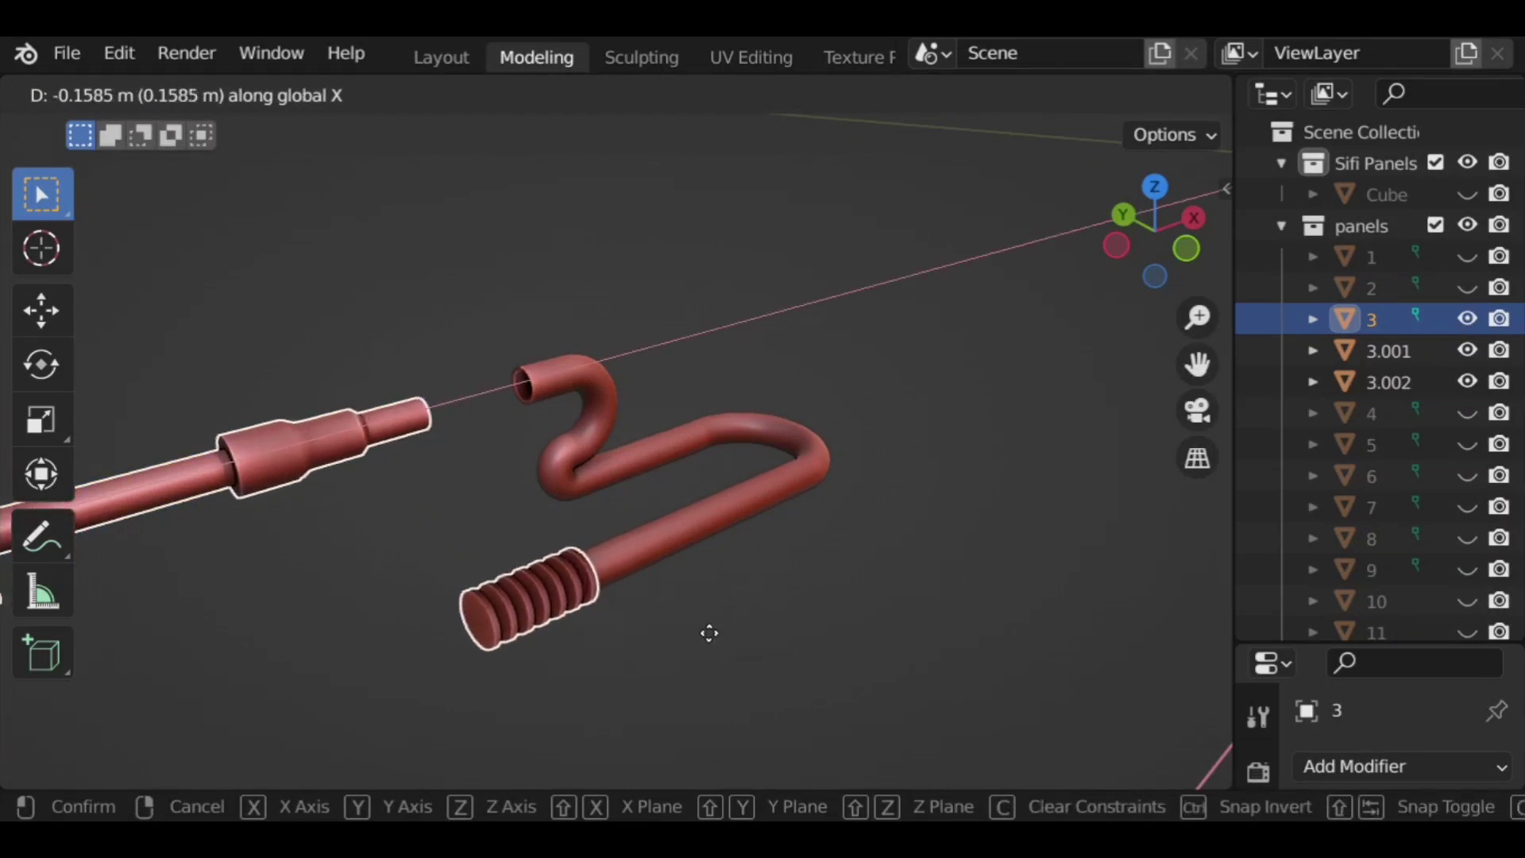
{"action": "left_click", "coordinate": [668, 646]}
Step: Separate all the linked ribbed rings at the bent tube's open end from the long pipe as their own object
{"action": "key", "text": "Tab"}
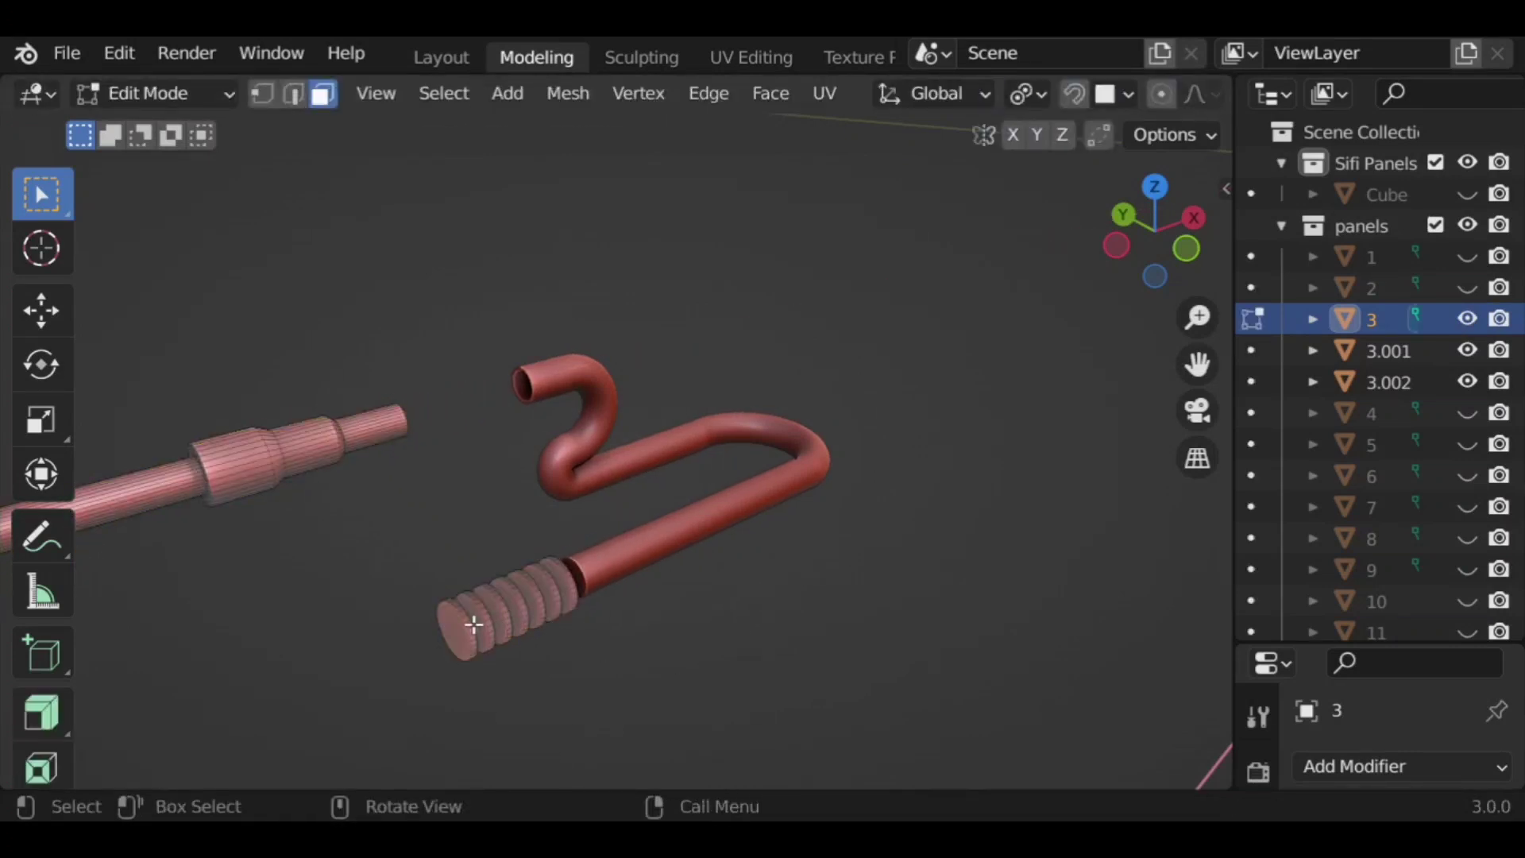
{"action": "key", "text": "l"}
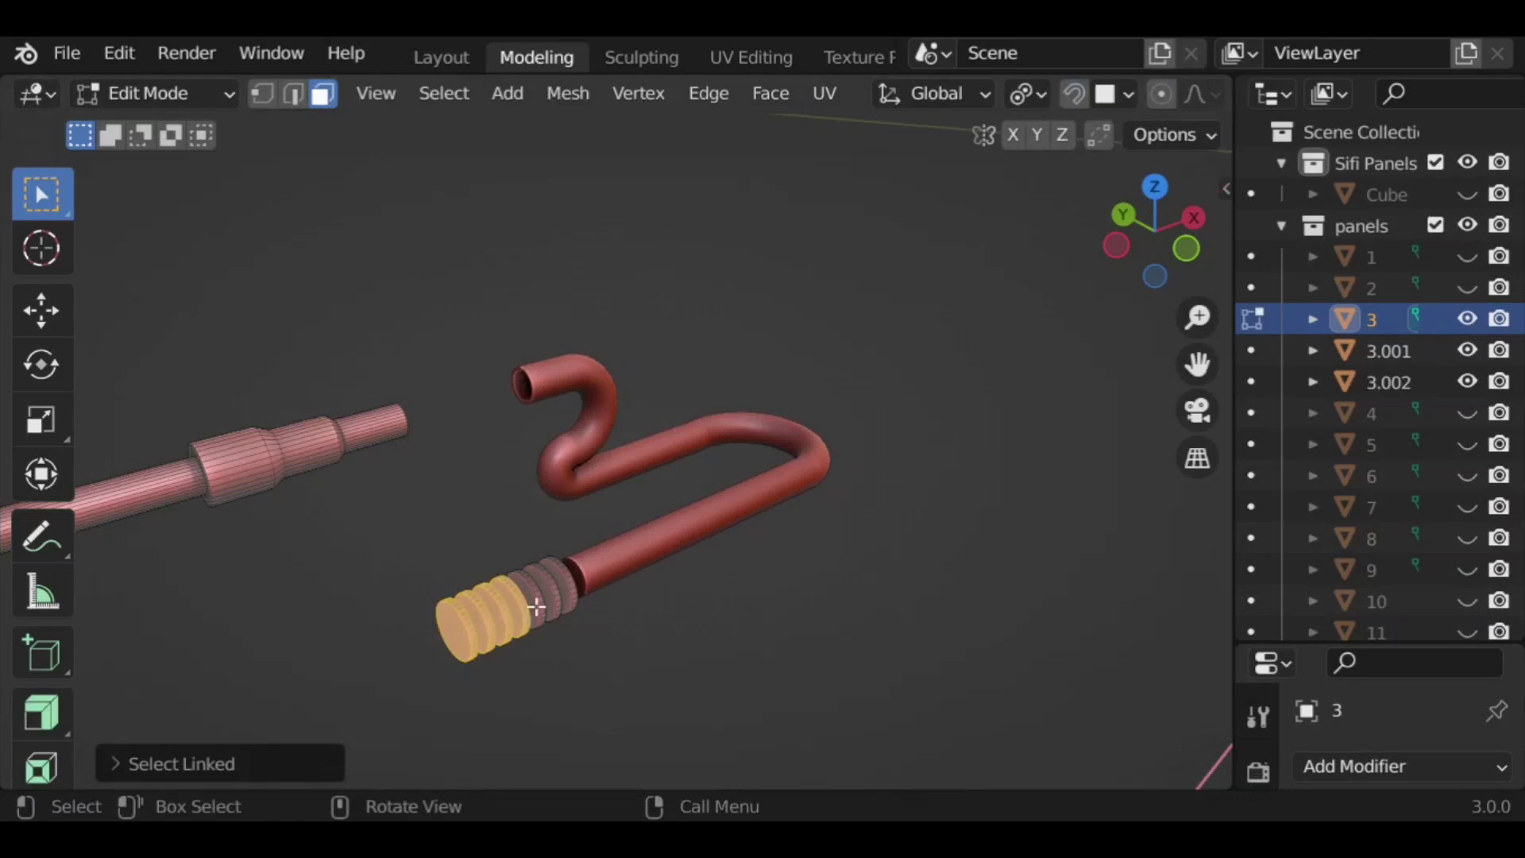
{"action": "key", "text": "p"}
{"action": "left_click", "coordinate": [760, 613]}
{"action": "key", "text": "Tab"}
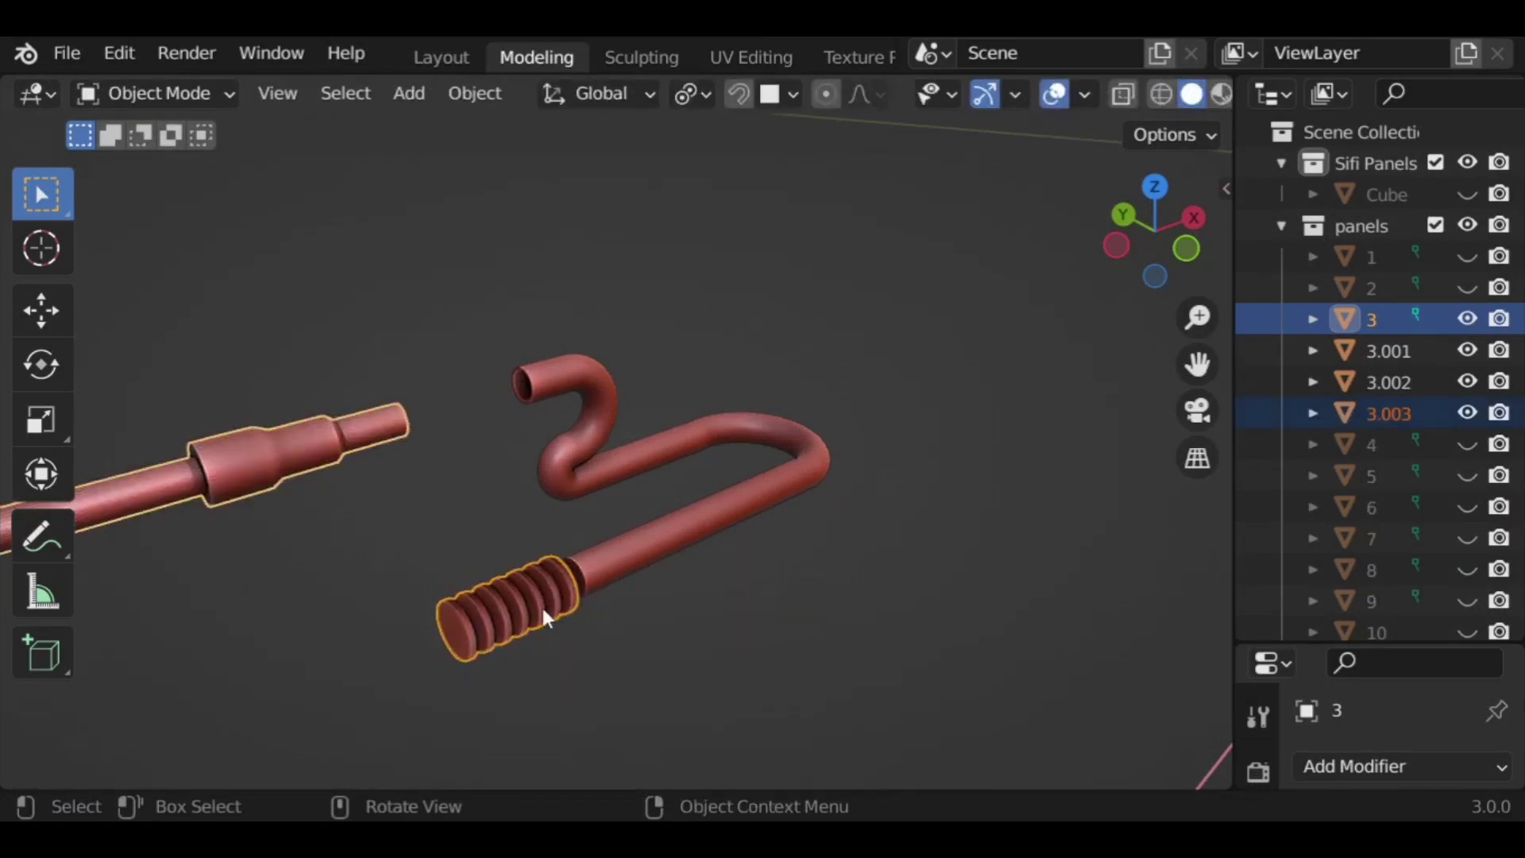
Step: Slide the separated rings along X onto the bent tube's straight end and join them with the tube
{"action": "left_click", "coordinate": [541, 603]}
{"action": "key", "text": "g"}
{"action": "key", "text": "x"}
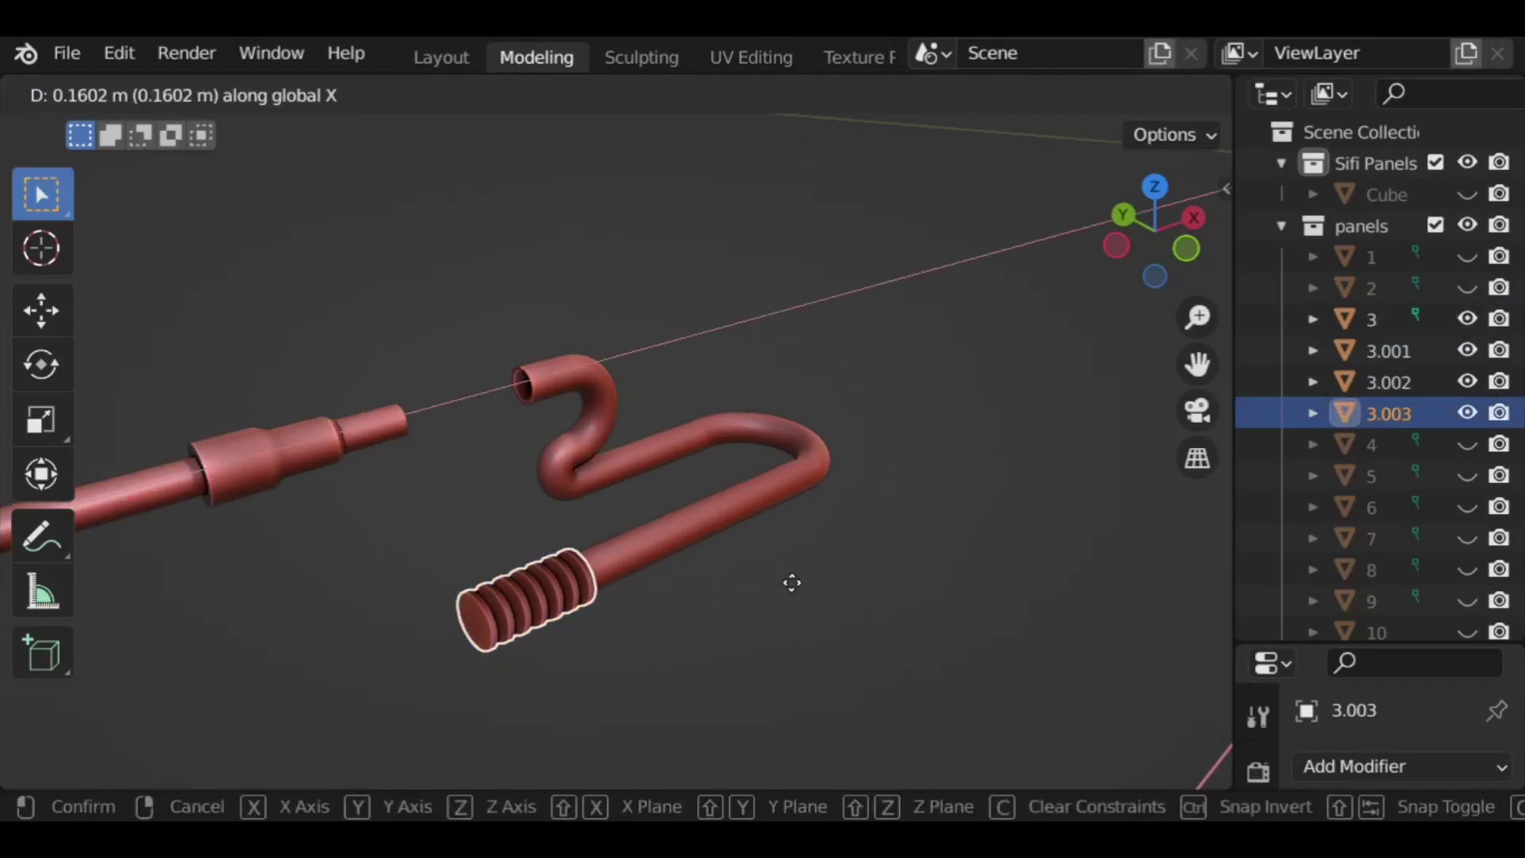
{"action": "left_click", "coordinate": [1028, 456]}
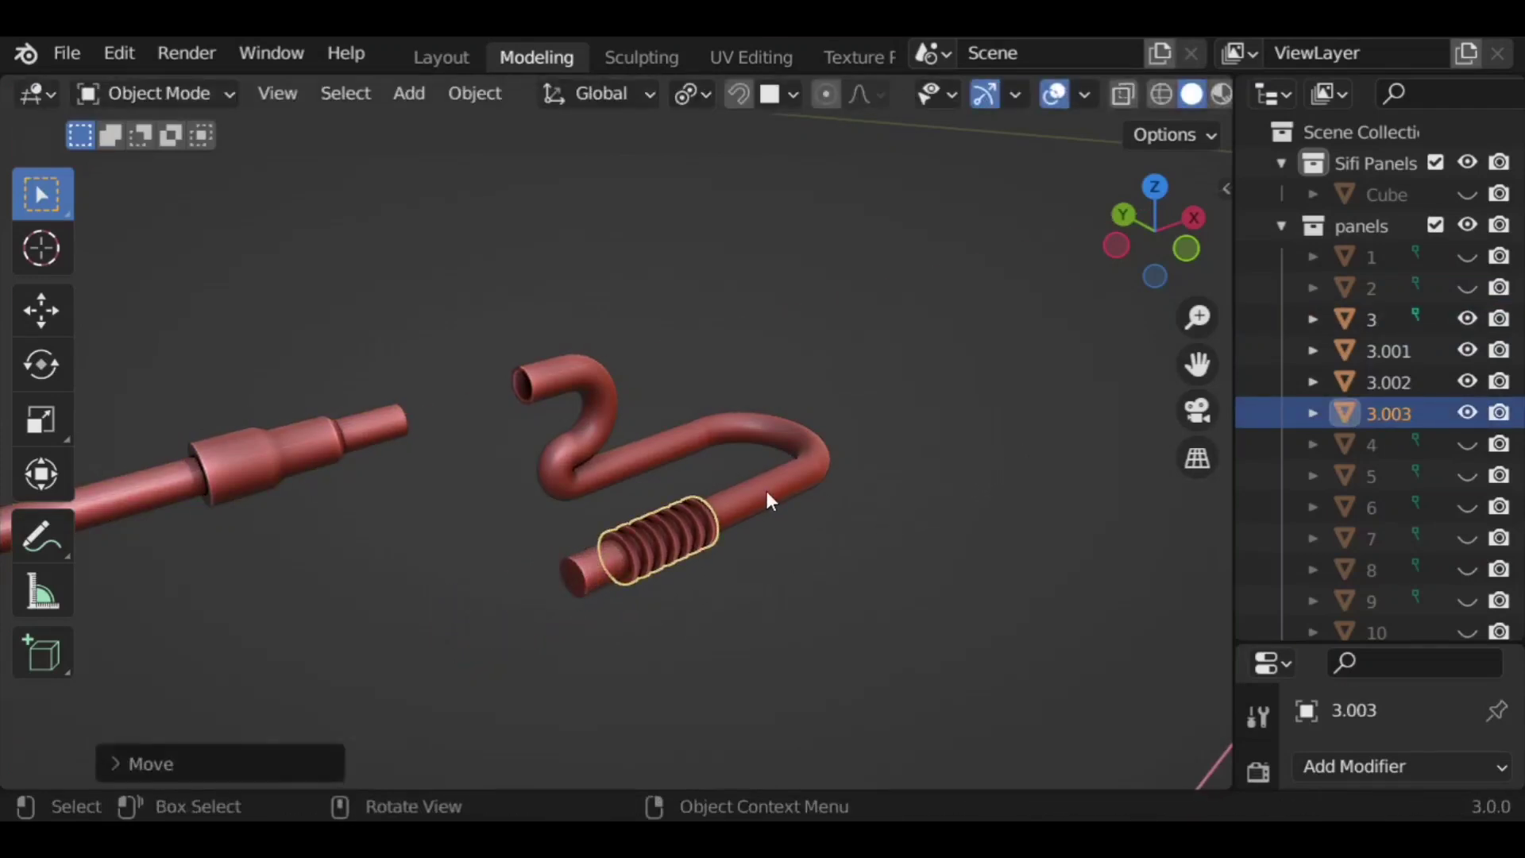
{"action": "left_click", "coordinate": [766, 501], "text": "shift"}
{"action": "key", "text": "ctrl+j"}
{"action": "left_click", "coordinate": [888, 548]}
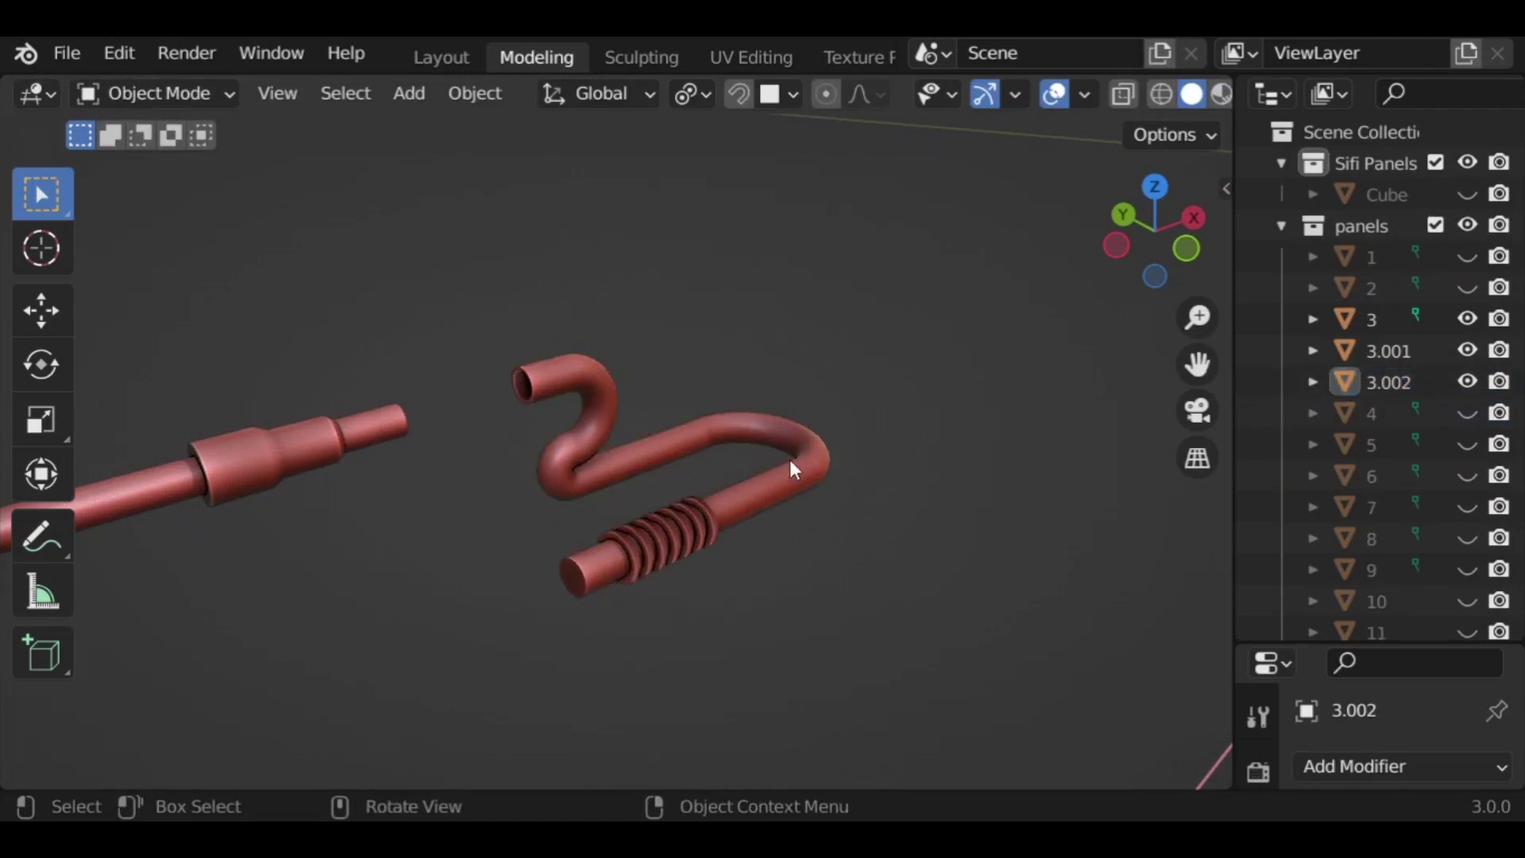
Step: Move the small upright pipe 3.001 along the Y axis, clear of the long pipe and the loose ring stack
{"action": "scroll", "coordinate": [714, 476], "scroll_direction": "down", "scroll_amount": 5}
{"action": "middle_click_drag", "start_coordinate": [382, 588], "coordinate": [656, 463], "text": "shift"}
{"action": "scroll", "coordinate": [340, 472], "scroll_direction": "up", "scroll_amount": 3}
{"action": "left_click", "coordinate": [337, 466]}
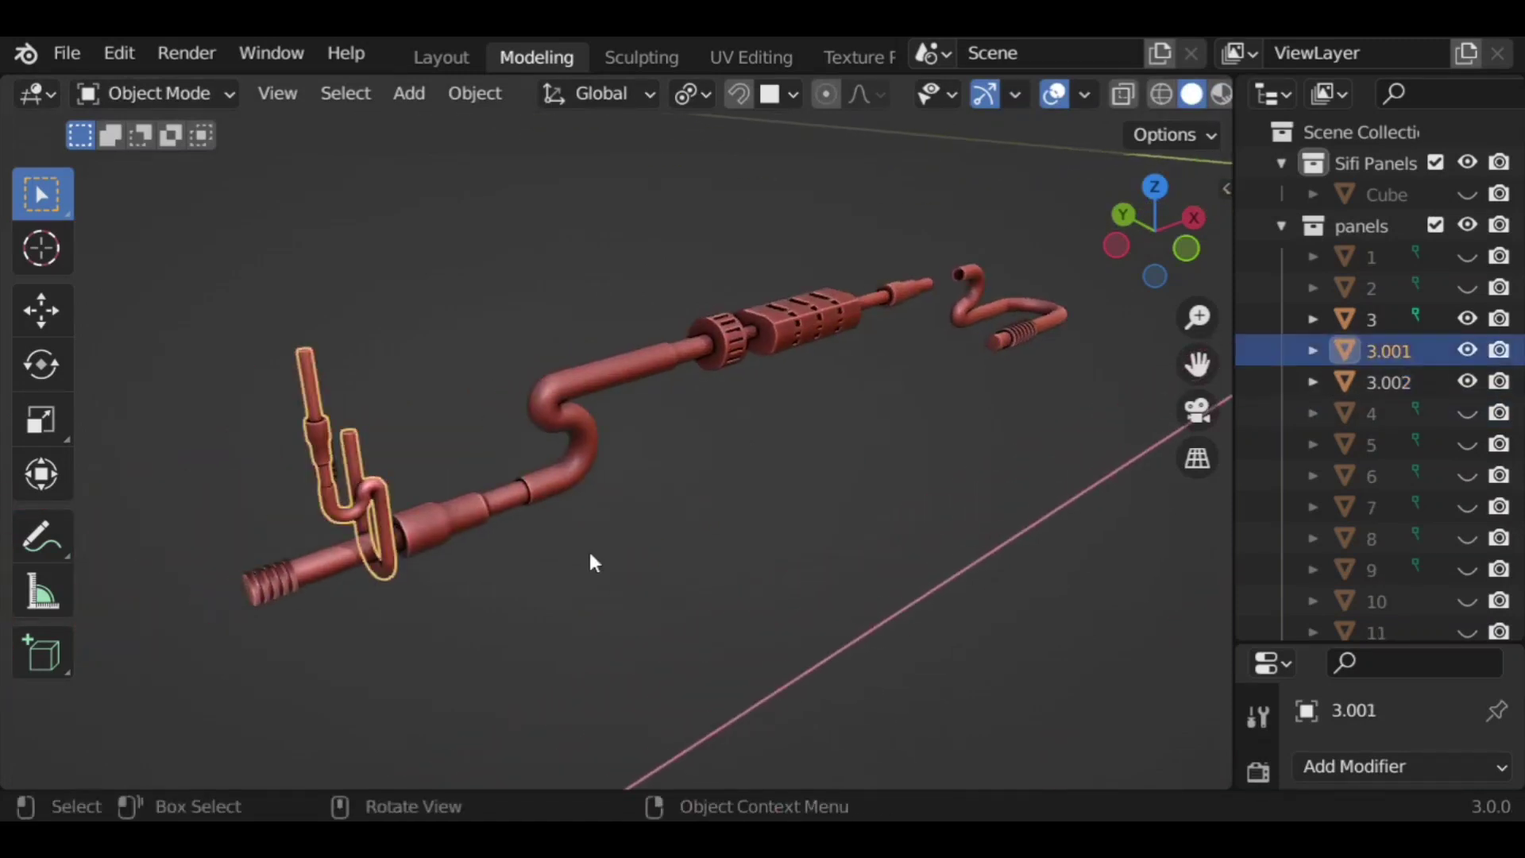
{"action": "key", "text": "g"}
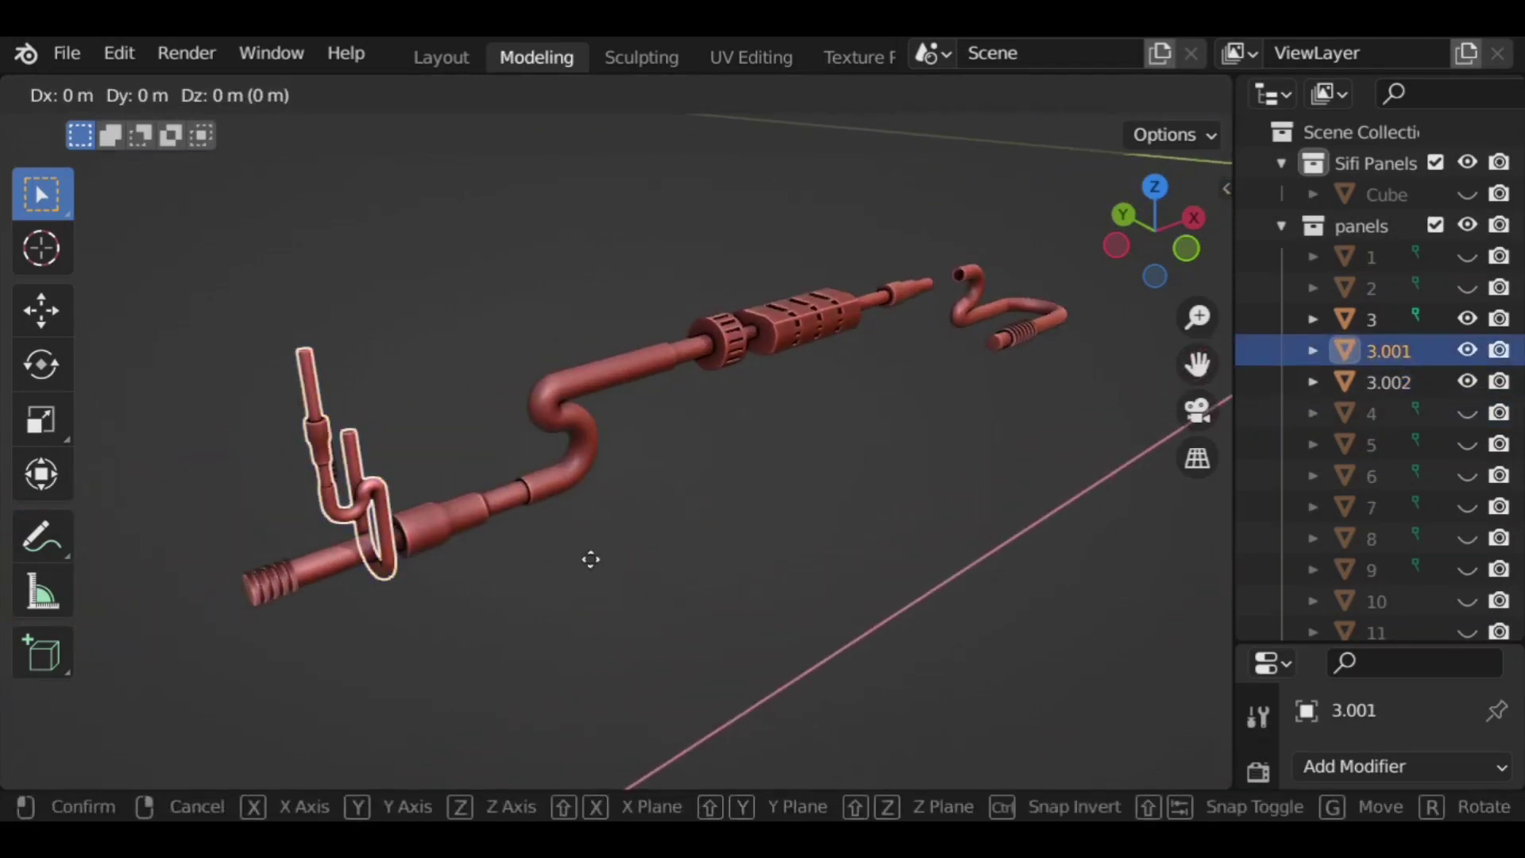
{"action": "key", "text": "y"}
{"action": "left_click", "coordinate": [346, 465]}
Step: Separate the small vertical ring stack beside the long pipe into its own object using a linked selection
{"action": "left_click", "coordinate": [355, 470]}
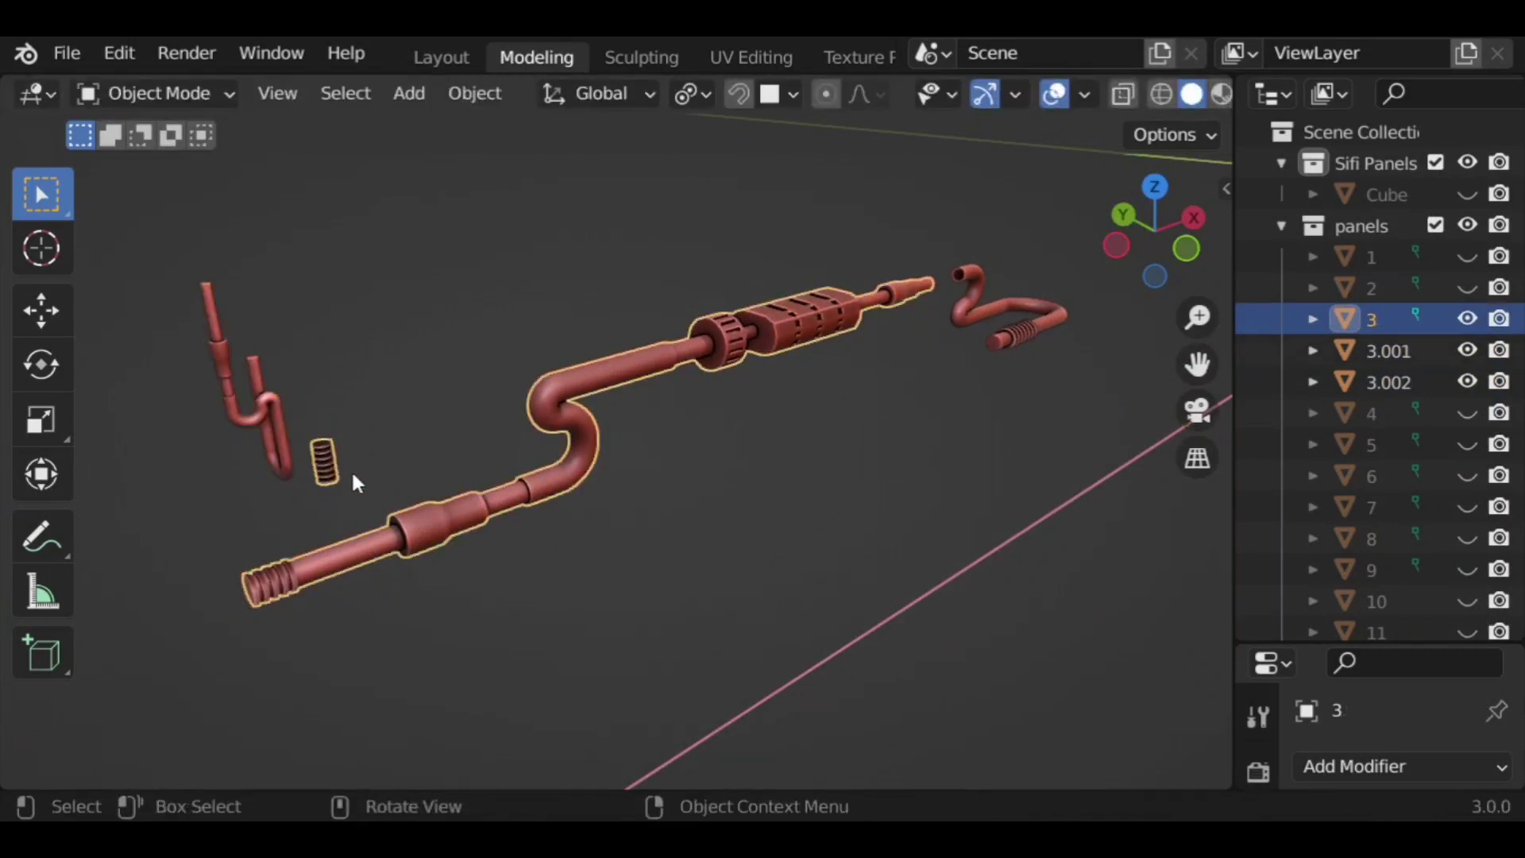
{"action": "key", "text": "Tab"}
{"action": "left_click_drag", "start_coordinate": [349, 418], "coordinate": [313, 502]}
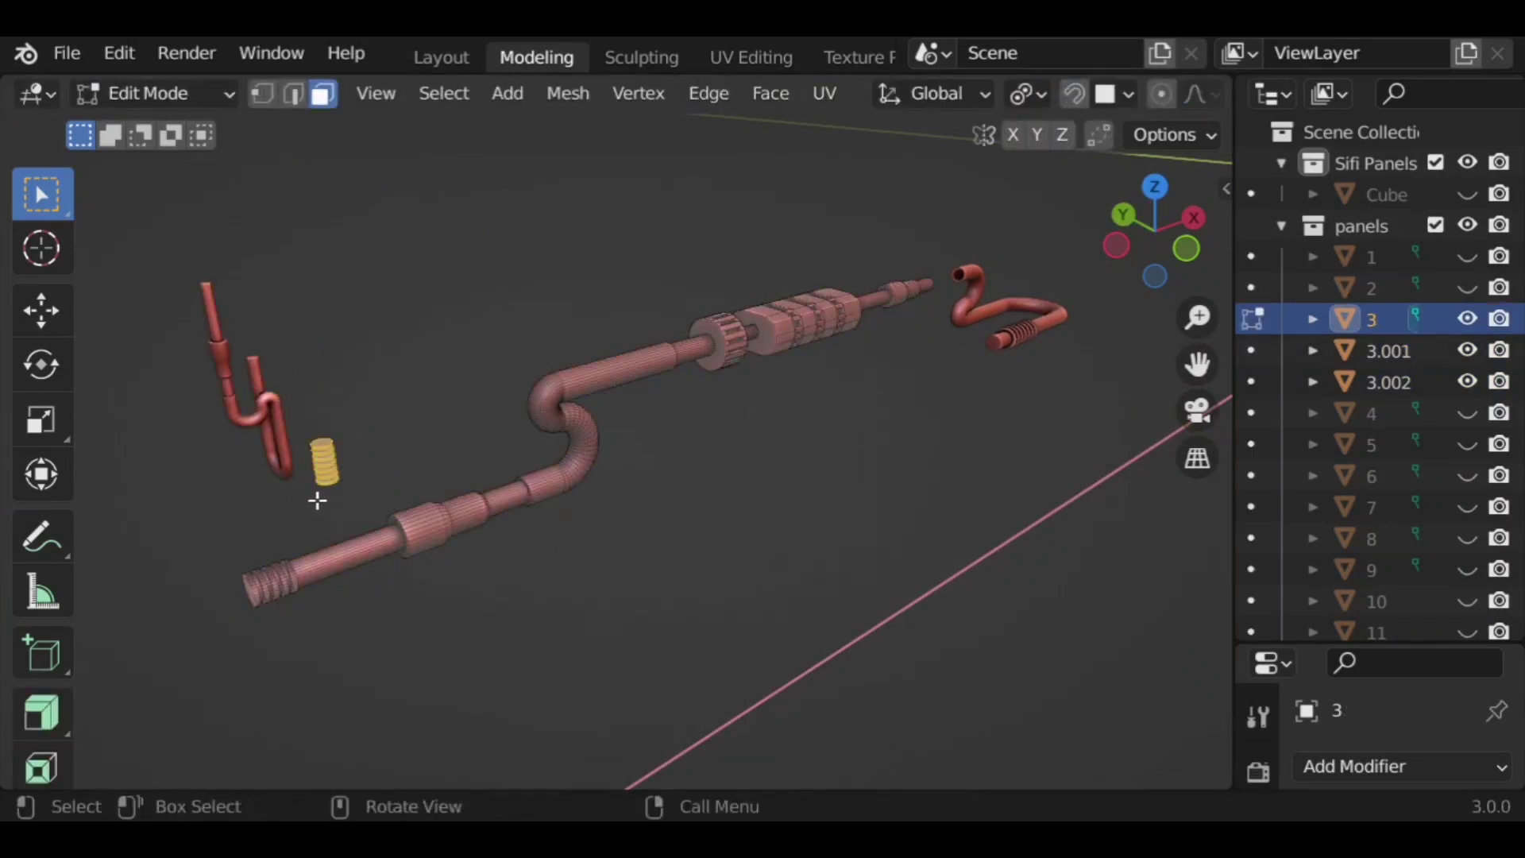
{"action": "scroll", "coordinate": [329, 480], "scroll_direction": "up", "scroll_amount": 4}
{"action": "key", "text": "KP_Decimal"}
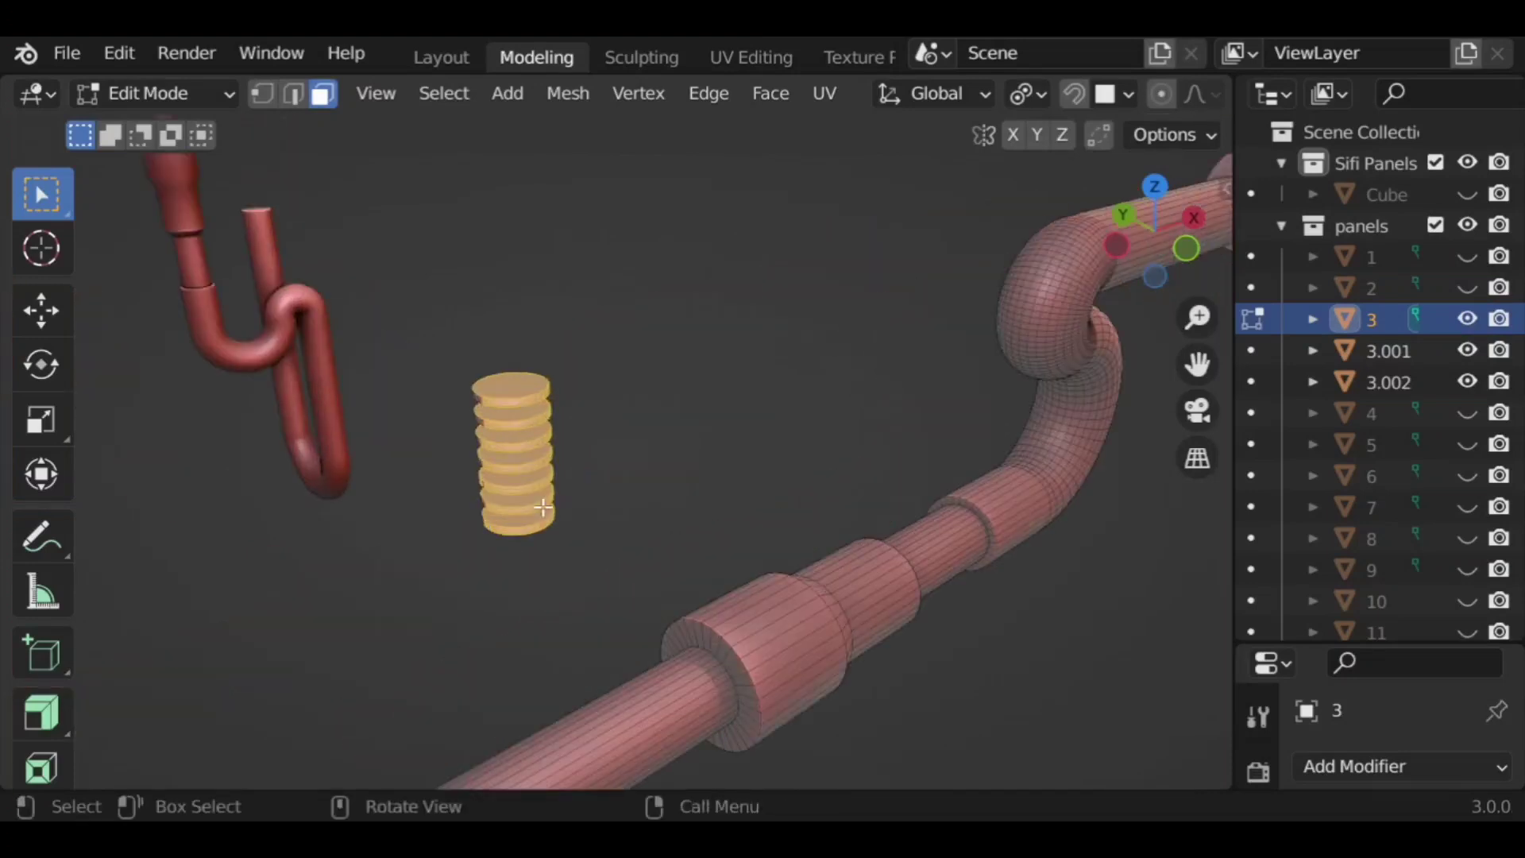
{"action": "key", "text": "ctrl+l"}
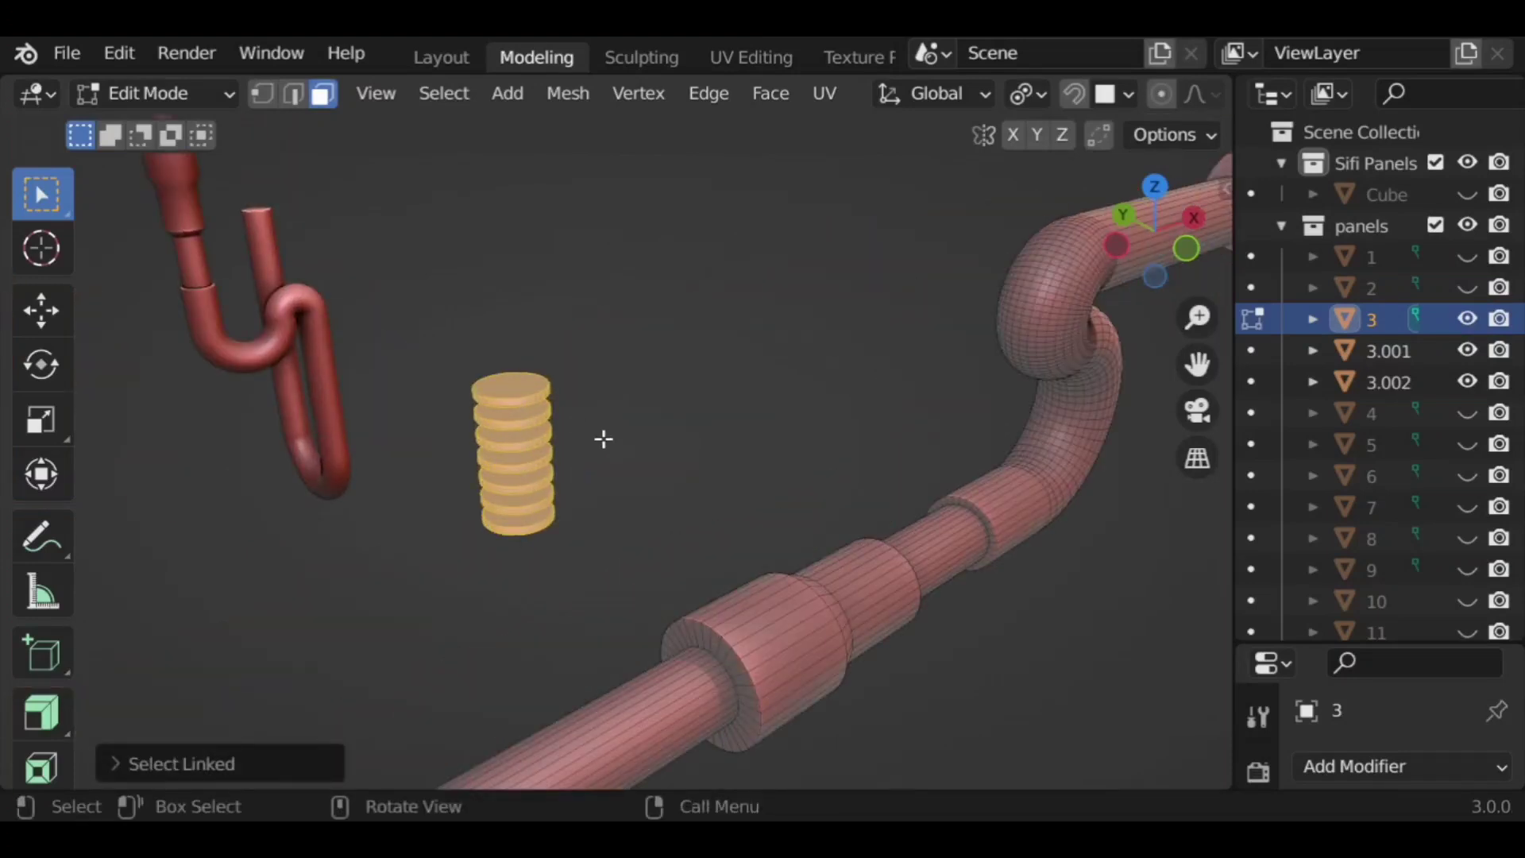
{"action": "scroll", "coordinate": [599, 434], "scroll_direction": "down", "scroll_amount": 3}
{"action": "mouse_move", "coordinate": [623, 470]}
{"action": "middle_mouse_down"}
{"action": "mouse_move", "coordinate": [664, 450]}
{"action": "mouse_move", "coordinate": [648, 467]}
{"action": "middle_mouse_up"}
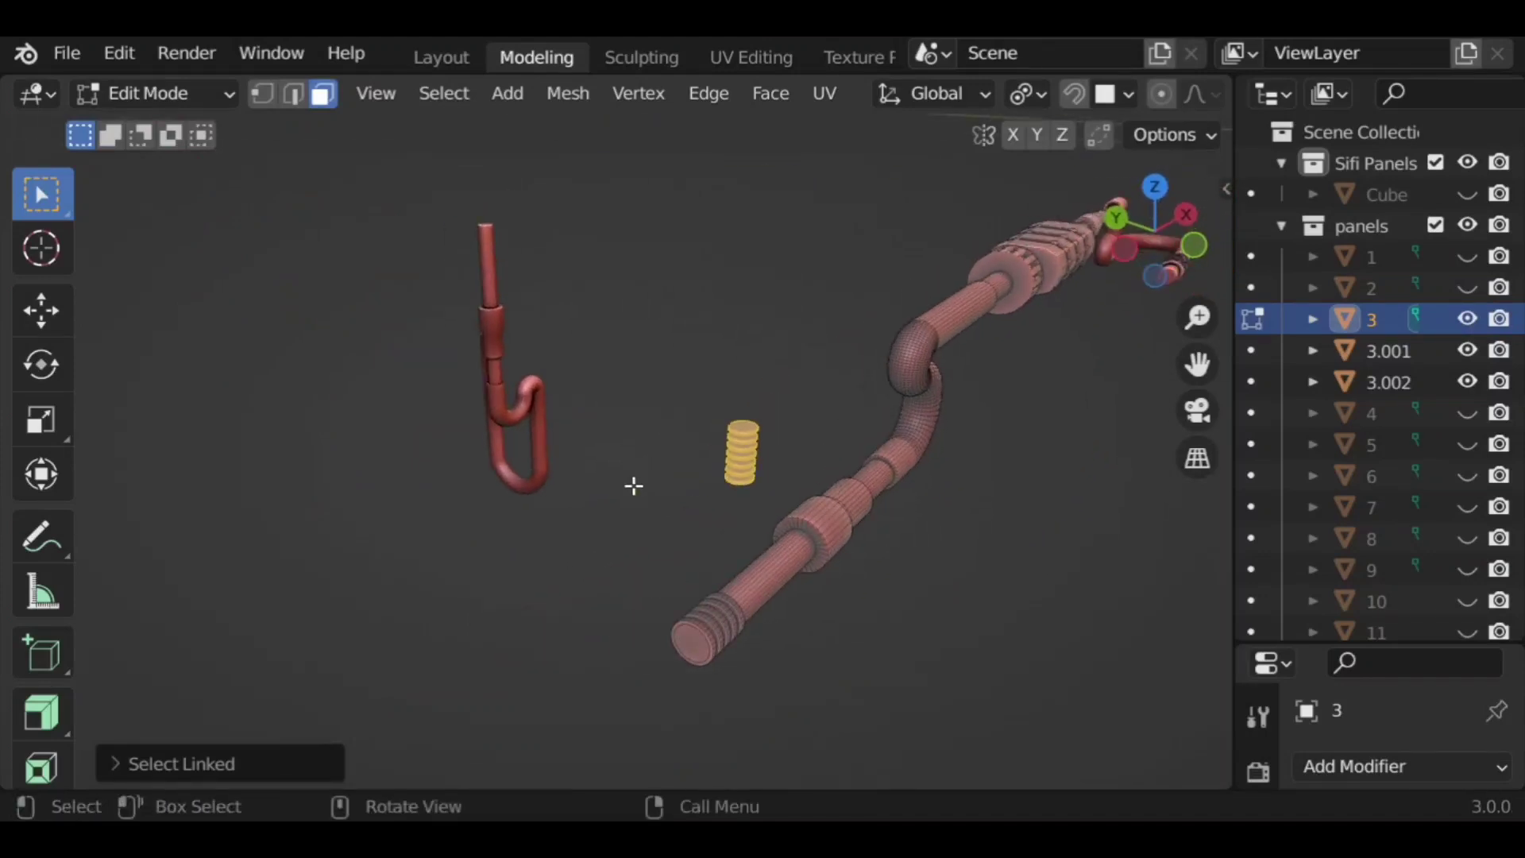
{"action": "key", "text": "p"}
{"action": "left_click", "coordinate": [636, 493]}
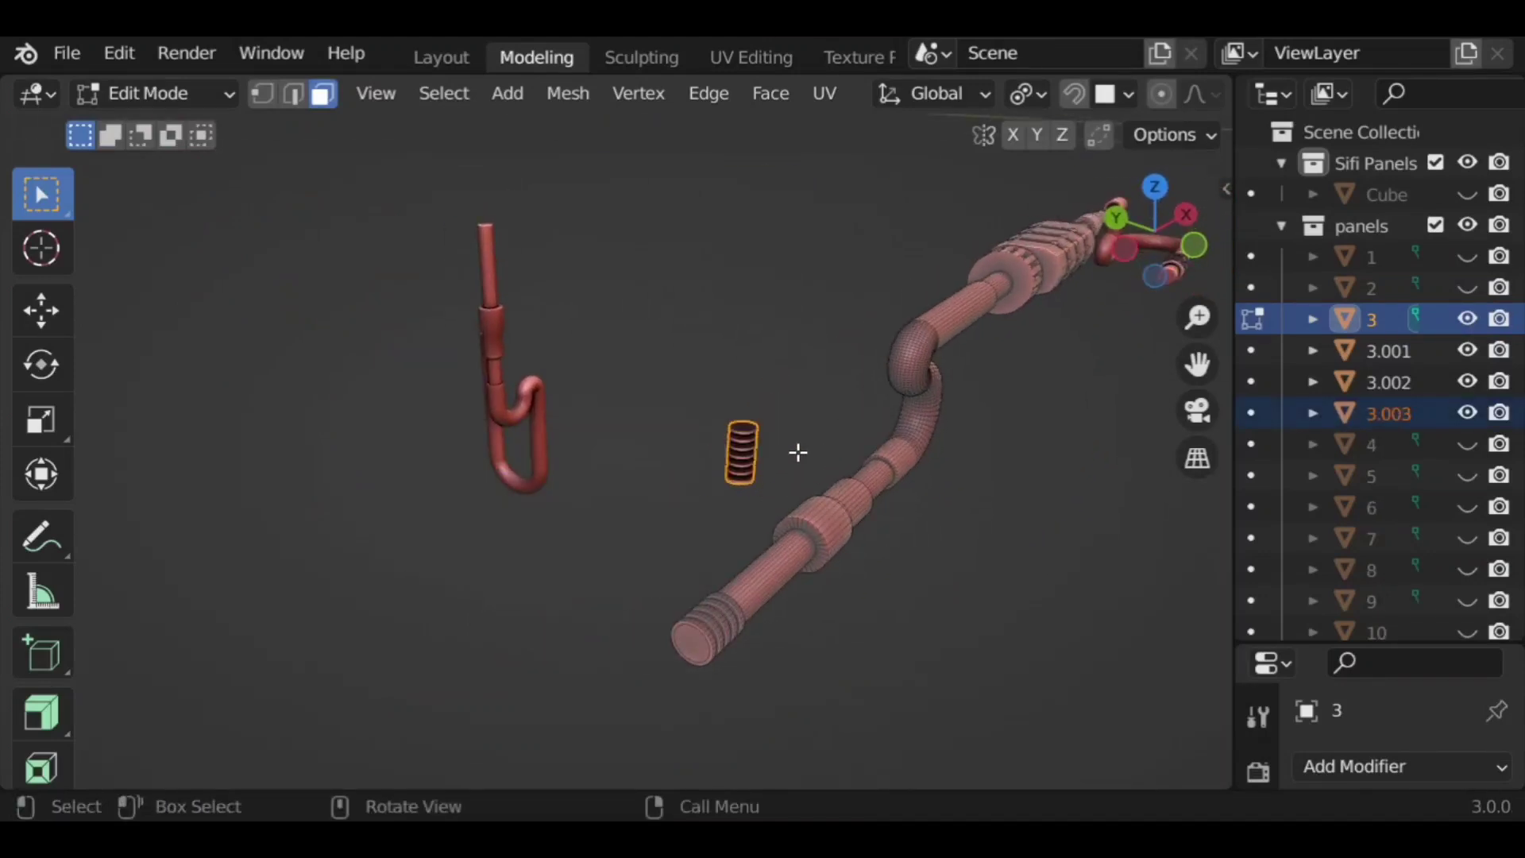
{"action": "key", "text": "Tab"}
Step: Move the separated ring stack about 3.08 m along the Y axis to the small upright pipe
{"action": "left_click", "coordinate": [754, 461]}
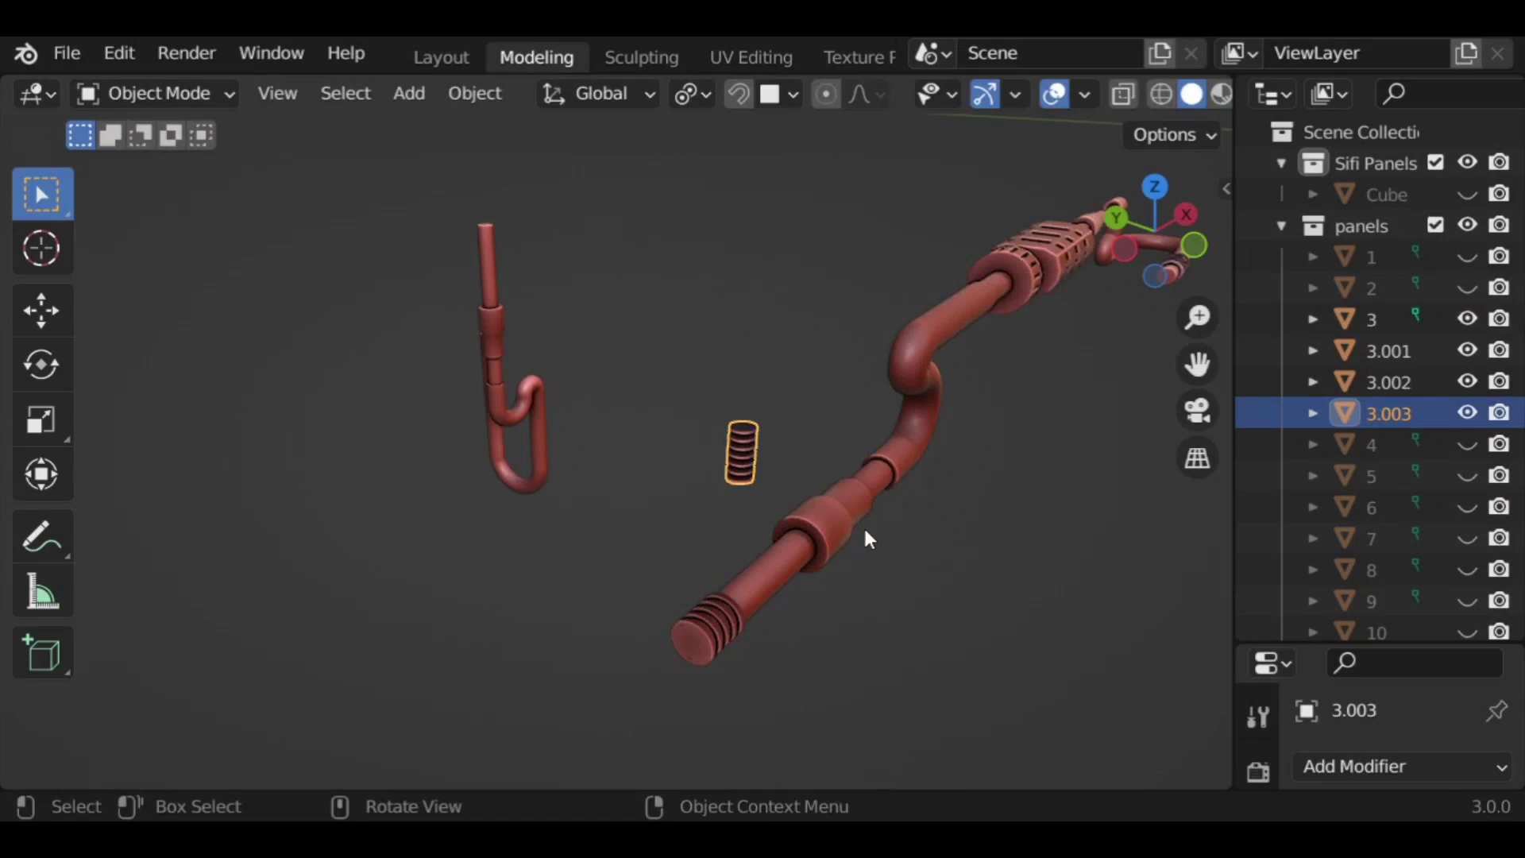
{"action": "key", "text": "g"}
{"action": "key", "text": "y"}
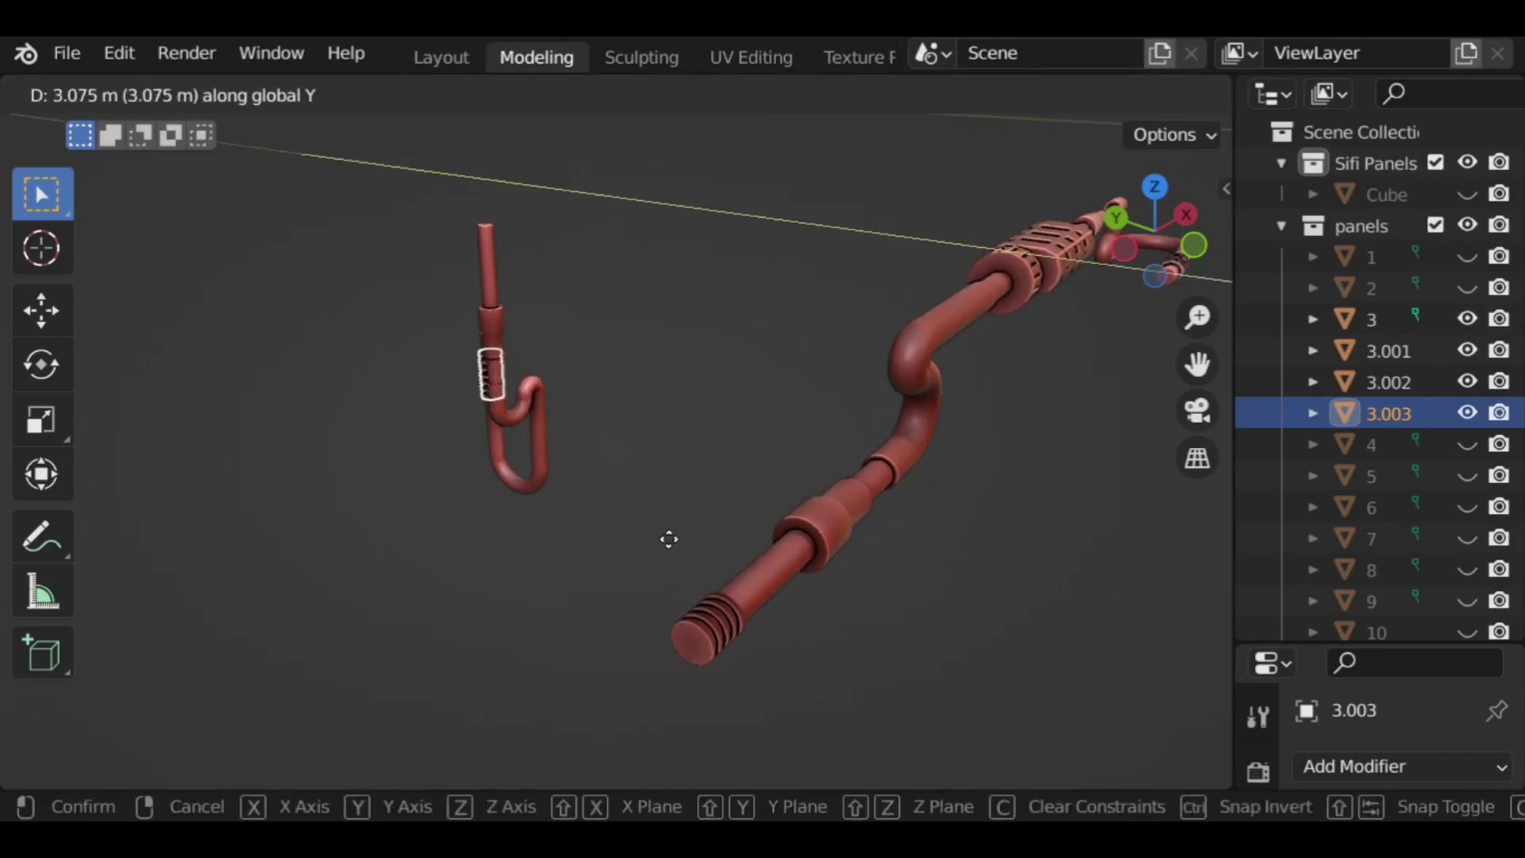
{"action": "left_click", "coordinate": [669, 539]}
Step: Place the ring stack roughly over the short leg of the upright pipe with moves along the X and Y axes
{"action": "key", "text": "KP_Decimal"}
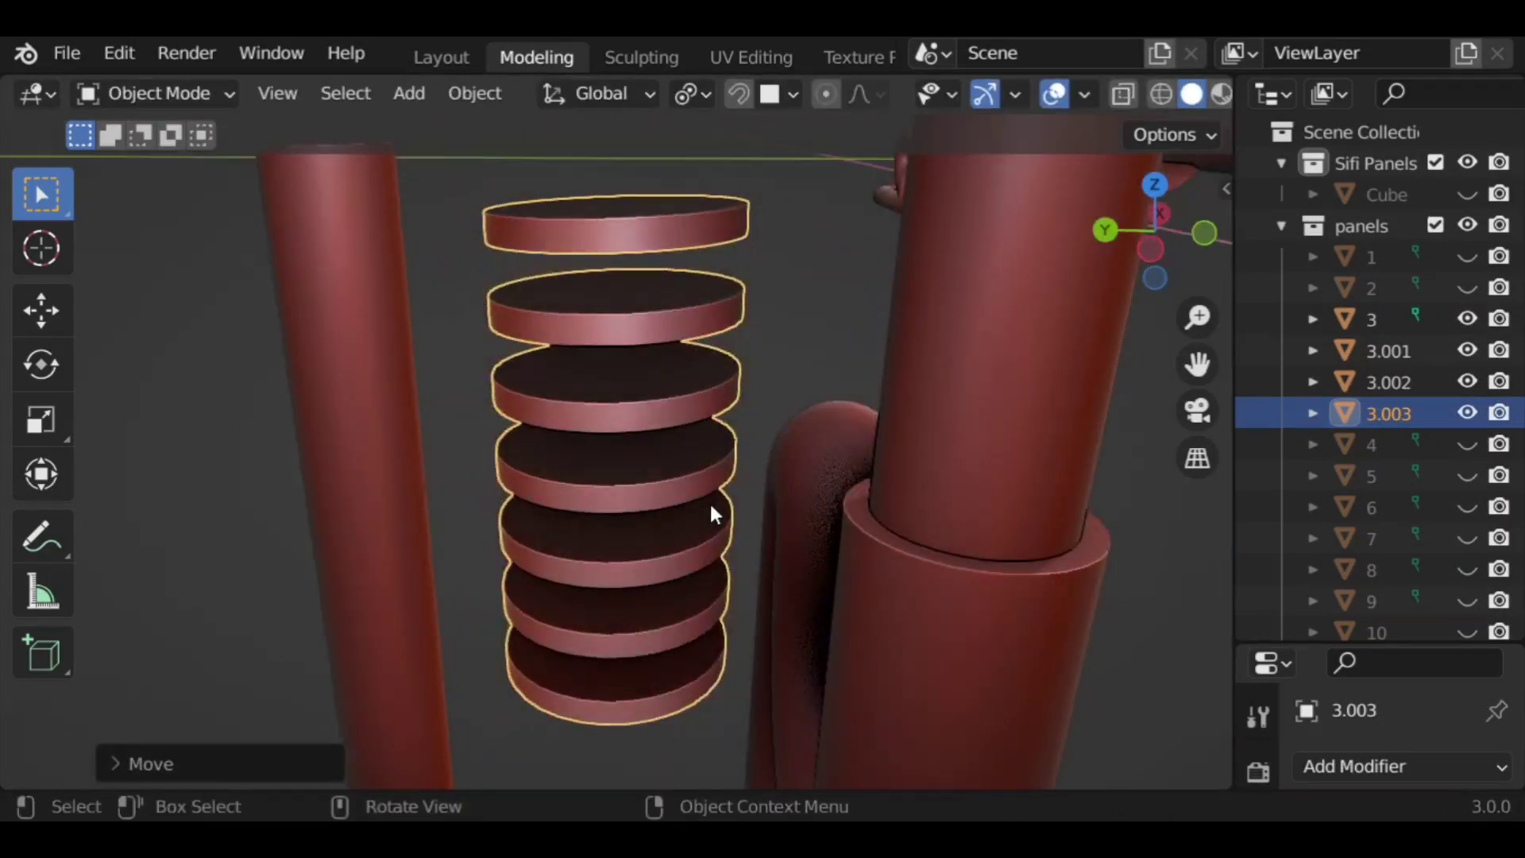
{"action": "scroll", "coordinate": [712, 515], "scroll_direction": "down", "scroll_amount": 5}
{"action": "middle_click_drag", "start_coordinate": [688, 537], "coordinate": [780, 600]}
{"action": "key", "text": "g"}
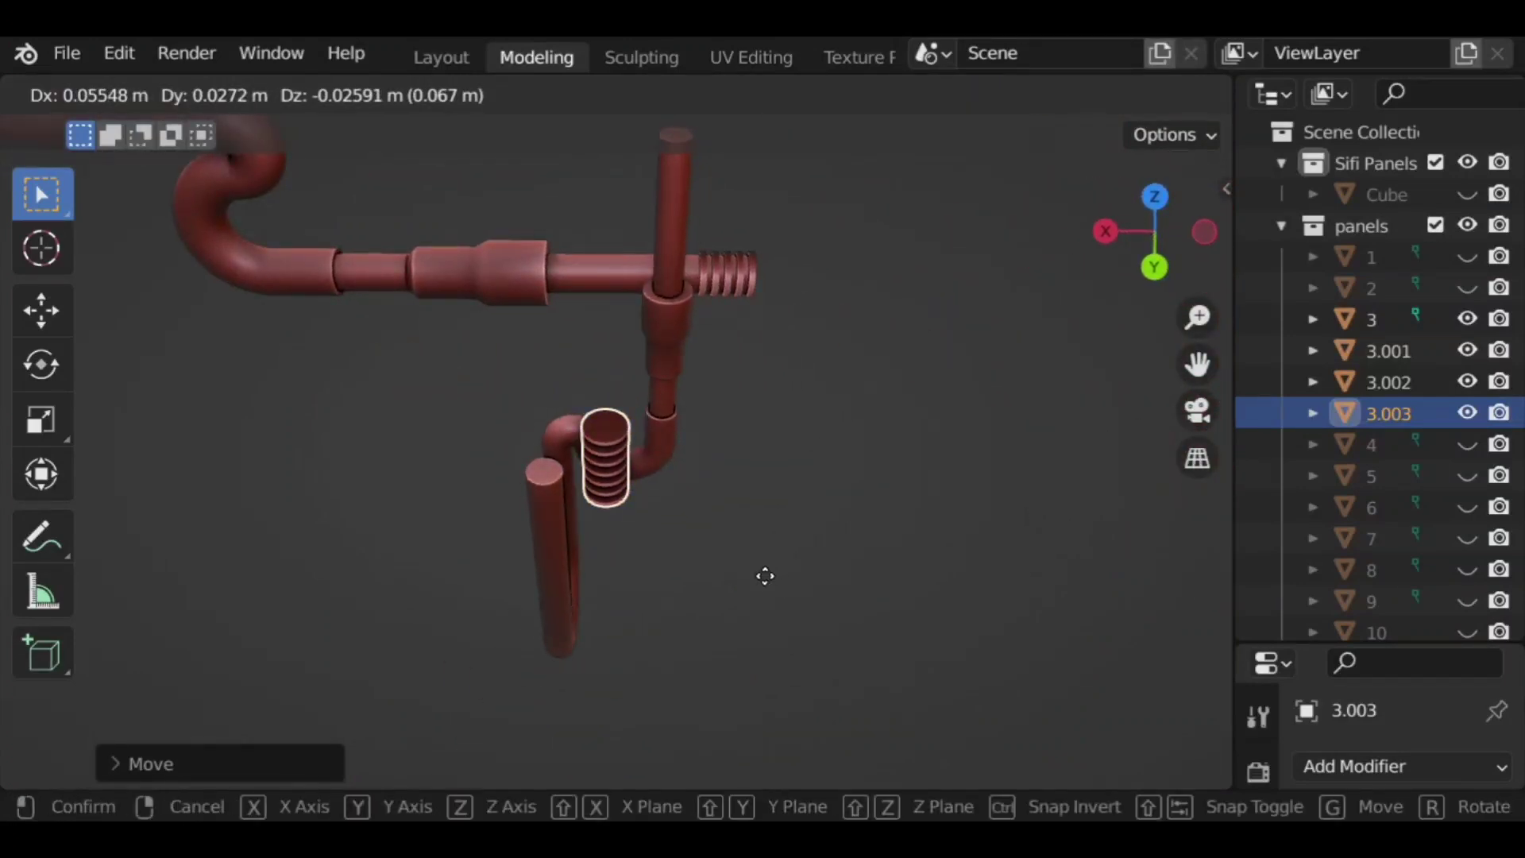
{"action": "key", "text": "y"}
{"action": "left_click", "coordinate": [775, 675]}
{"action": "key", "text": "g"}
{"action": "key", "text": "x"}
{"action": "left_click", "coordinate": [766, 644]}
{"action": "key", "text": "g"}
{"action": "key", "text": "y"}
{"action": "left_click", "coordinate": [760, 602]}
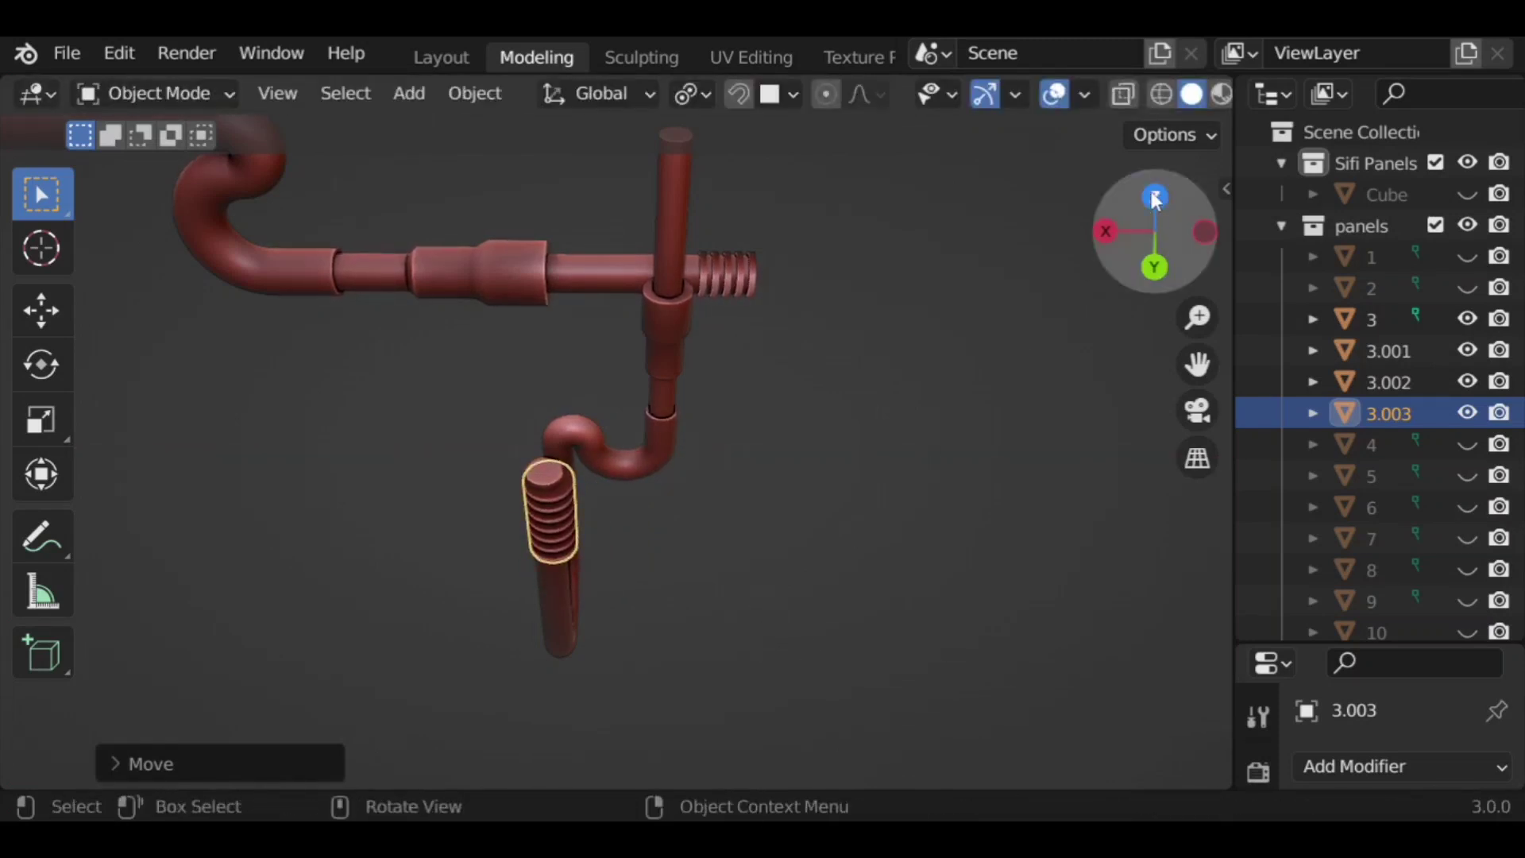
Step: Centre the ring stack on the short pipe leg in top view with fine moves along X and Y
{"action": "left_click", "coordinate": [1154, 197]}
{"action": "scroll", "coordinate": [858, 448], "scroll_direction": "up", "scroll_amount": 4}
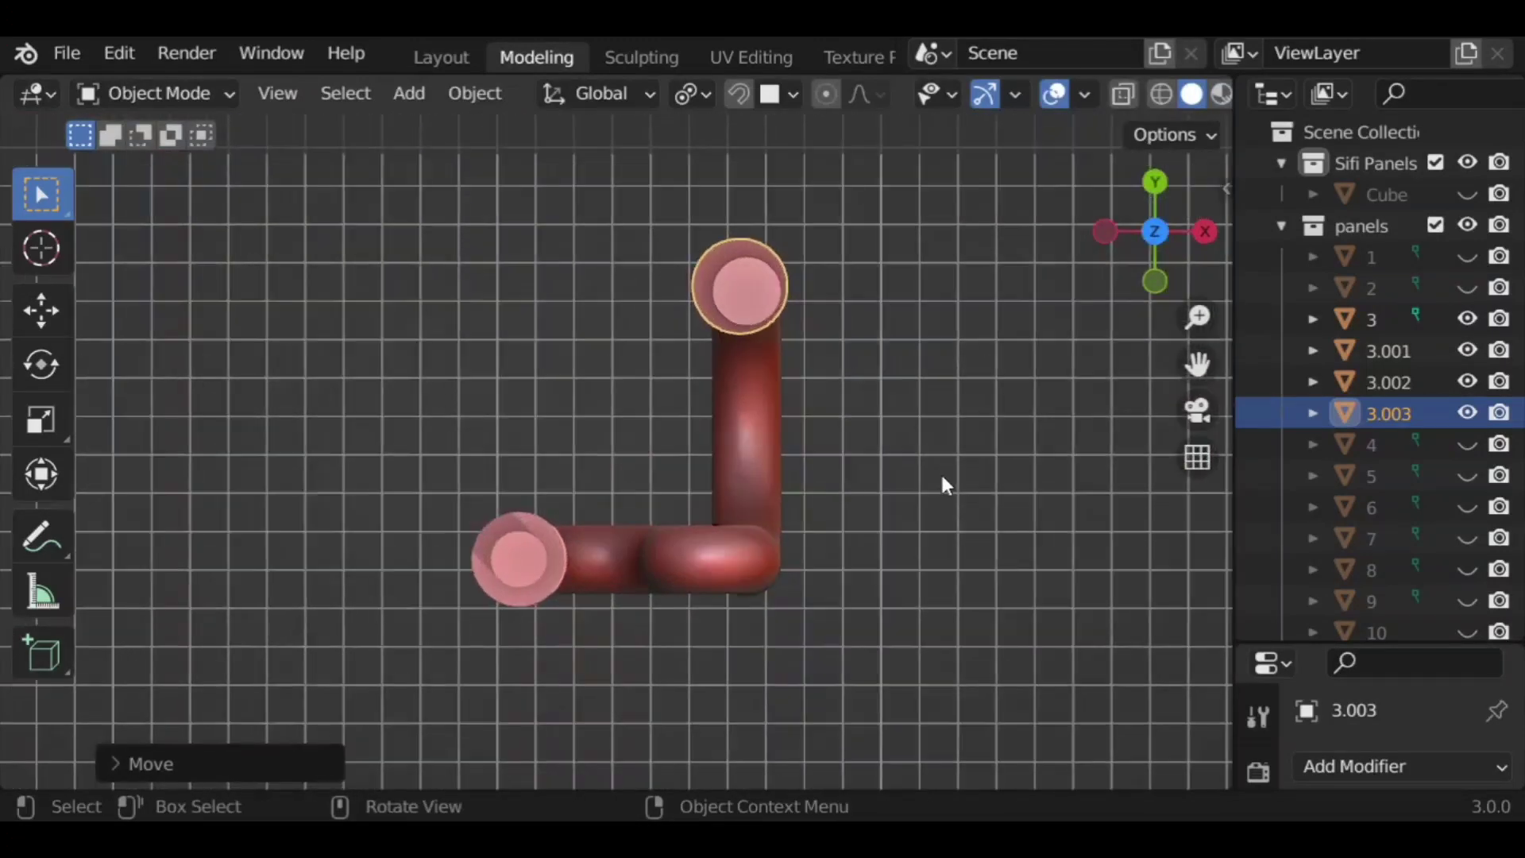
{"action": "key", "text": "g"}
{"action": "key", "text": "x"}
{"action": "left_click", "coordinate": [944, 503]}
{"action": "key", "text": "g"}
{"action": "key", "text": "y"}
{"action": "left_click", "coordinate": [922, 481]}
Step: Lower the ring stack slightly along Z on the short pipe leg so the pipe's end extends above it
{"action": "middle_click_drag", "start_coordinate": [919, 477], "coordinate": [776, 472]}
{"action": "scroll", "coordinate": [865, 436], "scroll_direction": "down", "scroll_amount": 5}
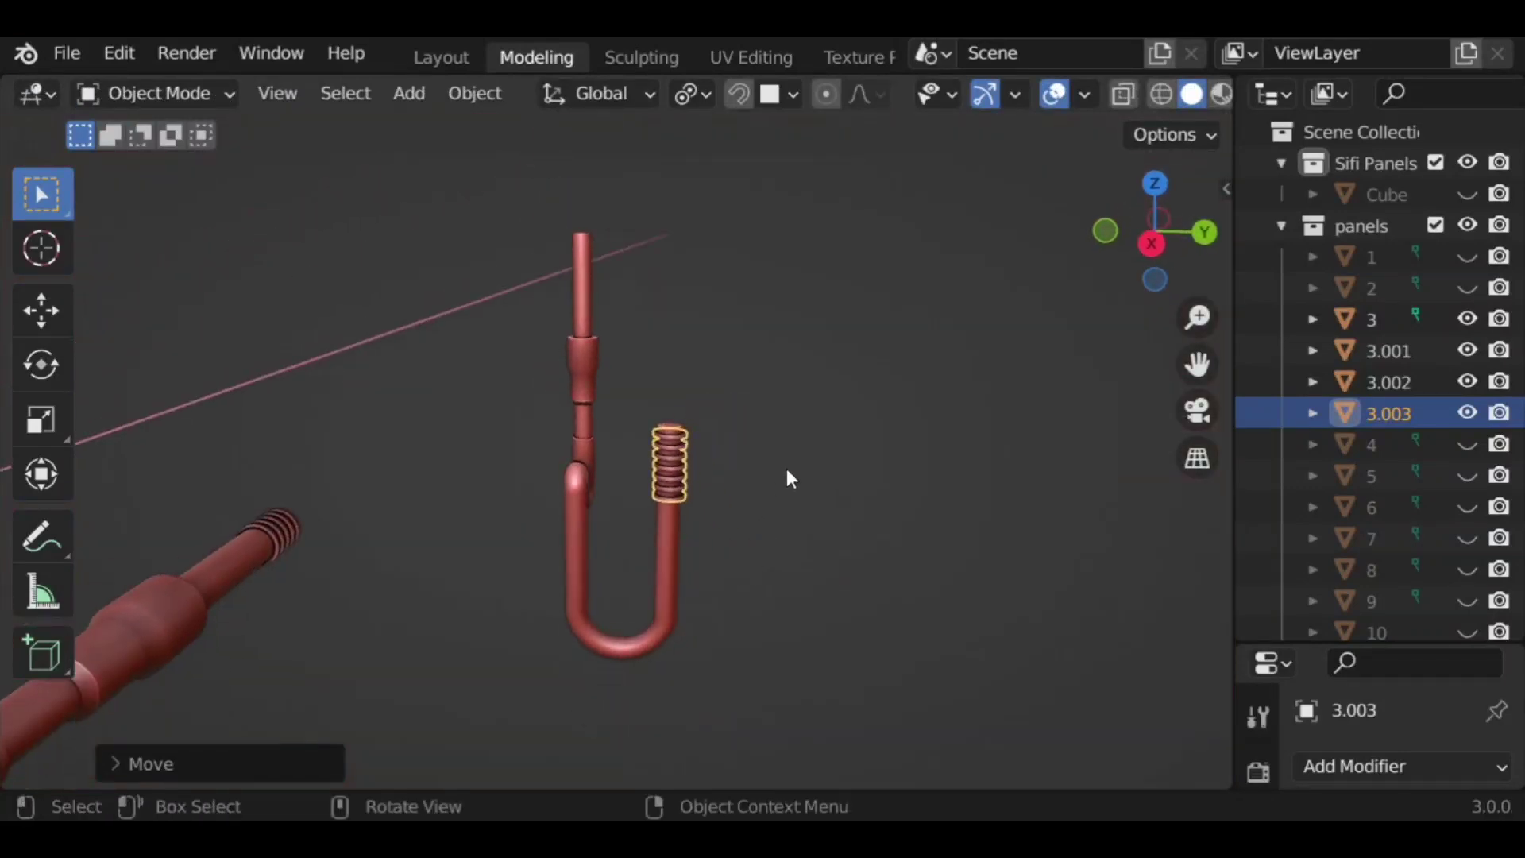
{"action": "left_click", "coordinate": [1148, 243]}
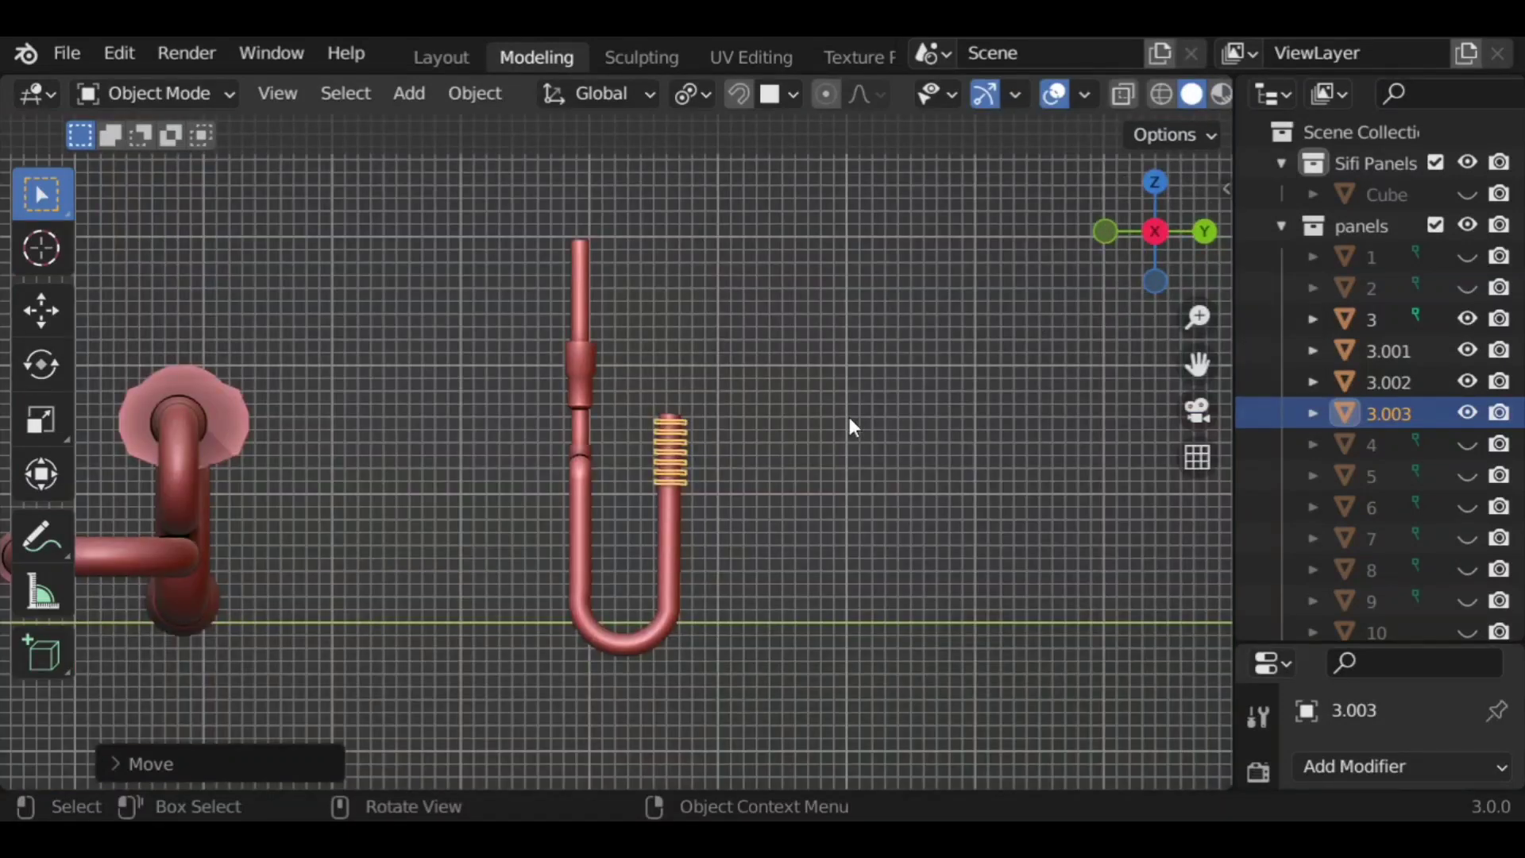
{"action": "key", "text": "g"}
{"action": "key", "text": "z"}
{"action": "left_click", "coordinate": [864, 436]}
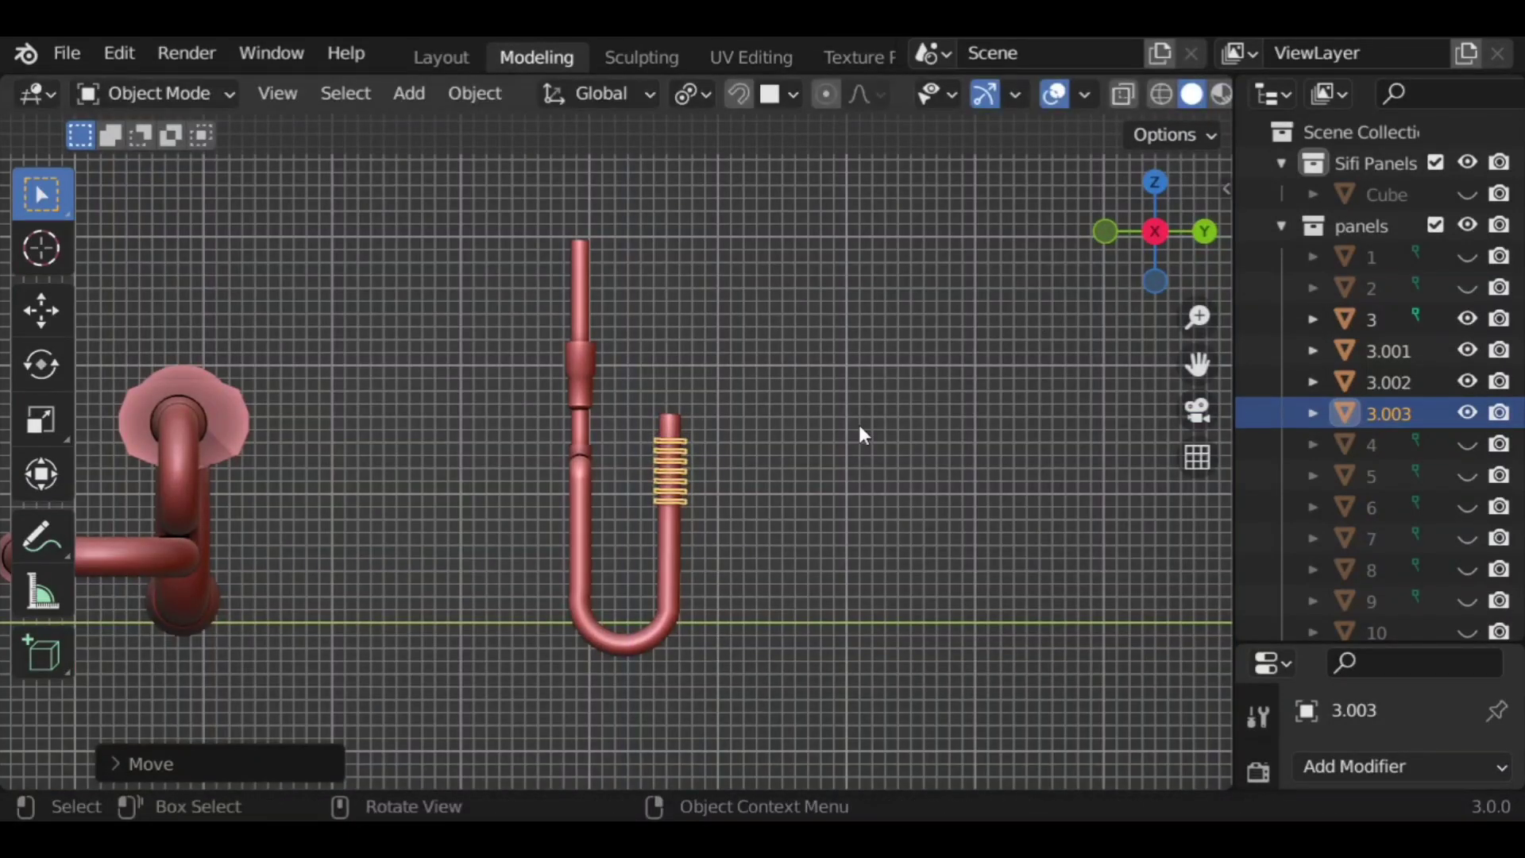
Step: Duplicate the ring stack along the negative Y direction onto the upright pipe's longer leg
{"action": "key", "text": "shift+d"}
{"action": "key", "text": "y"}
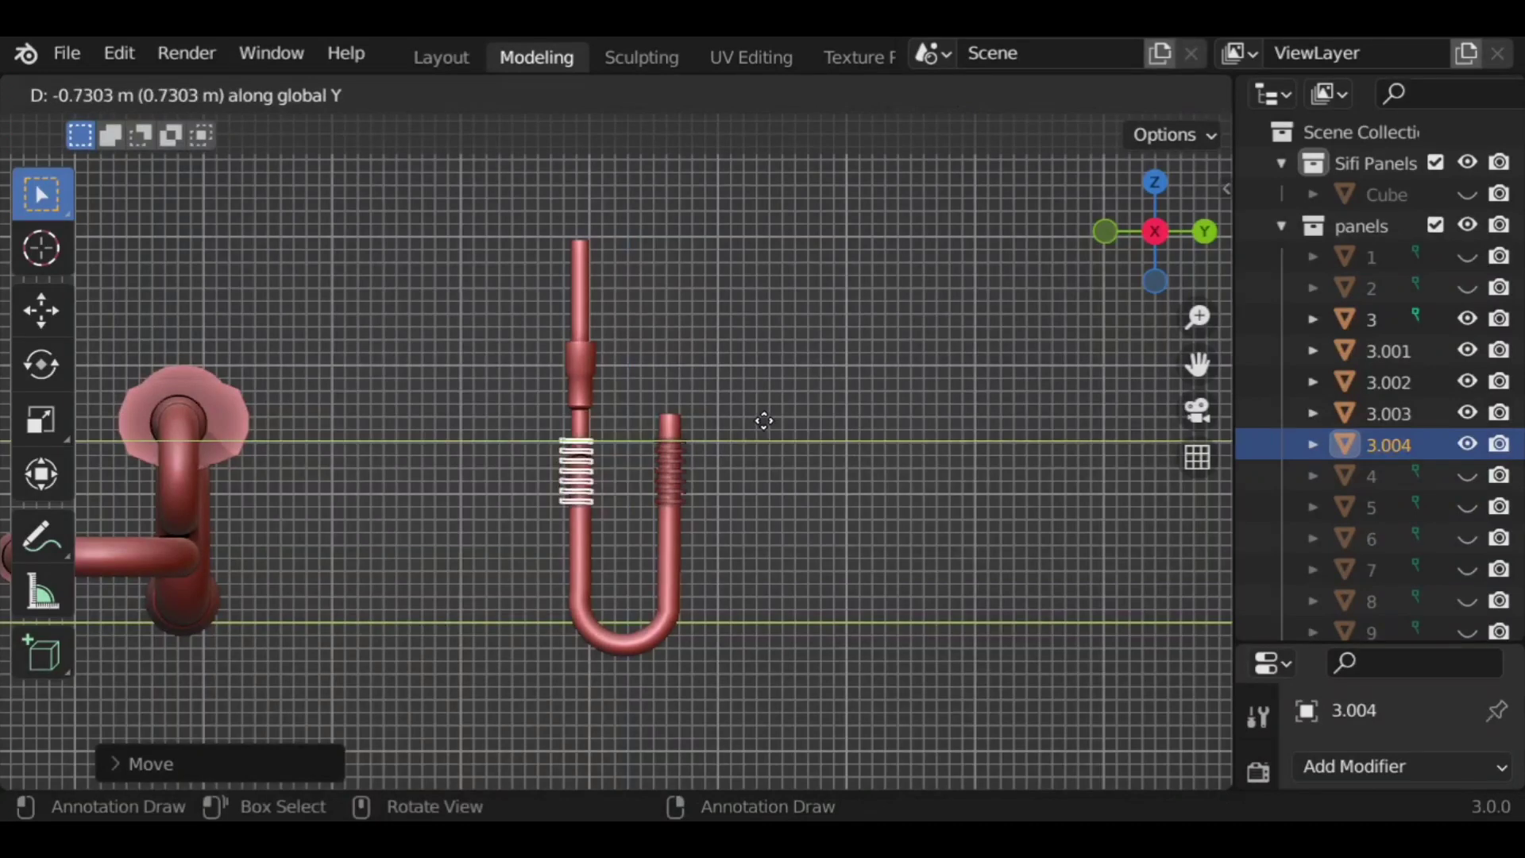
{"action": "left_click", "coordinate": [775, 433]}
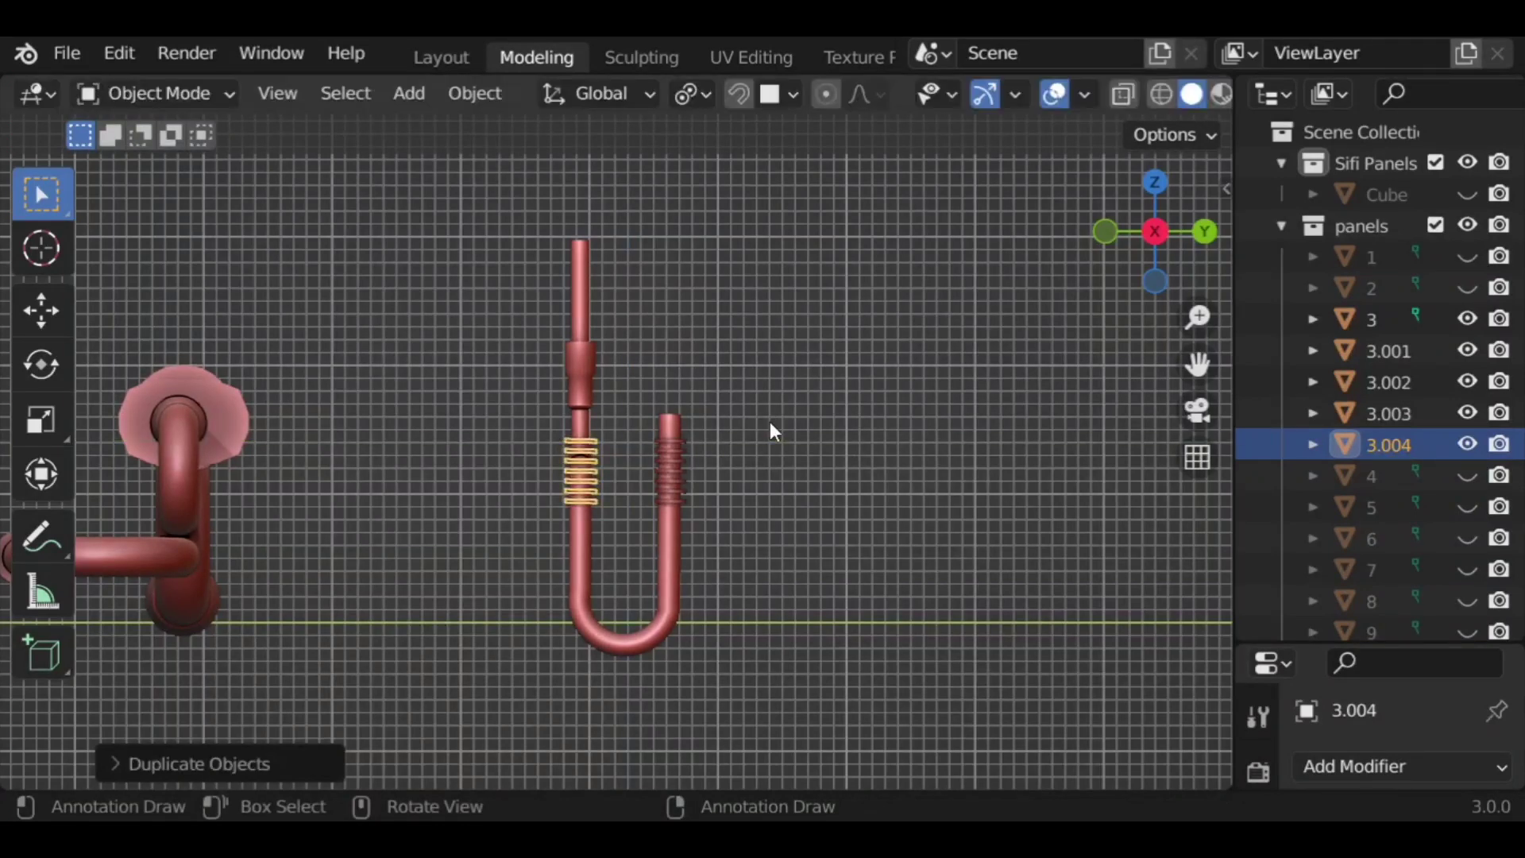
Step: Move the duplicated ring stack up along Z and across along X onto the upper end of the upright pipe
{"action": "key", "text": "g"}
{"action": "key", "text": "z"}
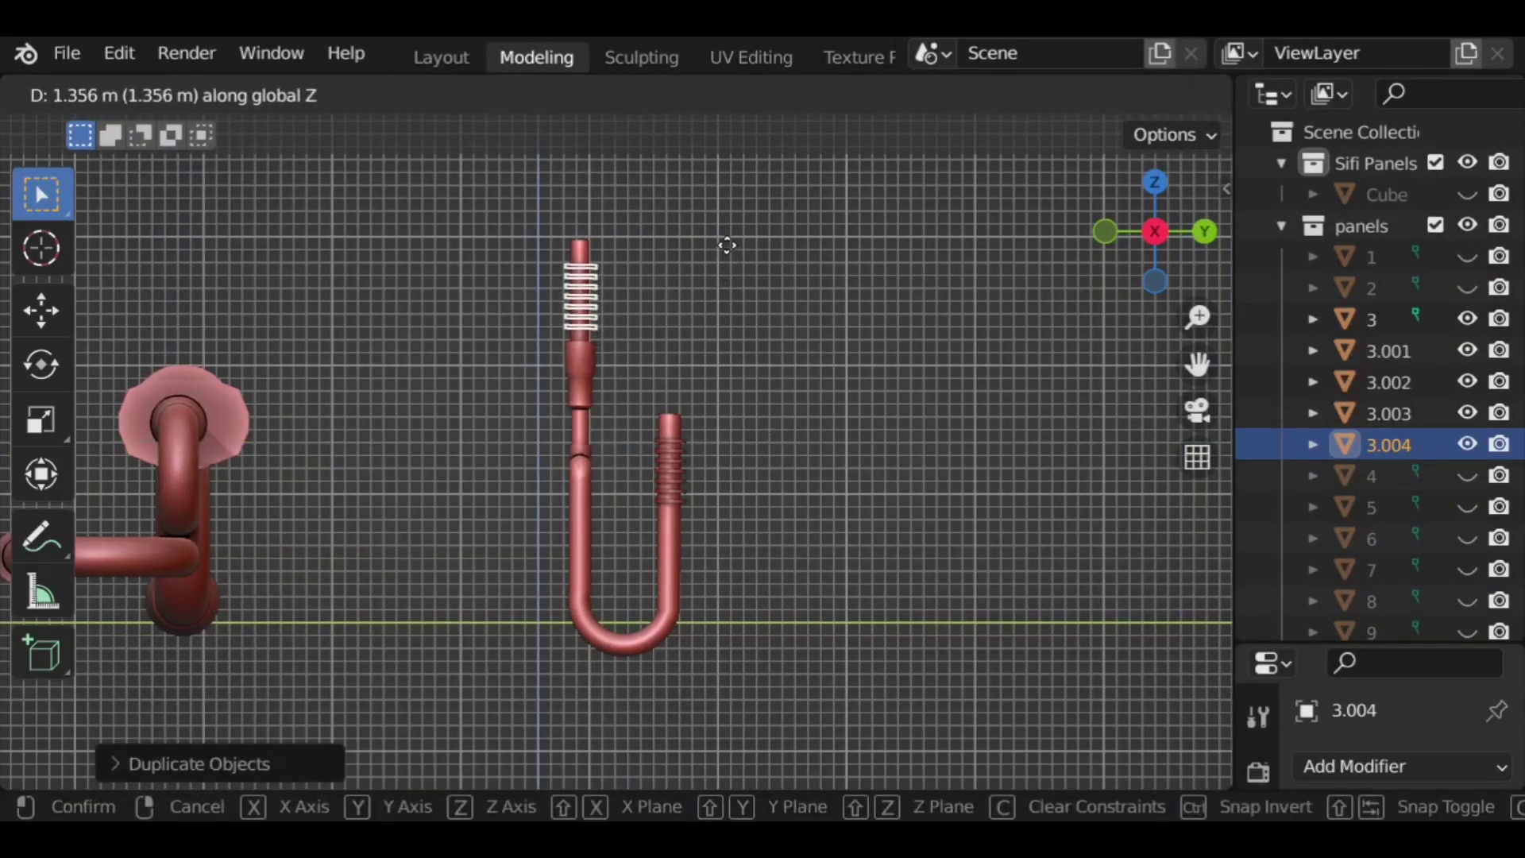
{"action": "left_click", "coordinate": [728, 245]}
{"action": "left_click", "coordinate": [1205, 231]}
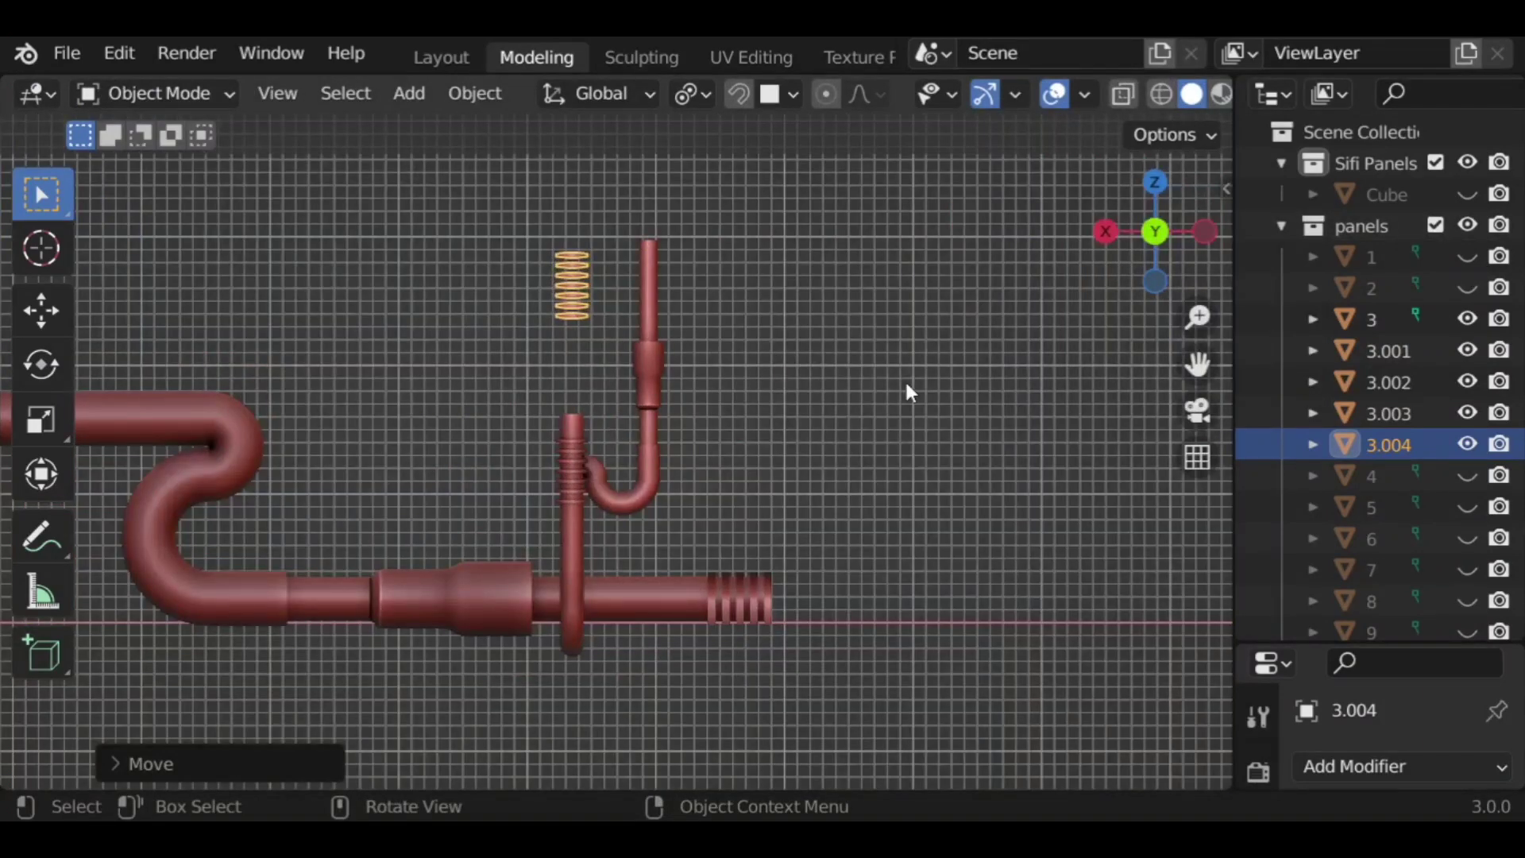
{"action": "key", "text": "g"}
{"action": "key", "text": "x"}
{"action": "left_click", "coordinate": [983, 388]}
Step: Join both ring stacks with the upright pipe into a single object
{"action": "middle_click_drag", "start_coordinate": [983, 387], "coordinate": [579, 504]}
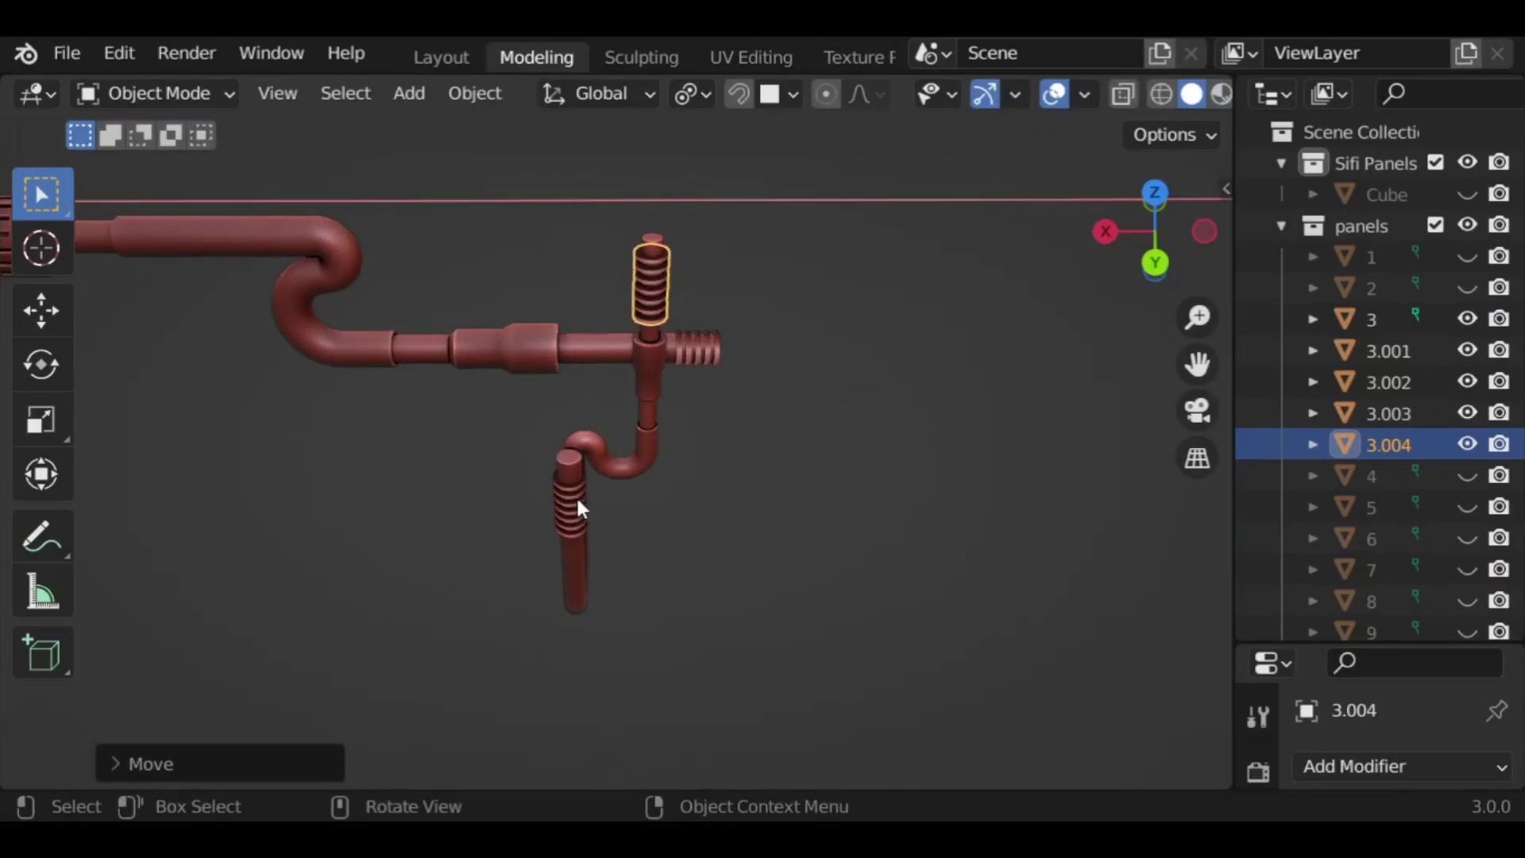
{"action": "left_click", "coordinate": [578, 502], "text": "shift"}
{"action": "left_click", "coordinate": [579, 564], "text": "shift"}
{"action": "key", "text": "ctrl+j"}
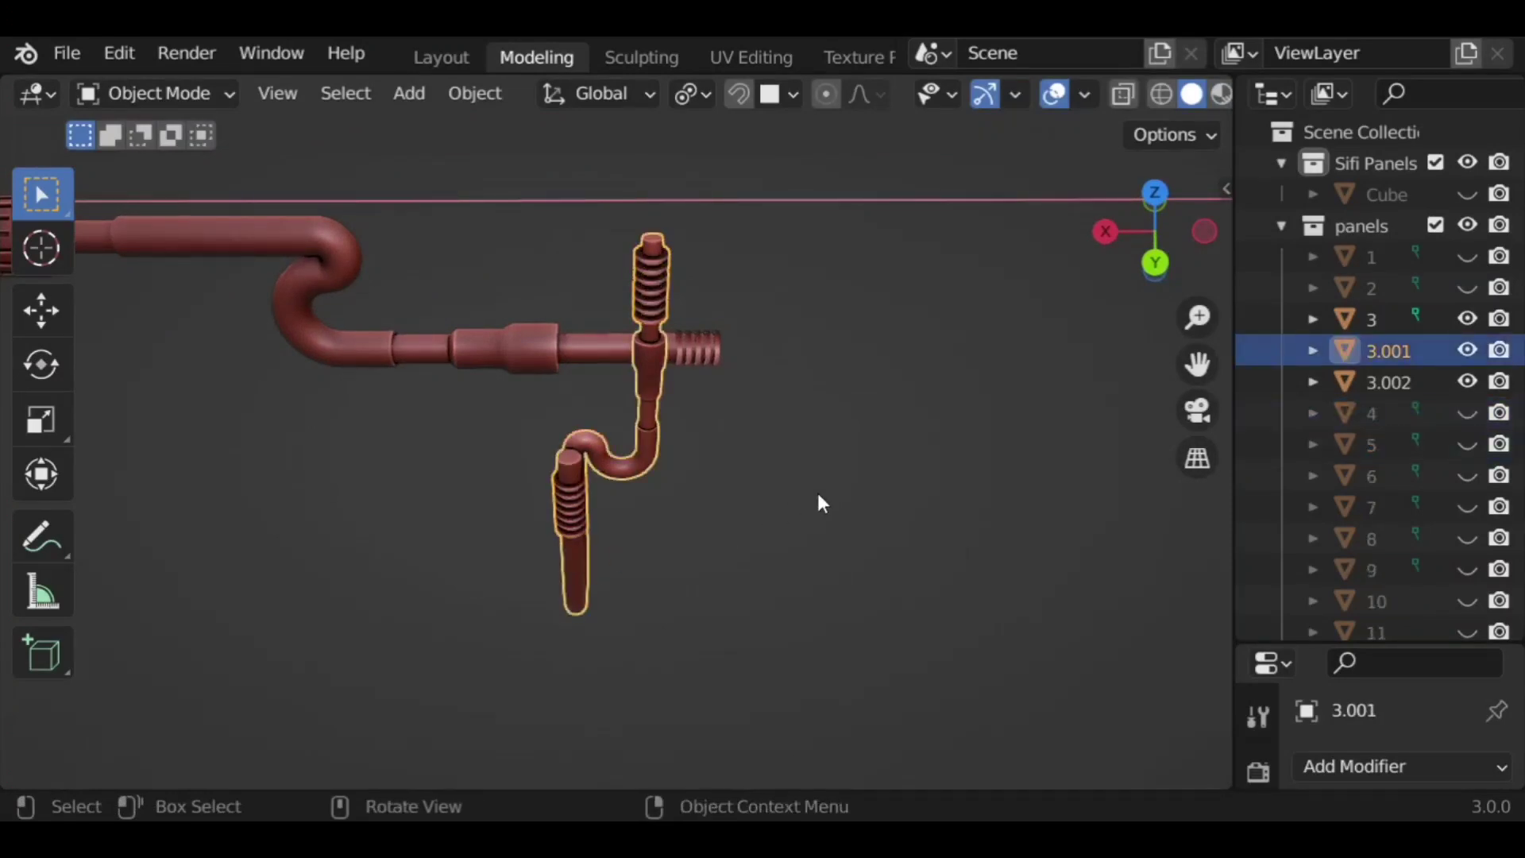
Step: Check the separate pipe objects, reveal all hidden objects and clear the selection
{"action": "left_click", "coordinate": [818, 496]}
{"action": "middle_click_drag", "start_coordinate": [818, 496], "coordinate": [1112, 458]}
{"action": "left_click", "coordinate": [731, 383]}
{"action": "left_click", "coordinate": [1108, 464]}
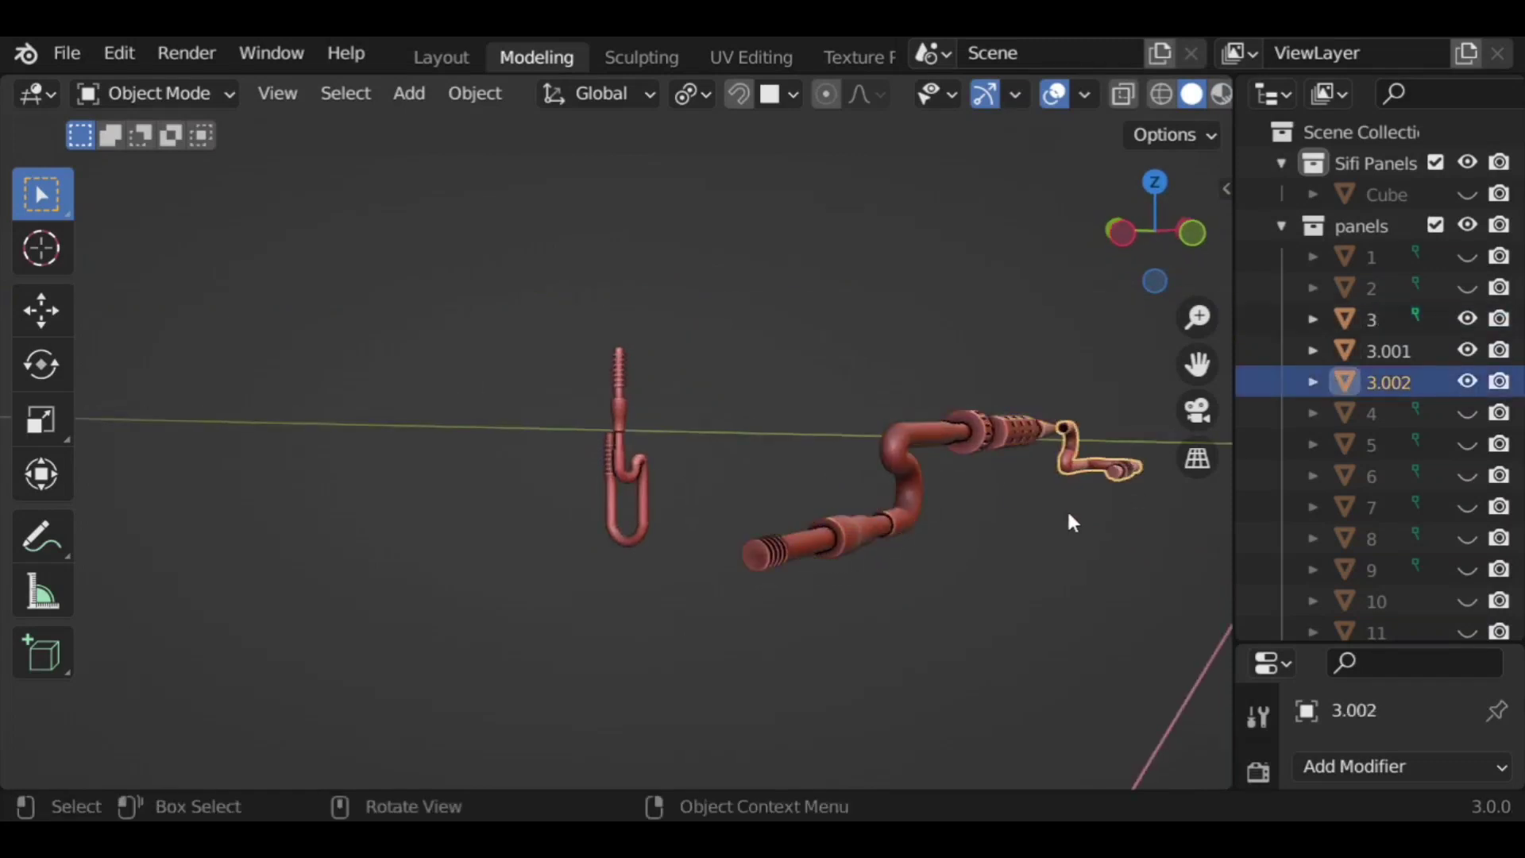
{"action": "middle_click_drag", "start_coordinate": [977, 522], "coordinate": [910, 484]}
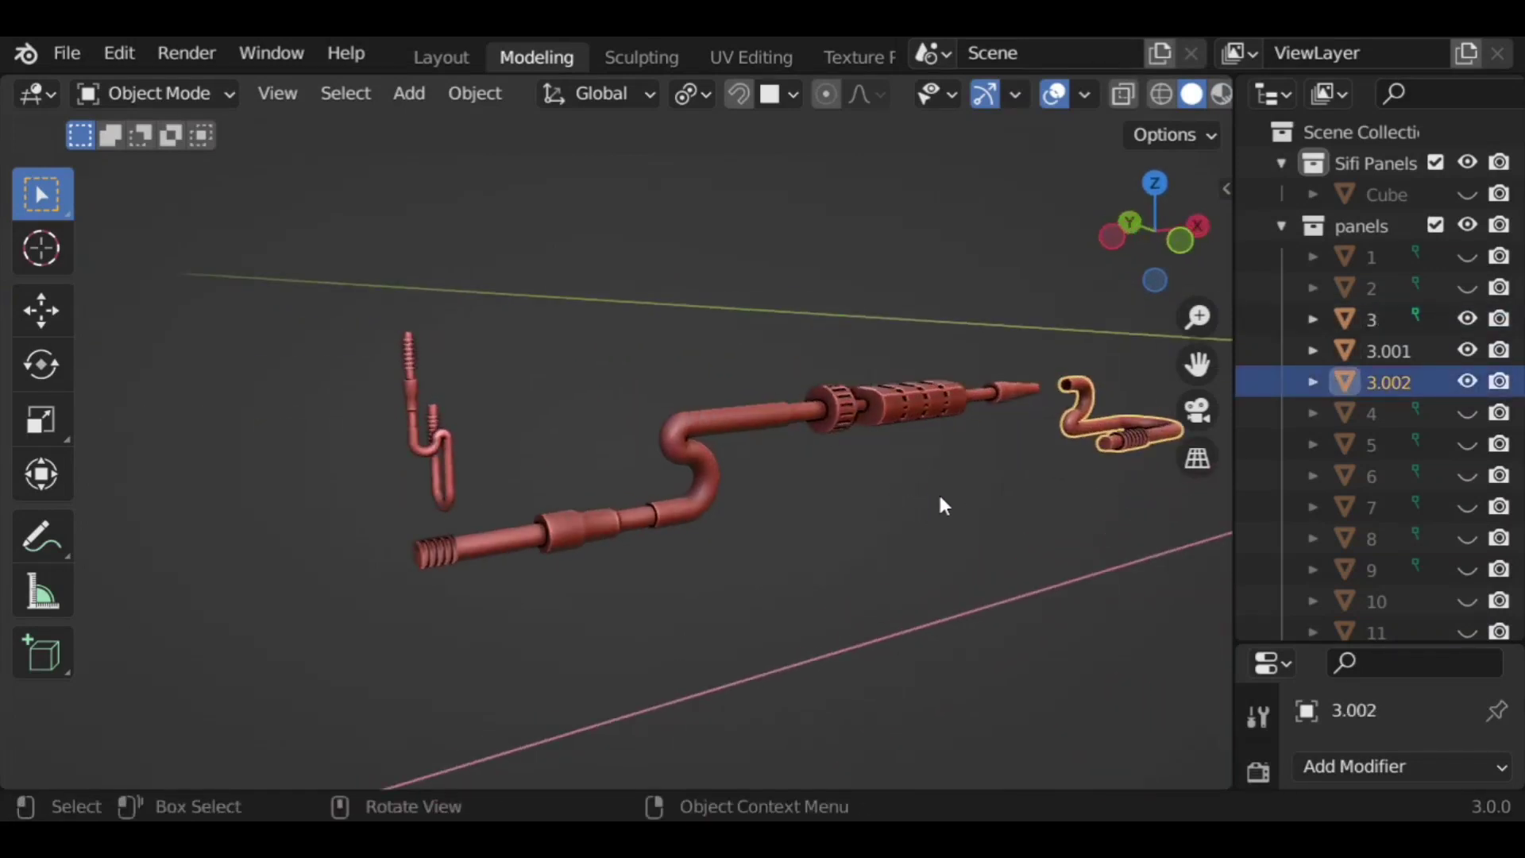
{"action": "scroll", "coordinate": [884, 540], "scroll_direction": "down", "scroll_amount": 5}
{"action": "key", "text": "alt+a"}
{"action": "key", "text": "alt+h"}
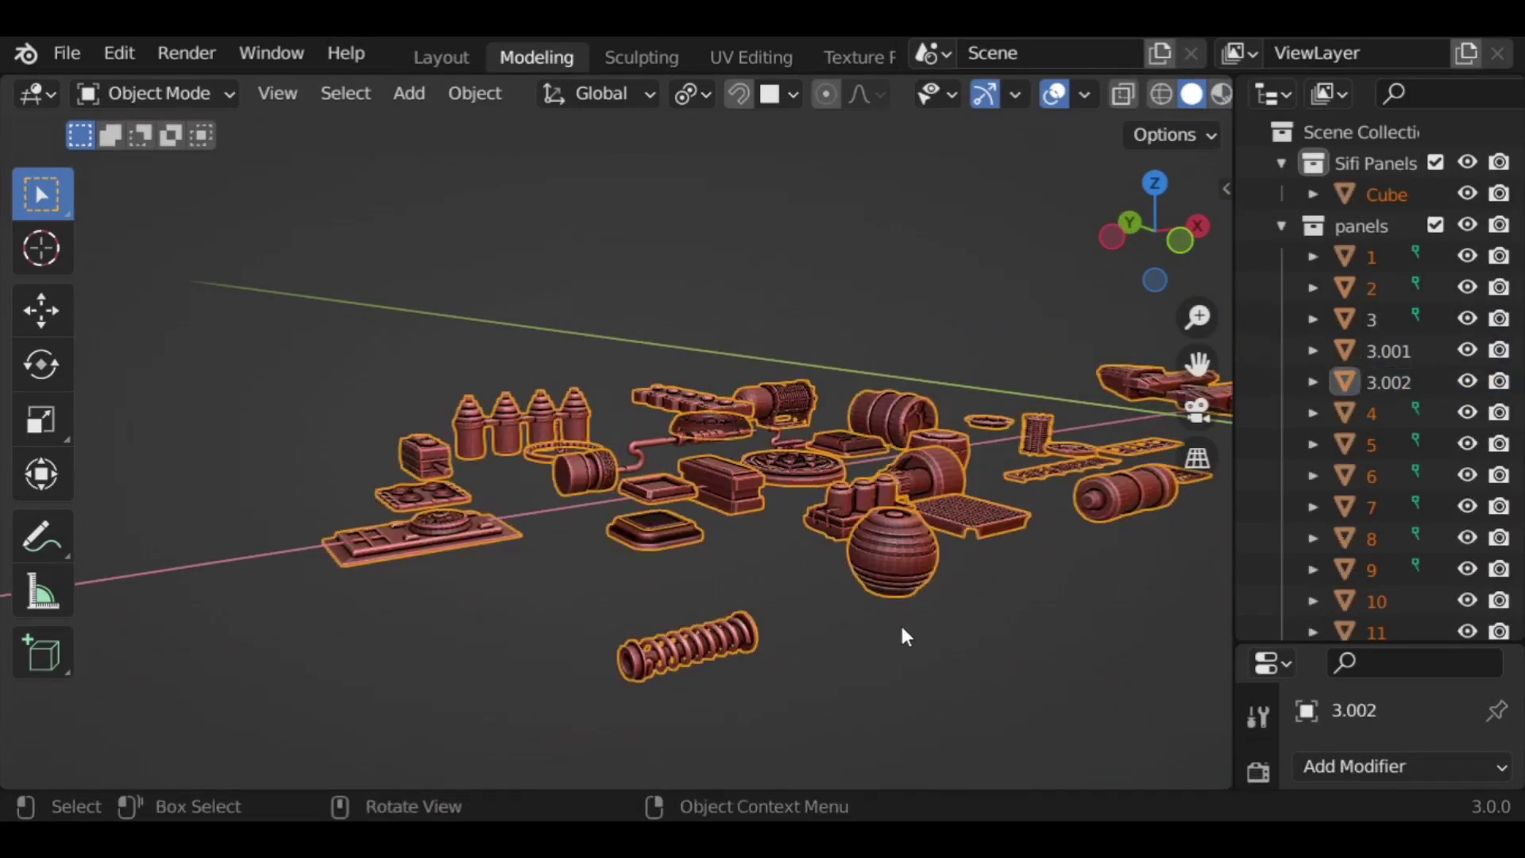
{"action": "key", "text": "alt+a"}
Step: Enlarge the spaceship hull relative to the detail parts
{"action": "middle_click_drag", "start_coordinate": [969, 616], "coordinate": [895, 555]}
{"action": "left_click", "coordinate": [999, 578]}
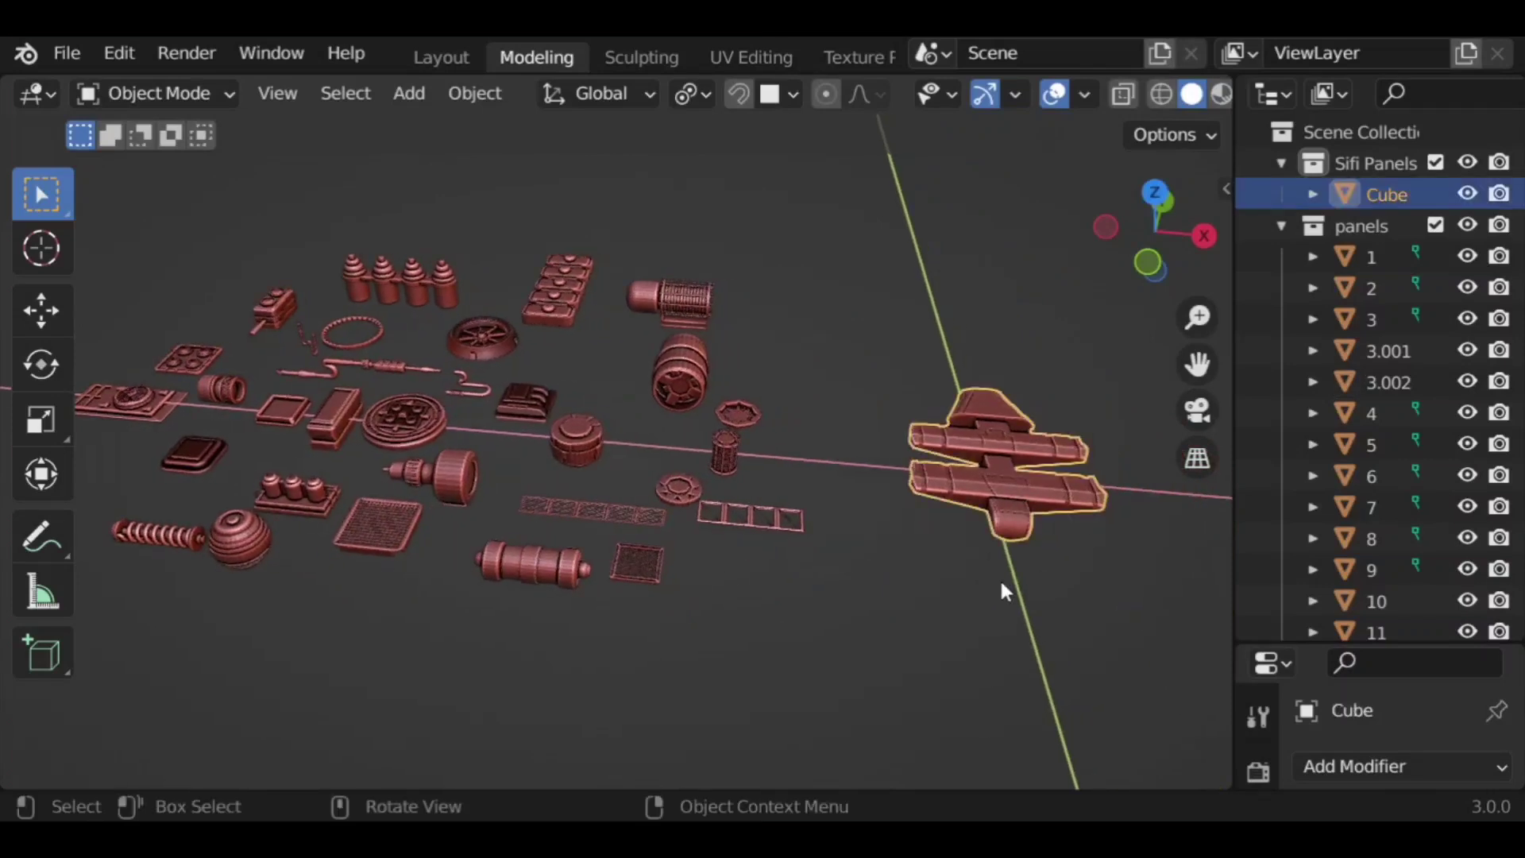
{"action": "key", "text": "KP_Decimal"}
{"action": "key", "text": "s"}
{"action": "left_click", "coordinate": [1239, 727]}
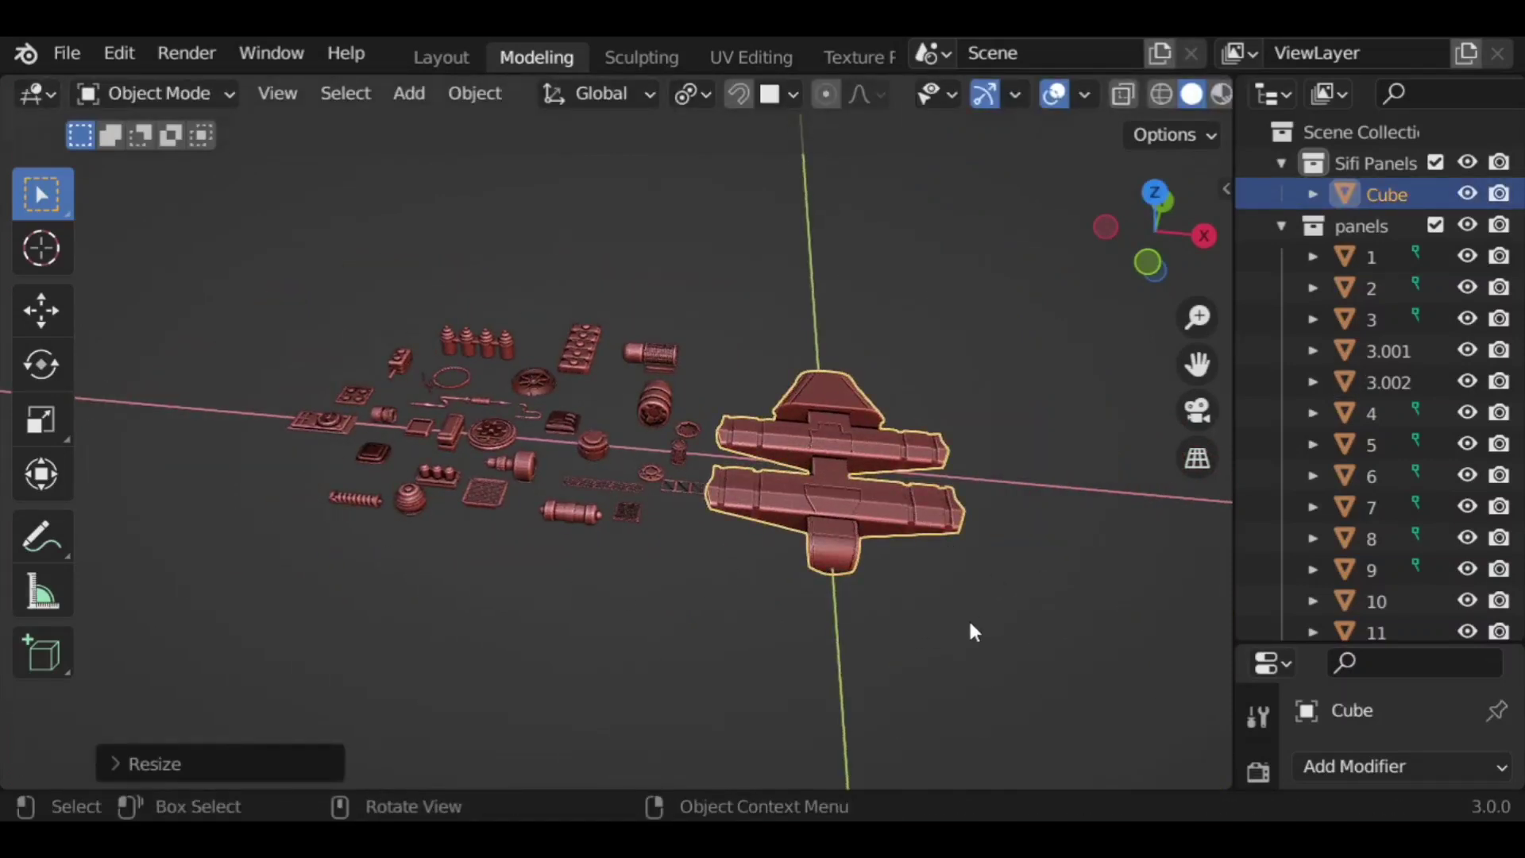
Step: Move the spaceship hull along X away from the detail parts and scale it up further
{"action": "key", "text": "g"}
{"action": "key", "text": "x"}
{"action": "left_click", "coordinate": [1052, 615]}
{"action": "scroll", "coordinate": [940, 557], "scroll_direction": "down", "scroll_amount": 3}
{"action": "key", "text": "s"}
{"action": "left_click", "coordinate": [998, 612]}
Step: Turn on snapping and place a copy of the three-canister panel on the sloped face of the hull's front wing
{"action": "middle_click_drag", "start_coordinate": [997, 612], "coordinate": [754, 556]}
{"action": "scroll", "coordinate": [496, 456], "scroll_direction": "up", "scroll_amount": 3}
{"action": "left_click", "coordinate": [1061, 534]}
{"action": "scroll", "coordinate": [1061, 537], "scroll_direction": "up", "scroll_amount": 3}
{"action": "middle_click_drag", "start_coordinate": [1047, 548], "coordinate": [801, 651], "text": "shift"}
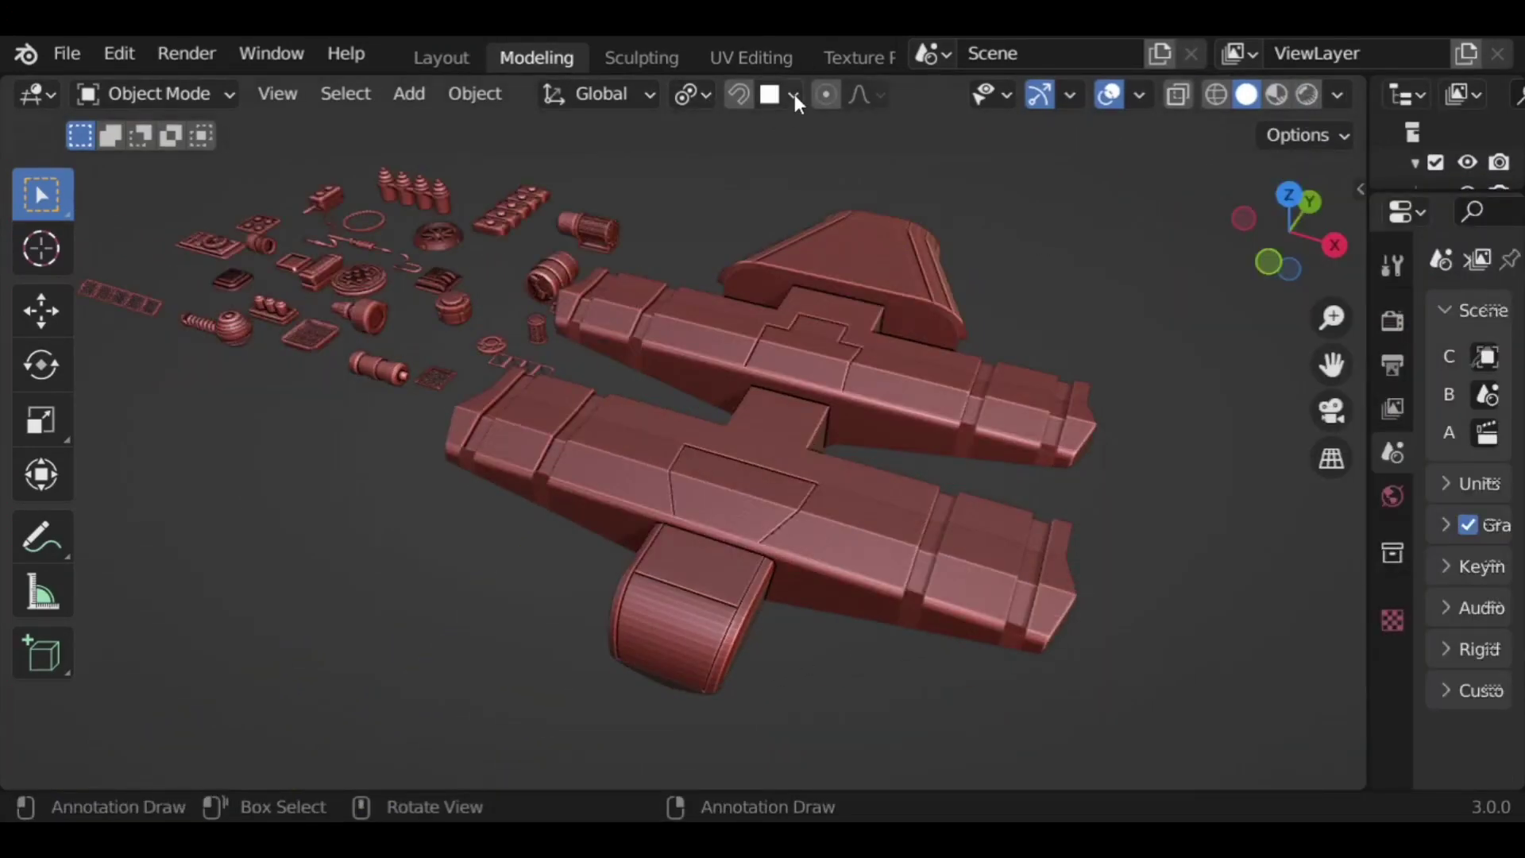
{"action": "left_click", "coordinate": [794, 95]}
{"action": "left_click", "coordinate": [271, 309]}
{"action": "key", "text": "g"}
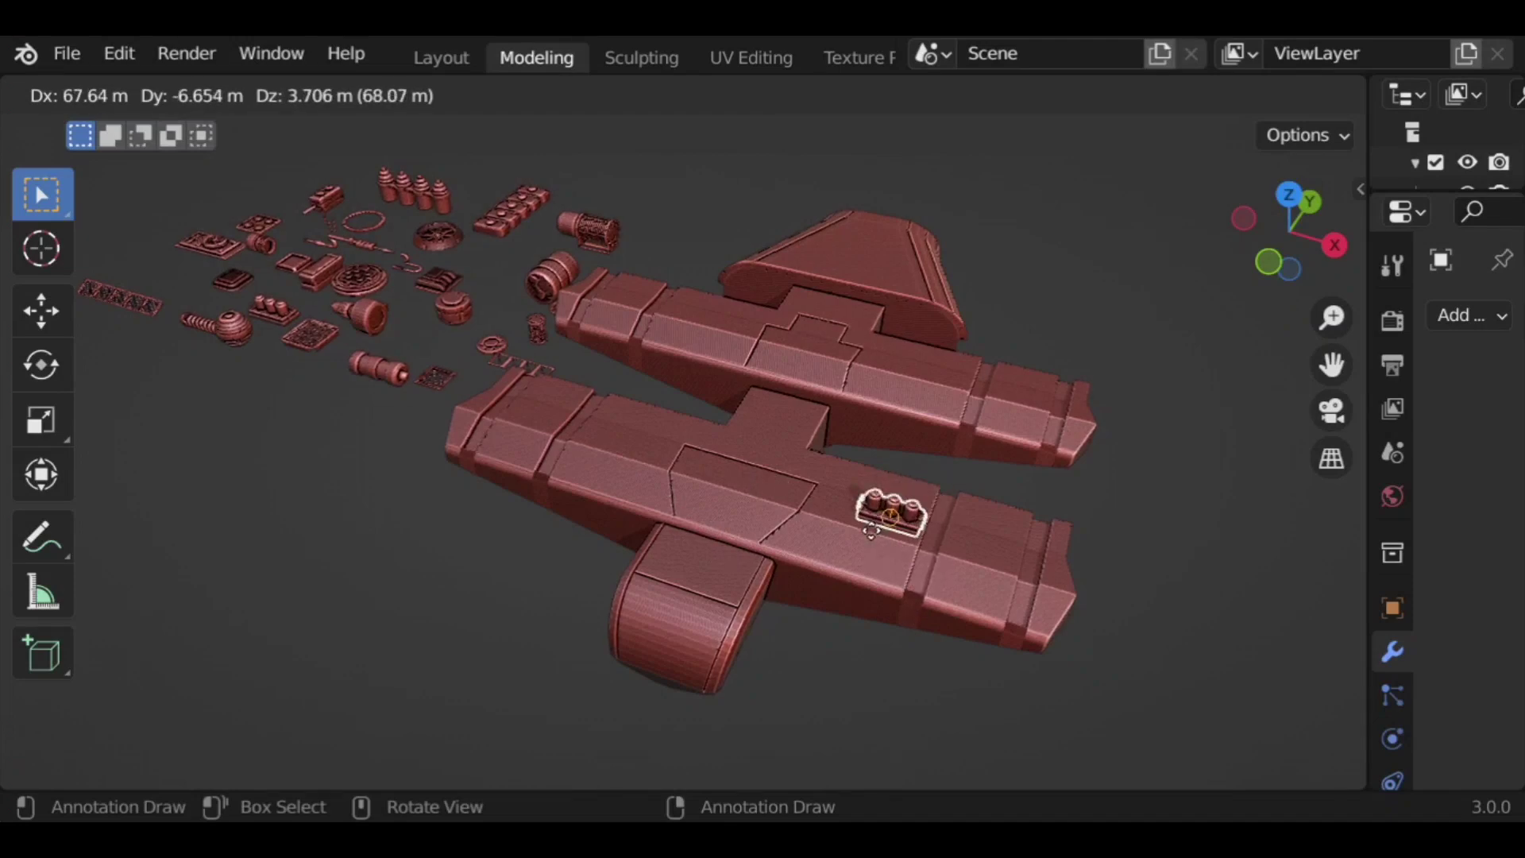
{"action": "left_click", "coordinate": [874, 560]}
Step: Duplicate the five-block button strip, rotate the copy and place it near the centre of the front wing
{"action": "middle_click_drag", "start_coordinate": [946, 560], "coordinate": [889, 504]}
{"action": "scroll", "coordinate": [762, 413], "scroll_direction": "up", "scroll_amount": 3}
{"action": "scroll", "coordinate": [742, 430], "scroll_direction": "up", "scroll_amount": 2}
{"action": "middle_click_drag", "start_coordinate": [741, 430], "coordinate": [845, 465]}
{"action": "scroll", "coordinate": [846, 466], "scroll_direction": "down", "scroll_amount": 4}
{"action": "middle_click_drag", "start_coordinate": [576, 383], "coordinate": [794, 412]}
{"action": "key", "text": "shift+d"}
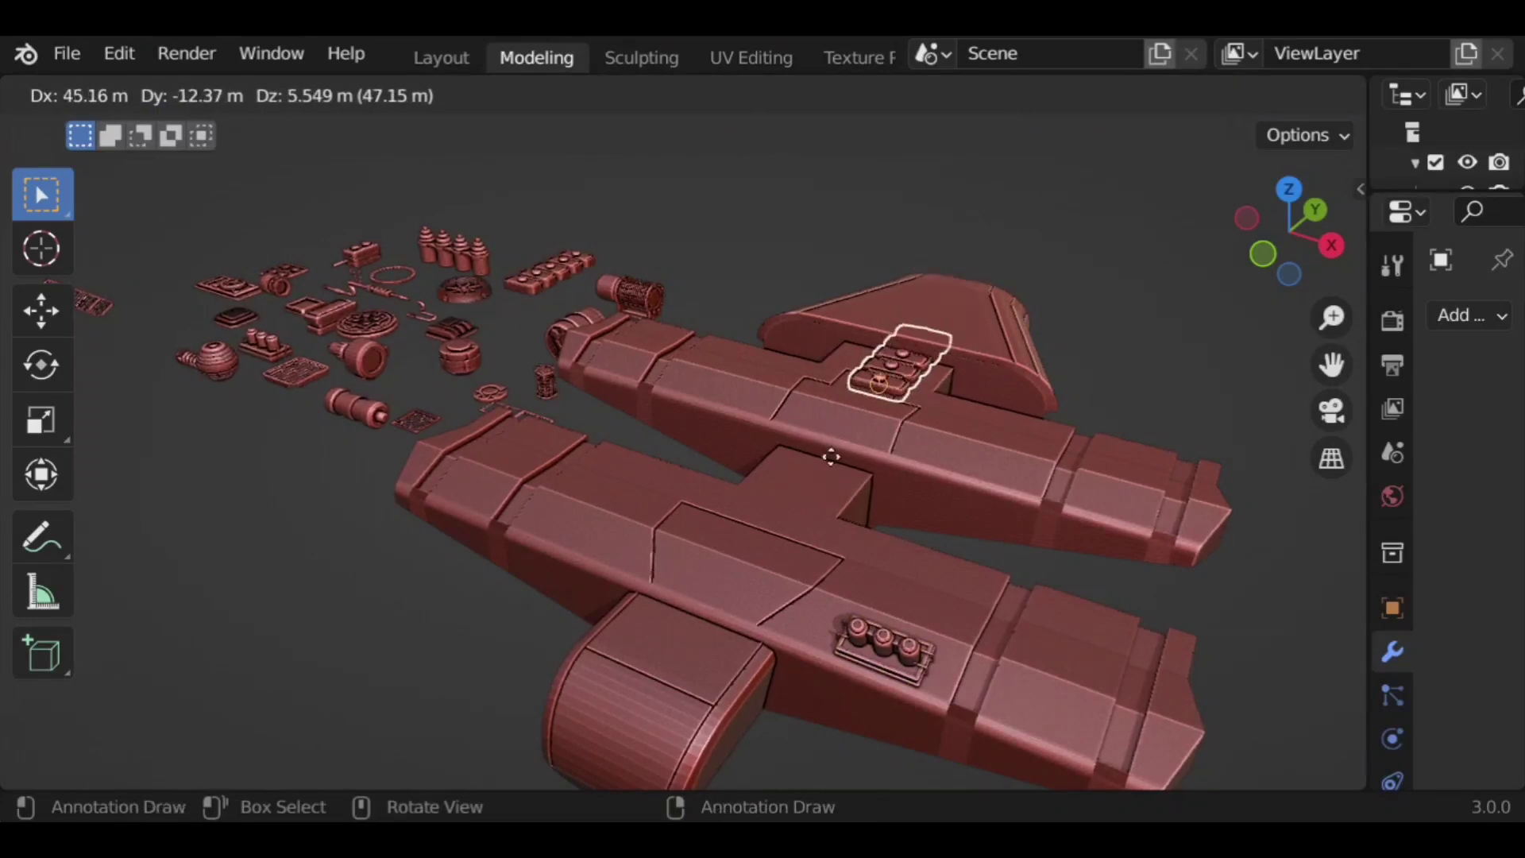
{"action": "key", "text": "r"}
{"action": "left_click", "coordinate": [761, 521]}
{"action": "key", "text": "g"}
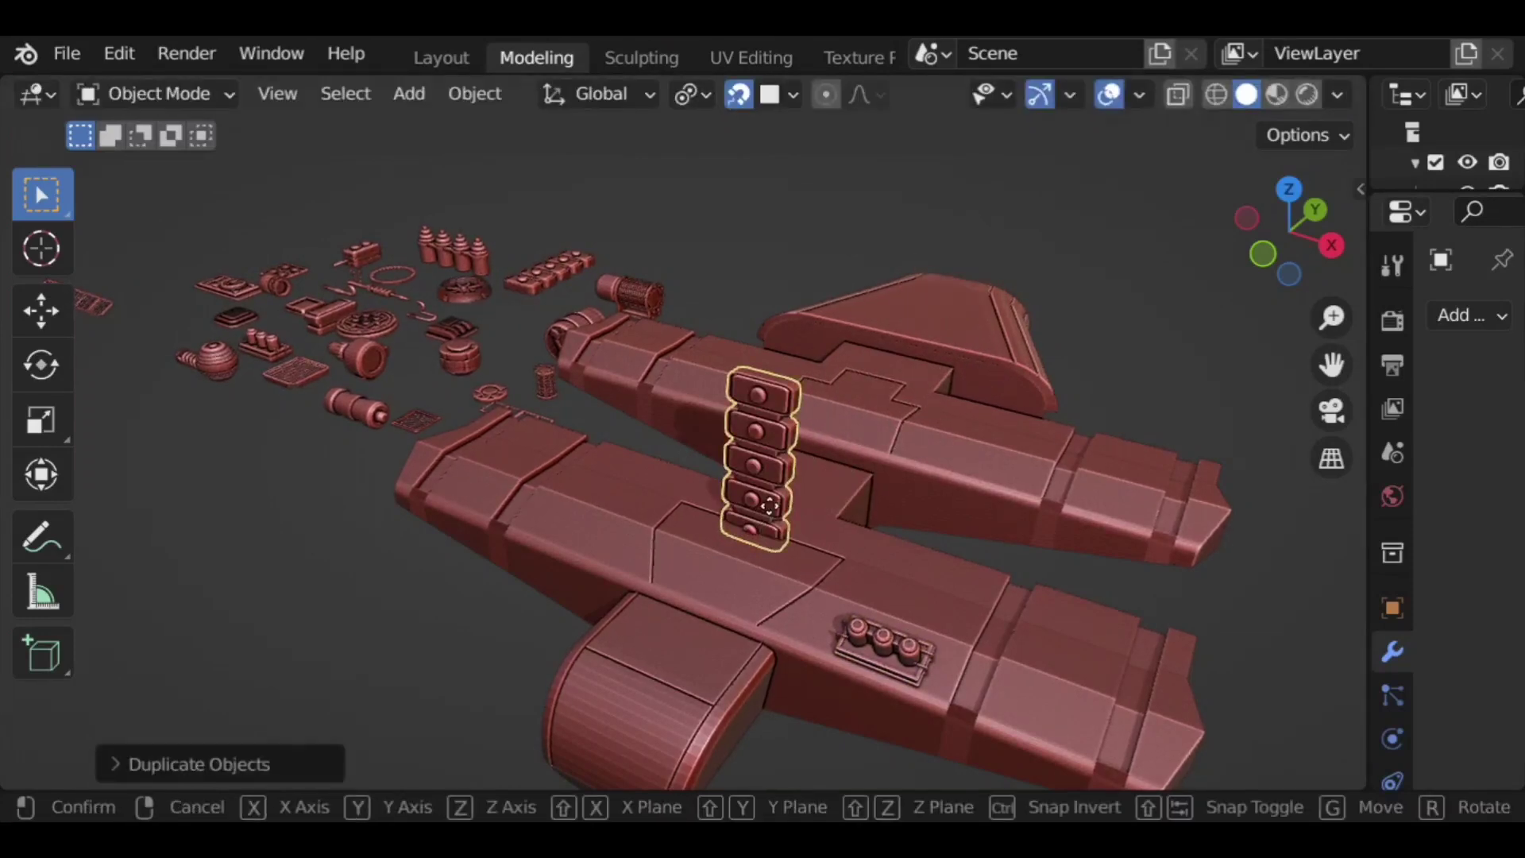
{"action": "left_click", "coordinate": [775, 502]}
Step: Resize the button strip copy and position it flat on the connecting block between the two wings
{"action": "key", "text": "s"}
{"action": "left_click", "coordinate": [907, 518]}
{"action": "key", "text": "g"}
{"action": "key", "text": "y"}
{"action": "left_click", "coordinate": [888, 558]}
{"action": "scroll", "coordinate": [894, 548], "scroll_direction": "up", "scroll_amount": 3}
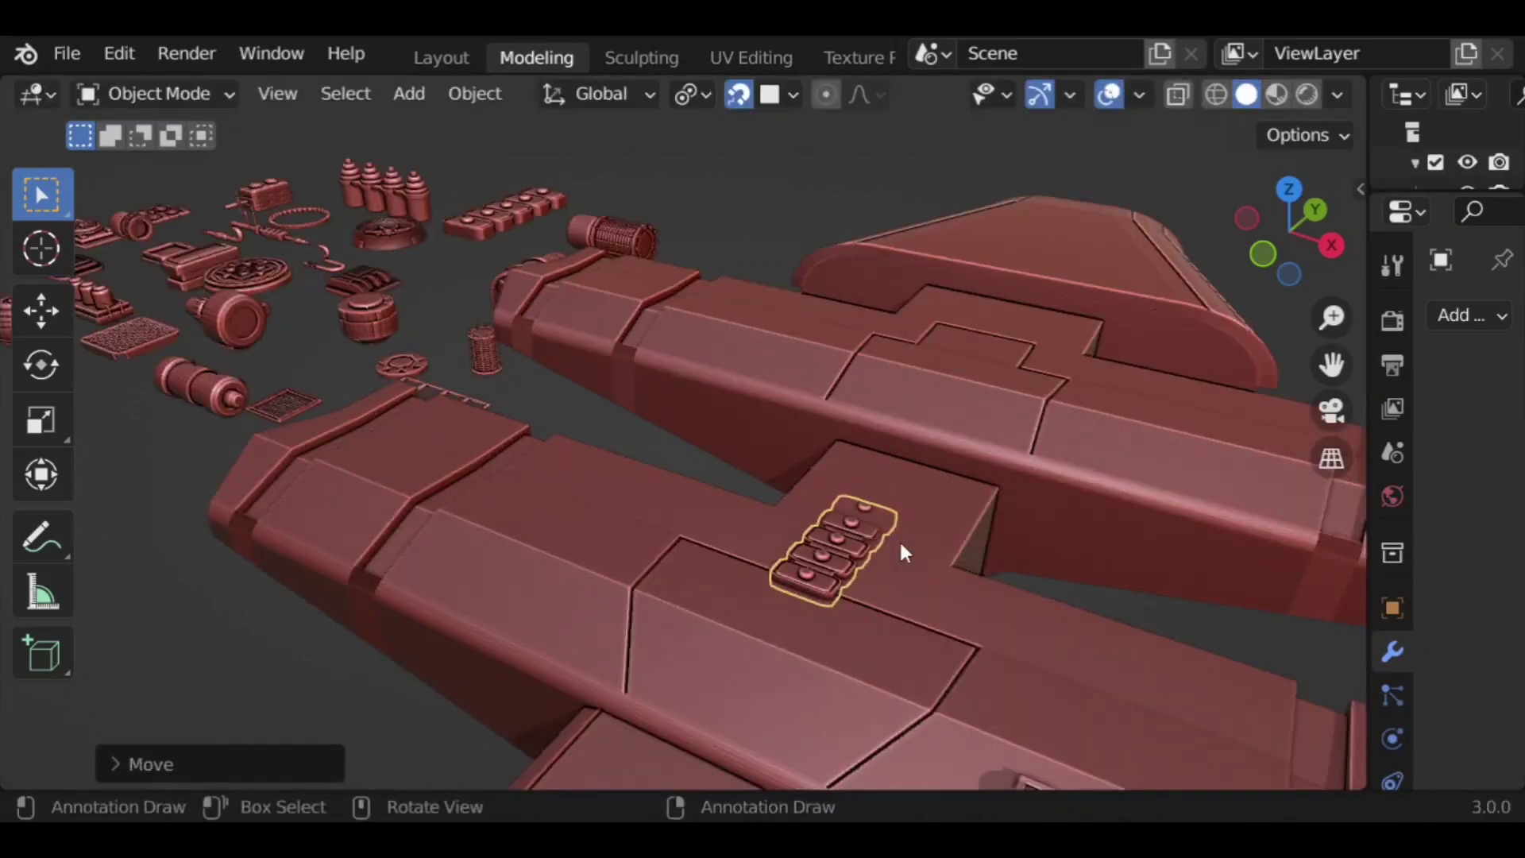
{"action": "middle_click_drag", "start_coordinate": [930, 582], "coordinate": [725, 596], "text": "shift"}
{"action": "key", "text": "g"}
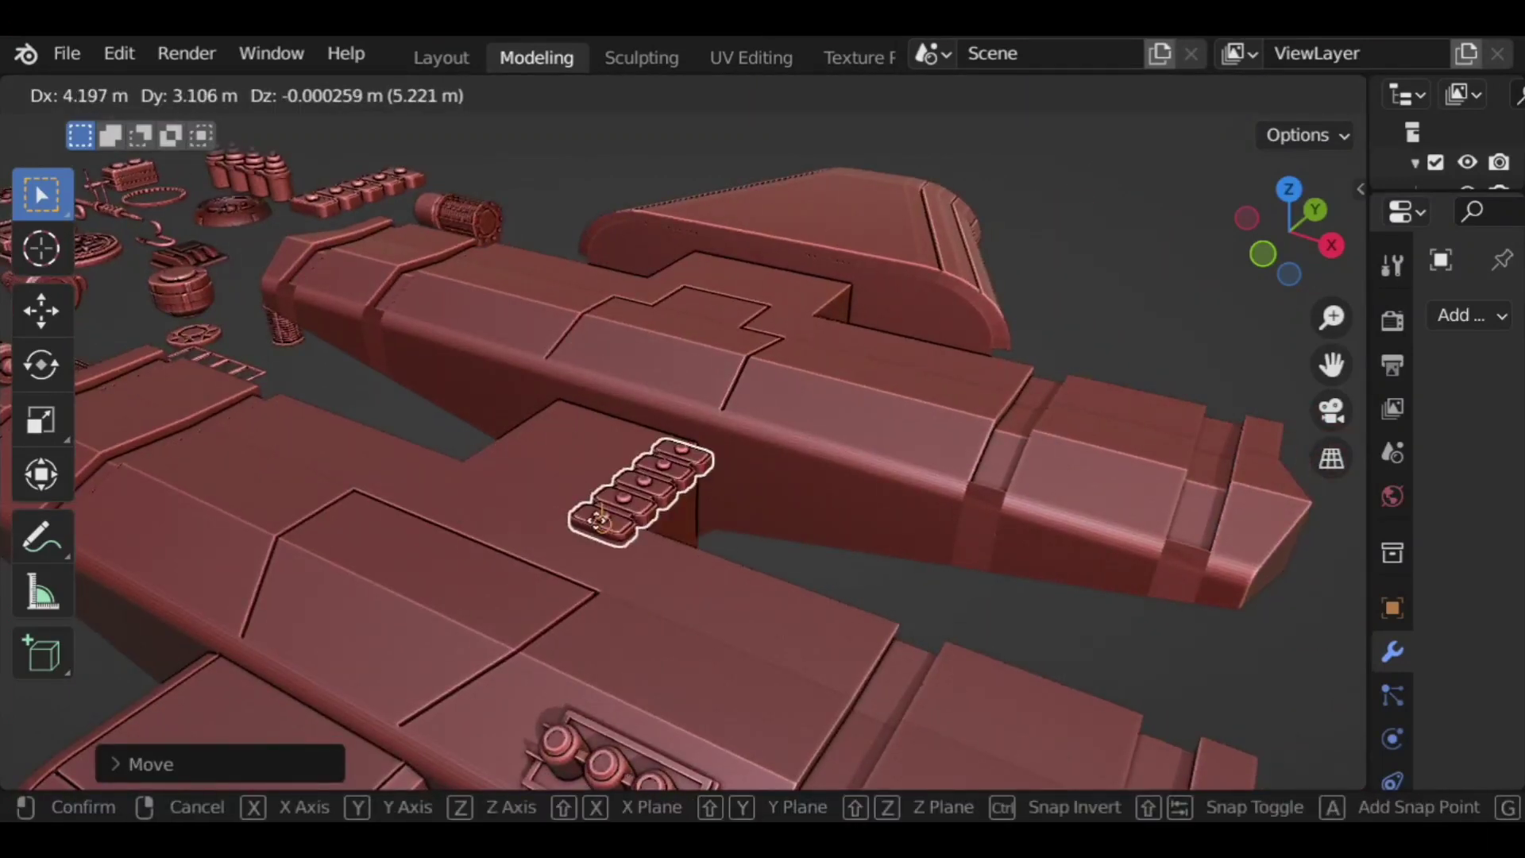
{"action": "left_click", "coordinate": [559, 507]}
Step: Duplicate the button strip along X so two strips sit side by side on the connecting block
{"action": "middle_click_drag", "start_coordinate": [560, 507], "coordinate": [813, 541]}
{"action": "key", "text": "shift+d"}
{"action": "key", "text": "x"}
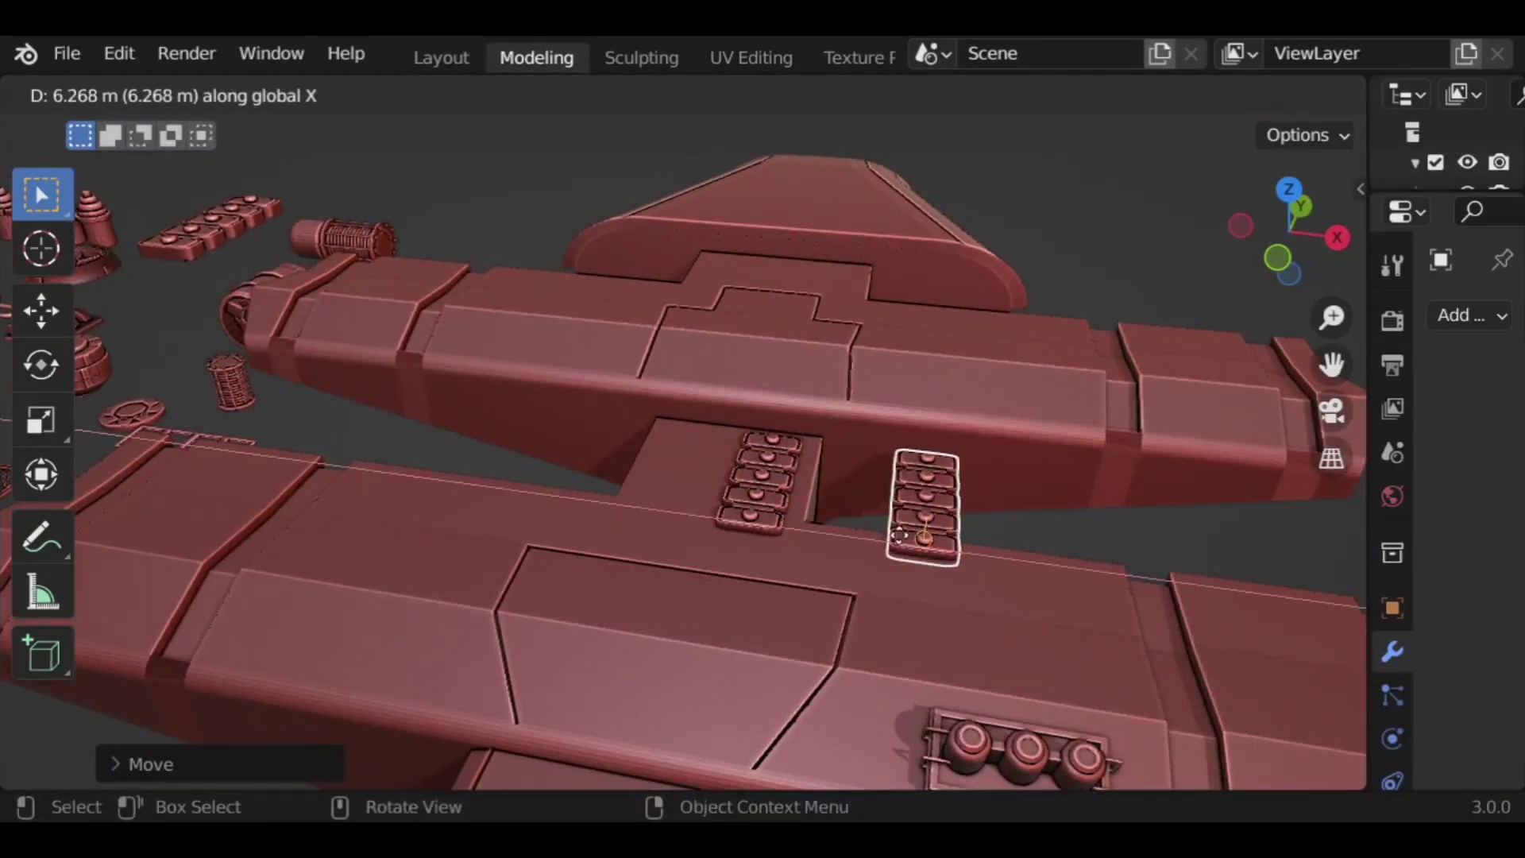
{"action": "left_click", "coordinate": [883, 579]}
{"action": "scroll", "coordinate": [884, 578], "scroll_direction": "down", "scroll_amount": 2}
{"action": "middle_click_drag", "start_coordinate": [882, 570], "coordinate": [825, 530]}
{"action": "left_click", "coordinate": [953, 550]}
Step: Duplicate the round spoked vent and scale the copy down to about 0.6
{"action": "middle_click_drag", "start_coordinate": [610, 470], "coordinate": [826, 568], "text": "shift"}
{"action": "left_click", "coordinate": [387, 318]}
{"action": "key", "text": "g"}
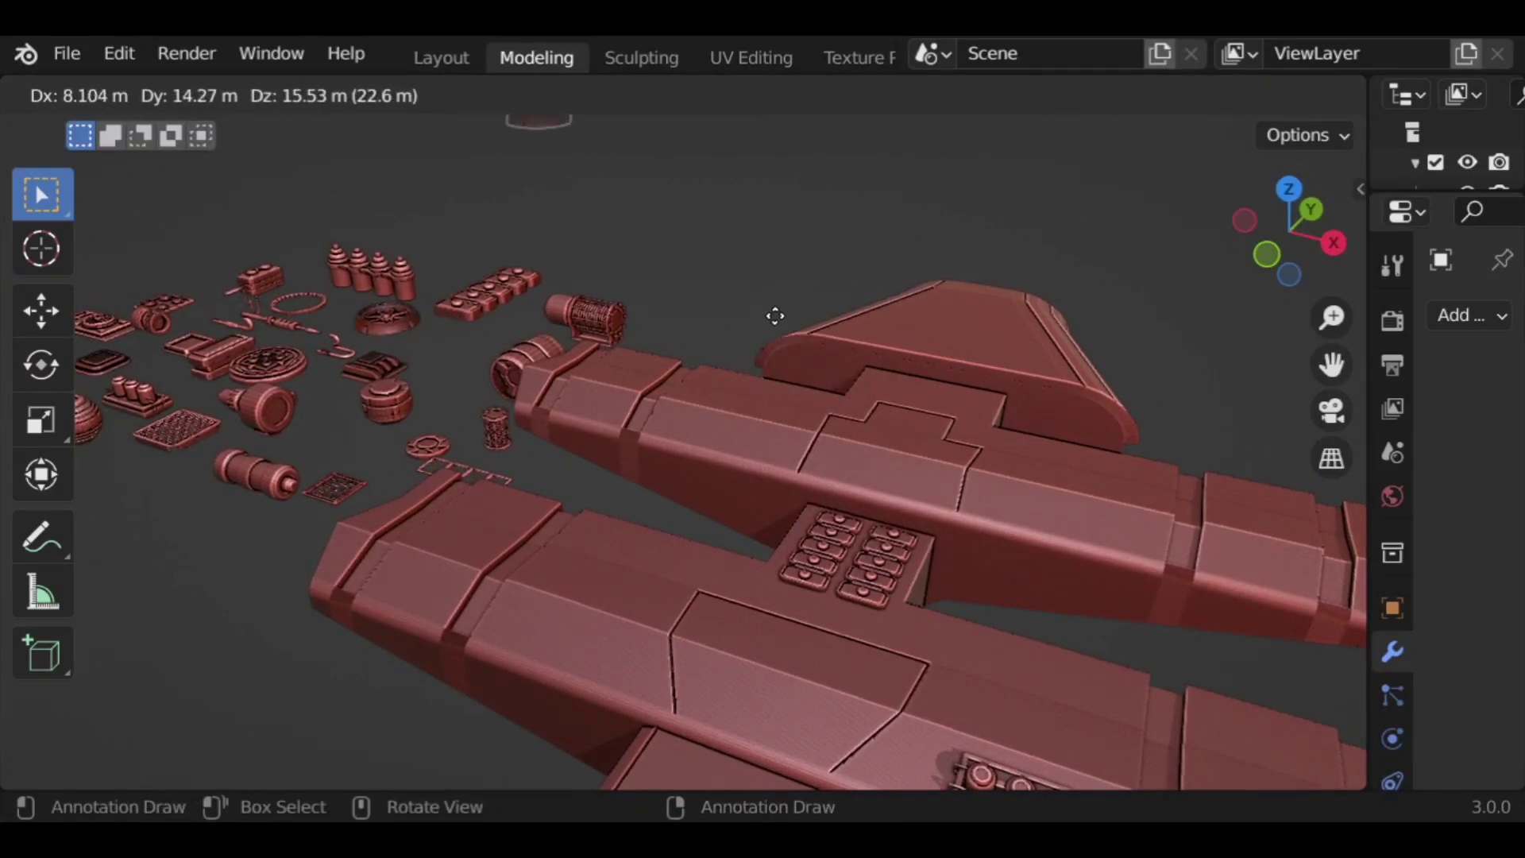
{"action": "left_click", "coordinate": [919, 432]}
{"action": "key", "text": "KP_Decimal"}
{"action": "key", "text": "g"}
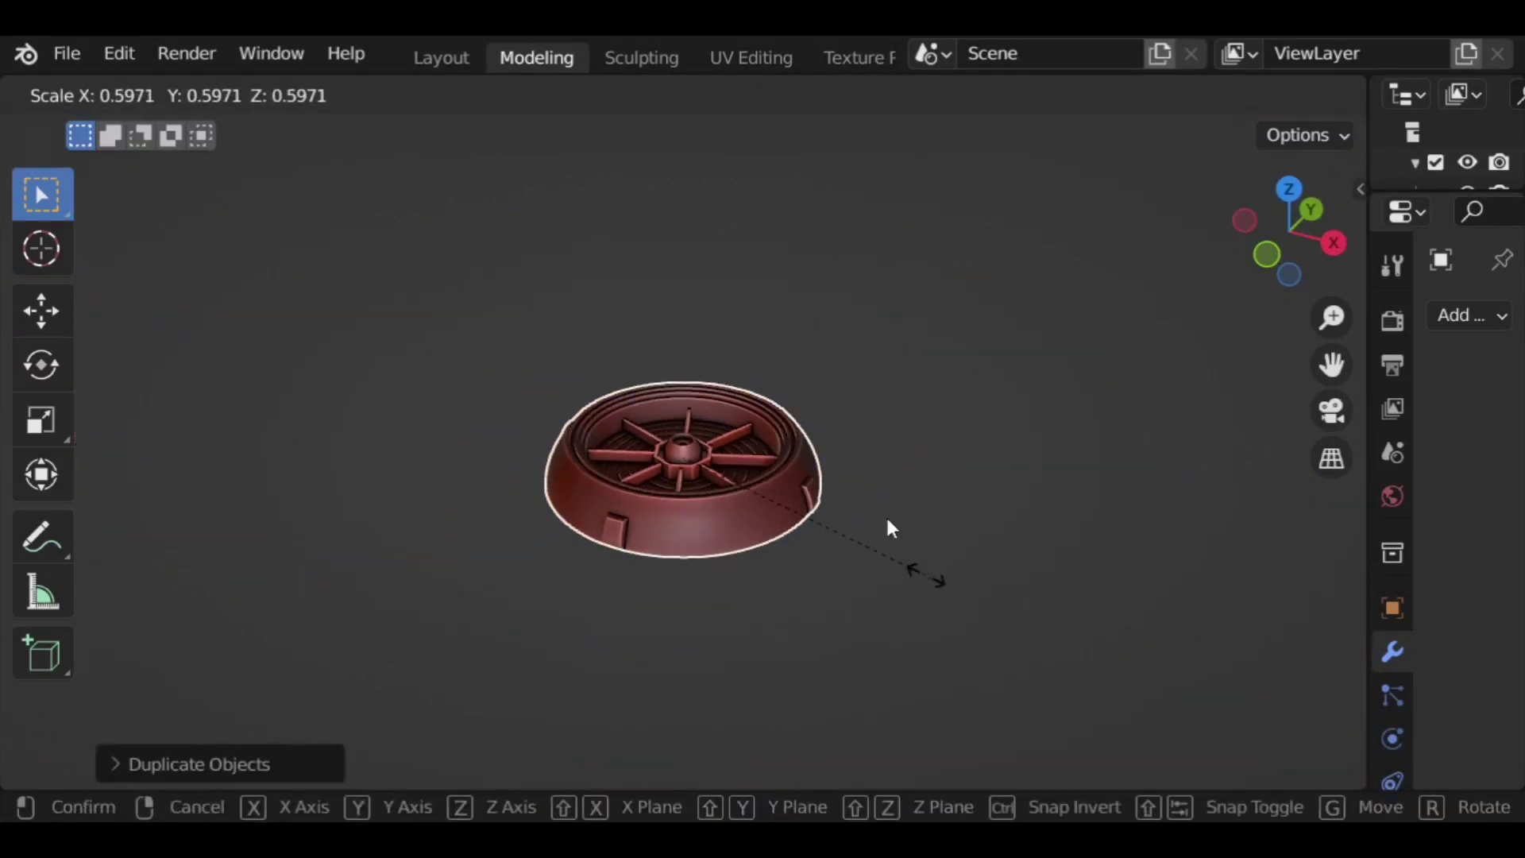
{"action": "left_click", "coordinate": [912, 563]}
Step: Place the small spoked vent on the connecting block between the rear wing and the tail section
{"action": "scroll", "coordinate": [769, 464], "scroll_direction": "down", "scroll_amount": 6}
{"action": "key", "text": "g"}
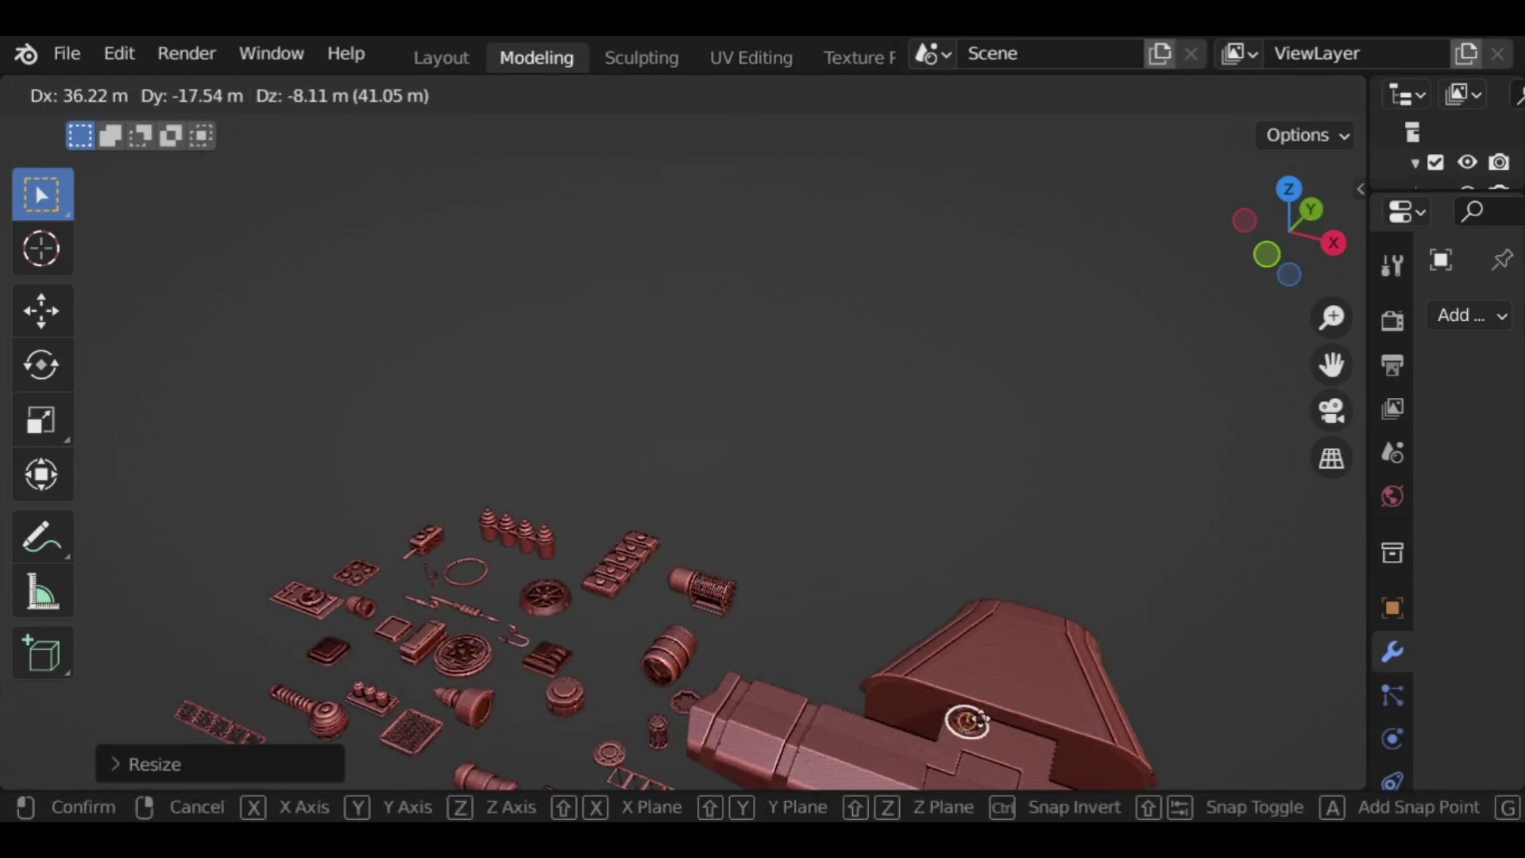
{"action": "left_click", "coordinate": [970, 731]}
{"action": "key", "text": "KP_Decimal"}
{"action": "scroll", "coordinate": [910, 586], "scroll_direction": "down", "scroll_amount": 8}
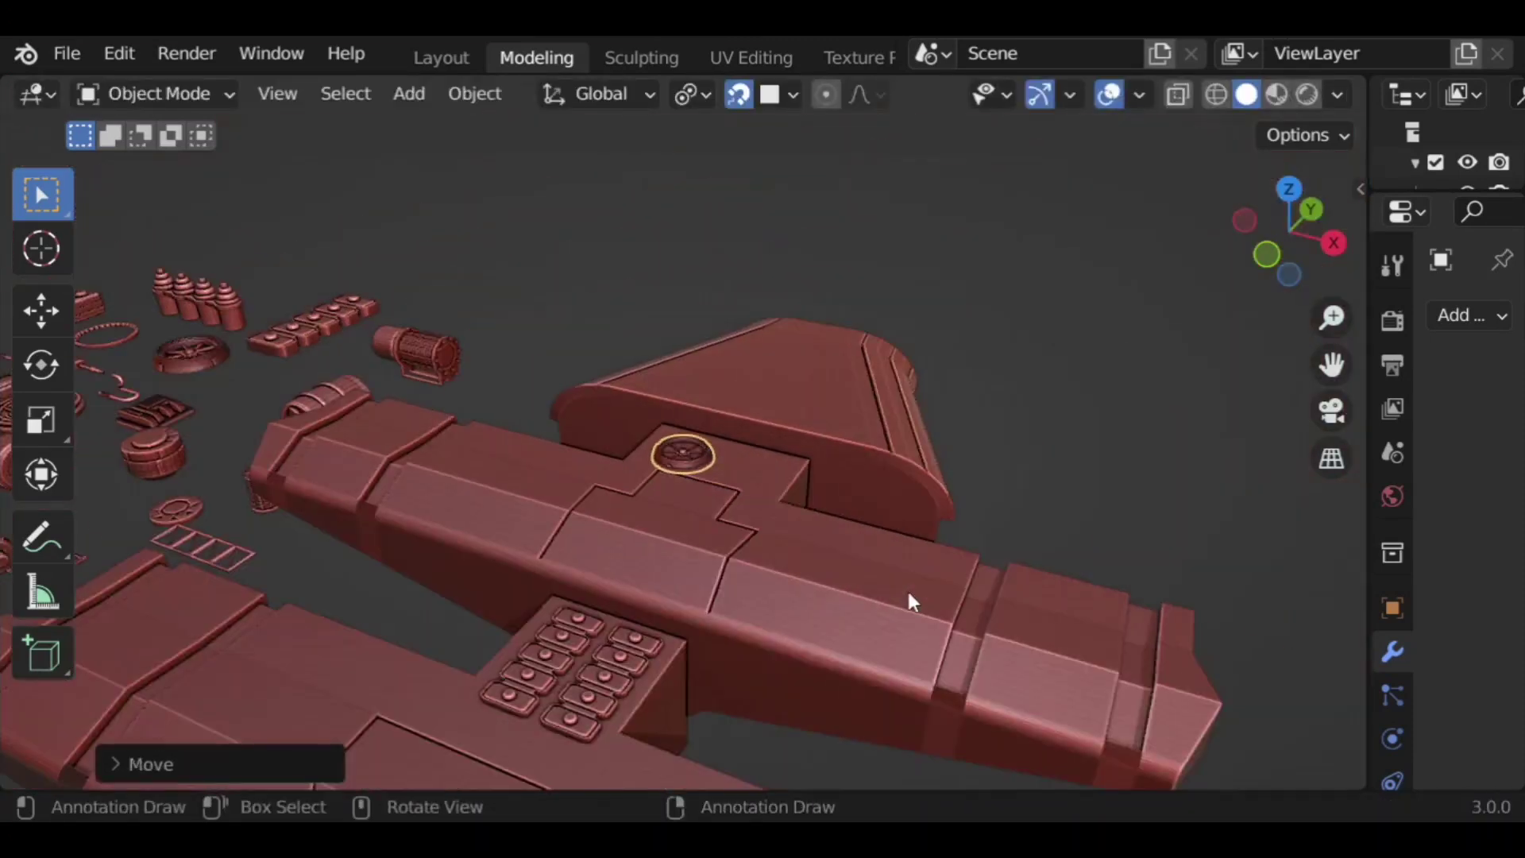
Step: Duplicate the spoked vent along X onto the other half of the block in front of the tail section
{"action": "scroll", "coordinate": [906, 591], "scroll_direction": "up", "scroll_amount": 4}
{"action": "middle_click_drag", "start_coordinate": [866, 556], "coordinate": [980, 603]}
{"action": "key", "text": "shift+d"}
{"action": "key", "text": "x"}
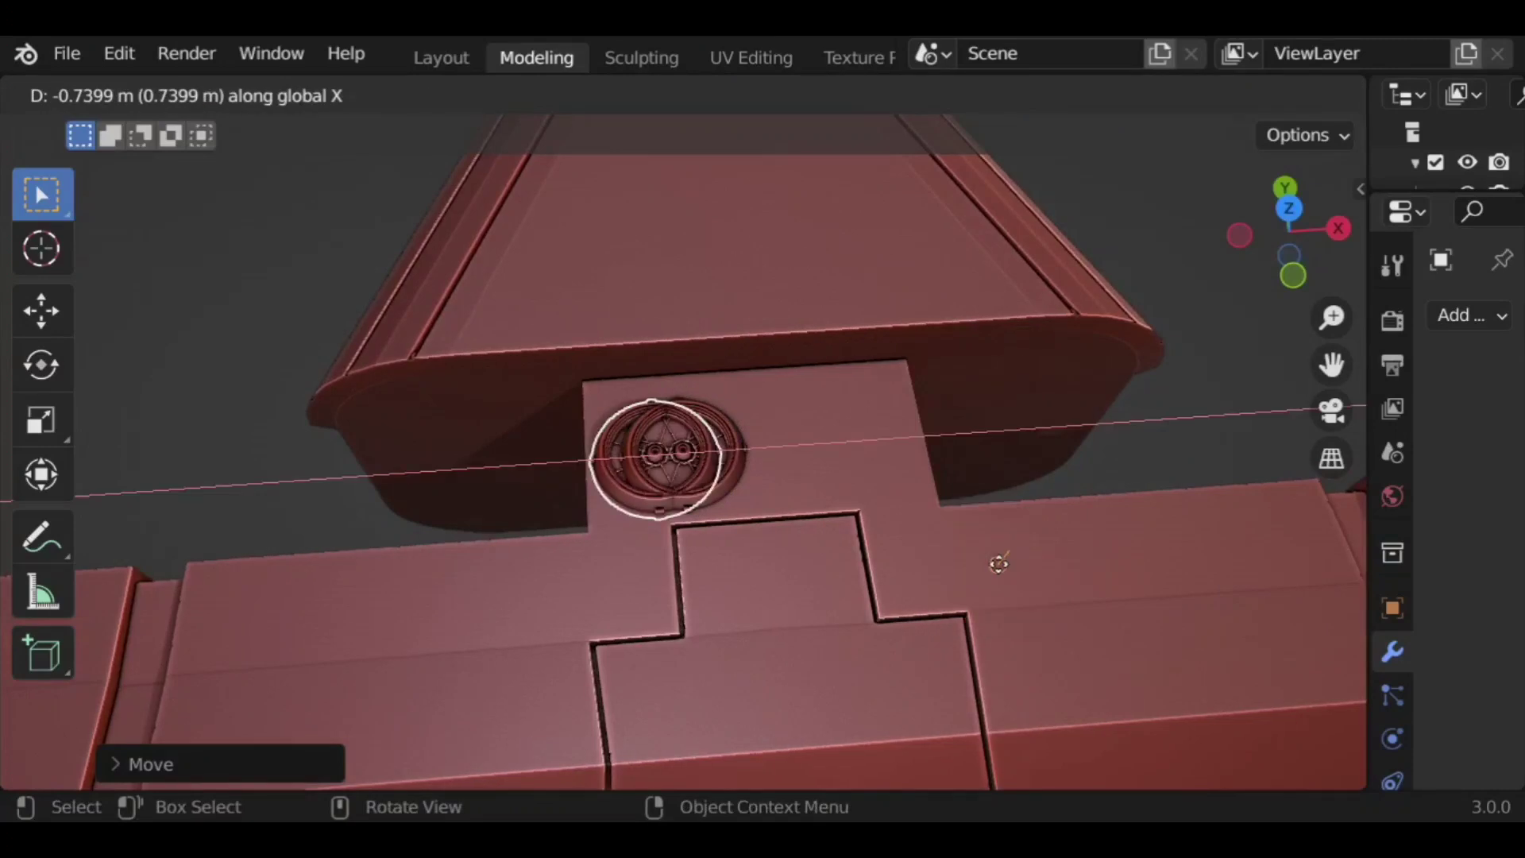
{"action": "left_click", "coordinate": [1022, 538]}
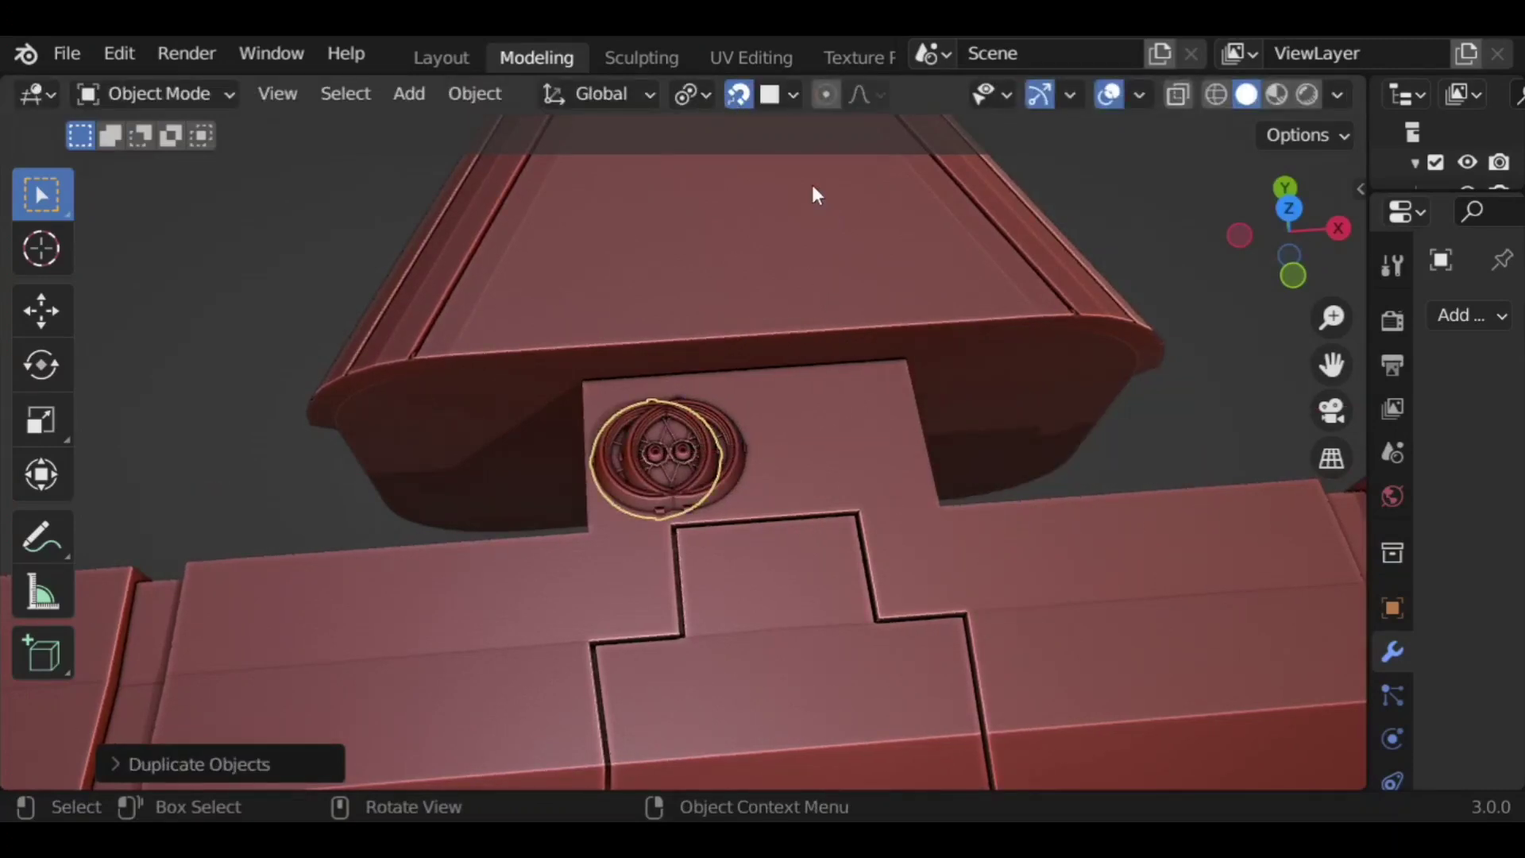
{"action": "key", "text": "g"}
{"action": "key", "text": "x"}
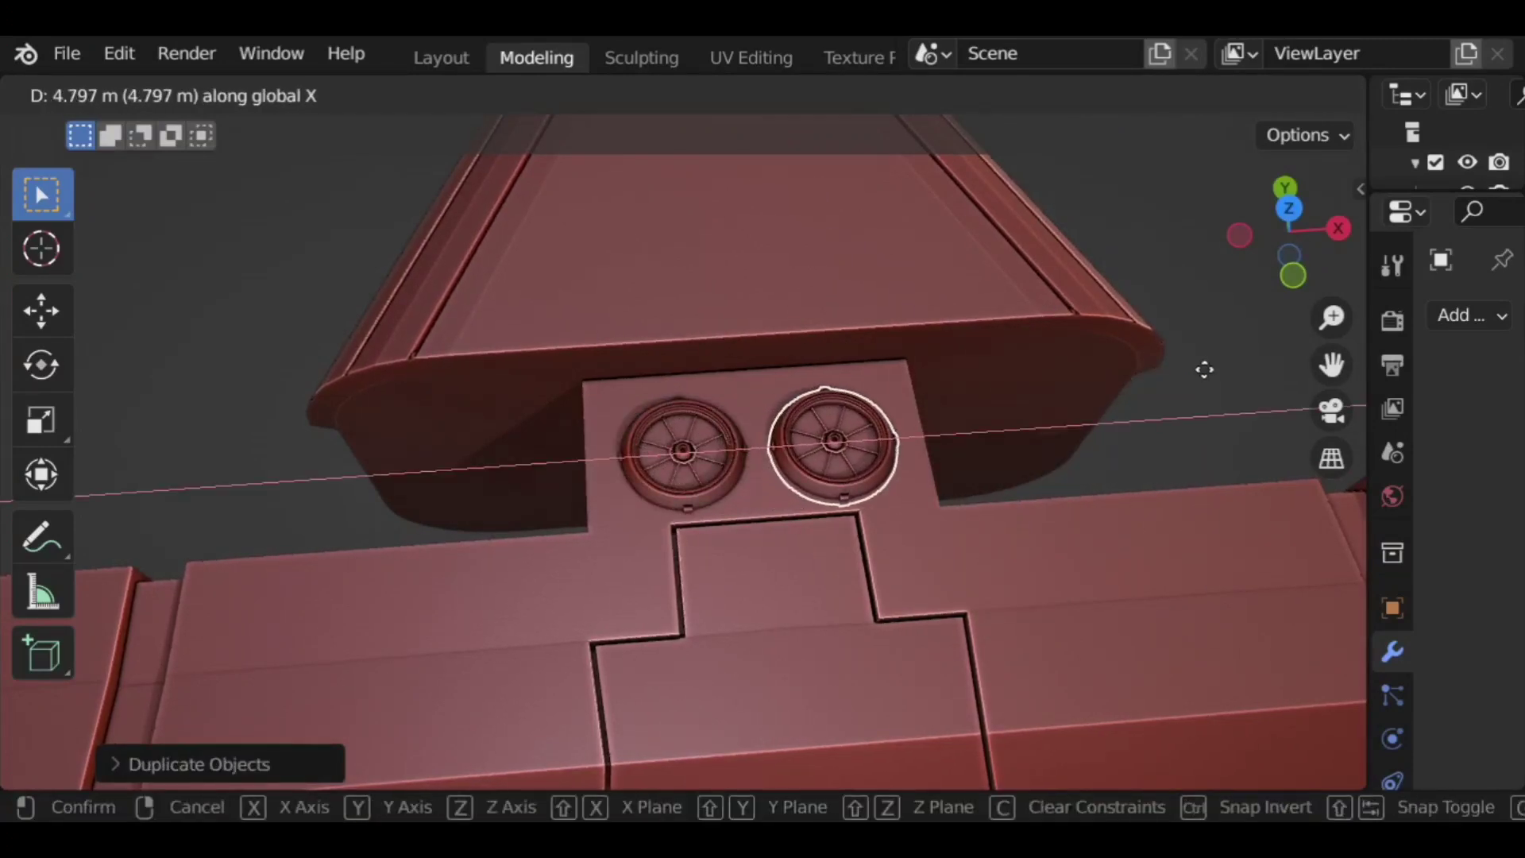
{"action": "left_click", "coordinate": [1202, 368]}
Step: Place a copy of the five-square grille panel on the positive-X half of the rear wing's sloped face
{"action": "scroll", "coordinate": [1004, 464], "scroll_direction": "down", "scroll_amount": 3}
{"action": "scroll", "coordinate": [1002, 459], "scroll_direction": "down", "scroll_amount": 3}
{"action": "middle_click_drag", "start_coordinate": [943, 466], "coordinate": [323, 589]}
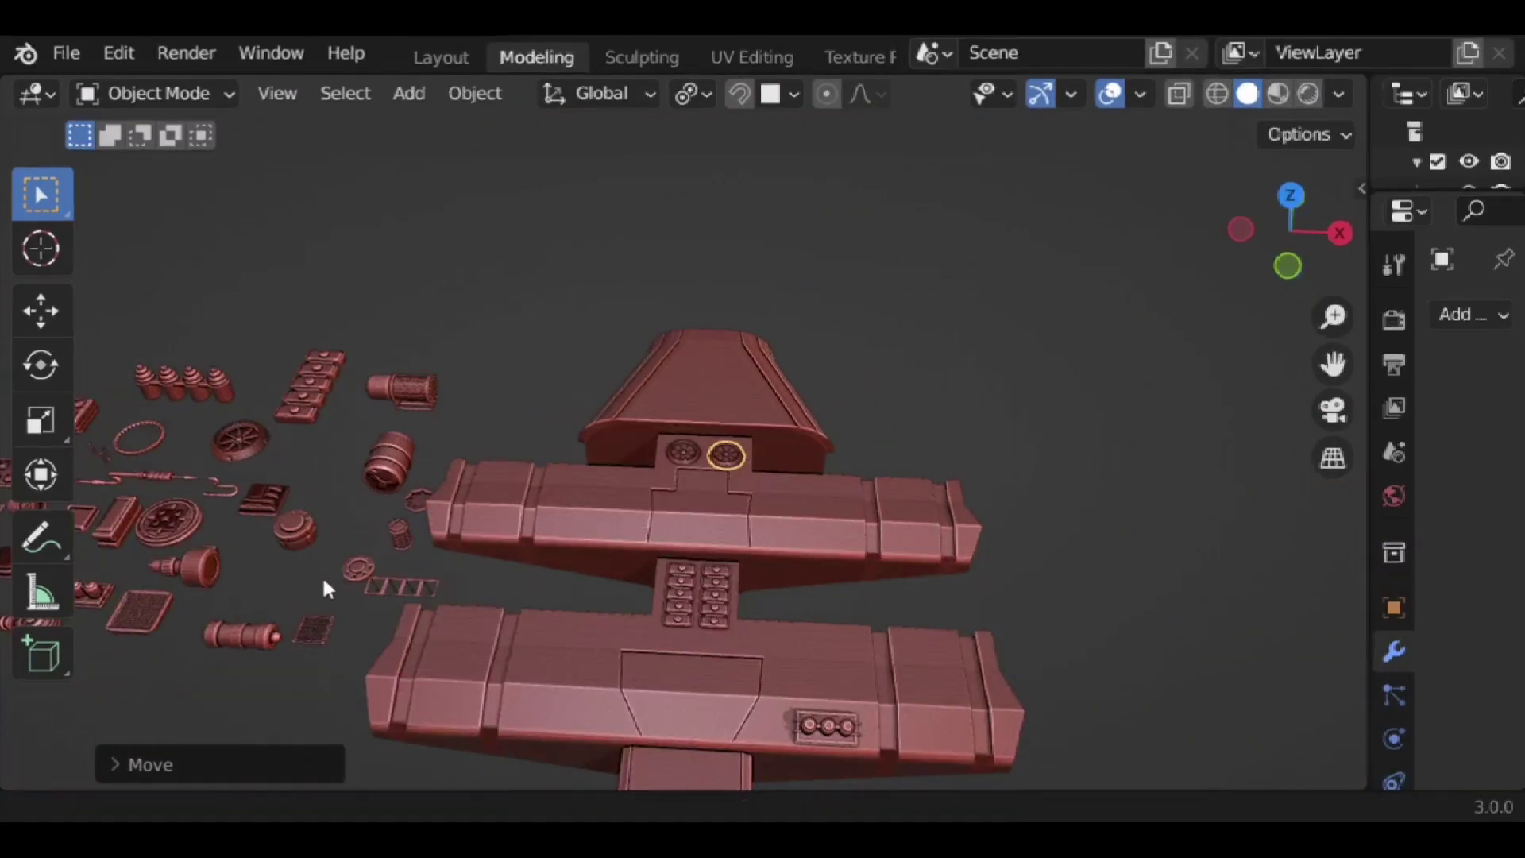
{"action": "key", "text": "shift+d"}
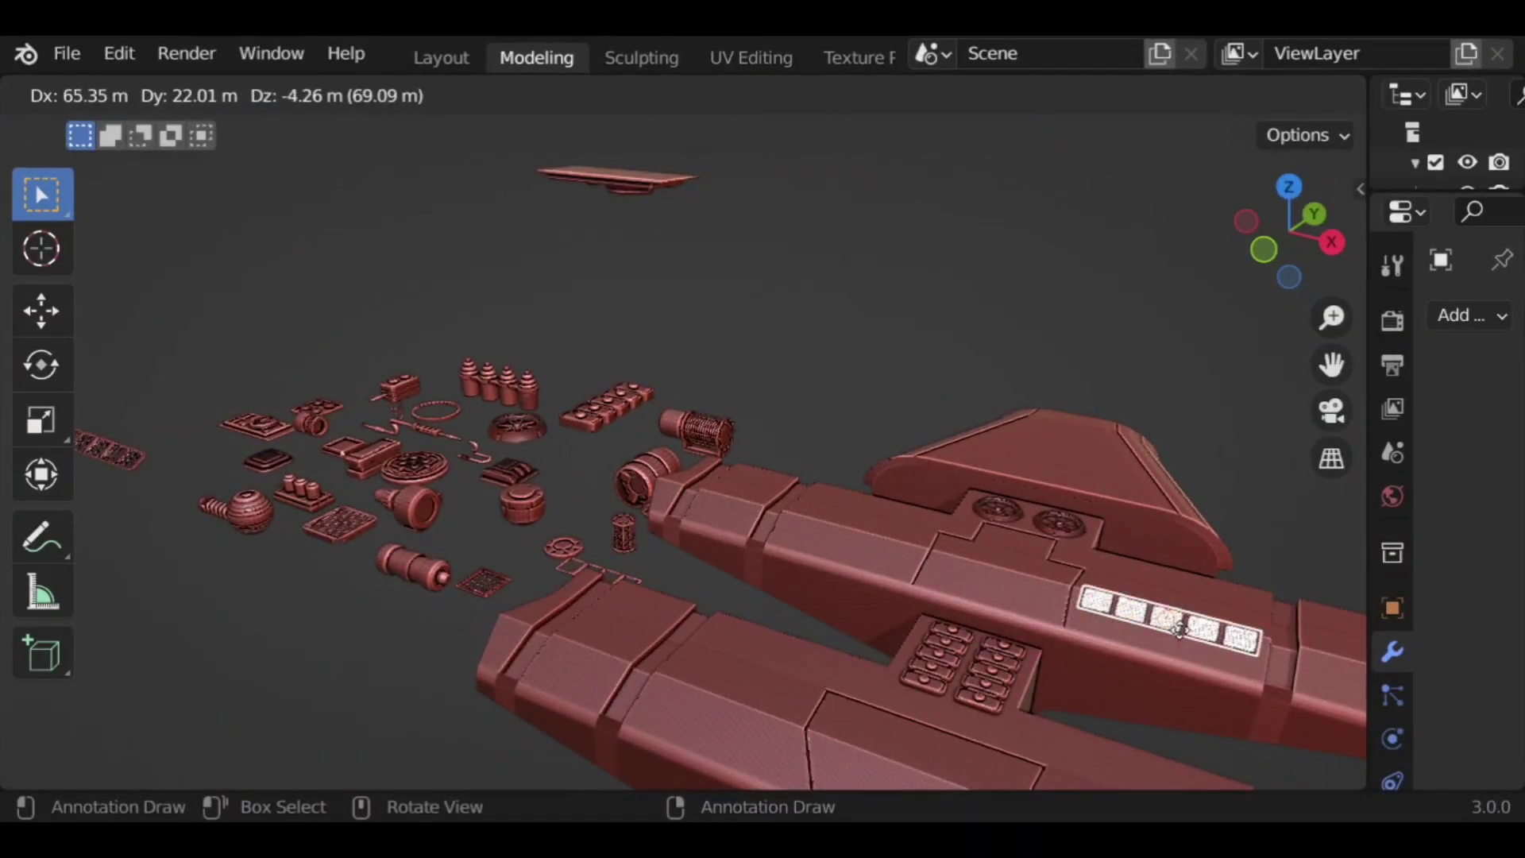
{"action": "left_click", "coordinate": [1165, 635]}
{"action": "middle_click_drag", "start_coordinate": [1120, 698], "coordinate": [1058, 699]}
Step: Scale the grille panel slightly, uniformly and along Y, to fit the rear wing's face
{"action": "key", "text": "s"}
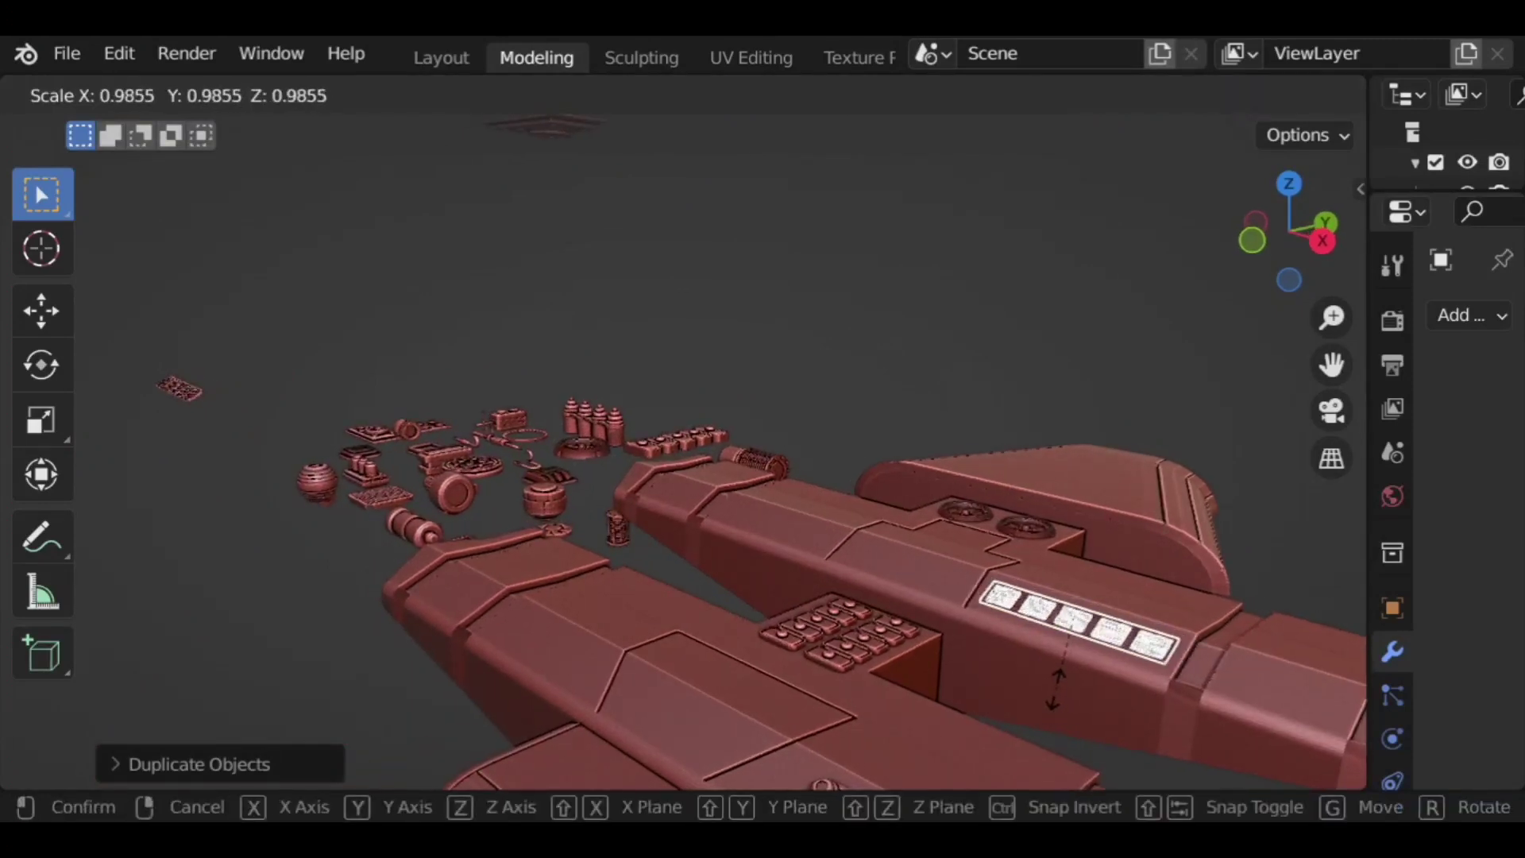
{"action": "left_click", "coordinate": [1054, 692]}
{"action": "key", "text": "s"}
{"action": "key", "text": "y"}
{"action": "left_click", "coordinate": [1068, 710]}
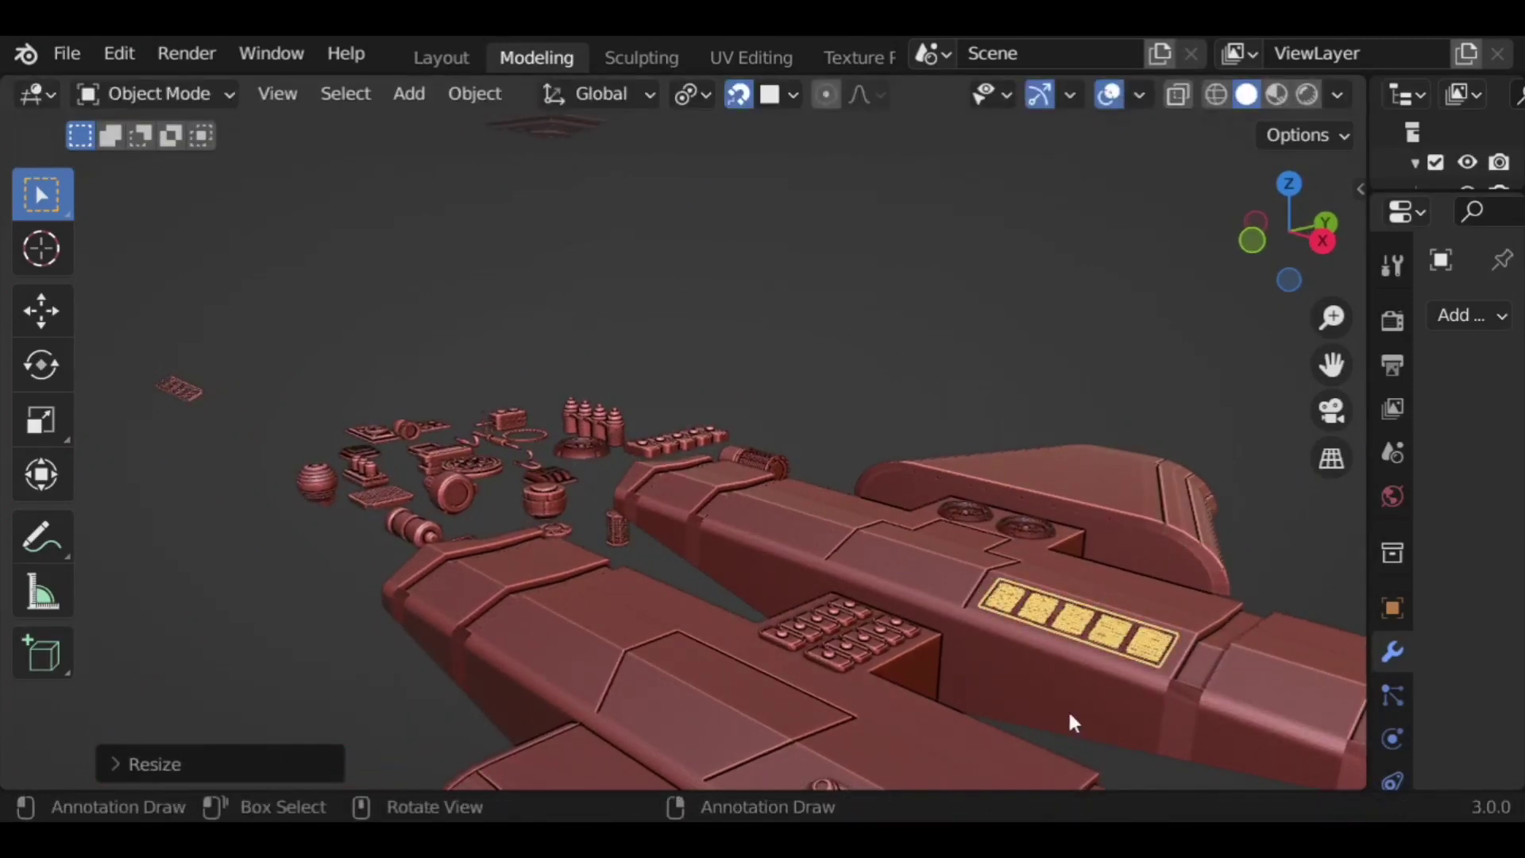
Step: Turn off snapping and duplicate the grille panel along X onto the opposite half of the rear wing
{"action": "left_click", "coordinate": [738, 97]}
{"action": "key", "text": "shift+d"}
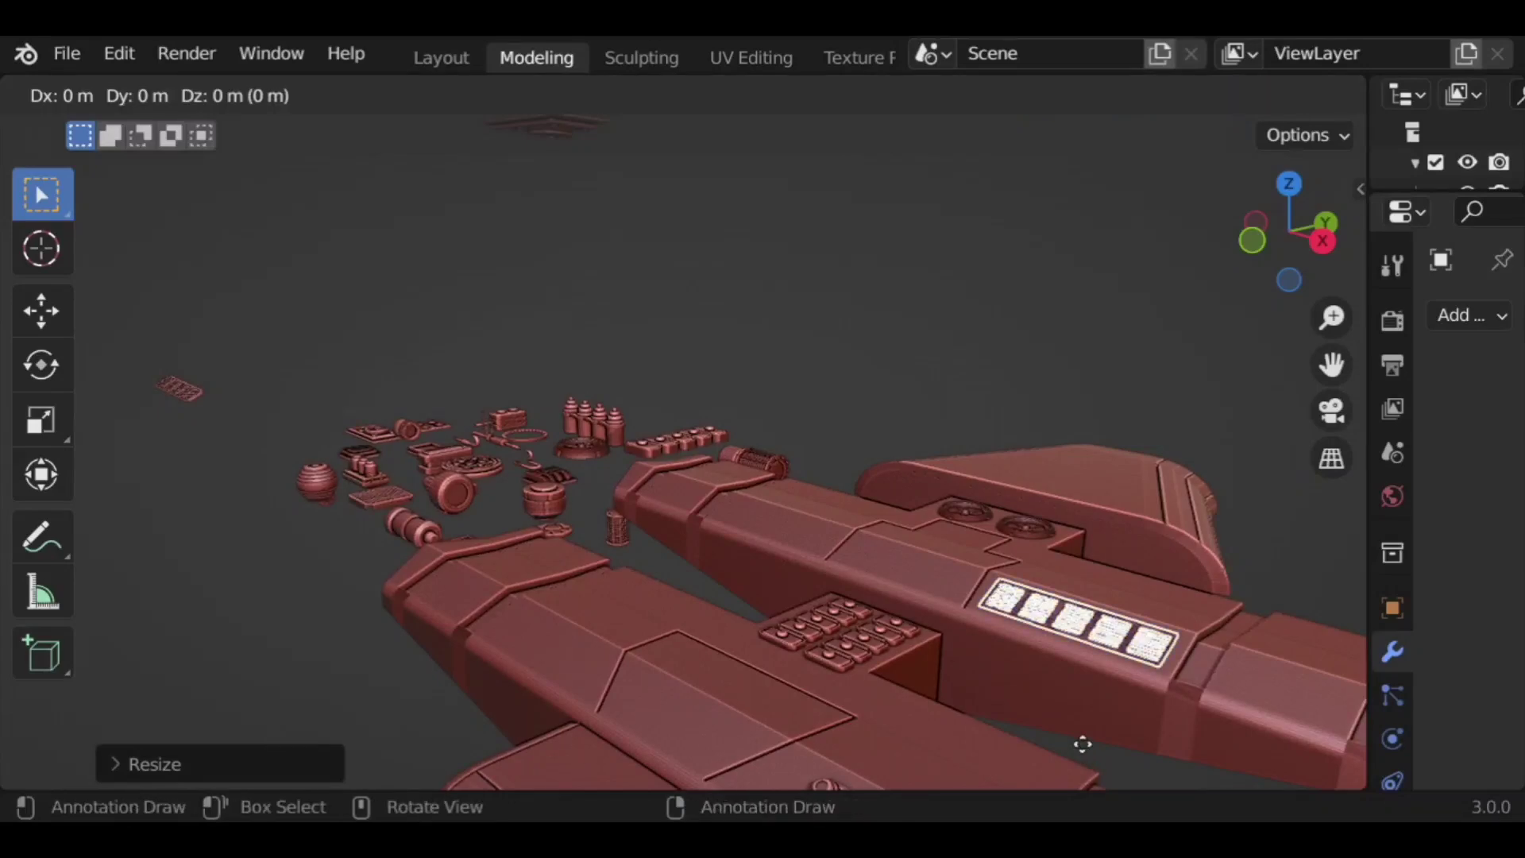
{"action": "key", "text": "x"}
{"action": "left_click", "coordinate": [794, 617]}
Step: Rotate the nozzle-shaped thruster part 90 degrees about the Z axis
{"action": "middle_click_drag", "start_coordinate": [794, 616], "coordinate": [1207, 477]}
{"action": "middle_click_drag", "start_coordinate": [629, 571], "coordinate": [369, 526]}
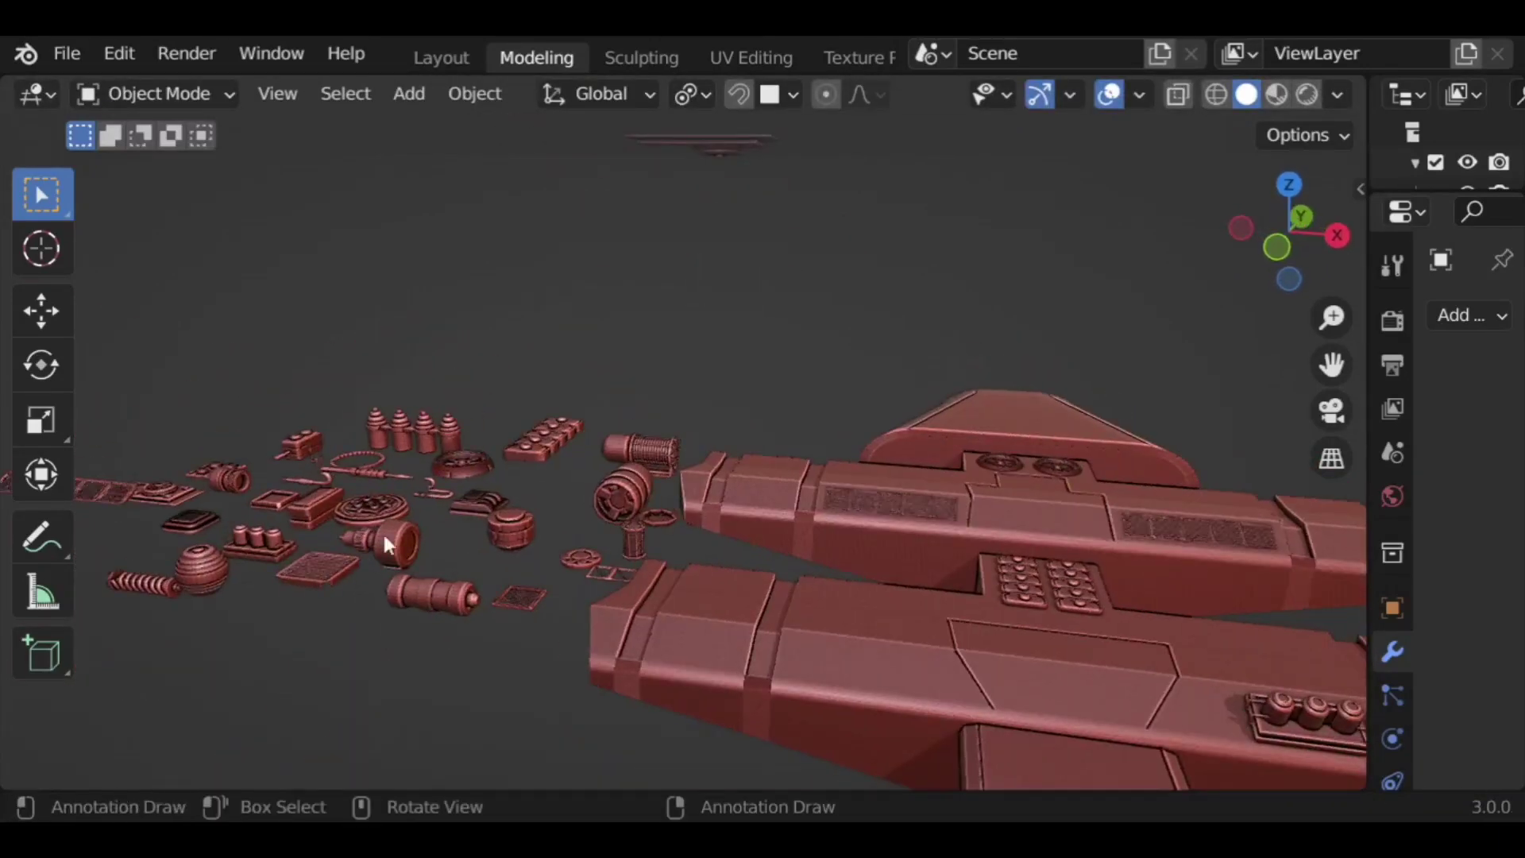
{"action": "type", "text": "rz90"}
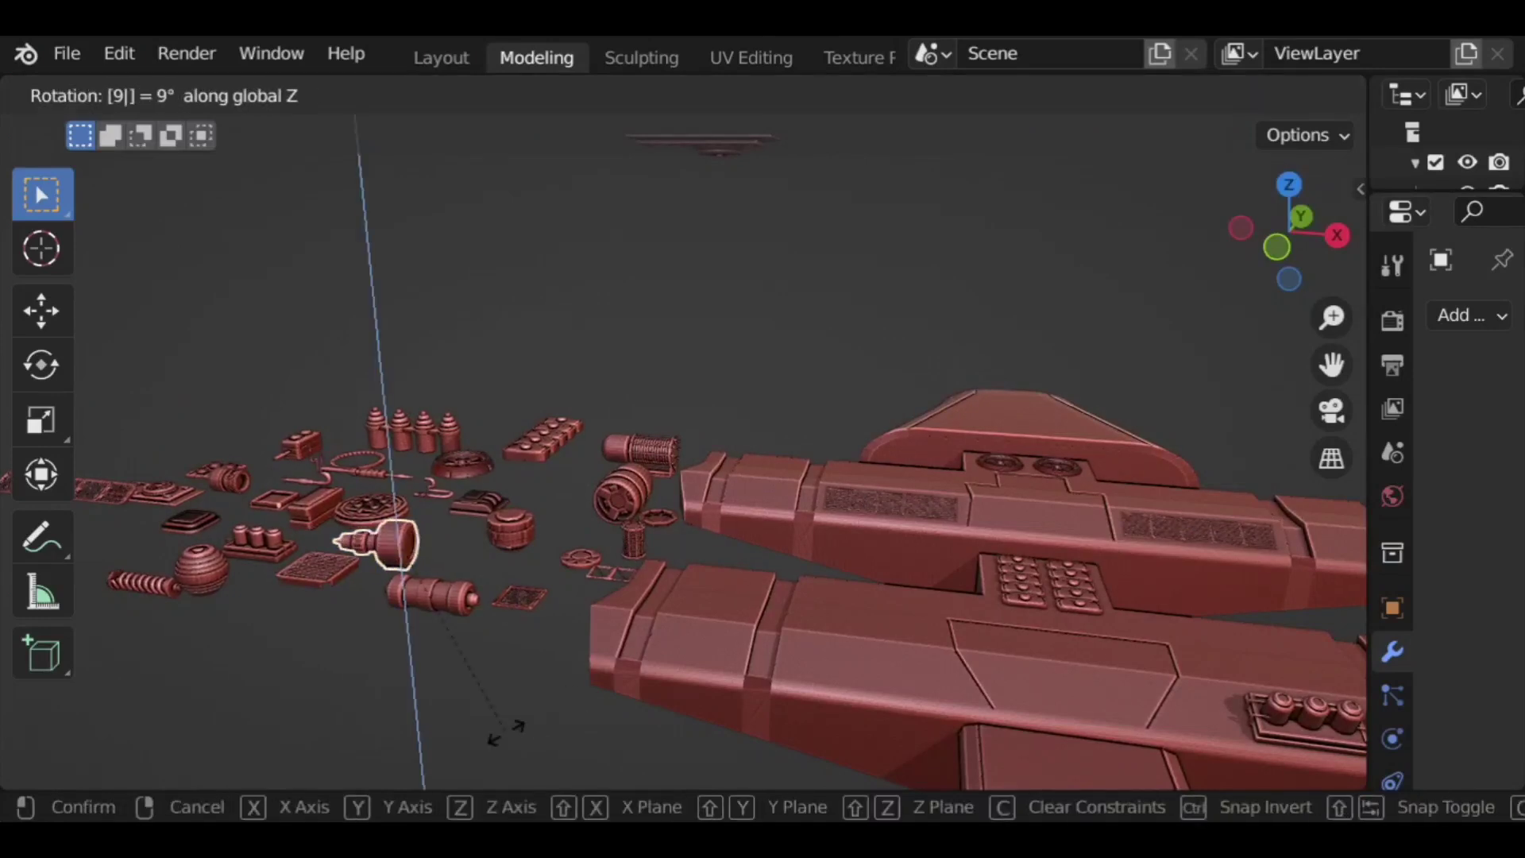
{"action": "key", "text": "Return"}
Step: Place a copy of the thruster part over the hull and raise it along Z above the wings
{"action": "scroll", "coordinate": [814, 677], "scroll_direction": "down", "scroll_amount": 5}
{"action": "scroll", "coordinate": [802, 659], "scroll_direction": "up", "scroll_amount": 5}
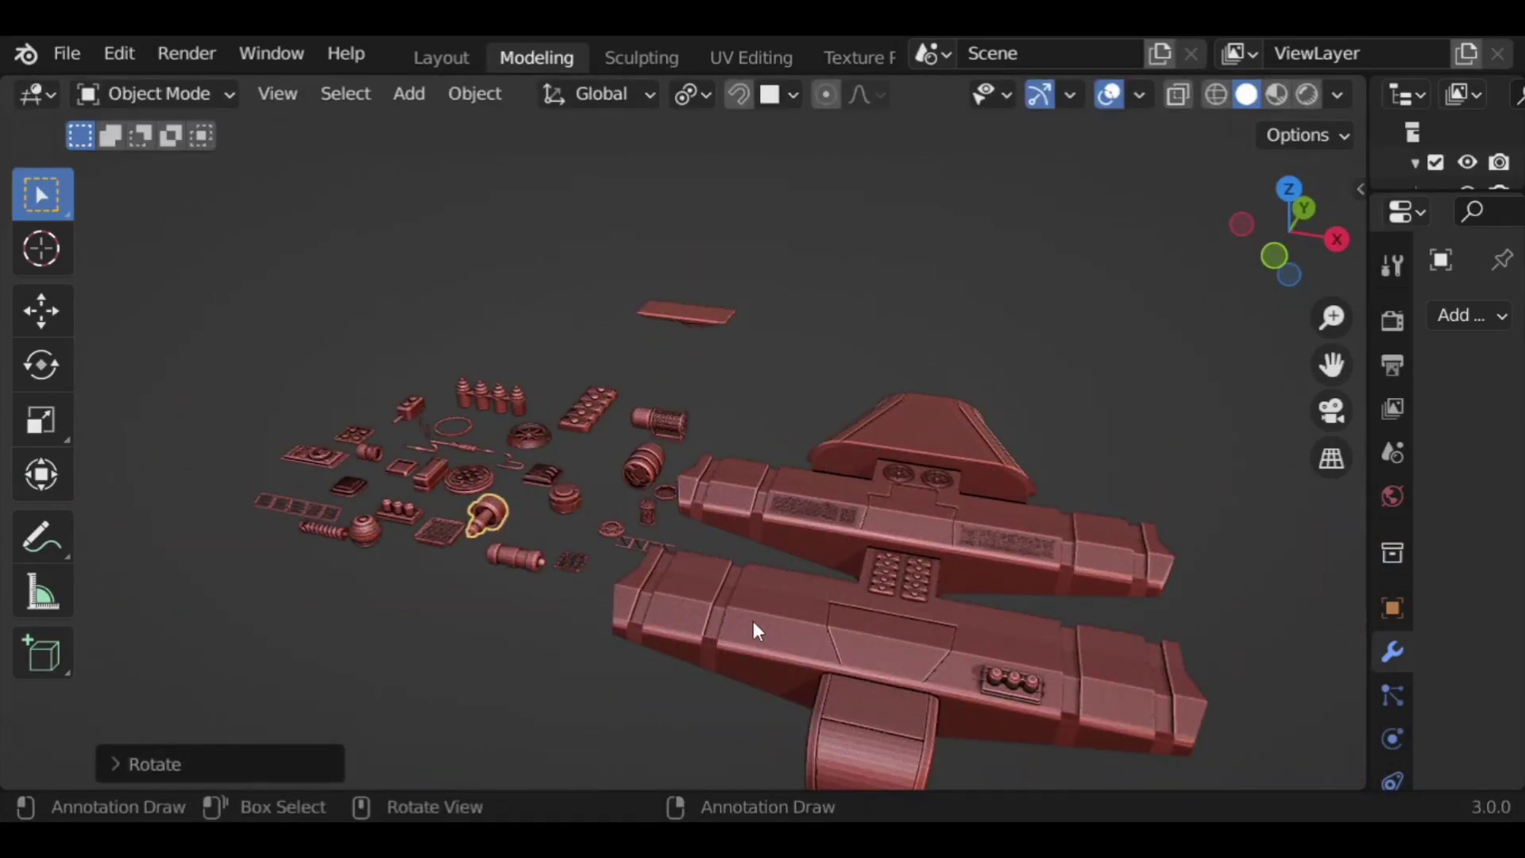
{"action": "key", "text": "g"}
{"action": "left_click", "coordinate": [1149, 734]}
{"action": "middle_click_drag", "start_coordinate": [1091, 442], "coordinate": [985, 413]}
{"action": "key", "text": "g"}
{"action": "key", "text": "z"}
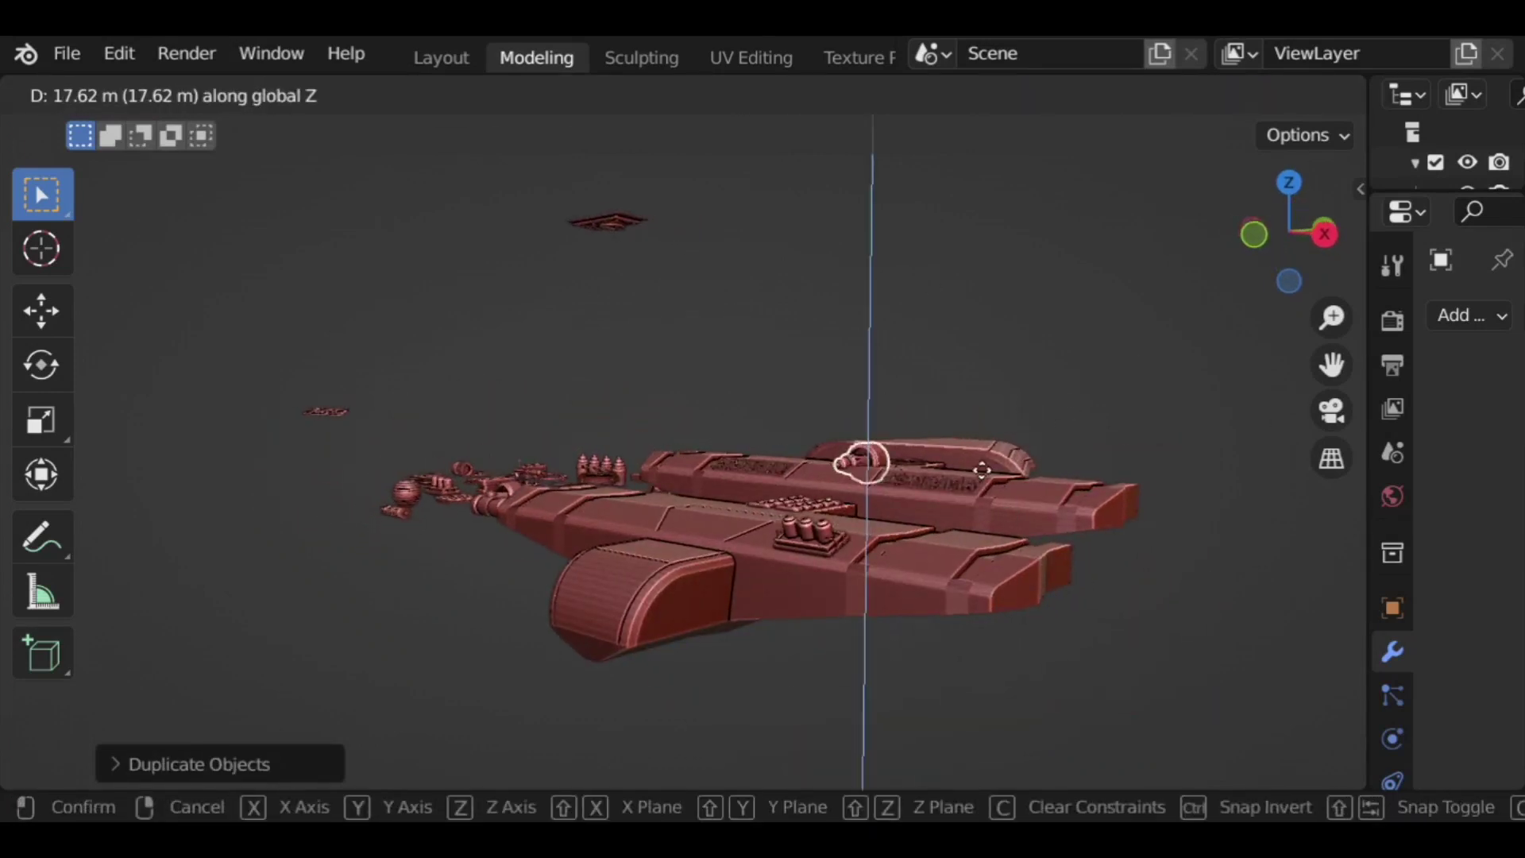
{"action": "left_click", "coordinate": [901, 554]}
Step: Move the thruster copy along Y over the tail section
{"action": "middle_click_drag", "start_coordinate": [901, 554], "coordinate": [973, 619]}
{"action": "key", "text": "g"}
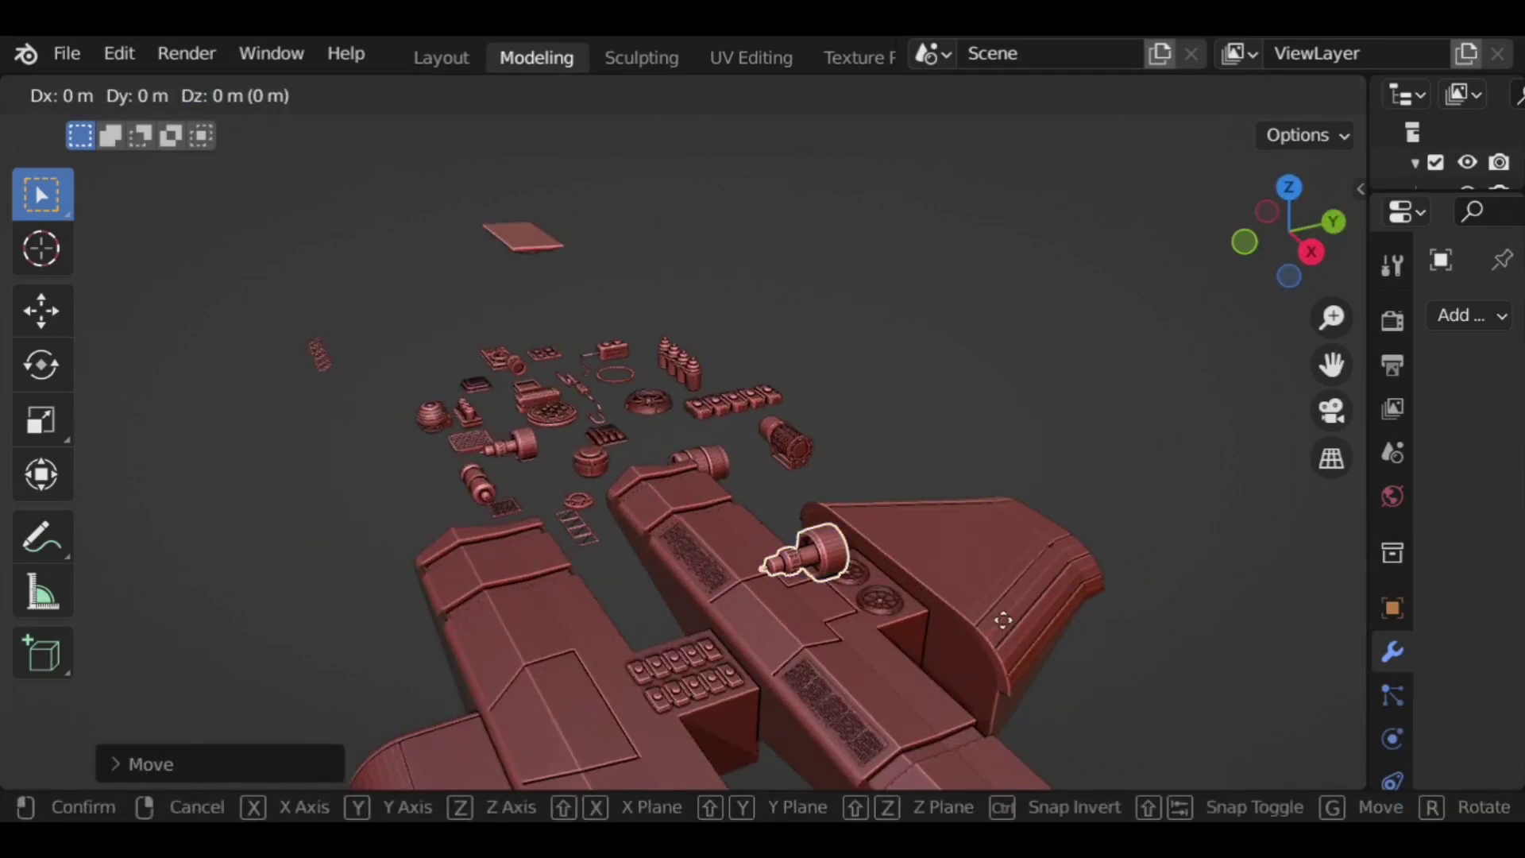
{"action": "key", "text": "y"}
{"action": "left_click", "coordinate": [1177, 591]}
Step: Lower the thruster copy along Z onto the tail section and fine-tune its height above the surface
{"action": "middle_click_drag", "start_coordinate": [1093, 549], "coordinate": [996, 423]}
{"action": "key", "text": "g"}
{"action": "key", "text": "z"}
{"action": "left_click", "coordinate": [1100, 422]}
{"action": "key", "text": "KP_Decimal"}
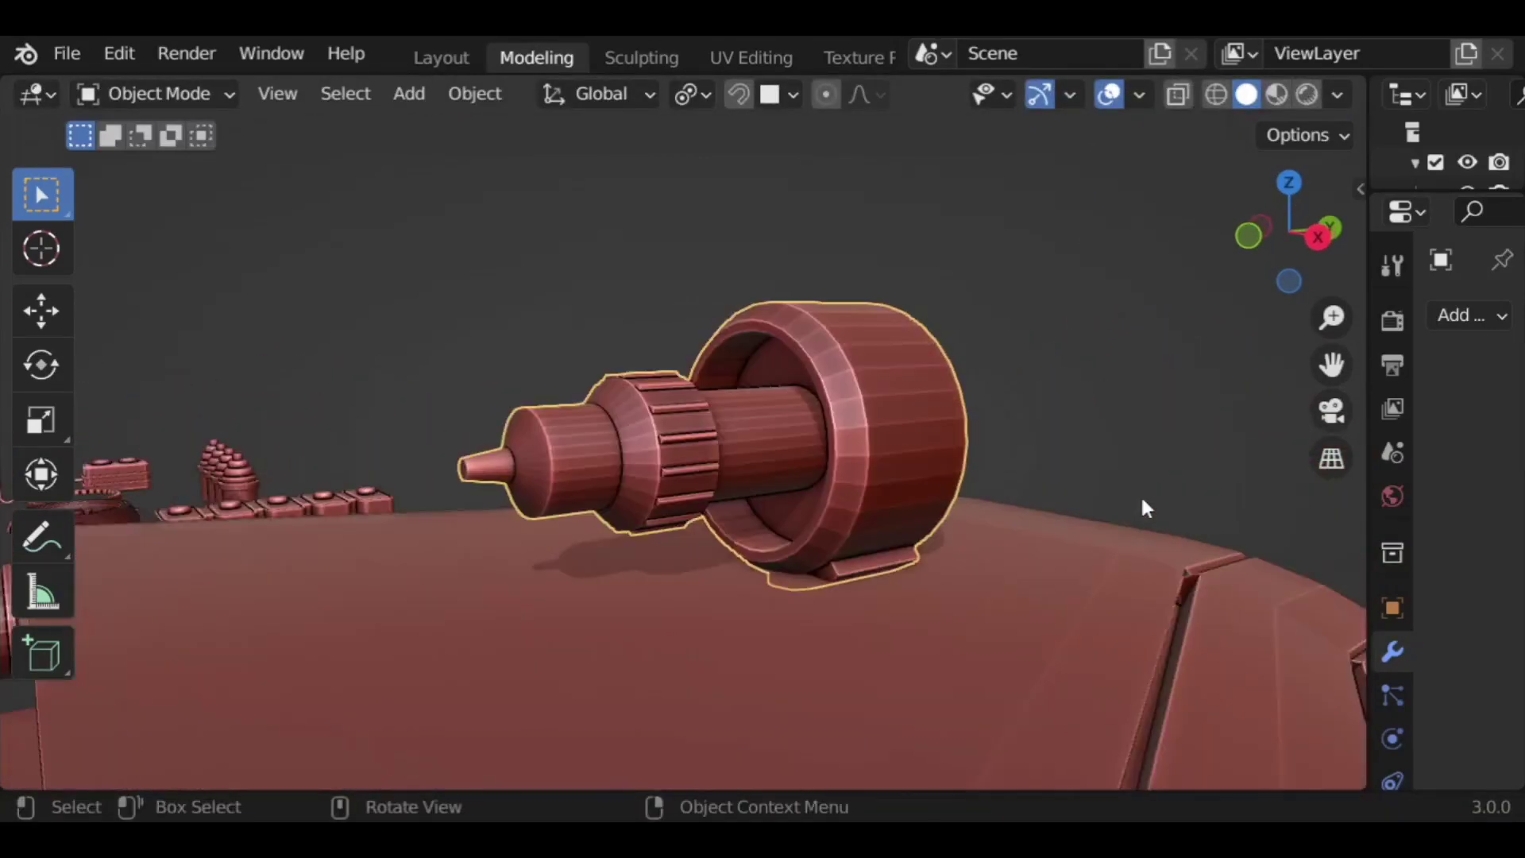
{"action": "key", "text": "g"}
{"action": "key", "text": "z"}
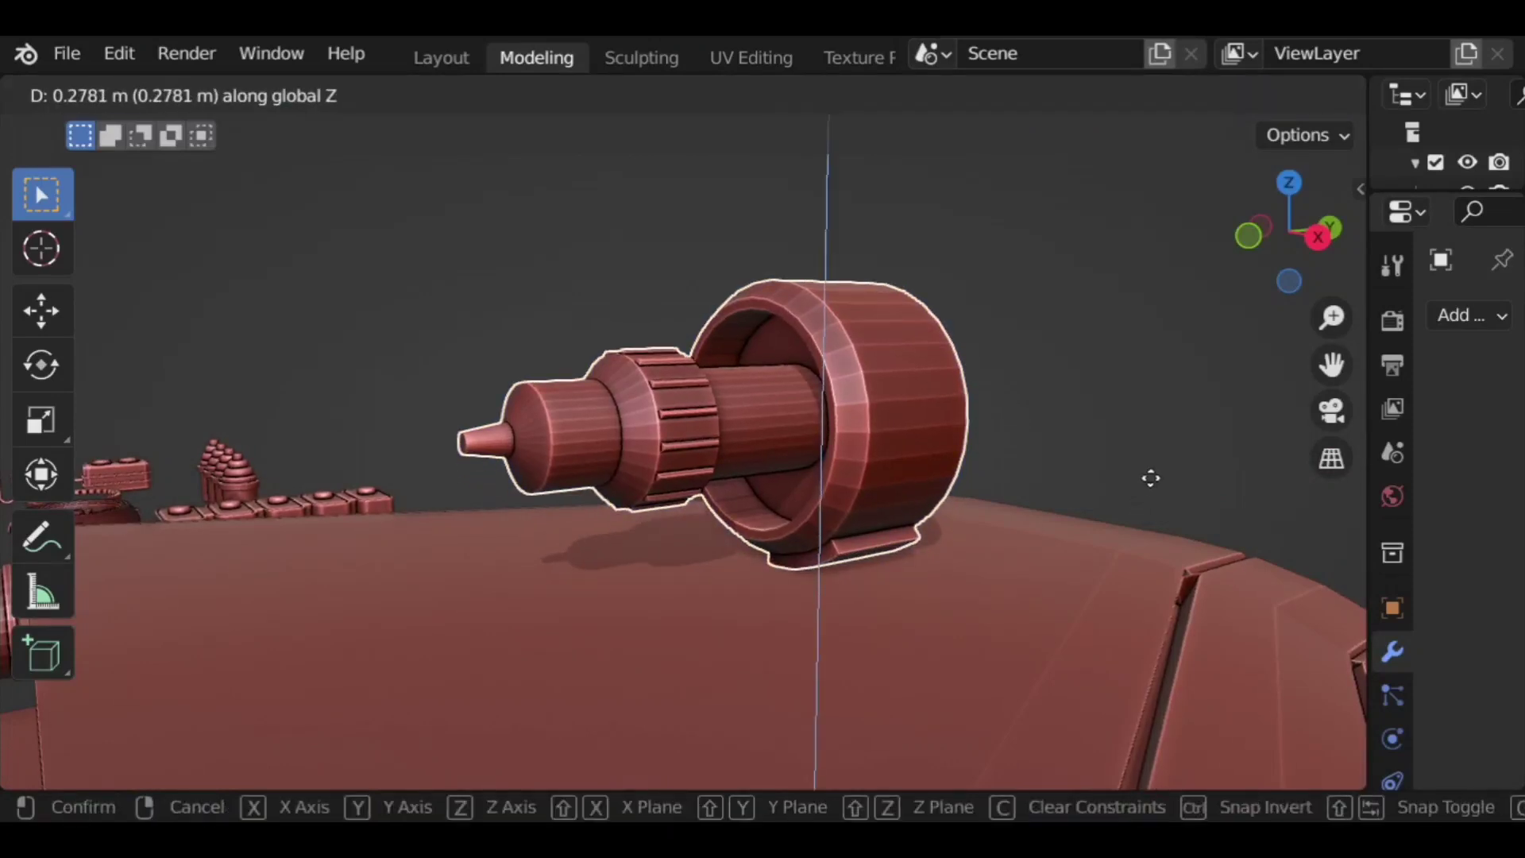
{"action": "left_click", "coordinate": [1151, 480]}
Step: Rotate the thruster copy about the global Y axis so its mounting base points sideways
{"action": "key", "text": "r"}
{"action": "key", "text": "y"}
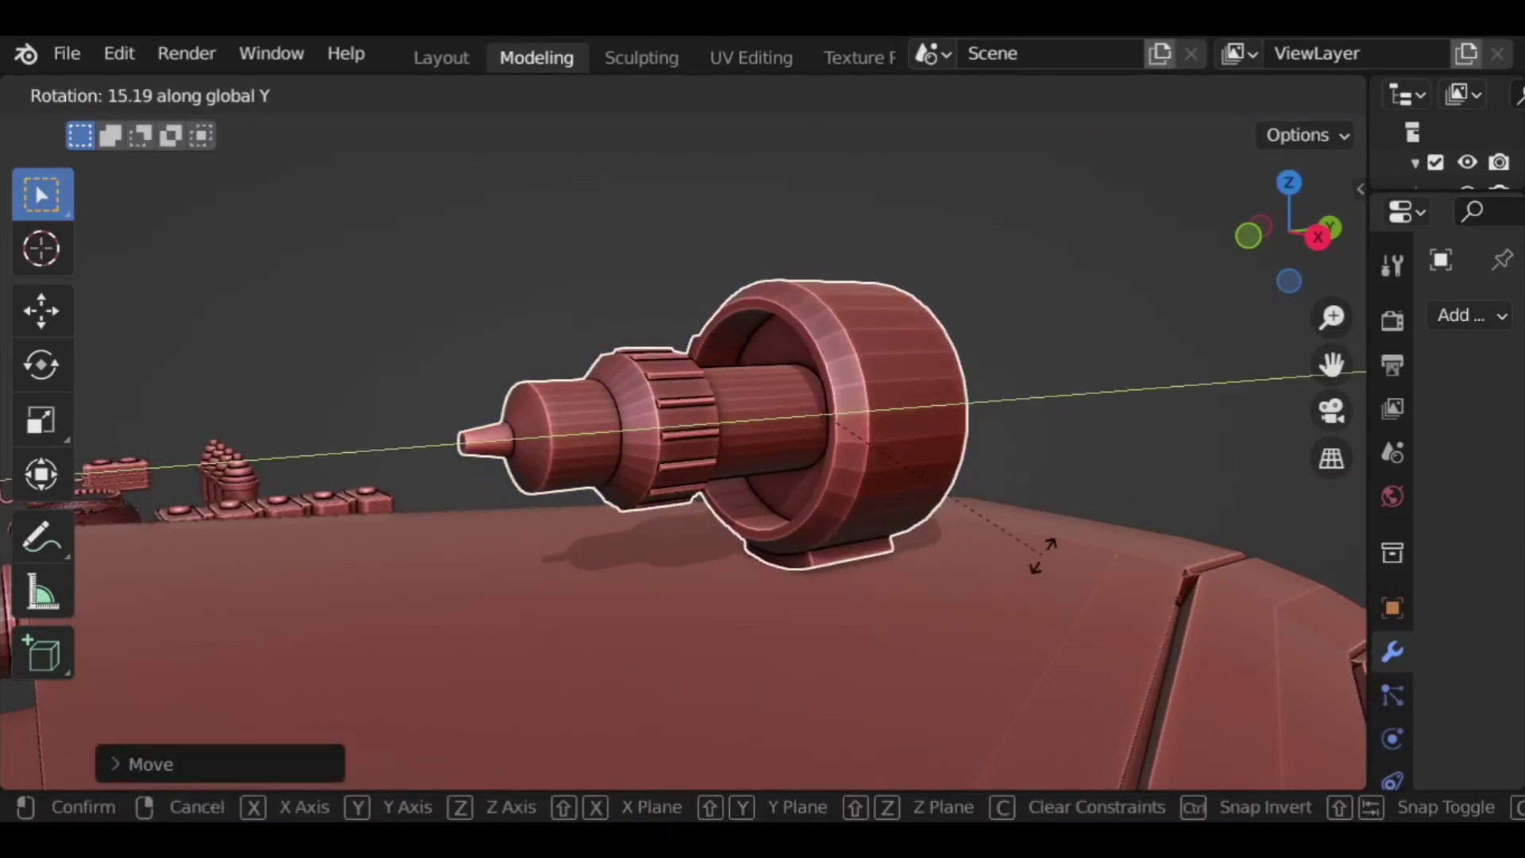
{"action": "left_click", "coordinate": [1055, 416]}
{"action": "middle_click_drag", "start_coordinate": [1056, 421], "coordinate": [980, 555]}
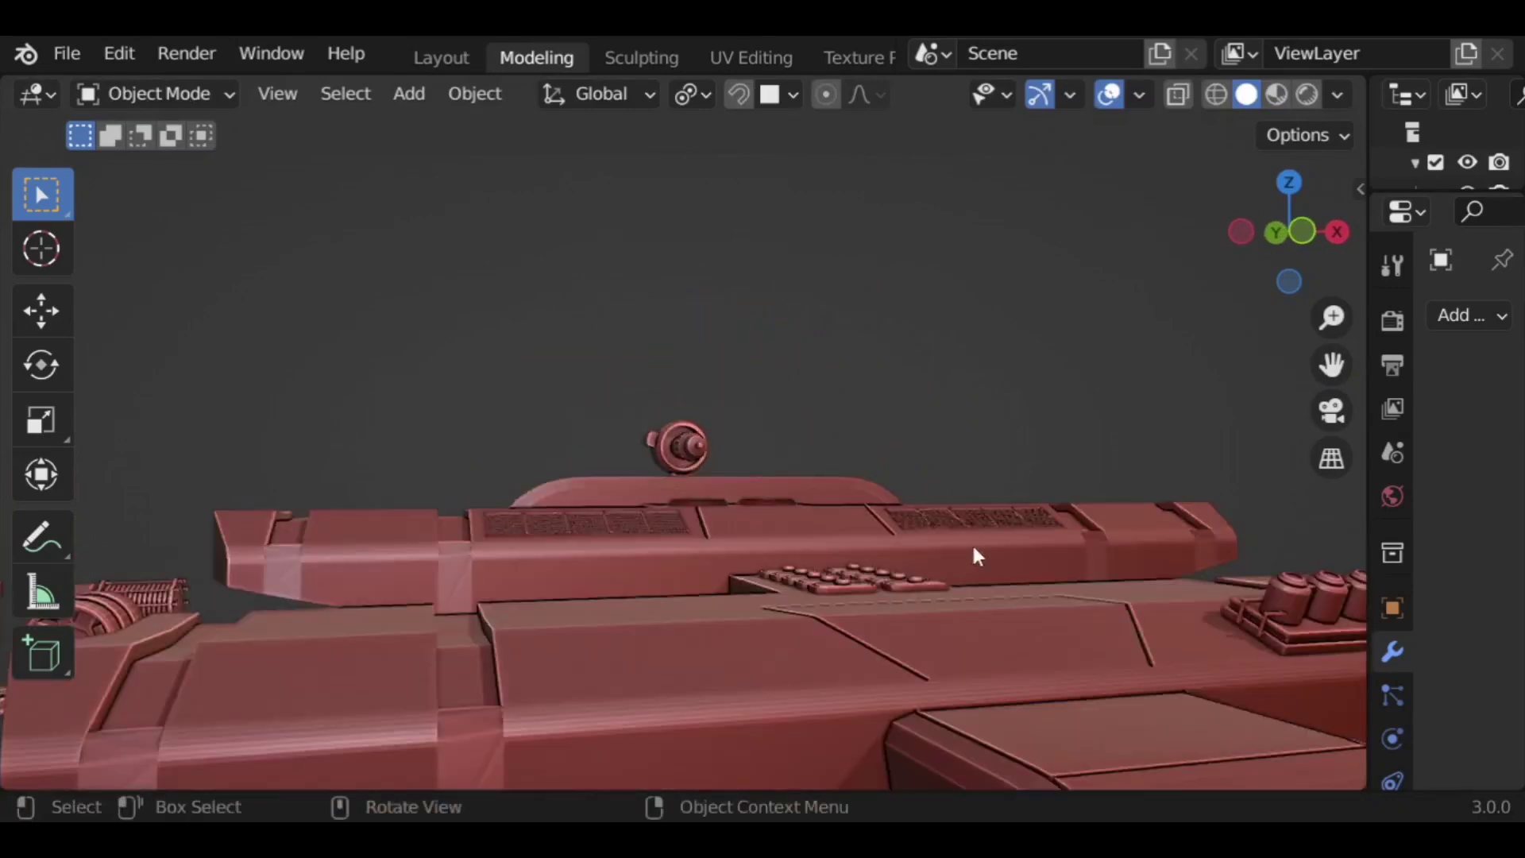
Step: Place a copy of the round vent disc on the front wing's upper surface with snapping turned on
{"action": "middle_click_drag", "start_coordinate": [398, 657], "coordinate": [588, 606], "text": "shift"}
{"action": "scroll", "coordinate": [426, 562], "scroll_direction": "down", "scroll_amount": 1}
{"action": "middle_click_drag", "start_coordinate": [426, 562], "coordinate": [762, 483]}
{"action": "scroll", "coordinate": [540, 554], "scroll_direction": "down", "scroll_amount": 2}
{"action": "middle_click_drag", "start_coordinate": [540, 554], "coordinate": [544, 556]}
{"action": "left_click", "coordinate": [544, 556]}
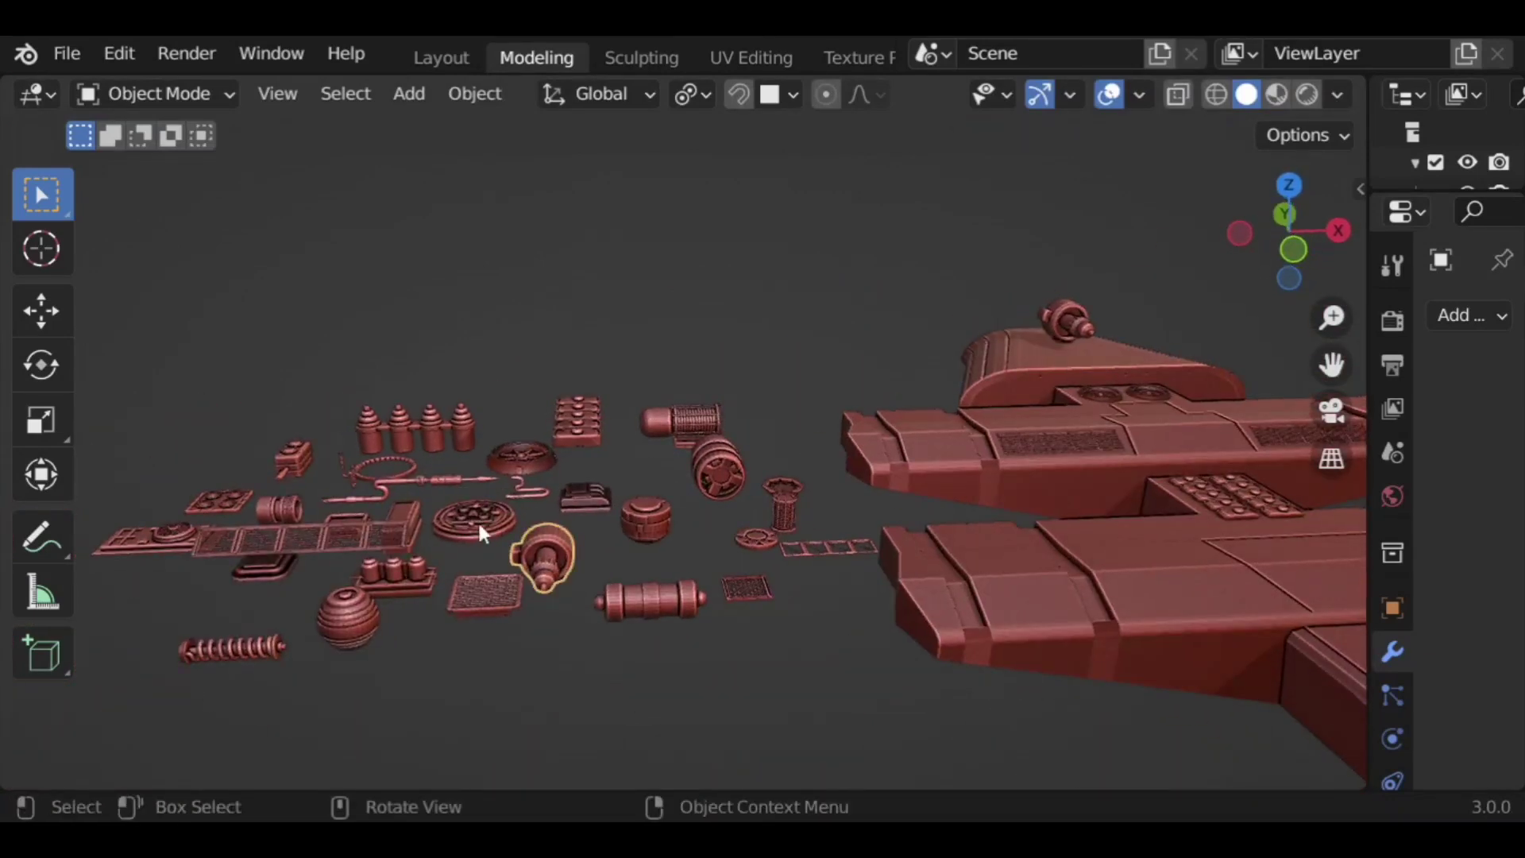
{"action": "key", "text": "g"}
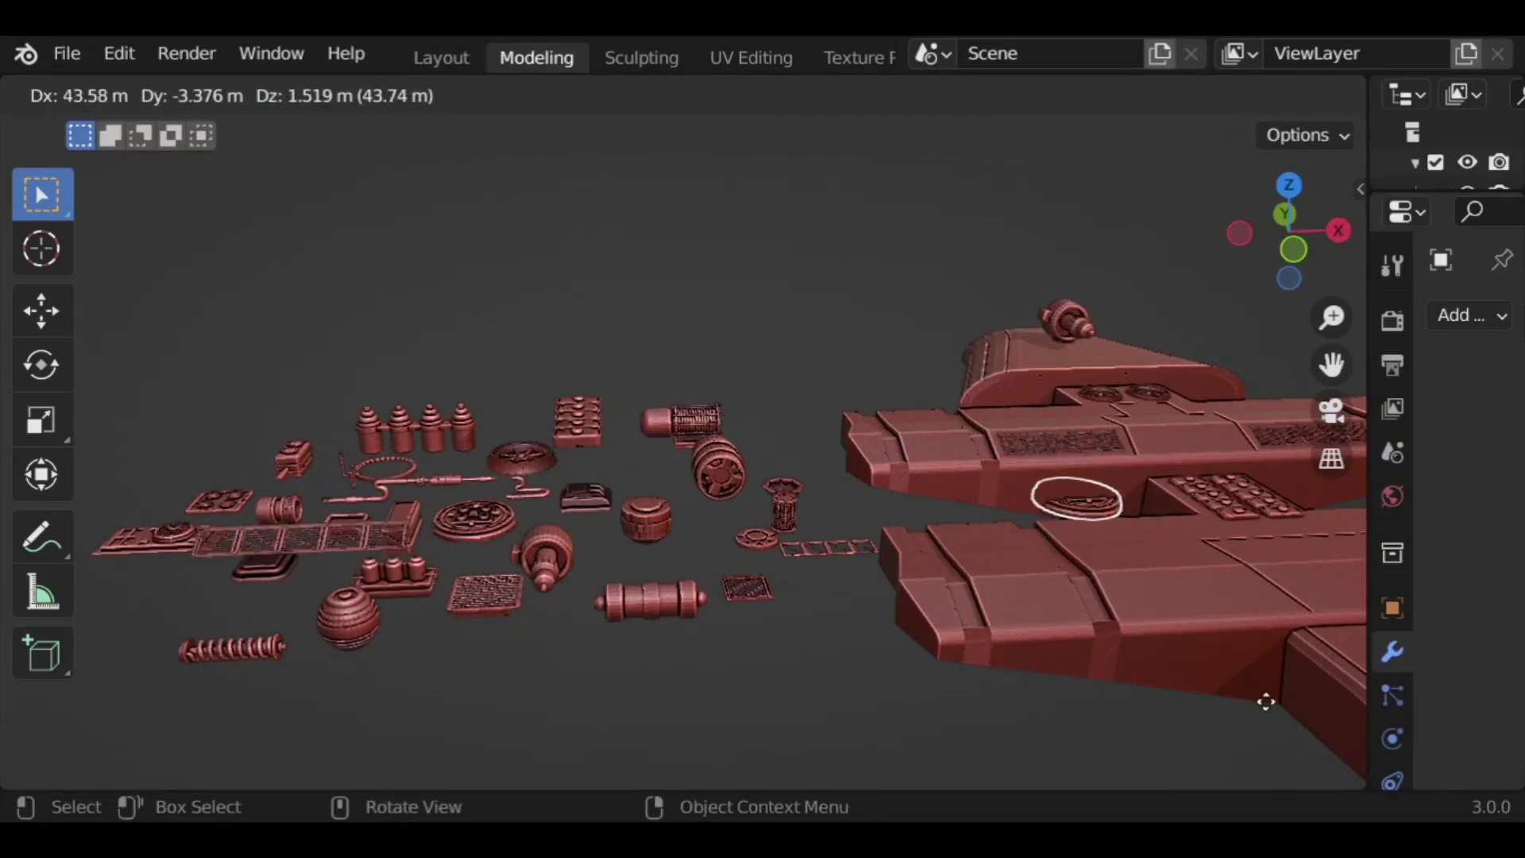
{"action": "left_click", "coordinate": [1325, 608]}
{"action": "middle_click_drag", "start_coordinate": [1215, 586], "coordinate": [544, 239], "text": "shift"}
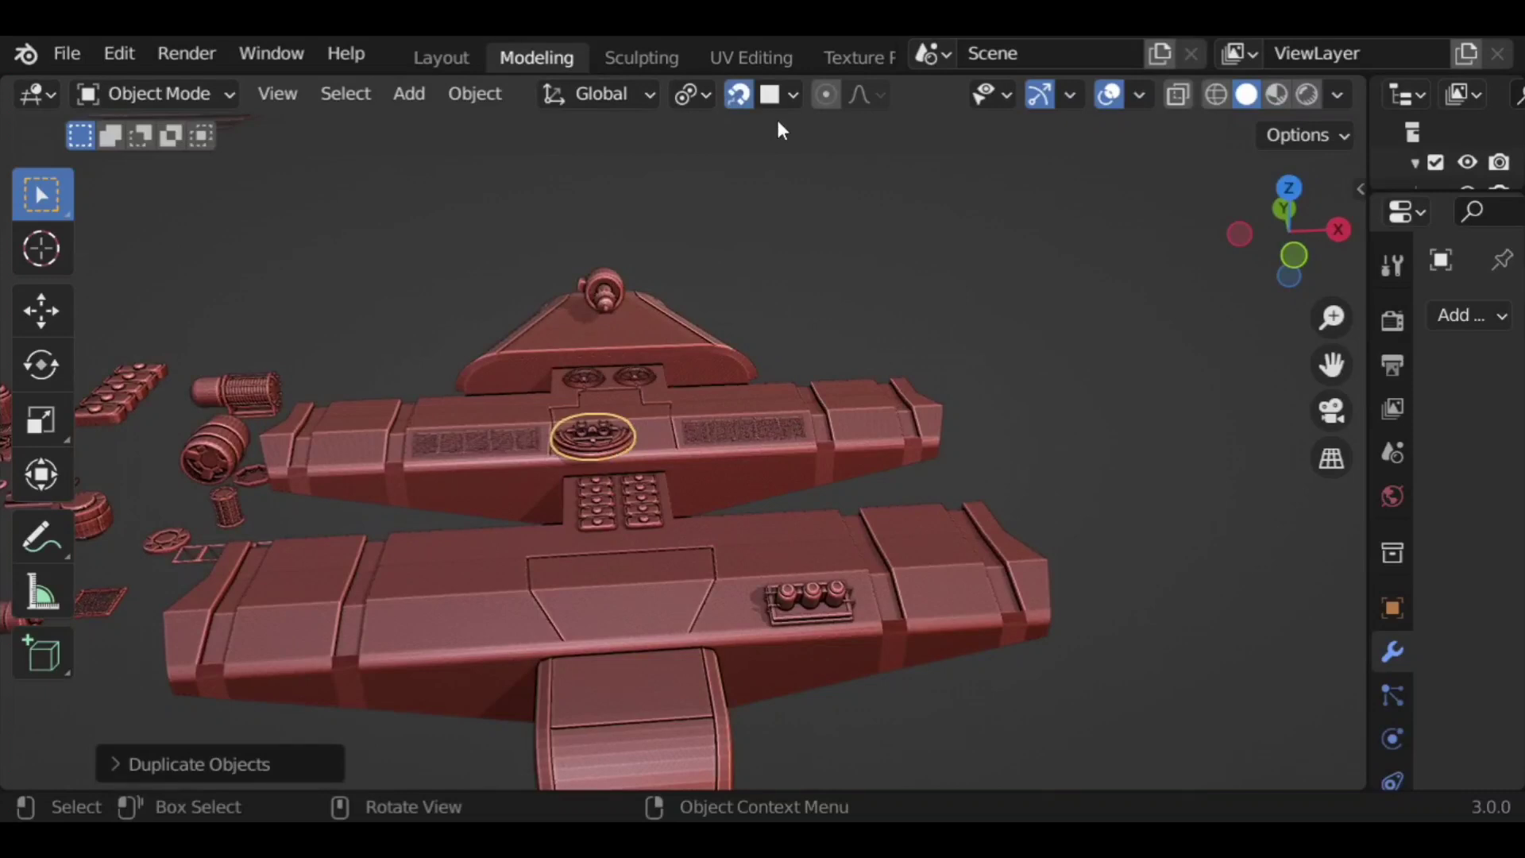
{"action": "key", "text": "g"}
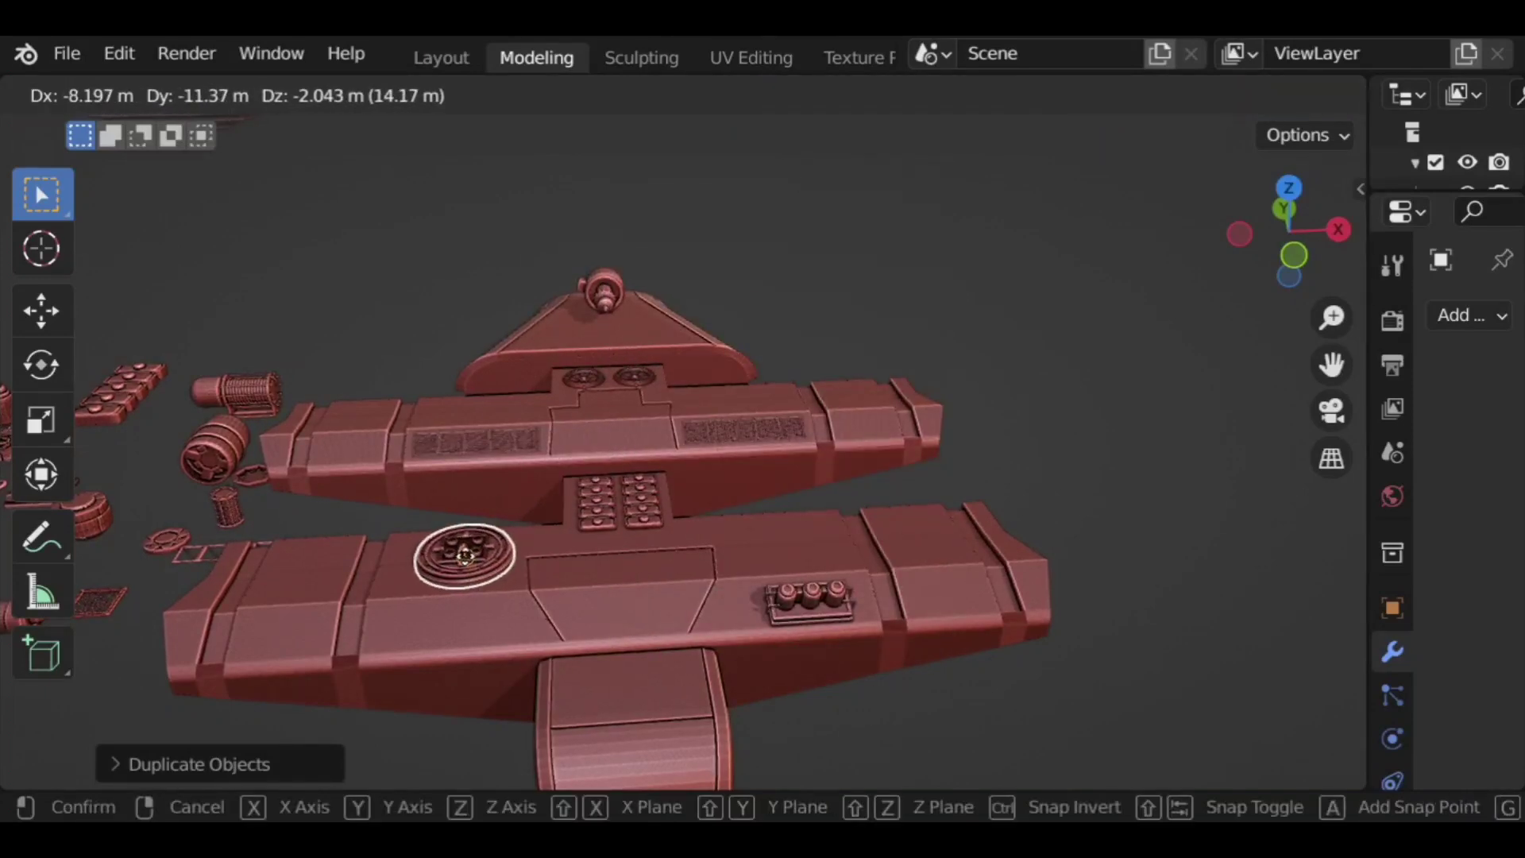
{"action": "left_click", "coordinate": [571, 586]}
Step: Turn off snapping and duplicate the vent disc along X onto the opposite half of the front wing
{"action": "key", "text": "g"}
{"action": "key", "text": "x"}
{"action": "left_click", "coordinate": [88, 344]}
{"action": "scroll", "coordinate": [302, 477], "scroll_direction": "down", "scroll_amount": 3}
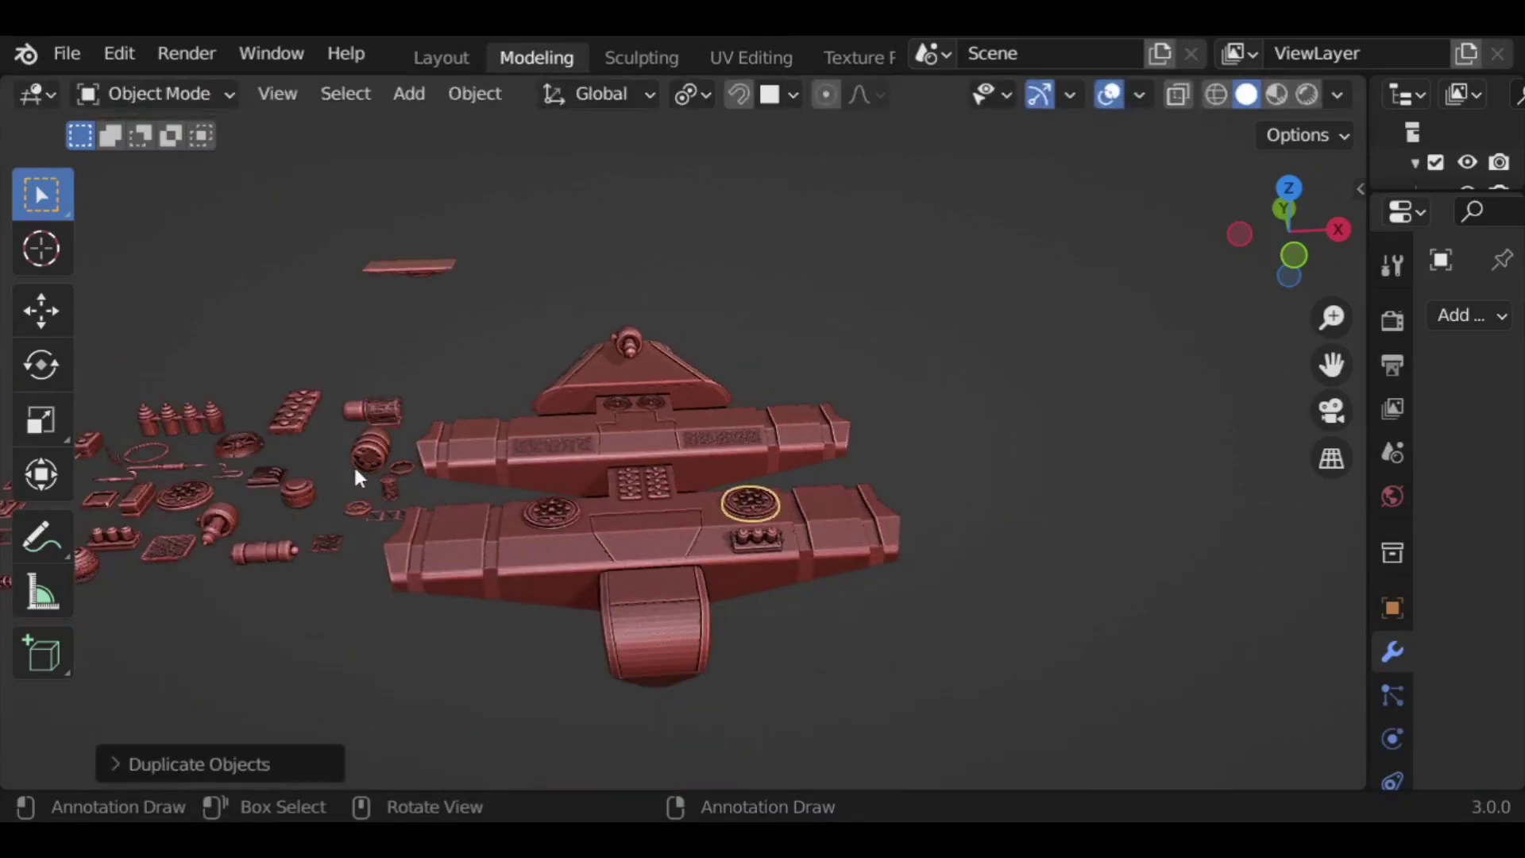
Step: Snap a copy of the square four-knob panel onto the top of the rear wing's end nearest the loose parts
{"action": "middle_click_drag", "start_coordinate": [300, 469], "coordinate": [452, 478], "text": "shift"}
{"action": "left_click", "coordinate": [300, 470]}
{"action": "scroll", "coordinate": [256, 512], "scroll_direction": "up", "scroll_amount": 2}
{"action": "middle_click_drag", "start_coordinate": [305, 506], "coordinate": [651, 409], "text": "shift"}
{"action": "scroll", "coordinate": [455, 448], "scroll_direction": "up", "scroll_amount": 3}
{"action": "left_click", "coordinate": [229, 459]}
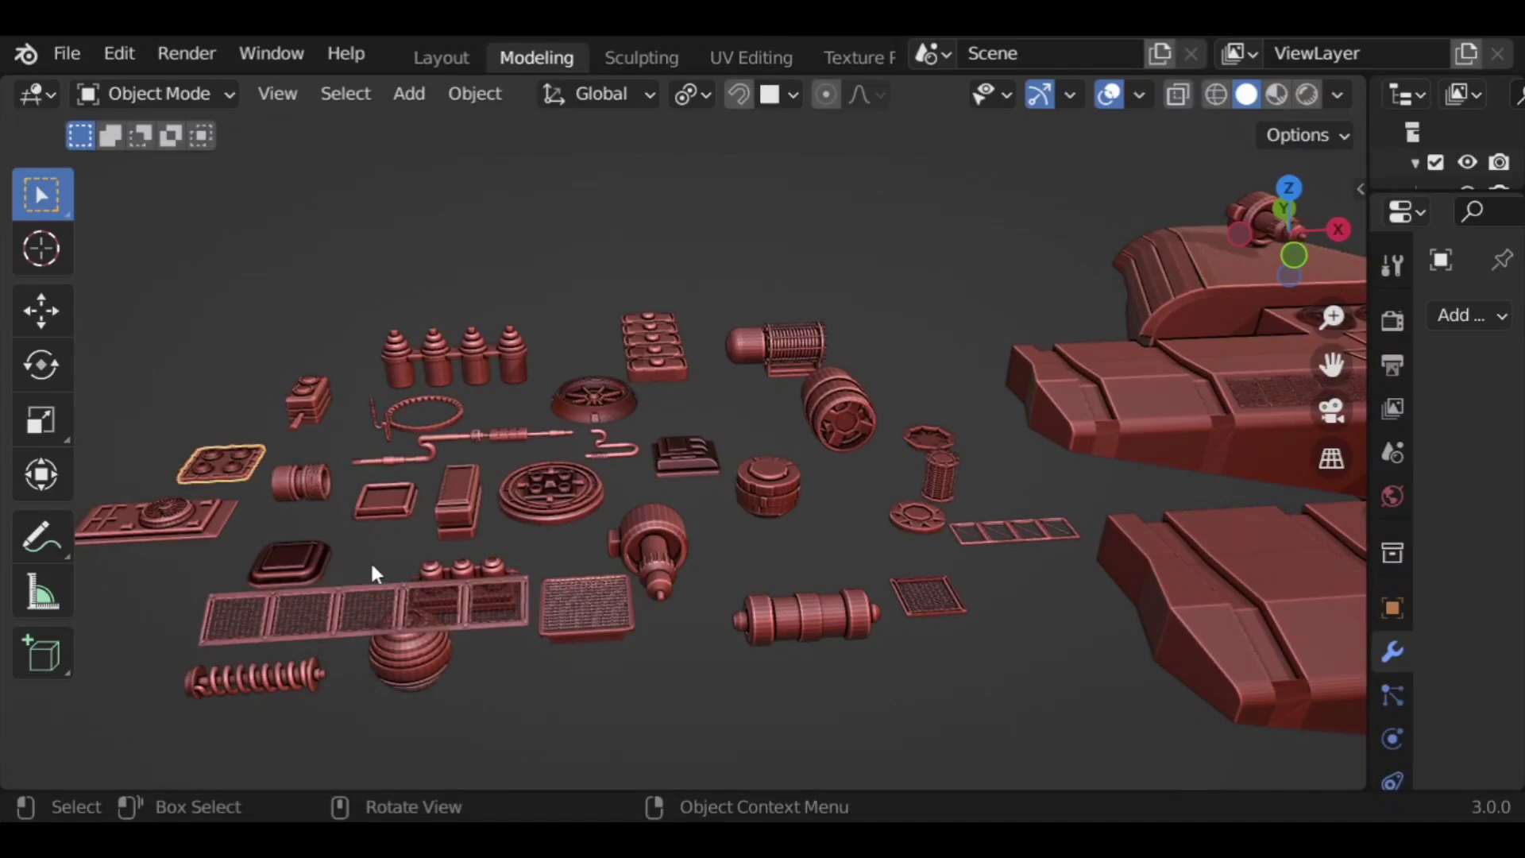
{"action": "scroll", "coordinate": [374, 567], "scroll_direction": "down", "scroll_amount": 4}
{"action": "middle_click_drag", "start_coordinate": [864, 621], "coordinate": [693, 627], "text": "shift"}
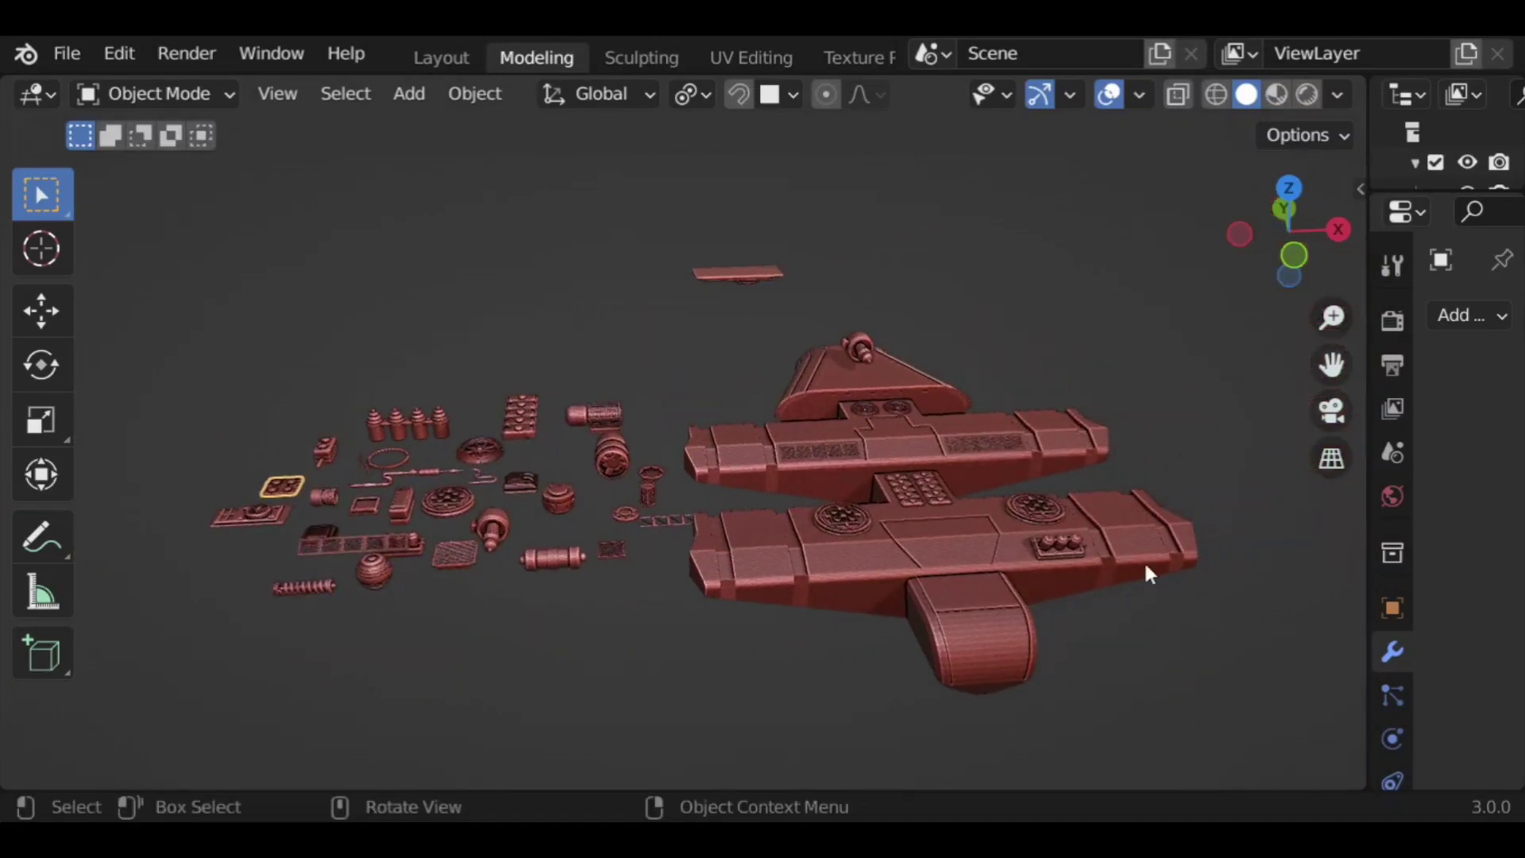
{"action": "key", "text": "g"}
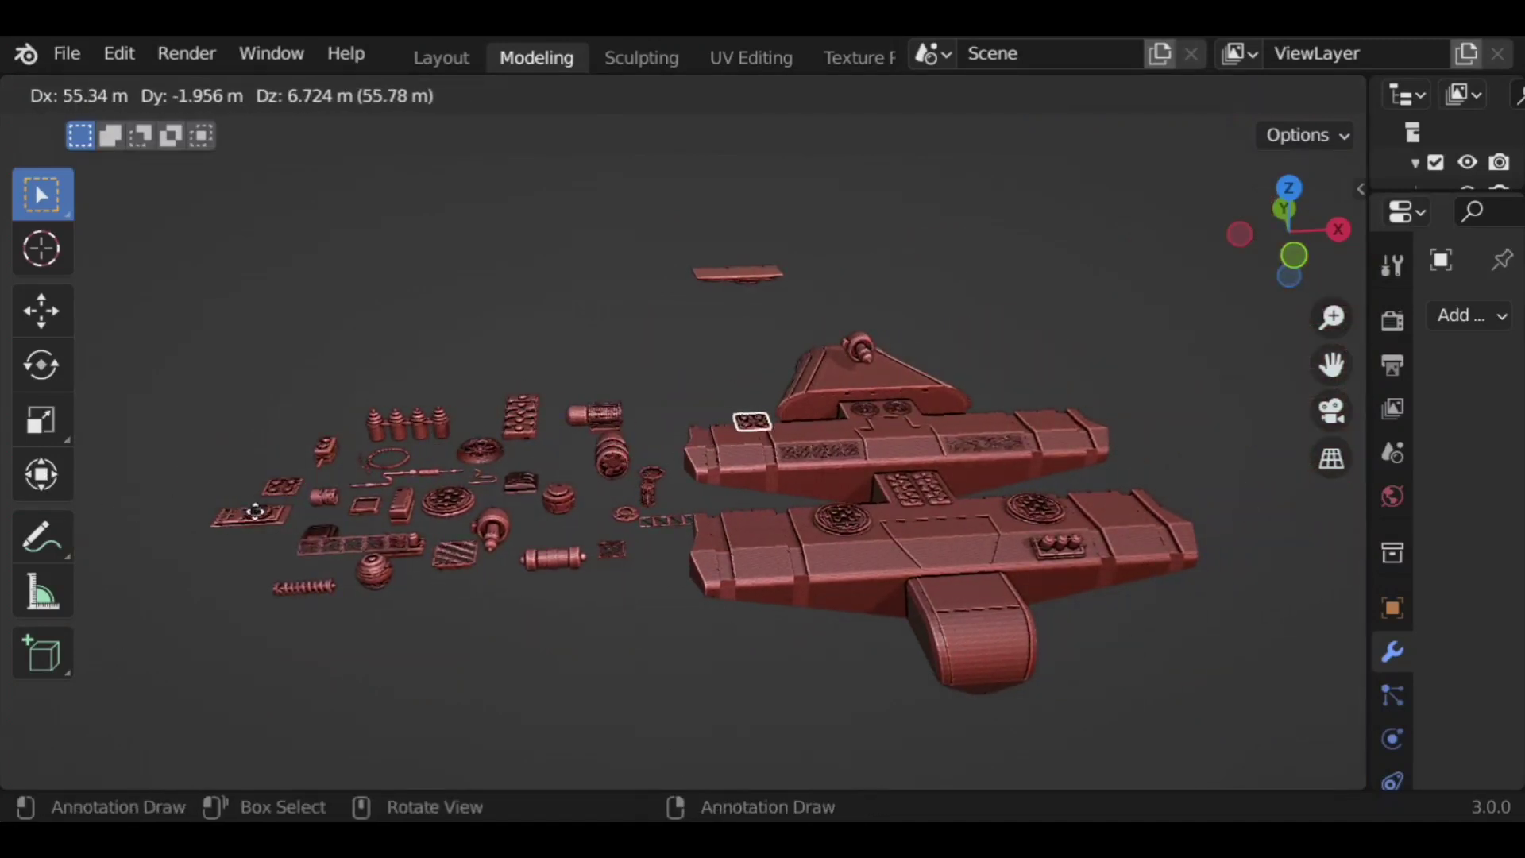
{"action": "left_click", "coordinate": [255, 505]}
{"action": "key", "text": "shift+d"}
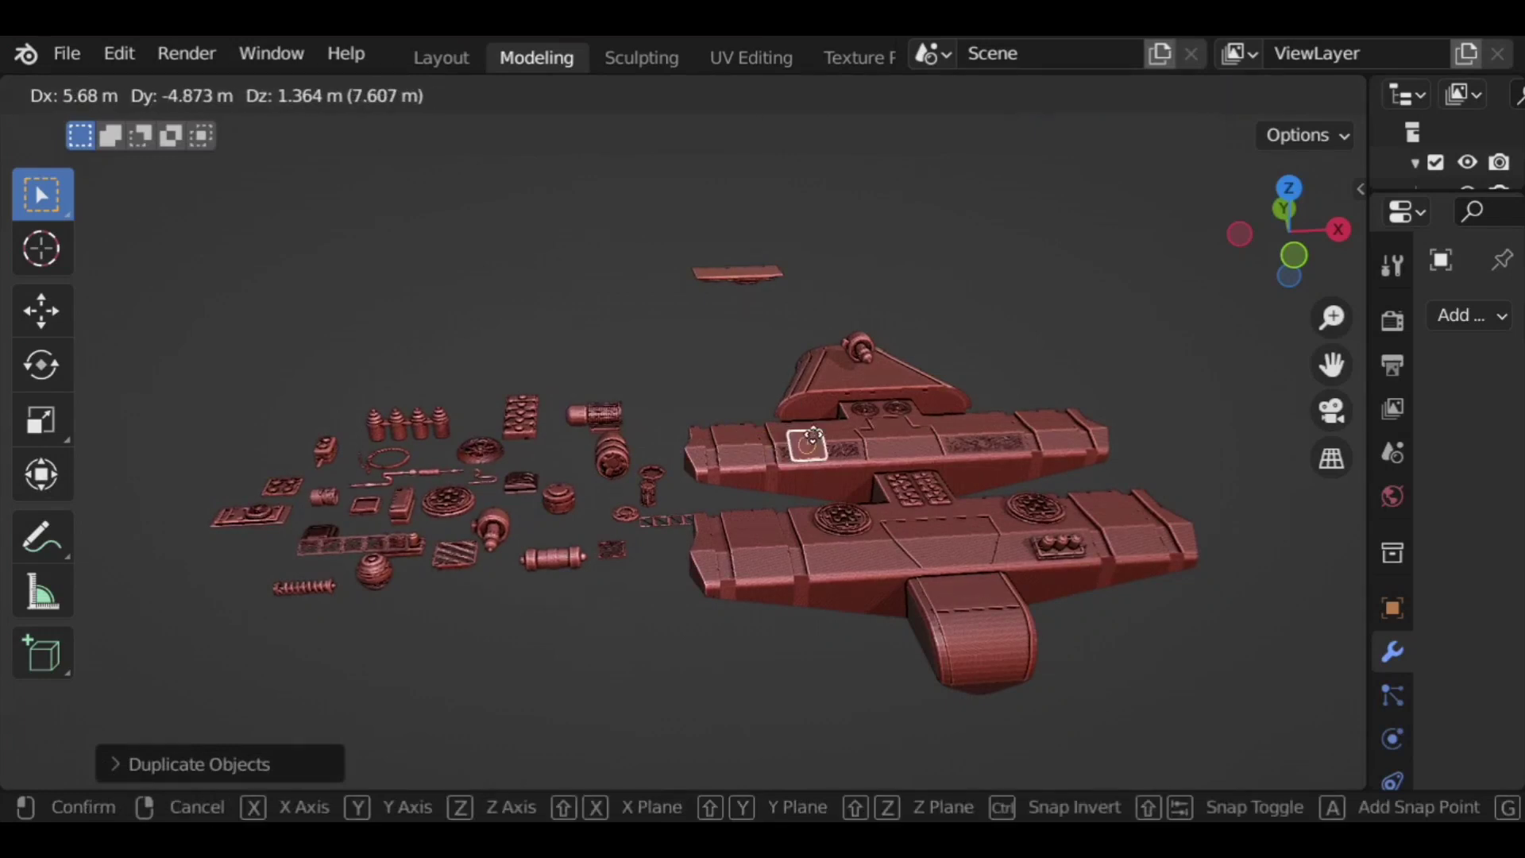
{"action": "left_click", "coordinate": [793, 427]}
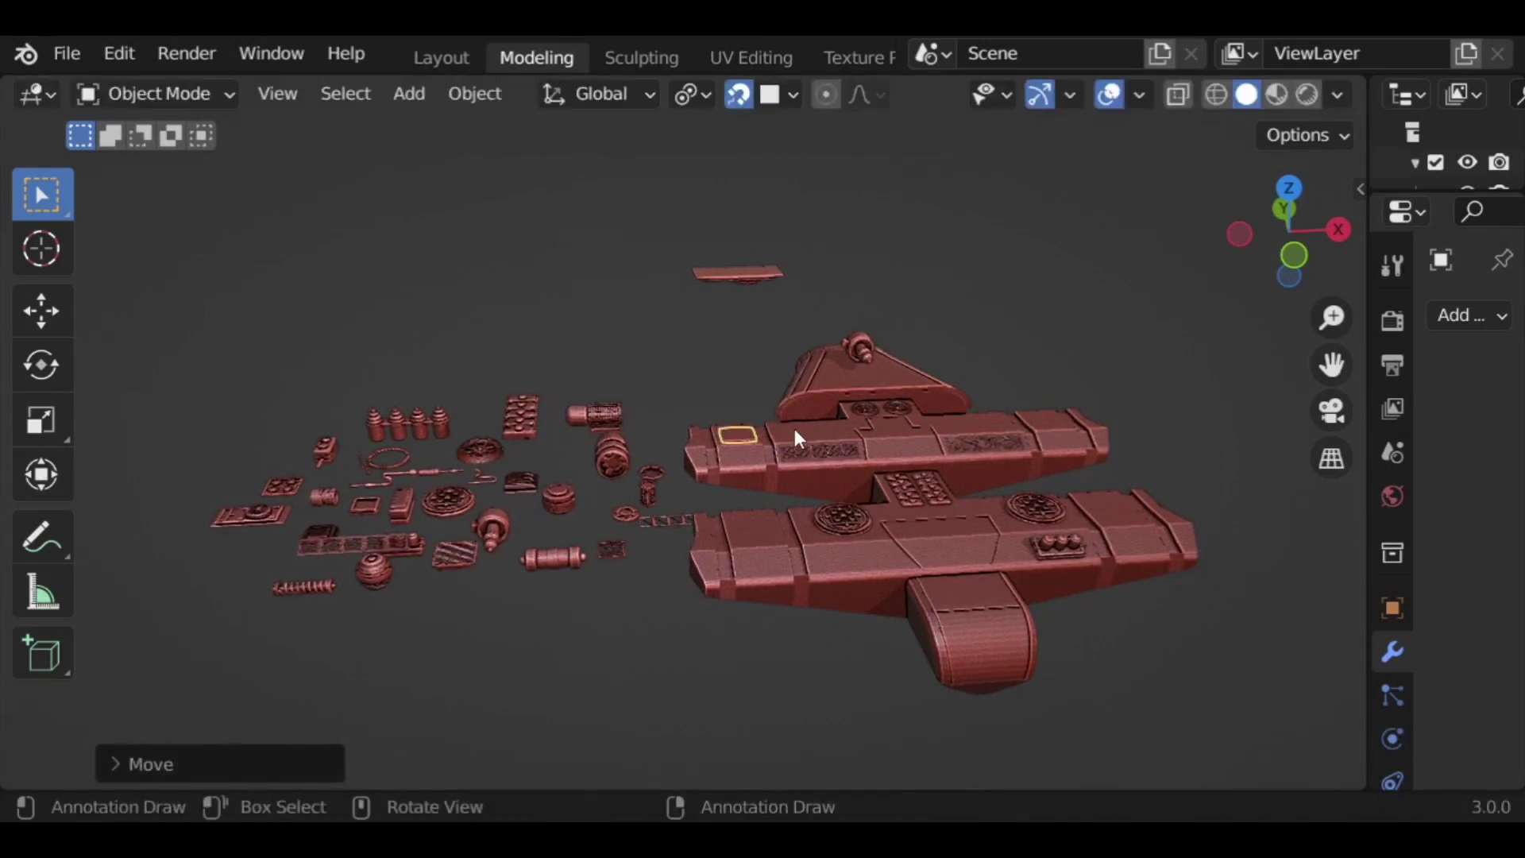
Step: Rotate the four-knob panel about the X axis so its knobs face outward from the rear wing
{"action": "scroll", "coordinate": [807, 479], "scroll_direction": "up", "scroll_amount": 3}
{"action": "middle_click_drag", "start_coordinate": [807, 479], "coordinate": [765, 499]}
{"action": "key", "text": "r"}
{"action": "key", "text": "x"}
{"action": "key", "text": "Return"}
{"action": "left_click", "coordinate": [817, 378]}
Step: Snap a copy of the thin ring onto the rear wing's front side and scale it down
{"action": "middle_click_drag", "start_coordinate": [817, 378], "coordinate": [327, 352]}
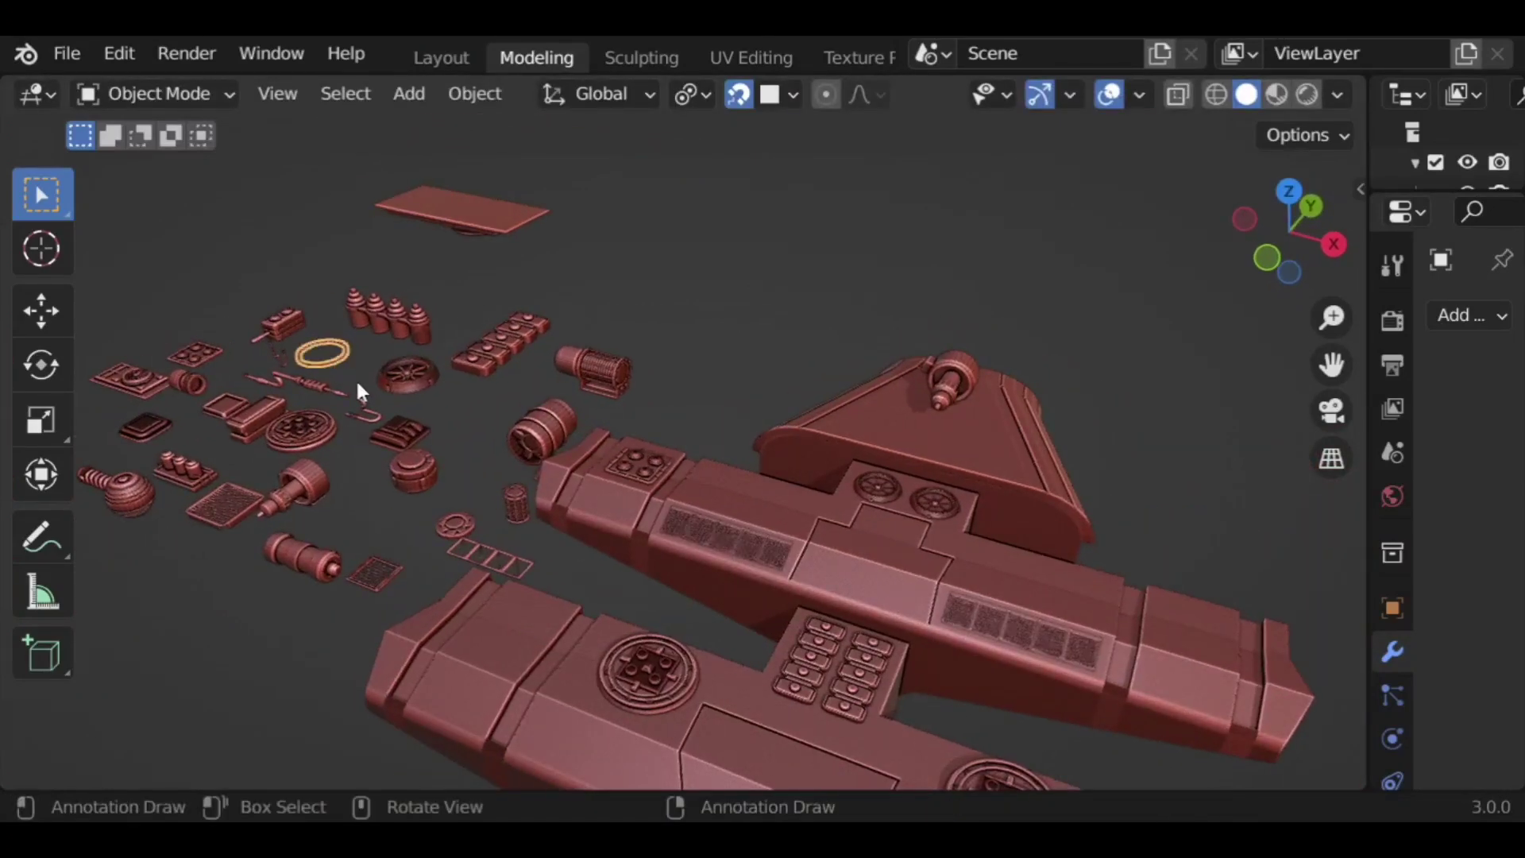
{"action": "key", "text": "shift+d"}
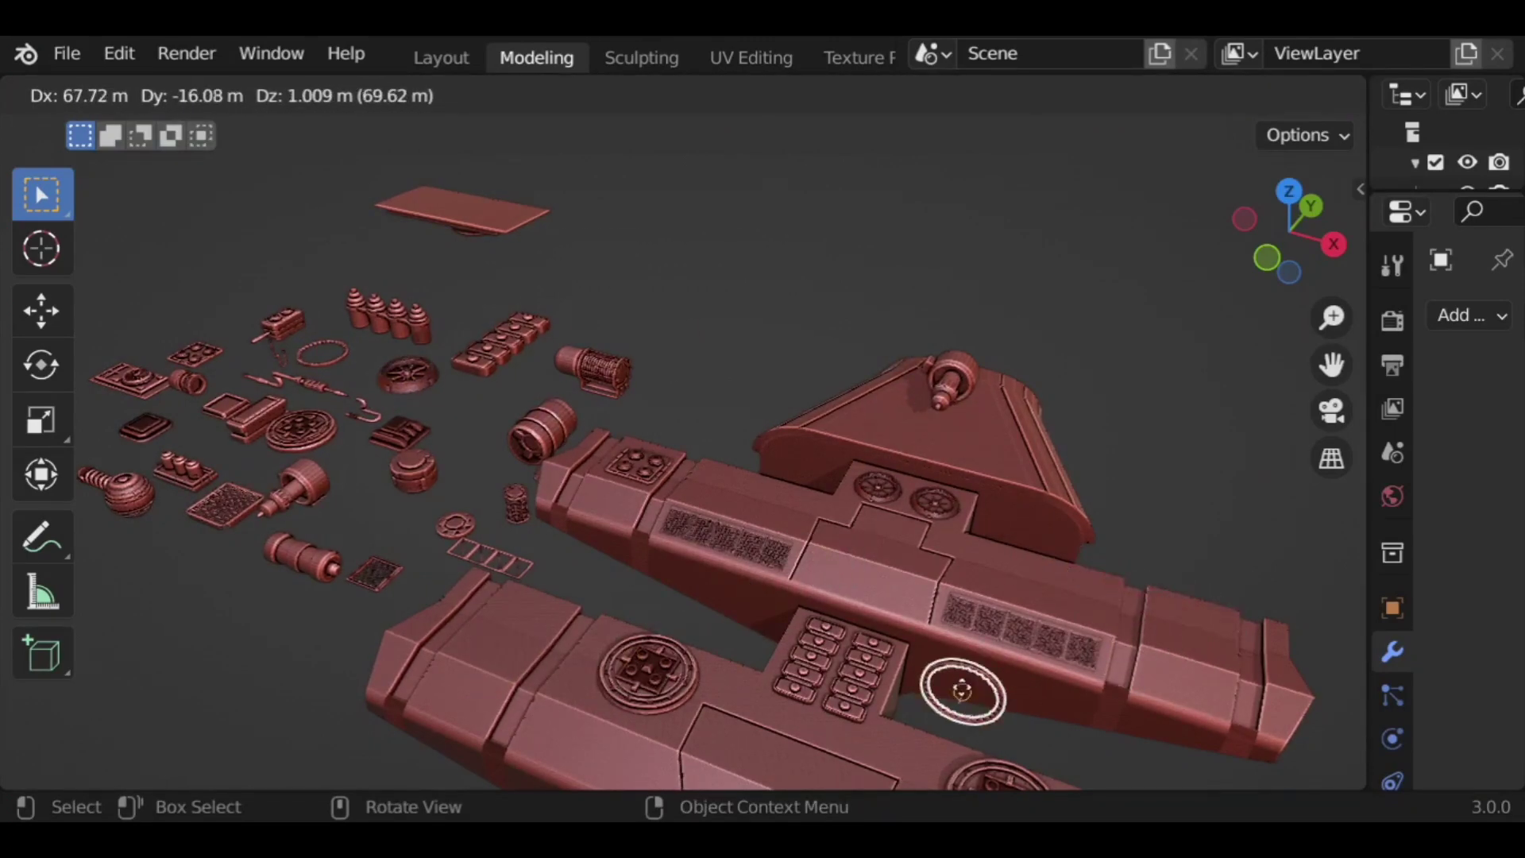
{"action": "left_click", "coordinate": [958, 677]}
{"action": "middle_click_drag", "start_coordinate": [958, 677], "coordinate": [1083, 638]}
{"action": "key", "text": "s"}
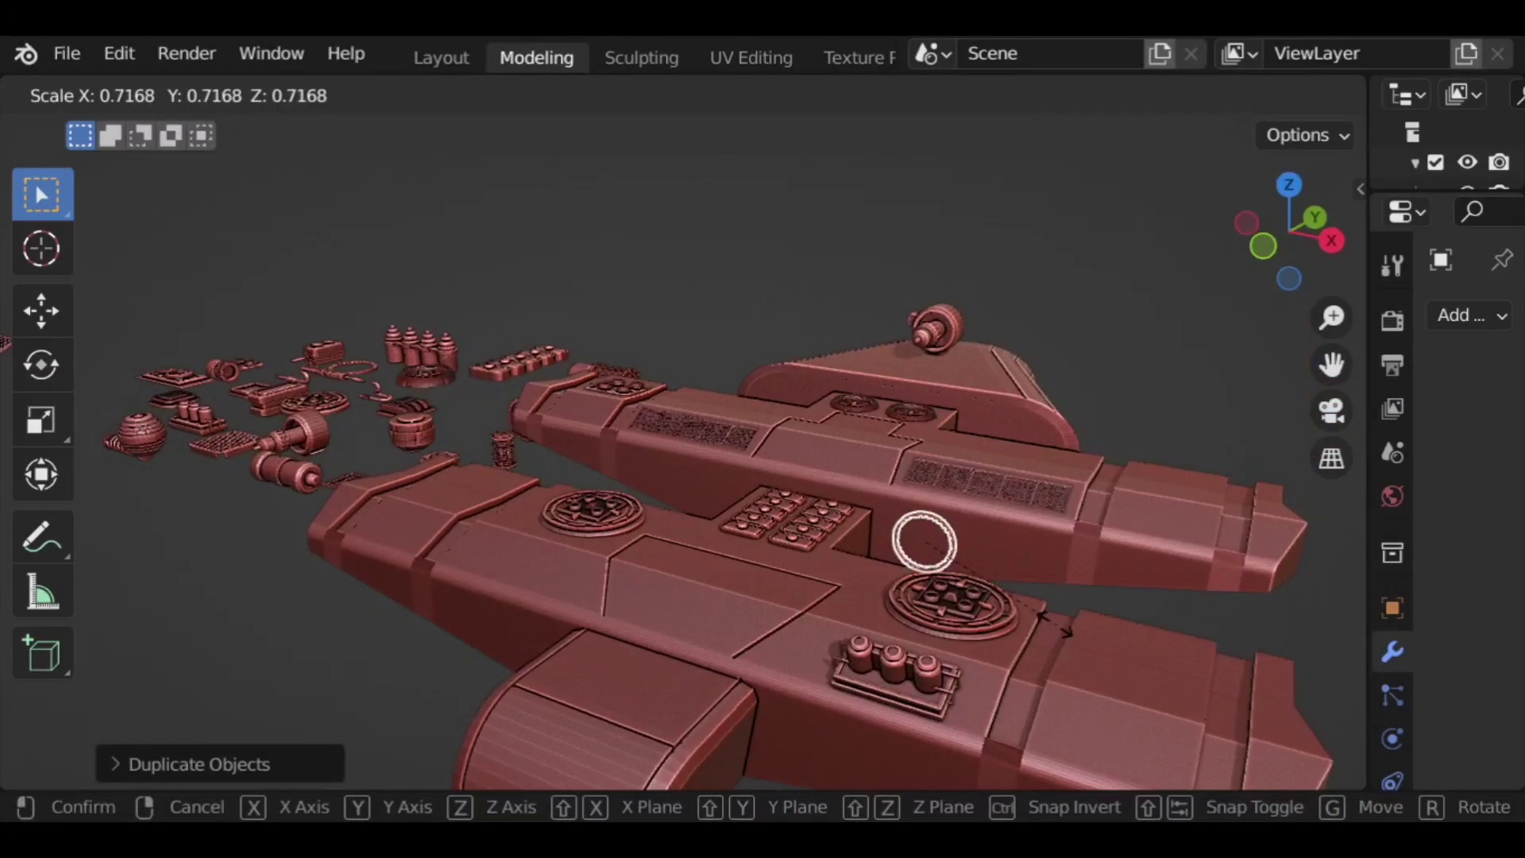
{"action": "left_click", "coordinate": [1144, 619]}
{"action": "left_click", "coordinate": [977, 551]}
{"action": "scroll", "coordinate": [908, 497], "scroll_direction": "down", "scroll_amount": 2}
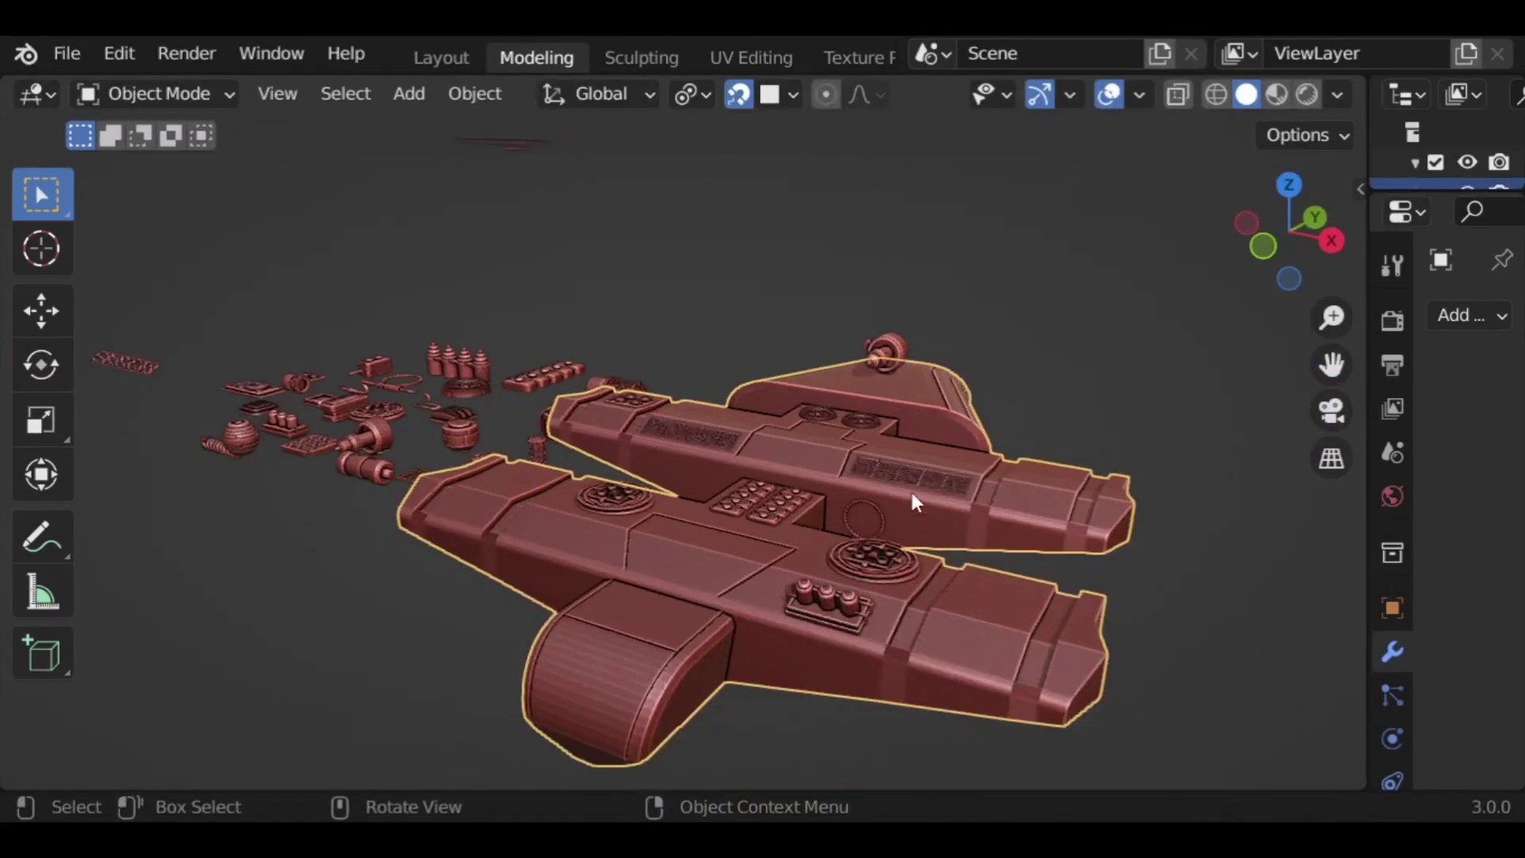
{"action": "scroll", "coordinate": [456, 436], "scroll_direction": "up", "scroll_amount": 2}
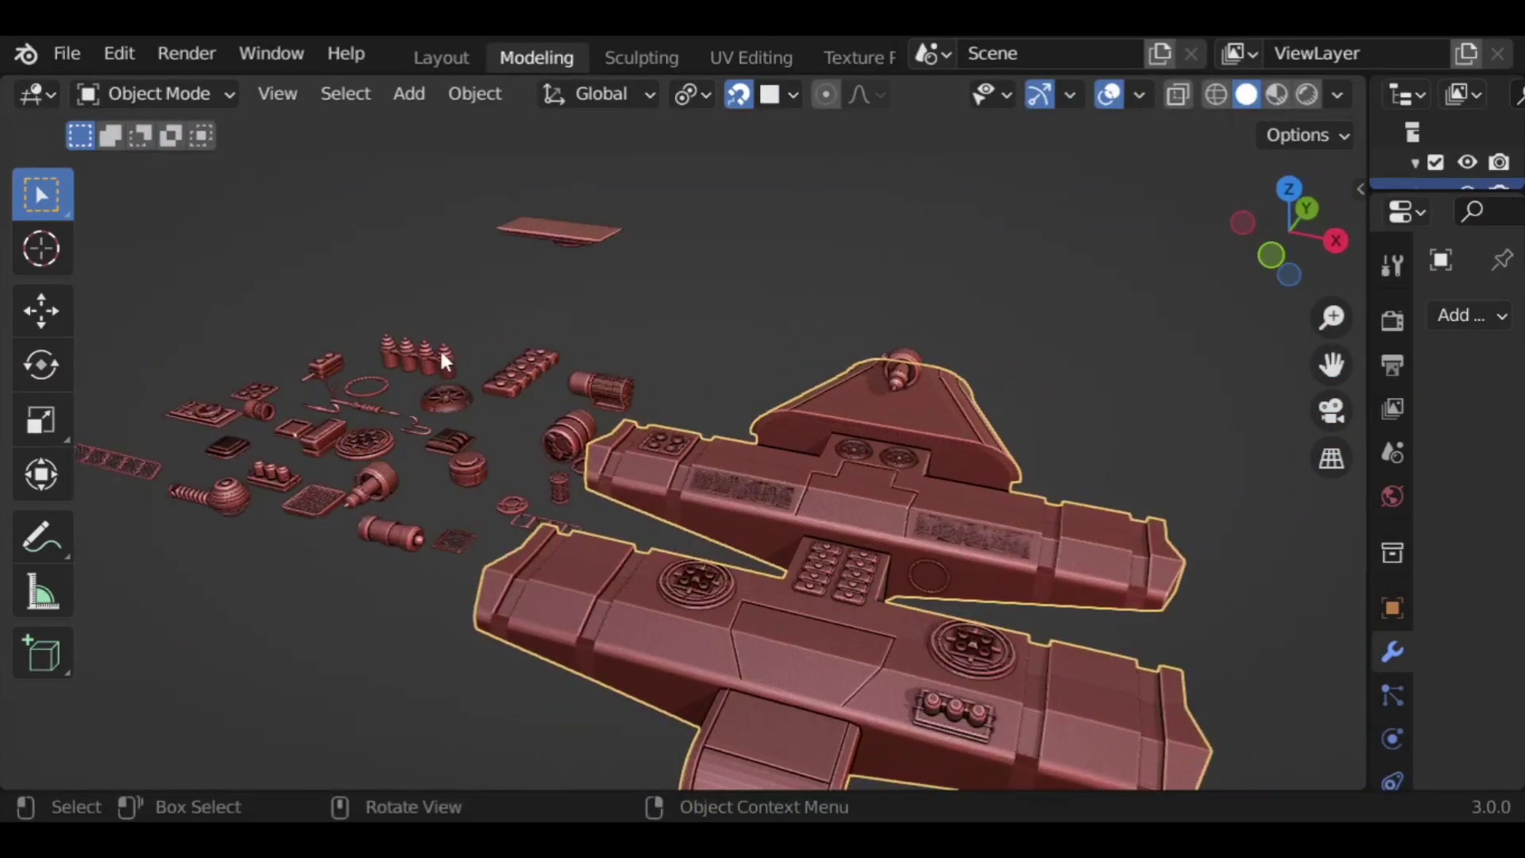
Step: Place a copy of the row of four pointed canisters on the rear wing and scale it down
{"action": "left_click", "coordinate": [442, 355]}
{"action": "key", "text": "g"}
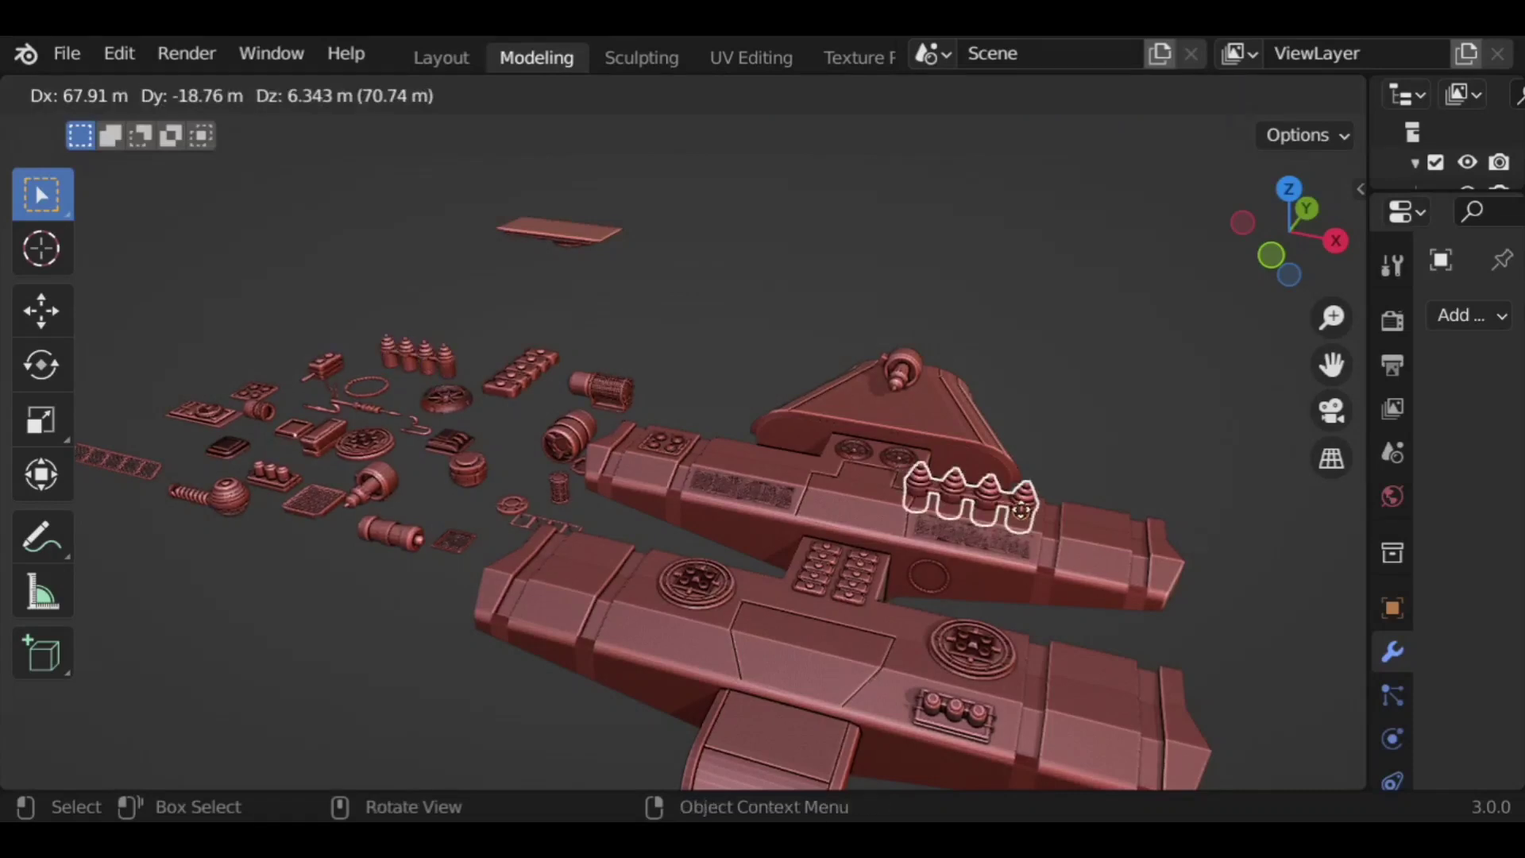
{"action": "left_click", "coordinate": [1025, 517]}
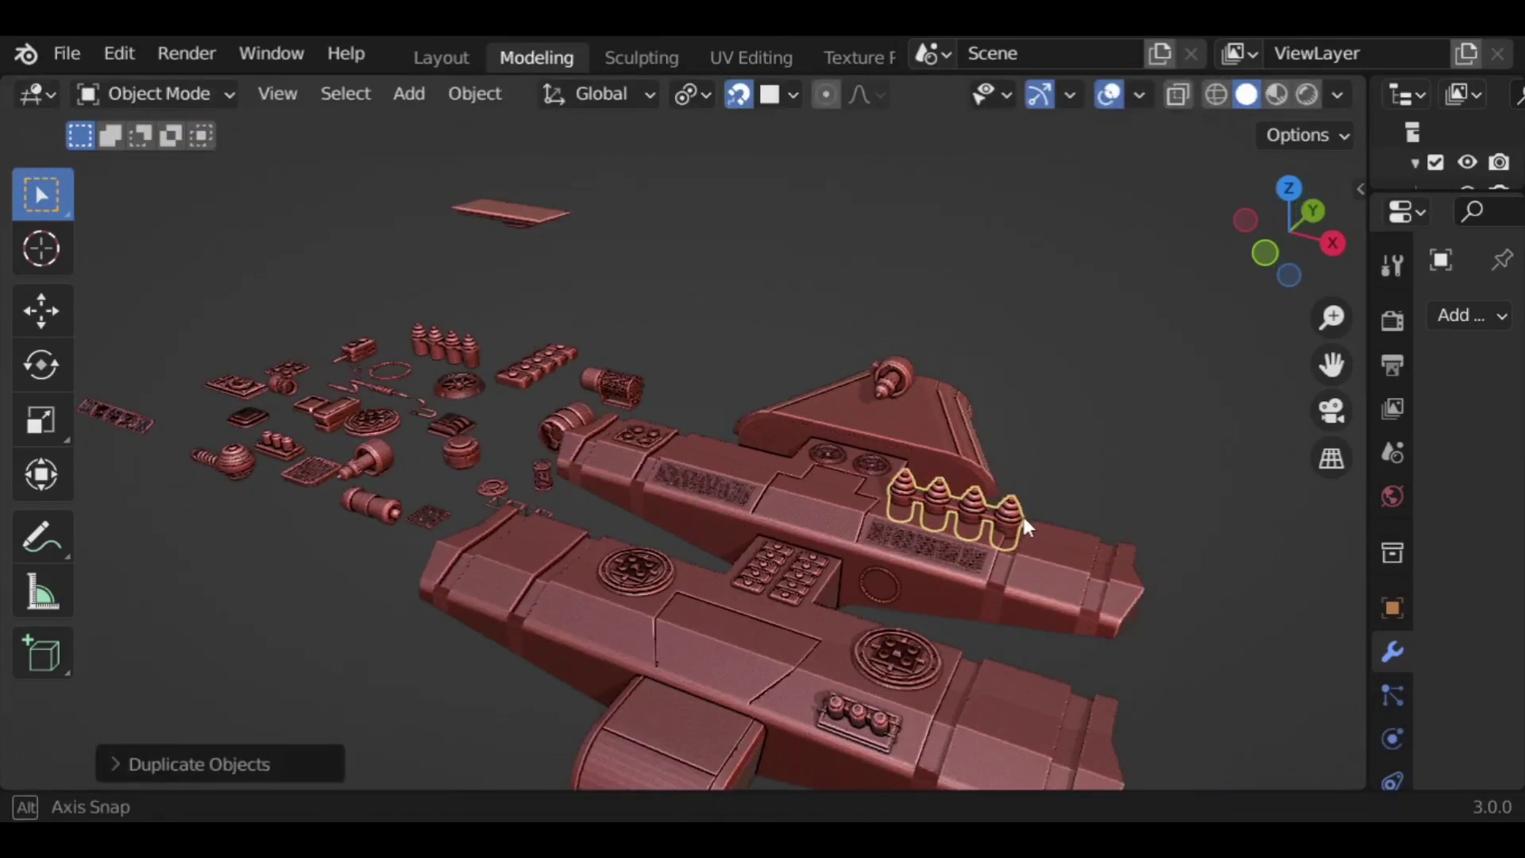
{"action": "middle_click_drag", "start_coordinate": [1021, 513], "coordinate": [1126, 588]}
{"action": "key", "text": "s"}
{"action": "left_click", "coordinate": [1069, 569]}
Step: Move the scaled canister row onto the tail section's front face, beside the block with two round vents
{"action": "key", "text": "g"}
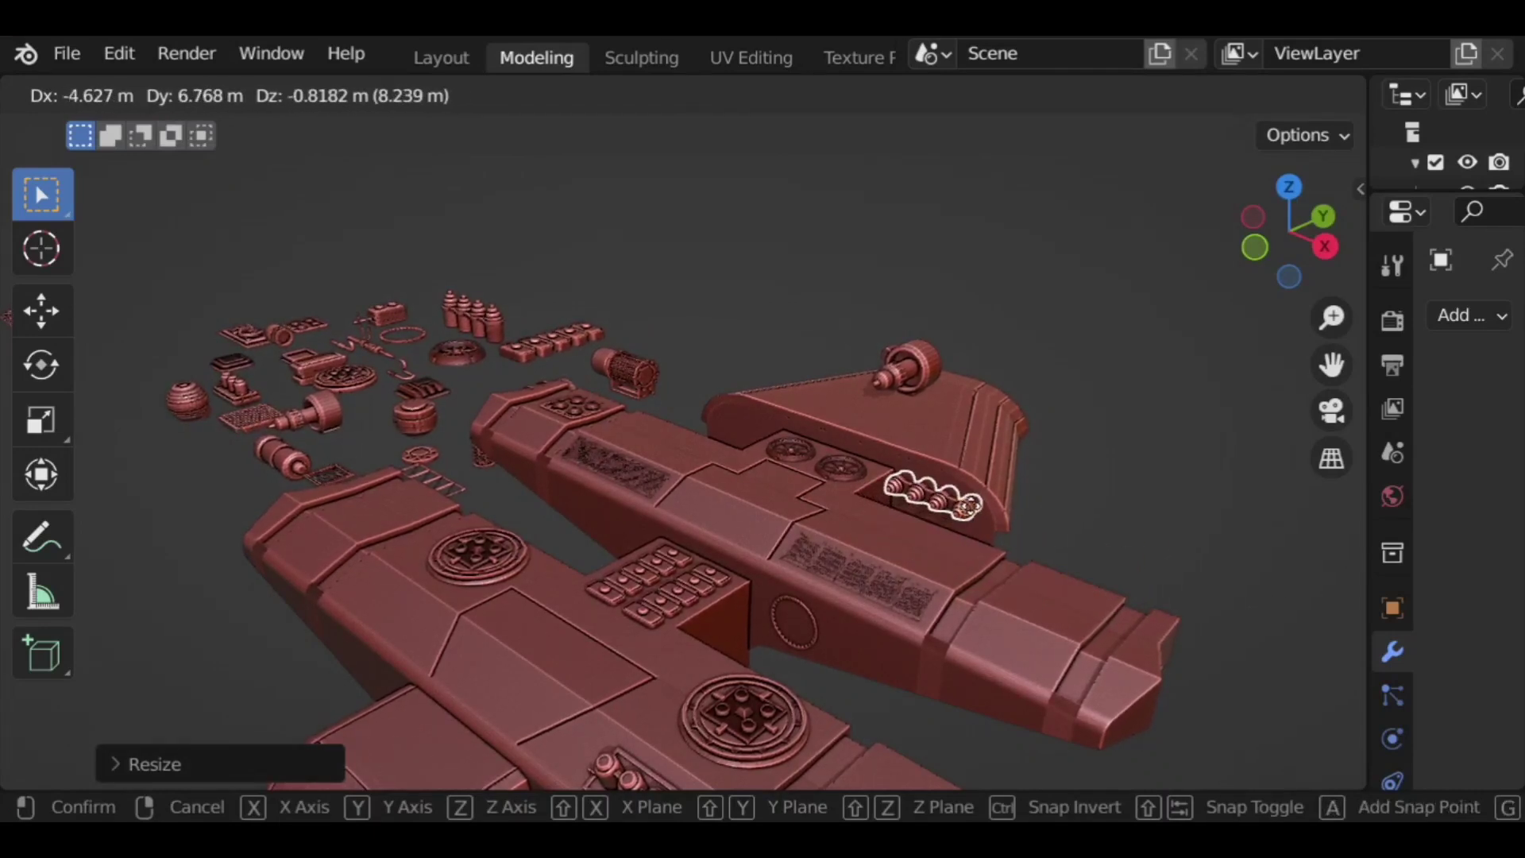
{"action": "left_click", "coordinate": [1024, 520]}
{"action": "middle_click_drag", "start_coordinate": [1025, 520], "coordinate": [977, 600]}
{"action": "key", "text": "g"}
{"action": "key", "text": "y"}
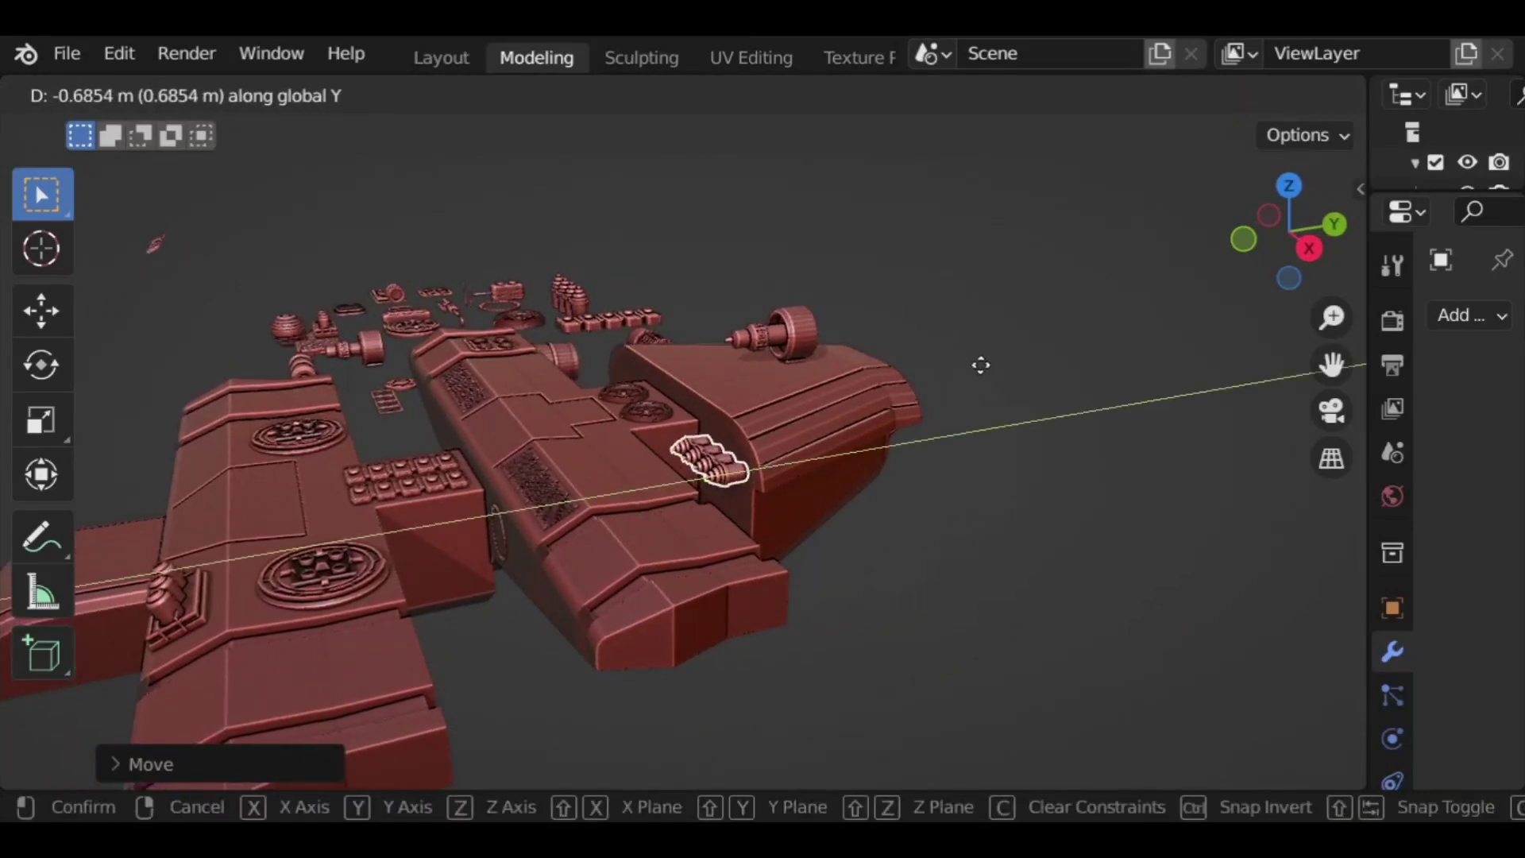
{"action": "key", "text": "Escape"}
{"action": "scroll", "coordinate": [953, 444], "scroll_direction": "down", "scroll_amount": 2}
Step: Snap a copy of the five-button strip onto the front wing's outer side face
{"action": "middle_click_drag", "start_coordinate": [625, 359], "coordinate": [685, 498]}
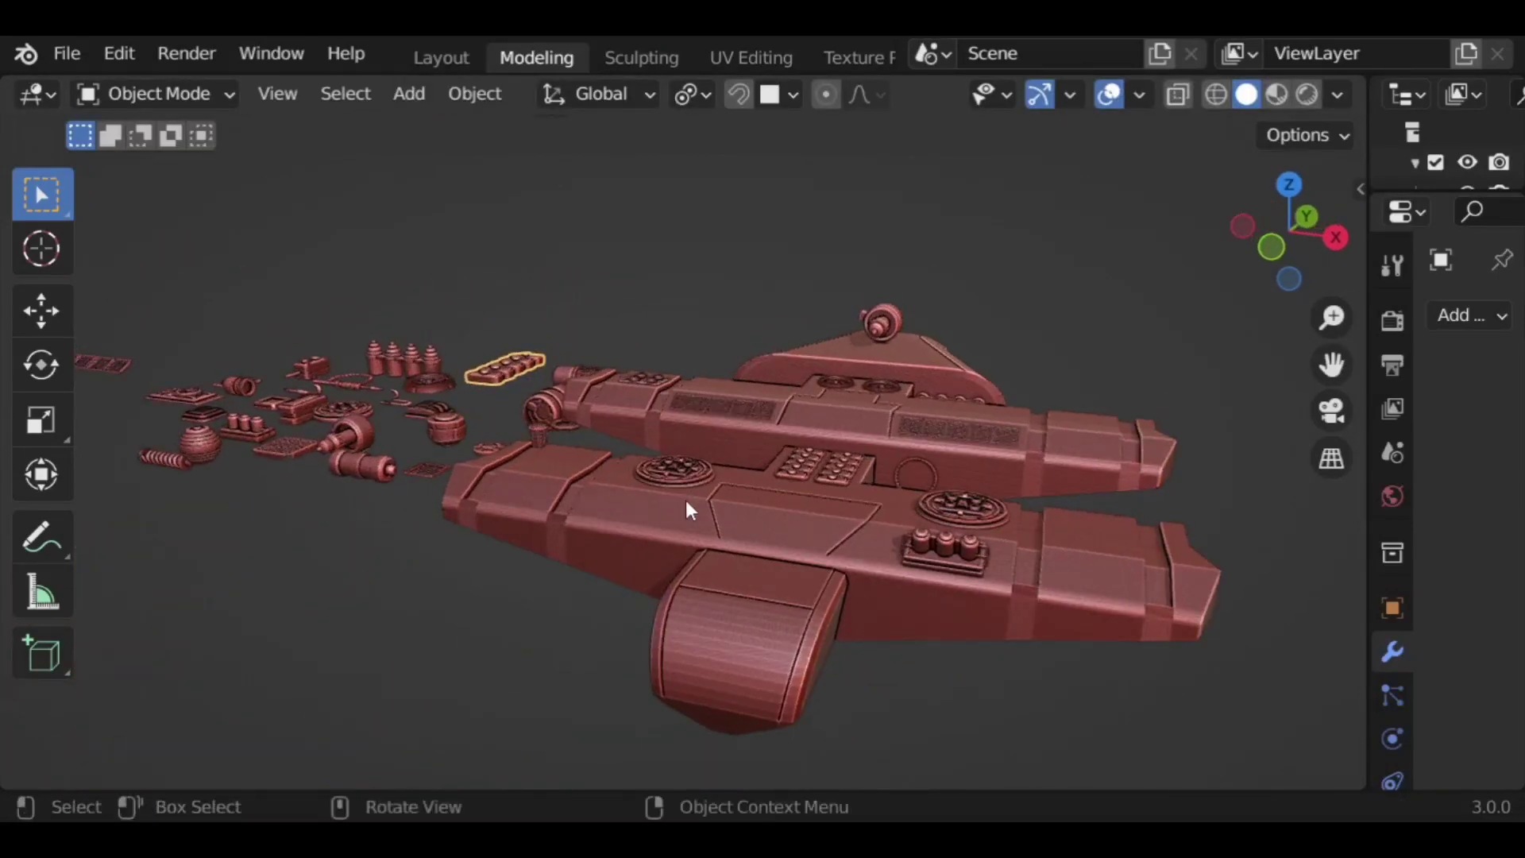
{"action": "key", "text": "g"}
{"action": "left_click", "coordinate": [490, 752]}
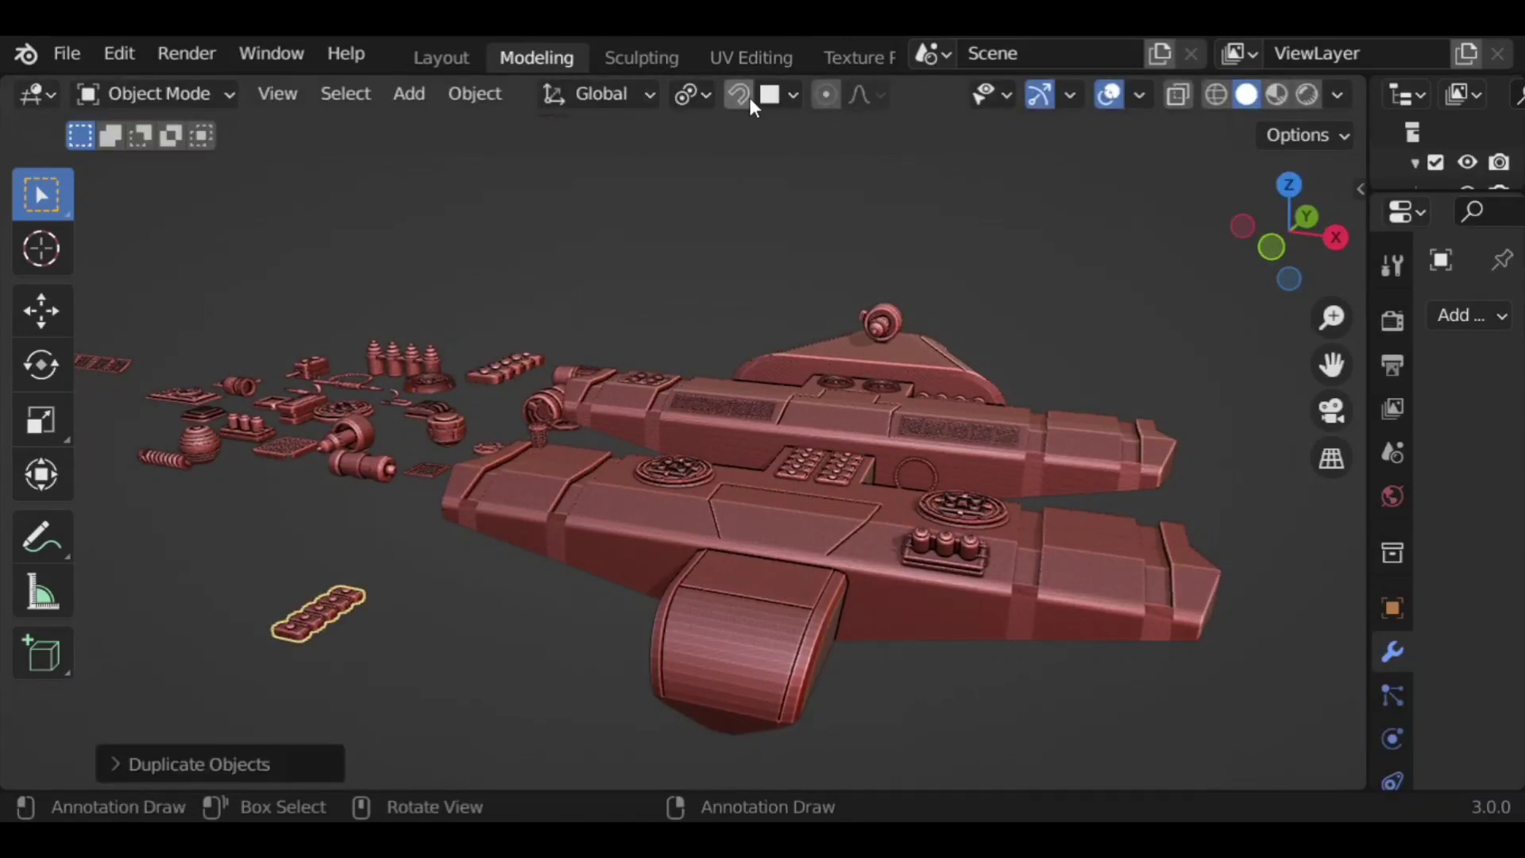
{"action": "key", "text": "g"}
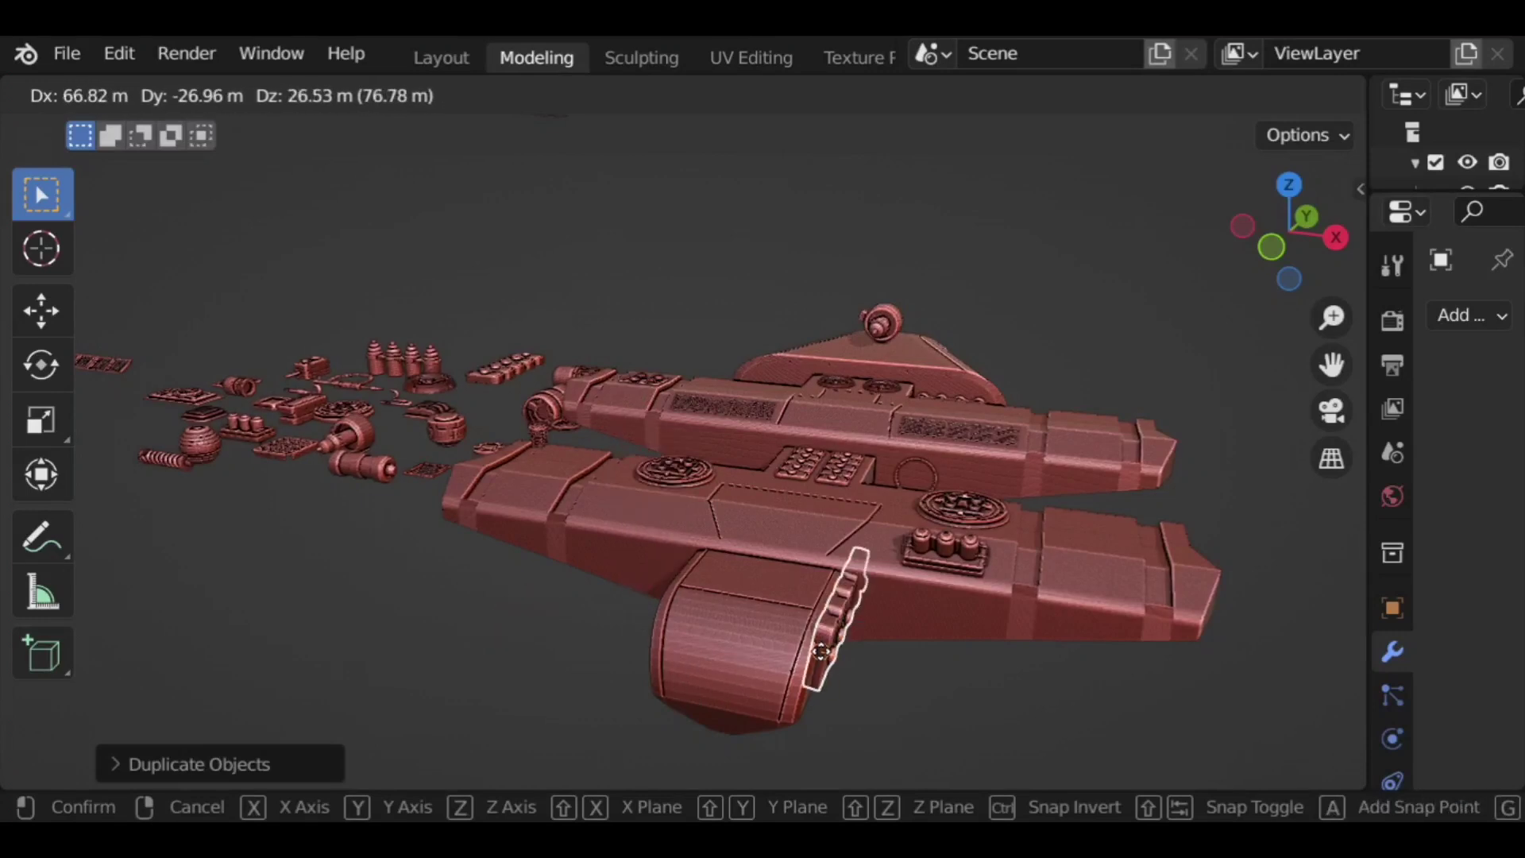
{"action": "left_click", "coordinate": [936, 621]}
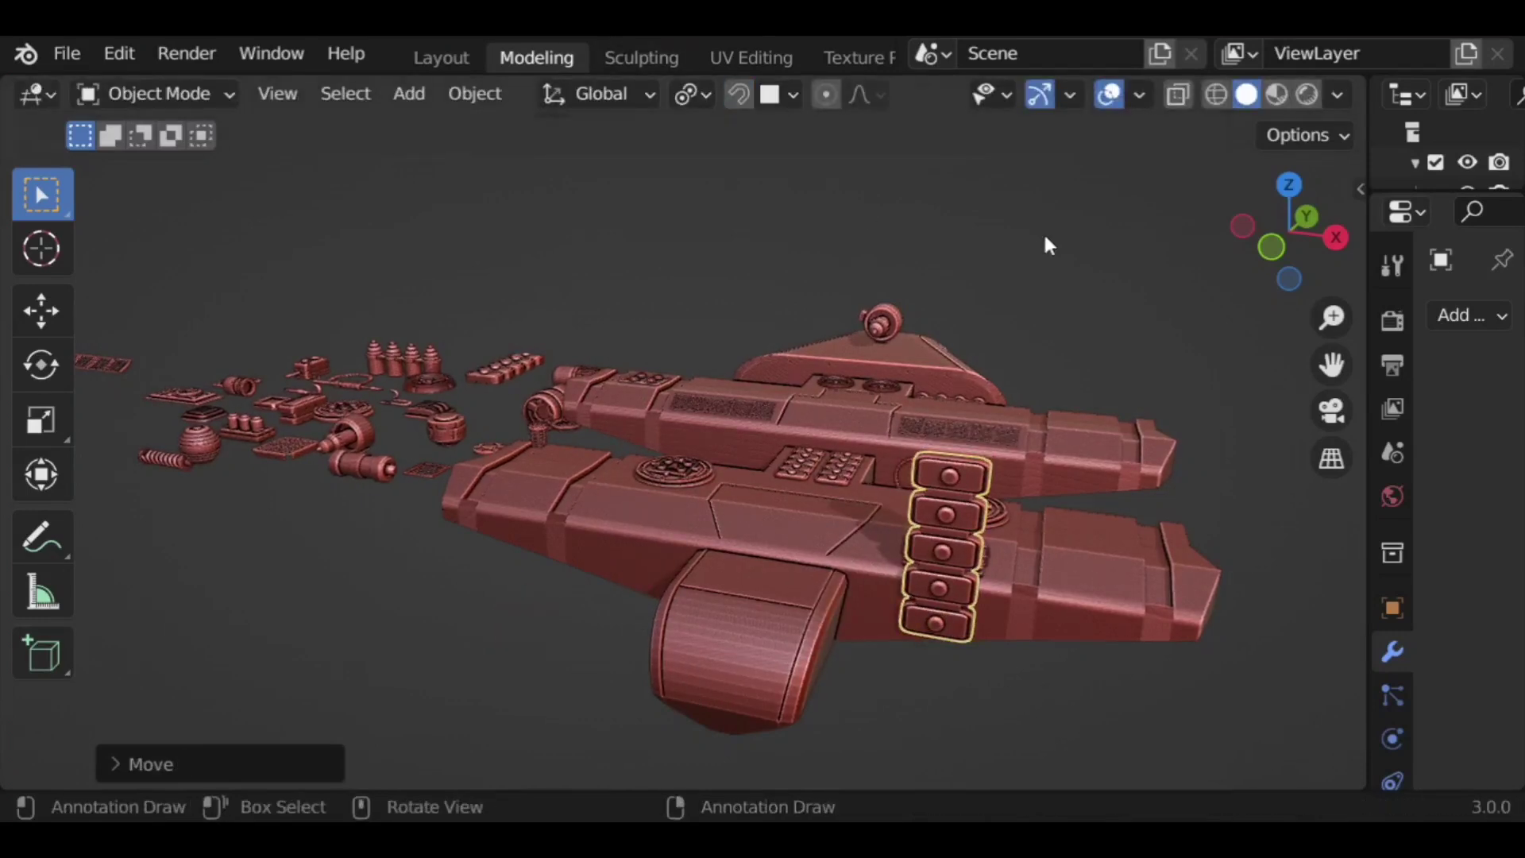
Step: Rotate the button strip 90 degrees about Y, scale it down and reposition it below the three-canister part
{"action": "type", "text": "ry90"}
{"action": "key", "text": "Return"}
{"action": "key", "text": "s"}
{"action": "key", "text": "Return"}
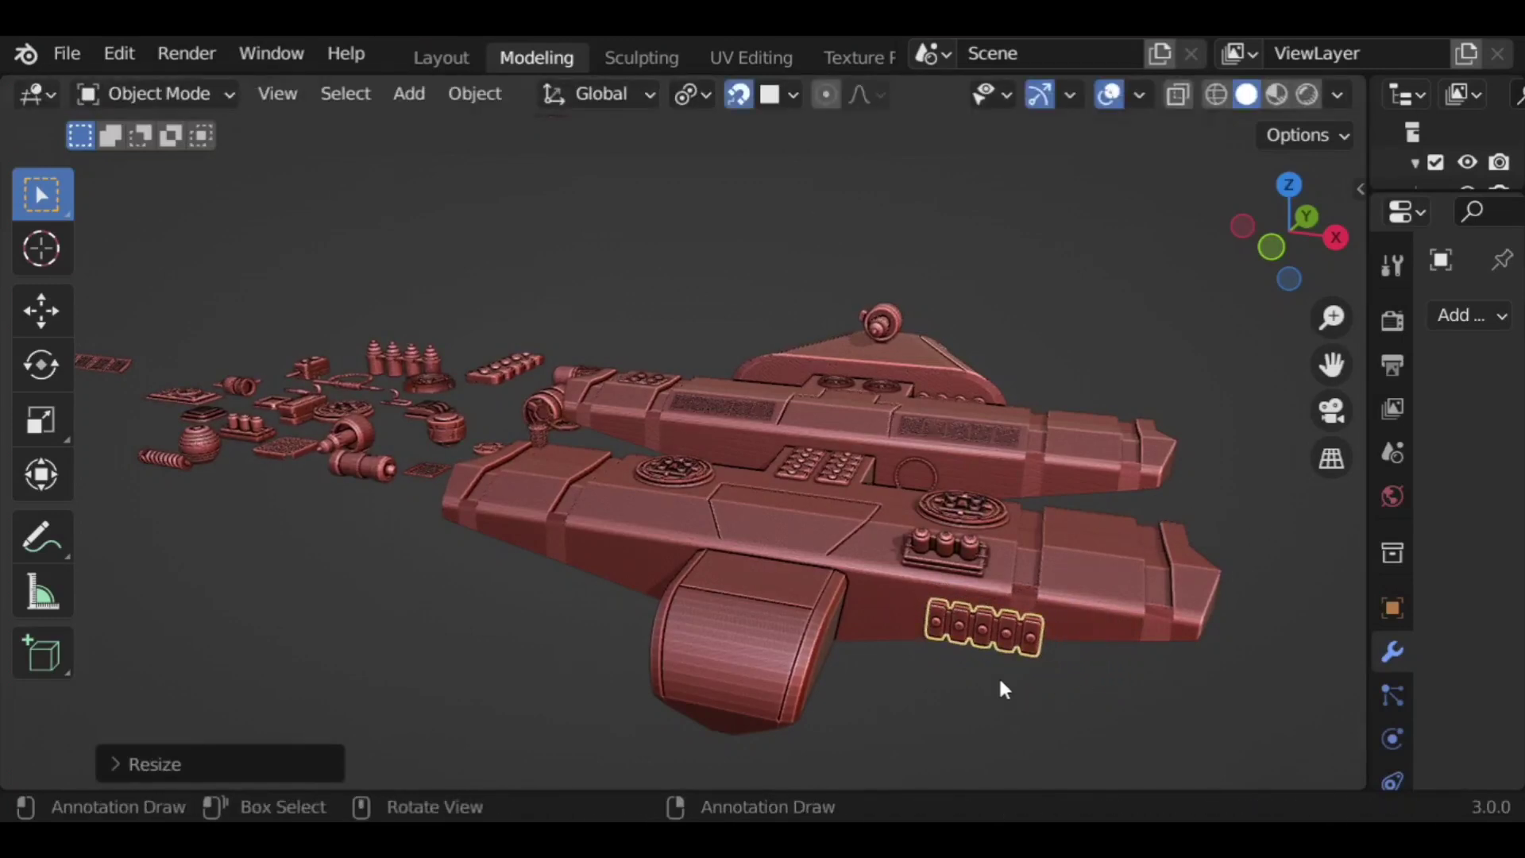
{"action": "key", "text": "g"}
{"action": "left_click", "coordinate": [1031, 687]}
{"action": "mouse_move", "coordinate": [1031, 687]}
{"action": "middle_mouse_down"}
{"action": "mouse_move", "coordinate": [1037, 647]}
{"action": "mouse_move", "coordinate": [1024, 697]}
{"action": "middle_mouse_up"}
Step: Snap a copy of the small slotted panel onto the front wing's side, next to the curved nose section
{"action": "middle_click_drag", "start_coordinate": [479, 395], "coordinate": [365, 437]}
{"action": "left_click", "coordinate": [355, 432]}
{"action": "middle_click_drag", "start_coordinate": [703, 584], "coordinate": [427, 429]}
{"action": "left_click", "coordinate": [584, 408]}
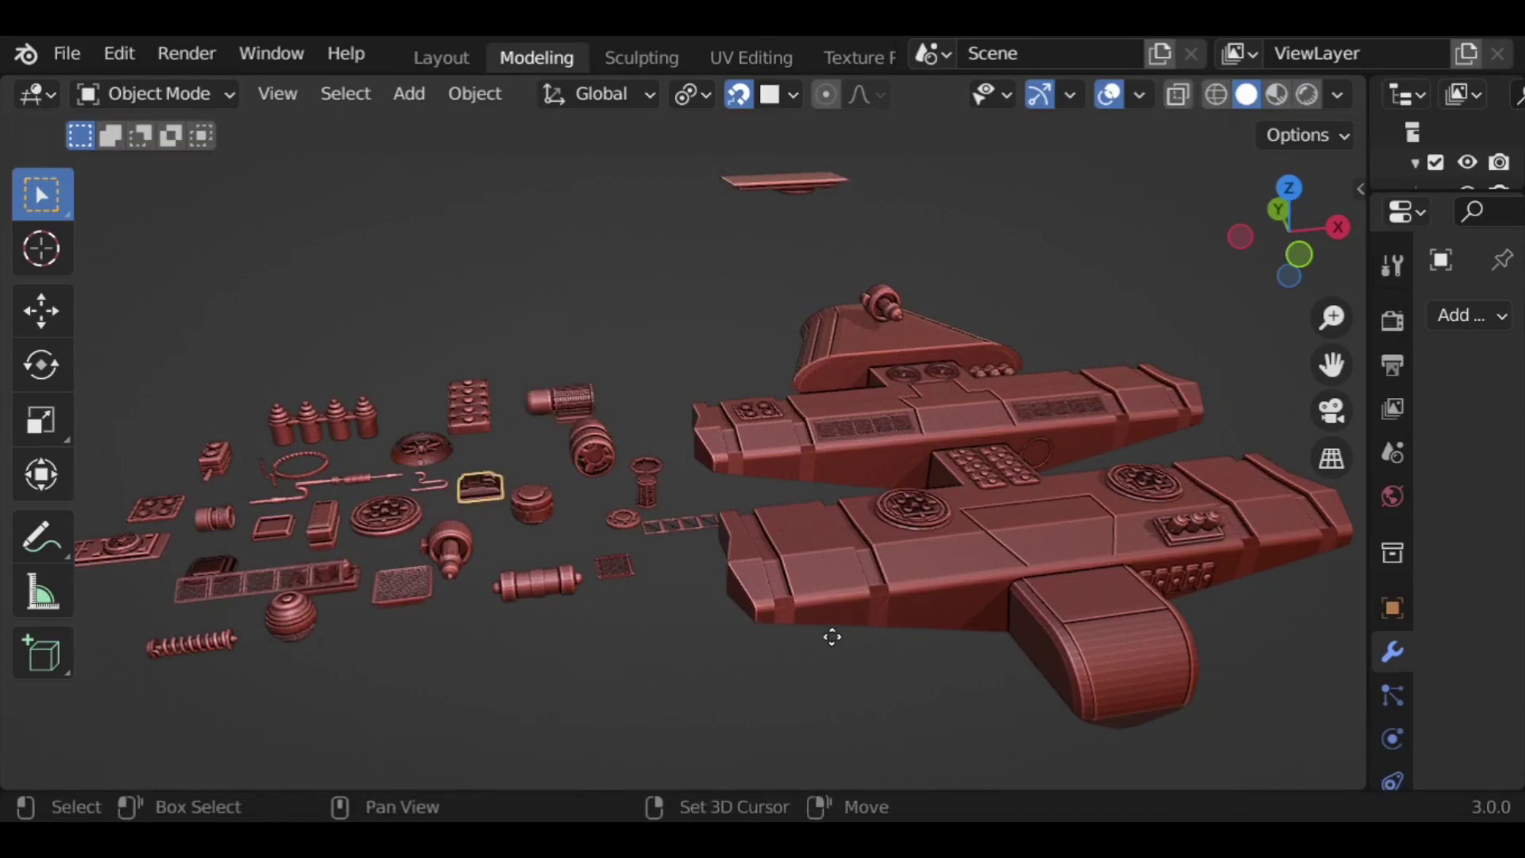
{"action": "key", "text": "g"}
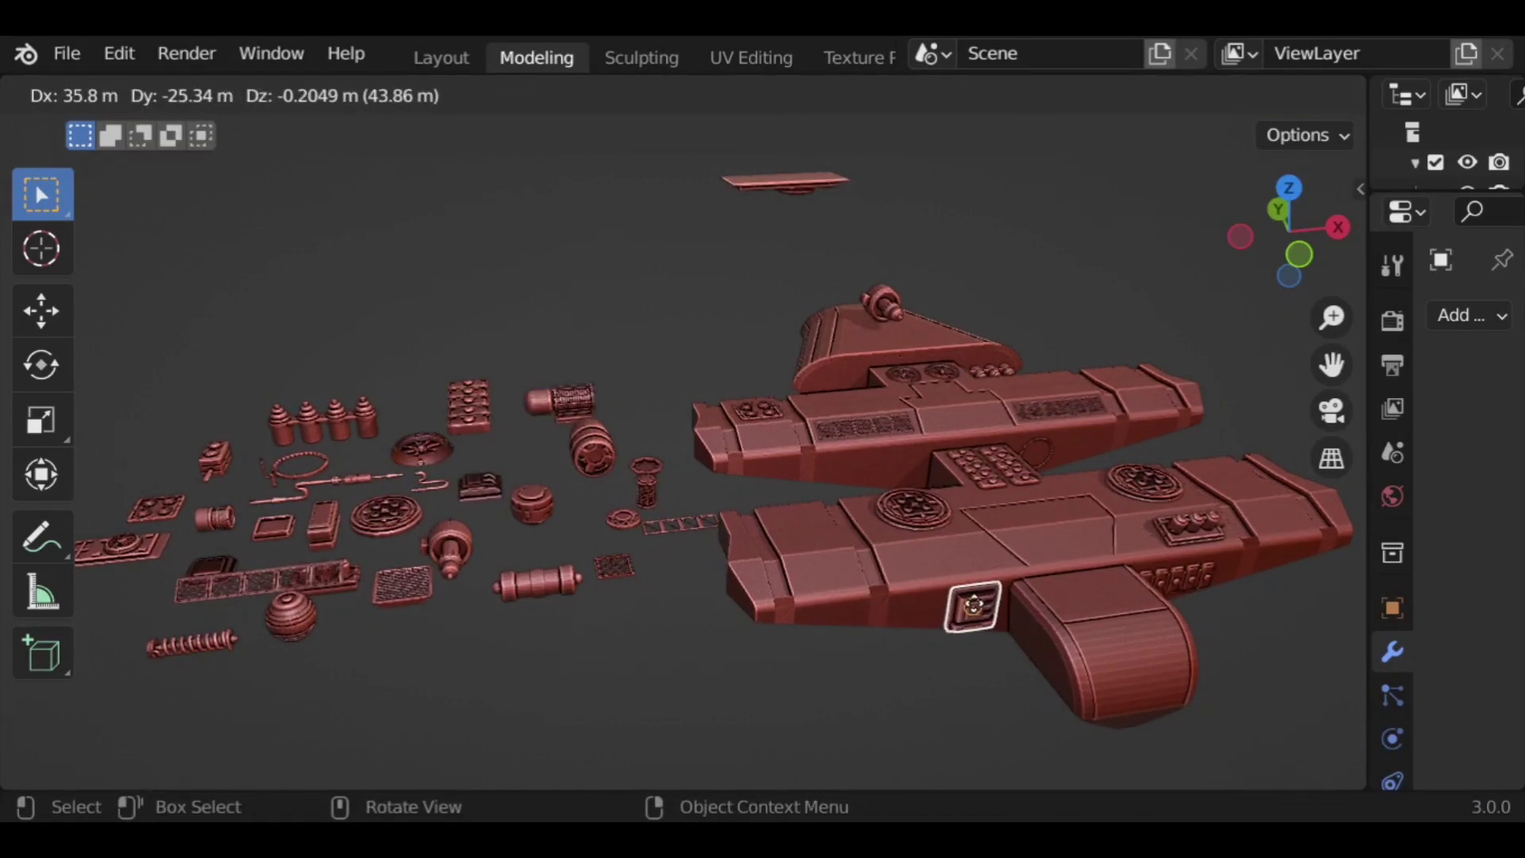
{"action": "left_click", "coordinate": [1008, 656]}
Step: Scale the slotted panel copy to fit the front wing's side face
{"action": "key", "text": "KP_Decimal"}
{"action": "middle_click_drag", "start_coordinate": [1007, 645], "coordinate": [871, 555]}
{"action": "key", "text": "s"}
{"action": "left_click", "coordinate": [839, 672]}
{"action": "scroll", "coordinate": [992, 577], "scroll_direction": "down", "scroll_amount": 4}
{"action": "mouse_move", "coordinate": [993, 577]}
{"action": "middle_mouse_down"}
{"action": "mouse_move", "coordinate": [888, 597]}
{"action": "mouse_move", "coordinate": [1031, 538]}
{"action": "mouse_move", "coordinate": [1005, 580]}
{"action": "middle_mouse_up"}
{"action": "scroll", "coordinate": [941, 580], "scroll_direction": "down", "scroll_amount": 6}
{"action": "scroll", "coordinate": [945, 588], "scroll_direction": "up", "scroll_amount": 2}
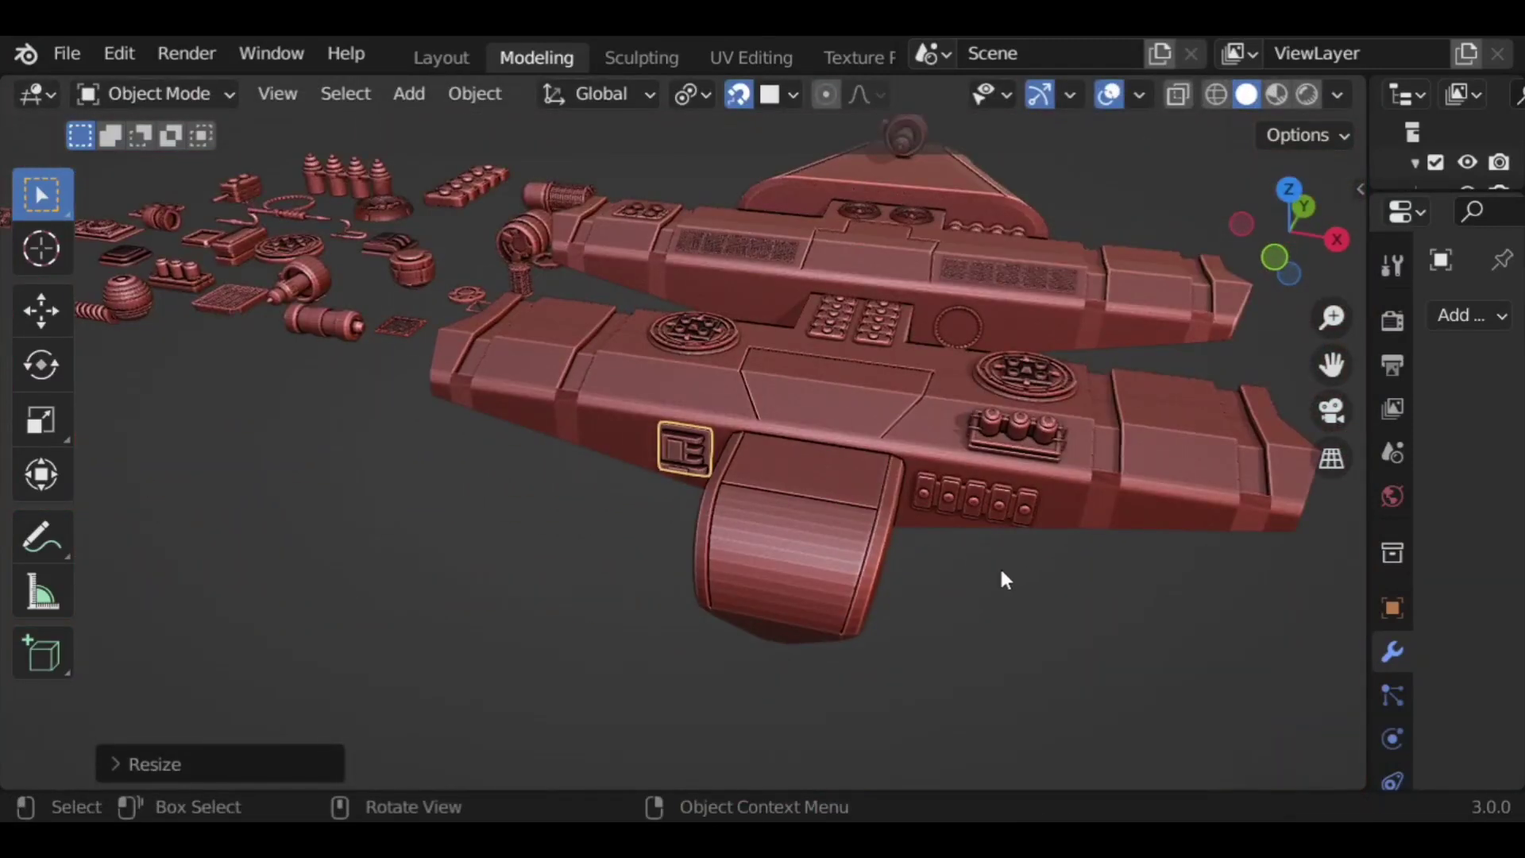
Step: Place a copy of the long box part on one end of the front wing and duplicate it along X to the other end
{"action": "left_click", "coordinate": [240, 242]}
{"action": "key", "text": "shift+d"}
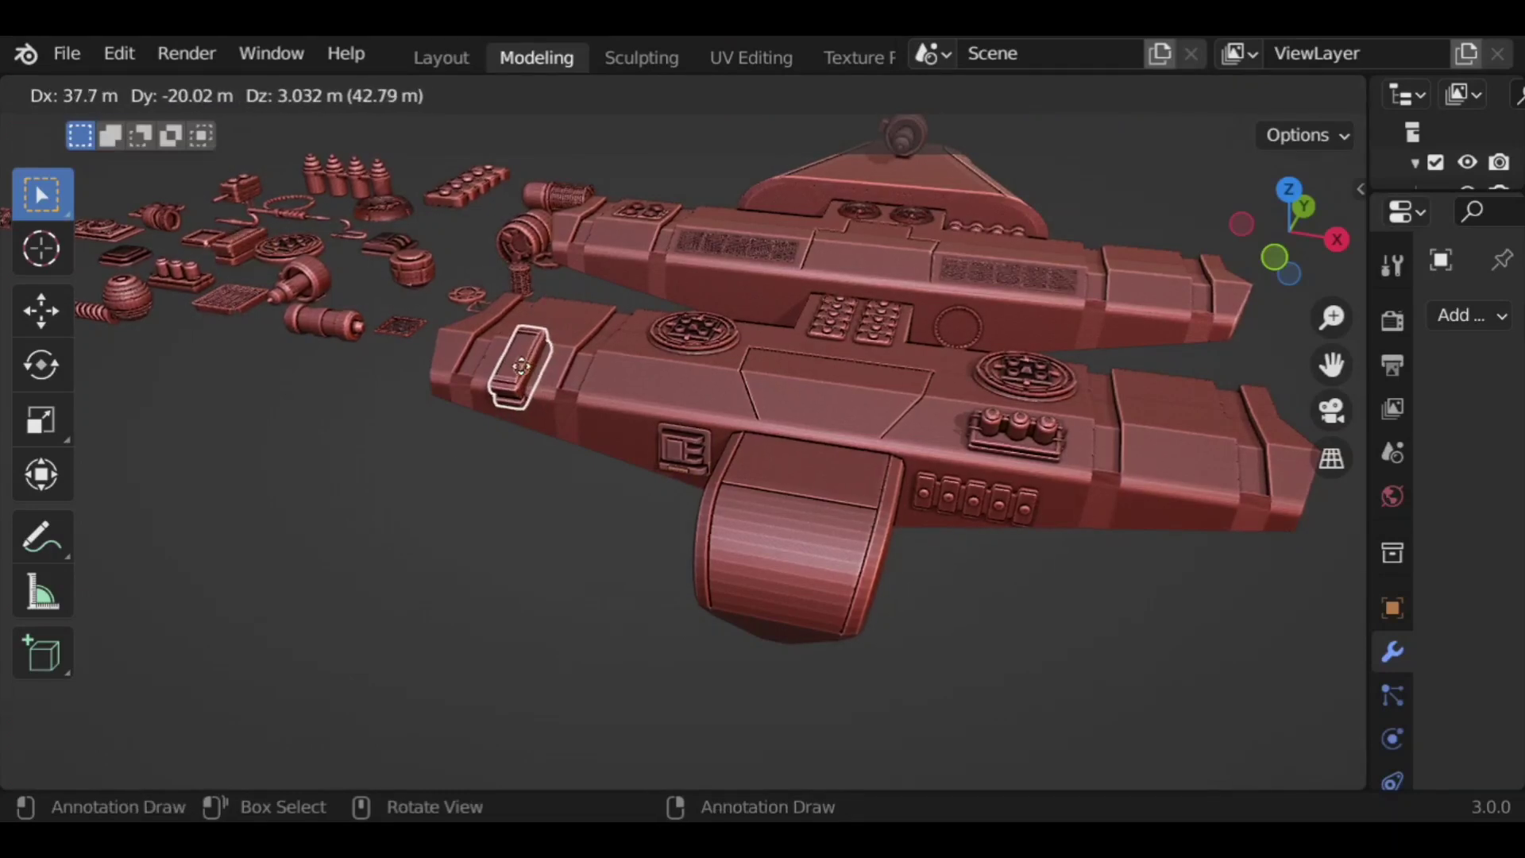
{"action": "left_click", "coordinate": [521, 364]}
{"action": "key", "text": "shift+d"}
{"action": "key", "text": "x"}
{"action": "left_click", "coordinate": [1220, 618]}
{"action": "scroll", "coordinate": [1218, 610], "scroll_direction": "down", "scroll_amount": 2}
Step: Select both box parts on the front wing and adjust their position along Y
{"action": "middle_click_drag", "start_coordinate": [1102, 621], "coordinate": [1041, 612]}
{"action": "left_click", "coordinate": [612, 388], "text": "shift"}
{"action": "key", "text": "g"}
{"action": "key", "text": "y"}
{"action": "left_click", "coordinate": [1191, 518]}
{"action": "key", "text": "g"}
{"action": "key", "text": "z"}
{"action": "key", "text": "Escape"}
{"action": "key", "text": "g"}
{"action": "key", "text": "y"}
{"action": "left_click", "coordinate": [1196, 516]}
Step: Try duplicating the two box parts along Y, and delete the unwanted copies
{"action": "left_click", "coordinate": [1012, 504]}
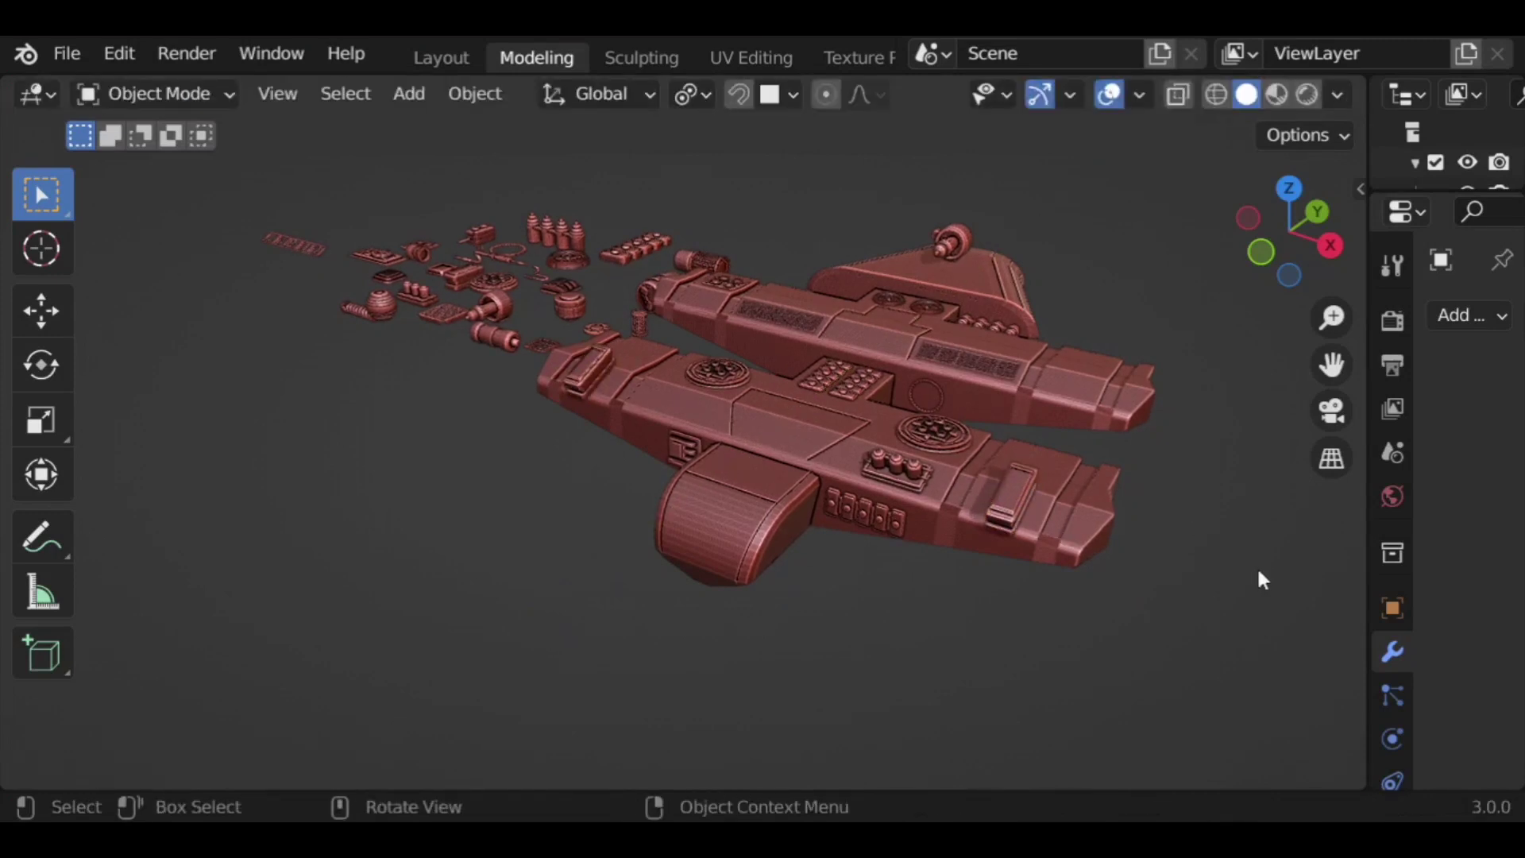
{"action": "key", "text": "KP_Decimal"}
{"action": "scroll", "coordinate": [1227, 527], "scroll_direction": "down", "scroll_amount": 2}
{"action": "scroll", "coordinate": [1031, 543], "scroll_direction": "down", "scroll_amount": 1}
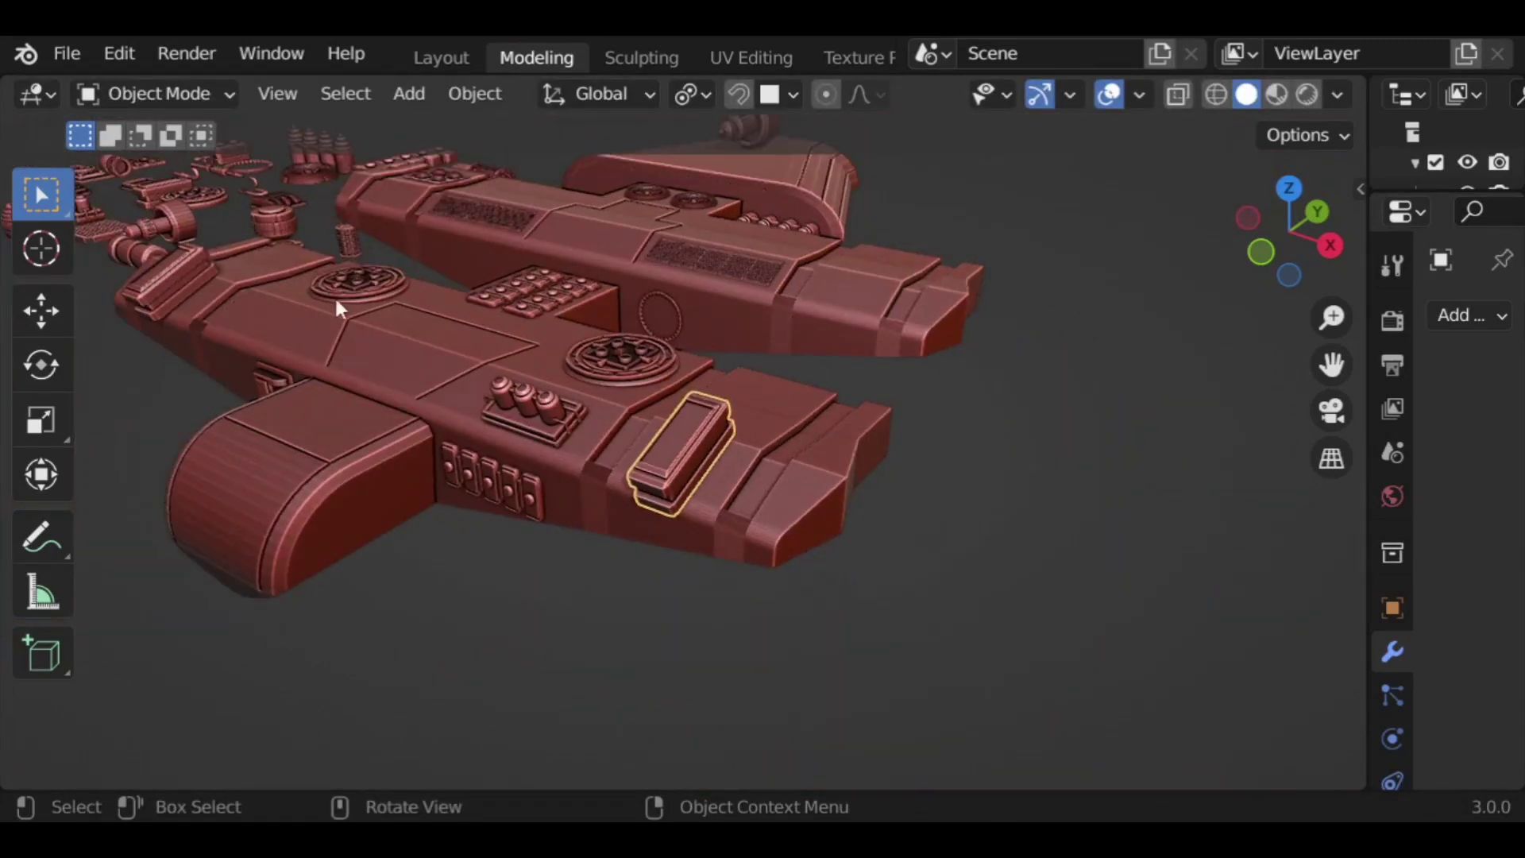
{"action": "left_click", "coordinate": [182, 287], "text": "shift"}
{"action": "key", "text": "shift+d"}
{"action": "key", "text": "y"}
{"action": "left_click", "coordinate": [1117, 296]}
{"action": "key", "text": "Delete"}
{"action": "scroll", "coordinate": [1104, 456], "scroll_direction": "down", "scroll_amount": 2}
{"action": "mouse_move", "coordinate": [810, 548]}
{"action": "middle_mouse_down"}
{"action": "mouse_move", "coordinate": [843, 555]}
{"action": "mouse_move", "coordinate": [827, 583]}
{"action": "mouse_move", "coordinate": [794, 573]}
{"action": "middle_mouse_up"}
{"action": "scroll", "coordinate": [795, 573], "scroll_direction": "down", "scroll_amount": 2}
{"action": "left_click", "coordinate": [202, 349]}
{"action": "key", "text": "Delete"}
Step: Duplicate the loose three-canister part, enable snapping, and move the copy onto the ship's rear section
{"action": "scroll", "coordinate": [239, 350], "scroll_direction": "up", "scroll_amount": 2}
{"action": "middle_click_drag", "start_coordinate": [254, 349], "coordinate": [301, 341]}
{"action": "left_click", "coordinate": [310, 337]}
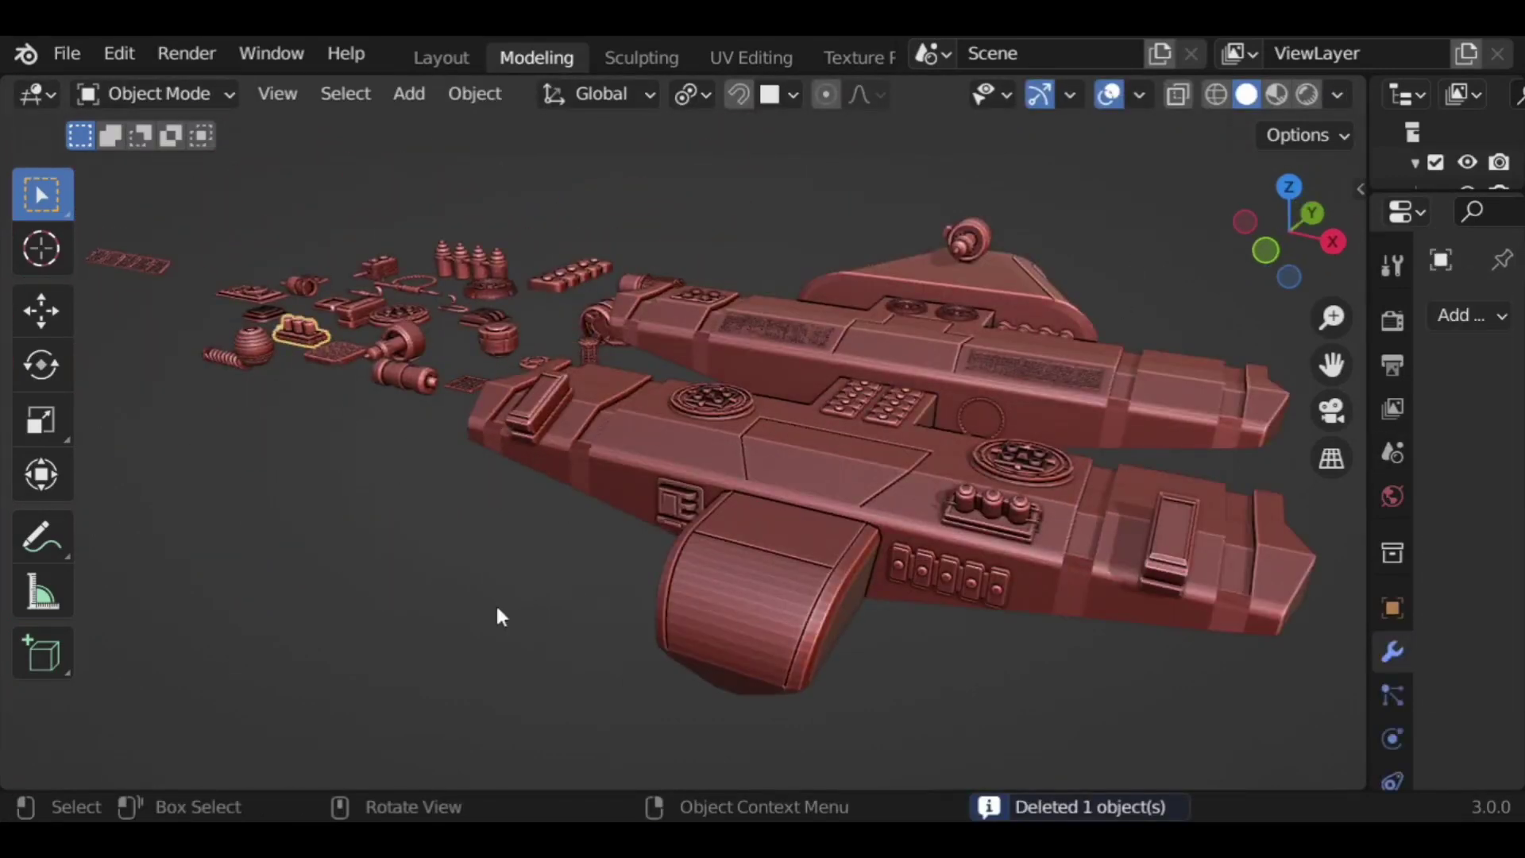
{"action": "key", "text": "shift+d"}
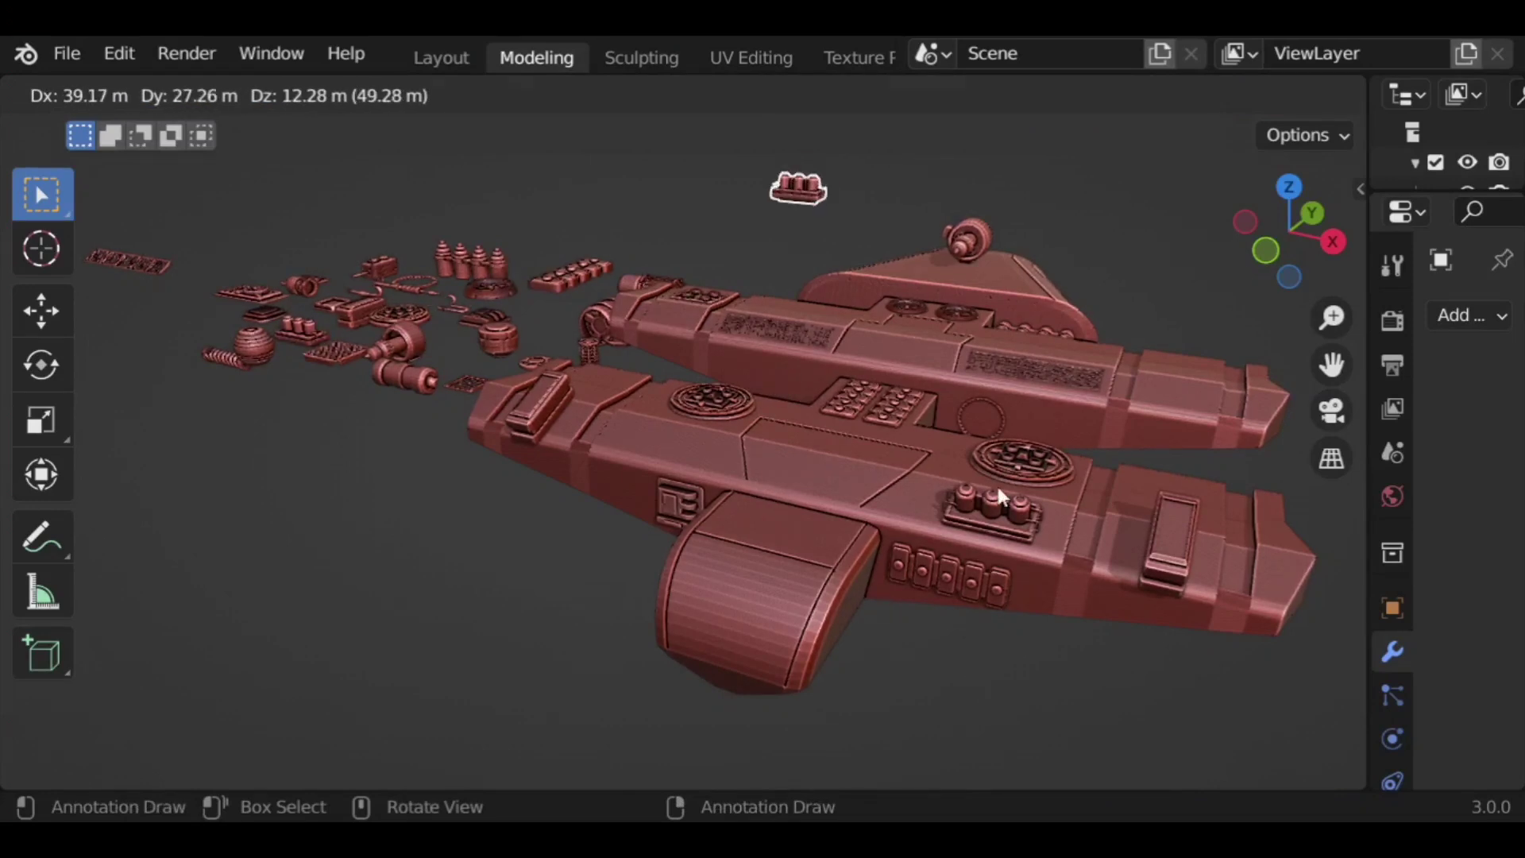
{"action": "left_click", "coordinate": [779, 159]}
{"action": "key", "text": "shift+Tab"}
{"action": "key", "text": "g"}
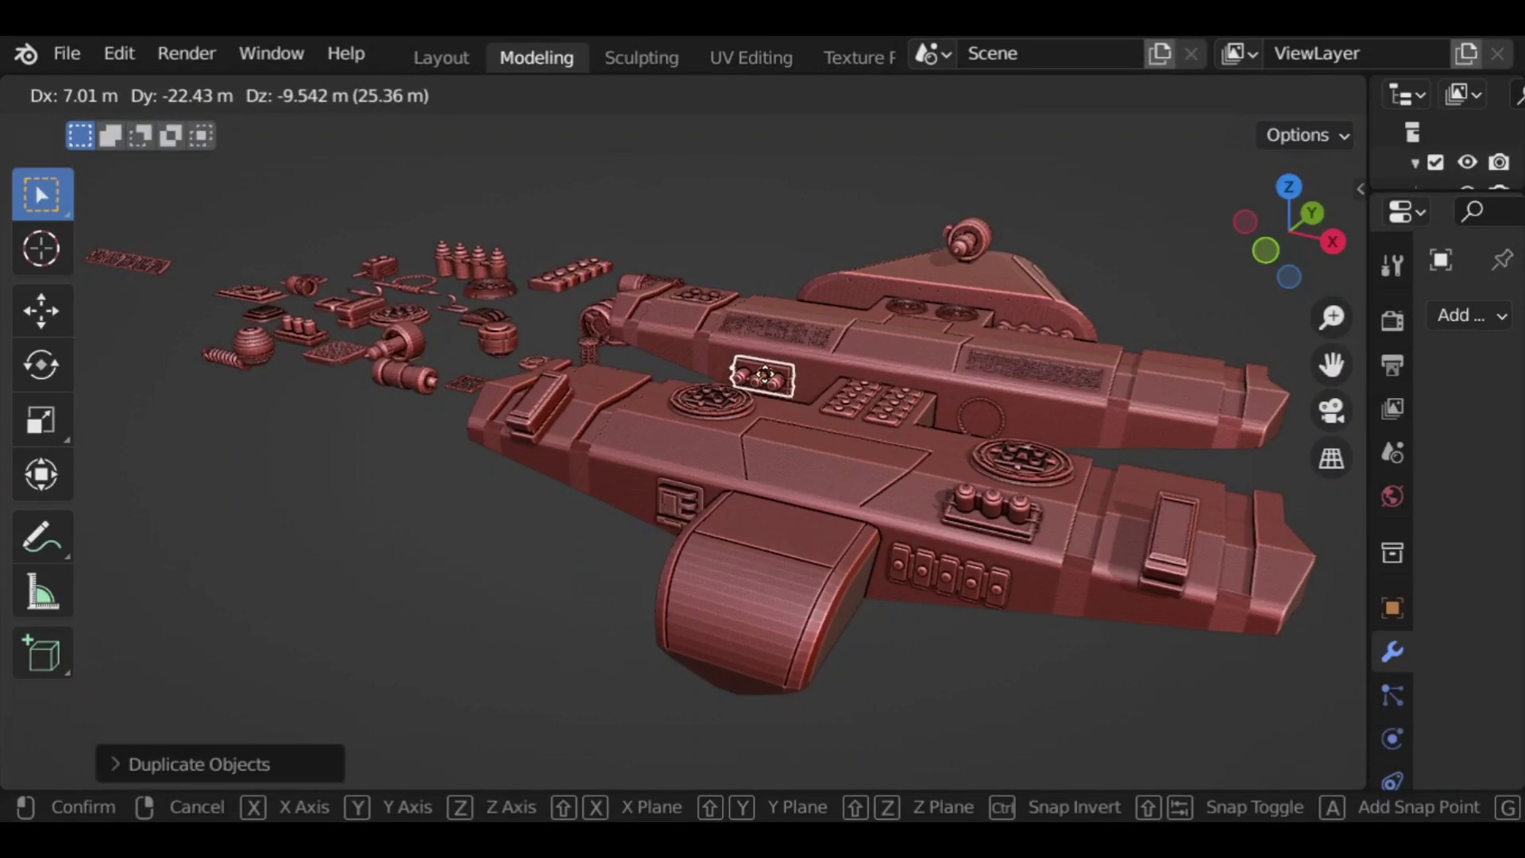
{"action": "left_click", "coordinate": [913, 253]}
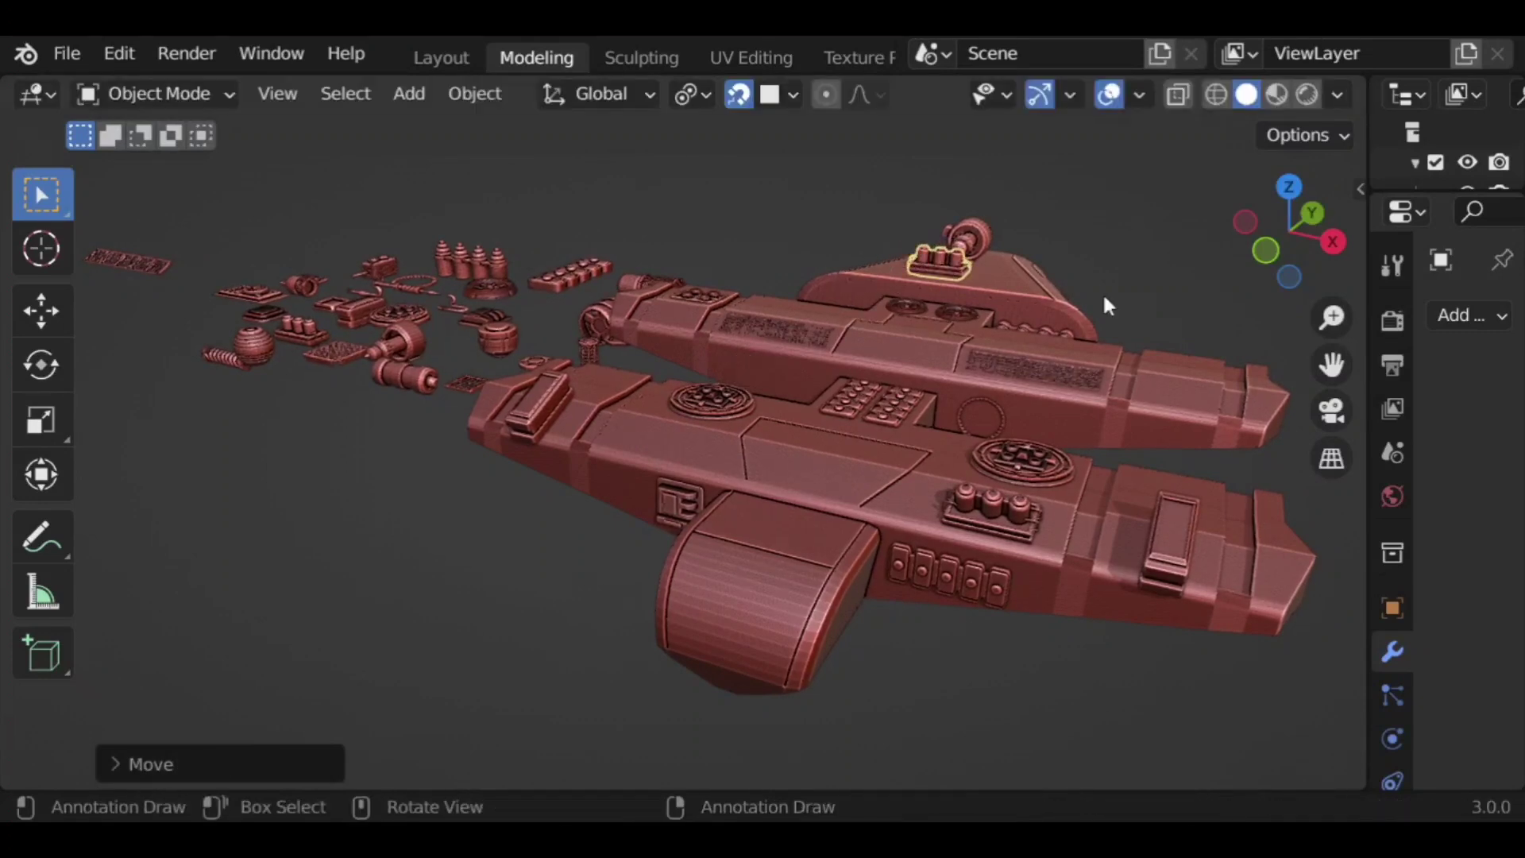
Step: Set the three-canister copy behind one mesh panel on the rear wing and place a second copy behind the other mesh panel
{"action": "middle_click_drag", "start_coordinate": [913, 252], "coordinate": [1013, 299]}
{"action": "key", "text": "g"}
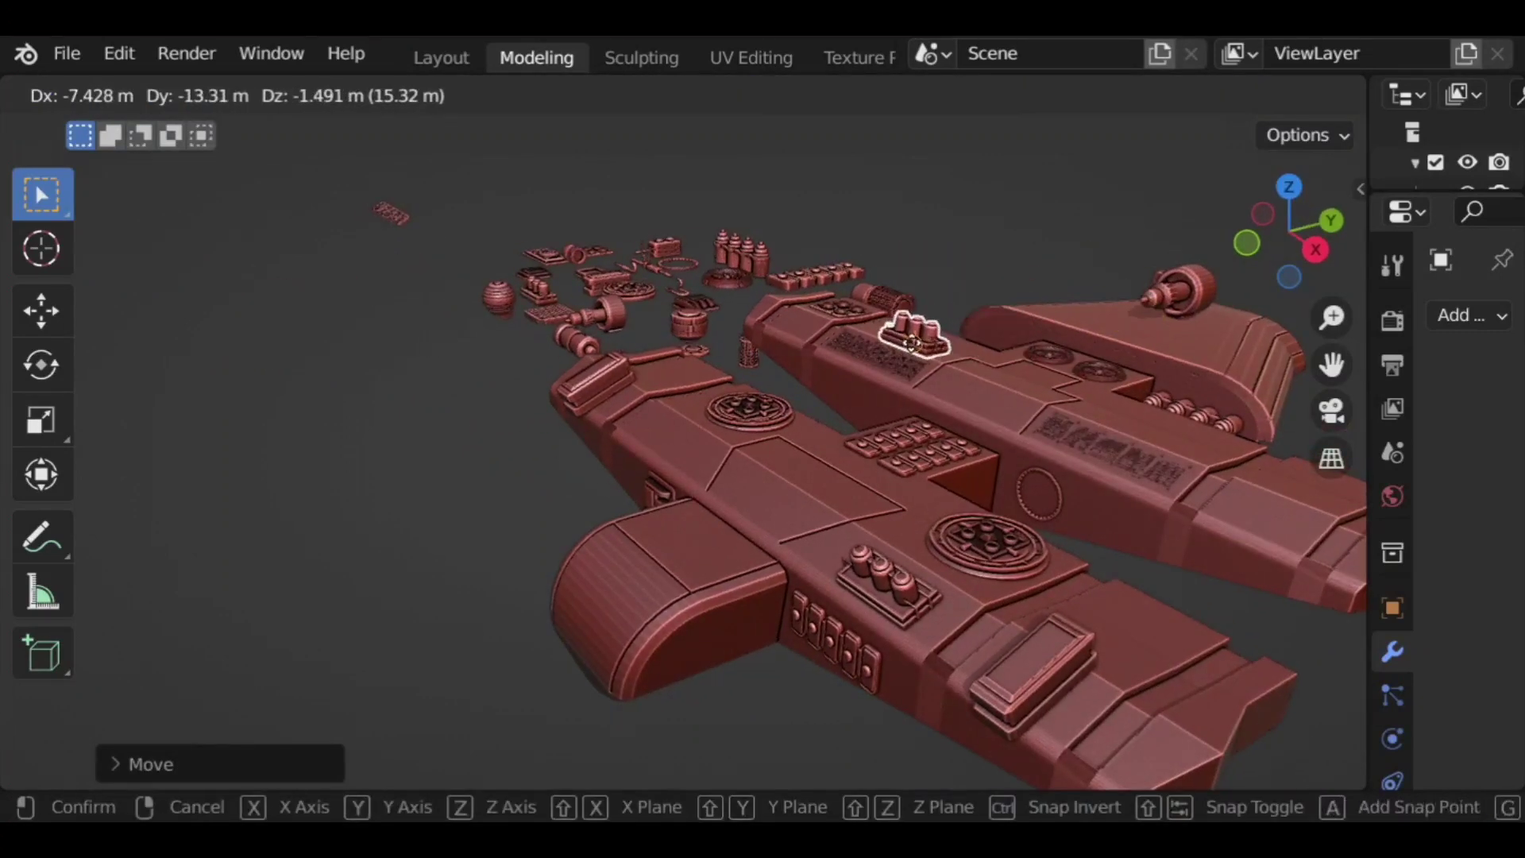
{"action": "left_click", "coordinate": [909, 340]}
{"action": "key", "text": "shift+d"}
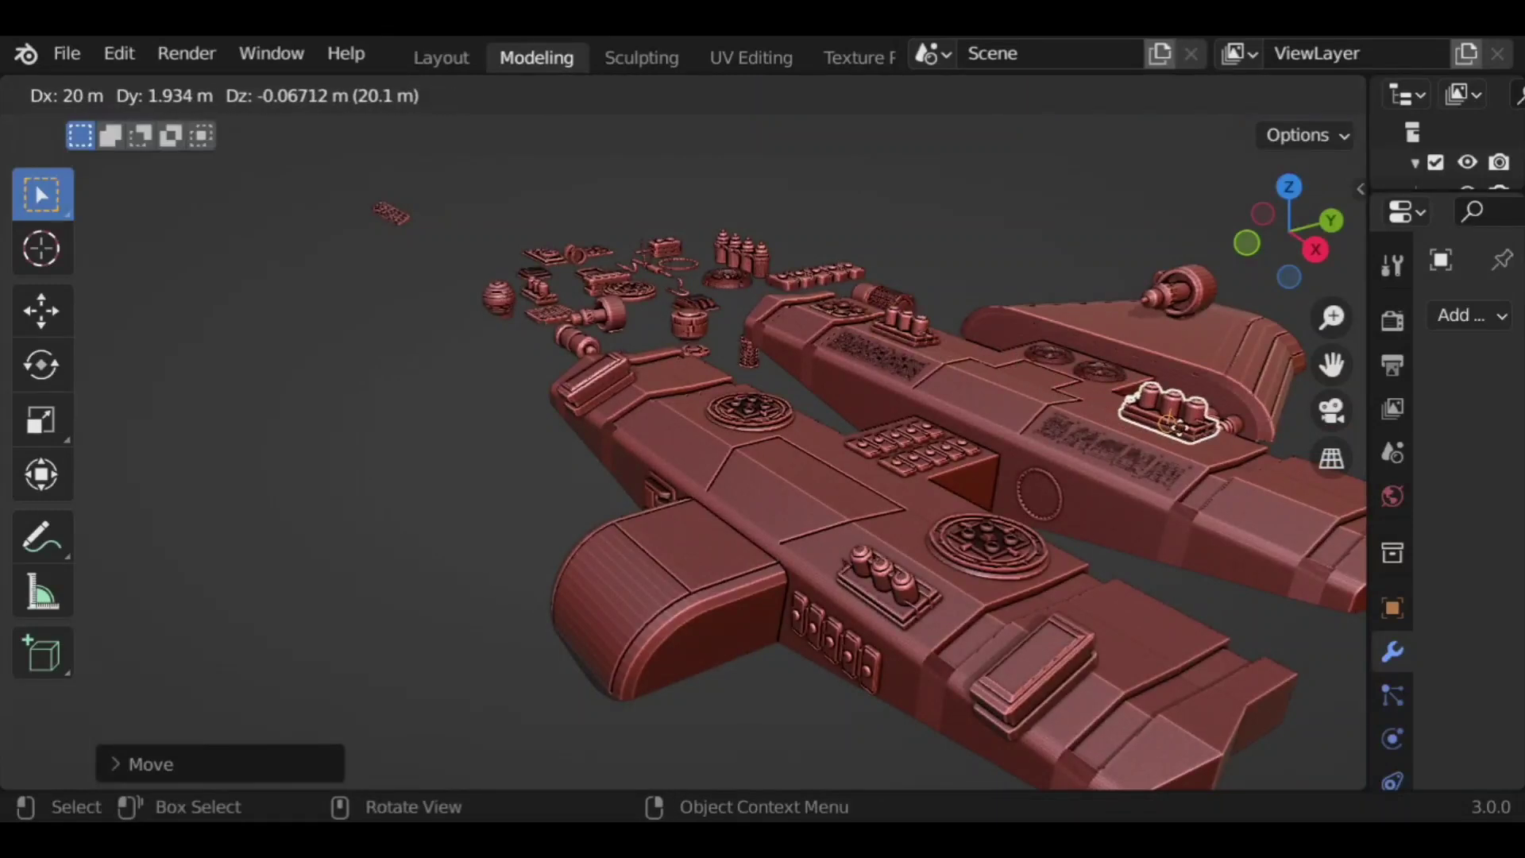
{"action": "left_click", "coordinate": [1164, 426]}
{"action": "middle_click_drag", "start_coordinate": [1075, 480], "coordinate": [1042, 507]}
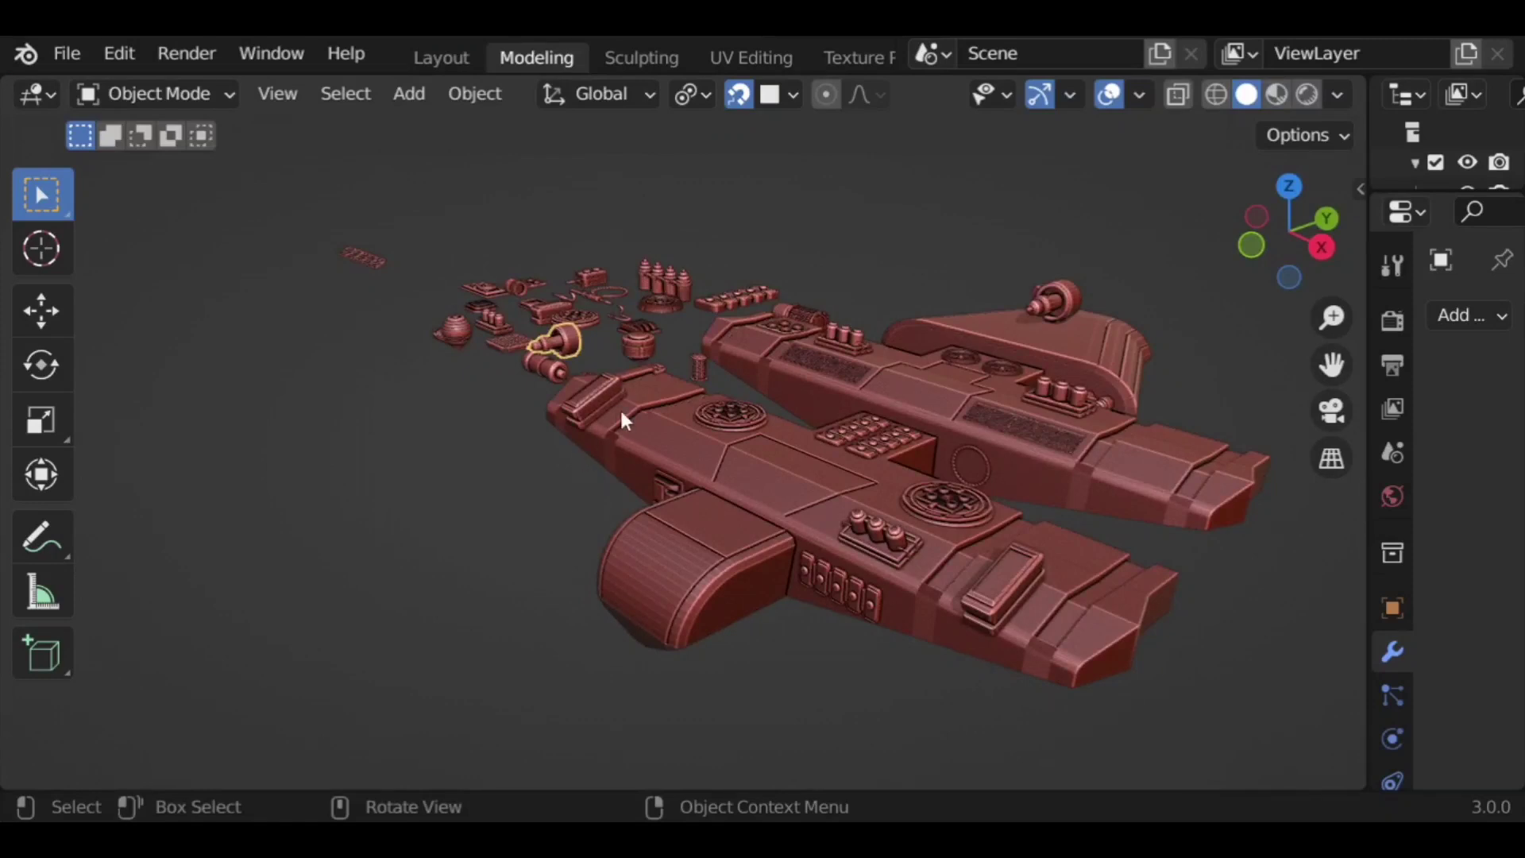
Step: Place a copy of the framed square part on the front wing's sloped face and add a scaled-down duplicate beside it
{"action": "left_click", "coordinate": [476, 308]}
{"action": "middle_click_drag", "start_coordinate": [482, 389], "coordinate": [521, 446]}
{"action": "key", "text": "shift+d"}
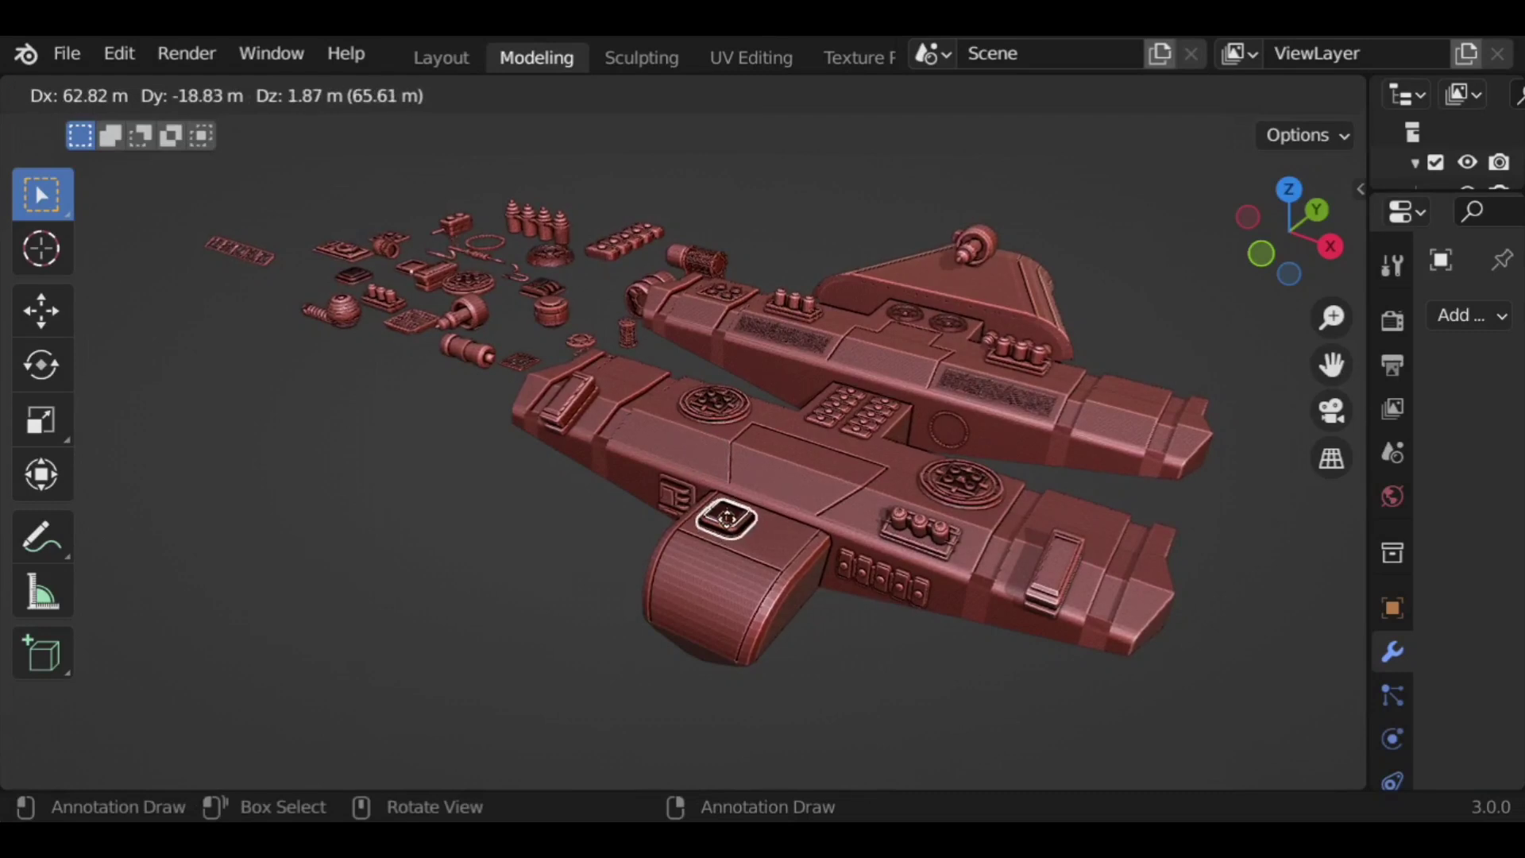
{"action": "left_click", "coordinate": [697, 455]}
{"action": "key", "text": "shift+d"}
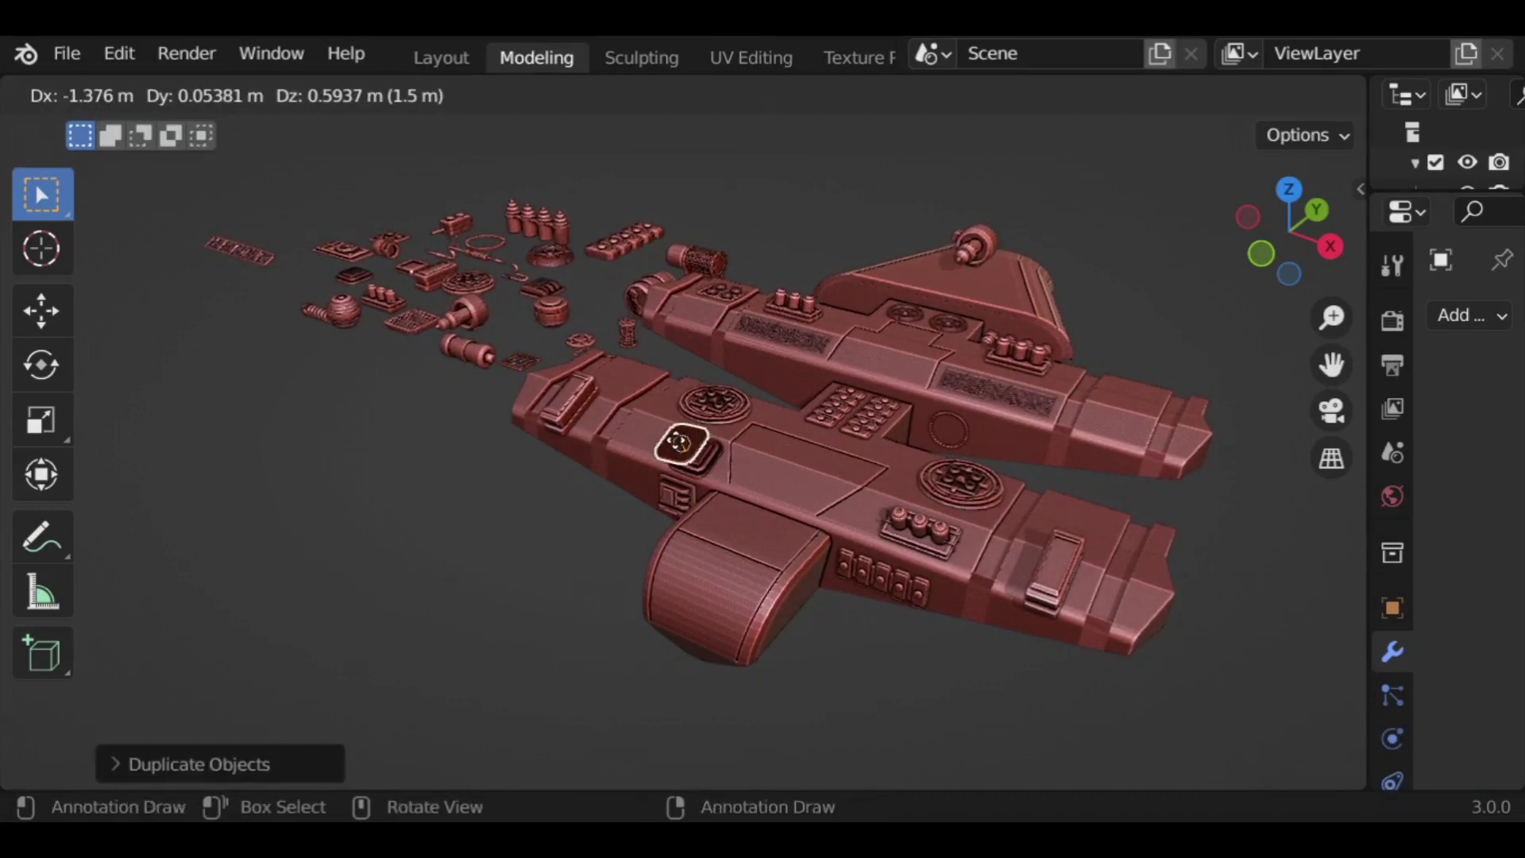
{"action": "left_click", "coordinate": [647, 438]}
{"action": "key", "text": "s"}
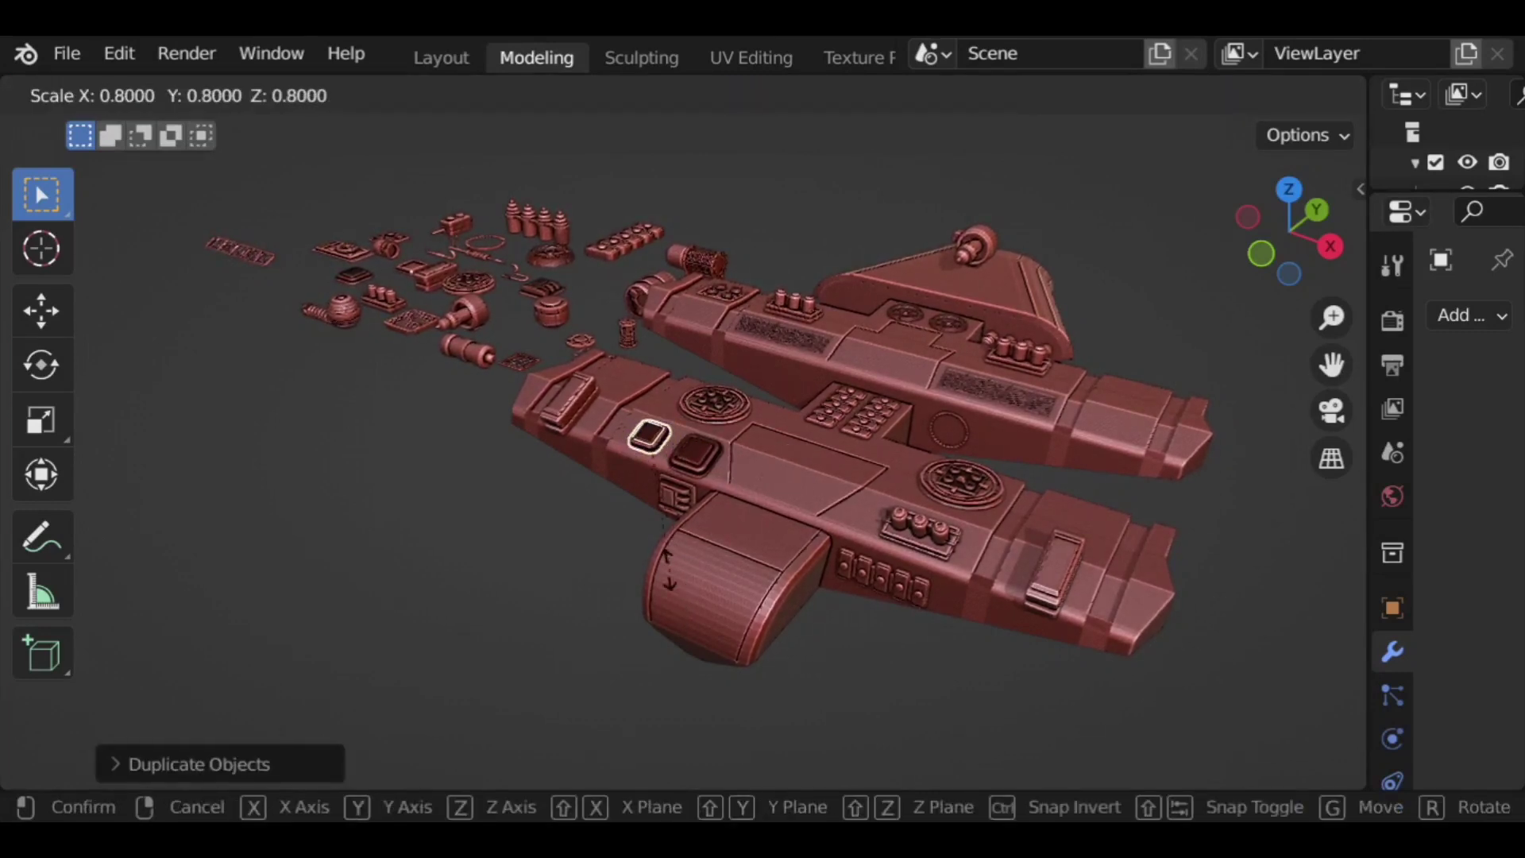
{"action": "left_click", "coordinate": [664, 528]}
Step: Position the small square part next to the large one on the front wing and duplicate it along X
{"action": "scroll", "coordinate": [645, 509], "scroll_direction": "up", "scroll_amount": 2}
{"action": "scroll", "coordinate": [645, 502], "scroll_direction": "up", "scroll_amount": 3}
{"action": "key", "text": "g"}
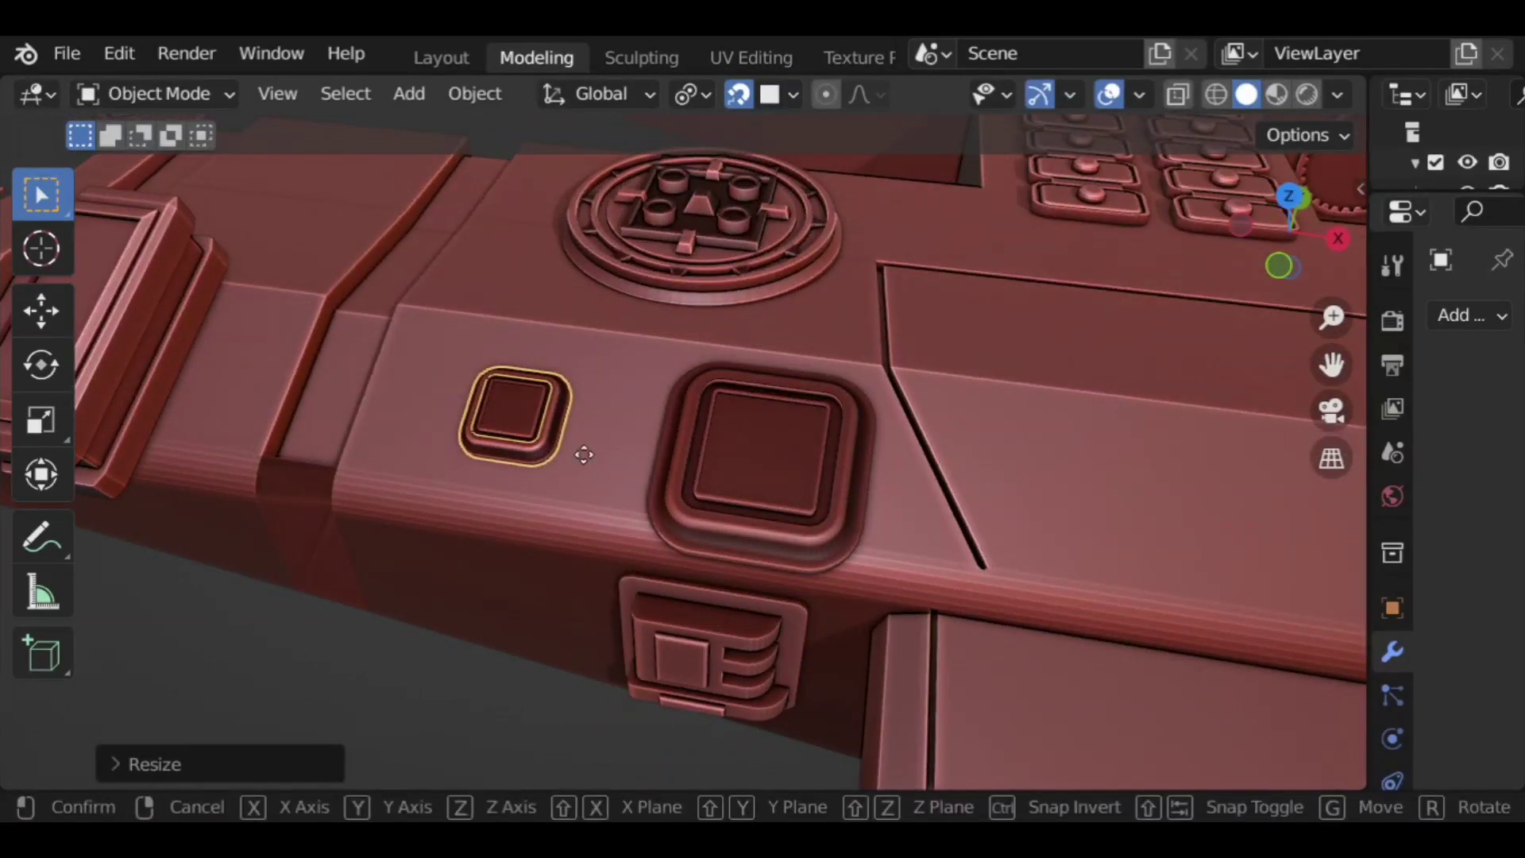
{"action": "left_click", "coordinate": [608, 385]}
{"action": "key", "text": "shift+d"}
{"action": "key", "text": "x"}
{"action": "left_click", "coordinate": [494, 368]}
Step: Adjust the position of the large framed square part beside the two small ones
{"action": "left_click", "coordinate": [841, 477]}
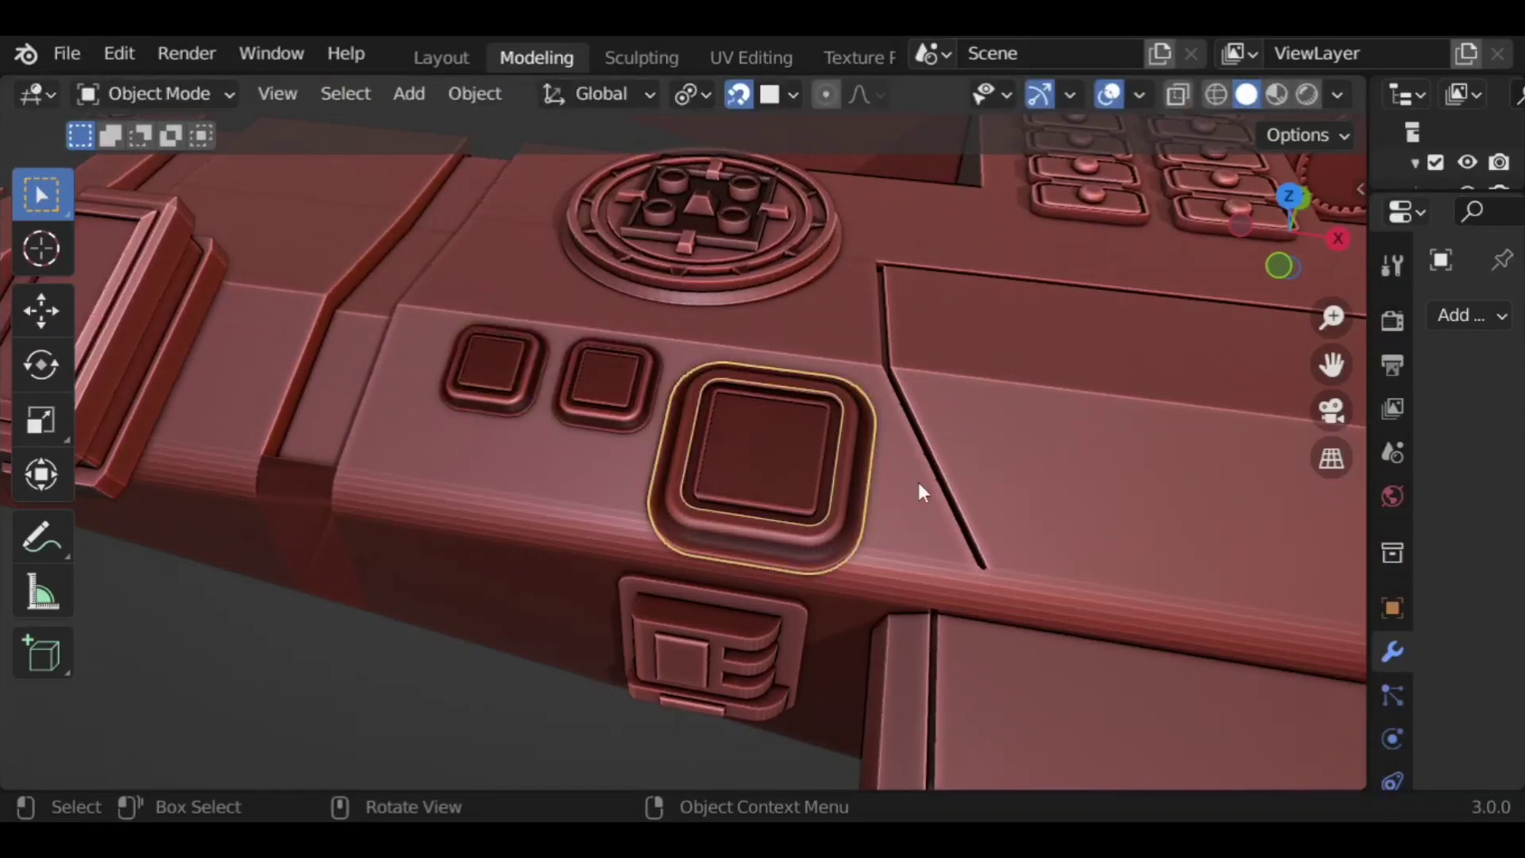
{"action": "key", "text": "g"}
{"action": "left_click", "coordinate": [769, 442]}
{"action": "scroll", "coordinate": [792, 515], "scroll_direction": "down", "scroll_amount": 5}
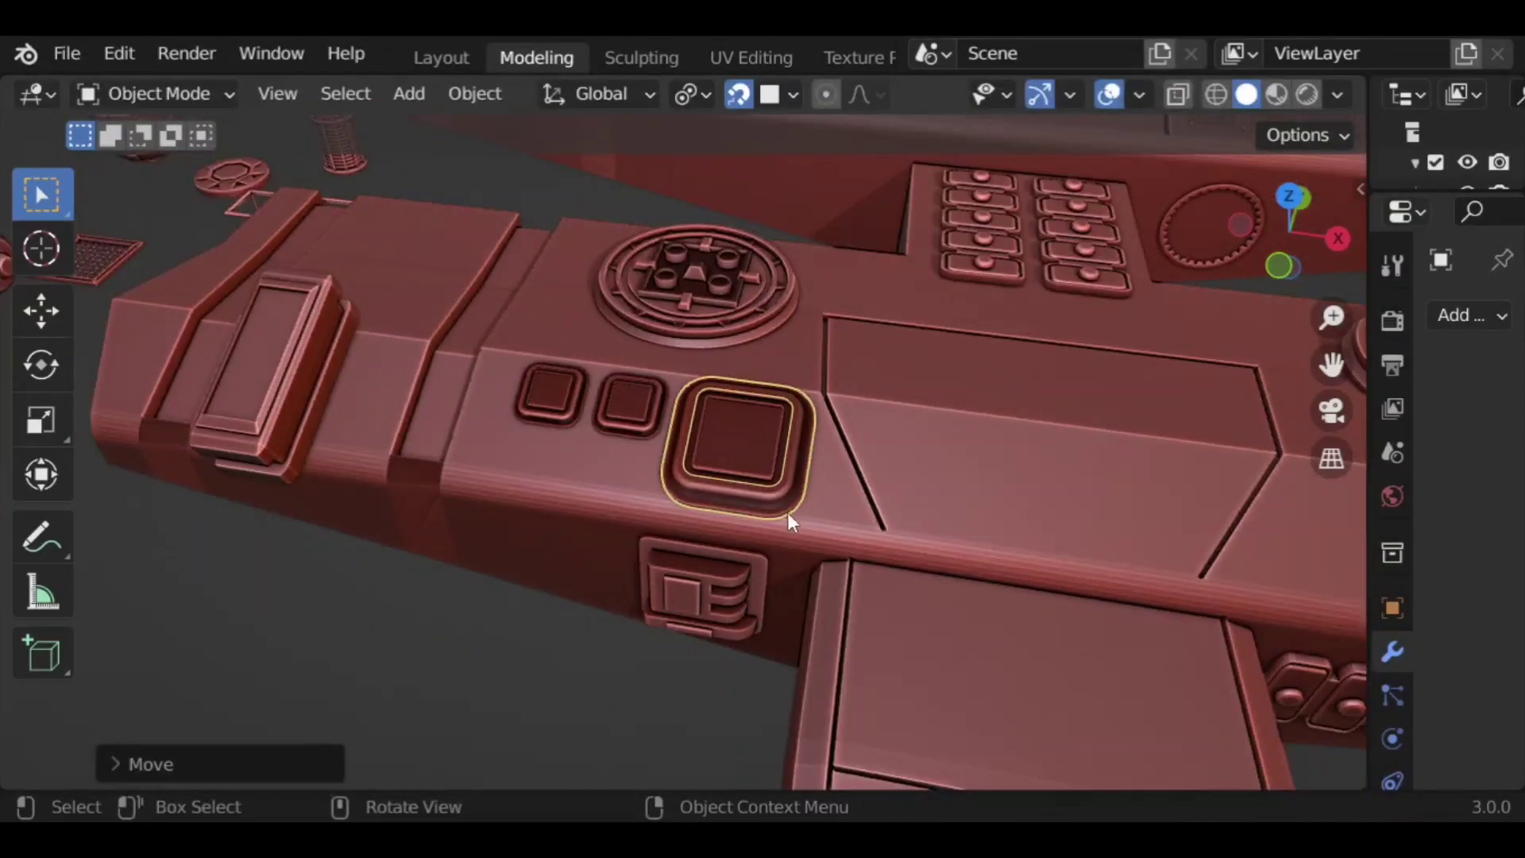
Step: Duplicate the square mesh panel and leave the copy beside the long mesh strip among the loose parts
{"action": "middle_click_drag", "start_coordinate": [469, 434], "coordinate": [841, 487]}
{"action": "key", "text": "alt+a"}
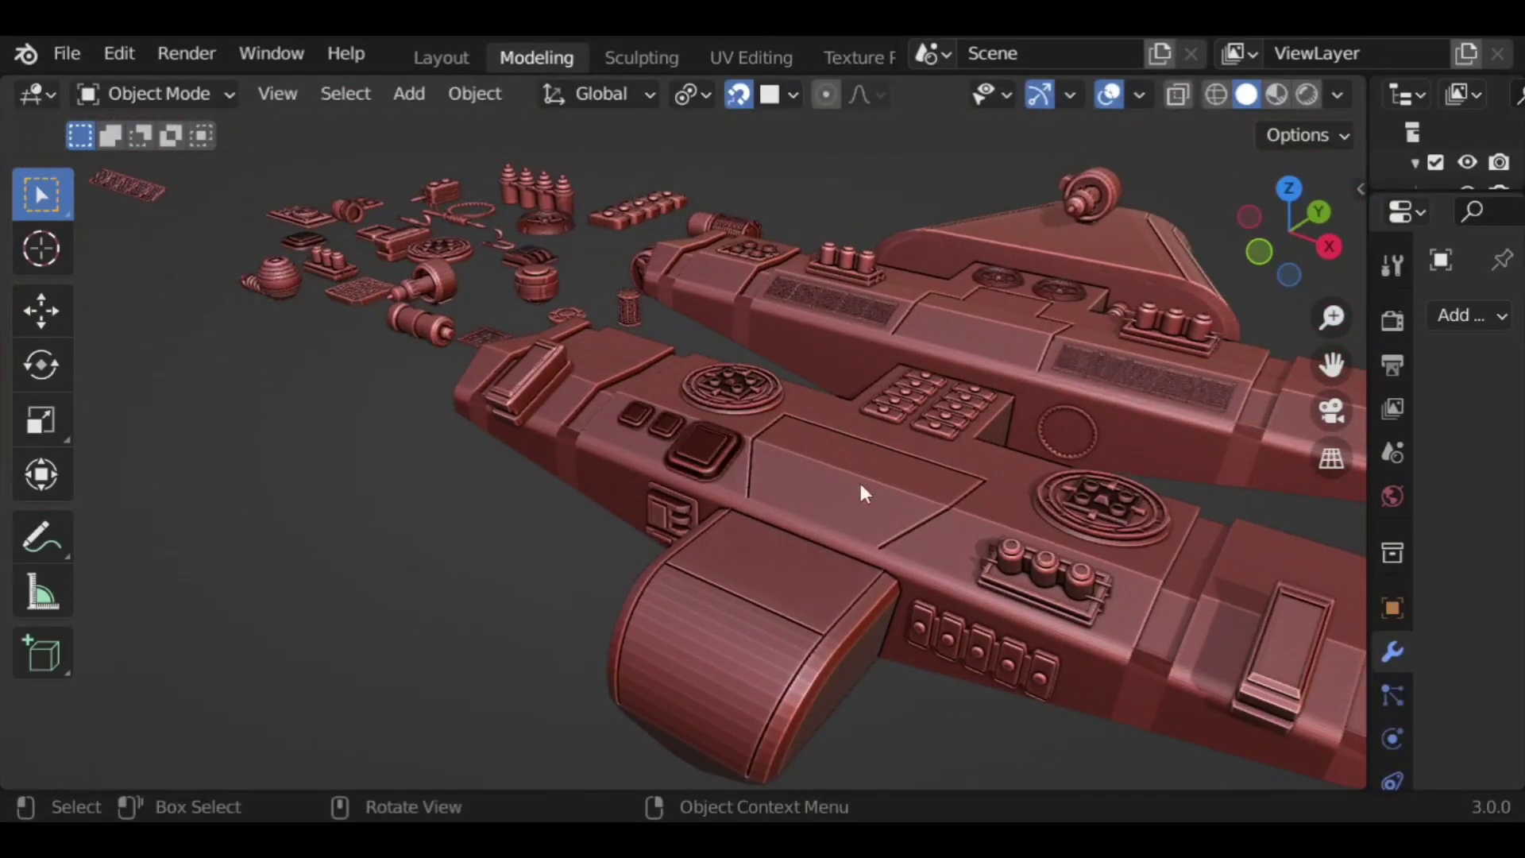
{"action": "key", "text": "shift+d"}
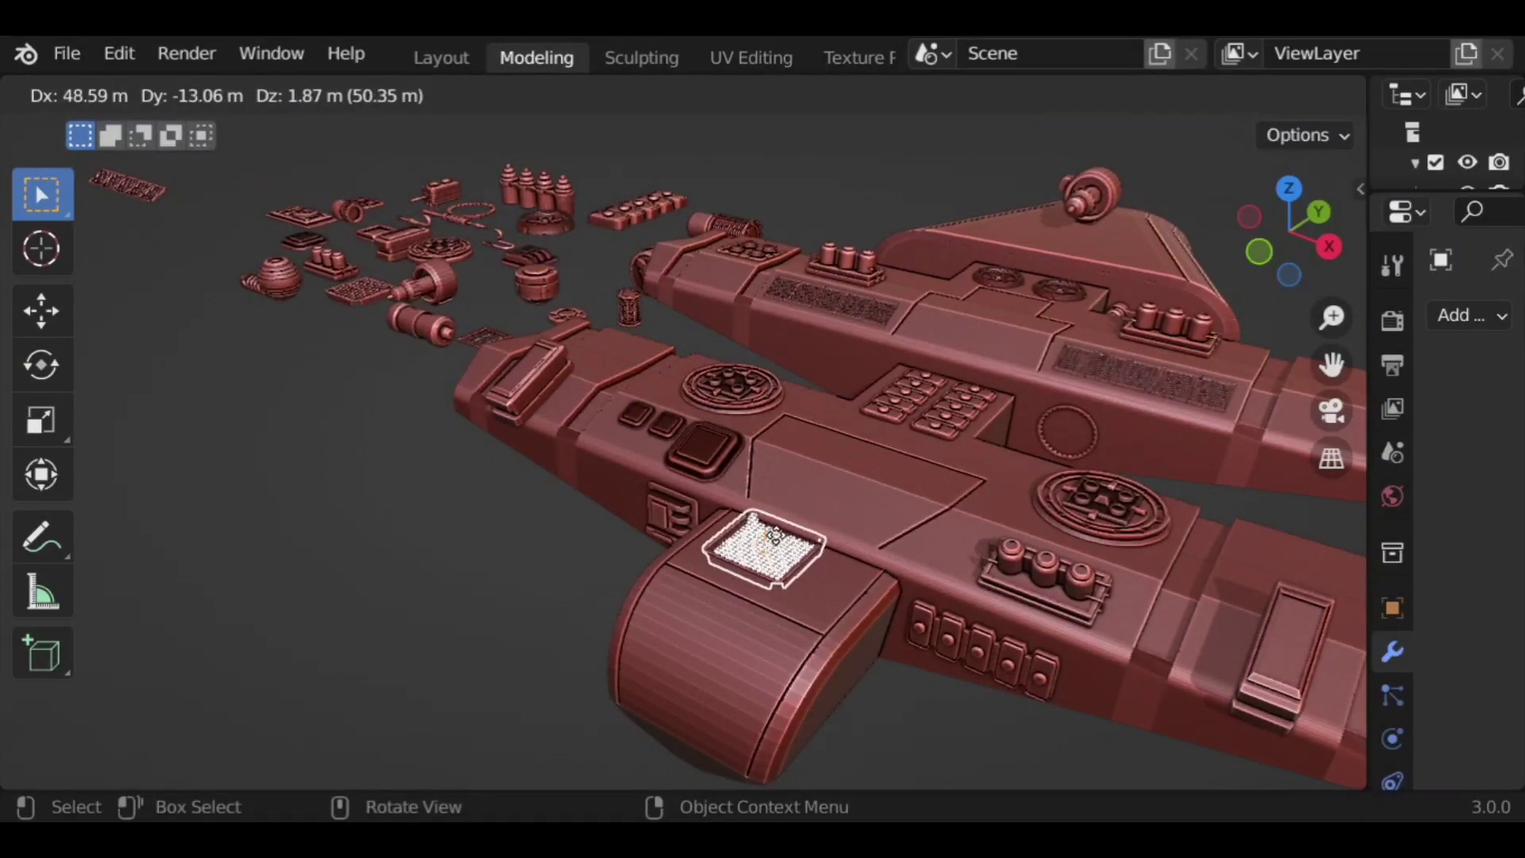
{"action": "left_click", "coordinate": [317, 429]}
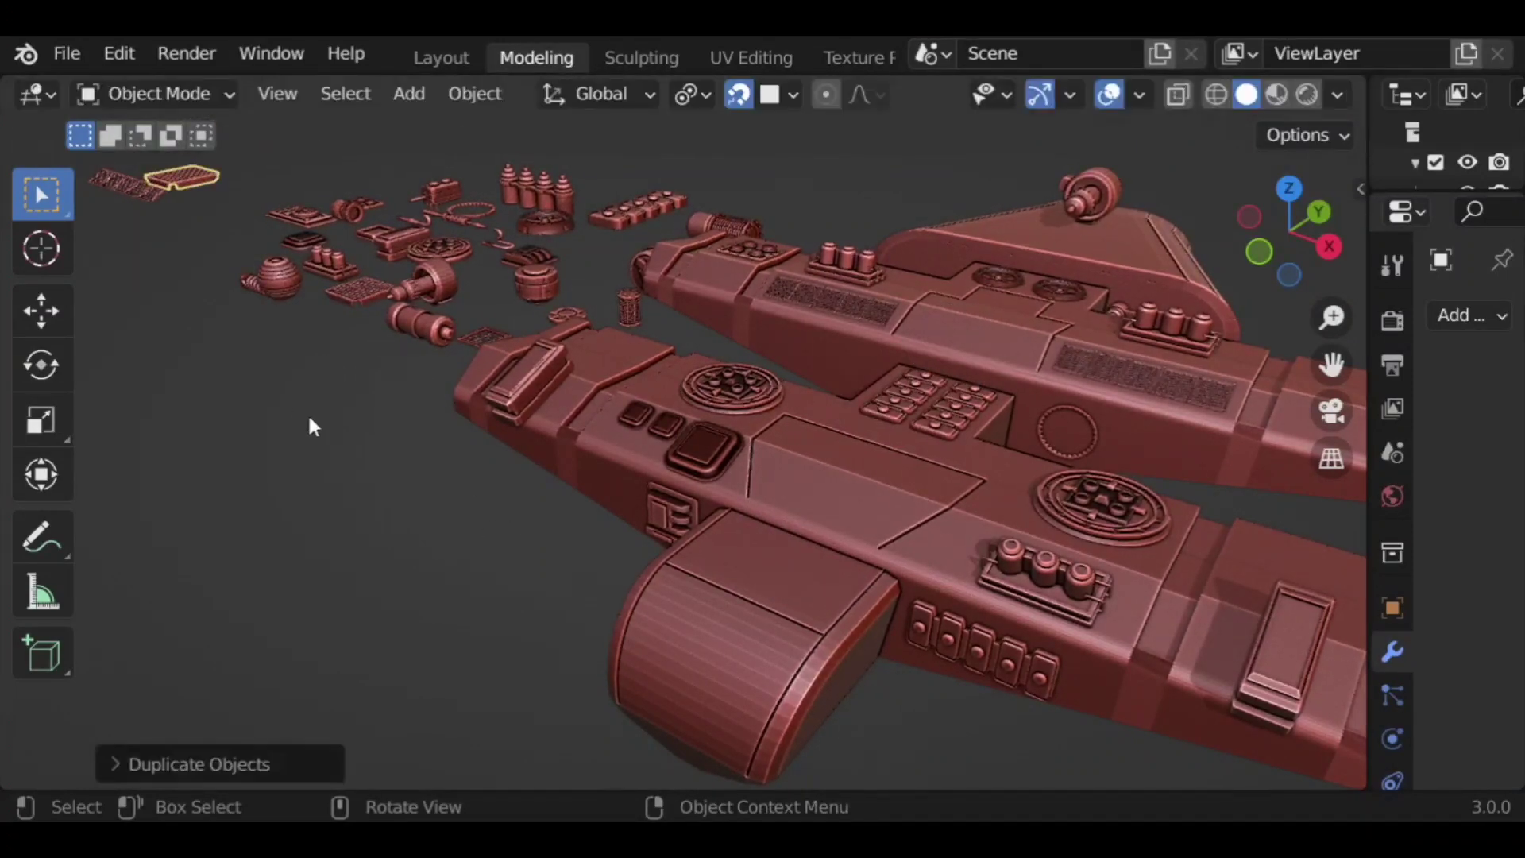
Step: Place a copy of the long mesh strip on the outlined panel of the front wing's top and scale it to fit
{"action": "left_click", "coordinate": [114, 183]}
{"action": "key", "text": "shift+d"}
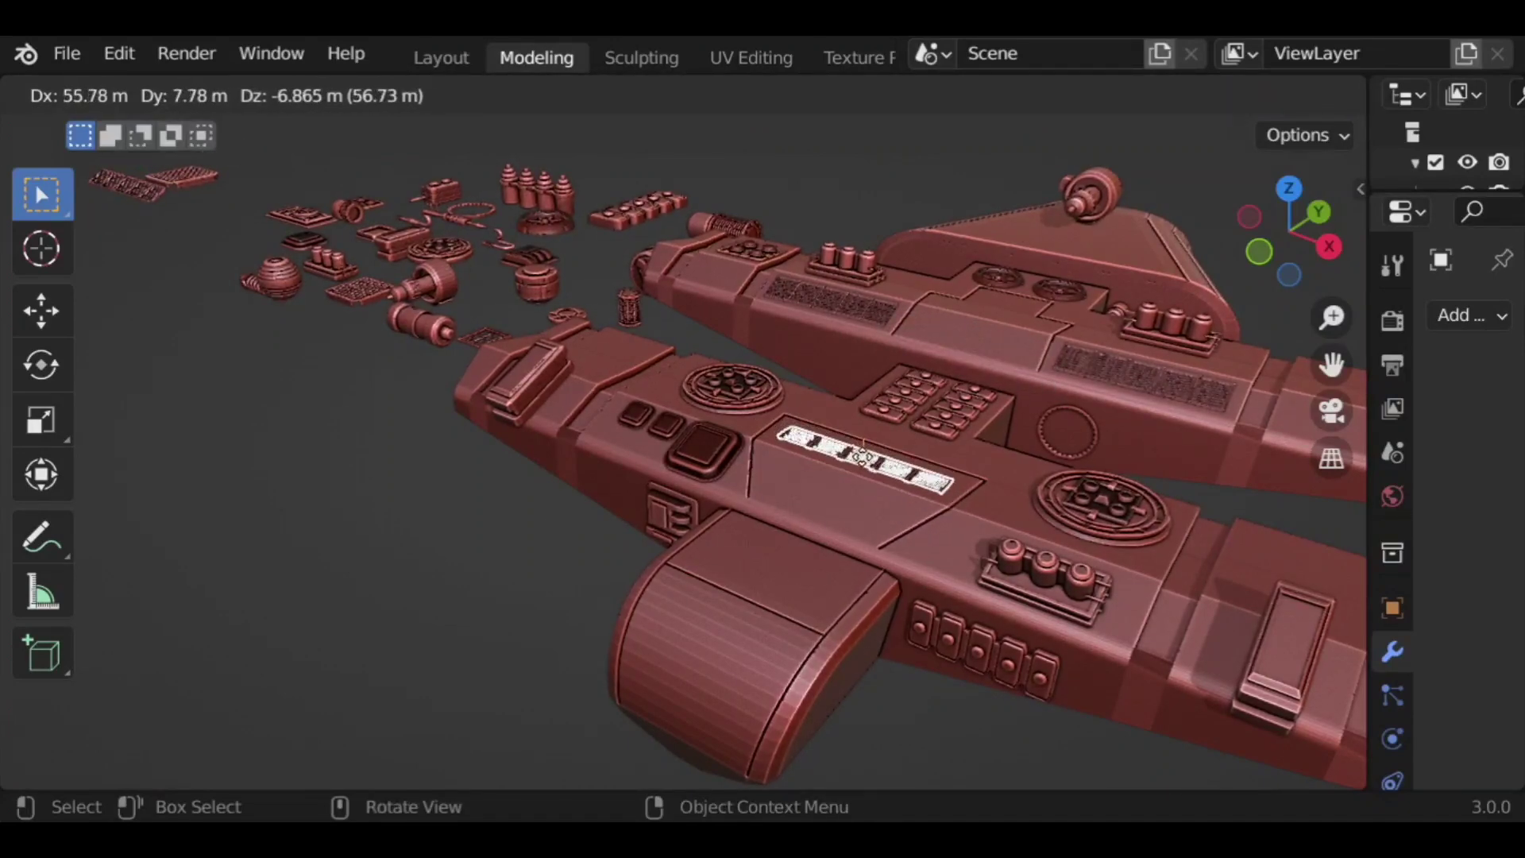
{"action": "left_click", "coordinate": [866, 461]}
{"action": "key", "text": "s"}
{"action": "left_click", "coordinate": [921, 540]}
Step: Widen the mesh strip on the front wing along Y to fill the panel and adjust its height along Z
{"action": "scroll", "coordinate": [916, 526], "scroll_direction": "up", "scroll_amount": 3}
{"action": "middle_click_drag", "start_coordinate": [916, 526], "coordinate": [858, 504]}
{"action": "key", "text": "s"}
{"action": "key", "text": "y"}
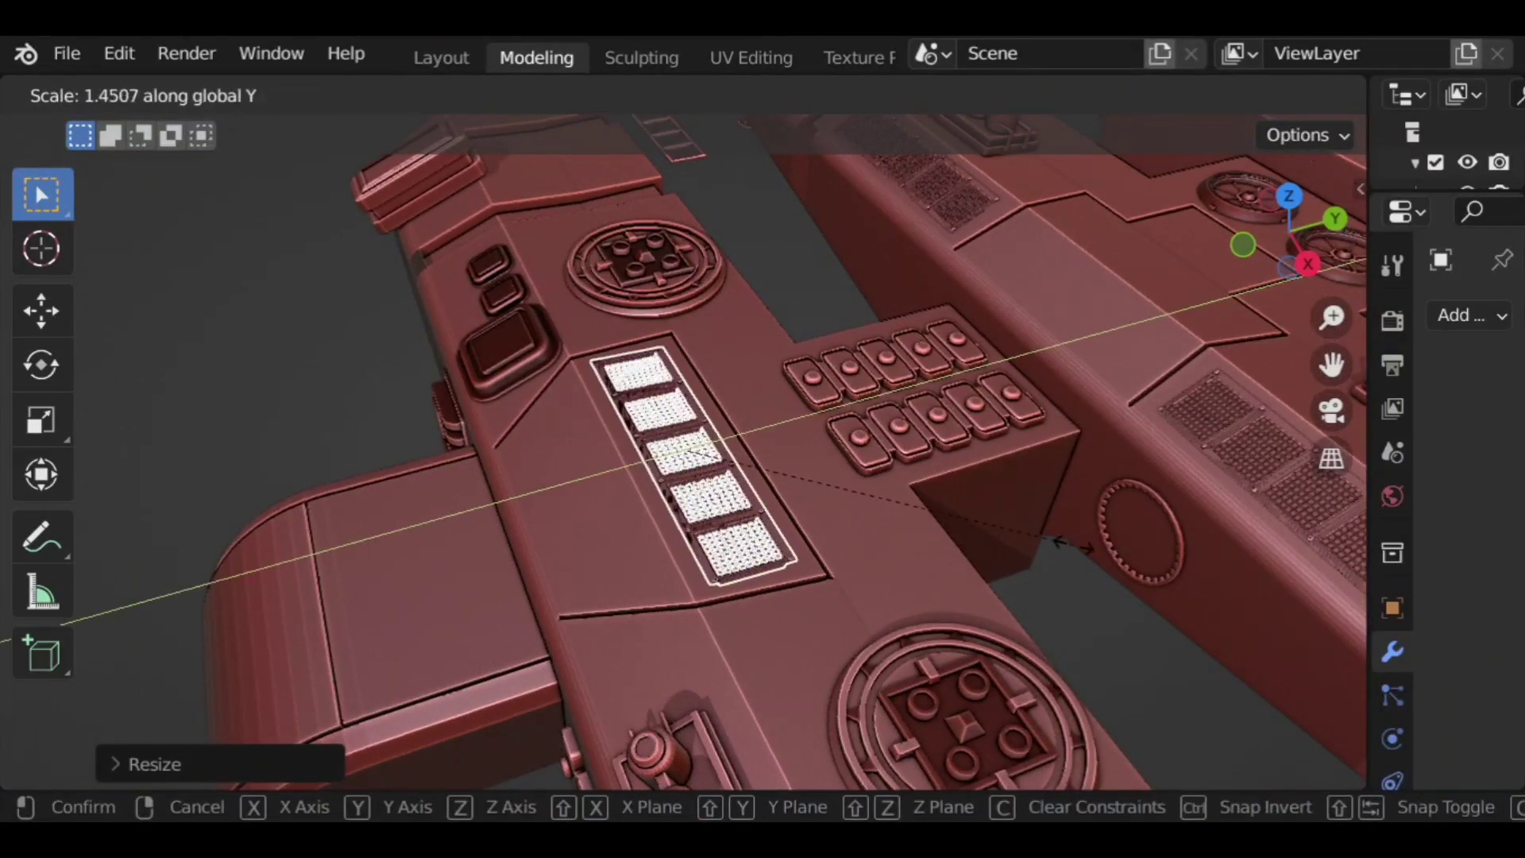
{"action": "left_click", "coordinate": [950, 554]}
{"action": "left_click", "coordinate": [971, 576]}
{"action": "scroll", "coordinate": [858, 567], "scroll_direction": "up", "scroll_amount": 2}
{"action": "middle_click_drag", "start_coordinate": [971, 575], "coordinate": [965, 492]}
{"action": "left_click", "coordinate": [748, 530]}
{"action": "key", "text": "g"}
{"action": "key", "text": "z"}
{"action": "left_click", "coordinate": [1008, 538]}
Step: Duplicate the mesh strip and snap the copy onto the sloped part of the same front wing panel
{"action": "middle_click_drag", "start_coordinate": [222, 377], "coordinate": [847, 500]}
{"action": "key", "text": "shift+d"}
{"action": "left_click", "coordinate": [608, 566]}
{"action": "key", "text": "g"}
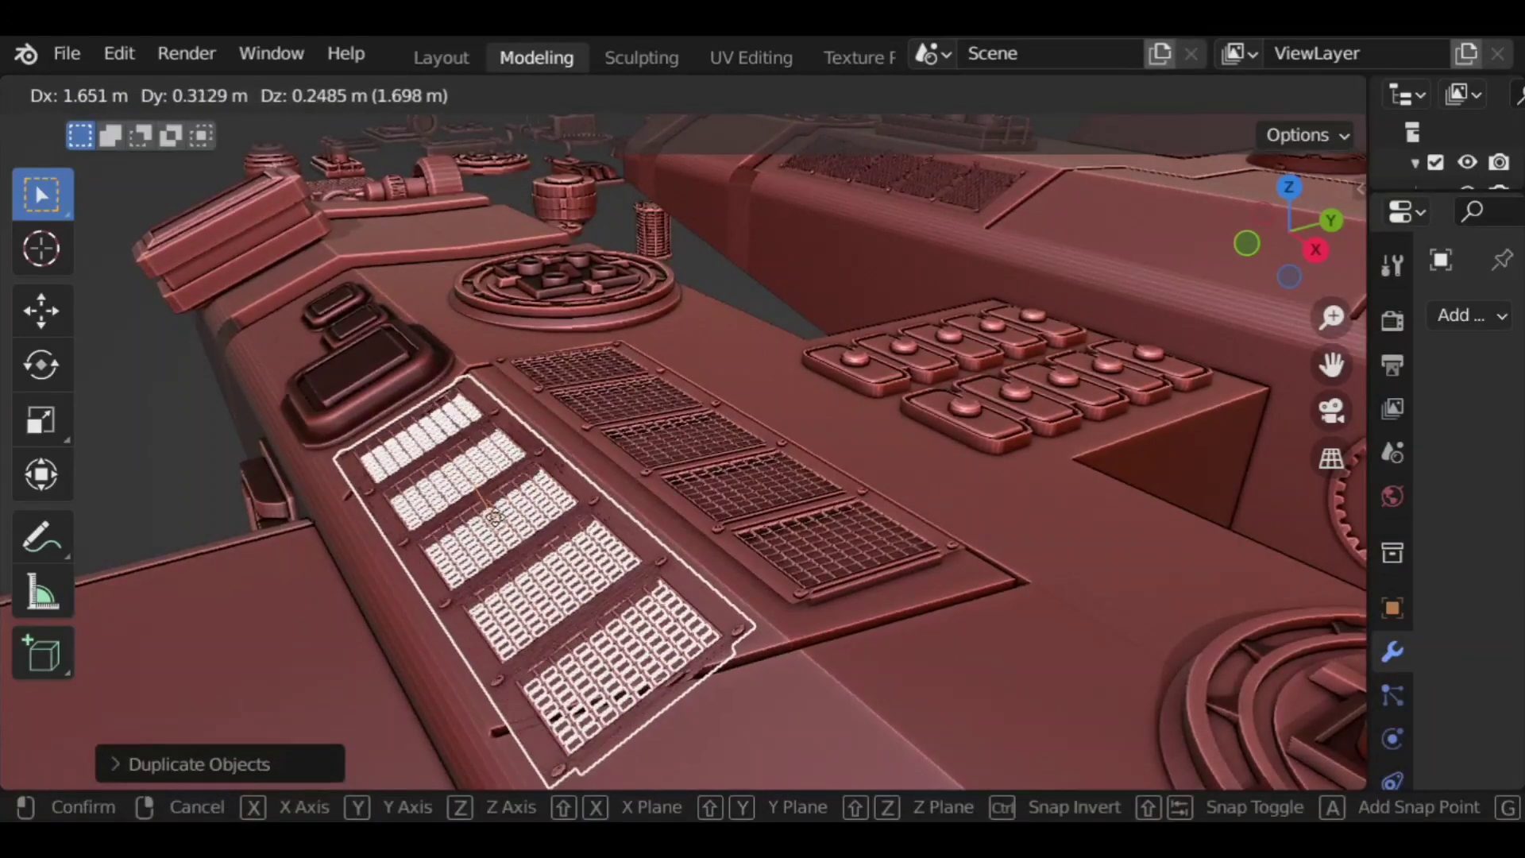
{"action": "left_click", "coordinate": [762, 570]}
{"action": "middle_click_drag", "start_coordinate": [760, 567], "coordinate": [882, 602]}
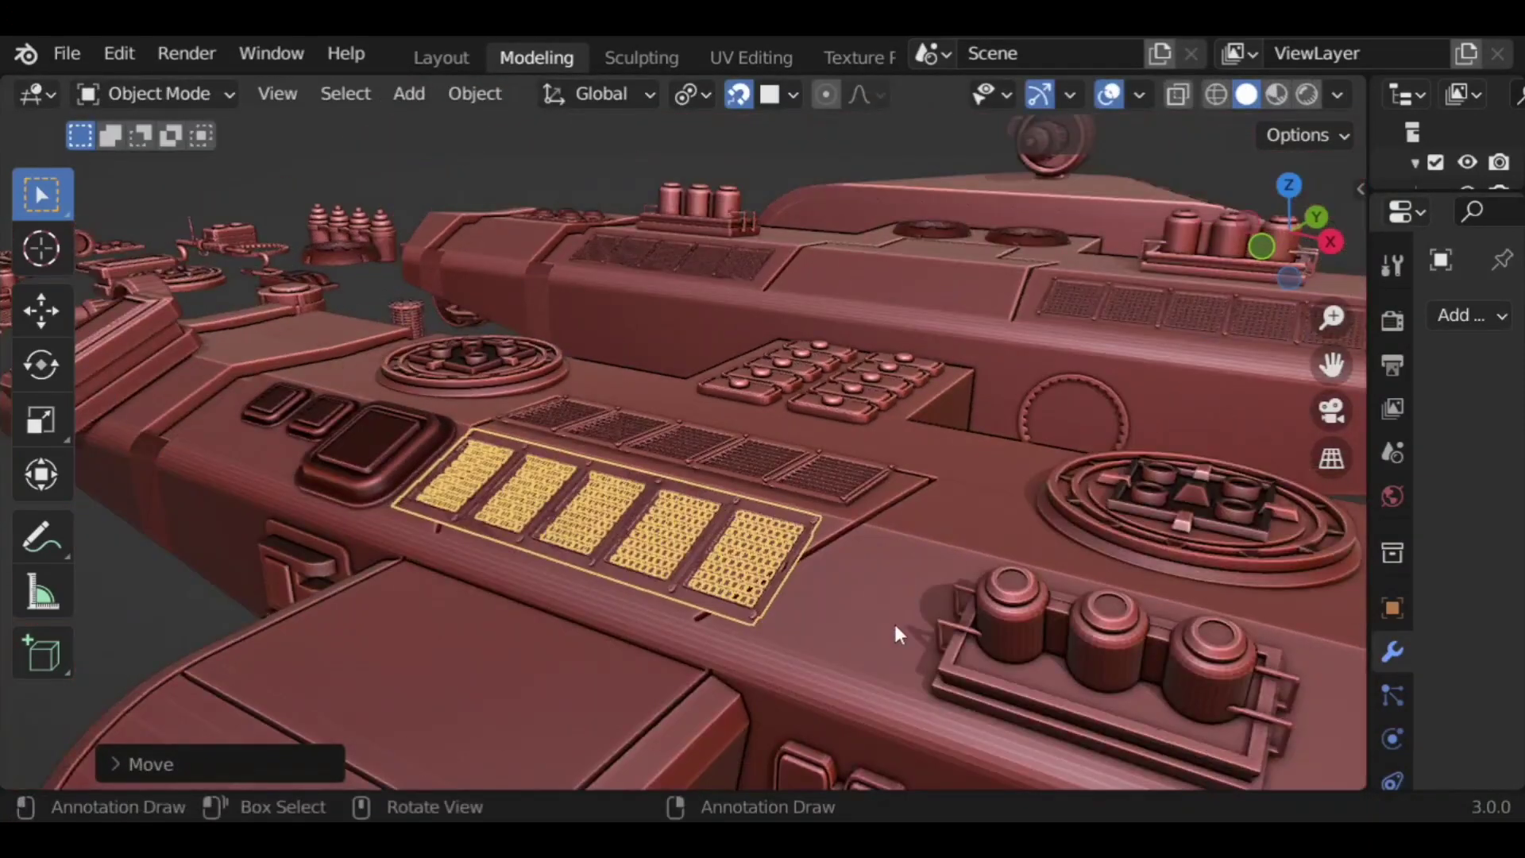
Step: Scale the sloped mesh strip copy along X and Y so it fits inside the panel outline
{"action": "key", "text": "s"}
{"action": "key", "text": "x"}
{"action": "left_click", "coordinate": [807, 574]}
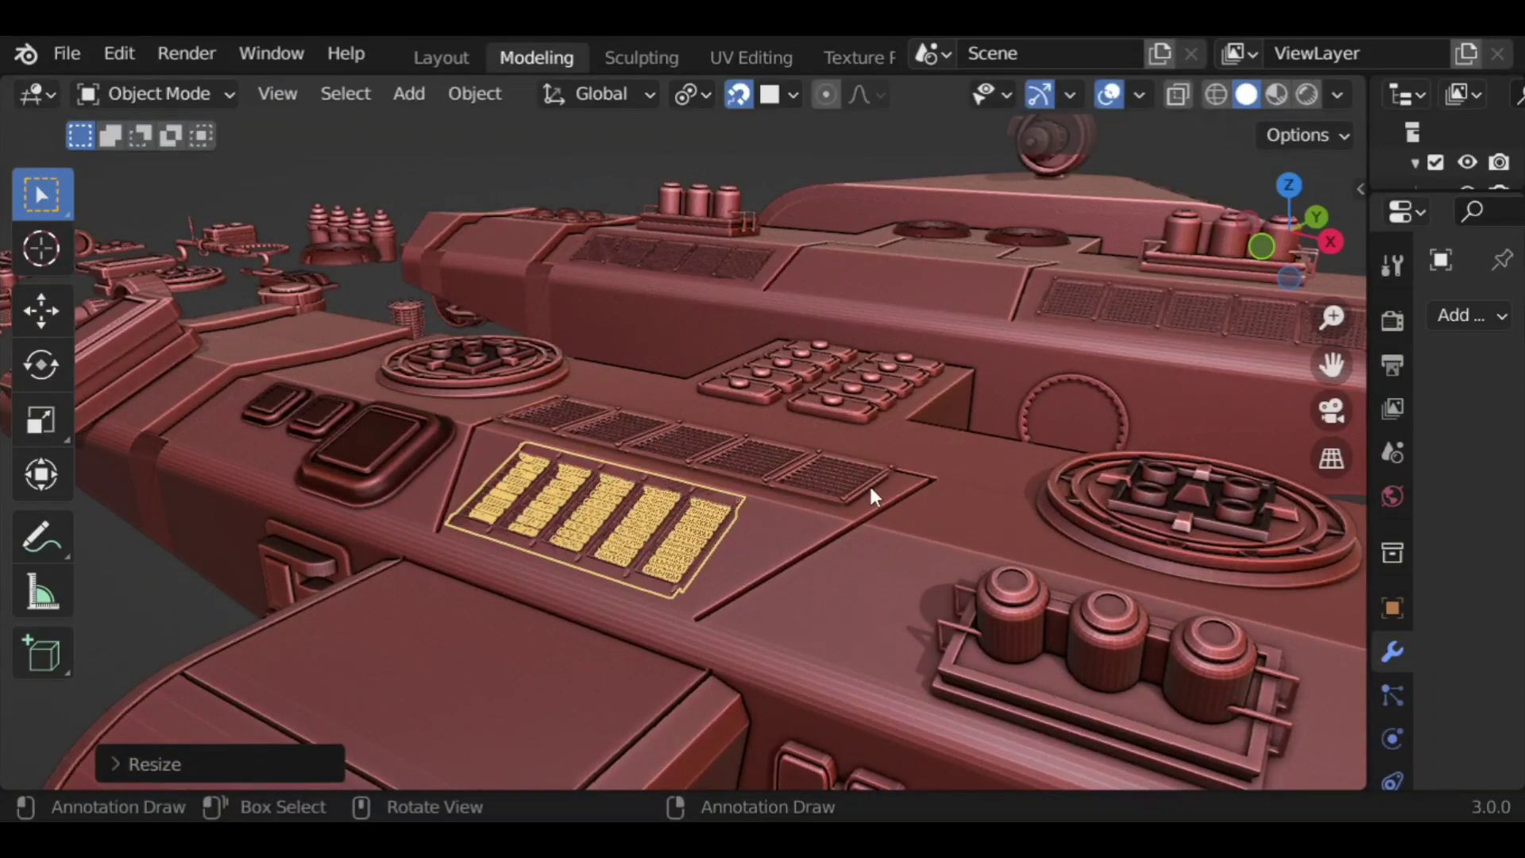
{"action": "key", "text": "s"}
{"action": "key", "text": "y"}
{"action": "left_click", "coordinate": [732, 586]}
{"action": "scroll", "coordinate": [761, 542], "scroll_direction": "up", "scroll_amount": 3}
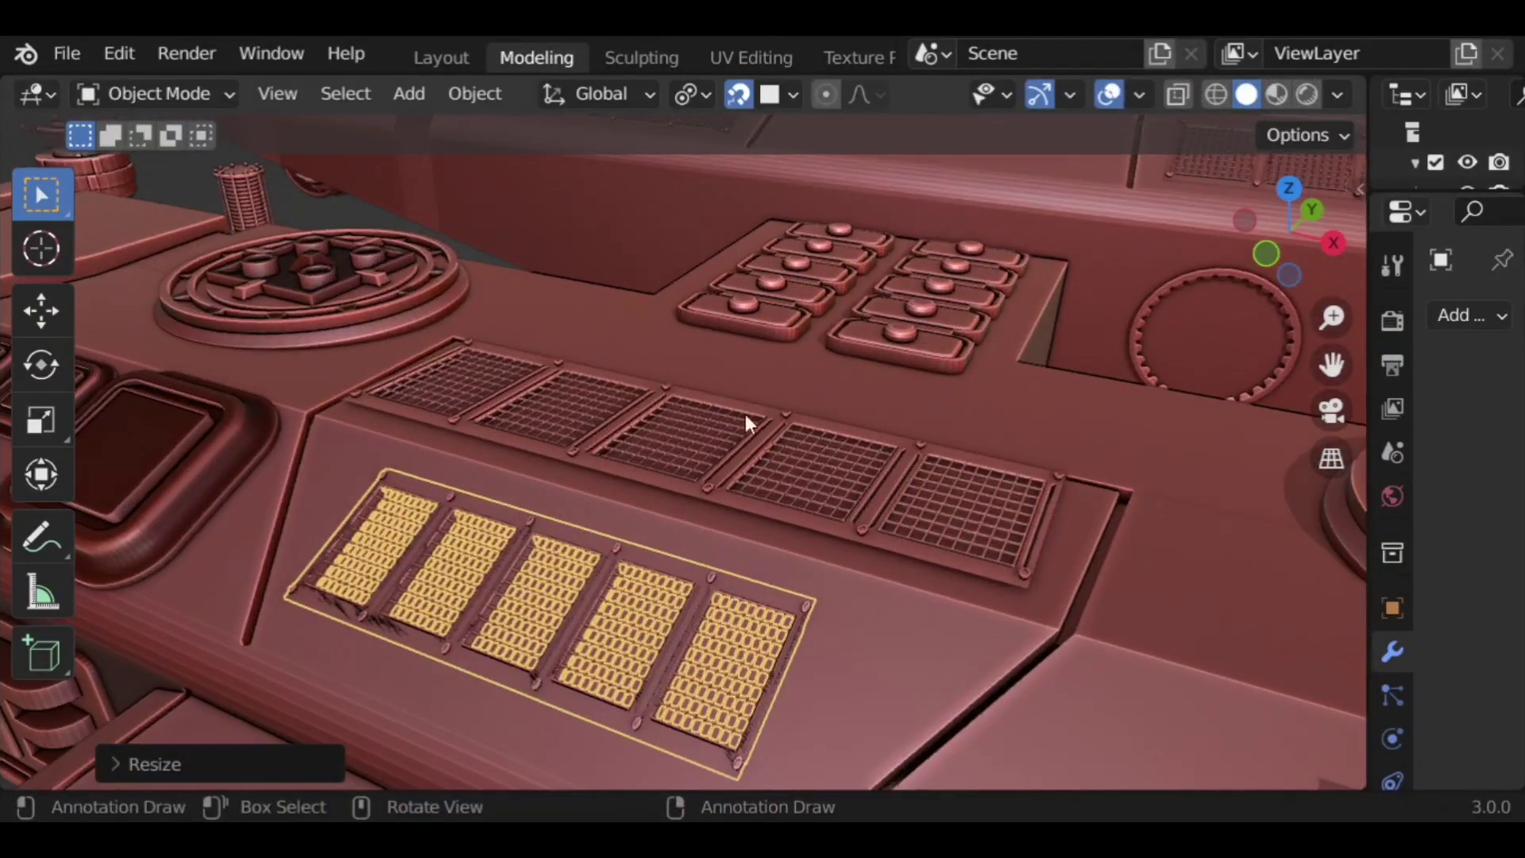
Step: Place a copy of the round drum part on top of the rear wing's end
{"action": "scroll", "coordinate": [761, 542], "scroll_direction": "down", "scroll_amount": 8}
{"action": "middle_click_drag", "start_coordinate": [442, 510], "coordinate": [848, 669]}
{"action": "left_click", "coordinate": [315, 364]}
{"action": "middle_click_drag", "start_coordinate": [699, 402], "coordinate": [762, 413]}
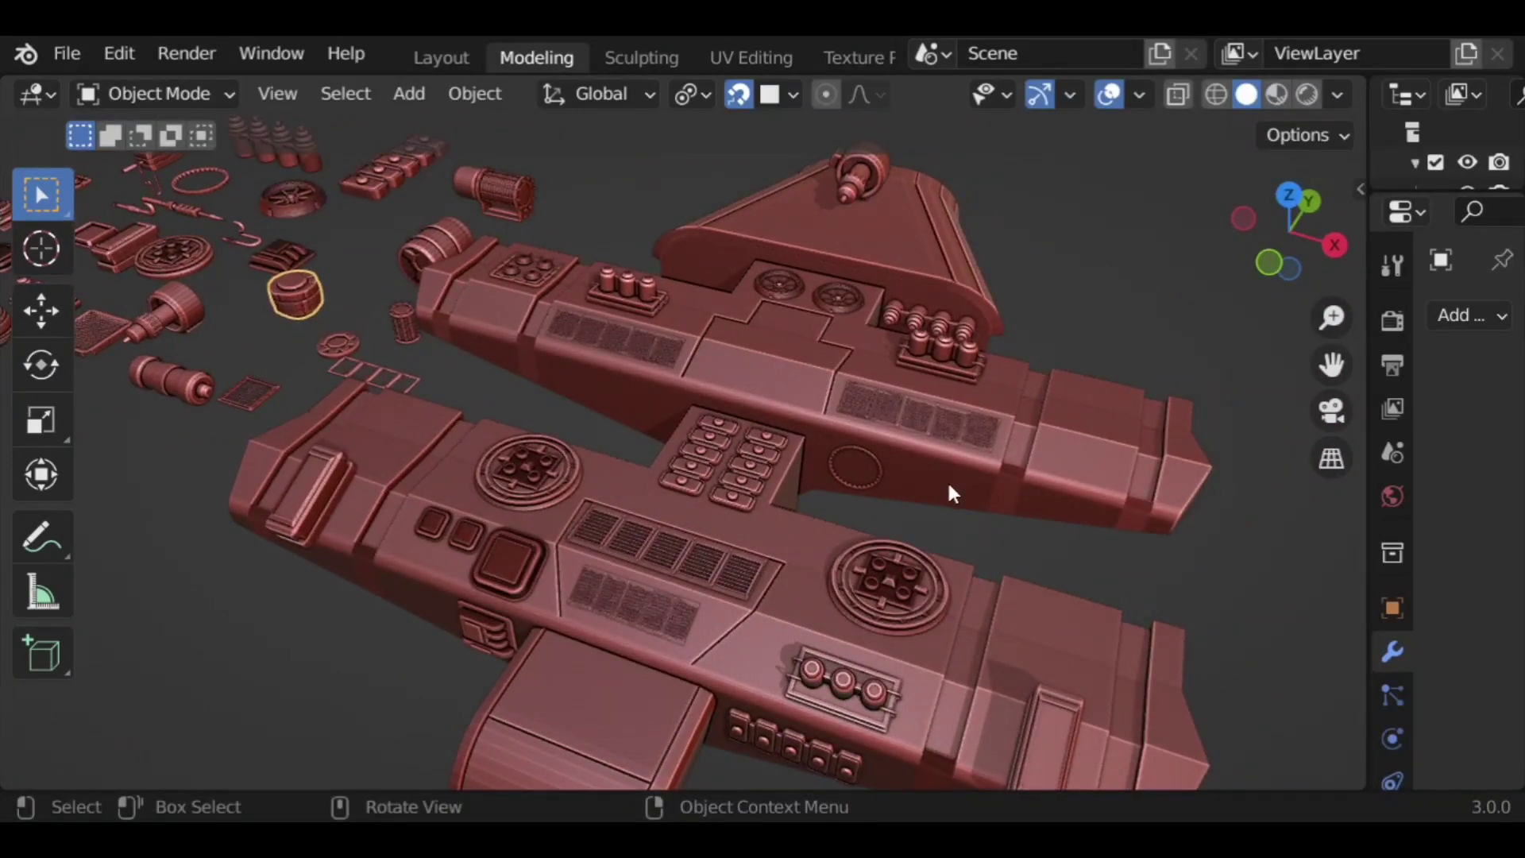
{"action": "key", "text": "shift+d"}
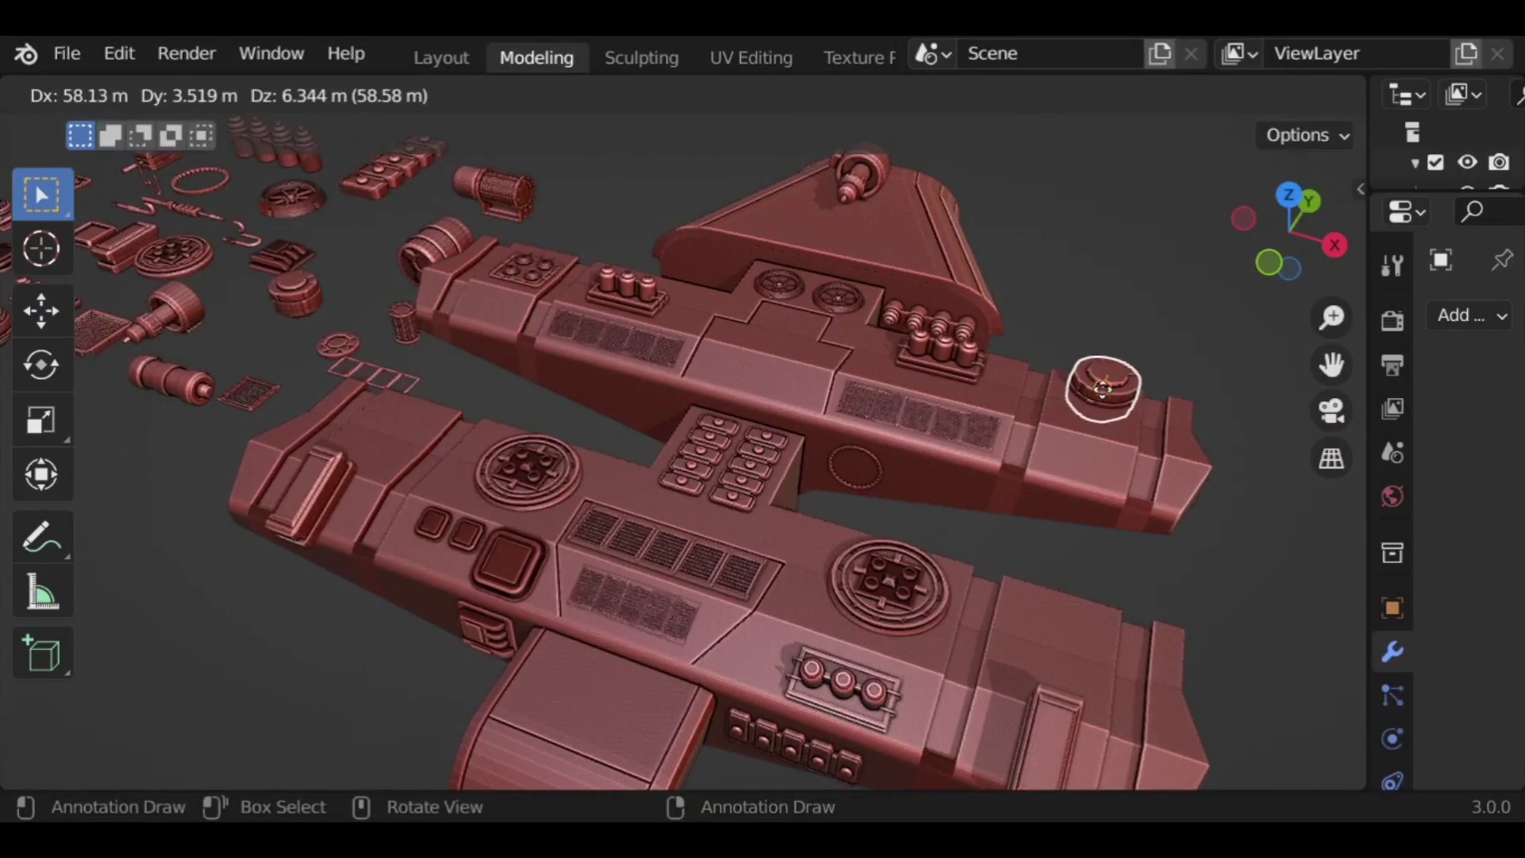
{"action": "left_click", "coordinate": [1106, 525]}
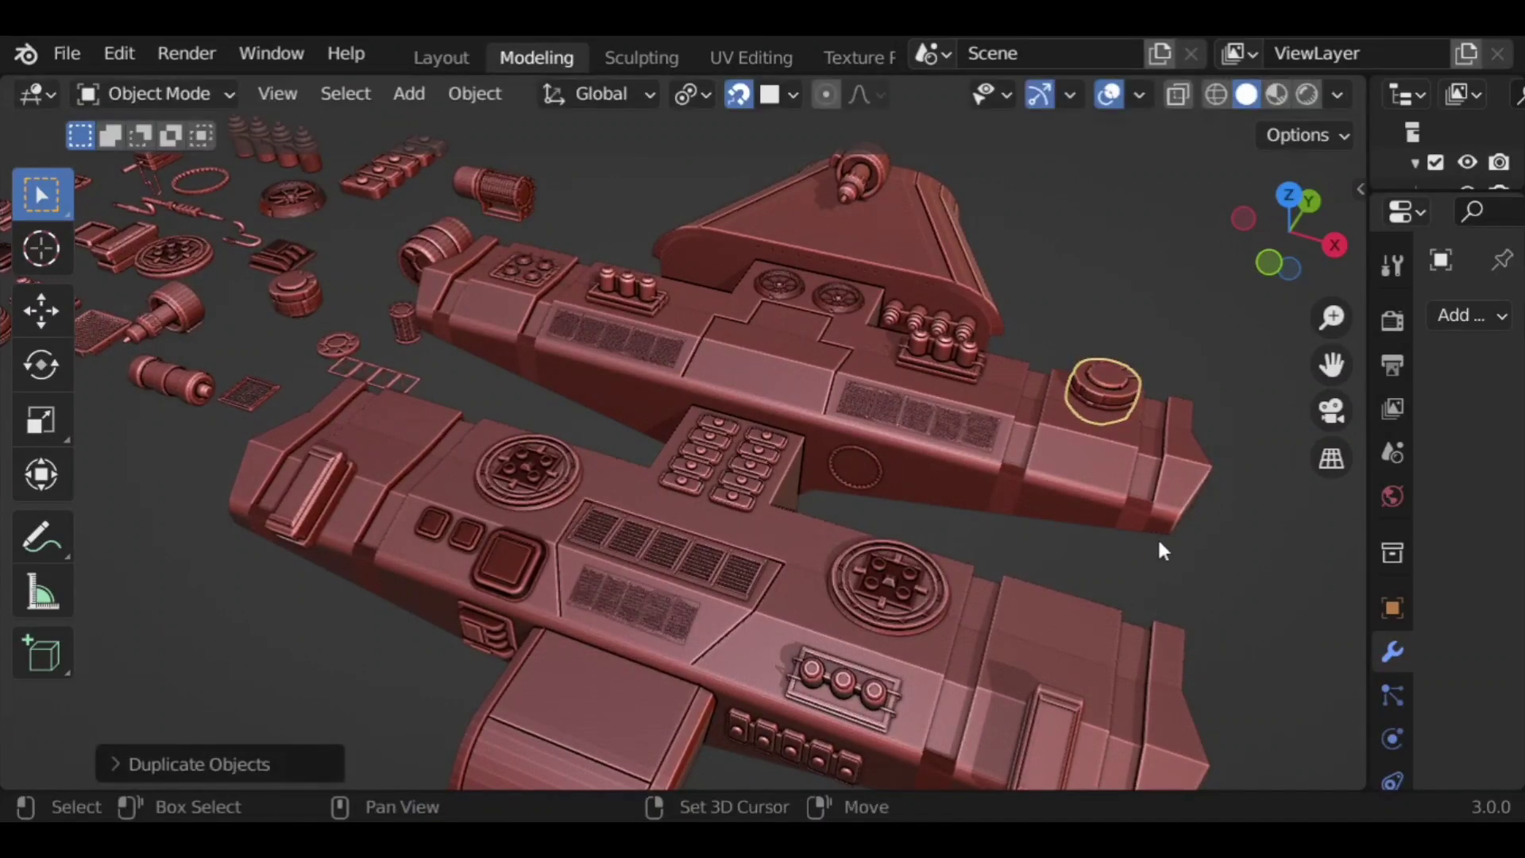
Step: Duplicate the round drum part onto both ends of the front wing's top
{"action": "key", "text": "shift+d"}
{"action": "left_click", "coordinate": [1059, 615]}
{"action": "key", "text": "shift+d"}
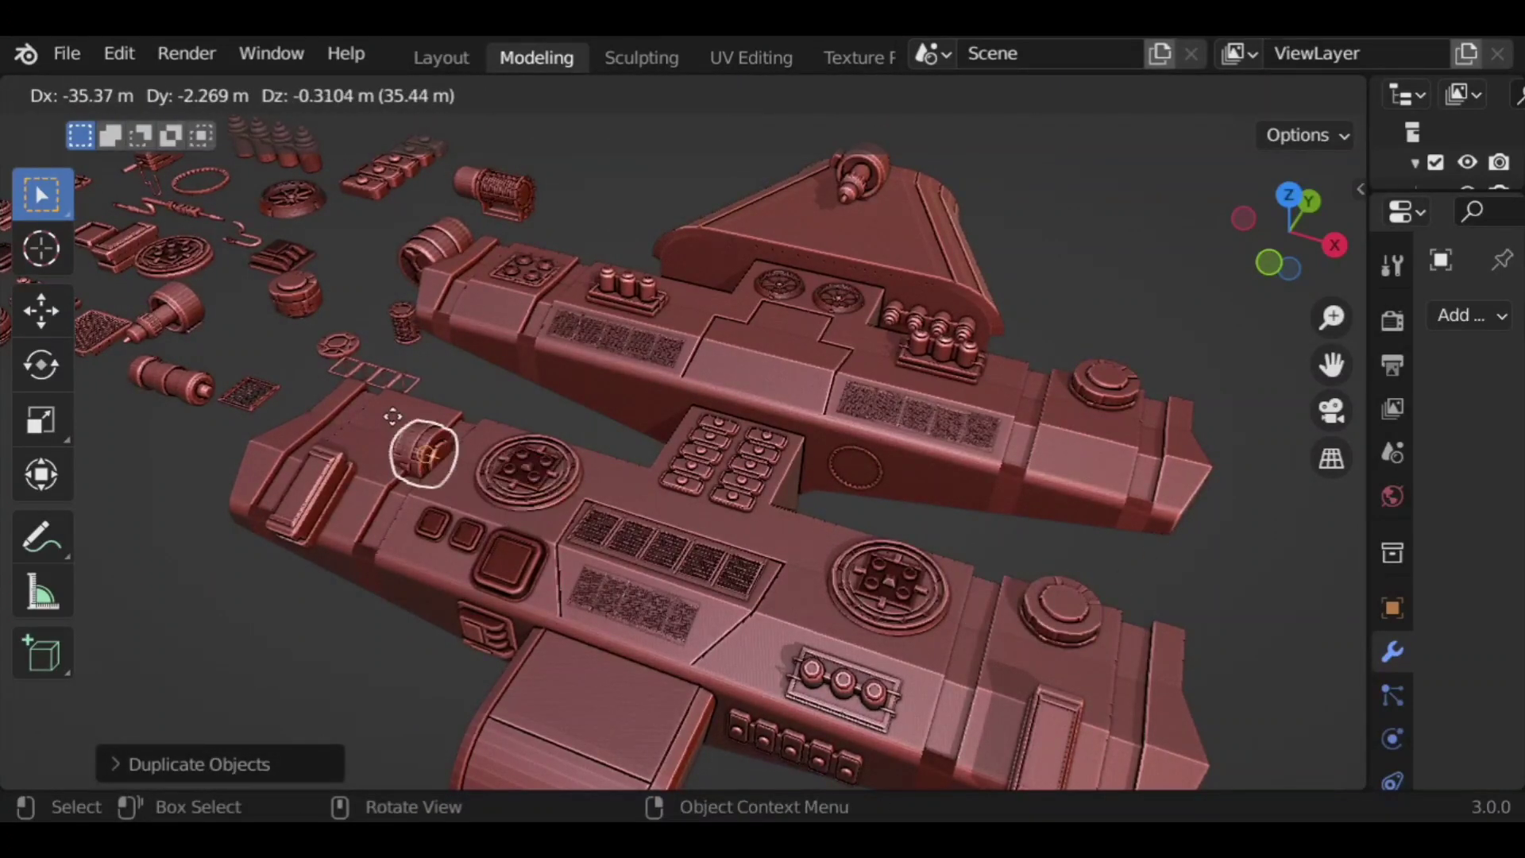
{"action": "left_click", "coordinate": [402, 408]}
Step: Turn off snapping, select all three round drum parts on the wings, and raise them along Z
{"action": "middle_click_drag", "start_coordinate": [402, 408], "coordinate": [991, 365]}
{"action": "left_click", "coordinate": [742, 95]}
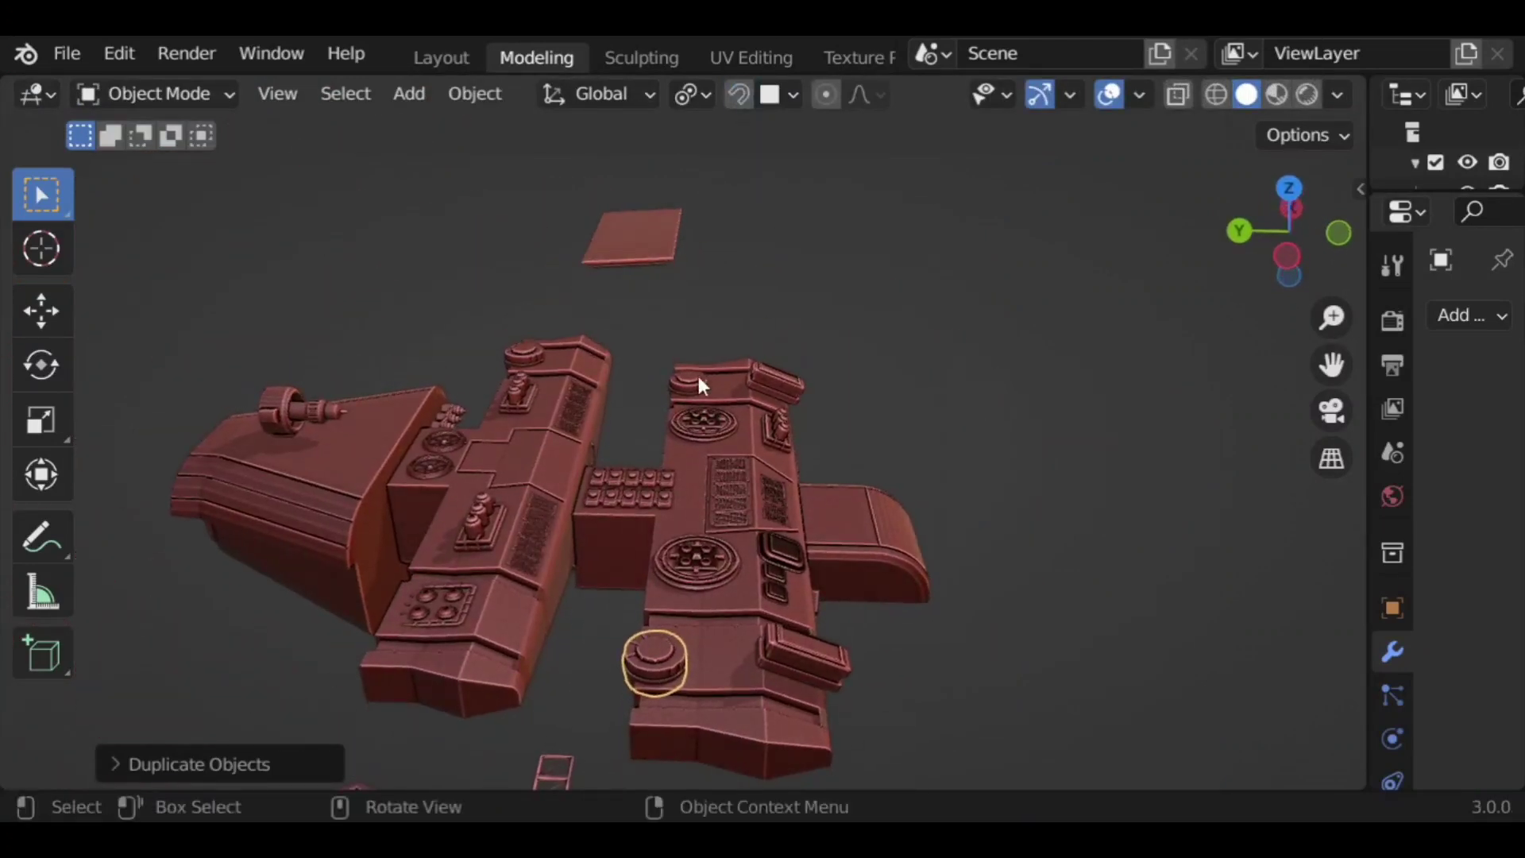
{"action": "left_click", "coordinate": [689, 388], "text": "shift"}
{"action": "middle_click_drag", "start_coordinate": [976, 460], "coordinate": [1012, 503]}
{"action": "key", "text": "g"}
{"action": "key", "text": "z"}
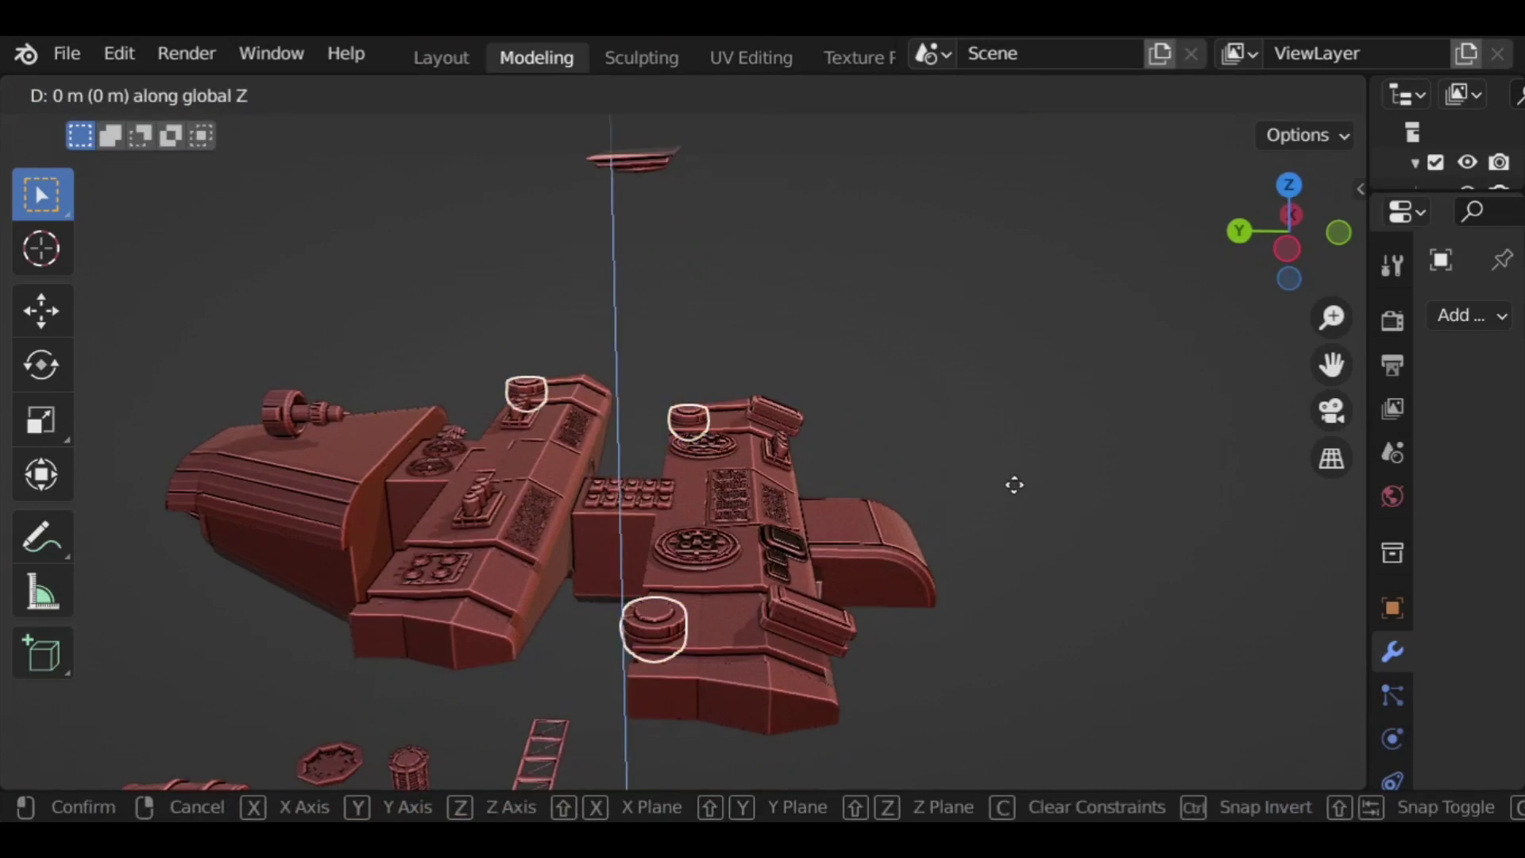
{"action": "left_click", "coordinate": [1015, 485]}
{"action": "left_click", "coordinate": [1025, 481]}
{"action": "middle_click_drag", "start_coordinate": [1031, 474], "coordinate": [574, 477]}
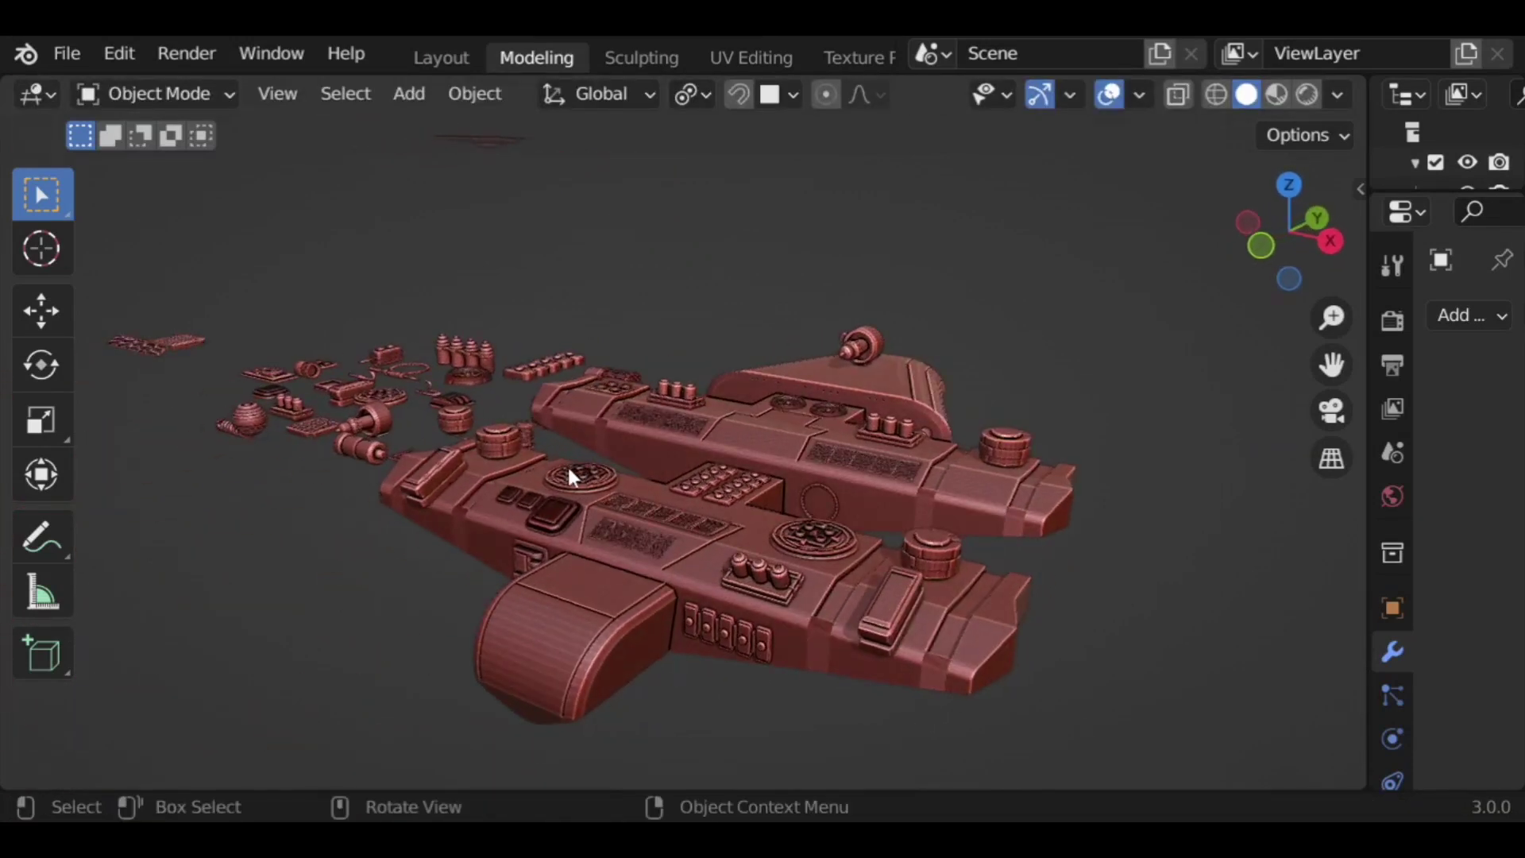
Step: With snapping on, move the rear wing's drum to its opposite end and one front wing drum to the vacated end
{"action": "left_click", "coordinate": [1000, 450], "text": "shift"}
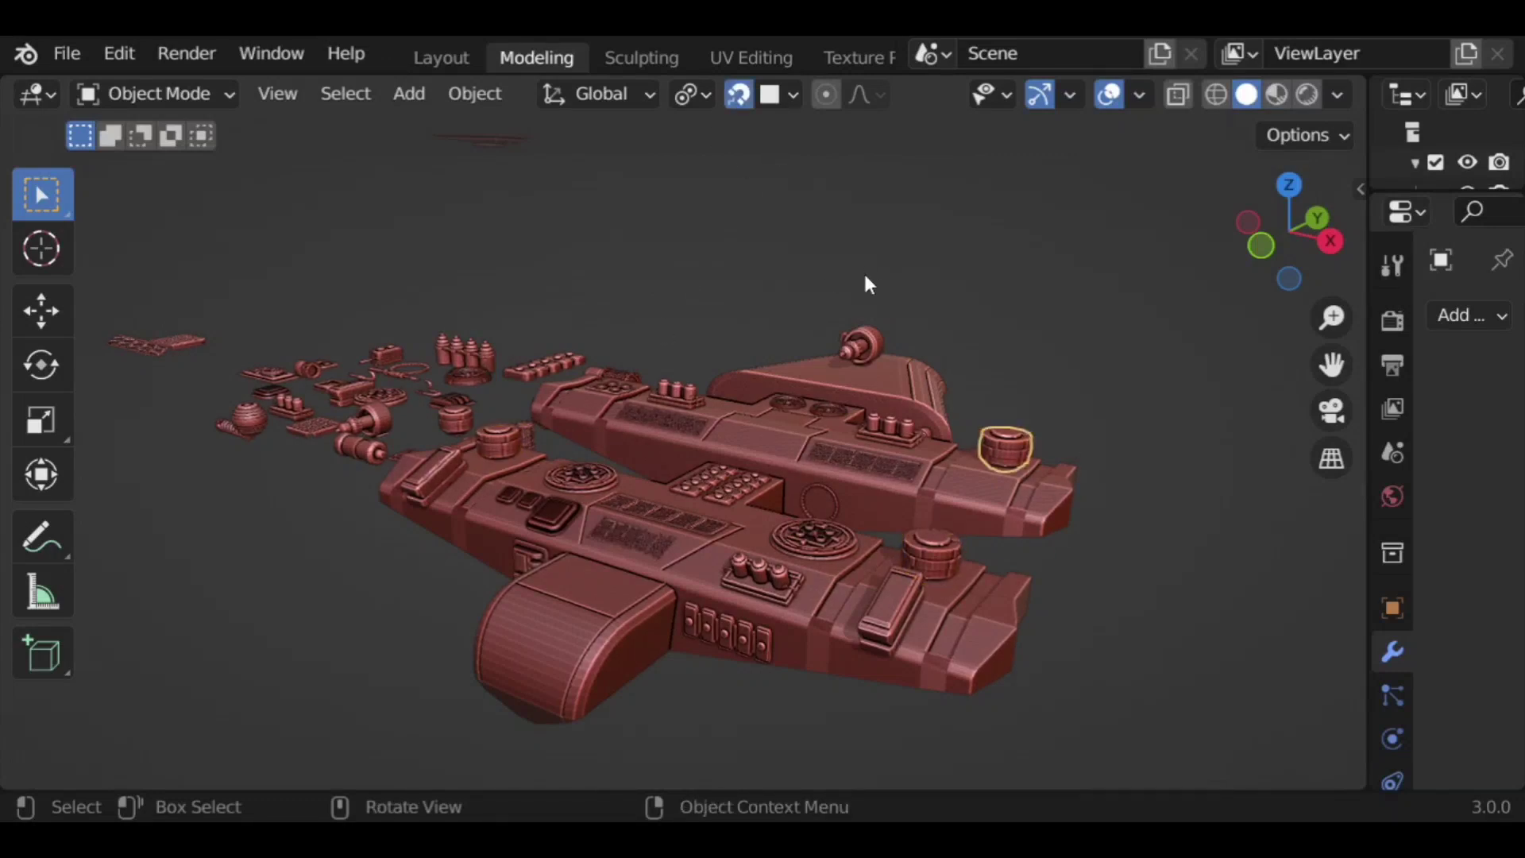
{"action": "key", "text": "g"}
{"action": "left_click", "coordinate": [556, 444]}
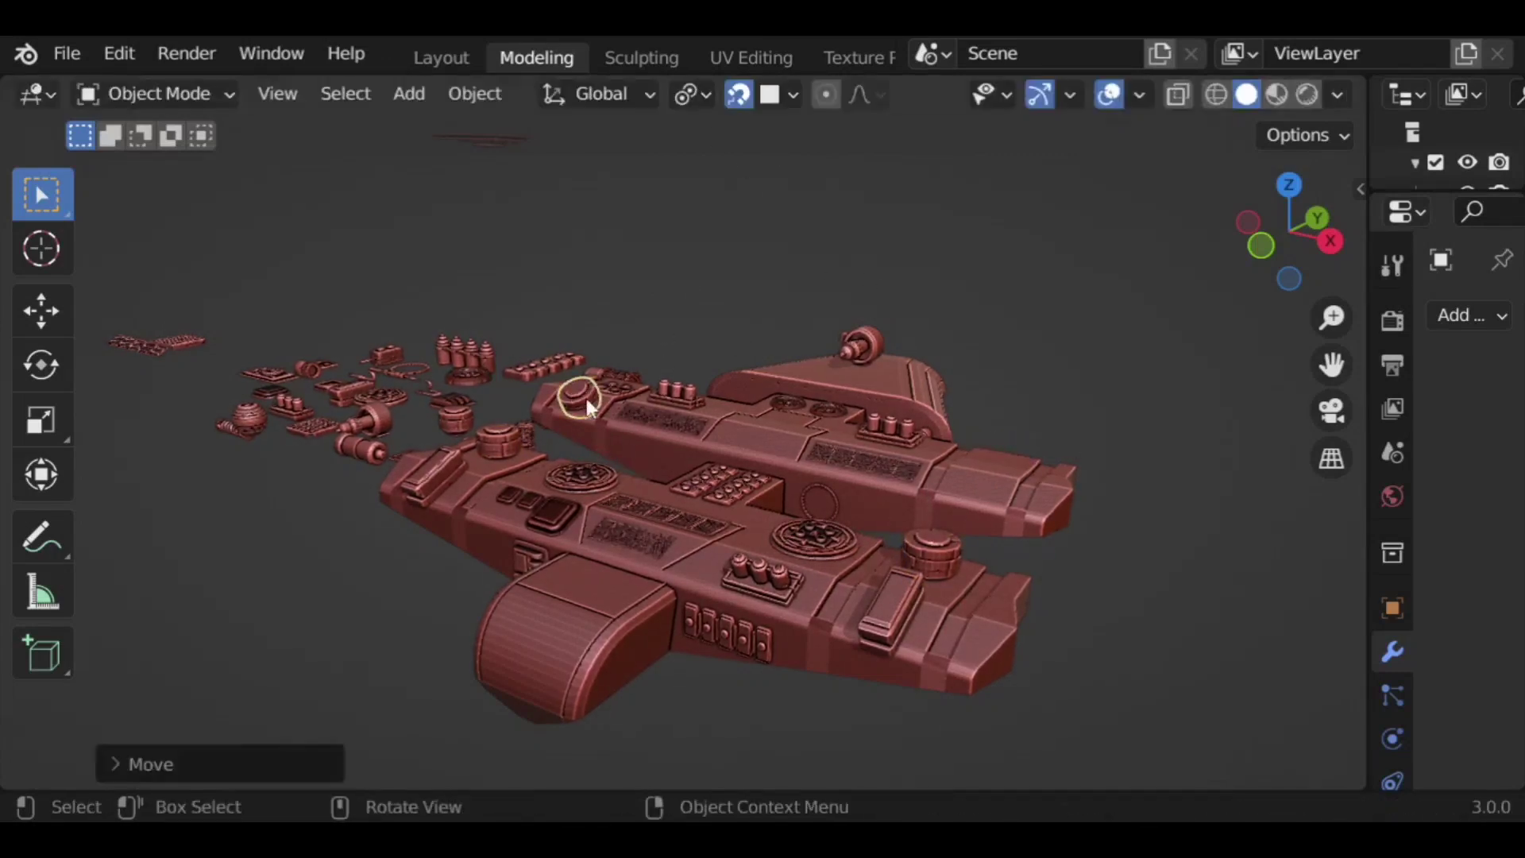
{"action": "key", "text": "g"}
{"action": "left_click", "coordinate": [1013, 537]}
Step: Adjust the position of the drum on the rear wing's far end along X
{"action": "middle_click_drag", "start_coordinate": [1010, 537], "coordinate": [1145, 426]}
{"action": "scroll", "coordinate": [1073, 509], "scroll_direction": "up", "scroll_amount": 3}
{"action": "left_click", "coordinate": [1290, 261]}
{"action": "key", "text": "g"}
{"action": "key", "text": "x"}
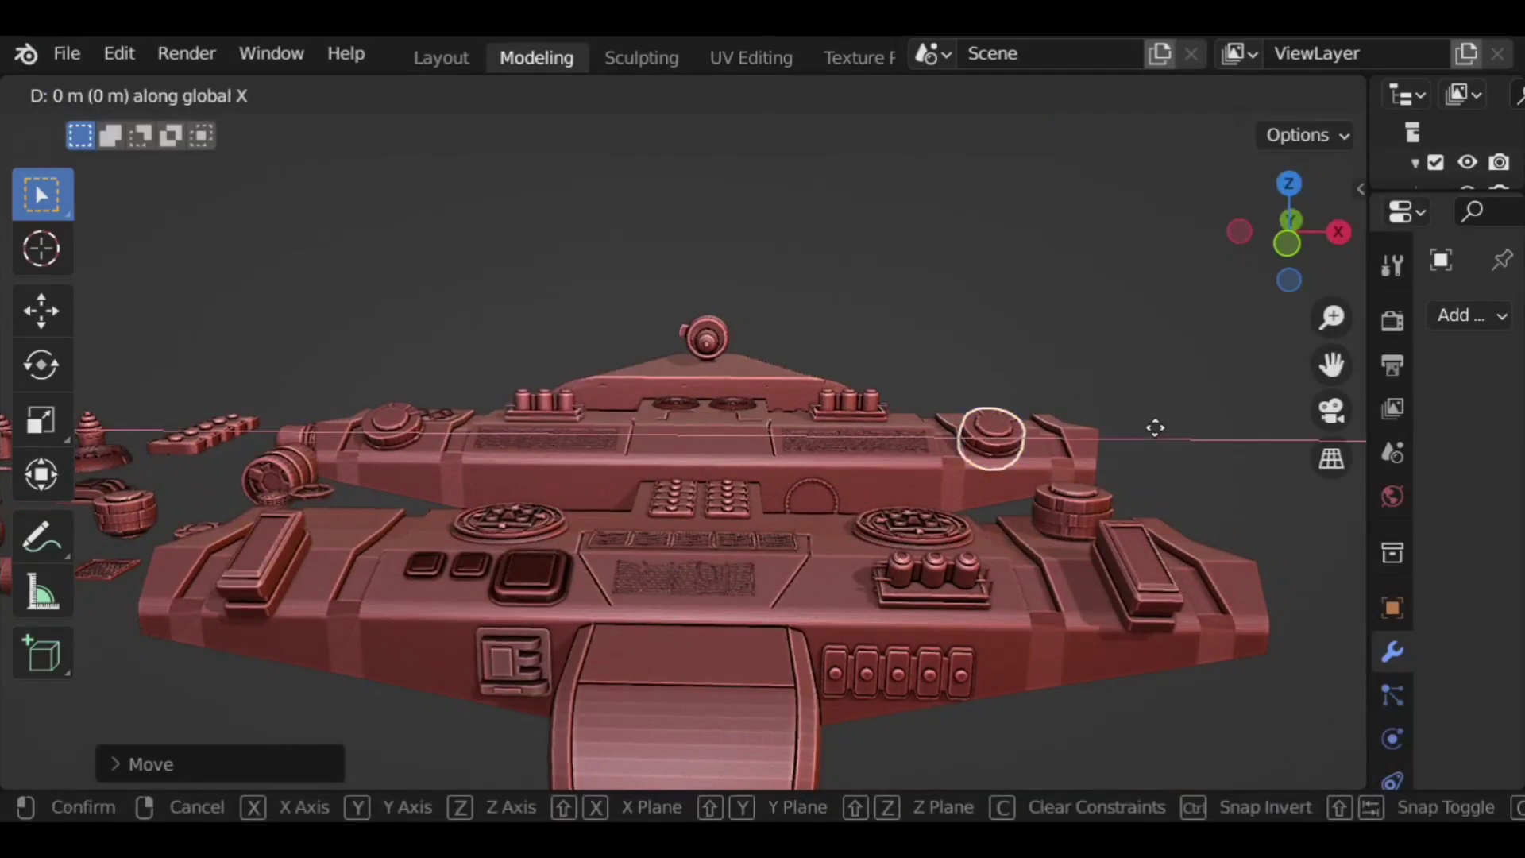
{"action": "right_click", "coordinate": [1155, 428]}
{"action": "left_click", "coordinate": [398, 433]}
{"action": "key", "text": "g"}
{"action": "key", "text": "x"}
{"action": "left_click", "coordinate": [577, 285]}
{"action": "middle_click_drag", "start_coordinate": [576, 284], "coordinate": [784, 323]}
Step: Duplicate the small rectangular box part with a rod and place the copy beside the barrel part
{"action": "middle_click_drag", "start_coordinate": [373, 508], "coordinate": [429, 411]}
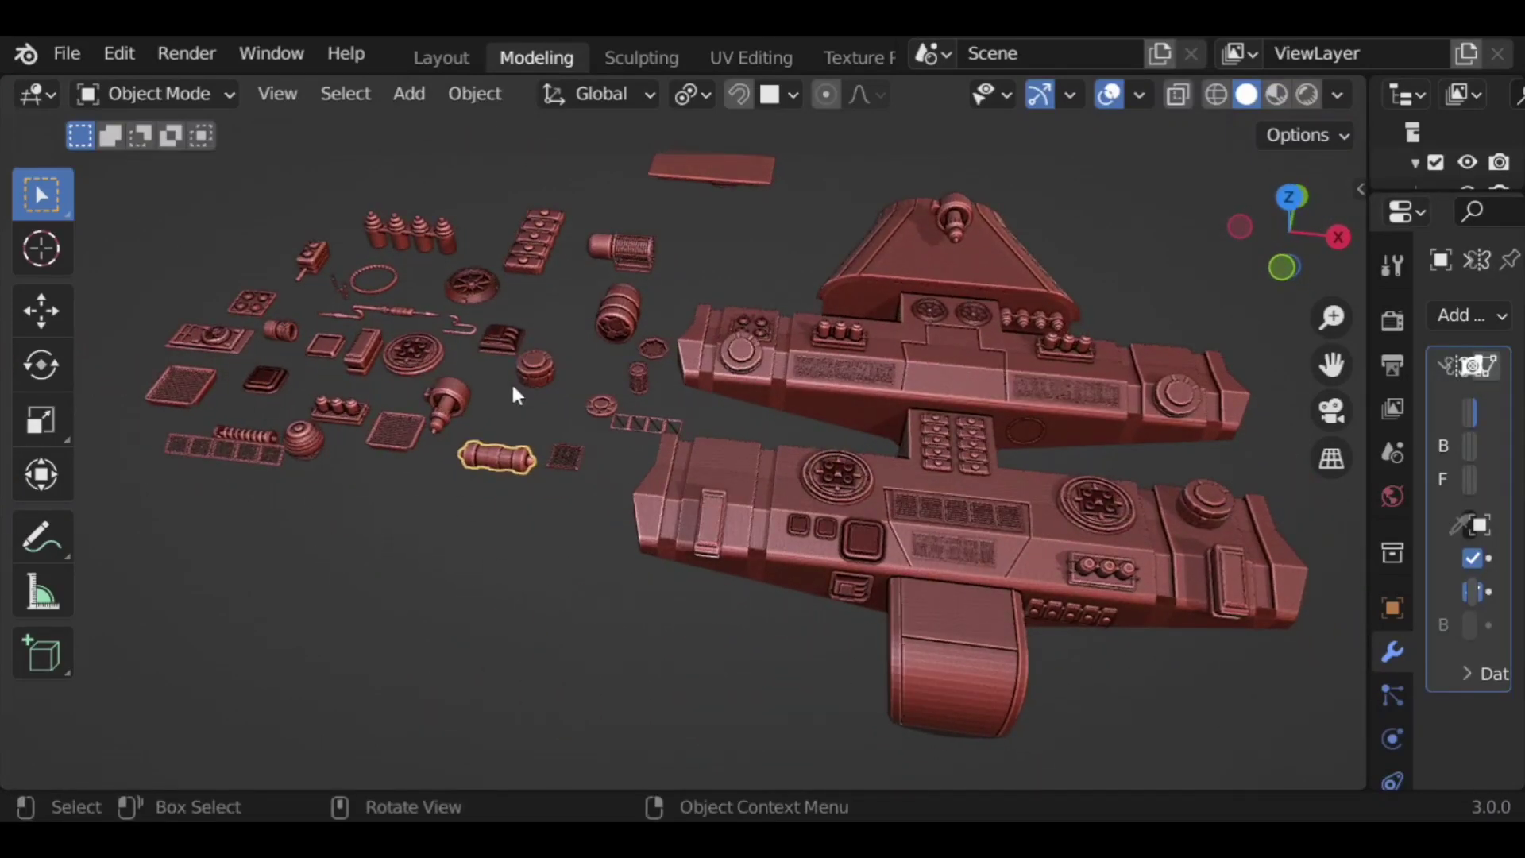
{"action": "left_click", "coordinate": [319, 253]}
{"action": "key", "text": "shift+d"}
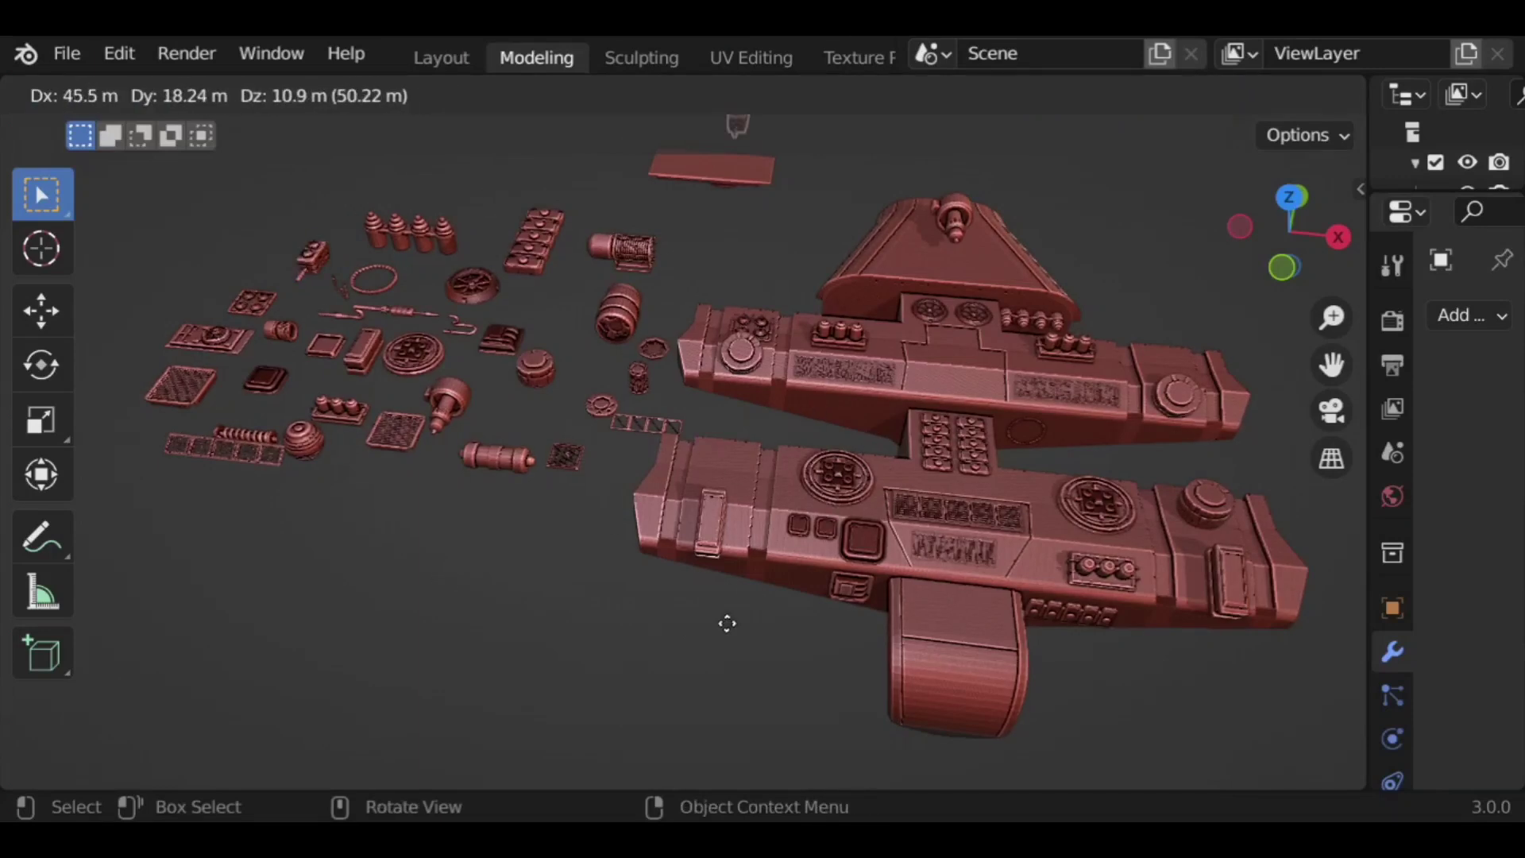
{"action": "left_click", "coordinate": [667, 631]}
Step: With snapping on, duplicate the square vented cover part onto the flat top of the front neck
{"action": "left_click", "coordinate": [501, 341]}
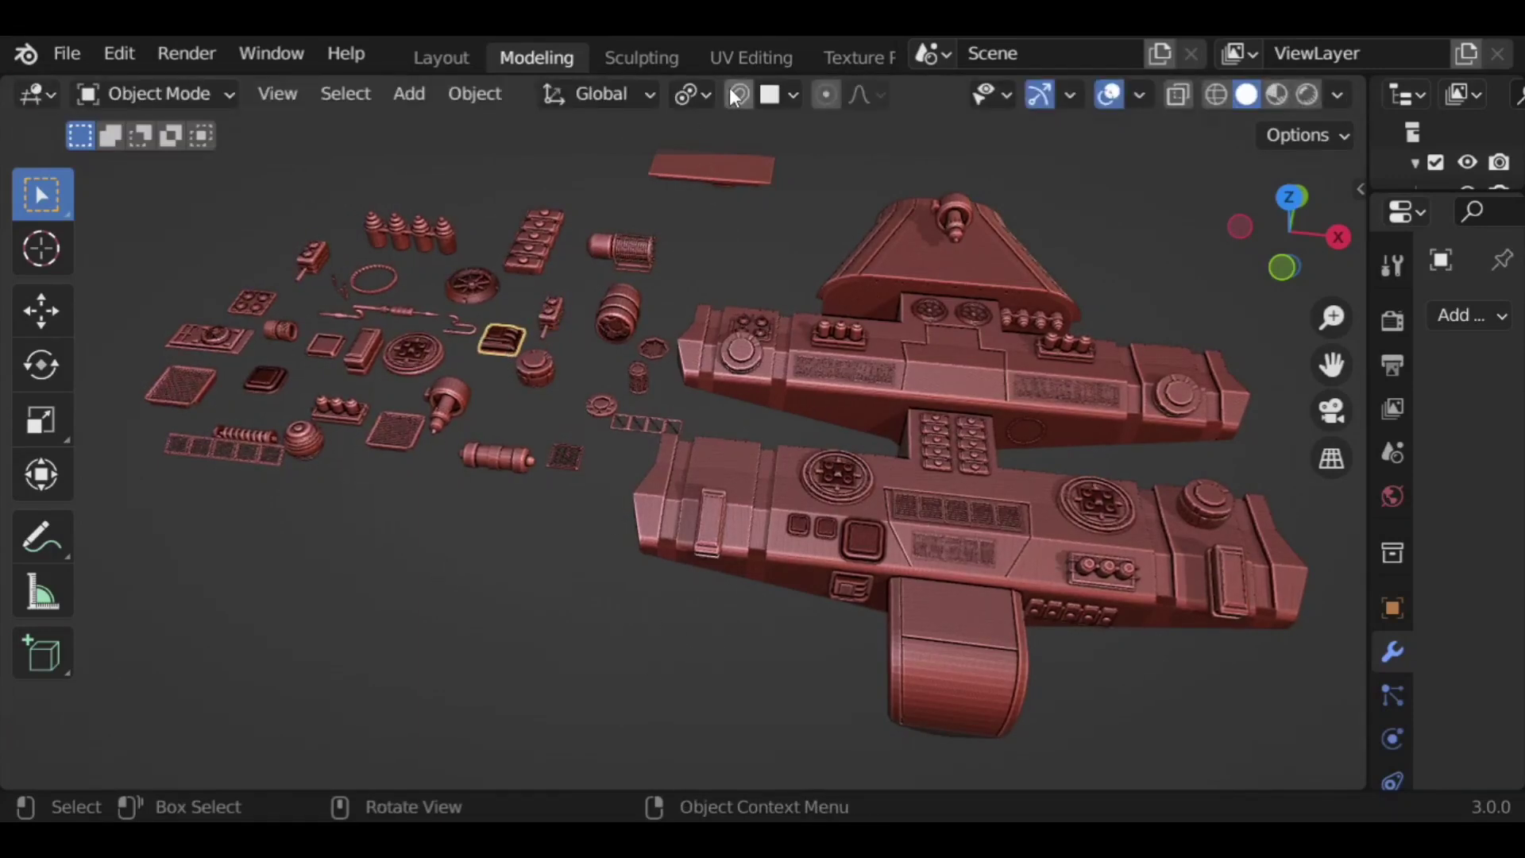
{"action": "key", "text": "shift+d"}
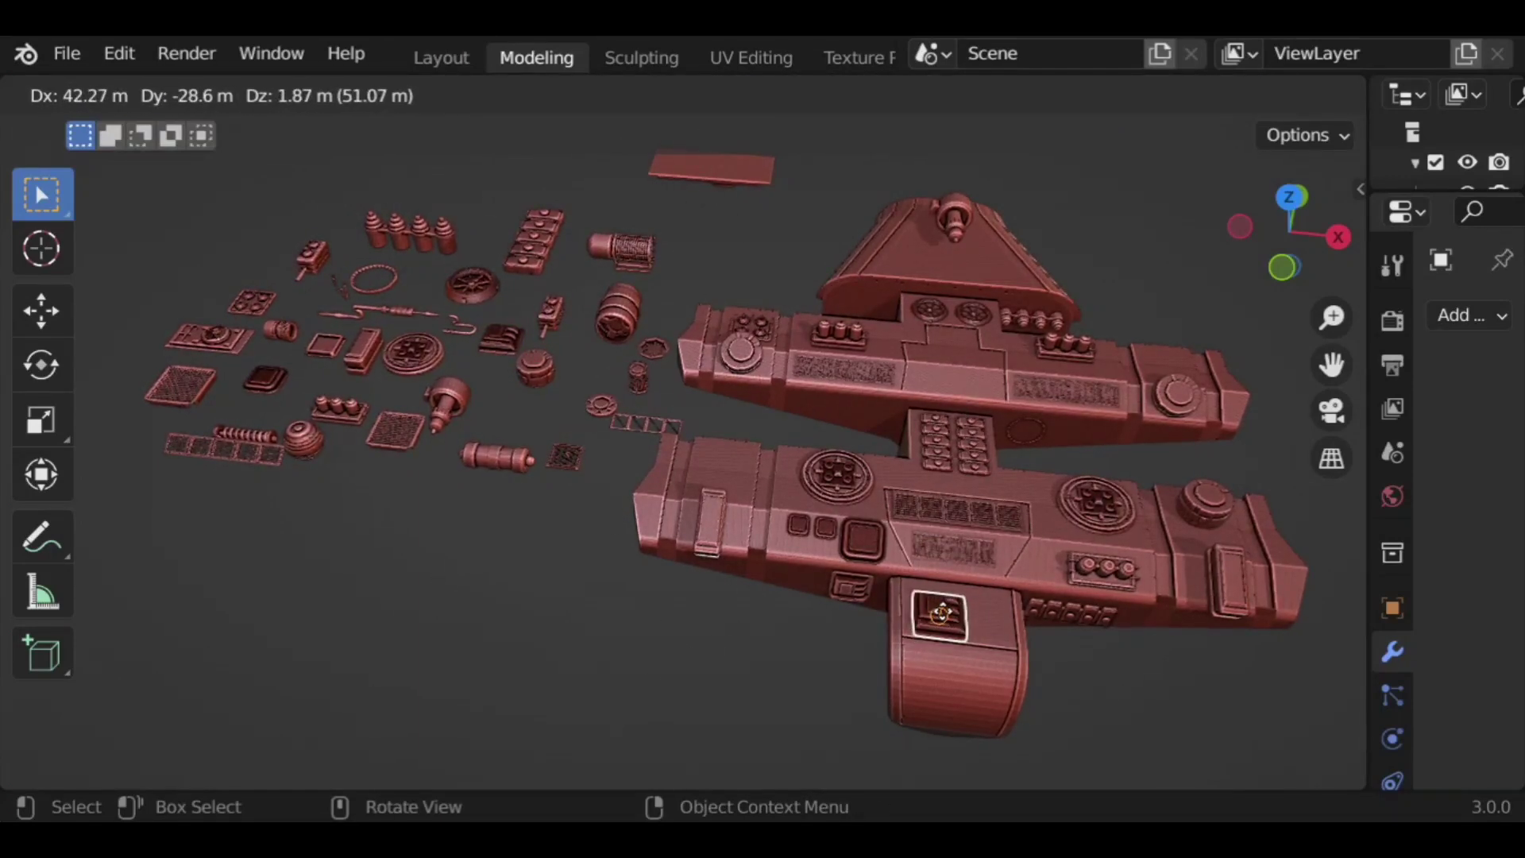
{"action": "left_click", "coordinate": [946, 609]}
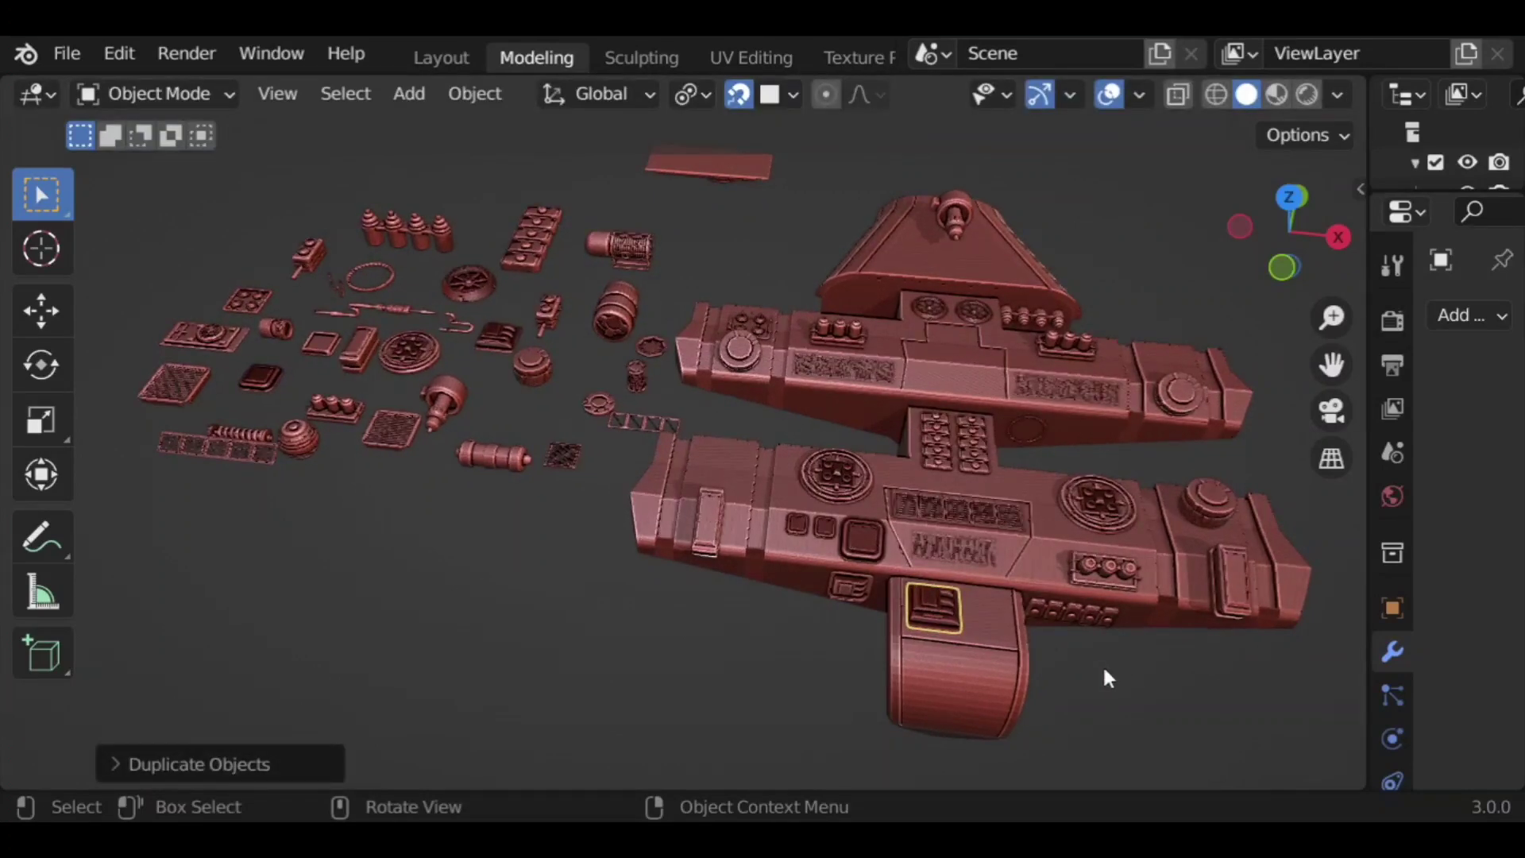
Step: Duplicate the four-cell frame strip onto the front neck beside the vented cover, rotate it 90° about Z, and scale it down
{"action": "middle_click_drag", "start_coordinate": [1102, 666], "coordinate": [854, 504], "text": "shift"}
{"action": "scroll", "coordinate": [689, 356], "scroll_direction": "up", "scroll_amount": 7}
{"action": "scroll", "coordinate": [794, 445], "scroll_direction": "down", "scroll_amount": 5}
{"action": "middle_click_drag", "start_coordinate": [713, 429], "coordinate": [570, 318], "text": "shift"}
{"action": "middle_click_drag", "start_coordinate": [418, 271], "coordinate": [575, 273], "text": "shift"}
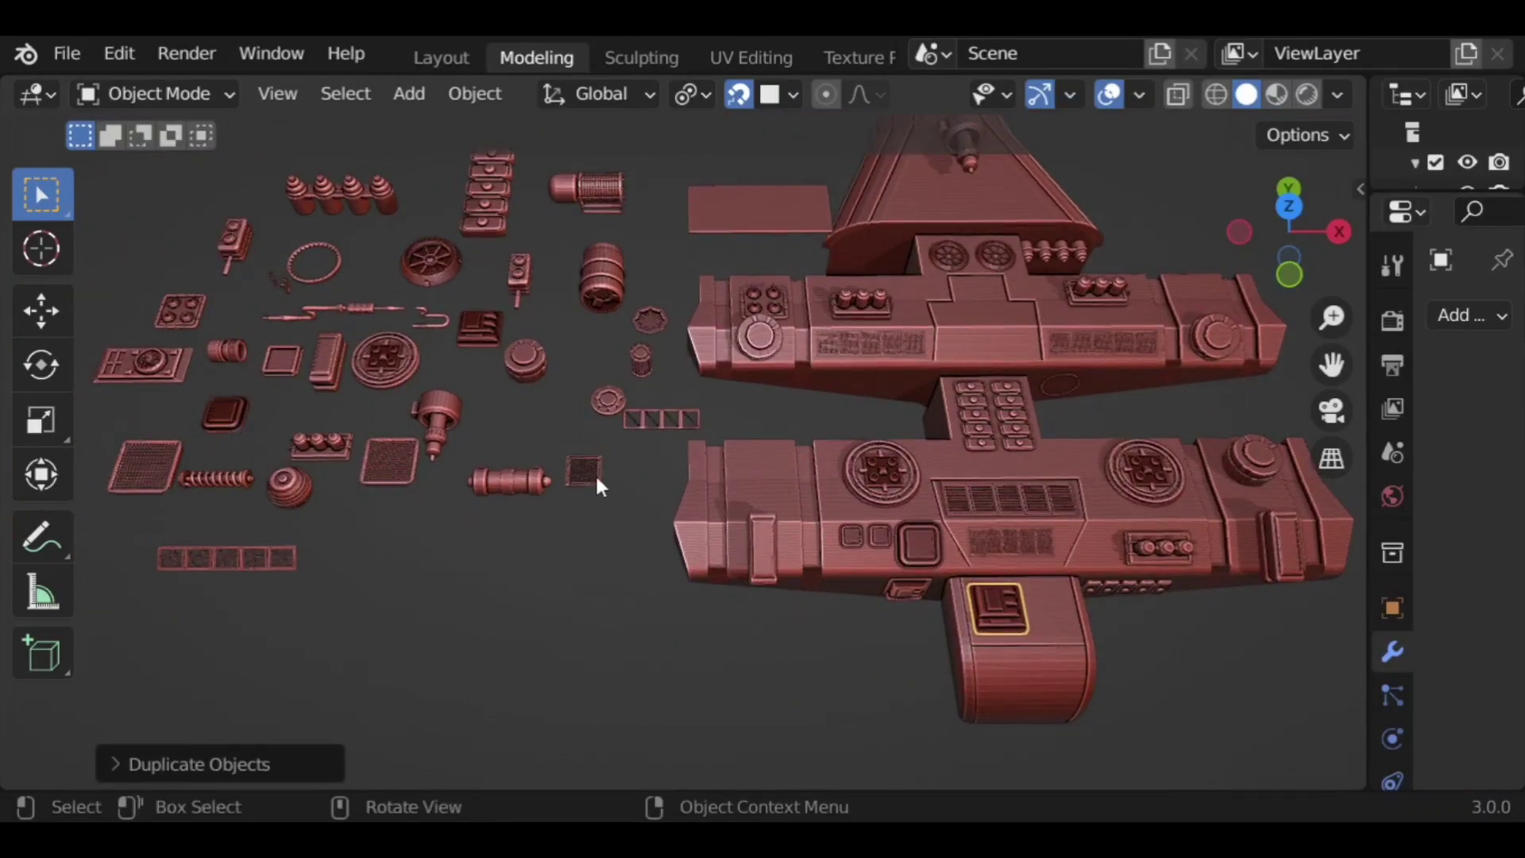
{"action": "left_click", "coordinate": [676, 419]}
{"action": "key", "text": "shift+d"}
{"action": "left_click", "coordinate": [1185, 650]}
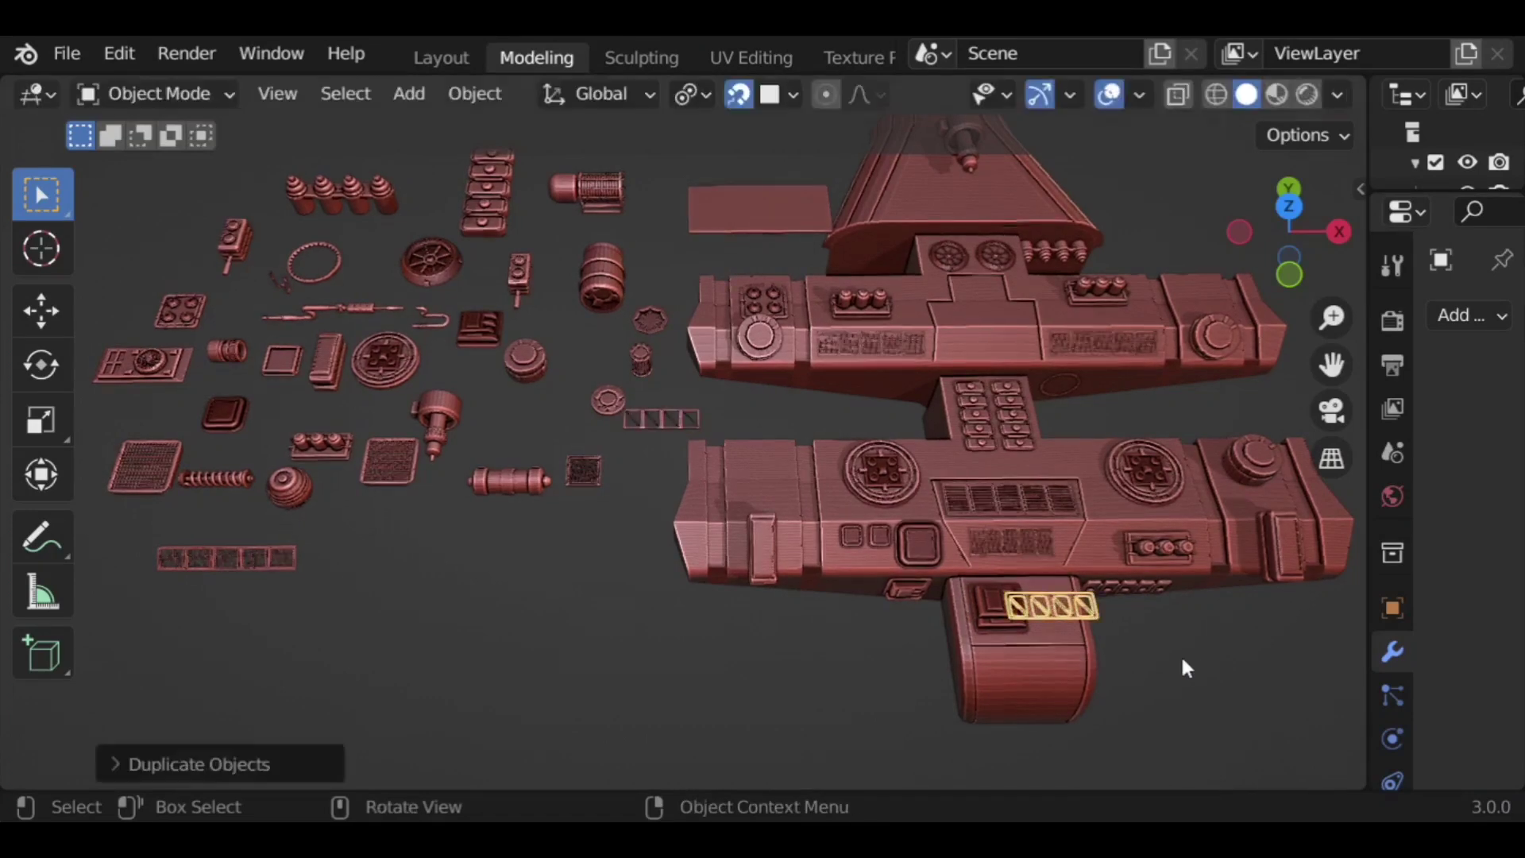
{"action": "type", "text": "rz90"}
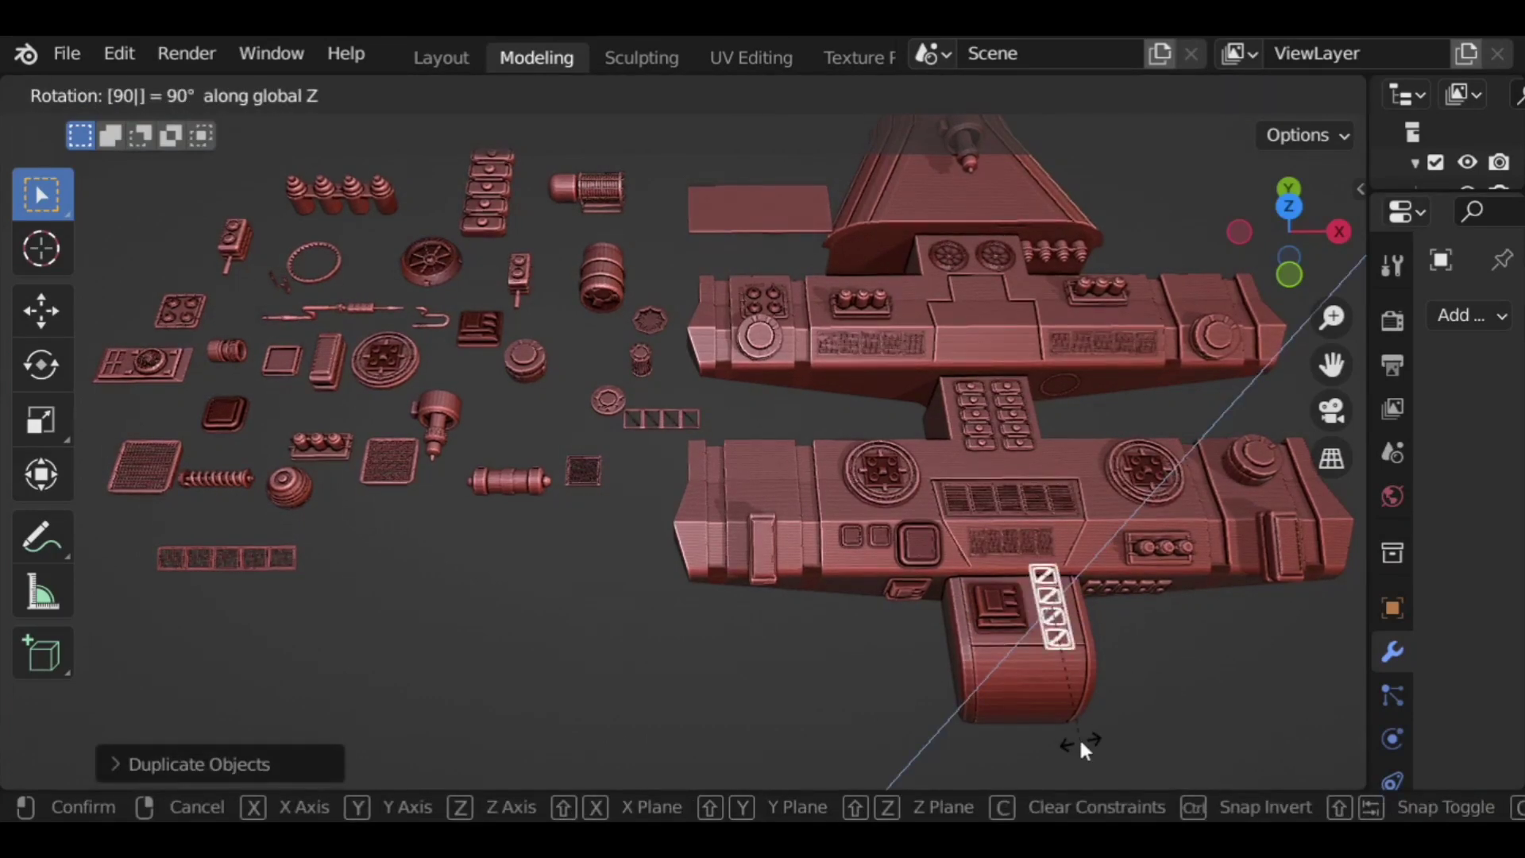
{"action": "key", "text": "Return"}
{"action": "key", "text": "s"}
{"action": "left_click", "coordinate": [1259, 645]}
Step: Turn off snapping and move the frame strip along X and Y until it sits close beside the vented cover
{"action": "key", "text": "KP_Decimal"}
{"action": "middle_click_drag", "start_coordinate": [1113, 645], "coordinate": [946, 579]}
{"action": "left_click", "coordinate": [738, 95]}
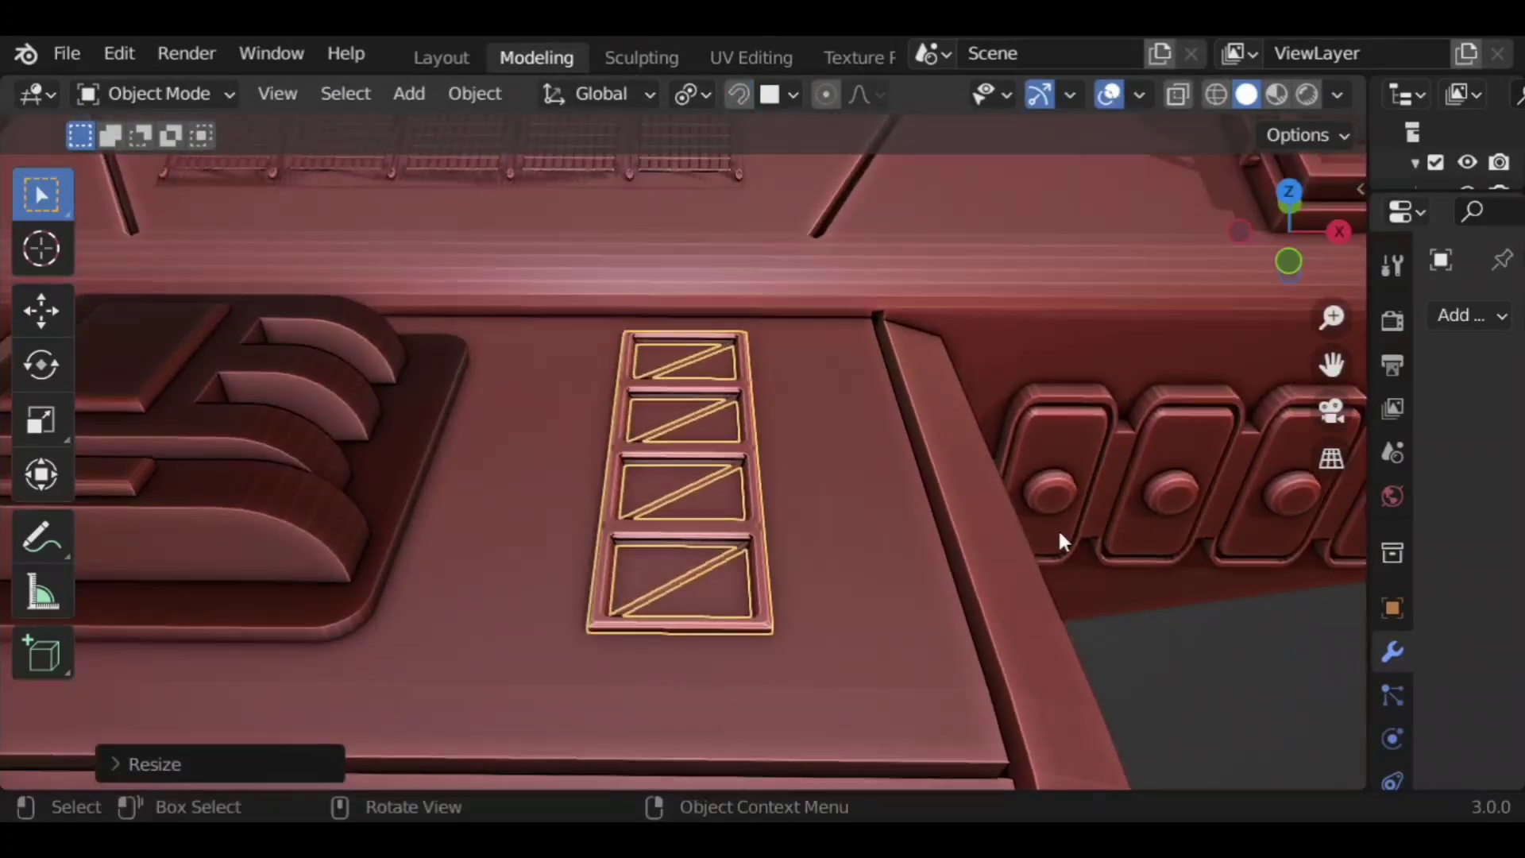
{"action": "key", "text": "g"}
{"action": "key", "text": "x"}
{"action": "left_click", "coordinate": [936, 432]}
{"action": "key", "text": "g"}
{"action": "key", "text": "y"}
{"action": "left_click", "coordinate": [1062, 443]}
Step: Duplicate the frame strip along X to place a second strip next to it
{"action": "key", "text": "g"}
{"action": "key", "text": "x"}
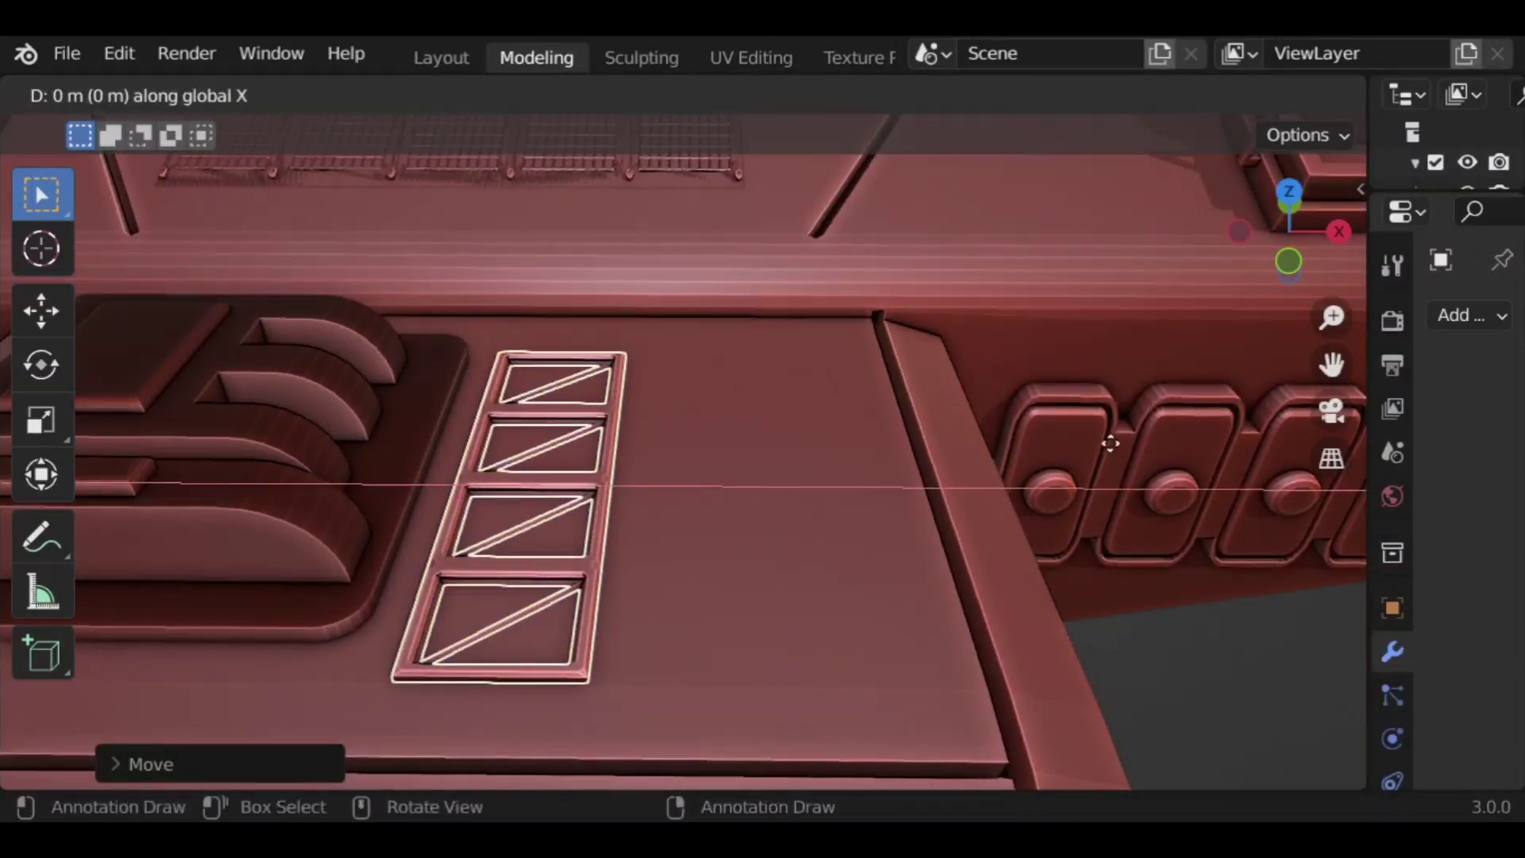
{"action": "left_click", "coordinate": [1061, 405]}
{"action": "scroll", "coordinate": [1061, 405], "scroll_direction": "down", "scroll_amount": 5}
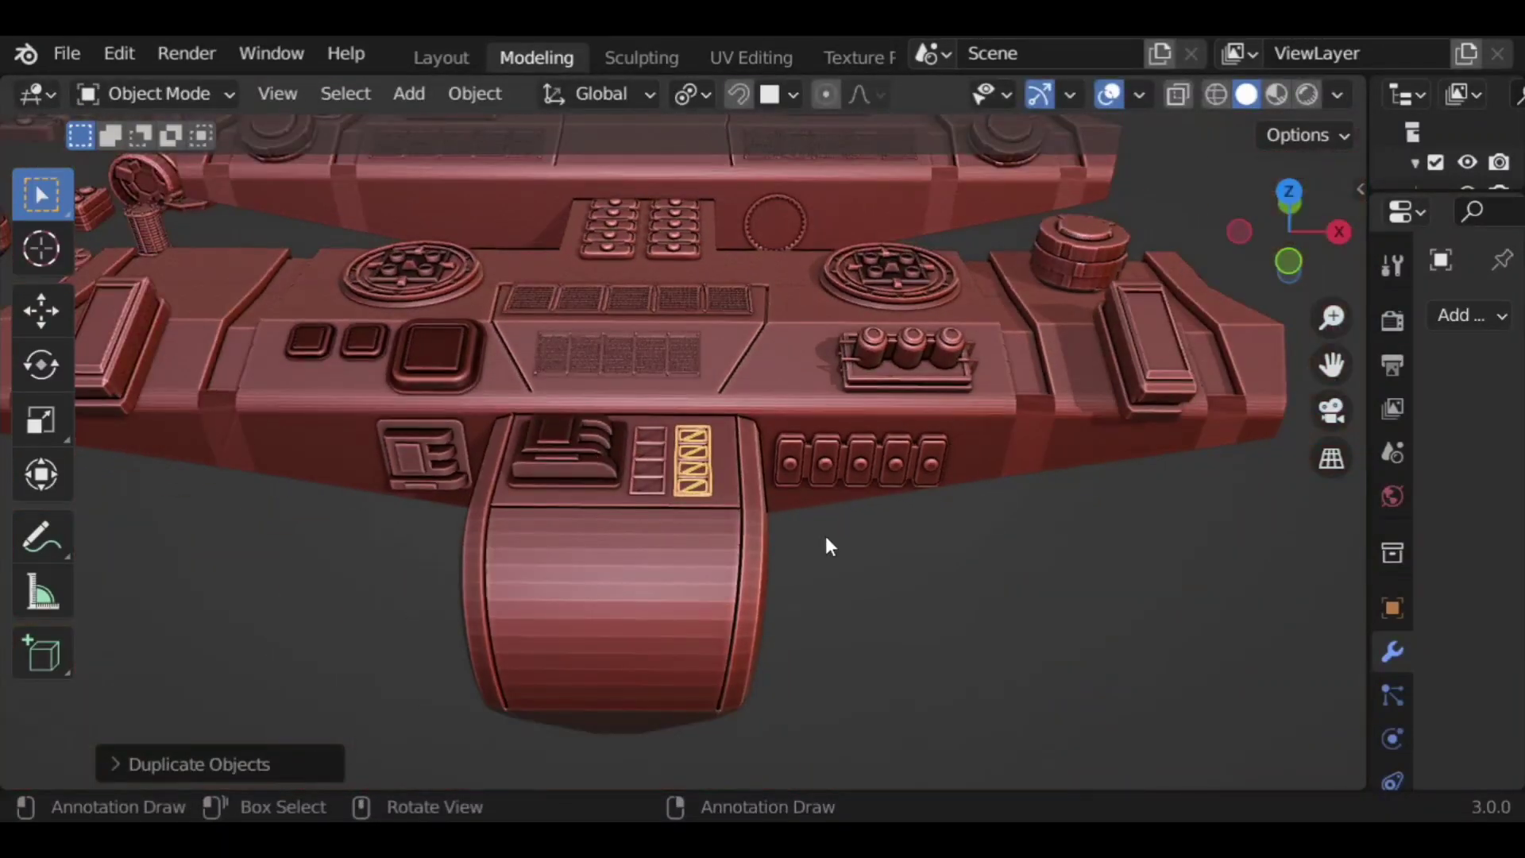
Step: Scale the vented cover on the front neck along Z
{"action": "left_click", "coordinate": [564, 453]}
{"action": "key", "text": "s"}
{"action": "key", "text": "z"}
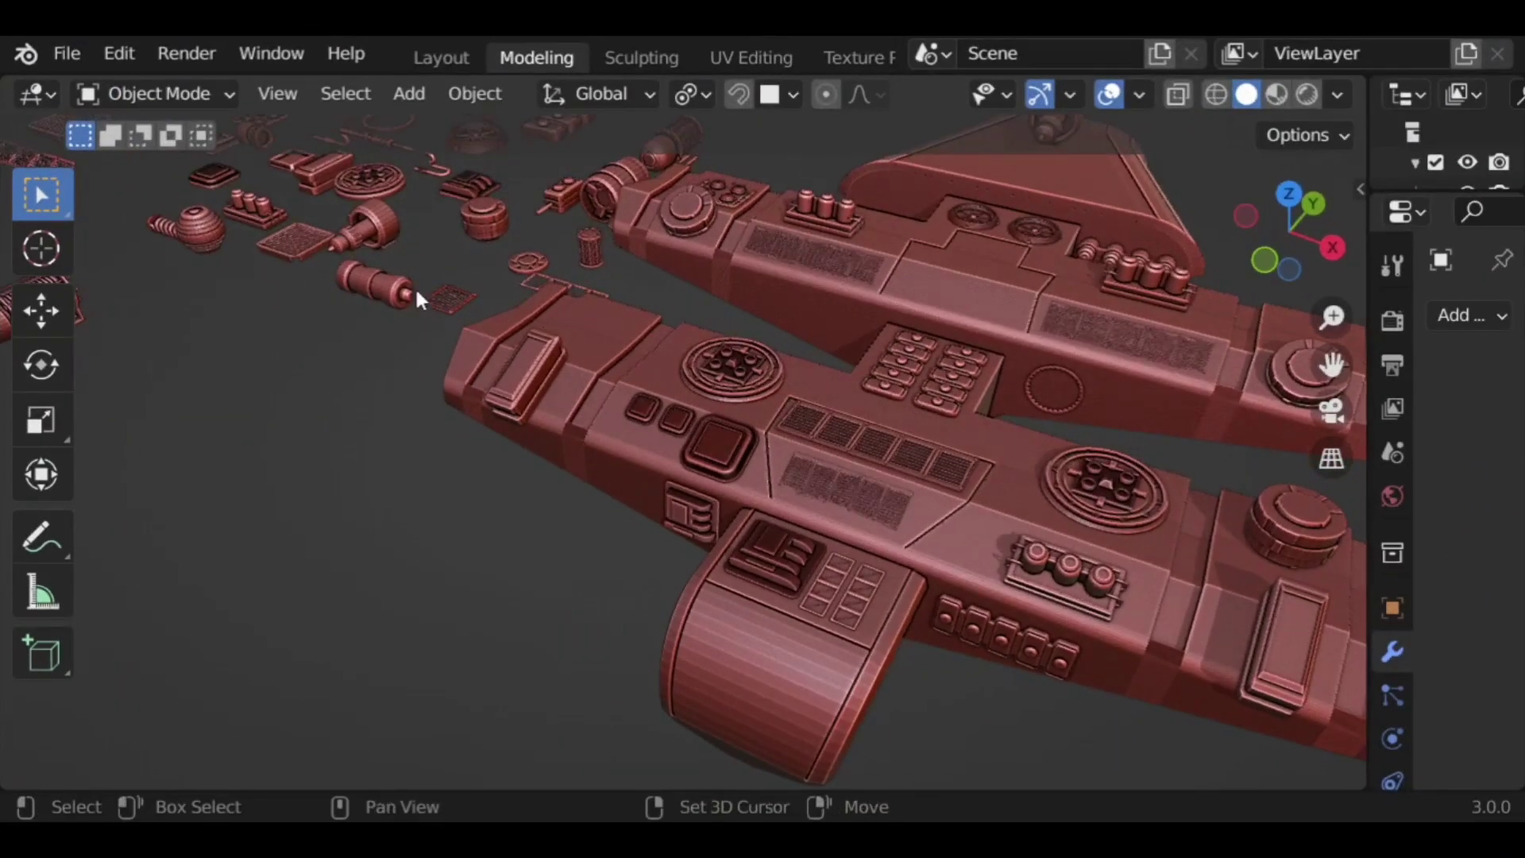
Step: Rotate the copied box part beside the barrel part 90° about X
{"action": "middle_click_drag", "start_coordinate": [414, 286], "coordinate": [564, 306], "text": "shift"}
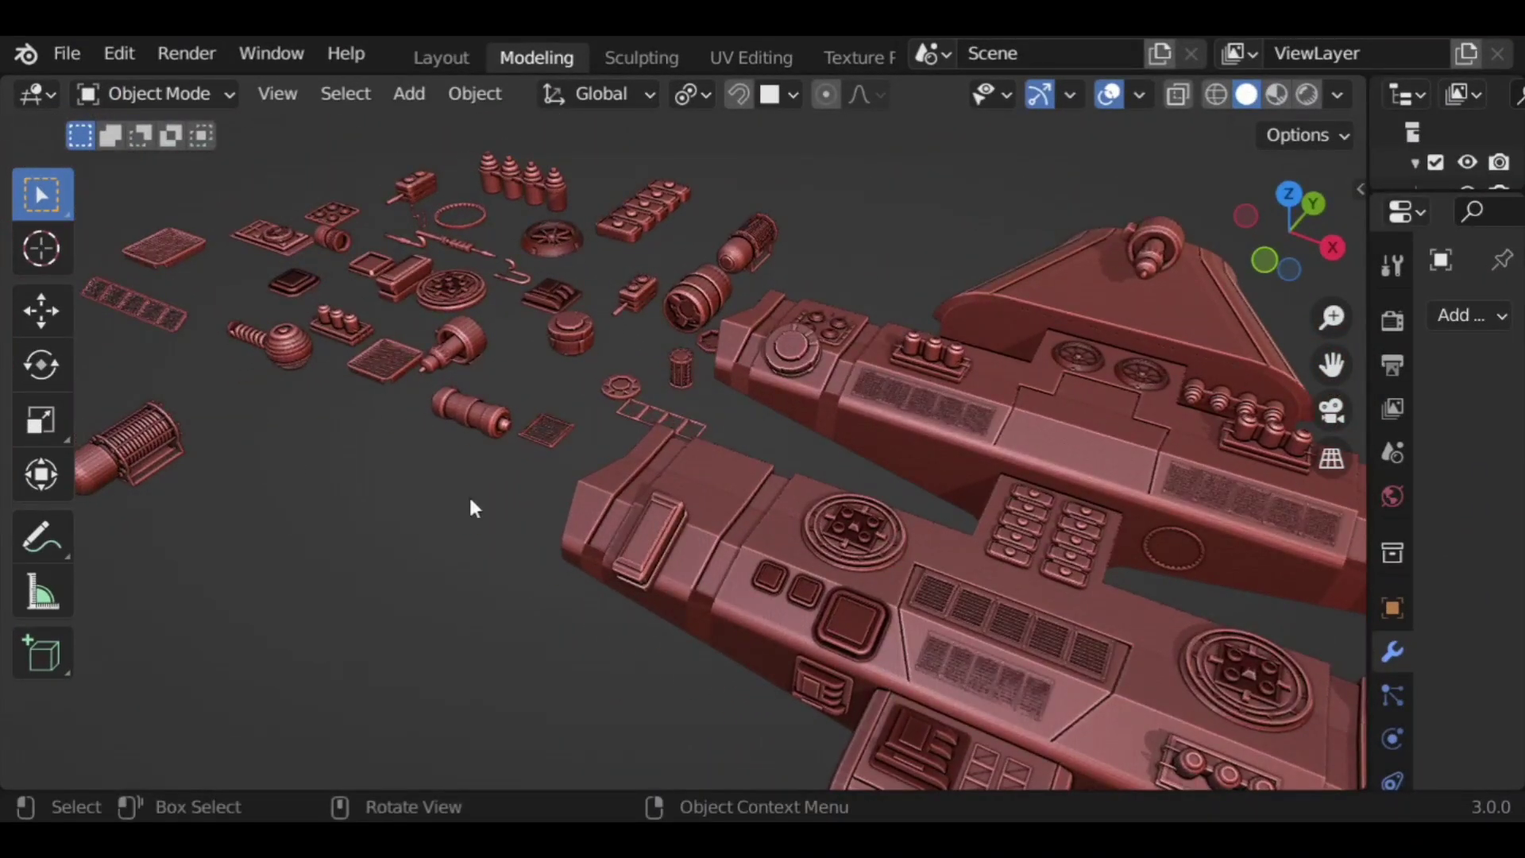
{"action": "key", "text": "r"}
{"action": "key", "text": "x"}
{"action": "key", "text": "9"}
{"action": "key", "text": "0"}
{"action": "key", "text": "Return"}
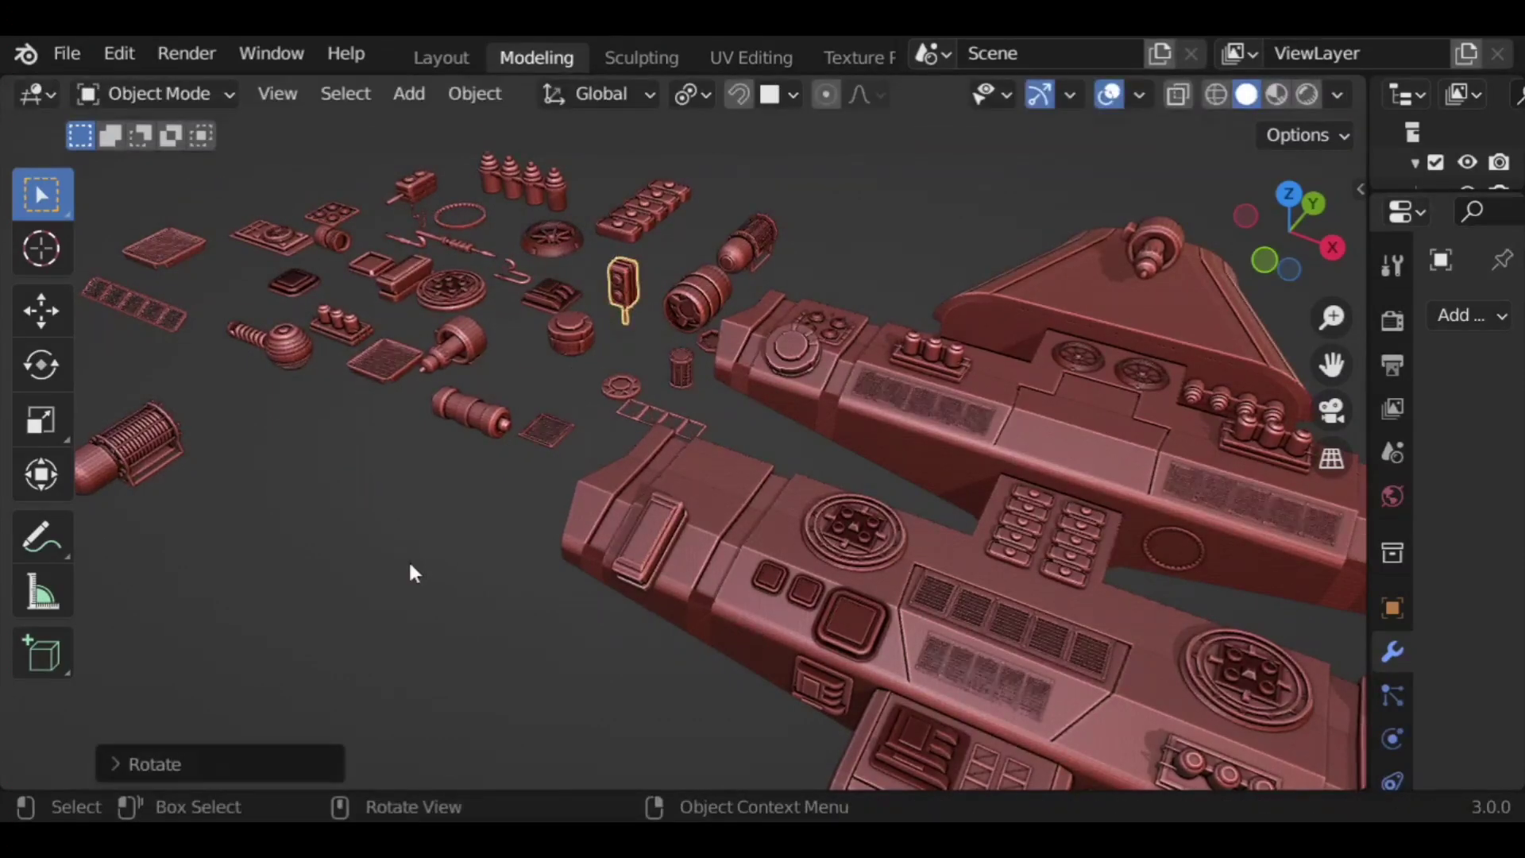
{"action": "middle_click_drag", "start_coordinate": [866, 426], "coordinate": [740, 221], "text": "shift"}
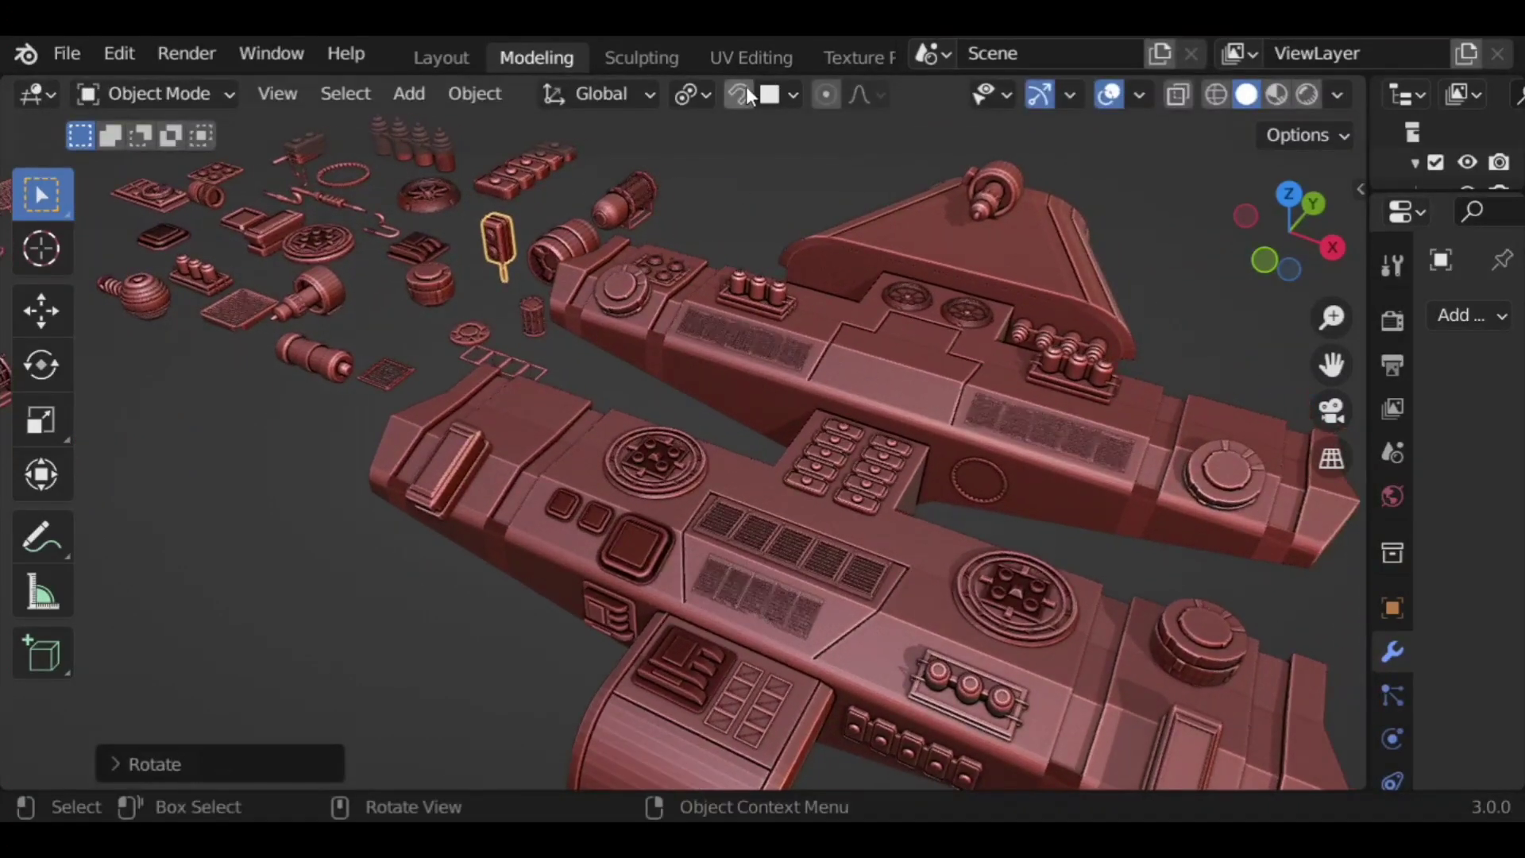
{"action": "key", "text": "shift+d"}
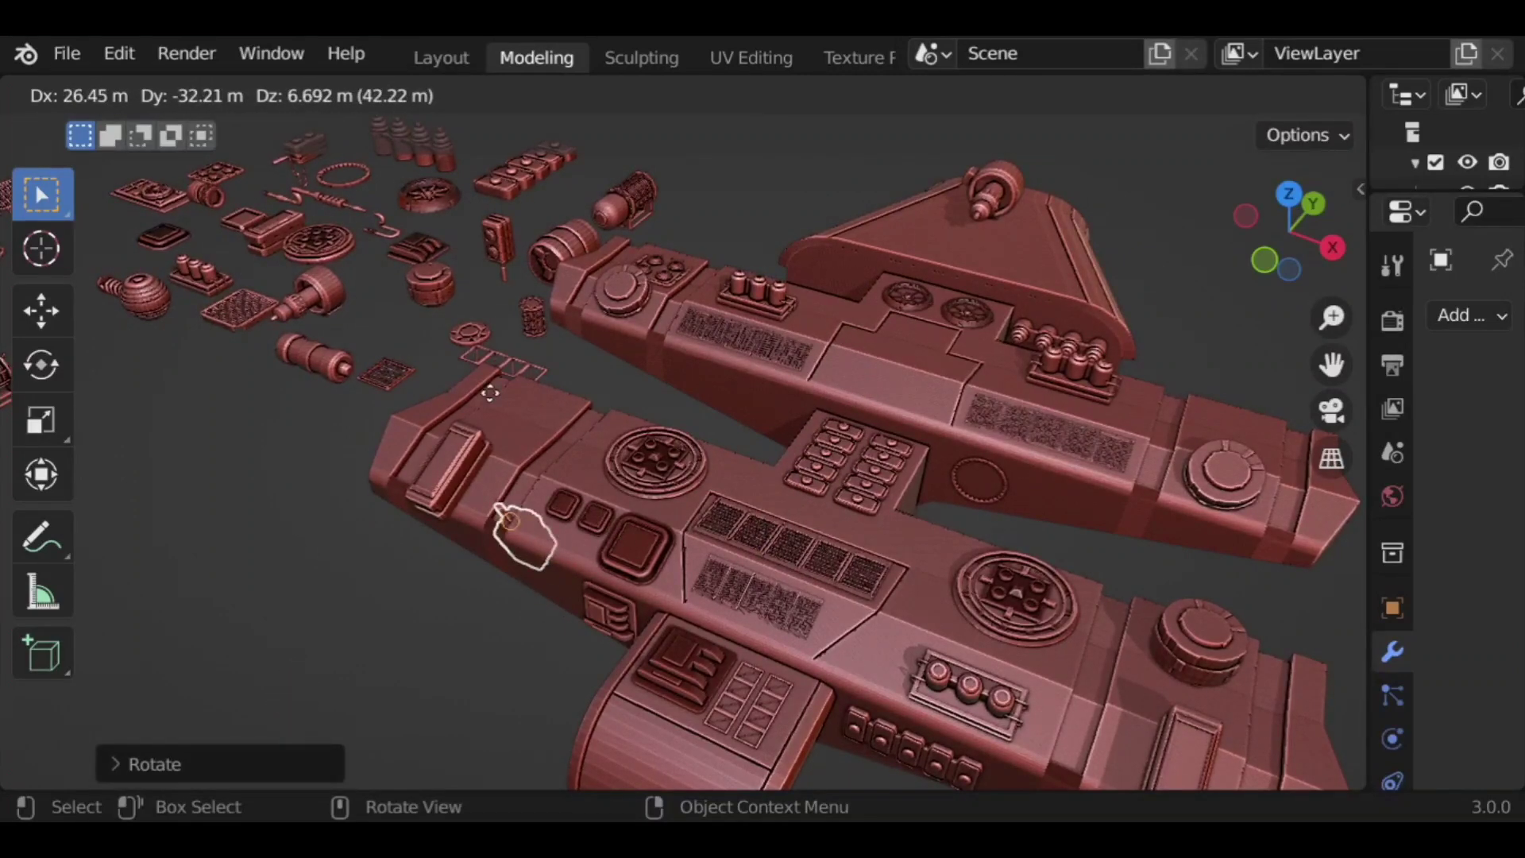
{"action": "key", "text": "Escape"}
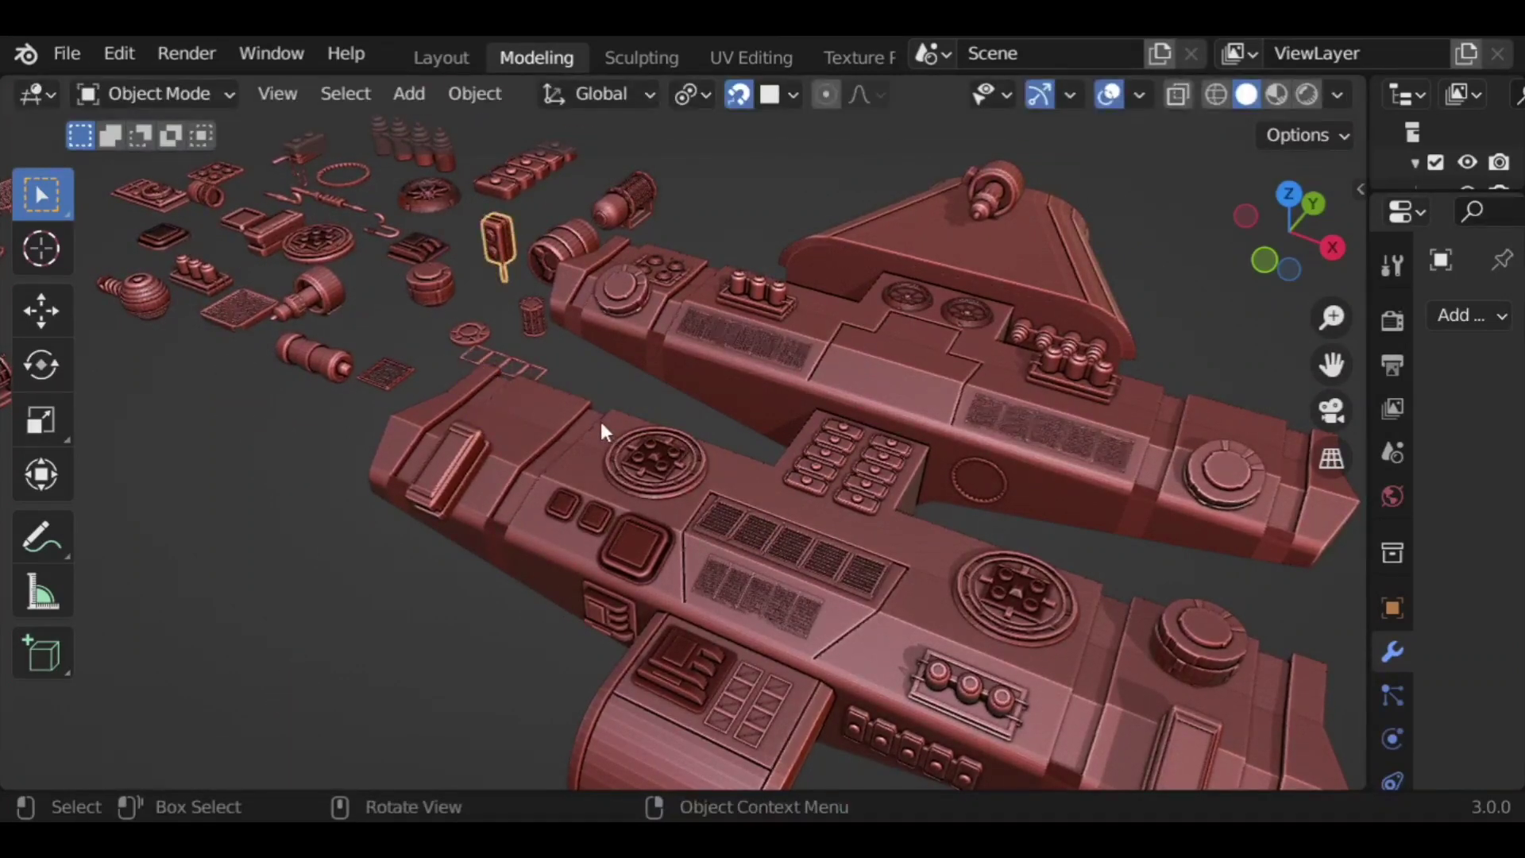
Step: With snapping on, duplicate the rectangular dial plate part onto the rear wing's sloped center panel
{"action": "left_click", "coordinate": [736, 203]}
{"action": "middle_click_drag", "start_coordinate": [735, 203], "coordinate": [294, 232]}
{"action": "left_click", "coordinate": [297, 238]}
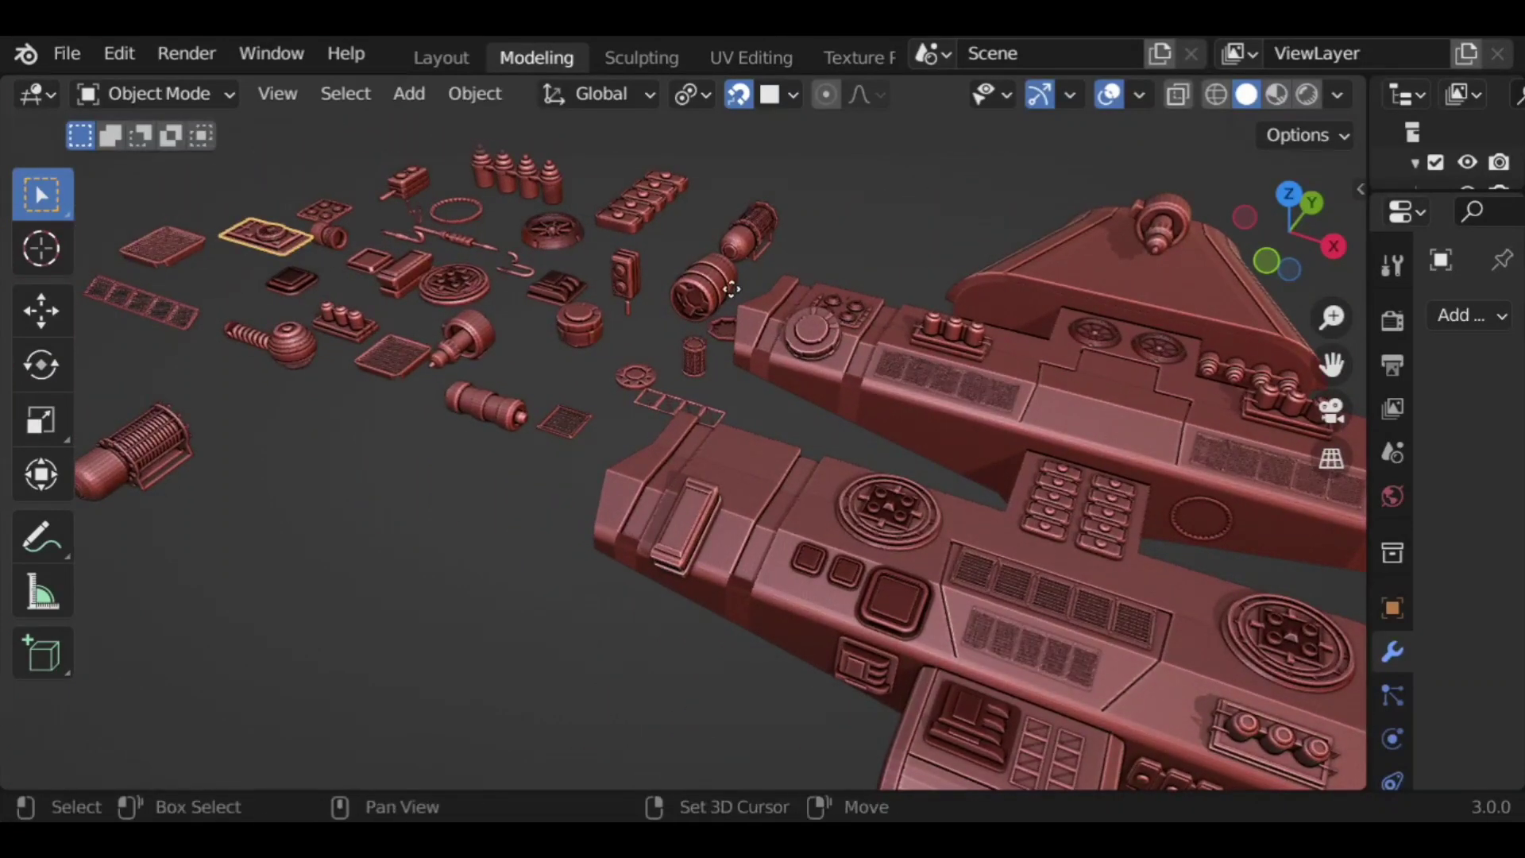
{"action": "key", "text": "shift+d"}
{"action": "left_click", "coordinate": [1118, 425]}
Step: Rotate the dial plate on the rear wing 180° about X and scale it down to fit the panel
{"action": "middle_click_drag", "start_coordinate": [1080, 485], "coordinate": [1131, 255]}
{"action": "type", "text": "rx"}
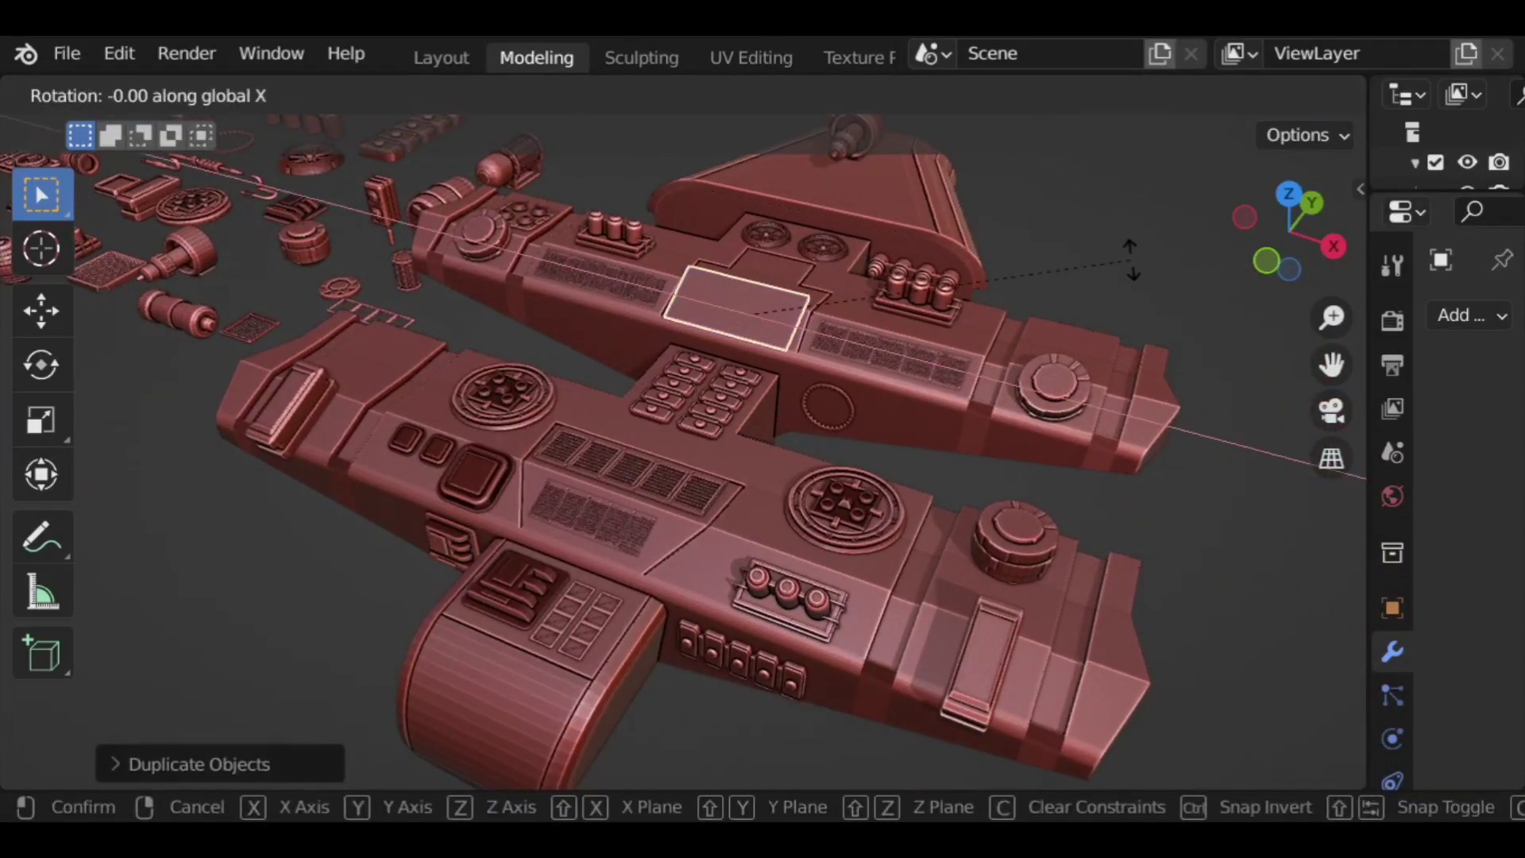
{"action": "type", "text": "180"}
{"action": "key", "text": "Return"}
{"action": "key", "text": "s"}
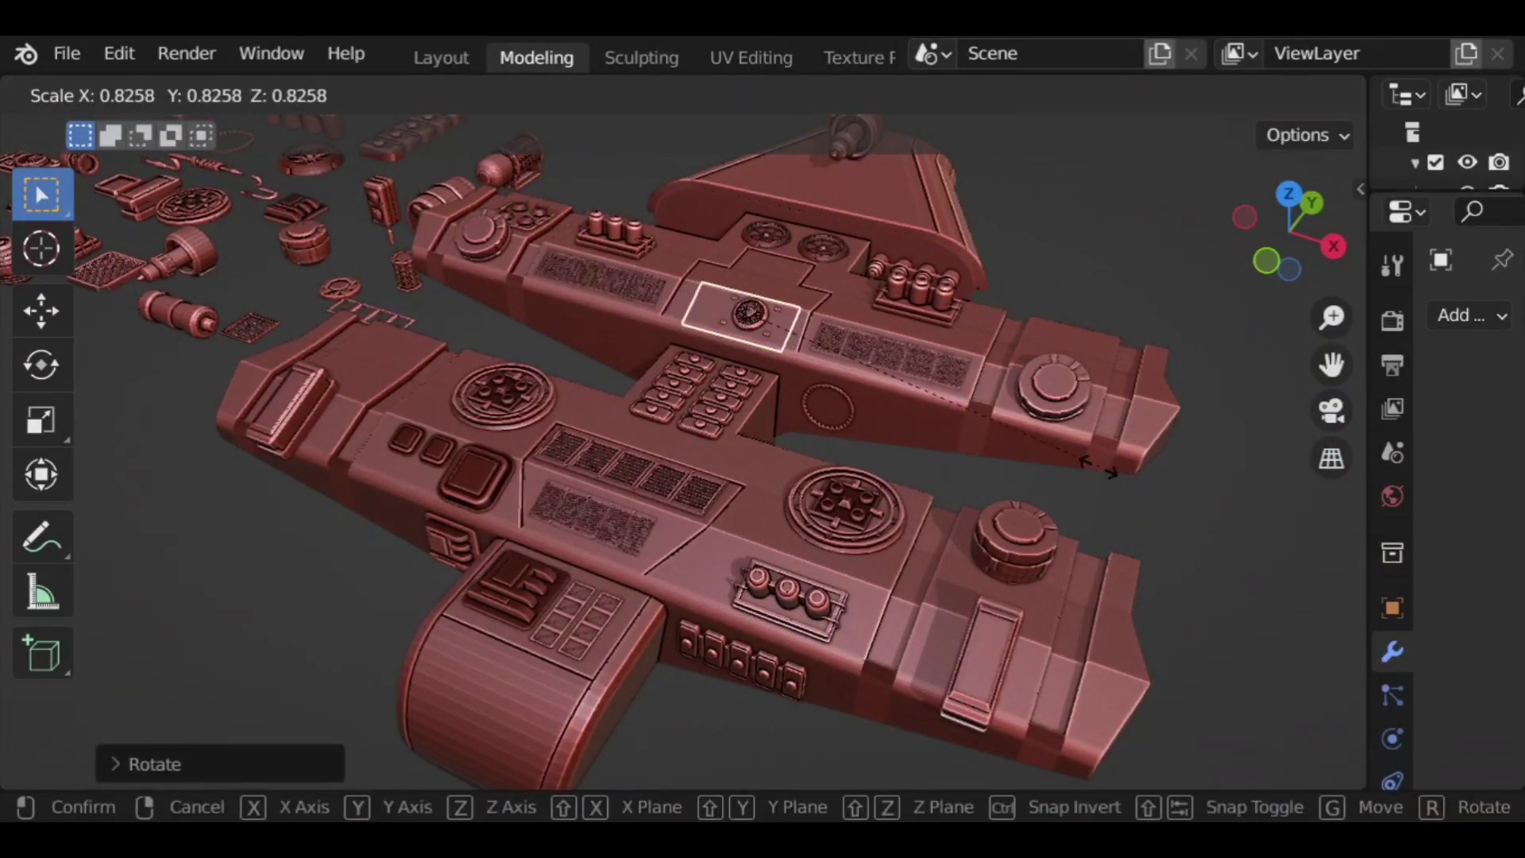
{"action": "left_click", "coordinate": [1068, 459]}
{"action": "scroll", "coordinate": [1074, 411], "scroll_direction": "up", "scroll_amount": 3}
{"action": "key", "text": "g"}
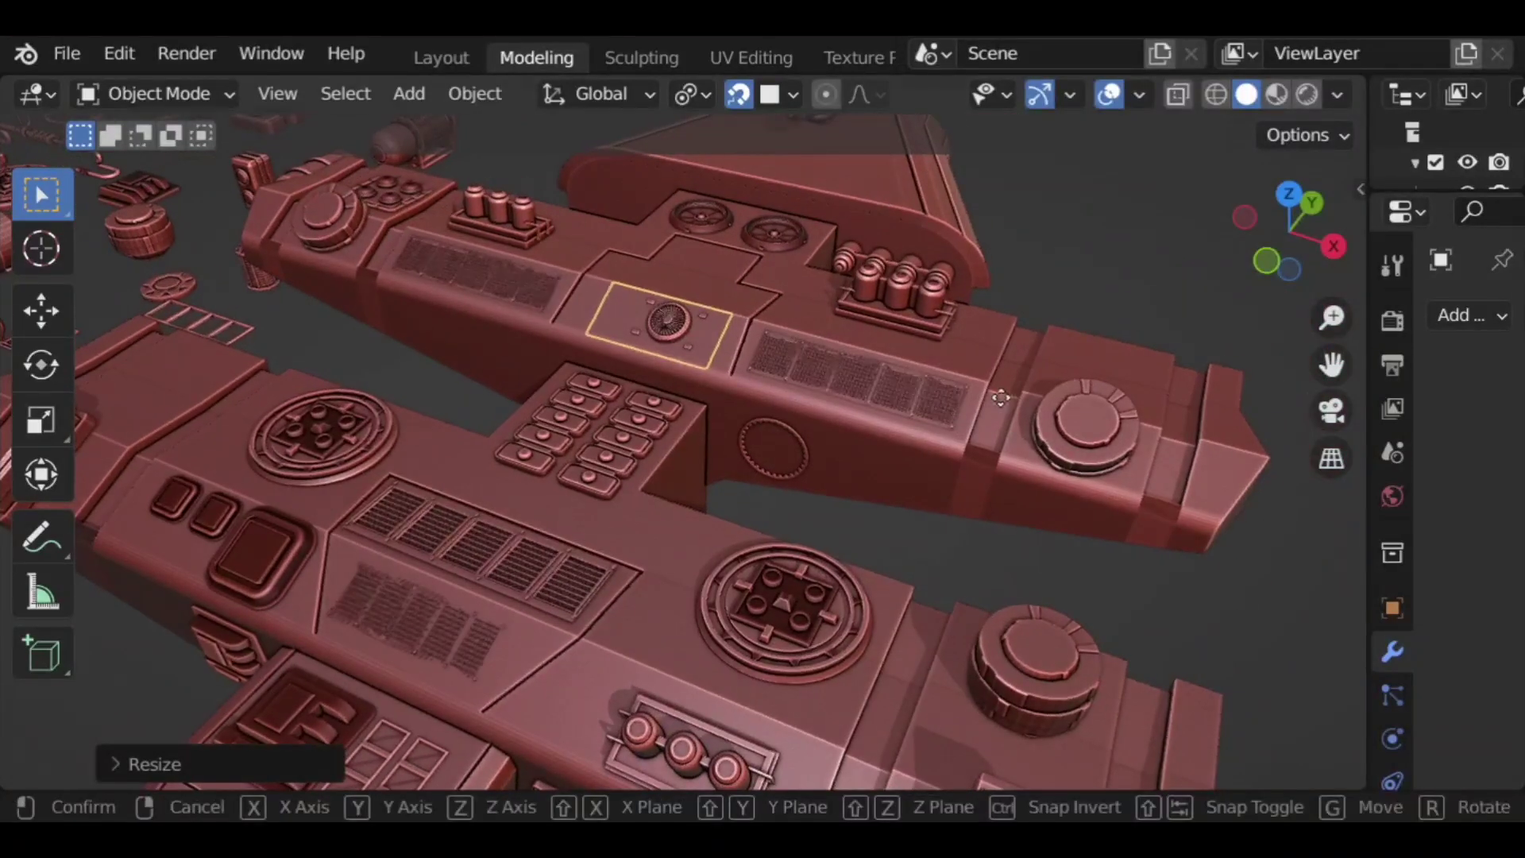
{"action": "left_click", "coordinate": [999, 394]}
{"action": "key", "text": "ctrl+z"}
Step: Move the dial plate along Y to position it within the rear wing's center panel
{"action": "middle_click_drag", "start_coordinate": [1064, 284], "coordinate": [999, 367]}
{"action": "key", "text": "g"}
{"action": "key", "text": "y"}
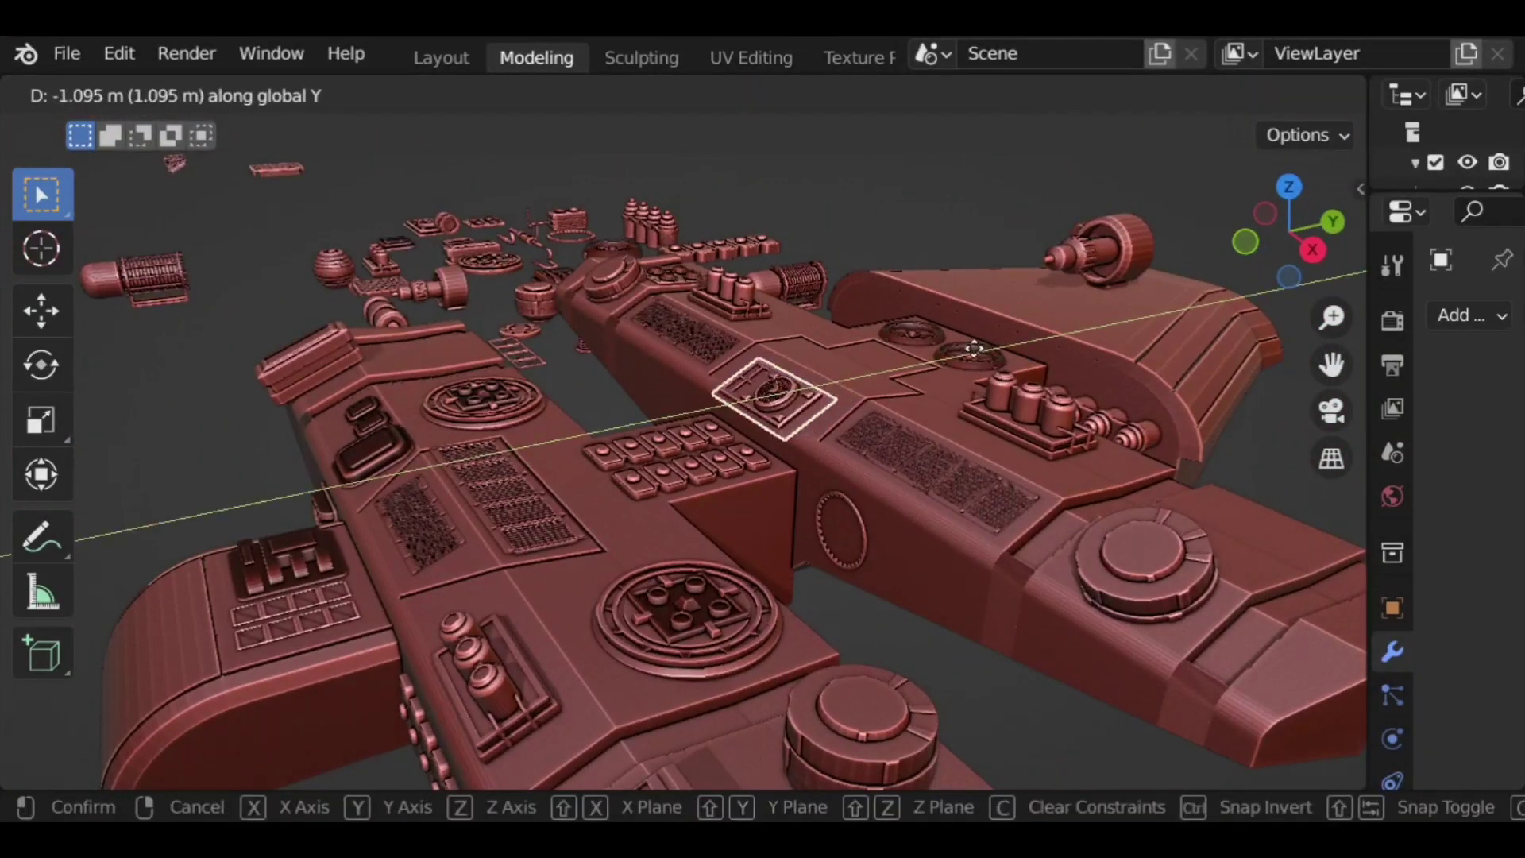
{"action": "left_click", "coordinate": [975, 351]}
{"action": "key", "text": "g"}
{"action": "key", "text": "z"}
{"action": "key", "text": "Escape"}
{"action": "key", "text": "g"}
{"action": "key", "text": "y"}
{"action": "left_click", "coordinate": [956, 421]}
Step: Fine-tune the dial plate along Y and lower it along Z so it sits on the rear wing's sloped surface
{"action": "middle_click_drag", "start_coordinate": [847, 409], "coordinate": [694, 344]}
{"action": "key", "text": "g"}
{"action": "key", "text": "z"}
{"action": "key", "text": "z"}
{"action": "key", "text": "y"}
{"action": "left_click", "coordinate": [1025, 468]}
{"action": "key", "text": "g"}
{"action": "key", "text": "z"}
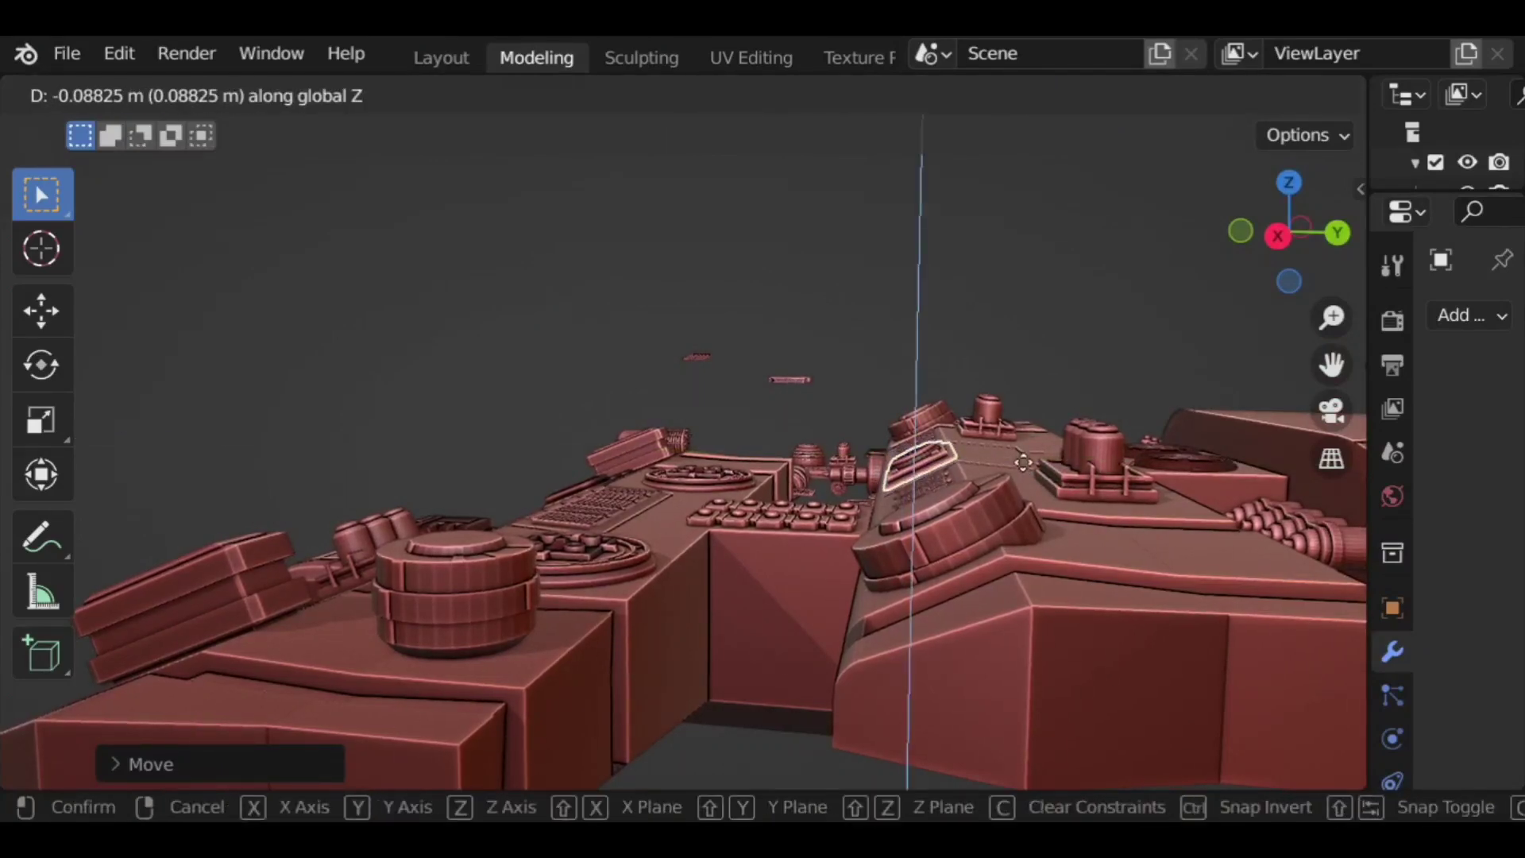
{"action": "left_click", "coordinate": [823, 330]}
{"action": "left_click", "coordinate": [823, 330]}
{"action": "middle_click_drag", "start_coordinate": [823, 330], "coordinate": [1041, 445]}
{"action": "scroll", "coordinate": [866, 434], "scroll_direction": "up", "scroll_amount": 3}
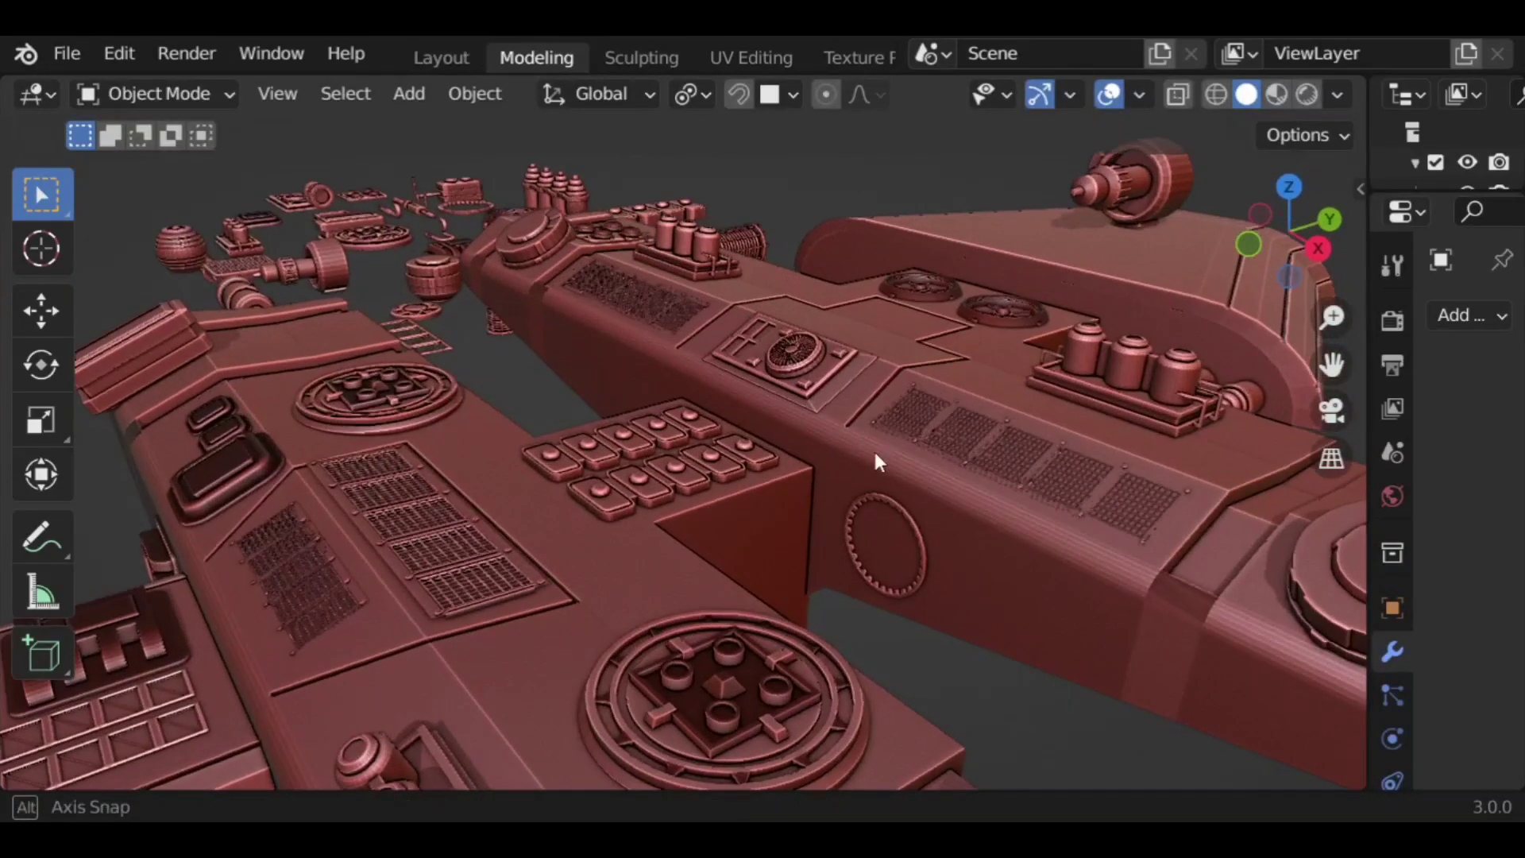
Step: Duplicate the ring on the rear wing's front face along X and scale the copy down
{"action": "middle_click_drag", "start_coordinate": [866, 434], "coordinate": [937, 461]}
{"action": "scroll", "coordinate": [942, 447], "scroll_direction": "down", "scroll_amount": 3}
{"action": "scroll", "coordinate": [862, 461], "scroll_direction": "down", "scroll_amount": 1}
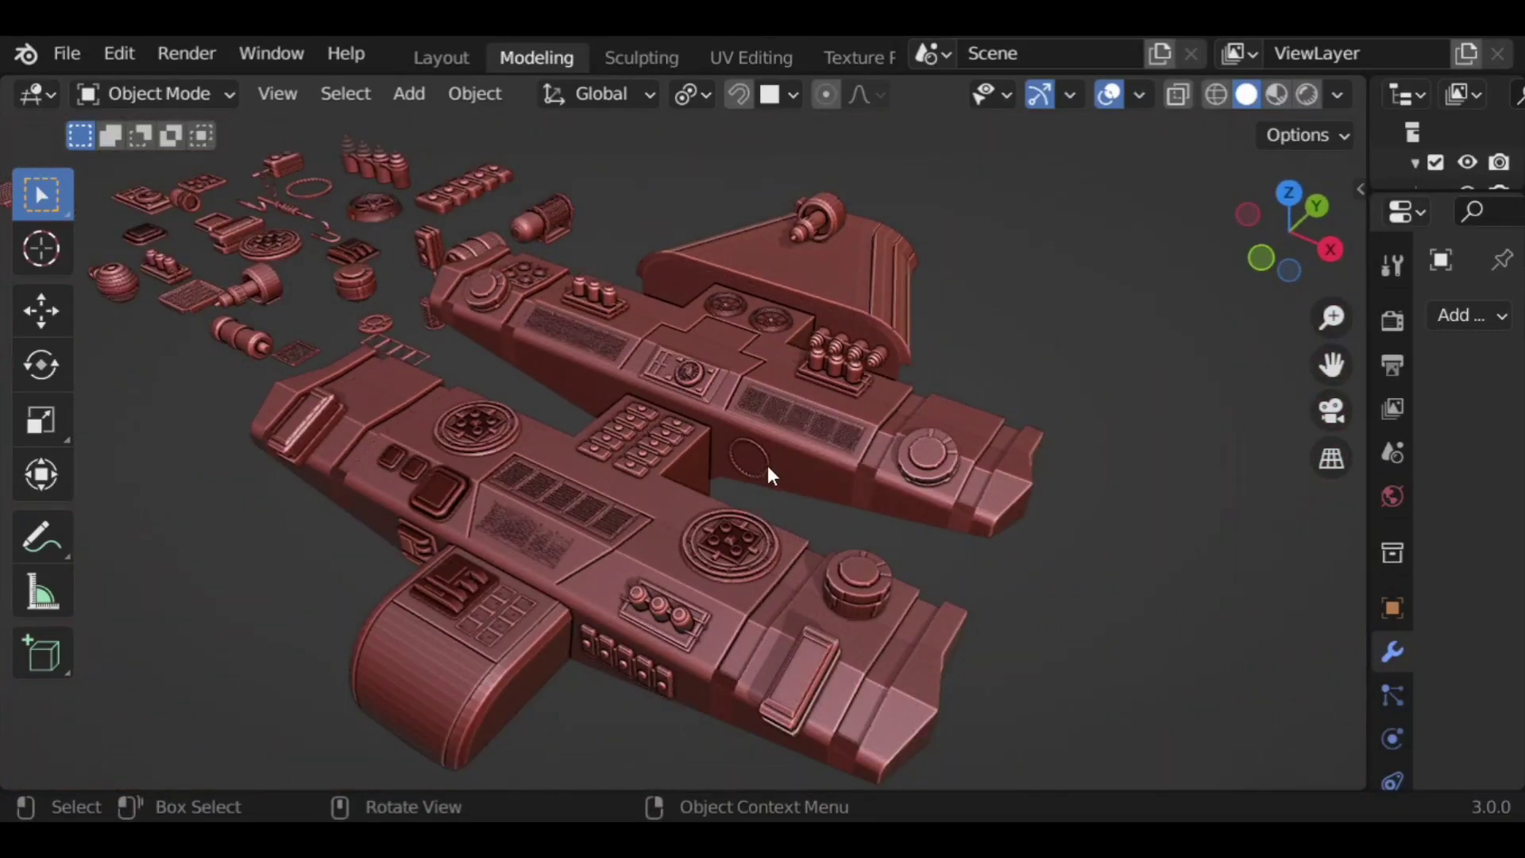
{"action": "key", "text": "shift+d"}
{"action": "key", "text": "x"}
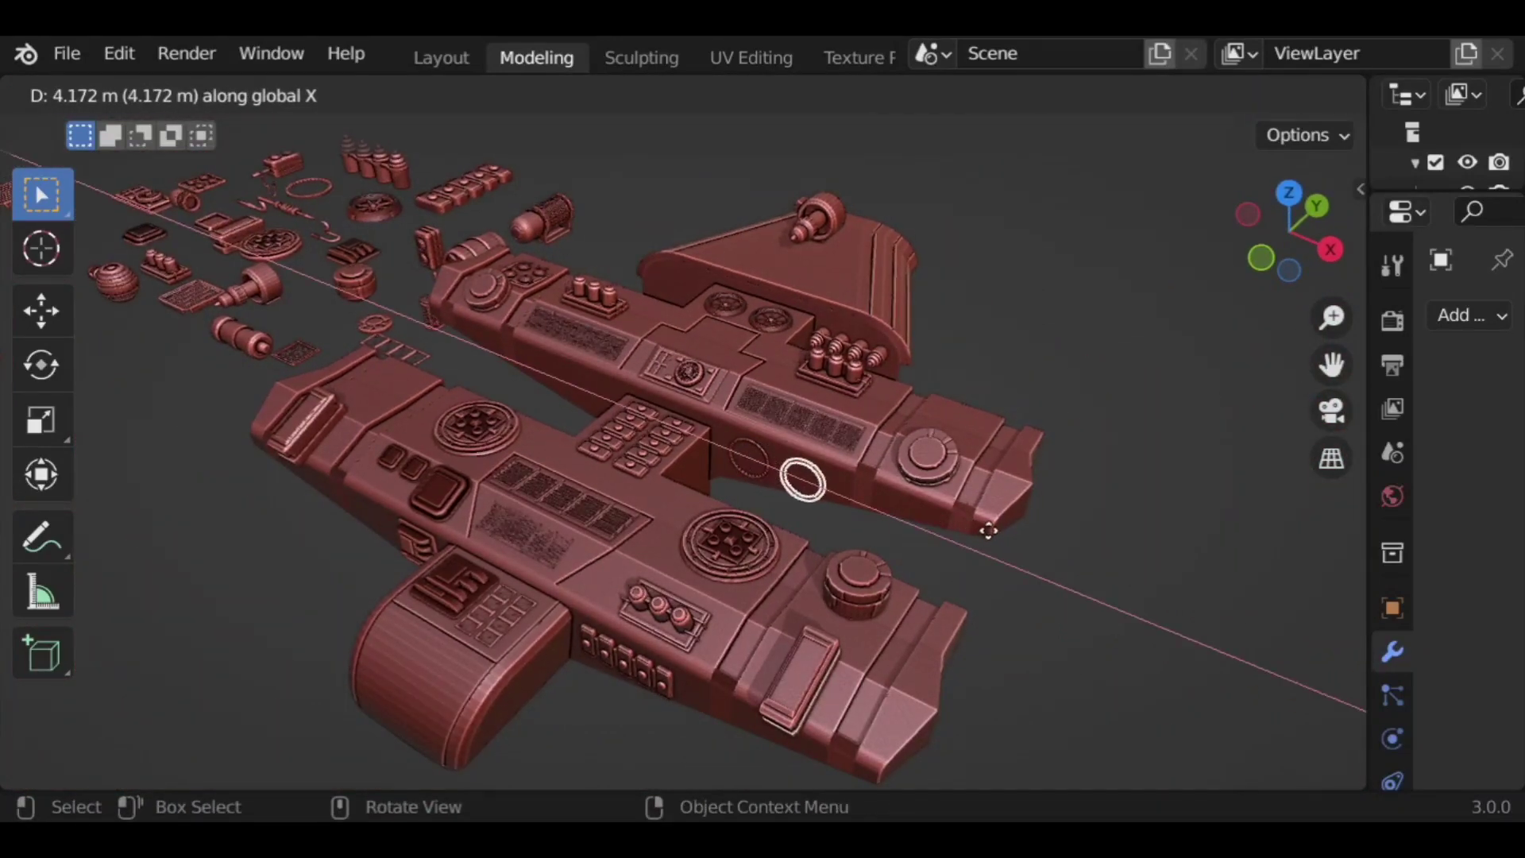
{"action": "left_click", "coordinate": [1025, 637]}
{"action": "key", "text": "s"}
{"action": "left_click", "coordinate": [988, 519]}
Step: Adjust the smaller ring's position along Z and X beside the original ring
{"action": "middle_click_drag", "start_coordinate": [988, 520], "coordinate": [1052, 557]}
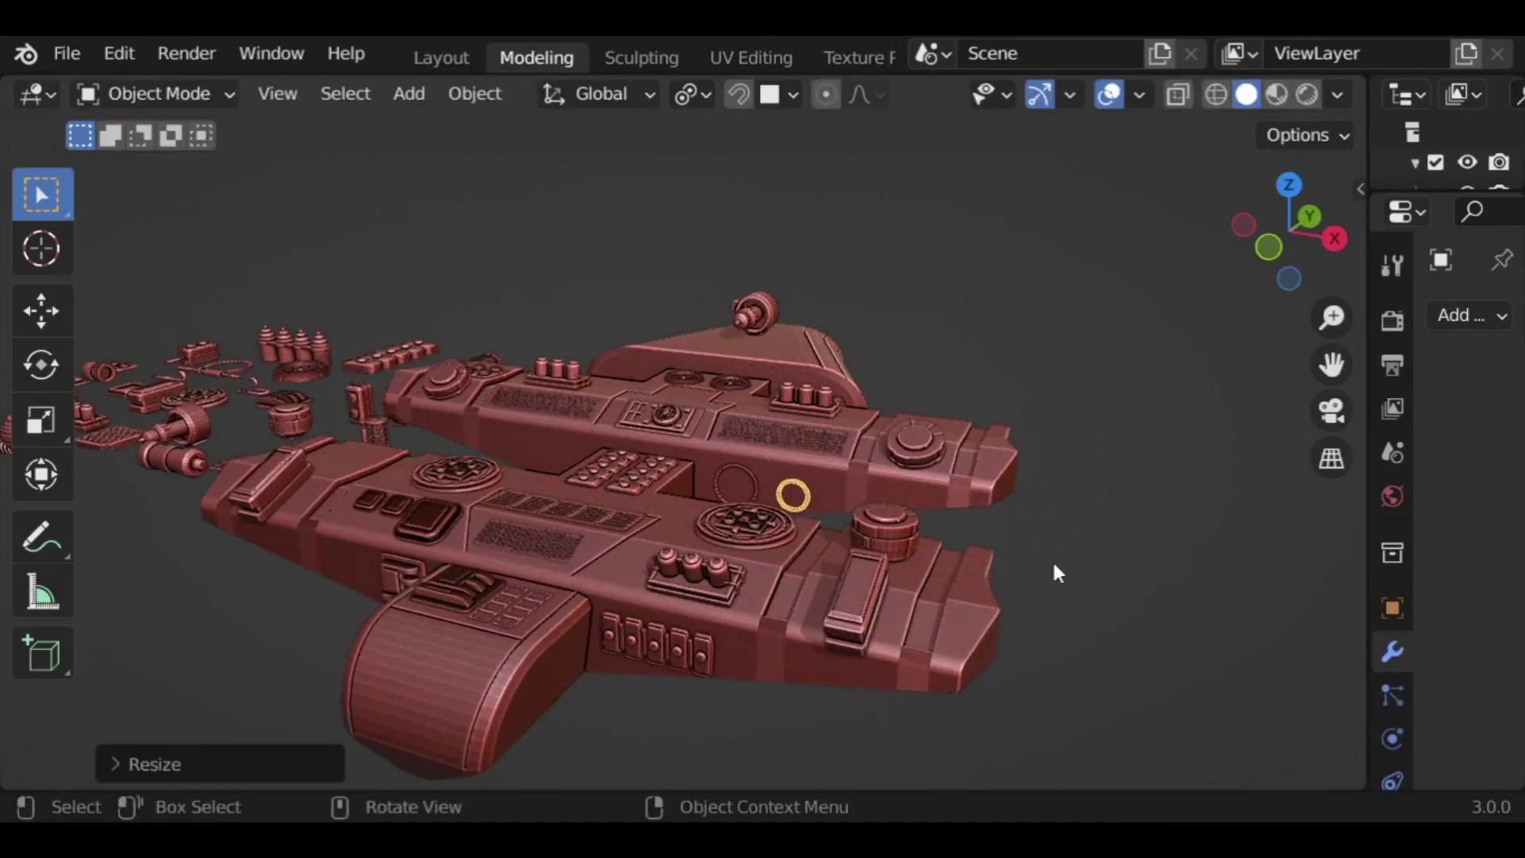
{"action": "key", "text": "g"}
{"action": "key", "text": "z"}
{"action": "left_click", "coordinate": [1048, 551]}
{"action": "key", "text": "g"}
{"action": "key", "text": "x"}
{"action": "left_click", "coordinate": [1120, 536]}
Step: Duplicate the smaller ring along X, scale the copy down further, and align it along Z with the other rings
{"action": "key", "text": "g"}
{"action": "key", "text": "x"}
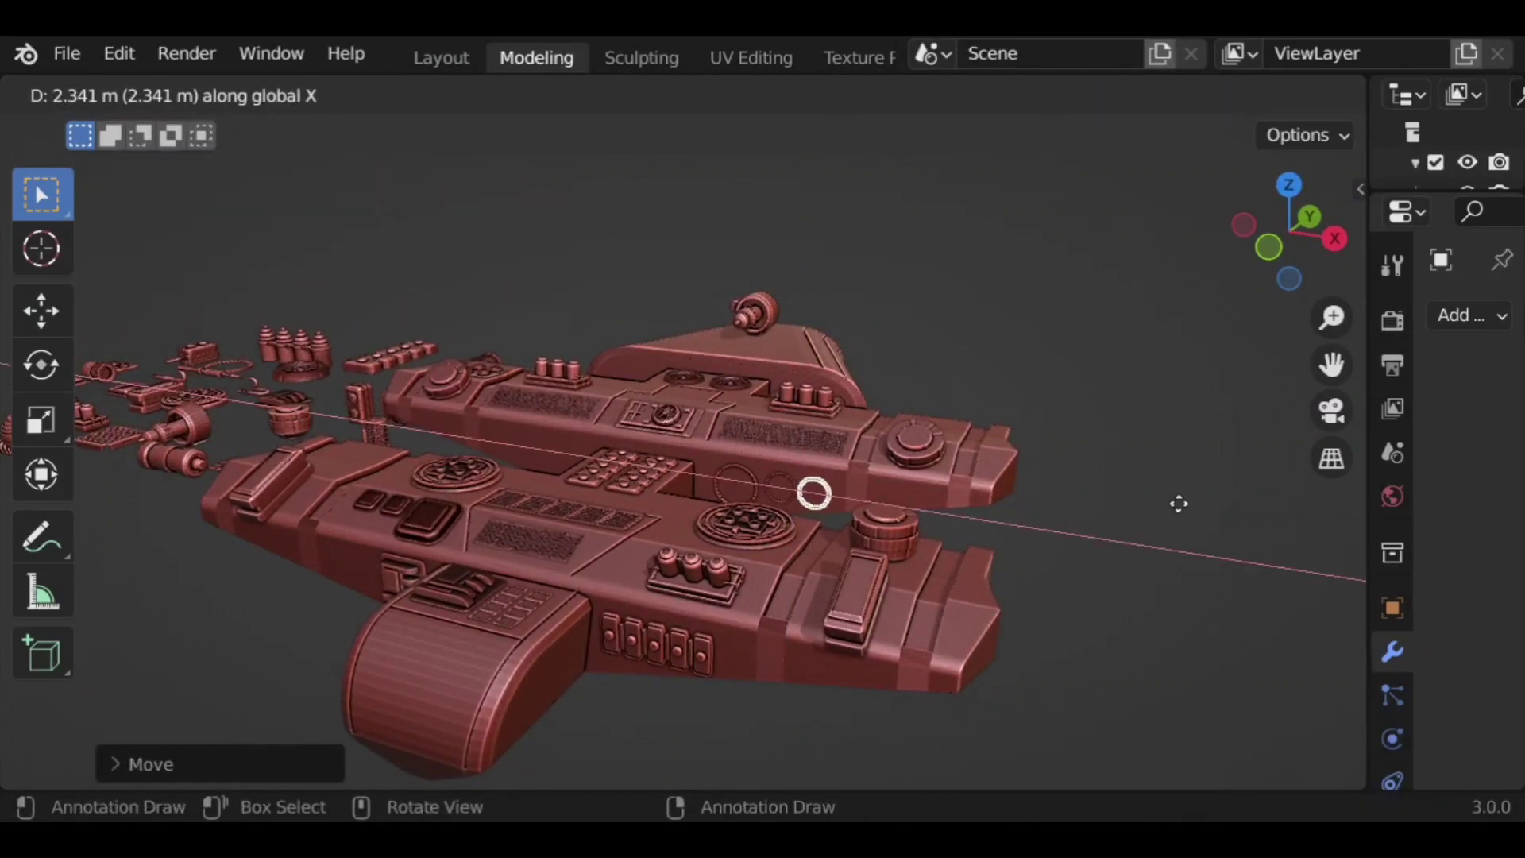
{"action": "left_click", "coordinate": [1184, 511]}
{"action": "key", "text": "s"}
{"action": "left_click", "coordinate": [1112, 560]}
{"action": "key", "text": "g"}
{"action": "key", "text": "z"}
{"action": "left_click", "coordinate": [1131, 511]}
Step: Select all three rings on the rear wing's front face and duplicate them about 19 m along negative X
{"action": "scroll", "coordinate": [1126, 504], "scroll_direction": "up", "scroll_amount": 2}
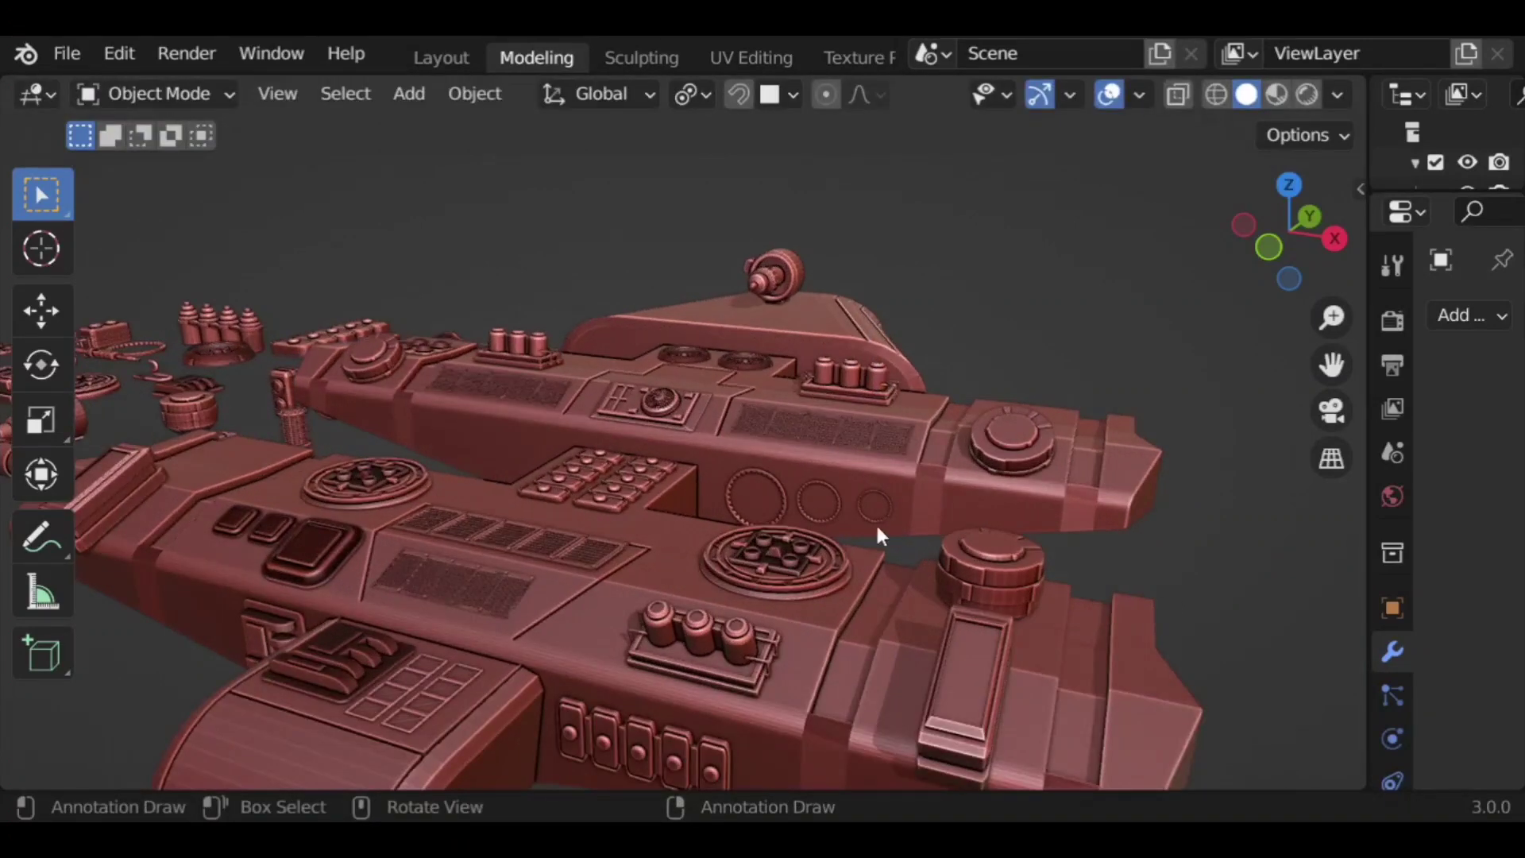
{"action": "scroll", "coordinate": [890, 525], "scroll_direction": "up", "scroll_amount": 1}
{"action": "left_click", "coordinate": [800, 506], "text": "shift"}
{"action": "left_click", "coordinate": [849, 498], "text": "shift"}
{"action": "key", "text": "alt+a"}
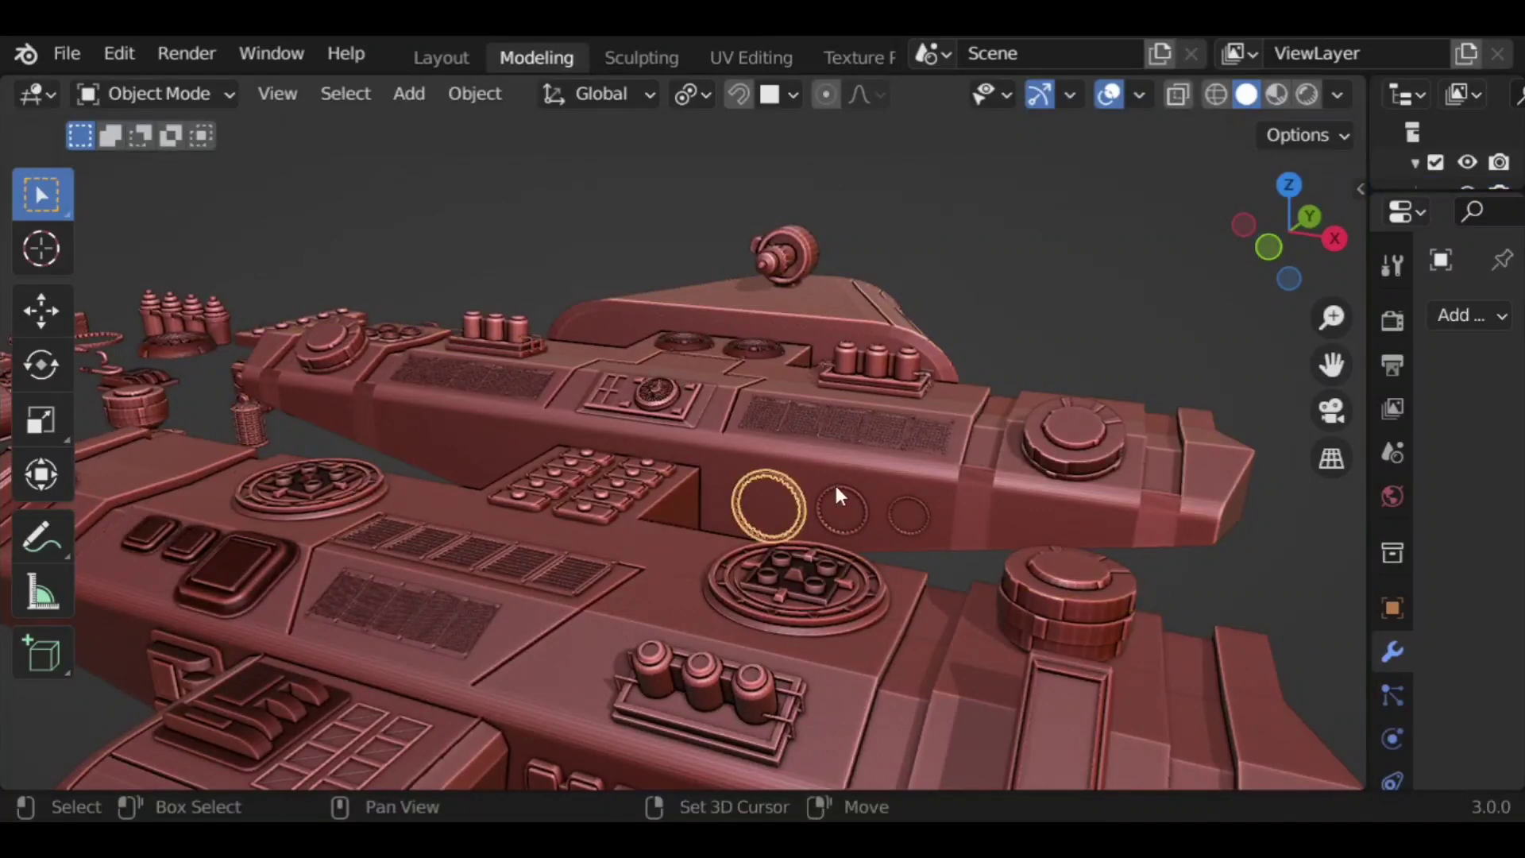
{"action": "key", "text": "shift+d"}
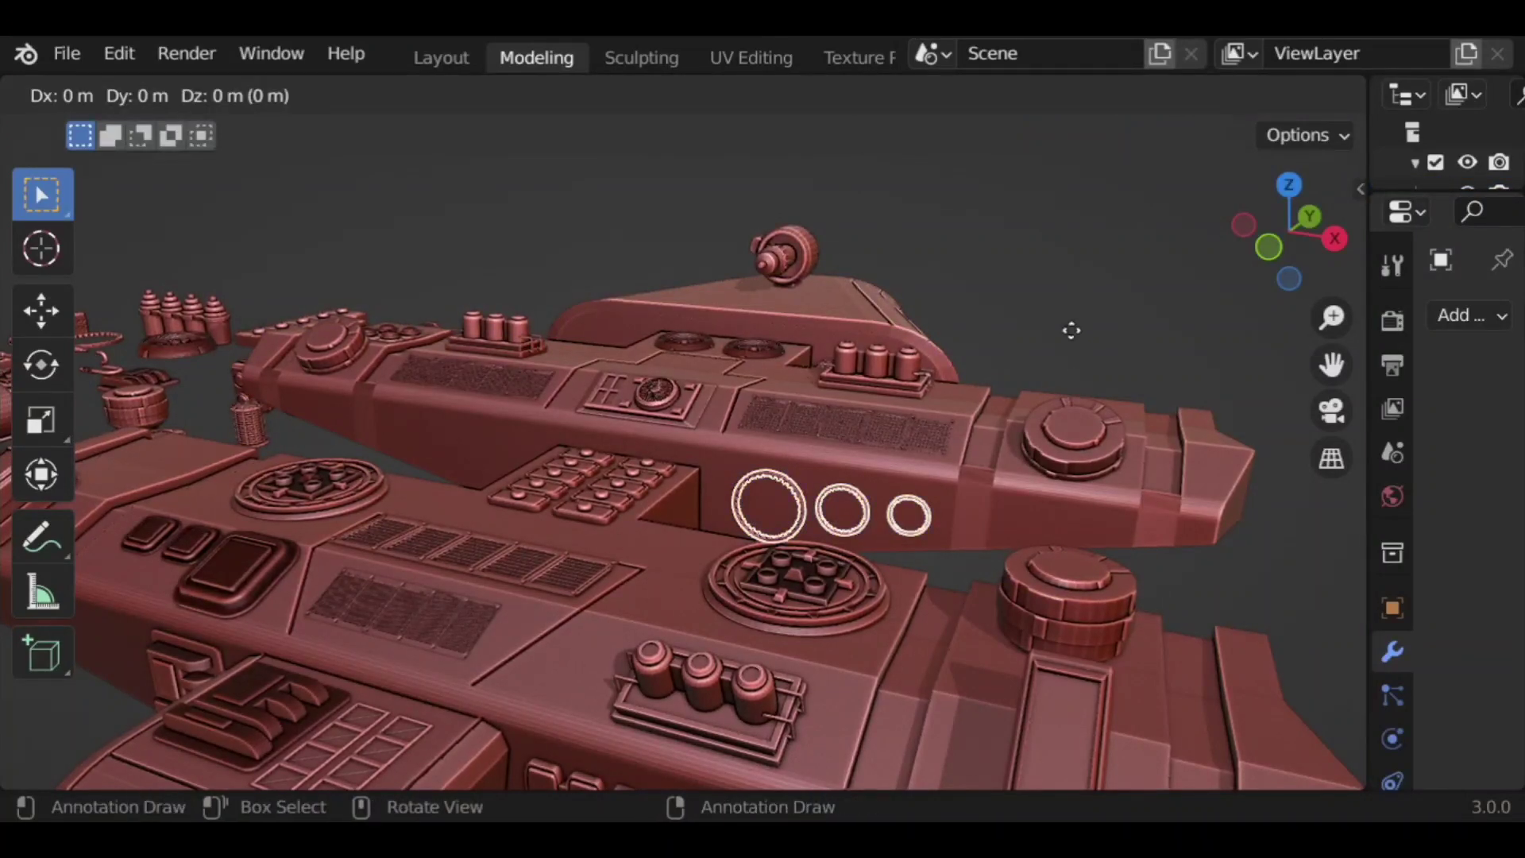
{"action": "key", "text": "x"}
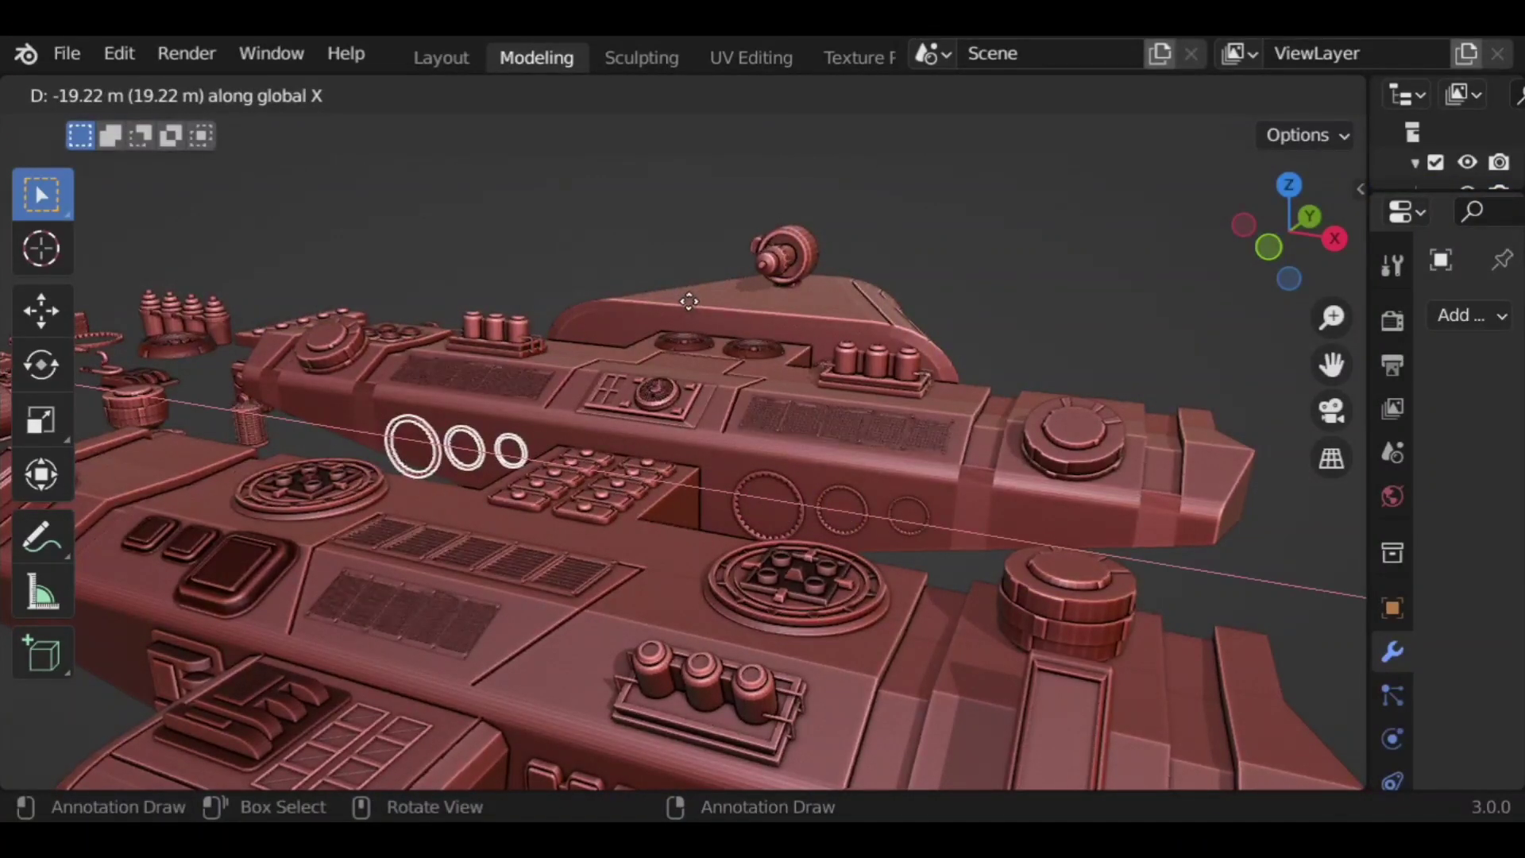
{"action": "left_click", "coordinate": [691, 303]}
Step: Delete the three duplicated rings on the far side of the rear wing
{"action": "scroll", "coordinate": [910, 290], "scroll_direction": "down", "scroll_amount": 2}
{"action": "middle_click_drag", "start_coordinate": [889, 317], "coordinate": [917, 322]}
{"action": "key", "text": "Delete"}
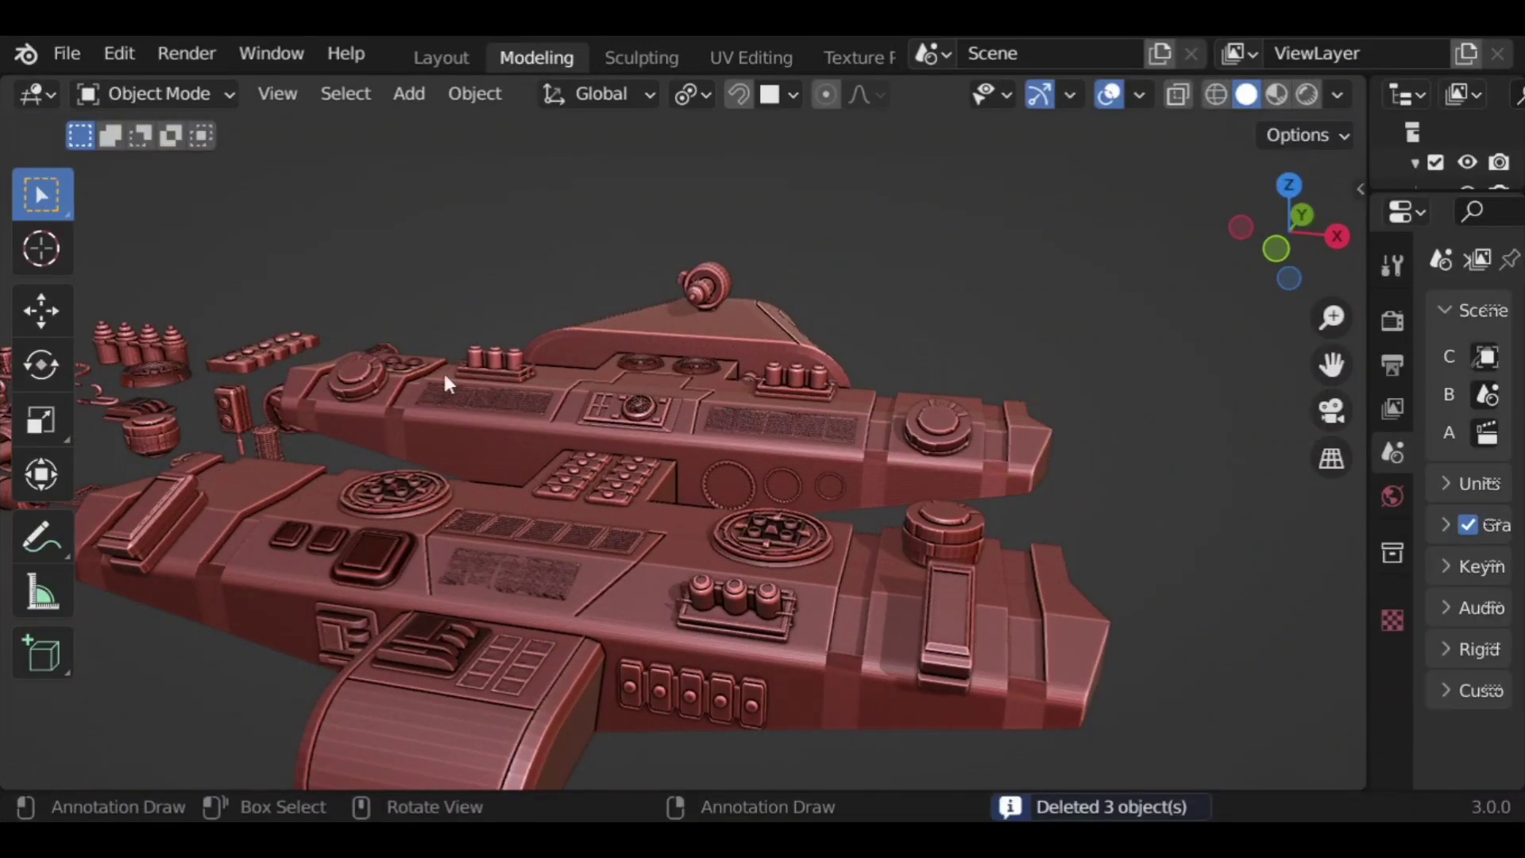
Step: Duplicate the small round wheel detail from the parts collection and place the copy on the rear wing's front face
{"action": "middle_click_drag", "start_coordinate": [344, 436], "coordinate": [683, 496], "text": "shift"}
{"action": "mouse_move", "coordinate": [246, 397]}
{"action": "middle_mouse_down", "text": "shift"}
{"action": "mouse_move", "coordinate": [548, 421]}
{"action": "mouse_move", "coordinate": [404, 414]}
{"action": "mouse_move", "coordinate": [407, 490]}
{"action": "mouse_move", "coordinate": [456, 467]}
{"action": "middle_mouse_up", "text": "shift"}
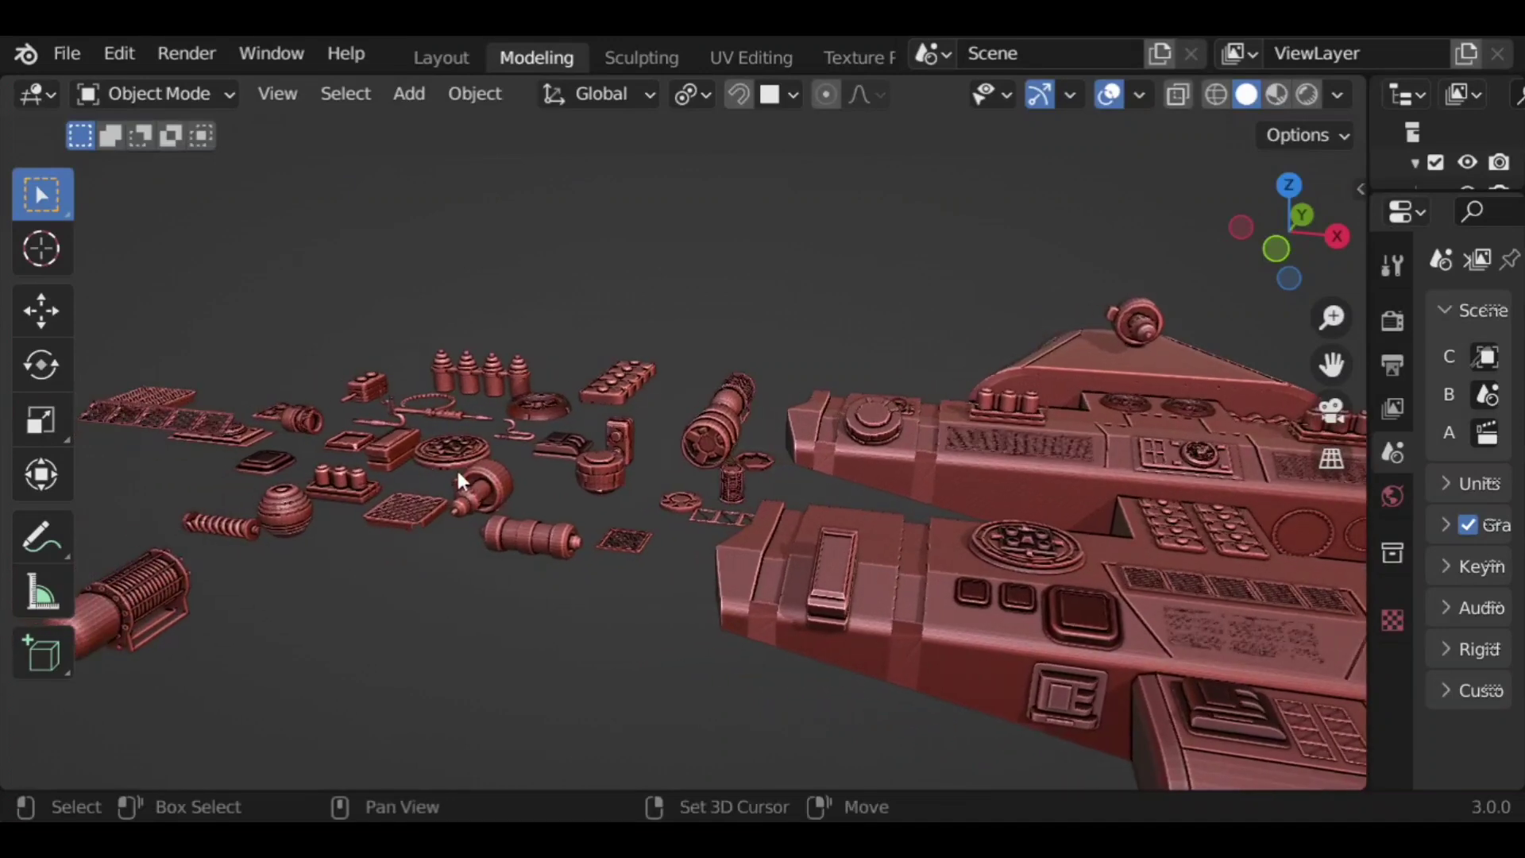
{"action": "middle_click_drag", "start_coordinate": [570, 502], "coordinate": [487, 491], "text": "shift"}
{"action": "left_click", "coordinate": [598, 488]}
{"action": "middle_click_drag", "start_coordinate": [791, 518], "coordinate": [640, 521], "text": "shift"}
{"action": "key", "text": "shift+d"}
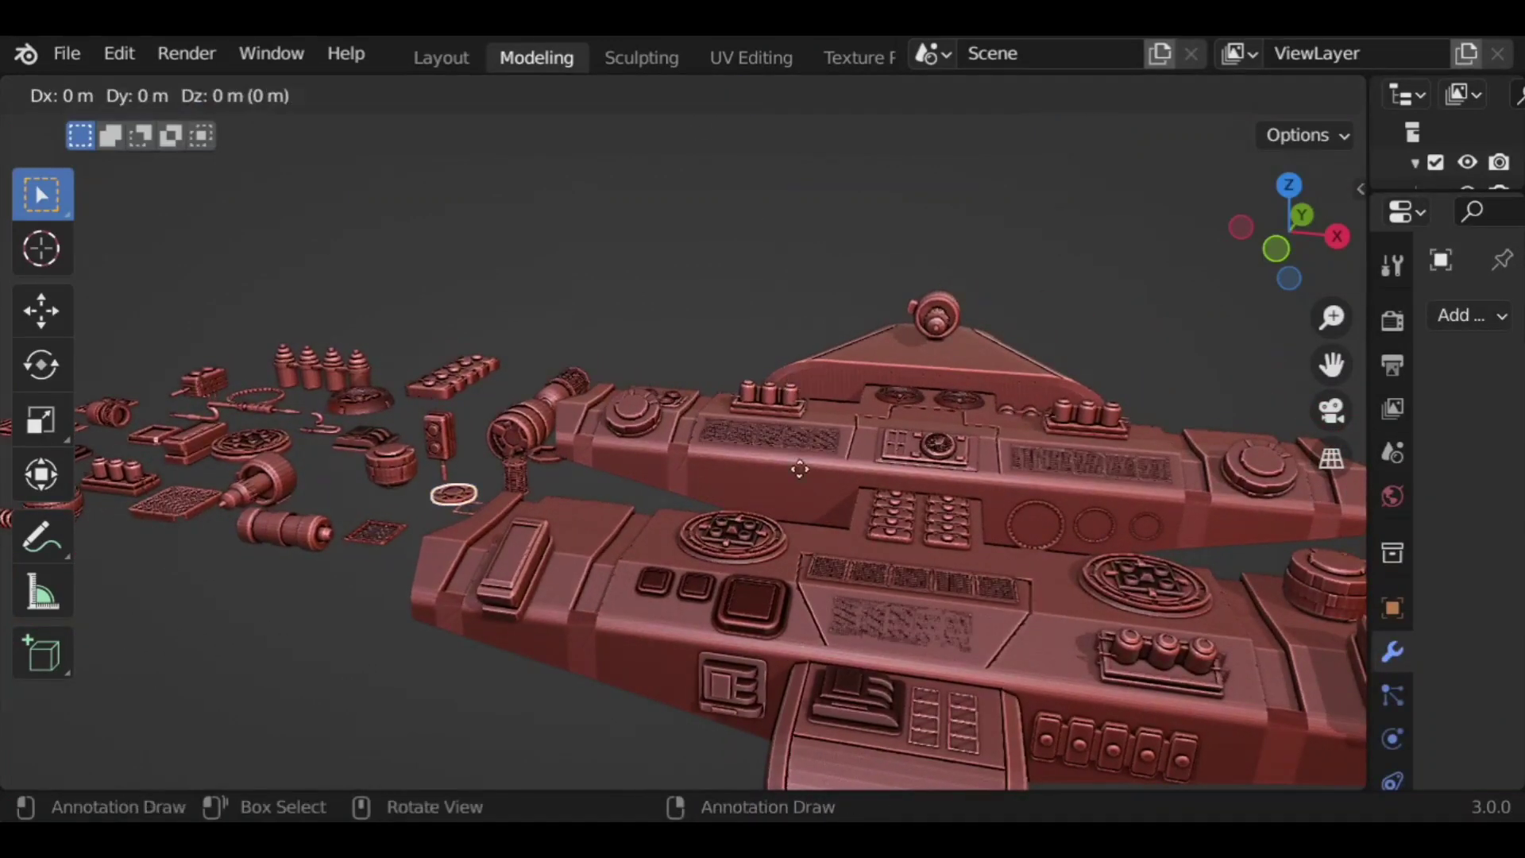
{"action": "left_click", "coordinate": [810, 493]}
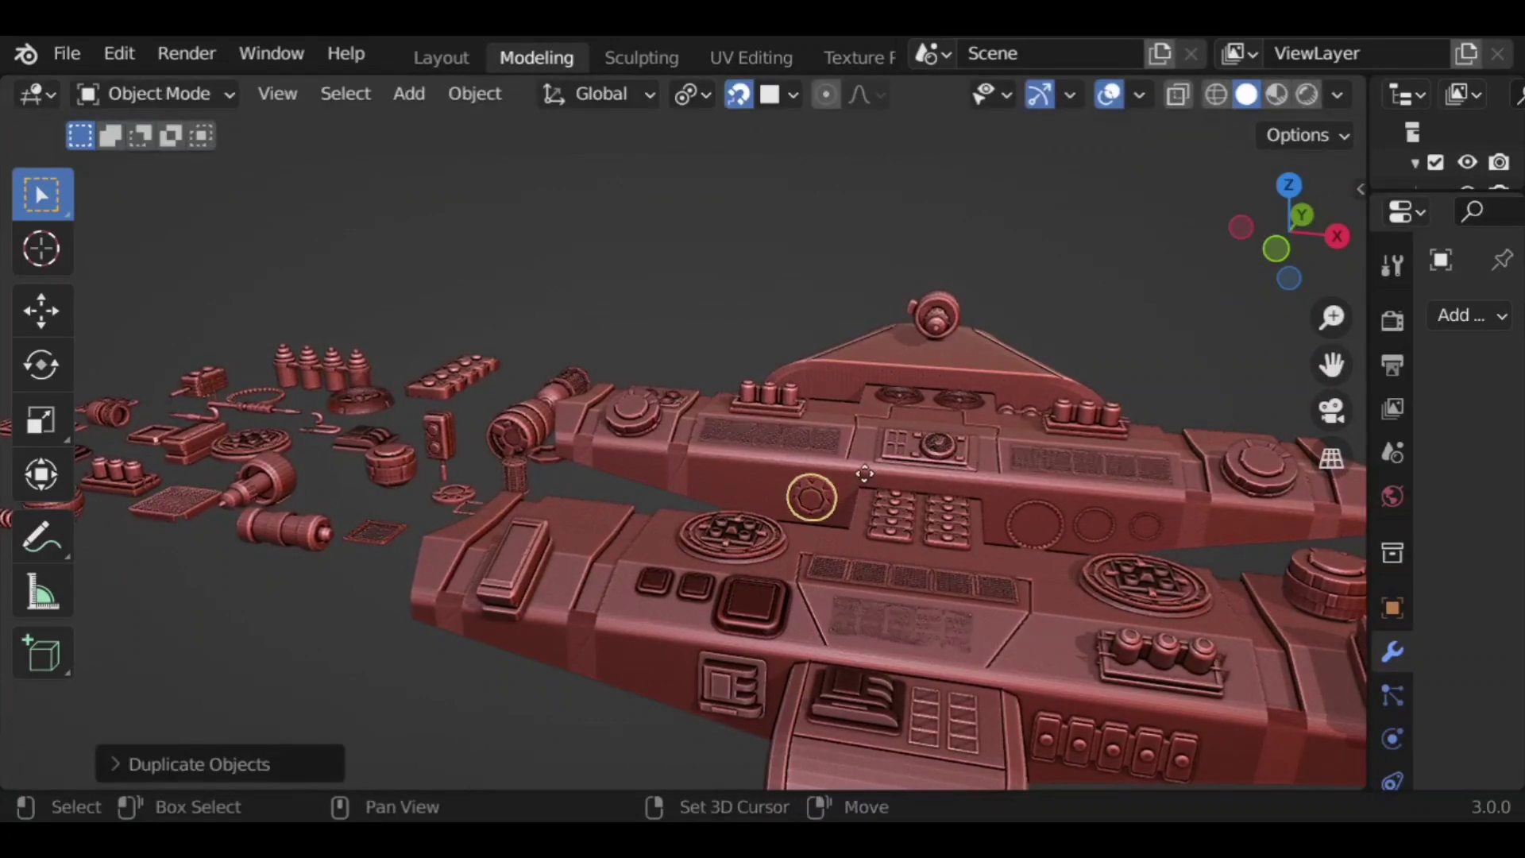
Step: Duplicate the placed wheel detail toward the wing's outer end and scale the new copy down
{"action": "key", "text": "shift+d"}
{"action": "left_click", "coordinate": [729, 483]}
{"action": "key", "text": "s"}
{"action": "left_click", "coordinate": [801, 524]}
{"action": "left_click", "coordinate": [782, 340]}
Step: Duplicate the gun on top of the tail and bring the copy over to the underside of the neck
{"action": "middle_click_drag", "start_coordinate": [894, 519], "coordinate": [791, 655]}
{"action": "middle_click_drag", "start_coordinate": [305, 552], "coordinate": [1096, 378]}
{"action": "left_click", "coordinate": [991, 371]}
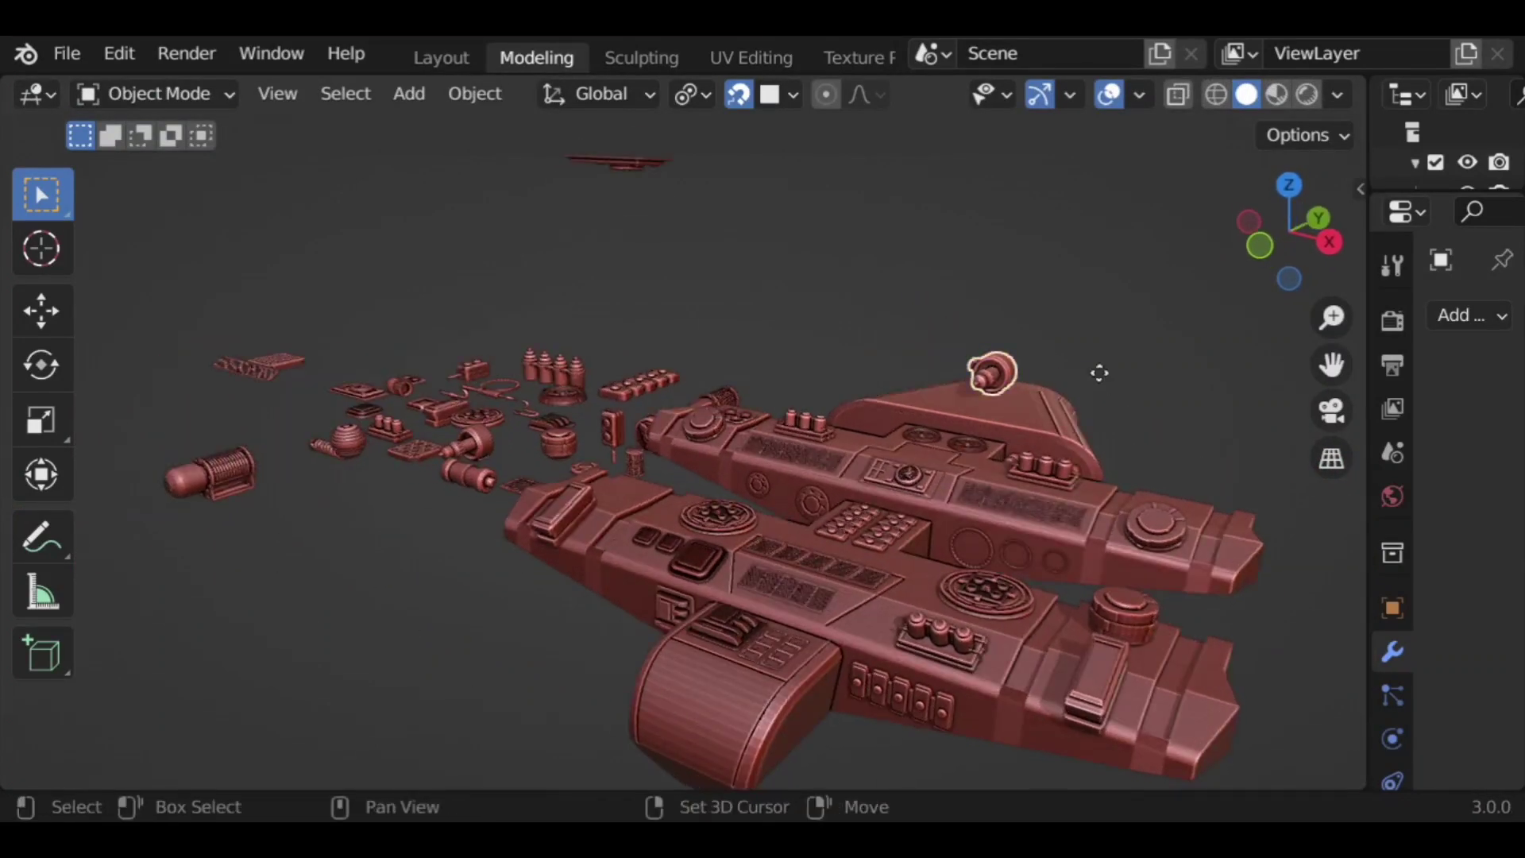
{"action": "key", "text": "shift+d"}
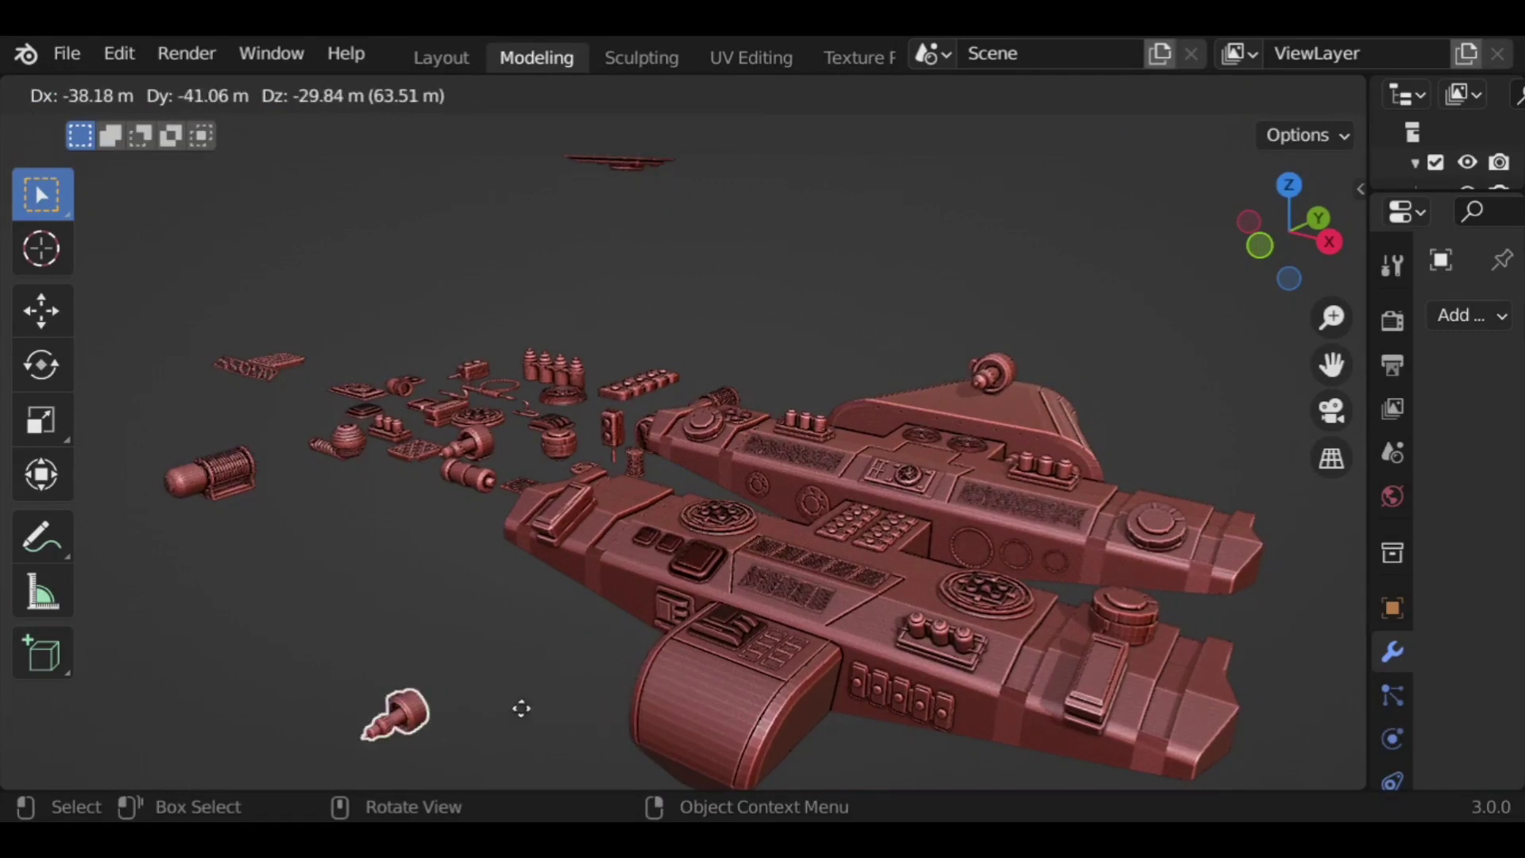
{"action": "left_click", "coordinate": [521, 707]}
{"action": "middle_click_drag", "start_coordinate": [809, 712], "coordinate": [589, 476], "text": "shift"}
{"action": "key", "text": "ctrl+z"}
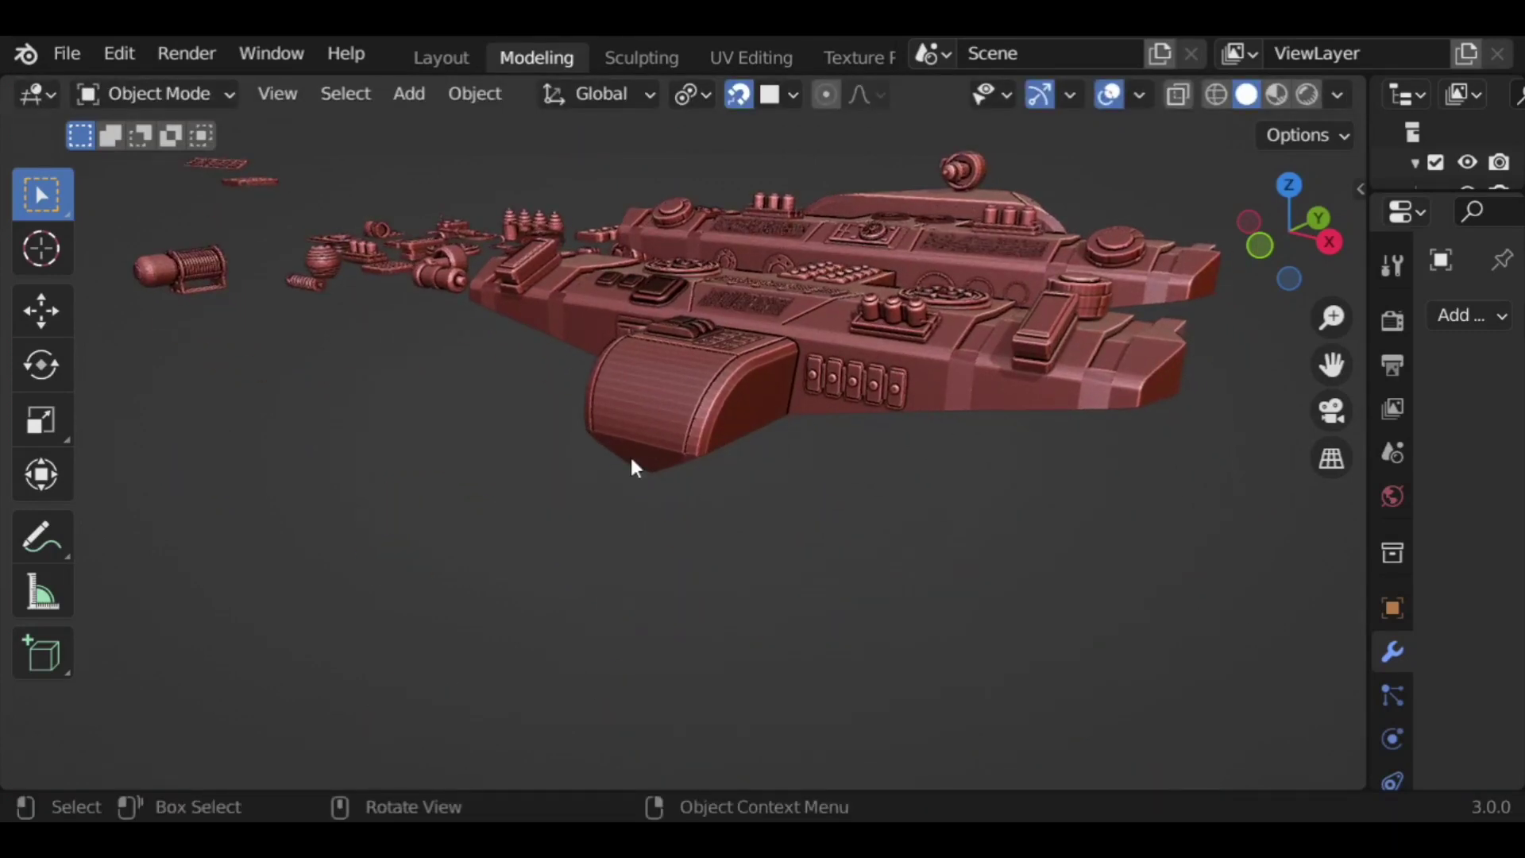
{"action": "key", "text": "ctrl+shift+z"}
{"action": "key", "text": "g"}
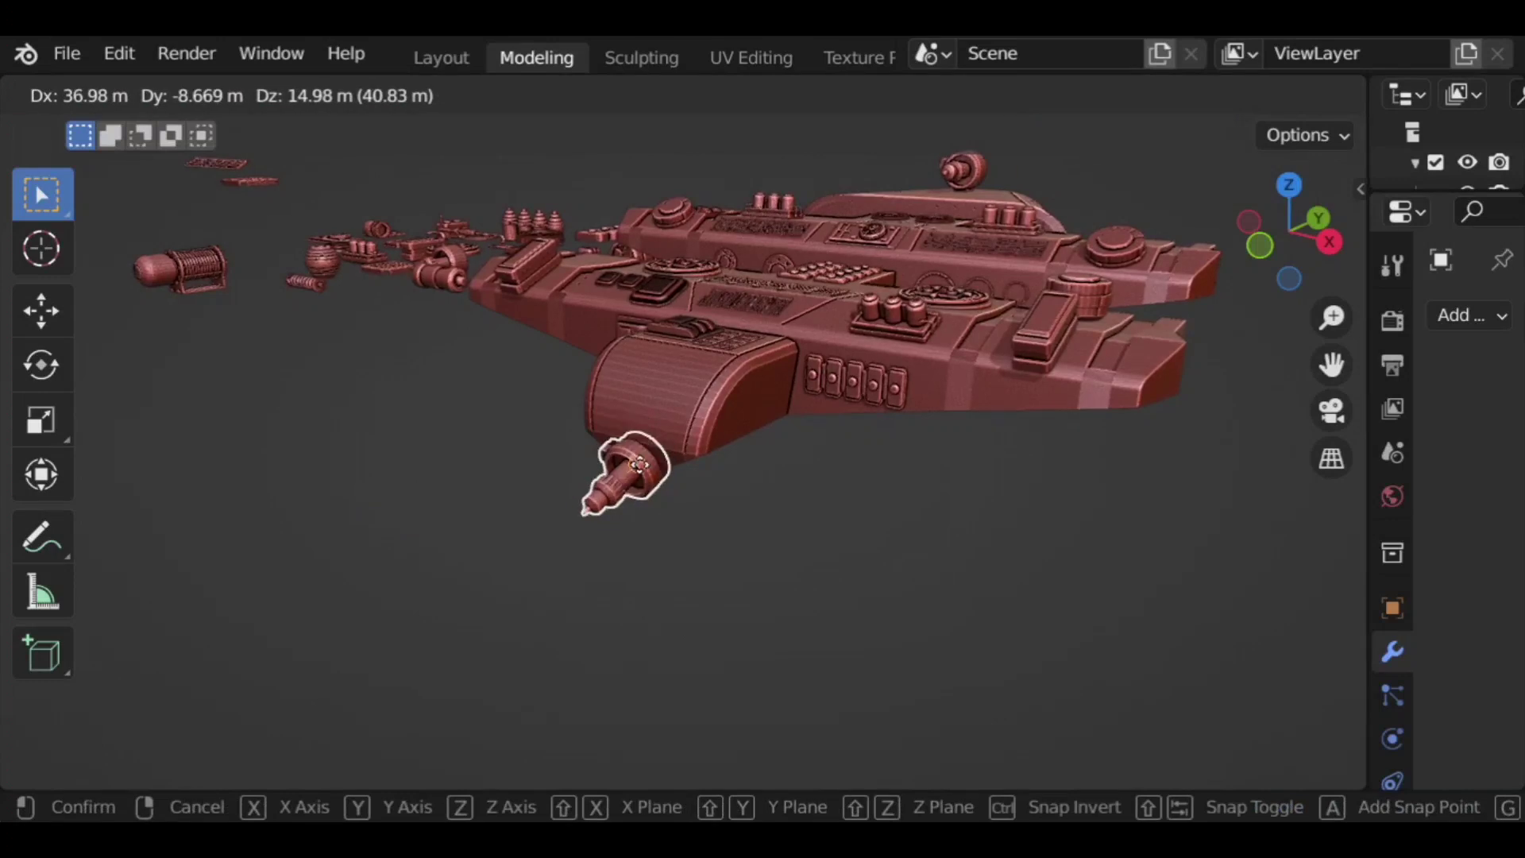
{"action": "left_click", "coordinate": [624, 481]}
Step: Reposition the gun copy with snapping so it sits against the front wing's front face, beside the neck
{"action": "mouse_move", "coordinate": [705, 460]}
{"action": "middle_mouse_down"}
{"action": "mouse_move", "coordinate": [790, 409]}
{"action": "mouse_move", "coordinate": [735, 405]}
{"action": "mouse_move", "coordinate": [710, 445]}
{"action": "middle_mouse_up"}
{"action": "key", "text": "g"}
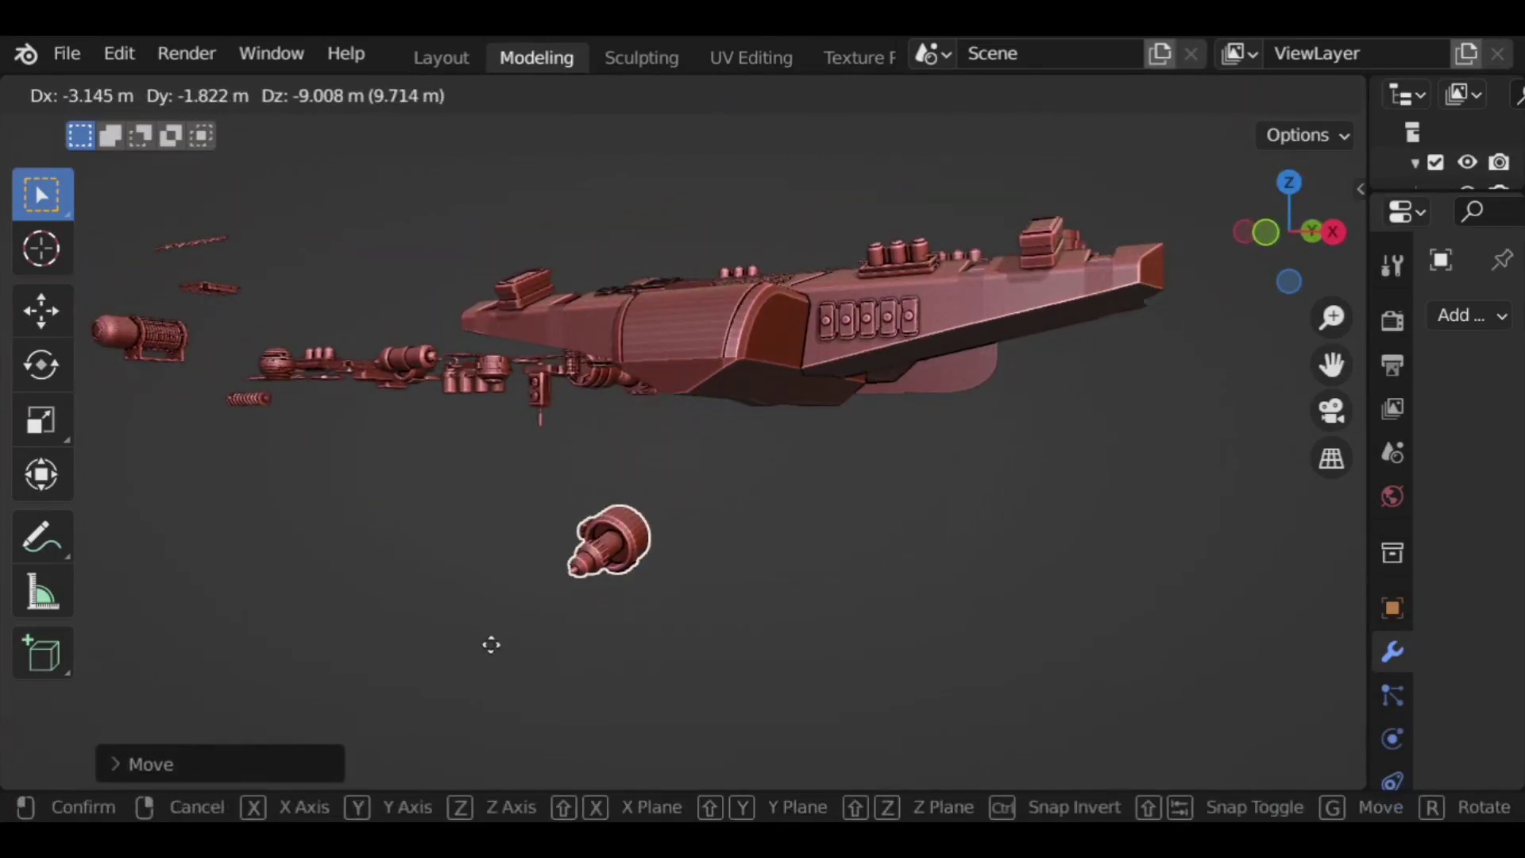
{"action": "left_click", "coordinate": [310, 594]}
{"action": "middle_click_drag", "start_coordinate": [500, 575], "coordinate": [580, 330]}
{"action": "middle_click_drag", "start_coordinate": [622, 514], "coordinate": [735, 490]}
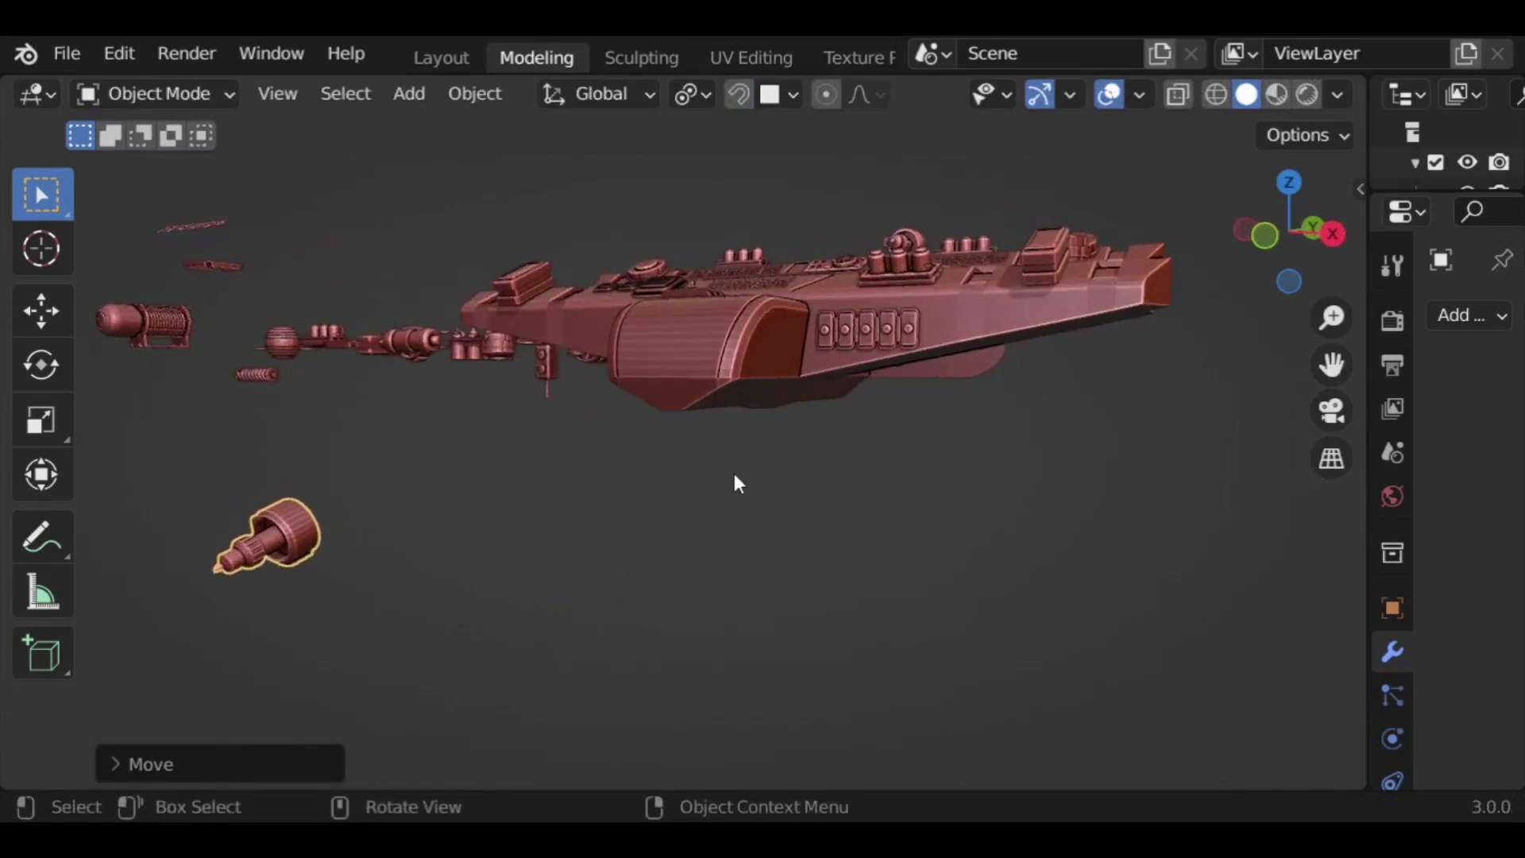
{"action": "key", "text": "g"}
{"action": "left_click", "coordinate": [786, 355]}
{"action": "key", "text": "g"}
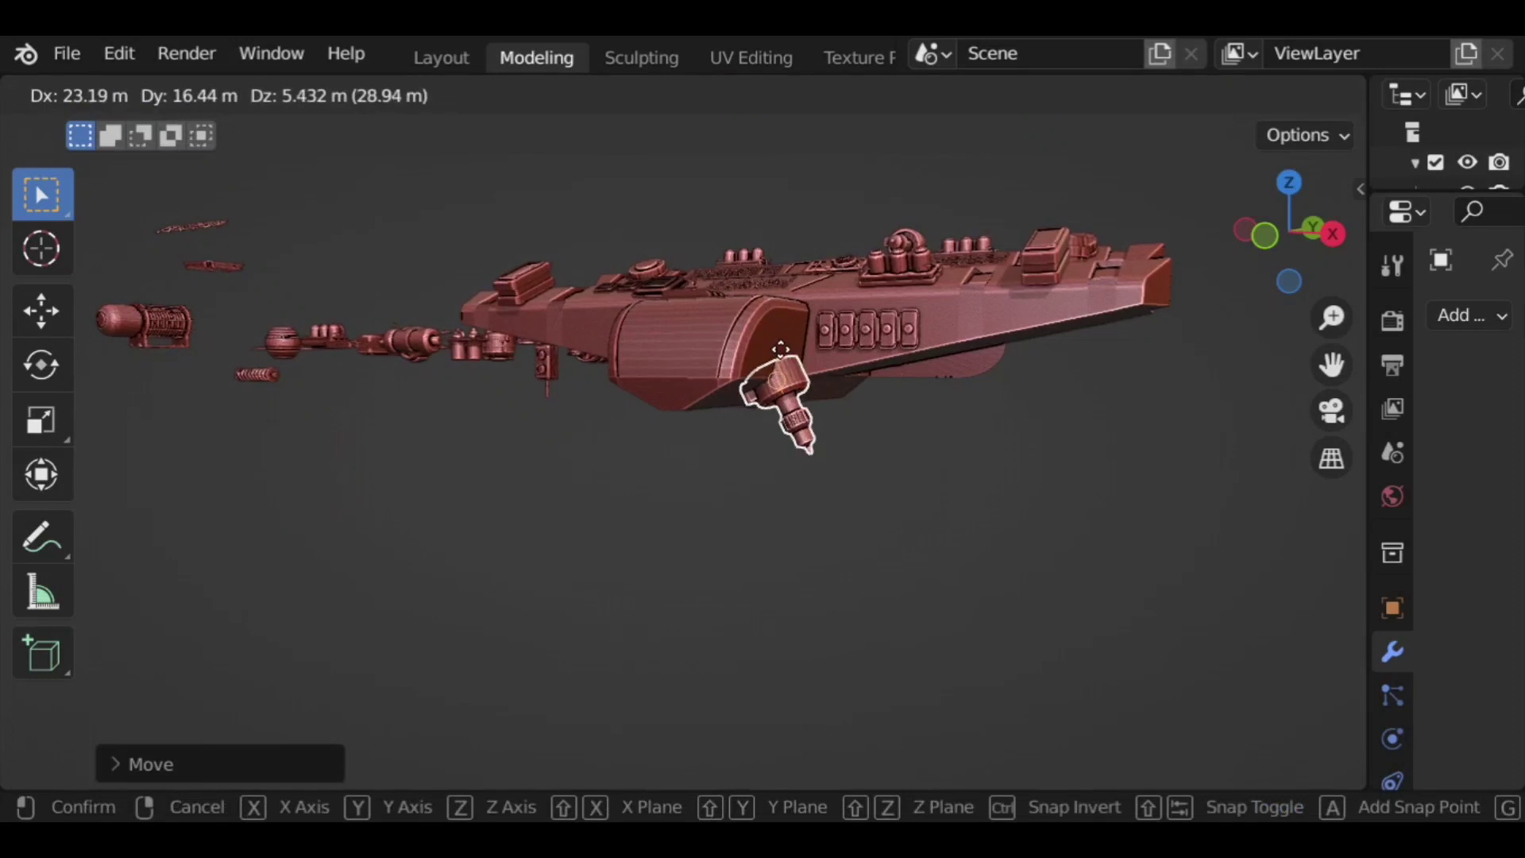
{"action": "left_click", "coordinate": [1050, 361]}
{"action": "middle_click_drag", "start_coordinate": [1050, 361], "coordinate": [980, 483]}
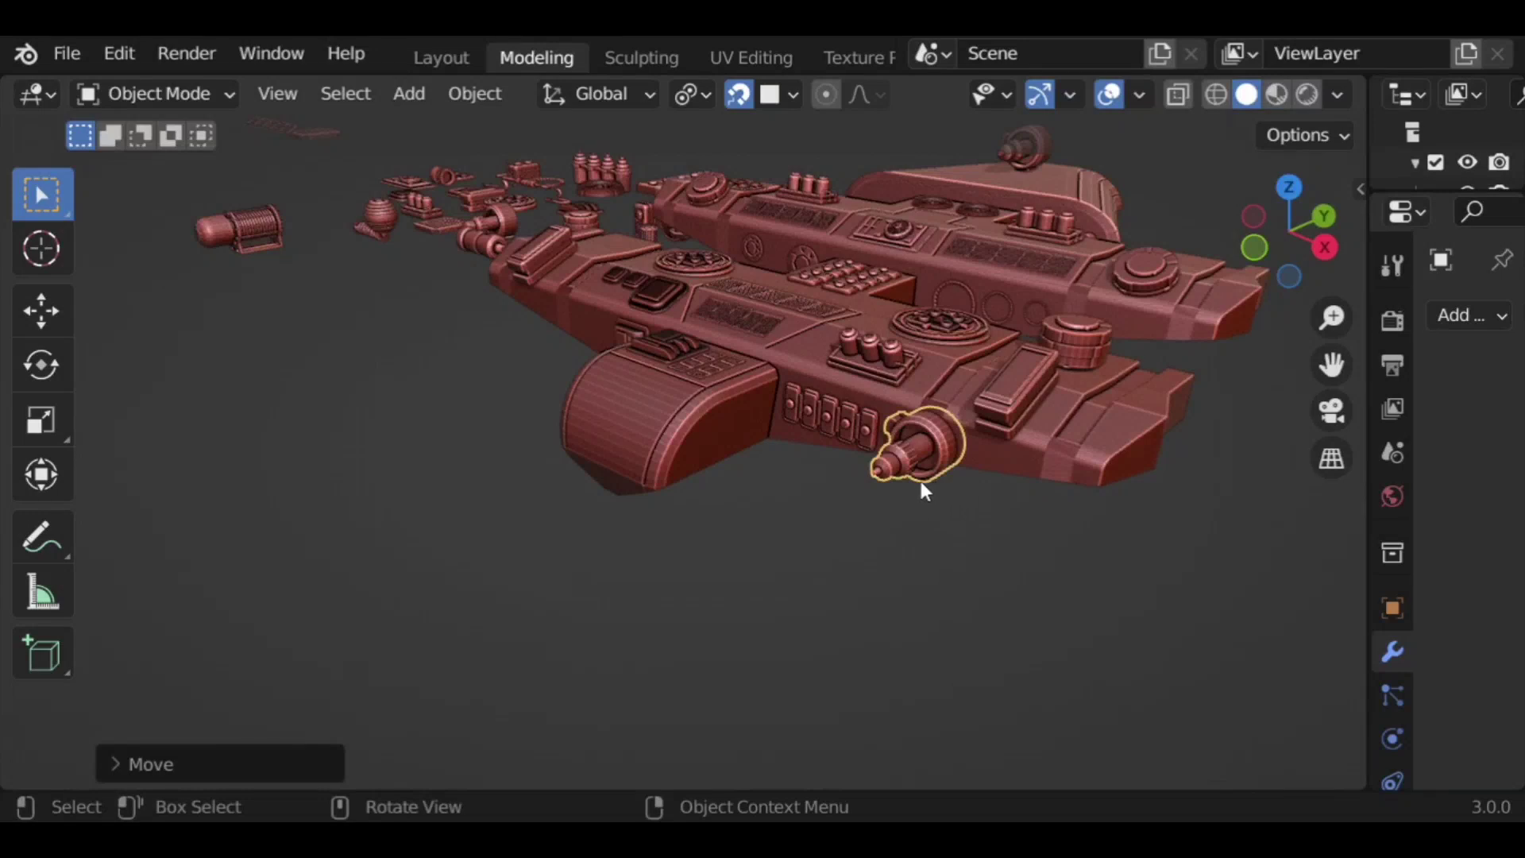
Step: Lower the gun copy along Z below the wing and shift it along X toward the neck
{"action": "key", "text": "g"}
{"action": "key", "text": "z"}
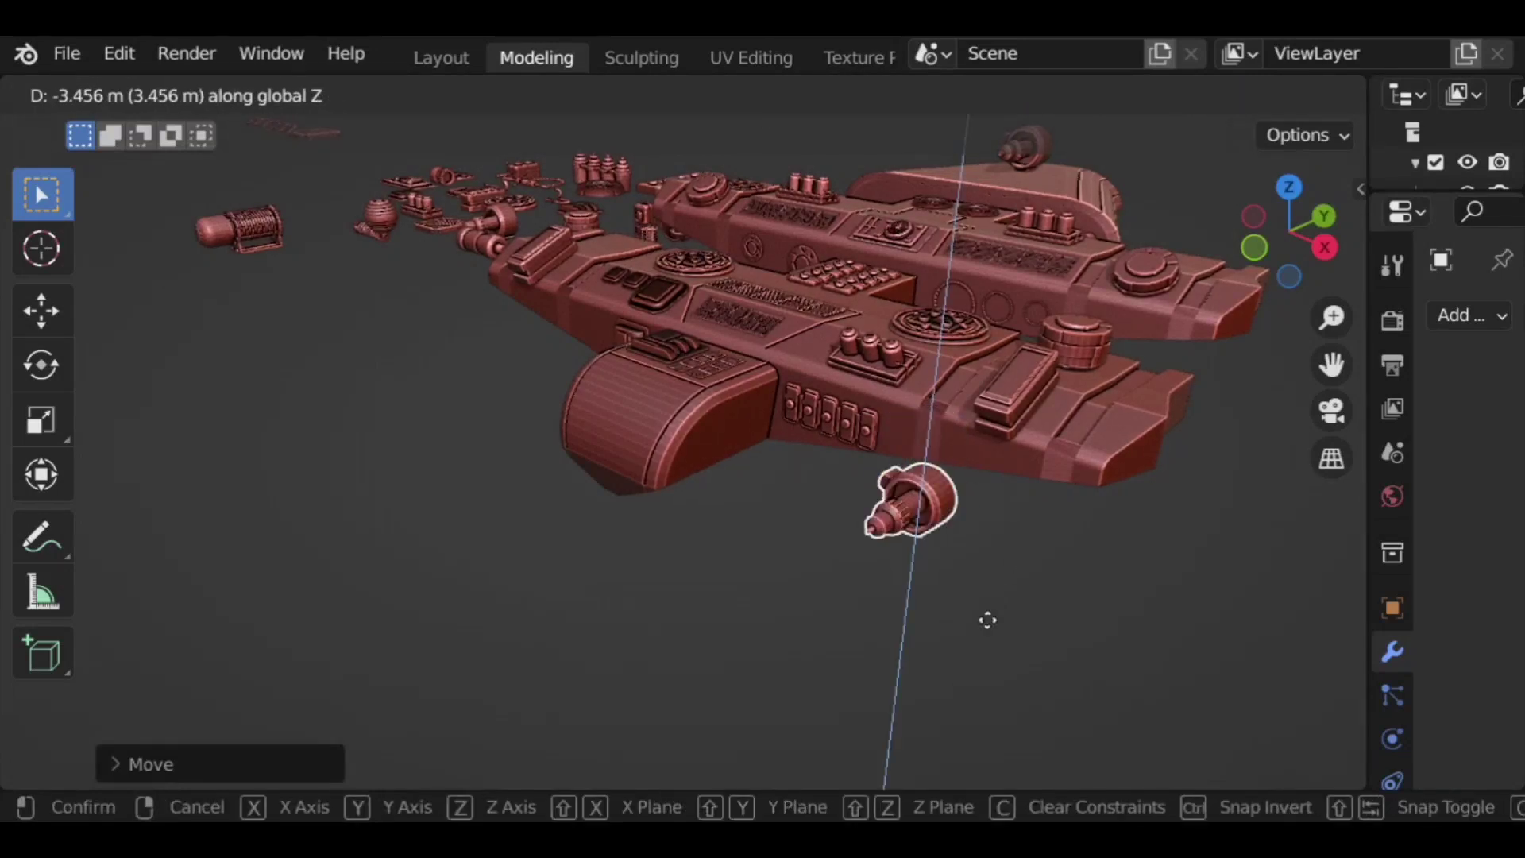
{"action": "left_click", "coordinate": [1057, 638]}
{"action": "key", "text": "g"}
{"action": "key", "text": "x"}
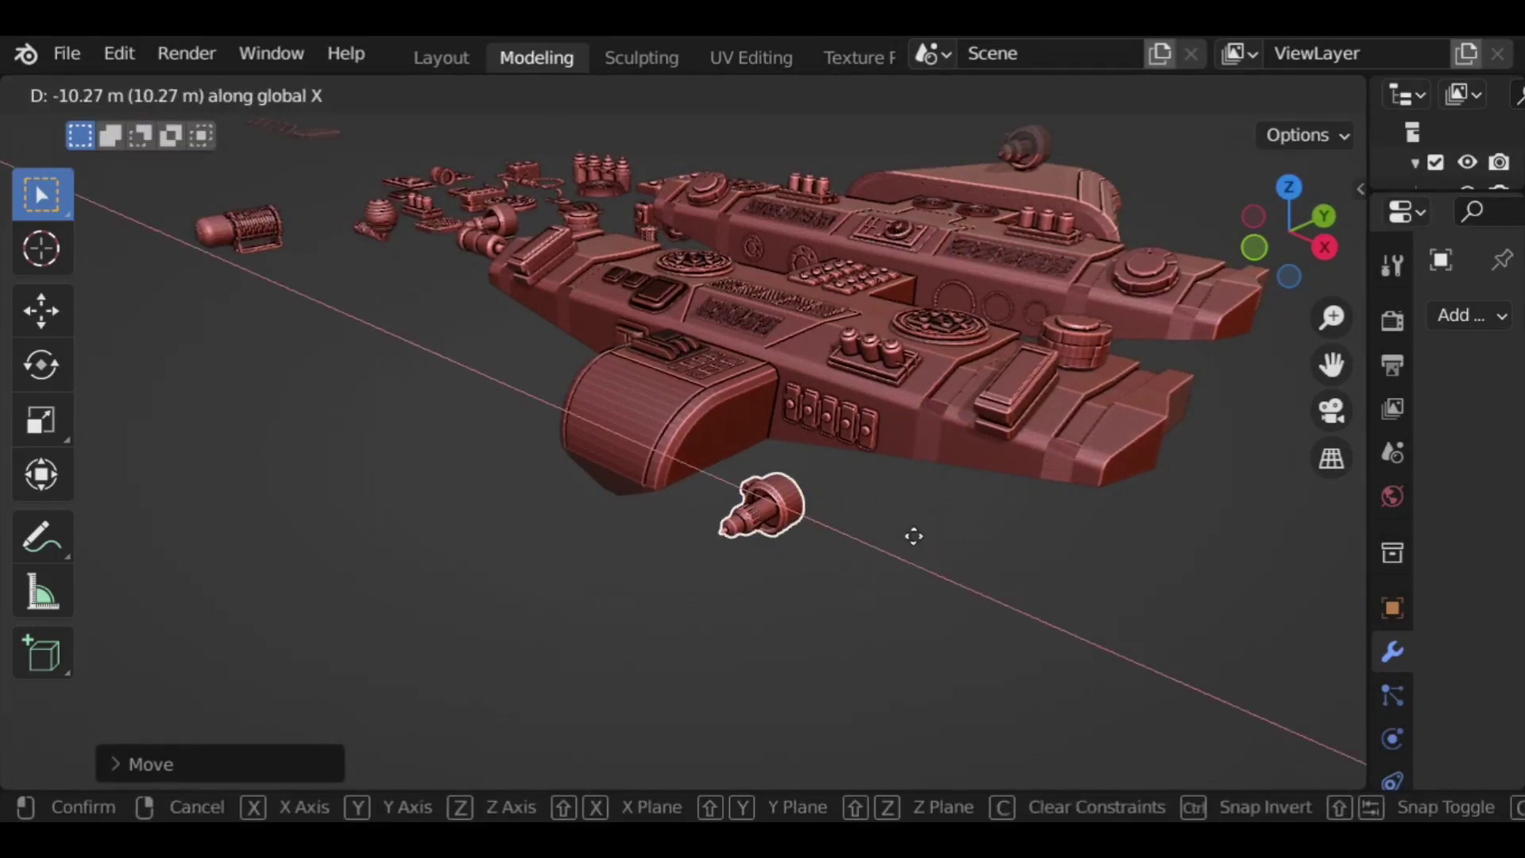
{"action": "left_click", "coordinate": [895, 531]}
{"action": "middle_click_drag", "start_coordinate": [895, 532], "coordinate": [977, 480]}
{"action": "key", "text": "g"}
{"action": "key", "text": "x"}
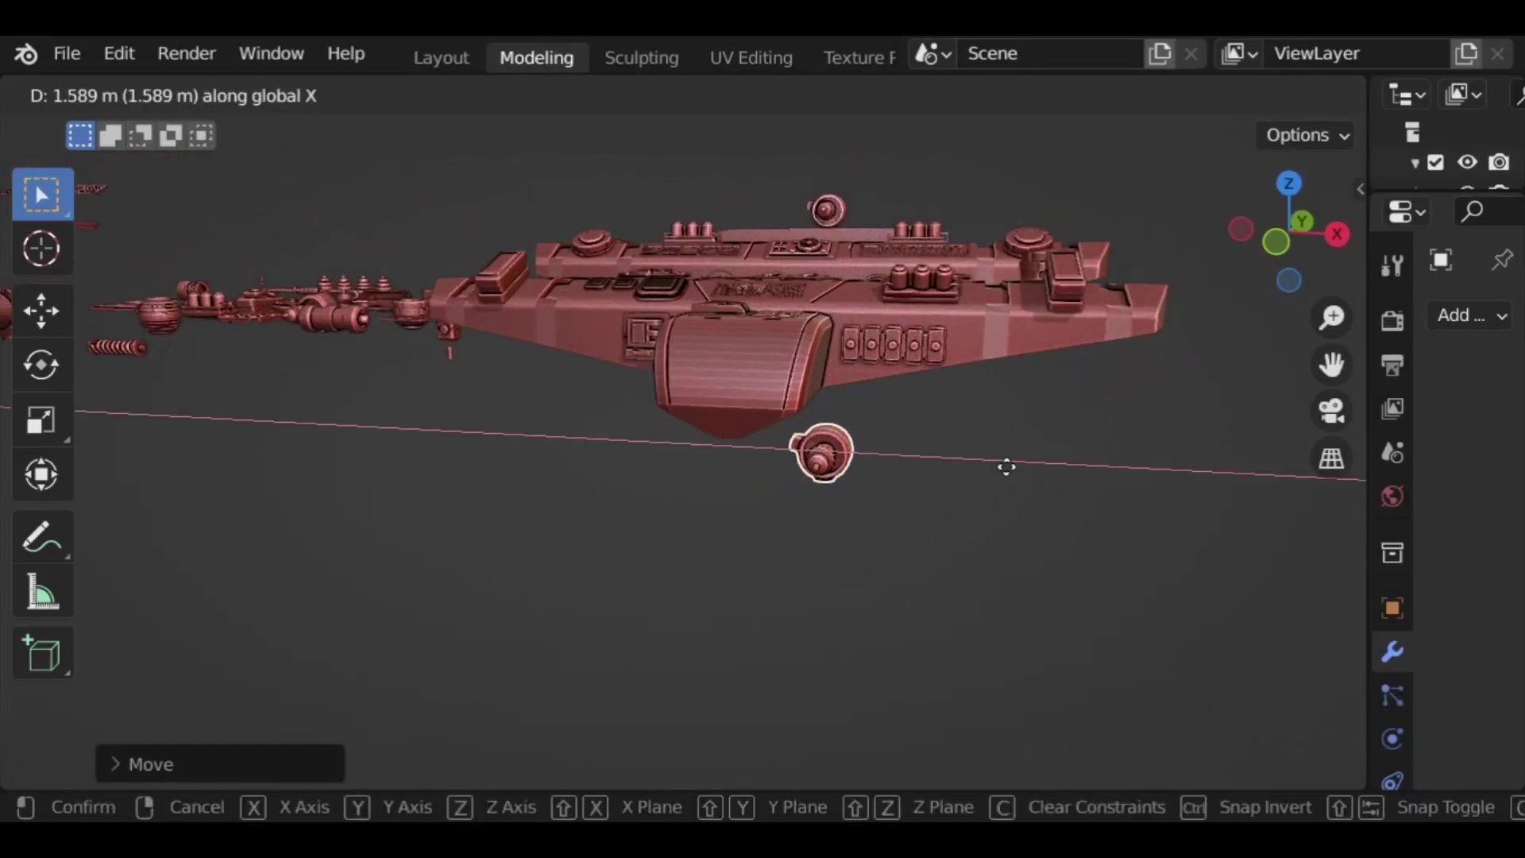
{"action": "left_click", "coordinate": [1007, 466]}
Step: Fine-tune the gun copy along X, Z and Y so it attaches to the side of the neck
{"action": "left_click", "coordinate": [1279, 243]}
{"action": "key", "text": "g"}
{"action": "key", "text": "x"}
{"action": "left_click", "coordinate": [1027, 497]}
{"action": "key", "text": "g"}
{"action": "key", "text": "z"}
{"action": "left_click", "coordinate": [1050, 405]}
{"action": "middle_click_drag", "start_coordinate": [1050, 405], "coordinate": [919, 565]}
{"action": "key", "text": "g"}
{"action": "key", "text": "y"}
{"action": "left_click", "coordinate": [923, 507]}
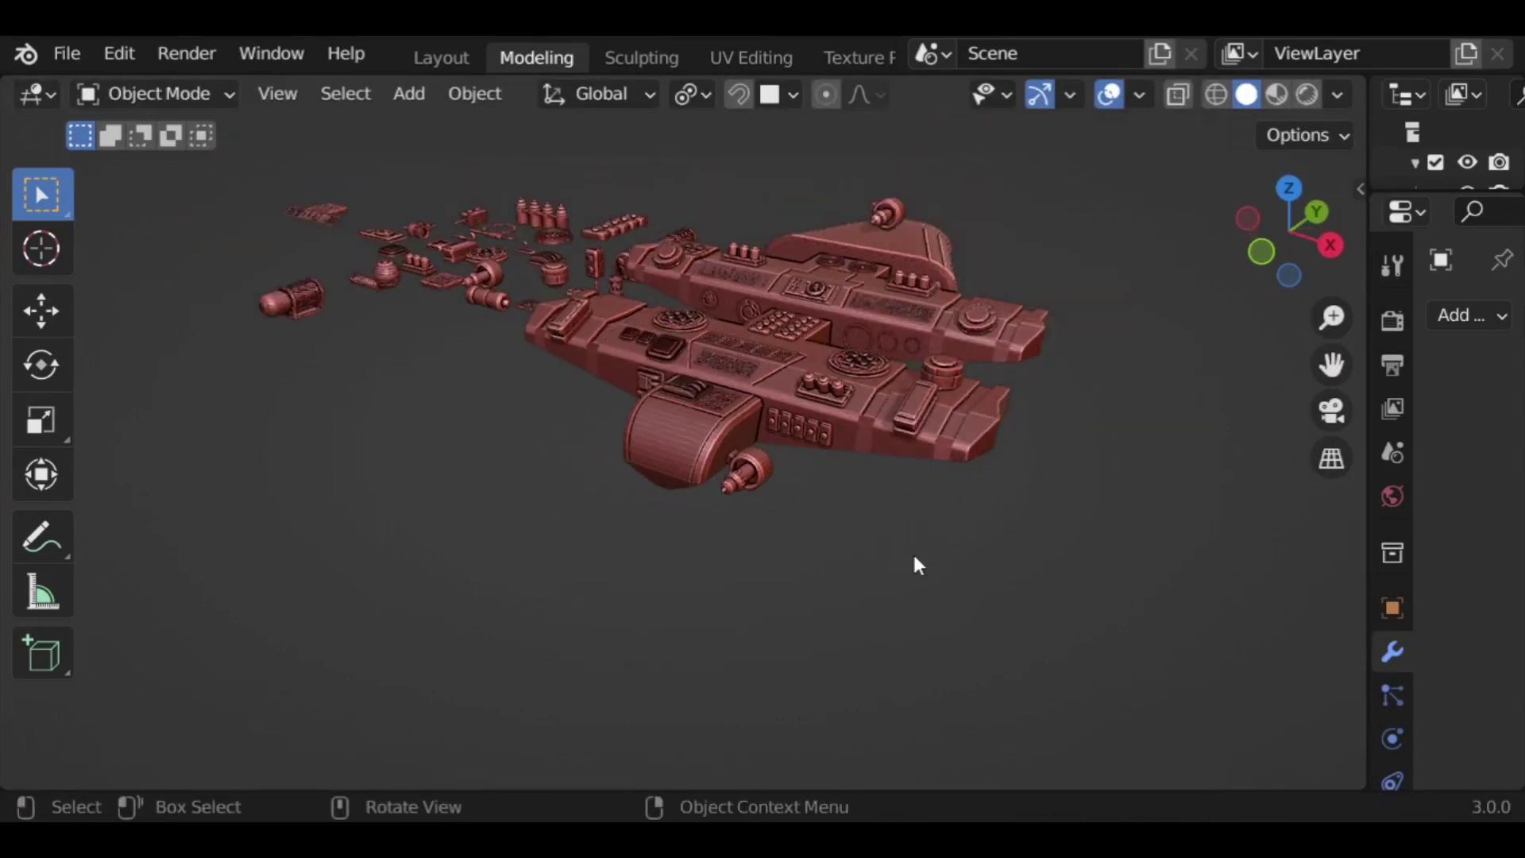
Step: Select the raised boxes at both ends of the front wing and shorten them along Y
{"action": "scroll", "coordinate": [889, 516], "scroll_direction": "up", "scroll_amount": 2}
{"action": "left_click", "coordinate": [985, 408], "text": "shift"}
{"action": "key", "text": "s"}
{"action": "key", "text": "y"}
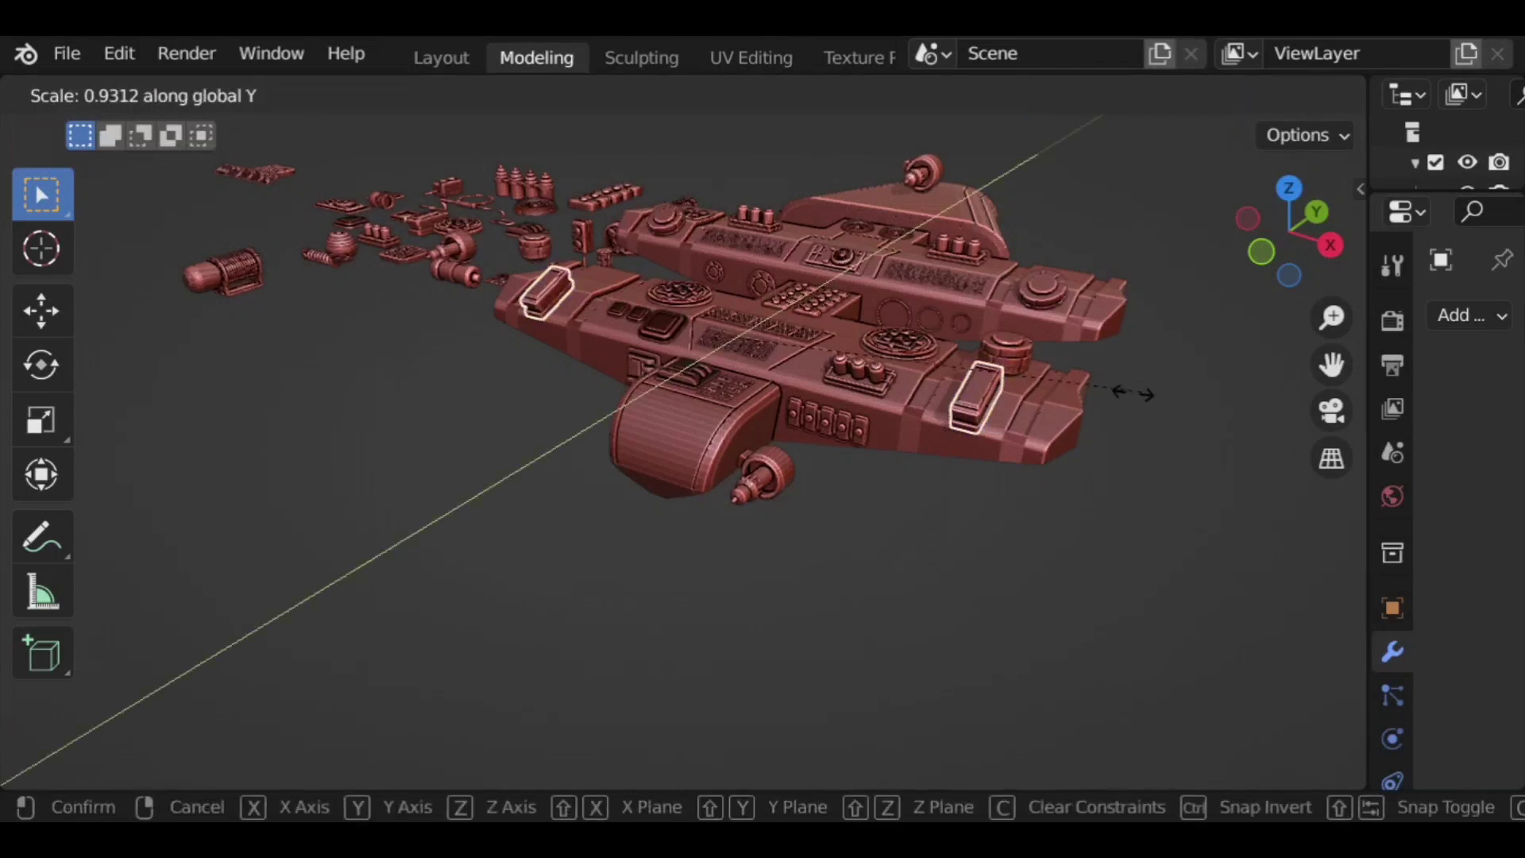
{"action": "left_click", "coordinate": [1145, 407]}
{"action": "middle_click_drag", "start_coordinate": [1163, 431], "coordinate": [1057, 419]}
{"action": "key", "text": "s"}
{"action": "key", "text": "y"}
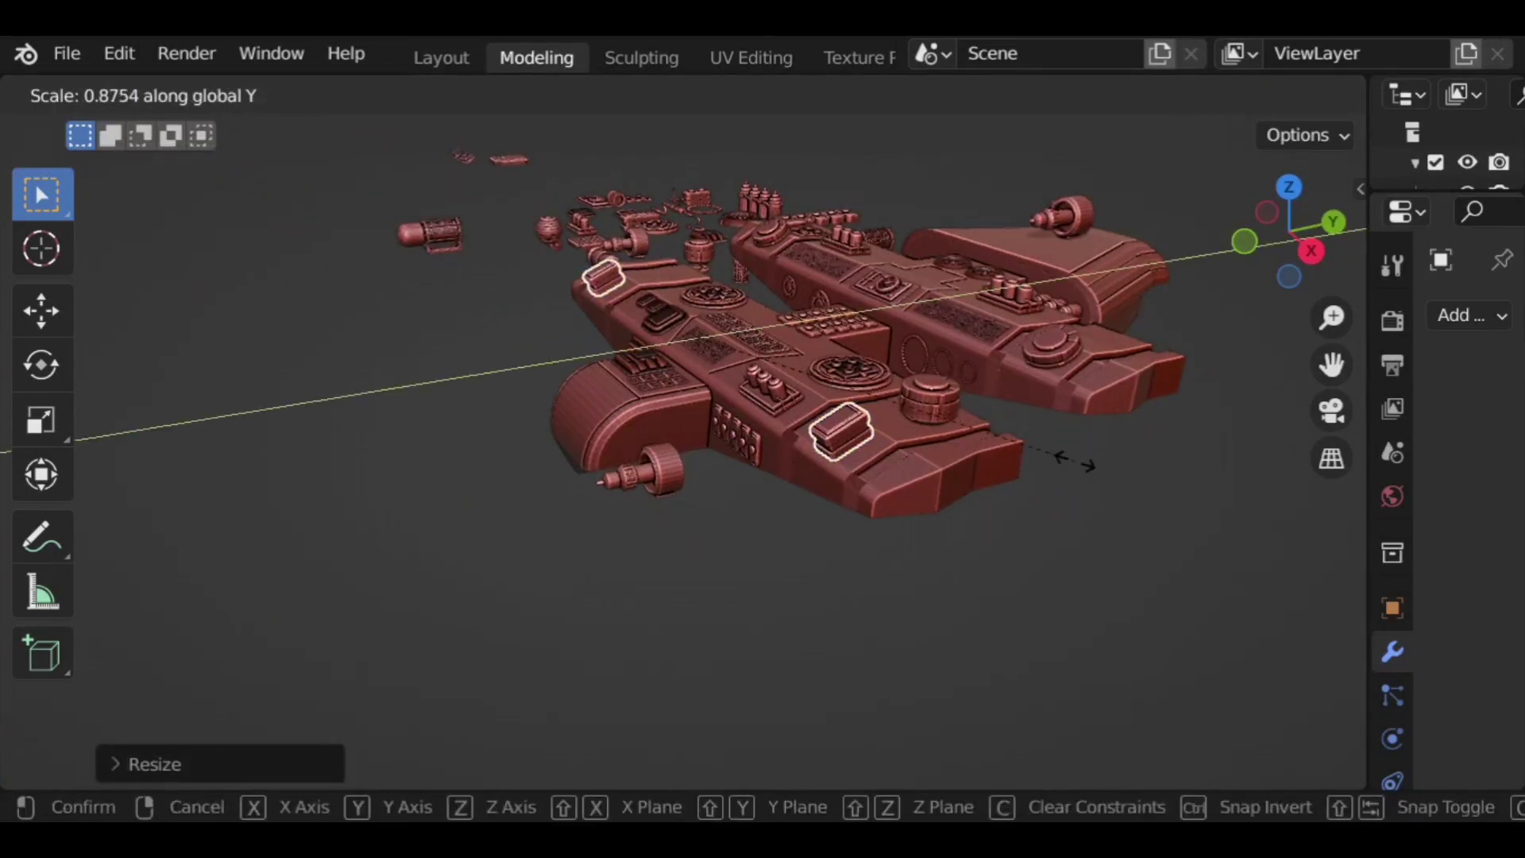
{"action": "key", "text": "Escape"}
Step: Edit the neck's mesh, select alternating crosswise edges on both halves of its curved face, and bevel them into thin strips
{"action": "middle_click_drag", "start_coordinate": [783, 555], "coordinate": [807, 535]}
{"action": "scroll", "coordinate": [969, 543], "scroll_direction": "up", "scroll_amount": 2}
{"action": "left_click", "coordinate": [768, 527]}
{"action": "key", "text": "Tab"}
{"action": "scroll", "coordinate": [751, 508], "scroll_direction": "up", "scroll_amount": 2}
{"action": "scroll", "coordinate": [751, 508], "scroll_direction": "up", "scroll_amount": 2}
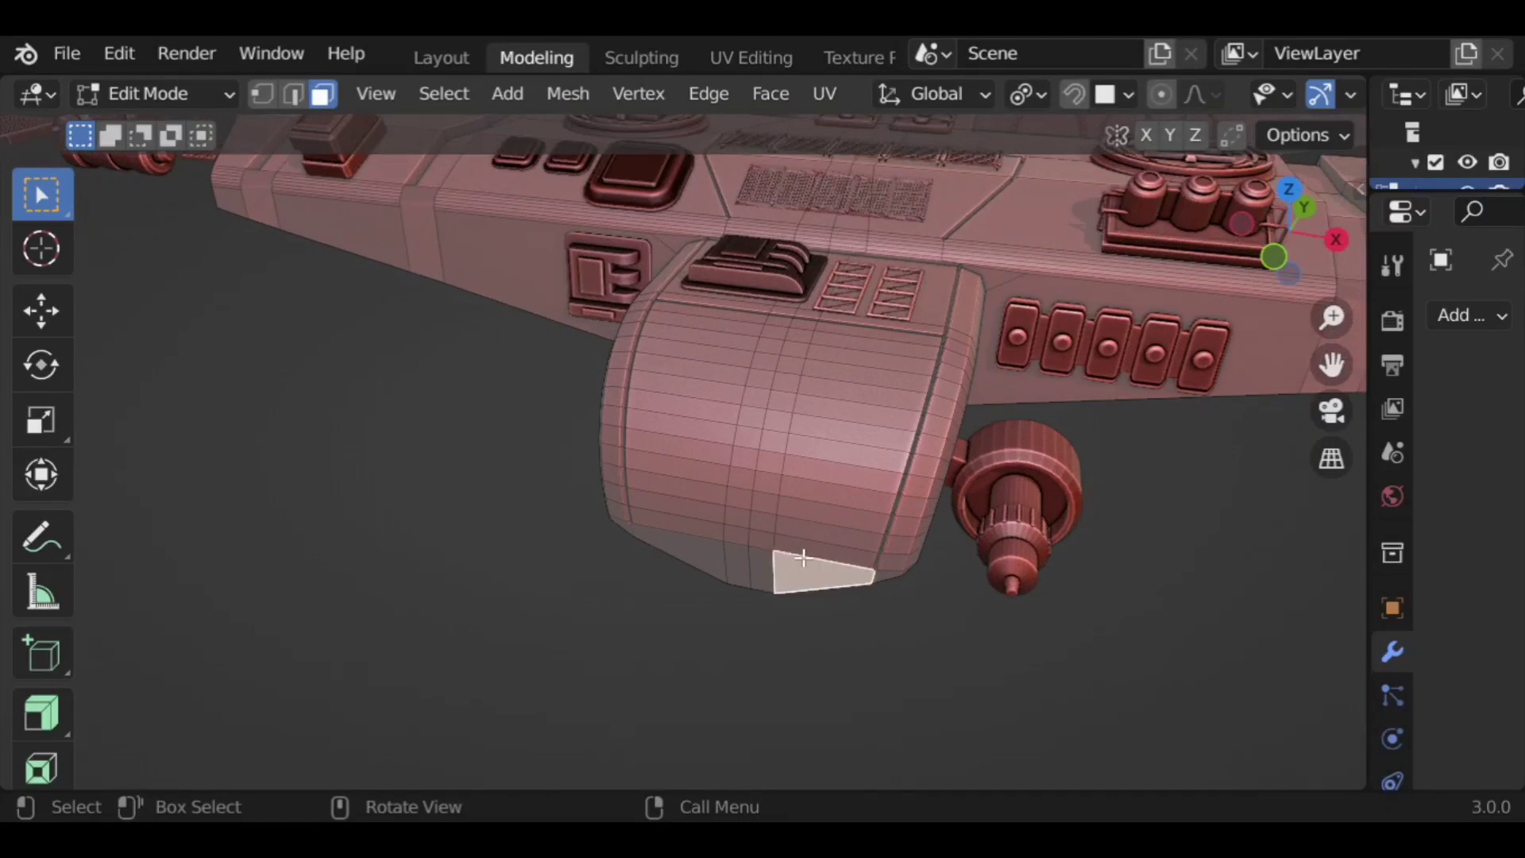
{"action": "key", "text": "2"}
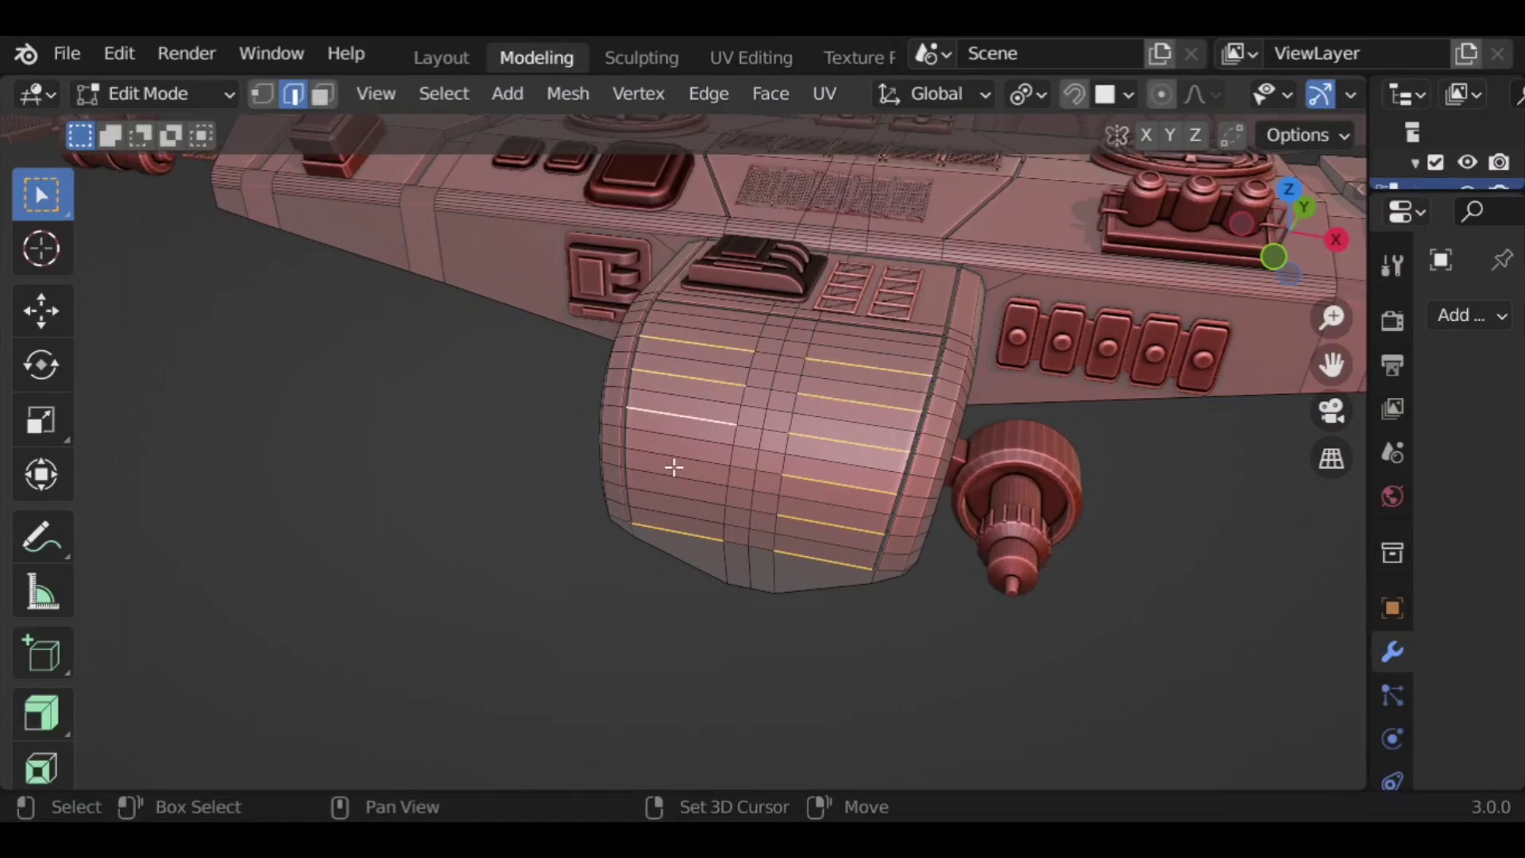
{"action": "key", "text": "ctrl+b"}
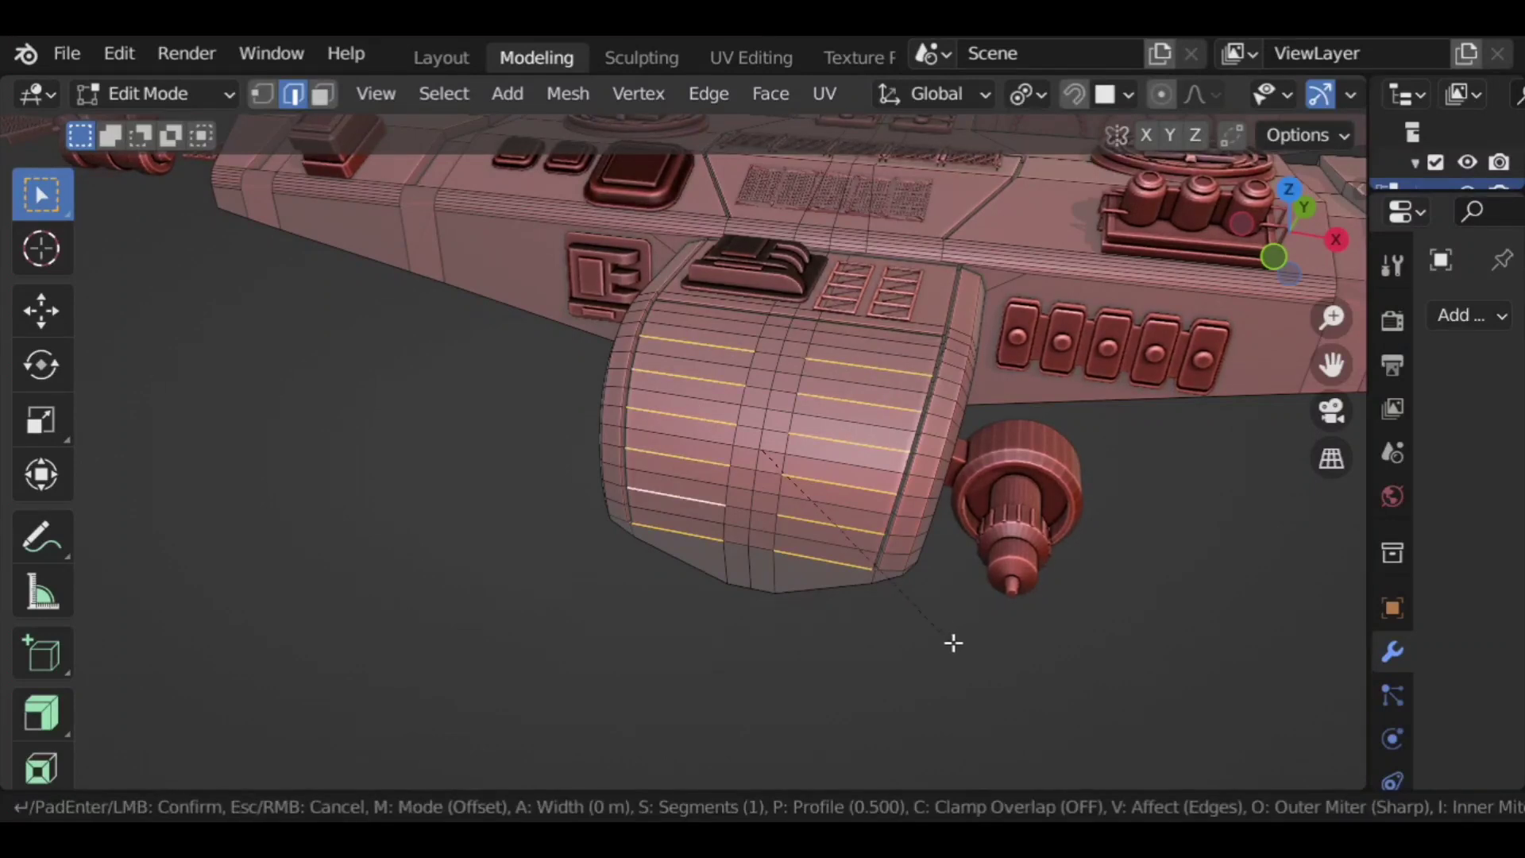
{"action": "left_click", "coordinate": [954, 640]}
Step: Extrude the beveled strips slightly inward along their normals to form panel grooves, and leave mesh editing
{"action": "left_click", "coordinate": [41, 713]}
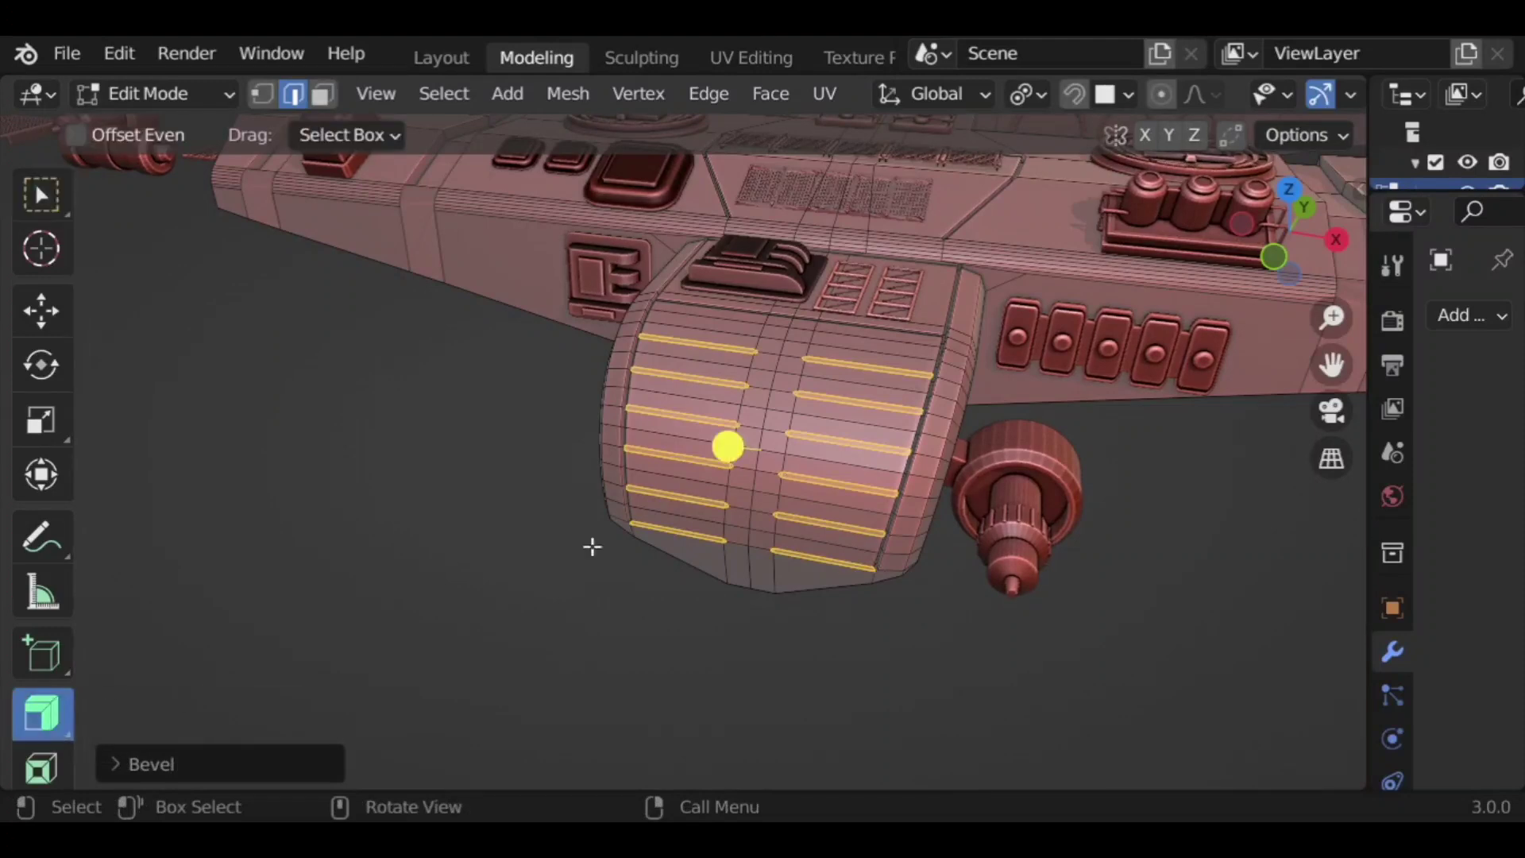
{"action": "mouse_move", "coordinate": [725, 442]}
{"action": "left_mouse_down"}
{"action": "mouse_move", "coordinate": [734, 429]}
{"action": "mouse_move", "coordinate": [739, 449]}
{"action": "left_mouse_up"}
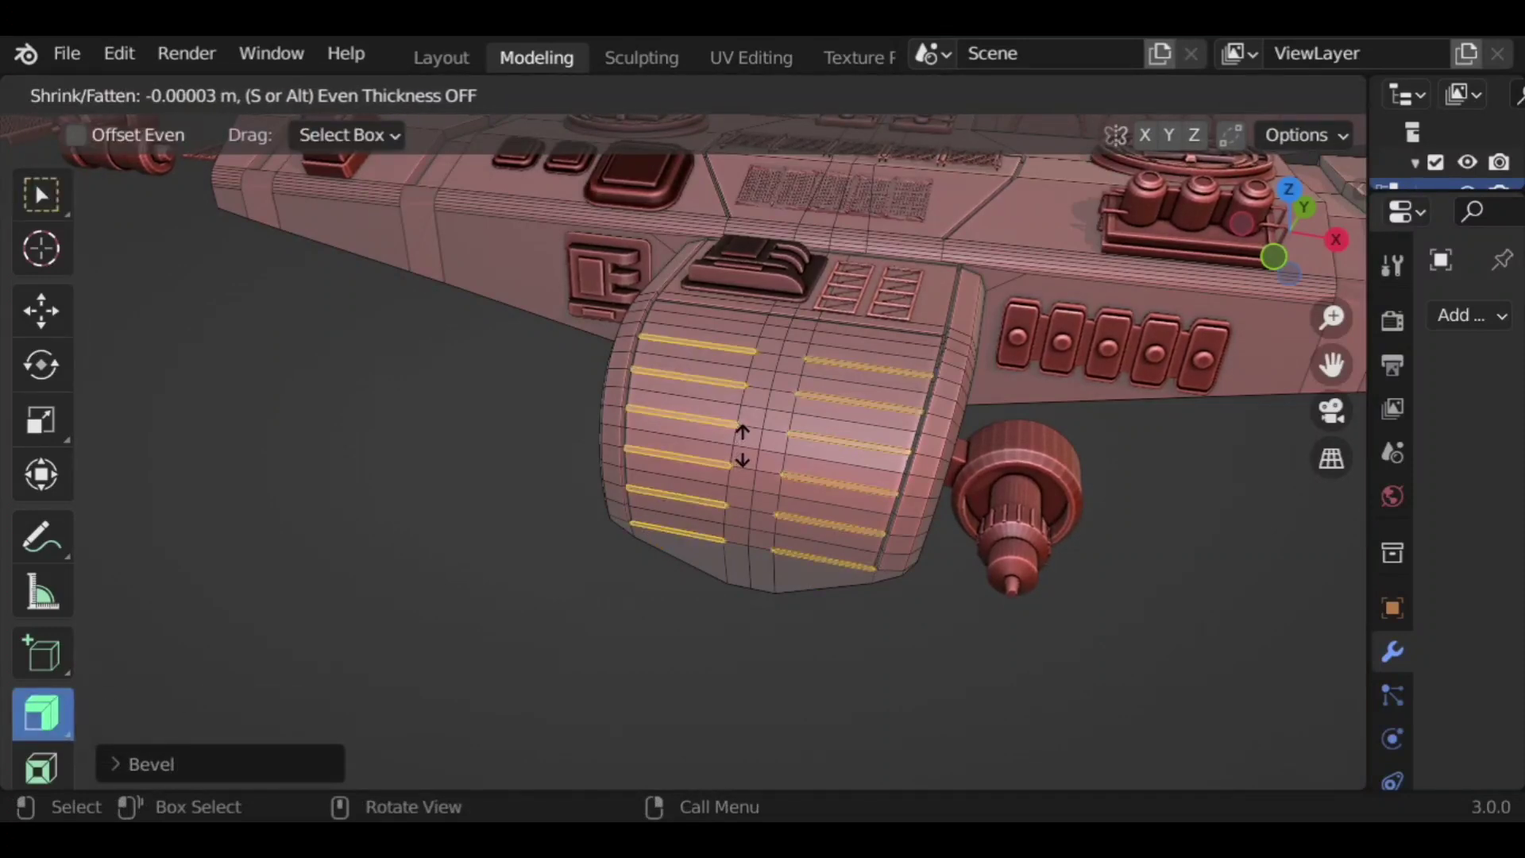
{"action": "left_click", "coordinate": [742, 445]}
{"action": "scroll", "coordinate": [901, 445], "scroll_direction": "up", "scroll_amount": 3}
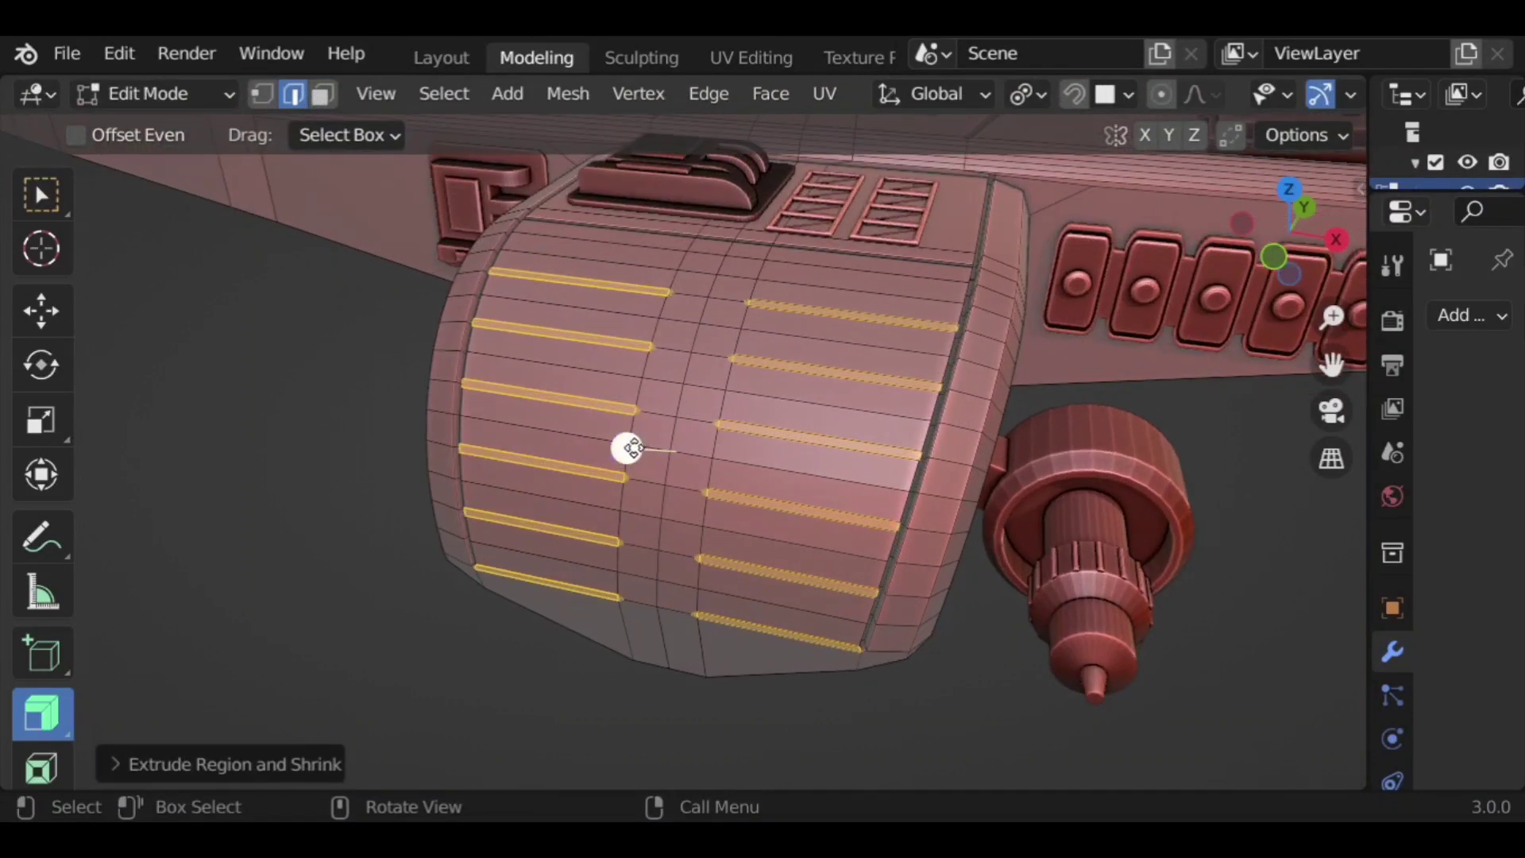
{"action": "key", "text": "ctrl+x"}
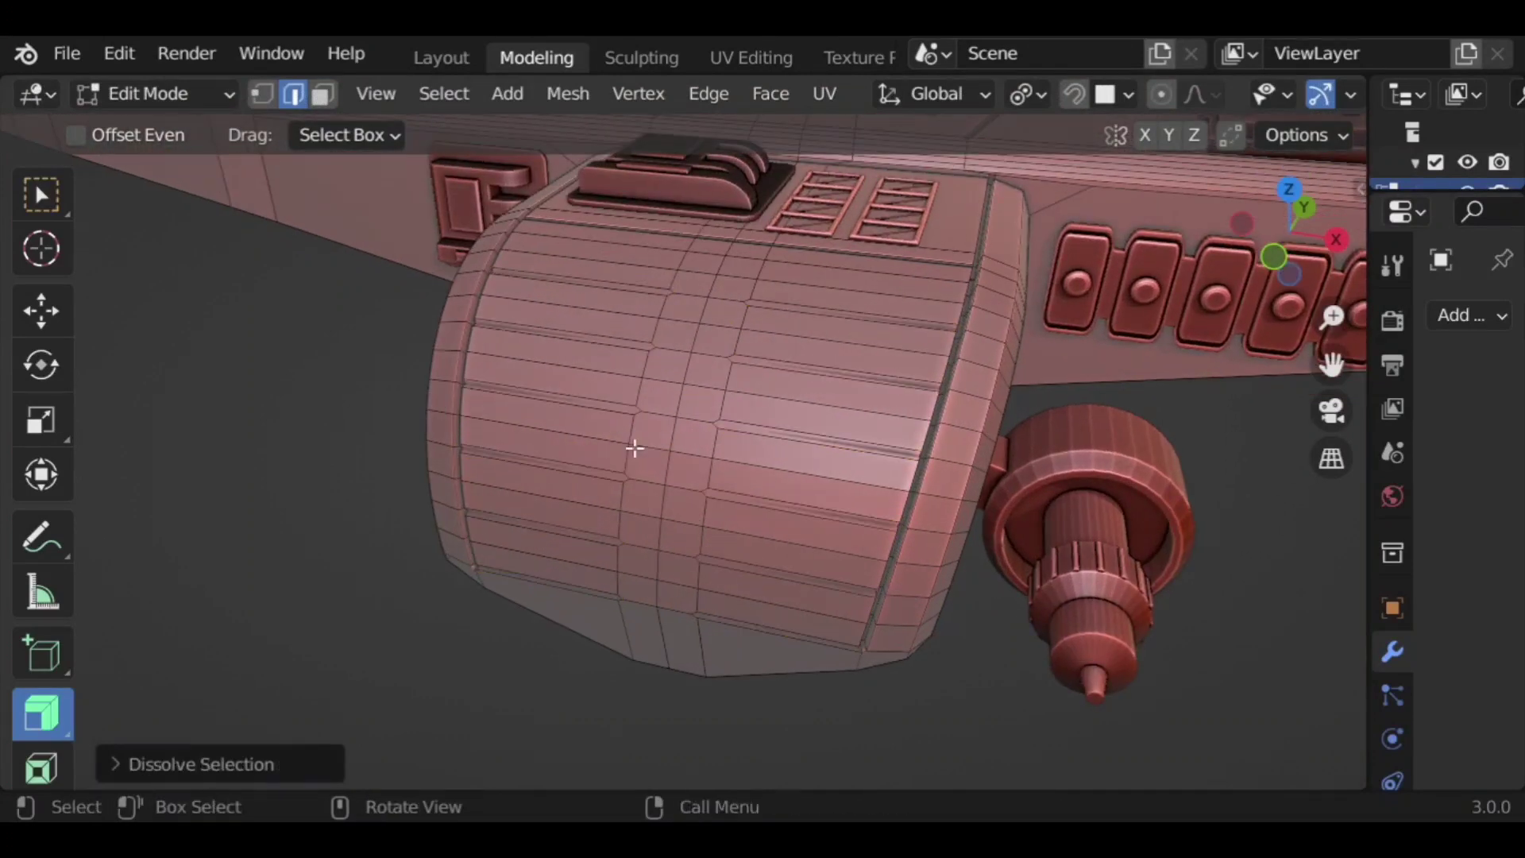
{"action": "key", "text": "ctrl+z"}
{"action": "mouse_move", "coordinate": [626, 445]}
{"action": "left_mouse_down"}
{"action": "mouse_move", "coordinate": [647, 436]}
{"action": "mouse_move", "coordinate": [620, 443]}
{"action": "left_mouse_up"}
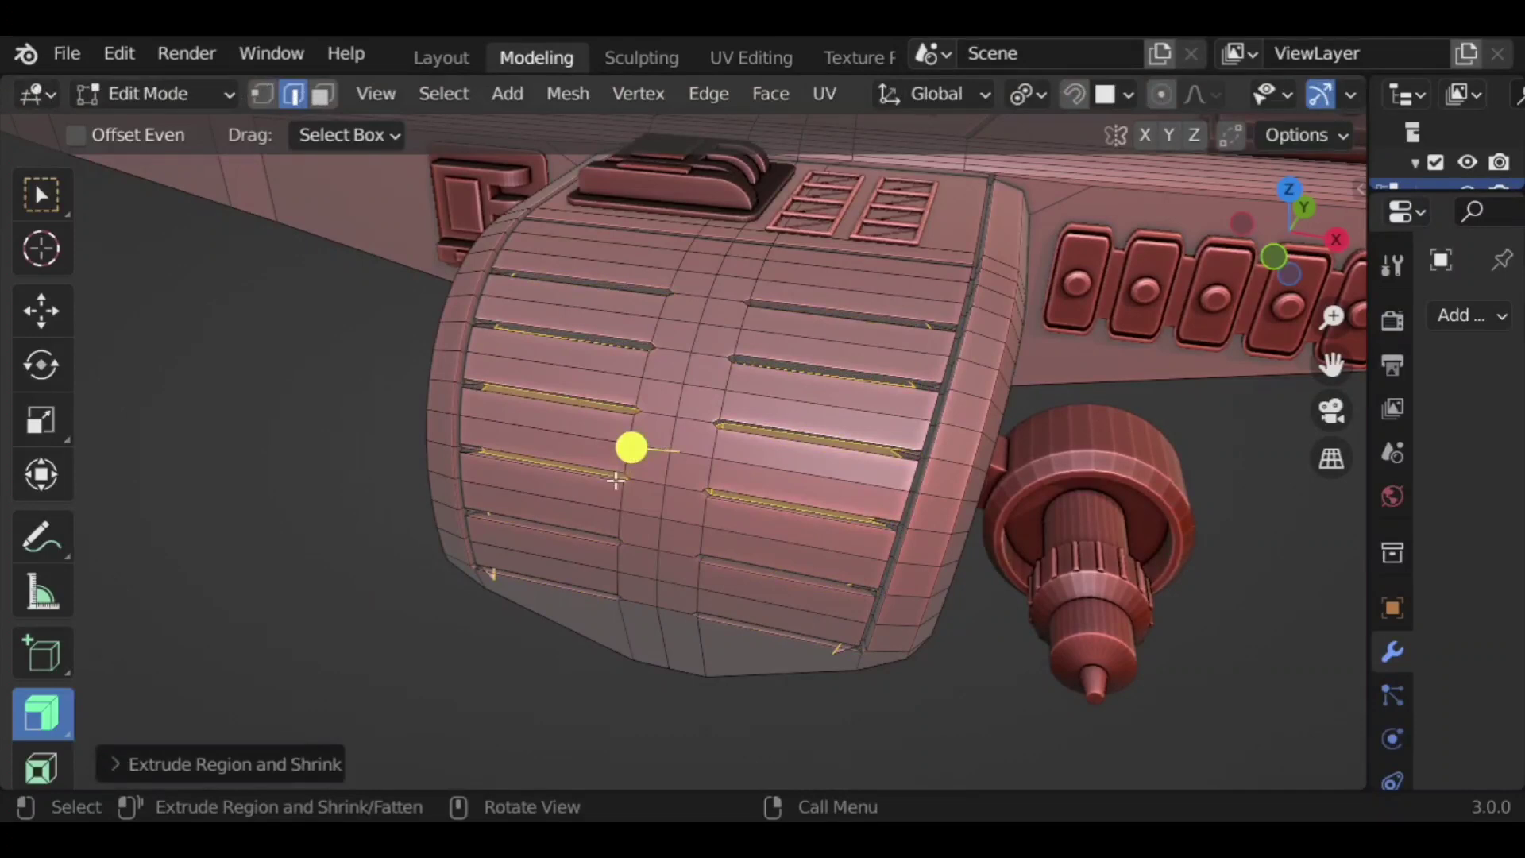
{"action": "key", "text": "ctrl+z"}
{"action": "scroll", "coordinate": [625, 446], "scroll_direction": "up", "scroll_amount": 3}
{"action": "scroll", "coordinate": [627, 445], "scroll_direction": "down", "scroll_amount": 5}
{"action": "key", "text": "Tab"}
Step: Scale down the round caps at both ends of the rear wing slightly
{"action": "middle_click_drag", "start_coordinate": [991, 630], "coordinate": [1001, 322]}
{"action": "scroll", "coordinate": [1025, 640], "scroll_direction": "down", "scroll_amount": 5}
{"action": "left_click", "coordinate": [1001, 322]}
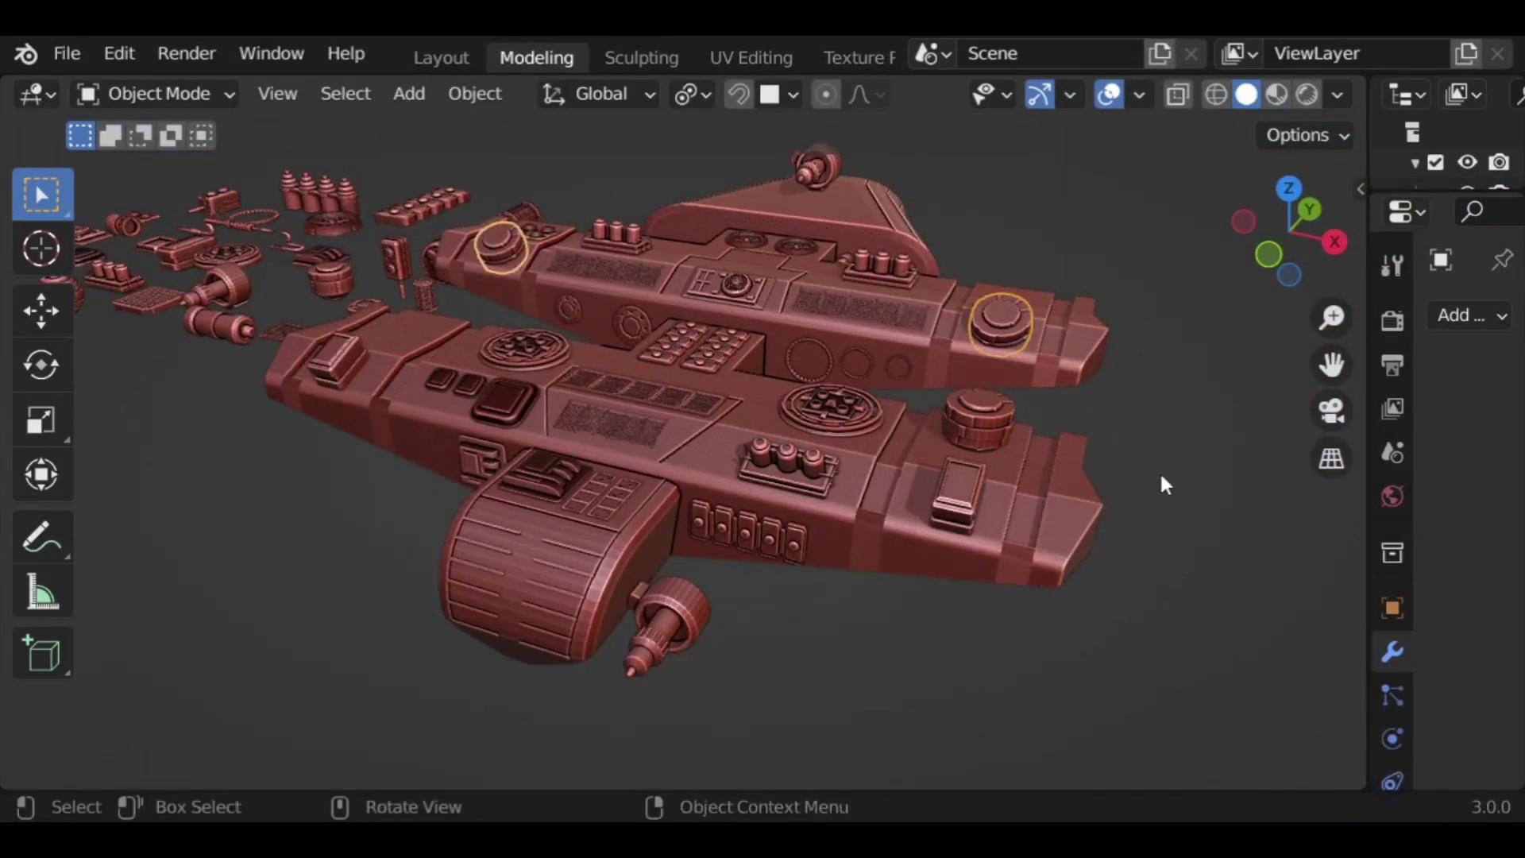
{"action": "key", "text": "s"}
{"action": "left_click", "coordinate": [1144, 437]}
{"action": "middle_click_drag", "start_coordinate": [1158, 433], "coordinate": [1088, 472]}
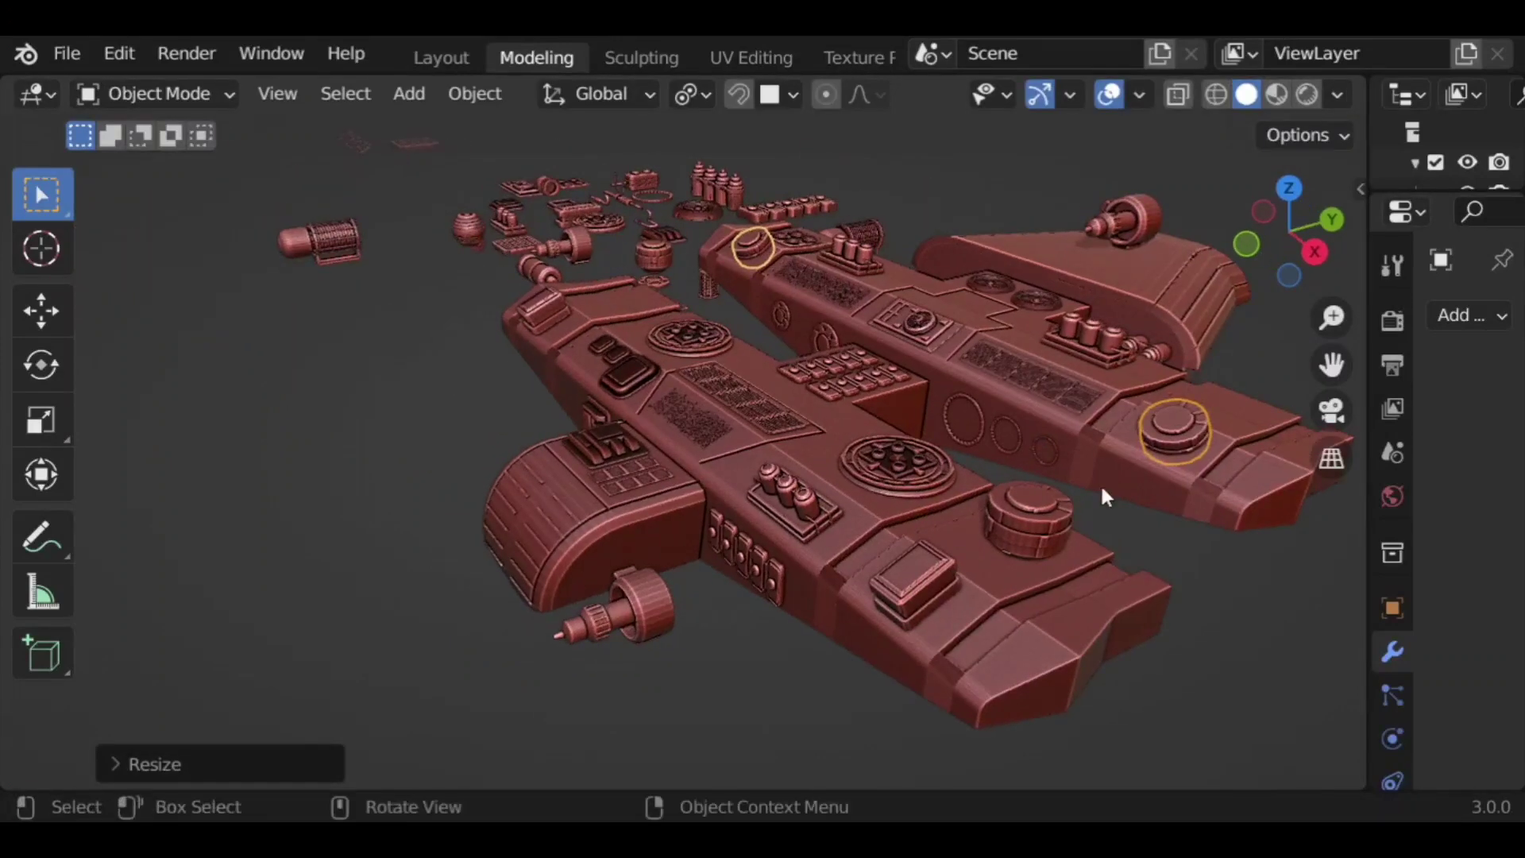
Step: Flatten the round cap on the front wing by scaling it down along Z, and clear the selection
{"action": "left_click", "coordinate": [1045, 521]}
{"action": "key", "text": "s"}
{"action": "key", "text": "z"}
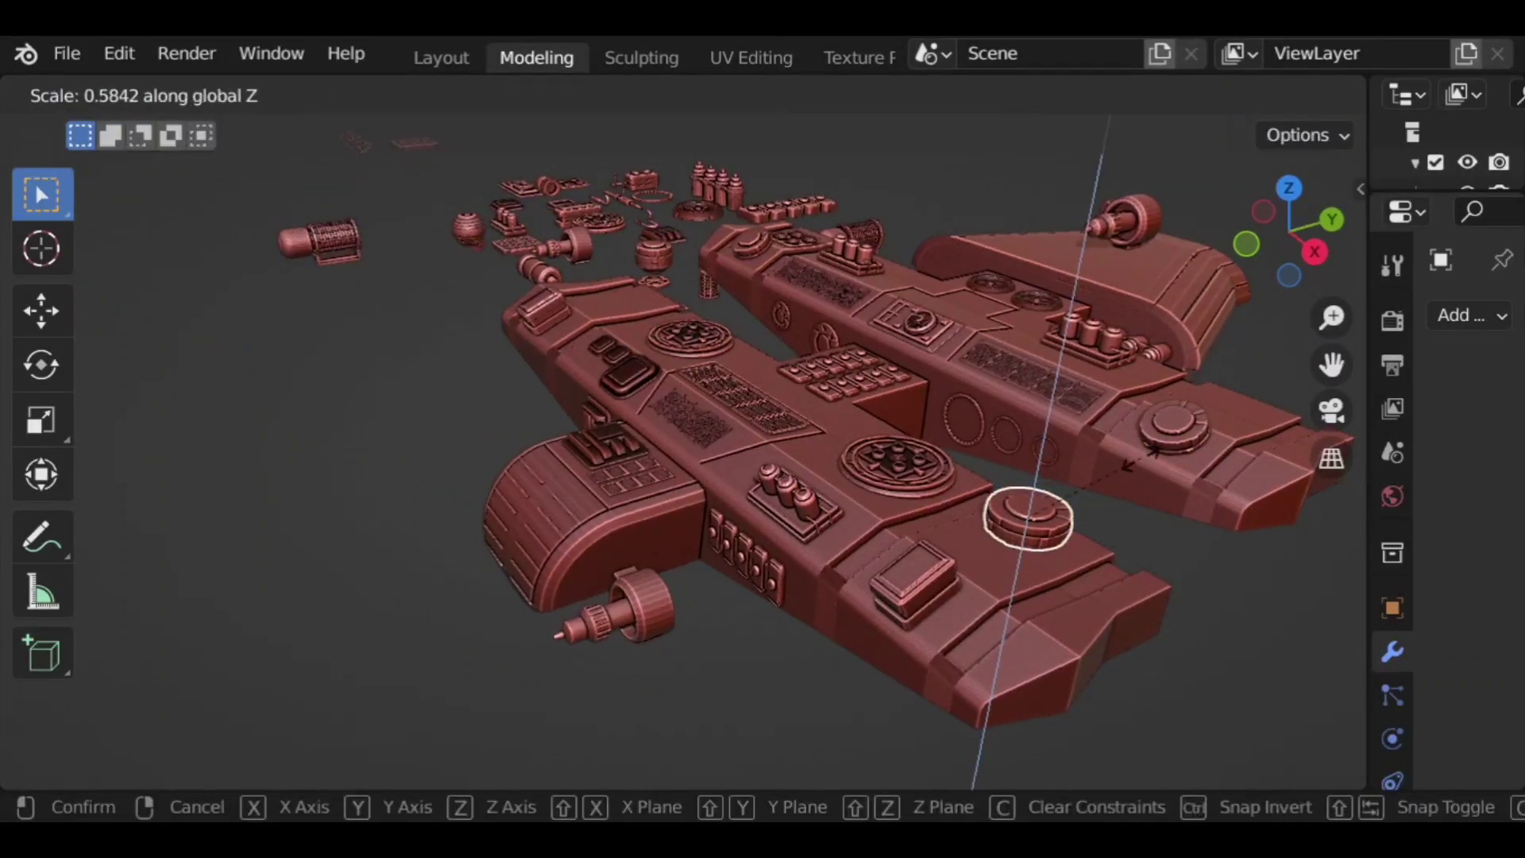
{"action": "left_click", "coordinate": [1193, 540]}
{"action": "left_click", "coordinate": [1175, 589]}
{"action": "key", "text": "alt+a"}
Step: Duplicate the studded strip from the parts collection, place the copy on the tail's upper surface, and scale it down
{"action": "middle_click_drag", "start_coordinate": [1137, 378], "coordinate": [1122, 413]}
{"action": "scroll", "coordinate": [575, 270], "scroll_direction": "up", "scroll_amount": 3}
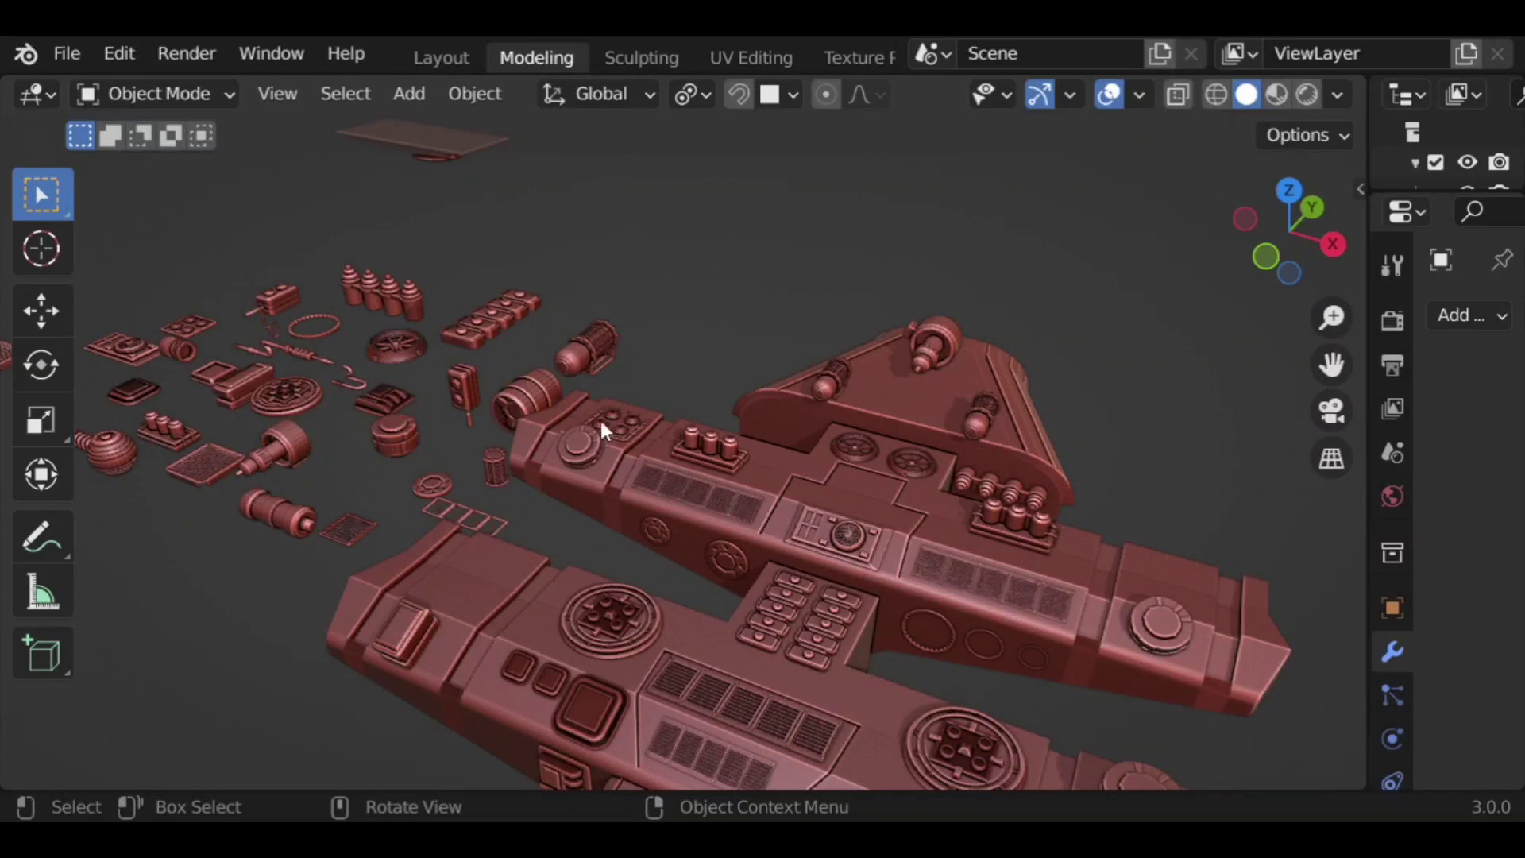
{"action": "left_click", "coordinate": [510, 325]}
{"action": "key", "text": "shift+d"}
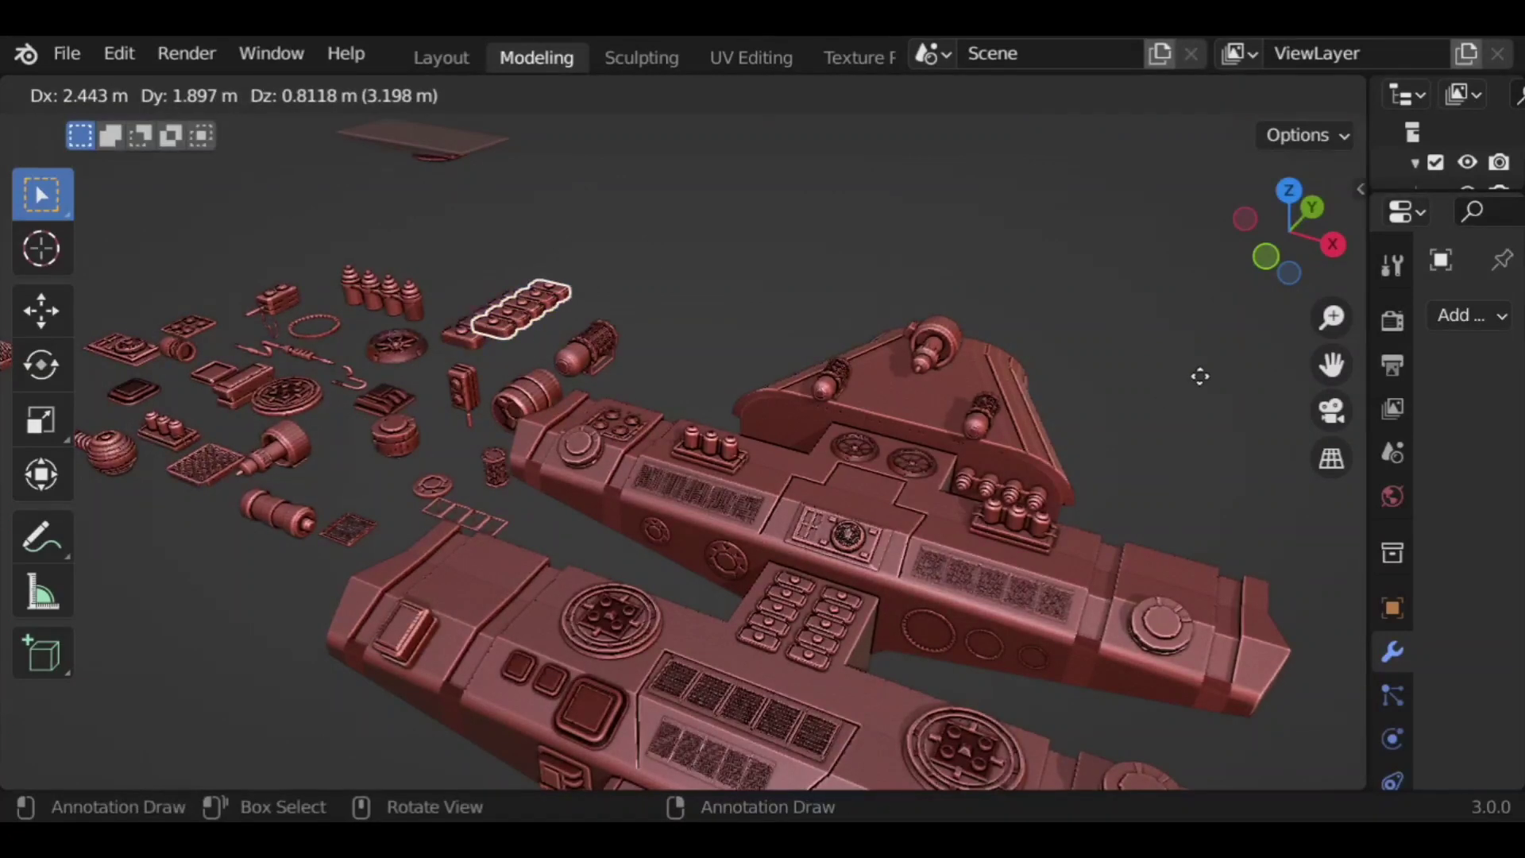
{"action": "left_click", "coordinate": [1198, 375]}
{"action": "key", "text": "g"}
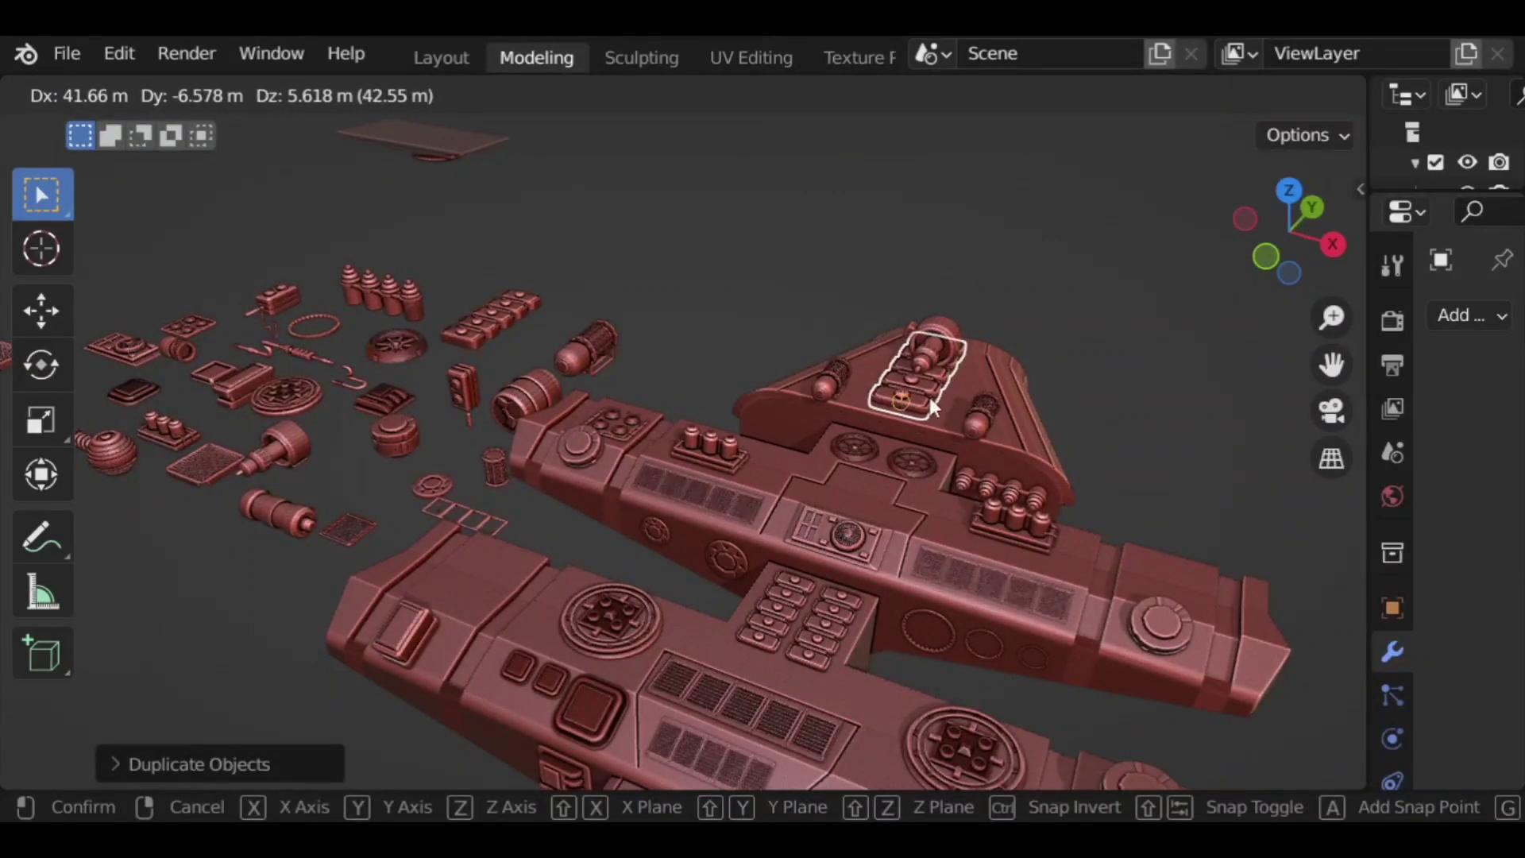
{"action": "left_click", "coordinate": [929, 397]}
{"action": "key", "text": "s"}
{"action": "left_click", "coordinate": [1031, 367]}
{"action": "scroll", "coordinate": [1062, 398], "scroll_direction": "up", "scroll_amount": 2}
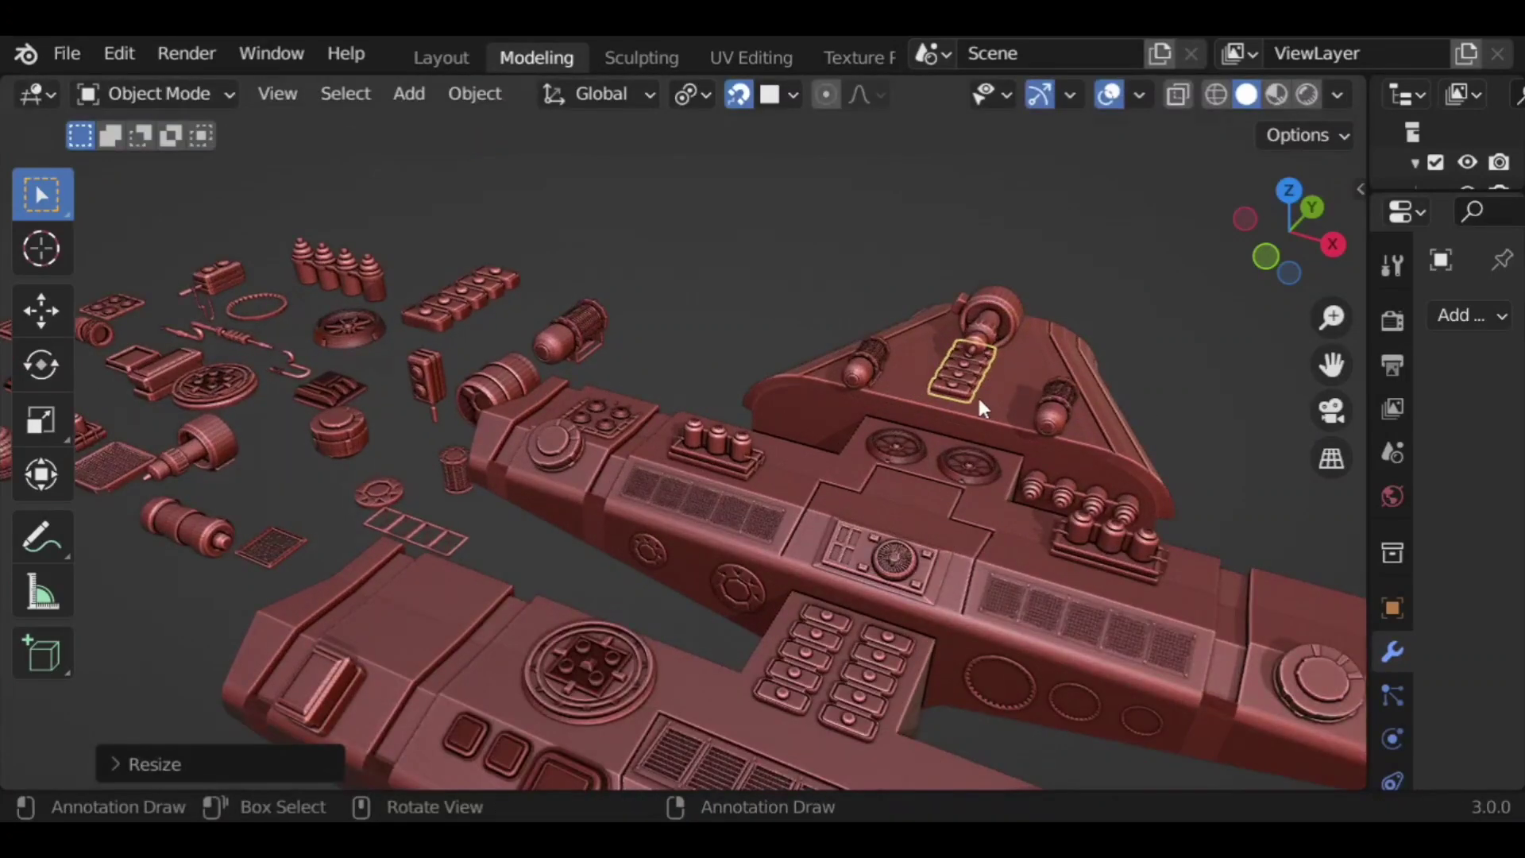
Step: Move the studded strip to one side of the tail gun and duplicate it about 3.4 m along negative X
{"action": "key", "text": "g"}
{"action": "left_click", "coordinate": [1143, 370]}
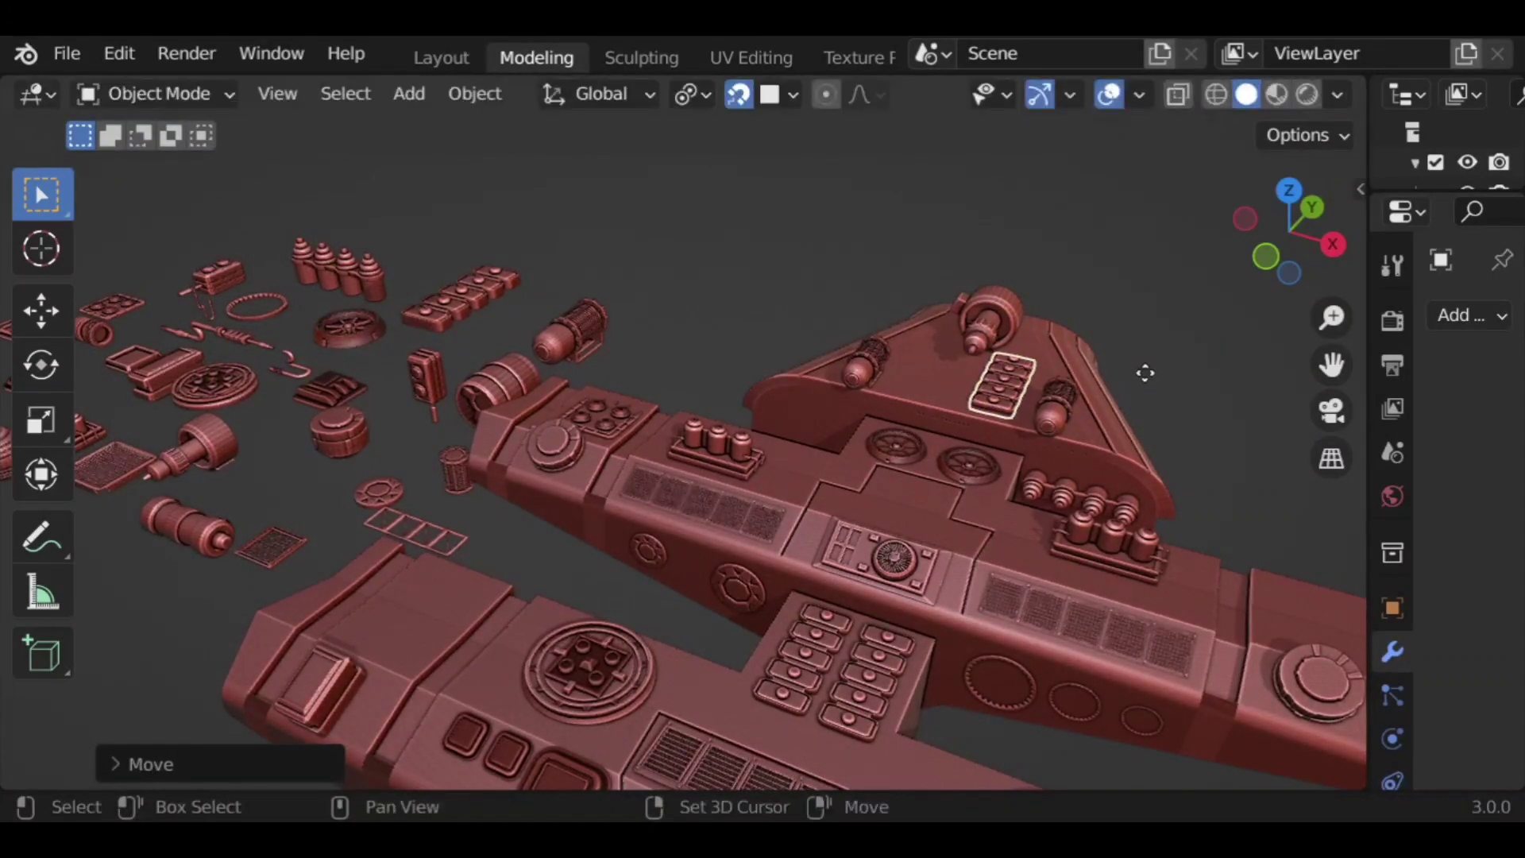
{"action": "key", "text": "g"}
{"action": "key", "text": "x"}
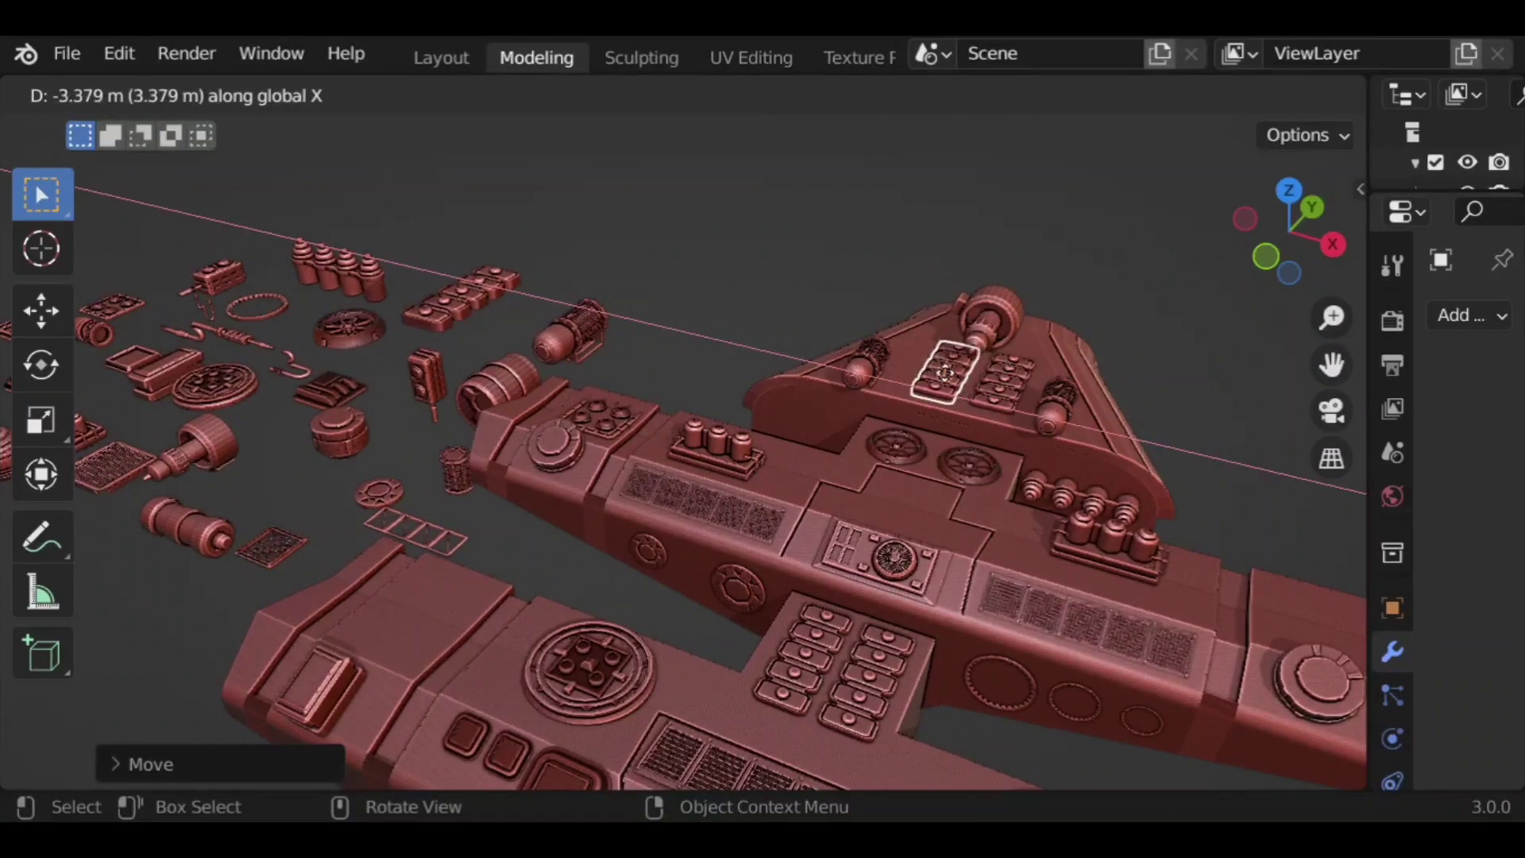
{"action": "left_click", "coordinate": [998, 398]}
{"action": "middle_click_drag", "start_coordinate": [997, 398], "coordinate": [982, 496]}
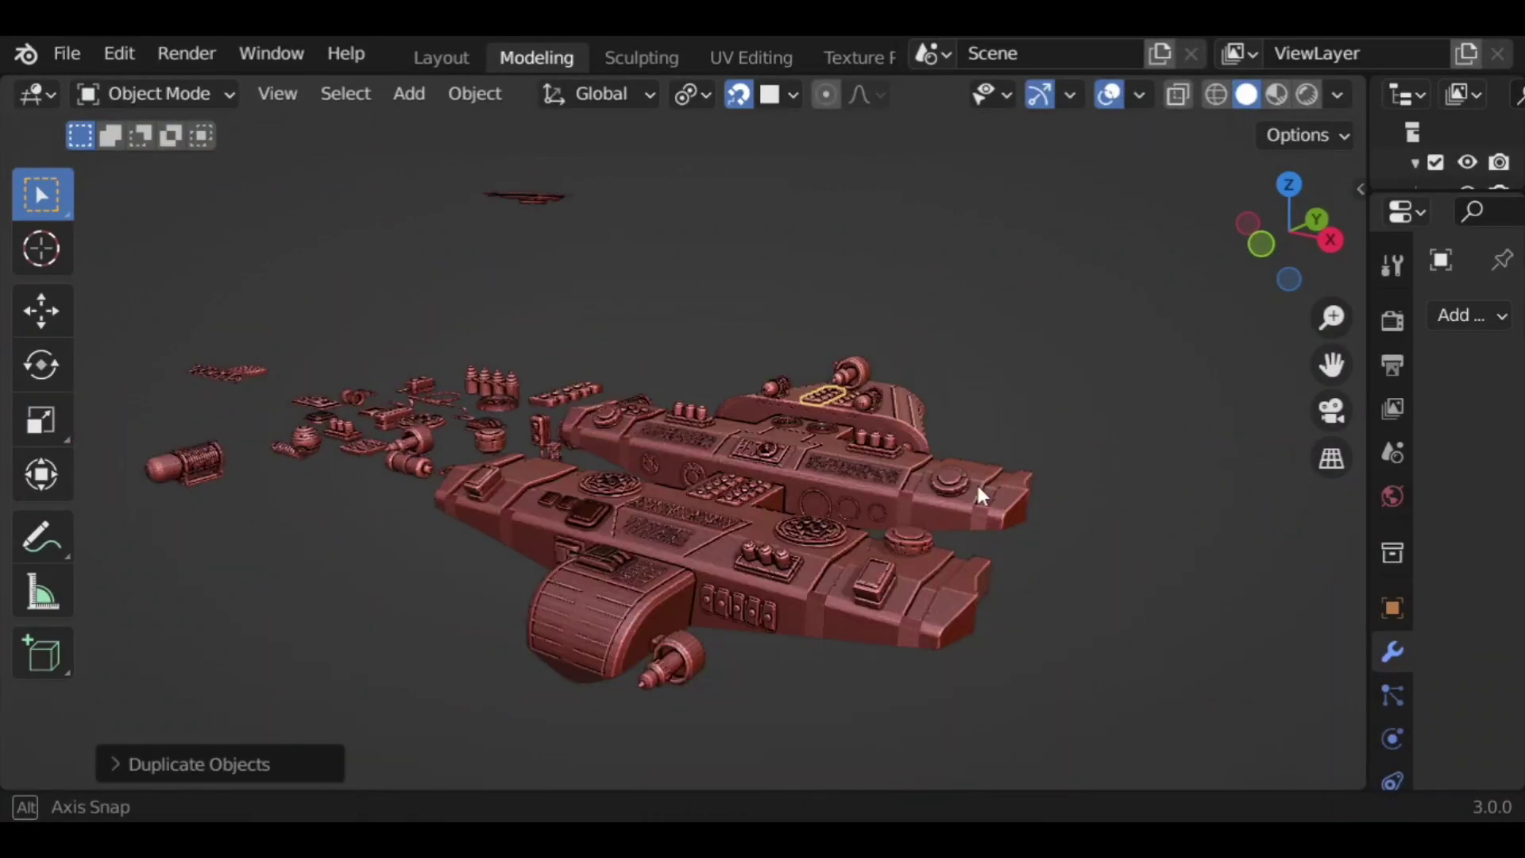
Step: Move the duplicated studded strip off the tail to beside the parts collection, and delete the other strip from the tail
{"action": "key", "text": "shift+d"}
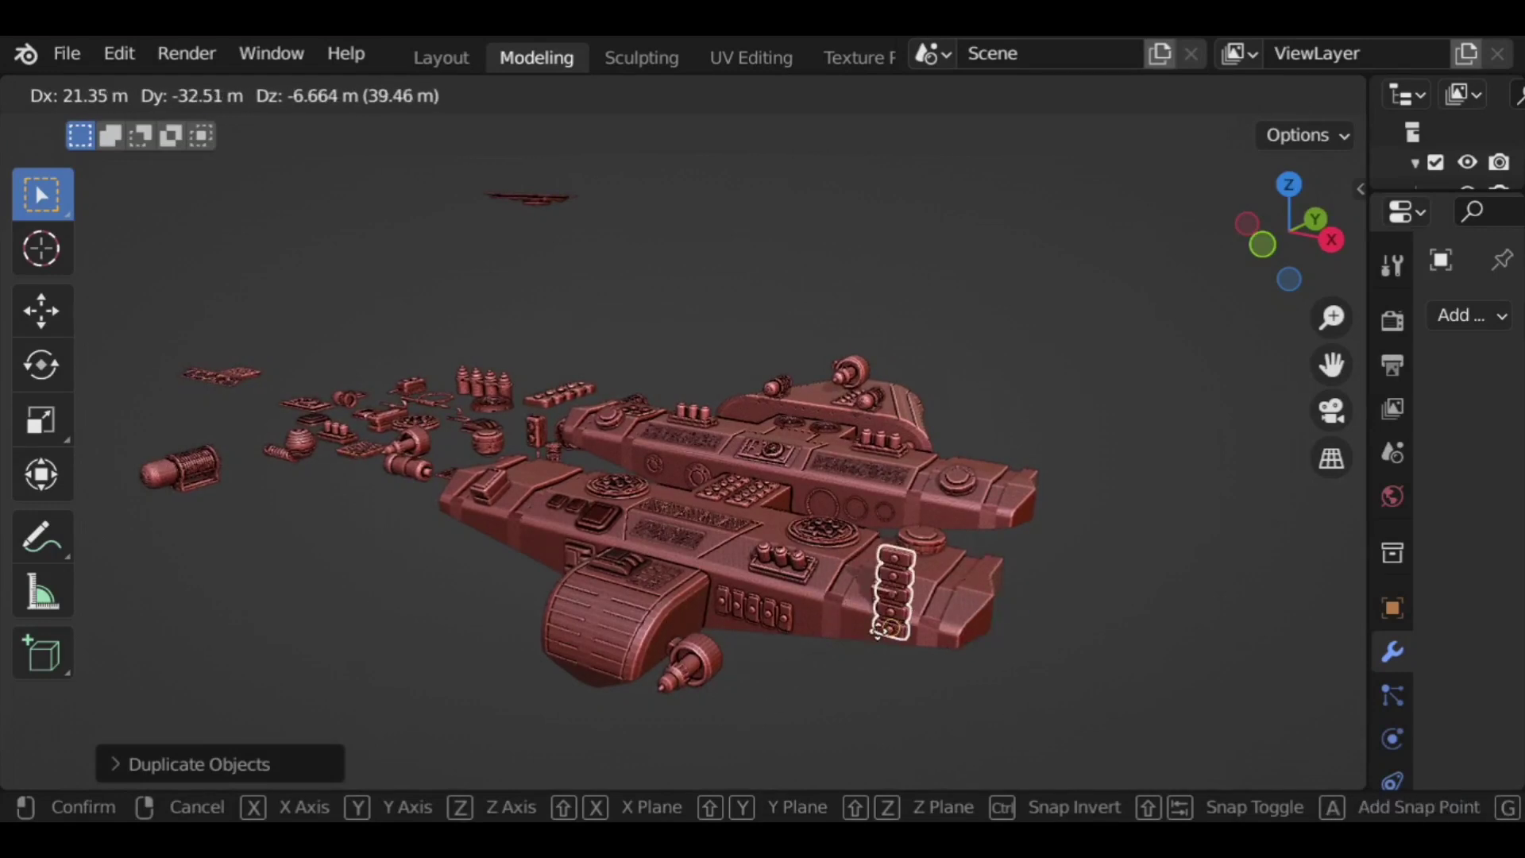
{"action": "left_click", "coordinate": [576, 259]}
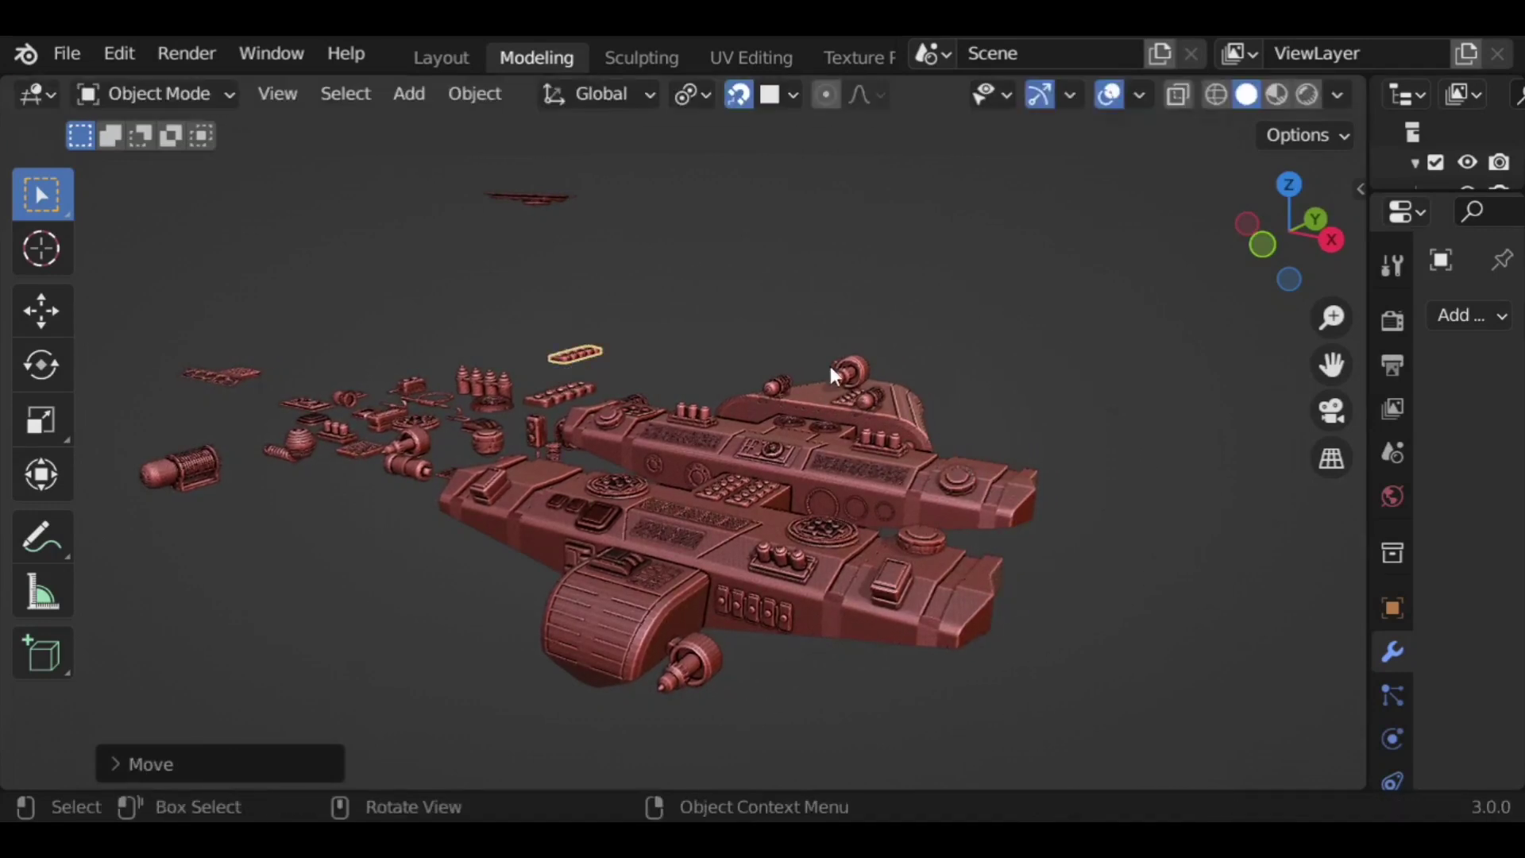
{"action": "scroll", "coordinate": [826, 365], "scroll_direction": "up", "scroll_amount": 5}
{"action": "key", "text": "Delete"}
{"action": "middle_click_drag", "start_coordinate": [1017, 408], "coordinate": [569, 395]}
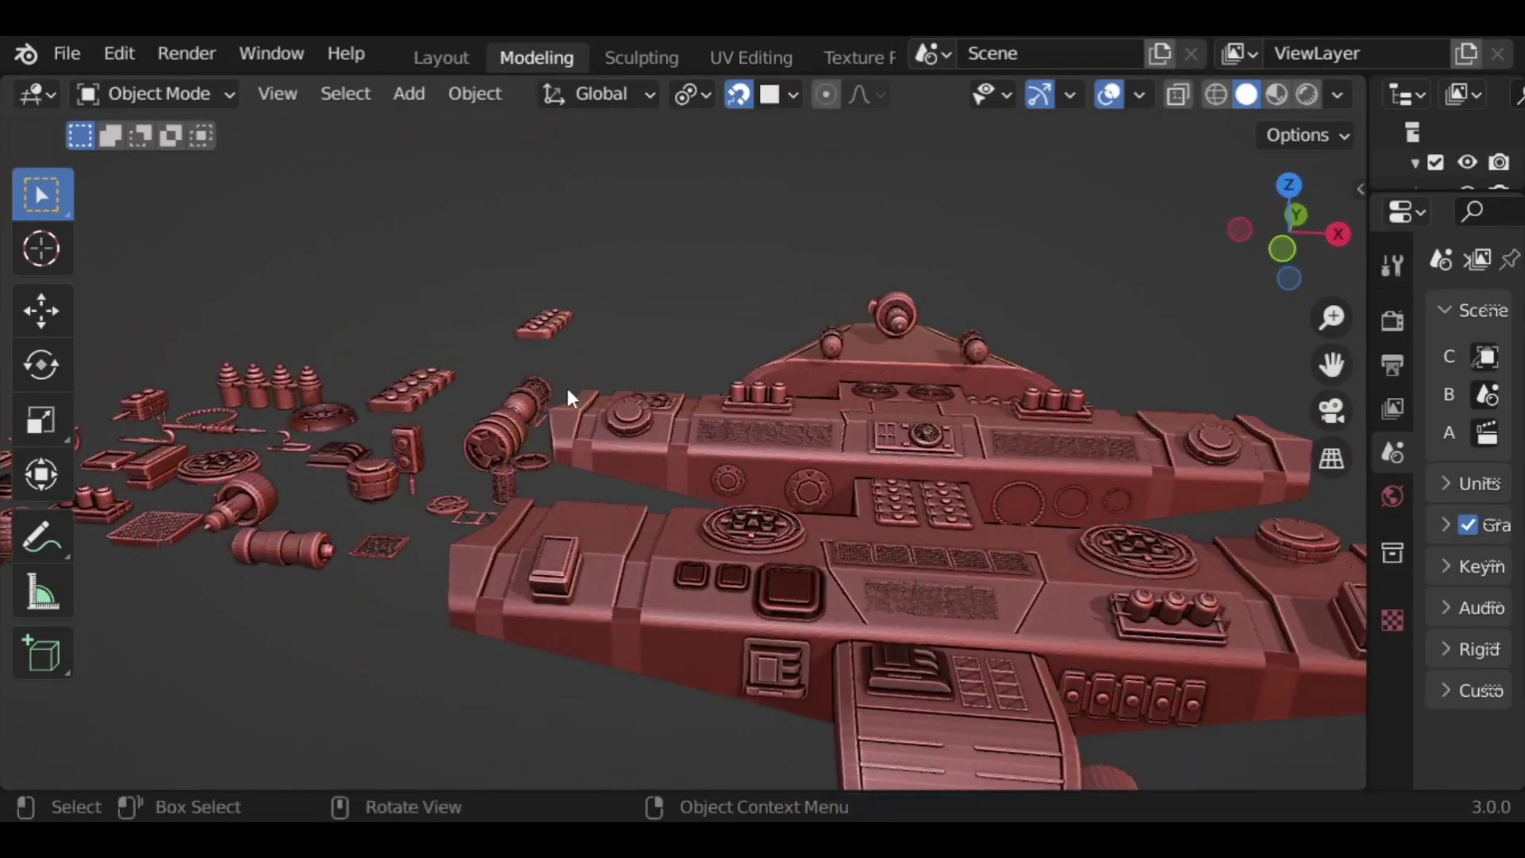
Step: Move the small round vent from the parts collection onto the tail's upper surface between the two side guns, and scale it up
{"action": "left_click", "coordinate": [523, 463]}
{"action": "middle_click_drag", "start_coordinate": [756, 432], "coordinate": [914, 389]}
{"action": "key", "text": "g"}
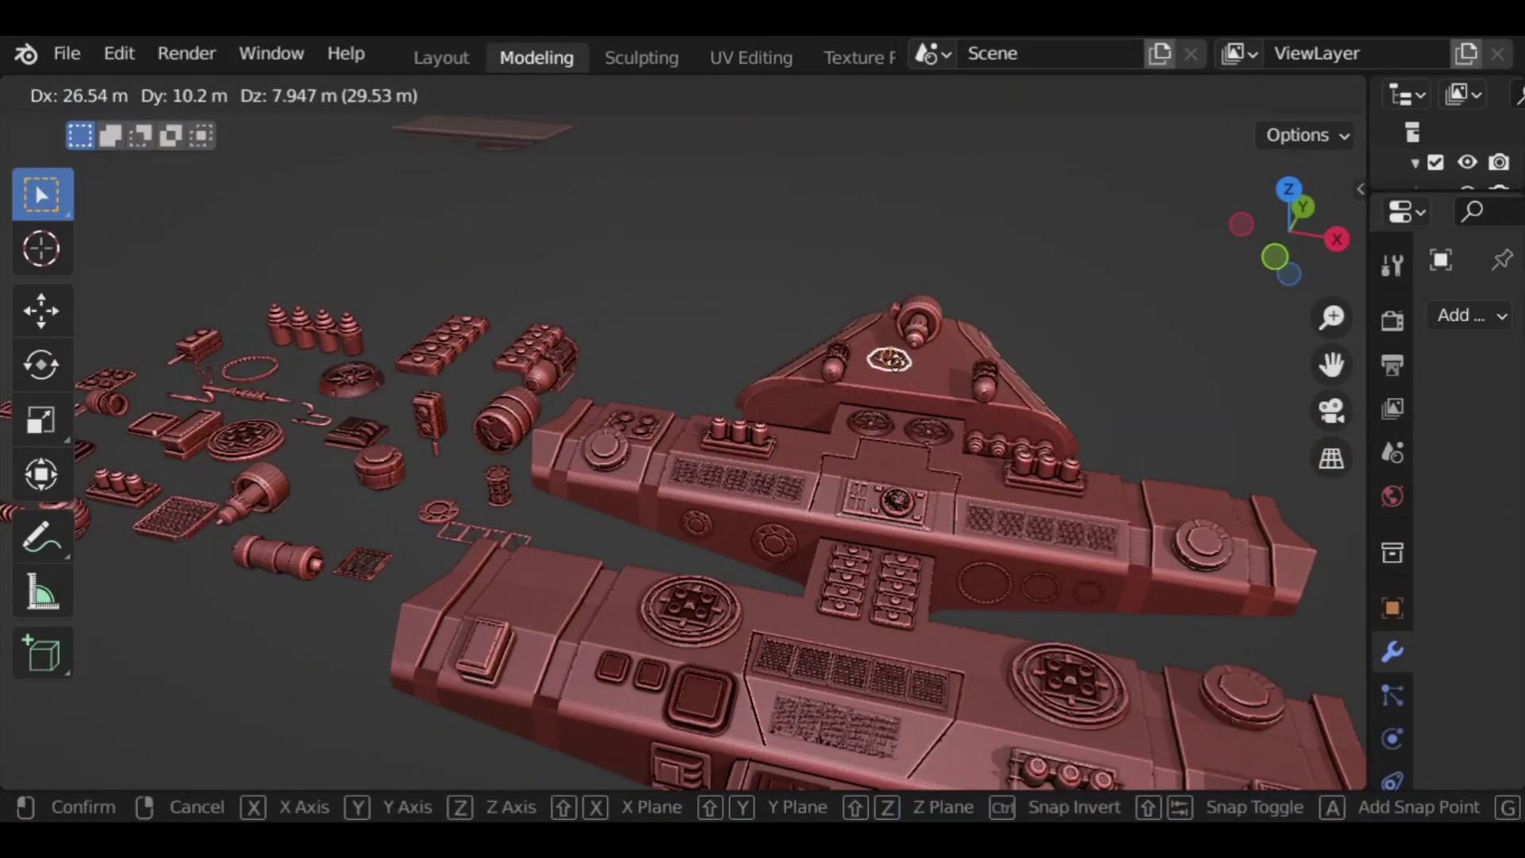
{"action": "left_click", "coordinate": [981, 373]}
{"action": "key", "text": "s"}
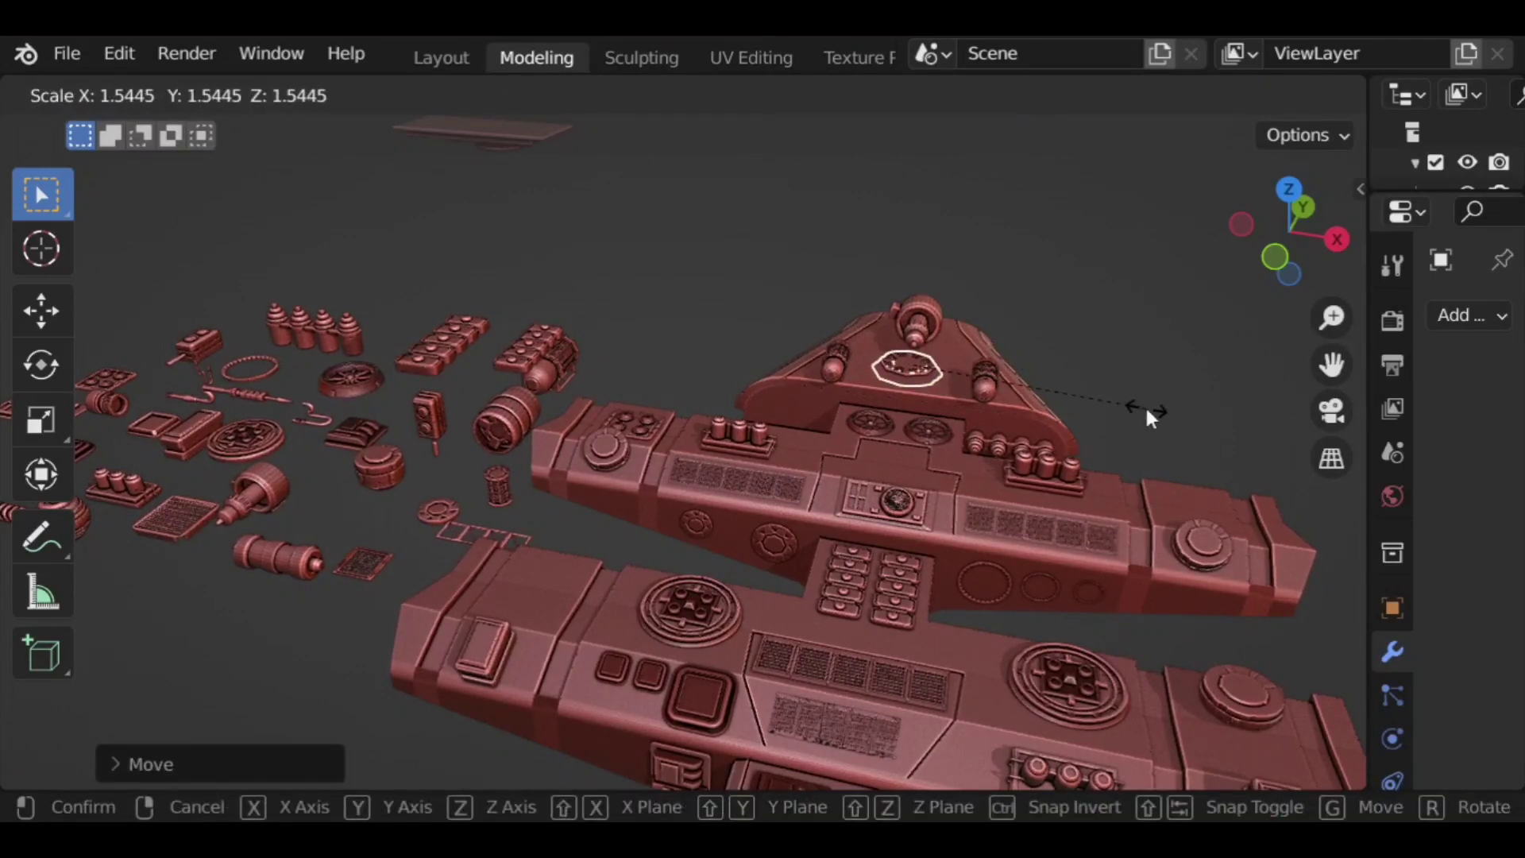
{"action": "left_click", "coordinate": [1137, 385]}
Step: Adjust the overall scale of the octagonal vent in front of the tail gun, and clear the selection
{"action": "key", "text": "KP_Decimal"}
{"action": "scroll", "coordinate": [977, 508], "scroll_direction": "down", "scroll_amount": 3}
{"action": "middle_click_drag", "start_coordinate": [960, 527], "coordinate": [1024, 445]}
{"action": "key", "text": "s"}
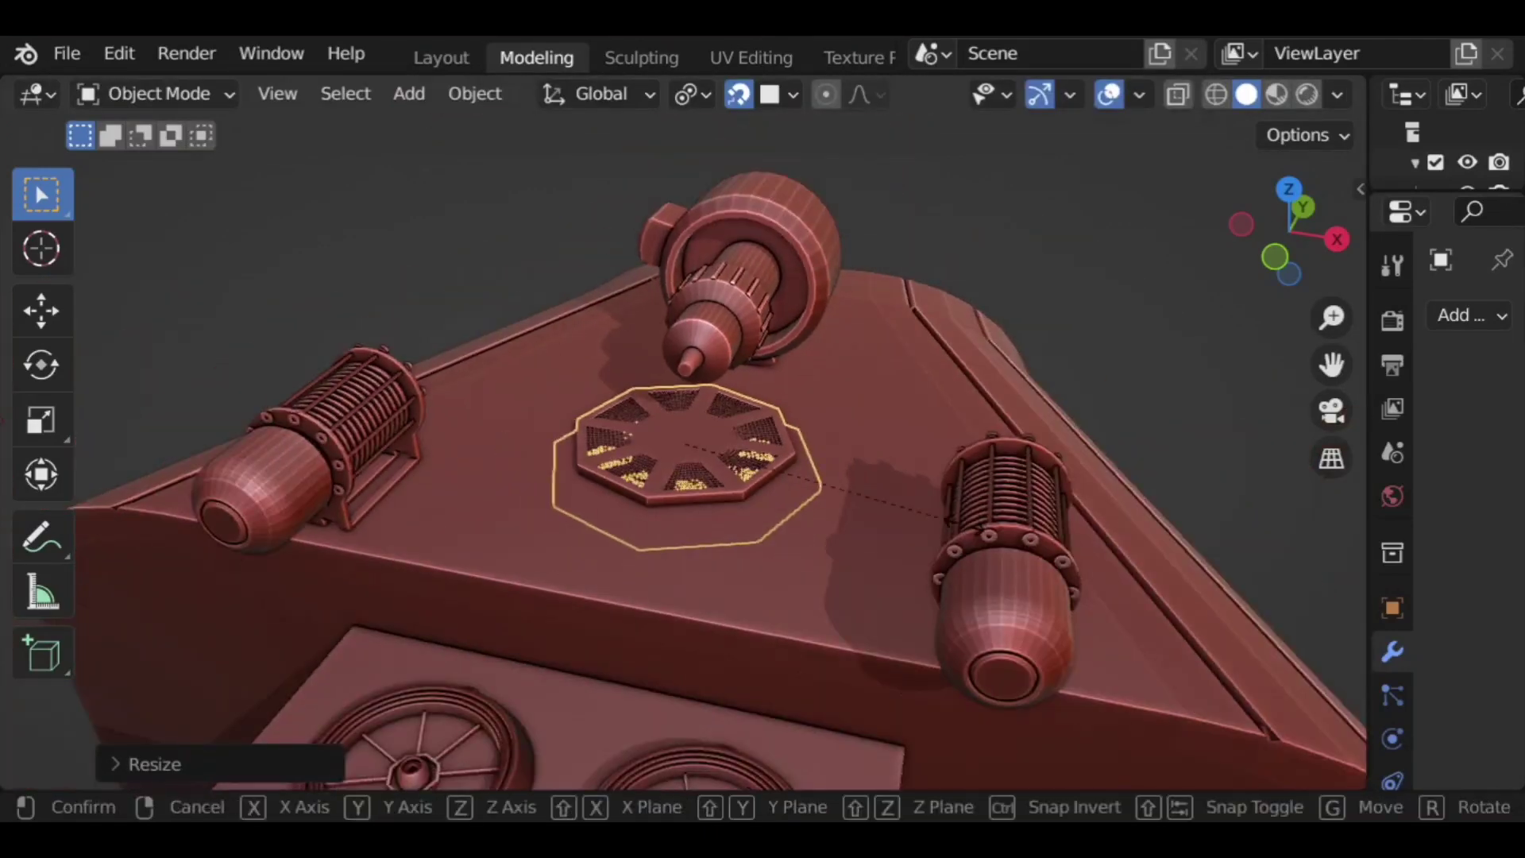
{"action": "left_click", "coordinate": [1171, 373]}
{"action": "left_click", "coordinate": [1167, 365]}
{"action": "scroll", "coordinate": [1143, 391], "scroll_direction": "down", "scroll_amount": 7}
{"action": "middle_click_drag", "start_coordinate": [1143, 494], "coordinate": [1189, 375]}
{"action": "scroll", "coordinate": [1191, 370], "scroll_direction": "down", "scroll_amount": 4}
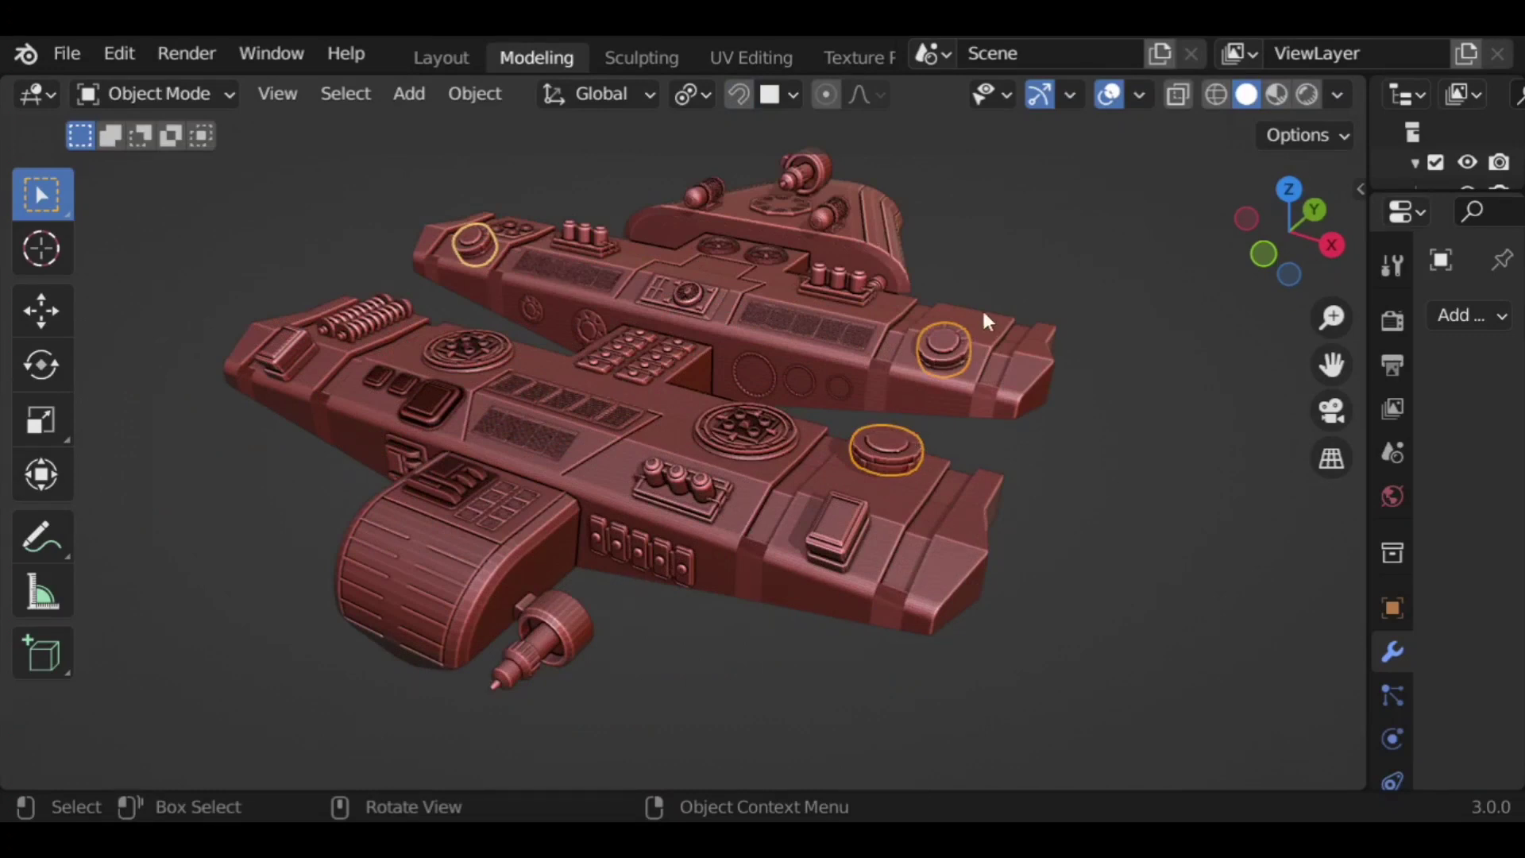
Step: Delete the three round caps from the ends of the front and rear wings
{"action": "key", "text": "Delete"}
{"action": "scroll", "coordinate": [1112, 500], "scroll_direction": "up", "scroll_amount": 1}
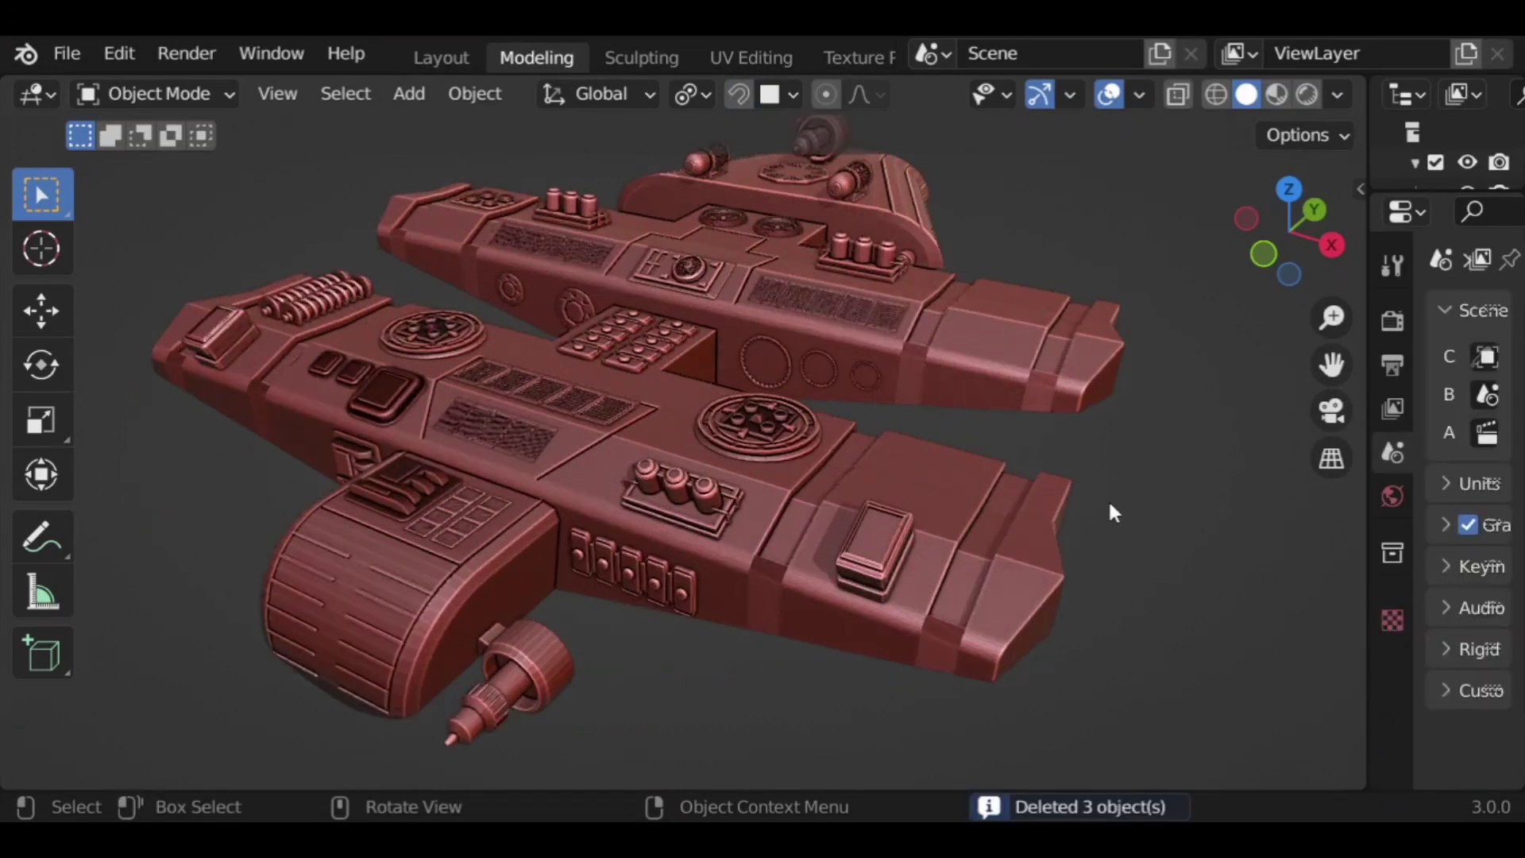
{"action": "scroll", "coordinate": [1162, 486], "scroll_direction": "down", "scroll_amount": 2}
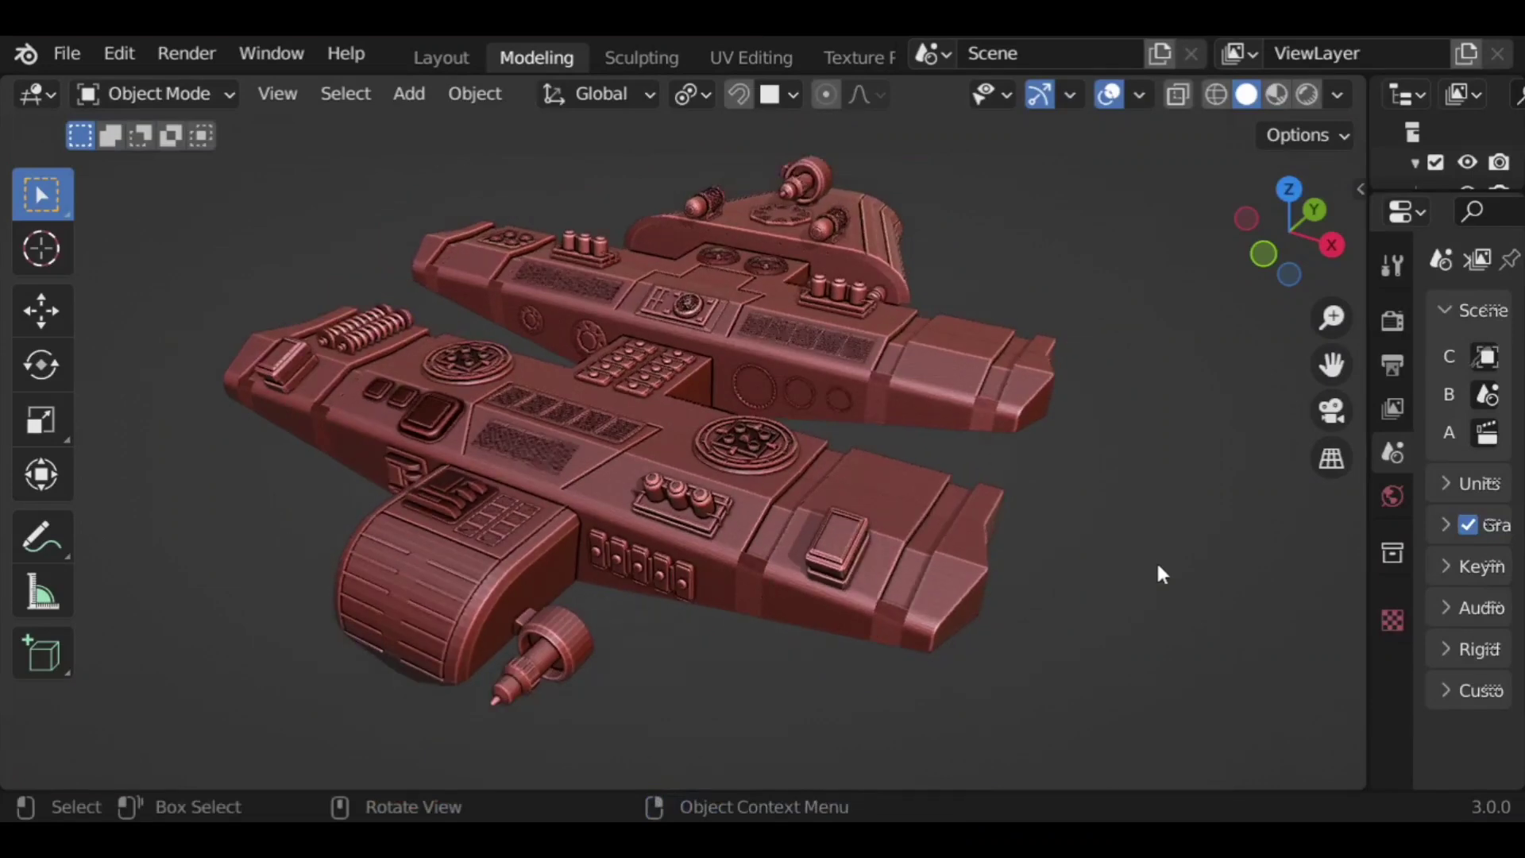
Step: Preview the ship with the rainbow-coloured normal MatCap and the two-tone white and grey MatCap
{"action": "left_click", "coordinate": [1338, 94]}
{"action": "left_click", "coordinate": [1271, 306]}
{"action": "left_click", "coordinate": [1297, 421]}
{"action": "mouse_move", "coordinate": [1104, 556]}
{"action": "middle_mouse_down"}
{"action": "mouse_move", "coordinate": [1038, 513]}
{"action": "mouse_move", "coordinate": [1108, 512]}
{"action": "mouse_move", "coordinate": [1138, 548]}
{"action": "mouse_move", "coordinate": [1012, 495]}
{"action": "mouse_move", "coordinate": [946, 542]}
{"action": "mouse_move", "coordinate": [1096, 569]}
{"action": "mouse_move", "coordinate": [1192, 565]}
{"action": "mouse_move", "coordinate": [879, 589]}
{"action": "middle_mouse_up"}
{"action": "left_click", "coordinate": [1338, 94]}
{"action": "left_click", "coordinate": [1290, 309]}
{"action": "left_click", "coordinate": [1299, 612]}
{"action": "mouse_move", "coordinate": [983, 543]}
{"action": "middle_mouse_down"}
{"action": "mouse_move", "coordinate": [970, 480]}
{"action": "mouse_move", "coordinate": [909, 465]}
{"action": "mouse_move", "coordinate": [1018, 465]}
{"action": "mouse_move", "coordinate": [932, 475]}
{"action": "mouse_move", "coordinate": [1031, 511]}
{"action": "mouse_move", "coordinate": [1008, 477]}
{"action": "mouse_move", "coordinate": [955, 460]}
{"action": "mouse_move", "coordinate": [970, 497]}
{"action": "mouse_move", "coordinate": [1003, 496]}
{"action": "middle_mouse_up"}
Step: Preview the ship with the black MatCap with a bright rim and the glossy dark red MatCap
{"action": "left_click", "coordinate": [1337, 96]}
{"action": "left_click", "coordinate": [1264, 334]}
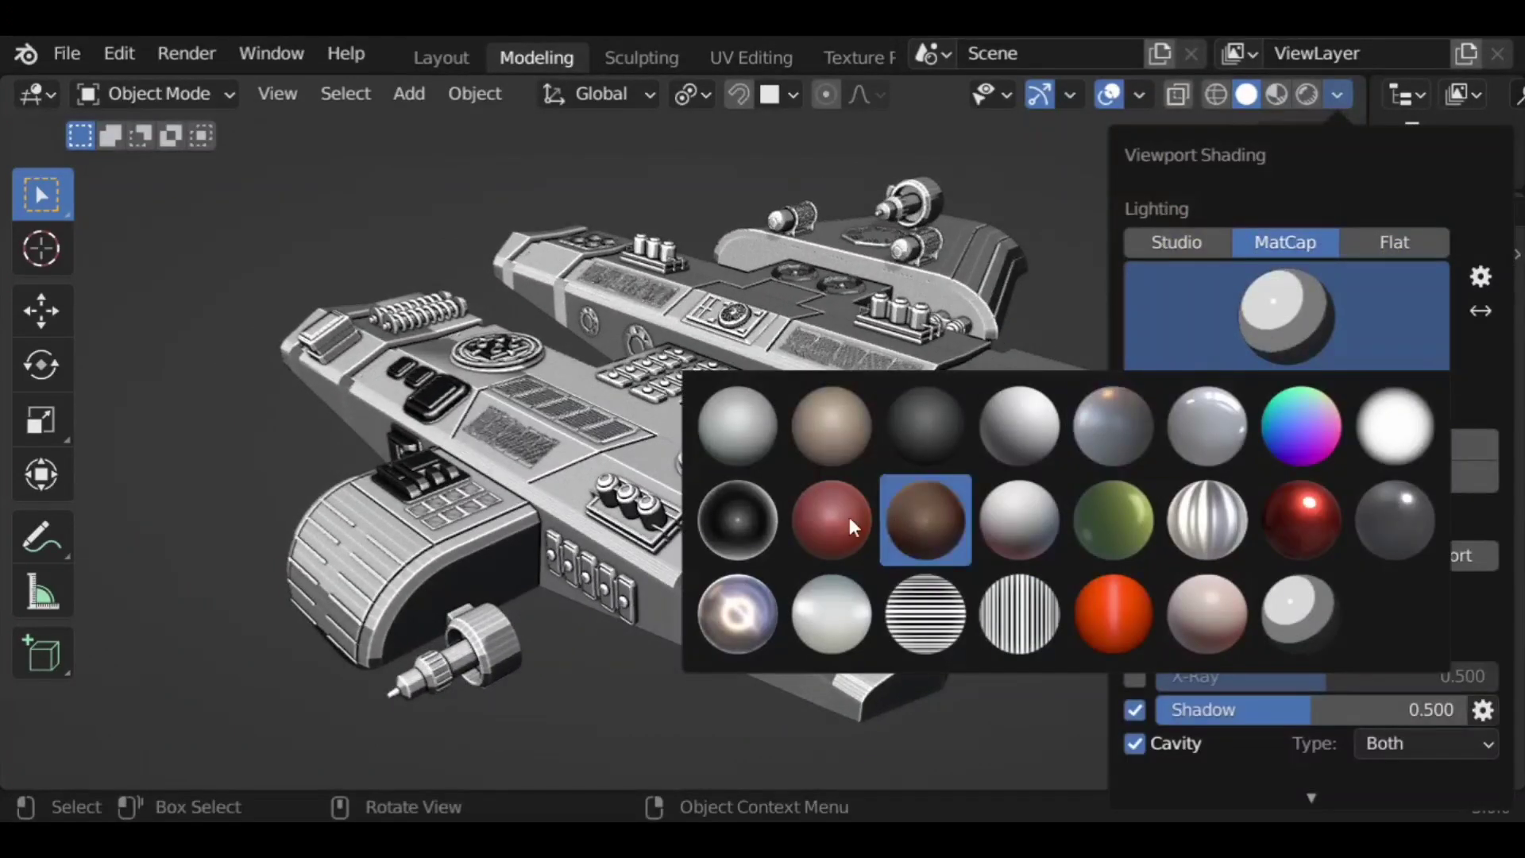
{"action": "left_click", "coordinate": [727, 529]}
{"action": "mouse_move", "coordinate": [718, 568]}
{"action": "middle_mouse_down"}
{"action": "mouse_move", "coordinate": [736, 587]}
{"action": "mouse_move", "coordinate": [844, 585]}
{"action": "mouse_move", "coordinate": [800, 575]}
{"action": "mouse_move", "coordinate": [767, 601]}
{"action": "mouse_move", "coordinate": [703, 605]}
{"action": "mouse_move", "coordinate": [1012, 545]}
{"action": "mouse_move", "coordinate": [851, 521]}
{"action": "mouse_move", "coordinate": [646, 454]}
{"action": "mouse_move", "coordinate": [492, 484]}
{"action": "mouse_move", "coordinate": [499, 510]}
{"action": "mouse_move", "coordinate": [578, 565]}
{"action": "mouse_move", "coordinate": [1014, 507]}
{"action": "middle_mouse_up"}
{"action": "left_click", "coordinate": [1338, 95]}
{"action": "left_click", "coordinate": [1325, 295]}
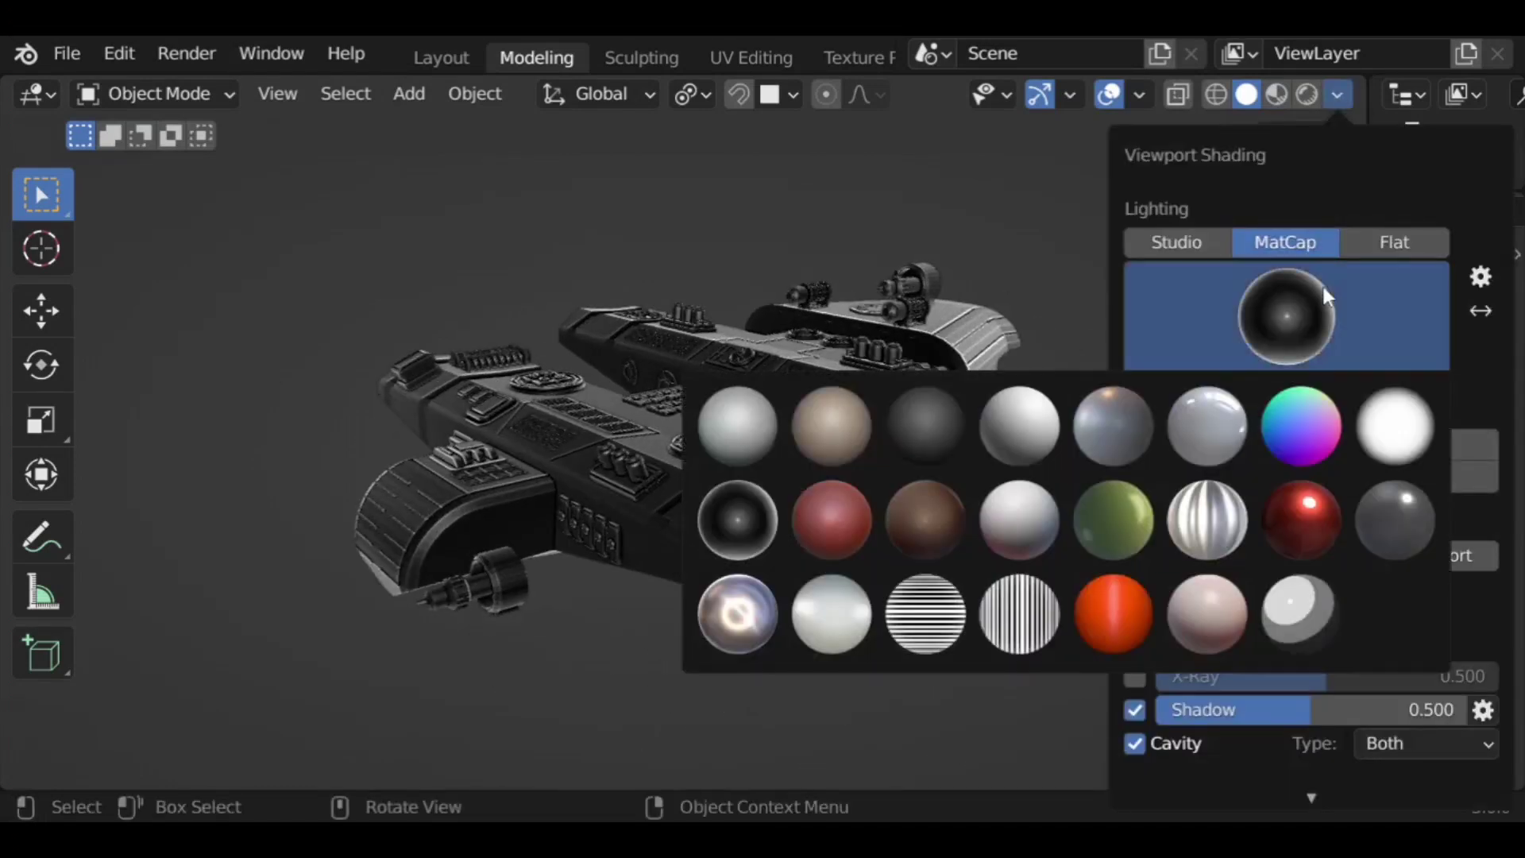
{"action": "left_click", "coordinate": [1301, 521]}
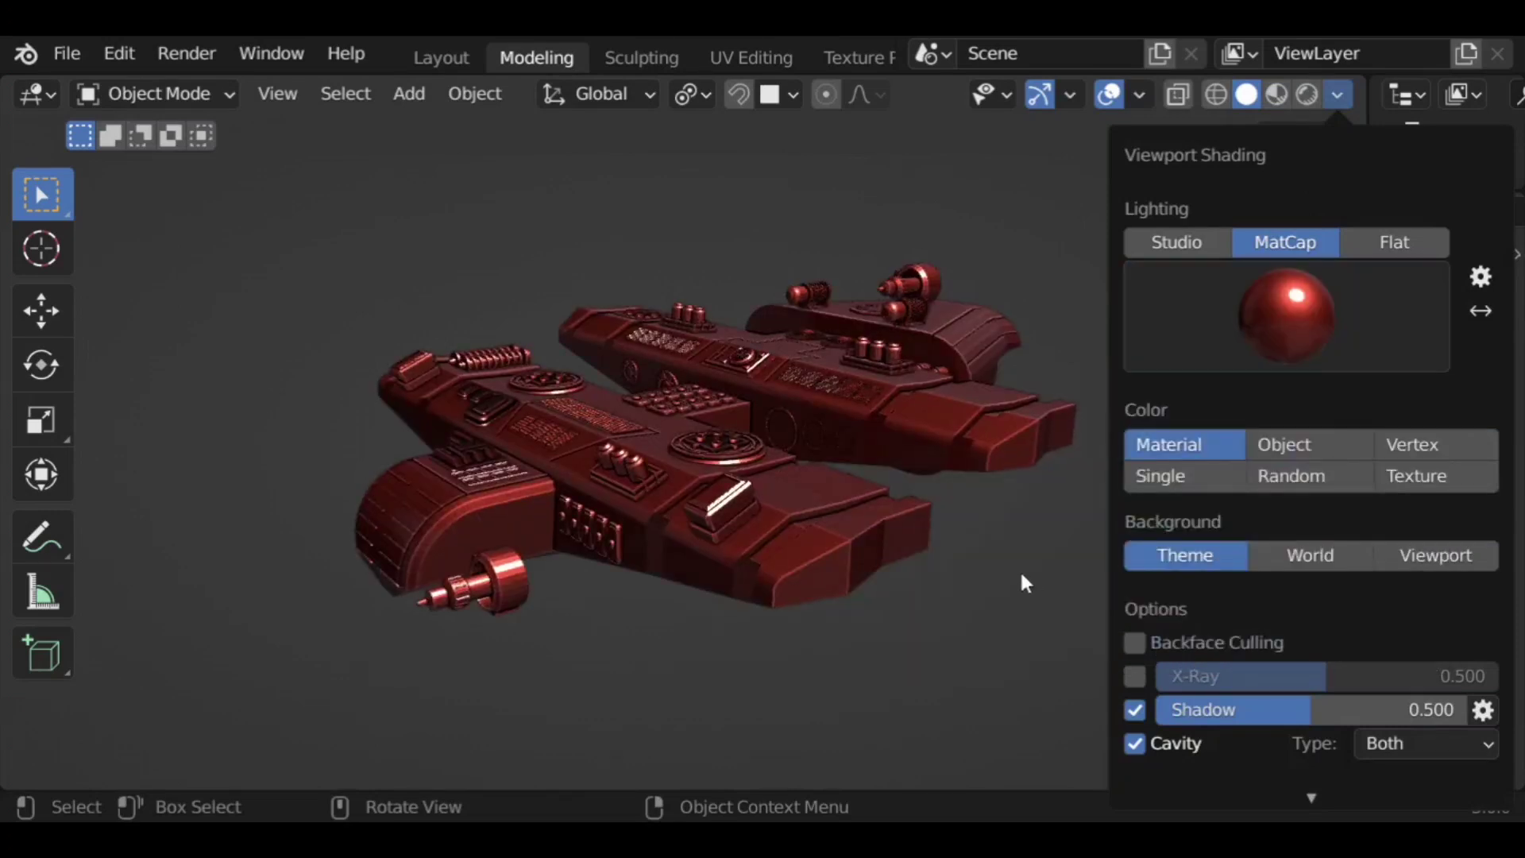
Step: Preview the ship with the dark grey, light grey and green MatCaps in turn
{"action": "left_click", "coordinate": [1336, 95]}
{"action": "left_click", "coordinate": [1328, 324]}
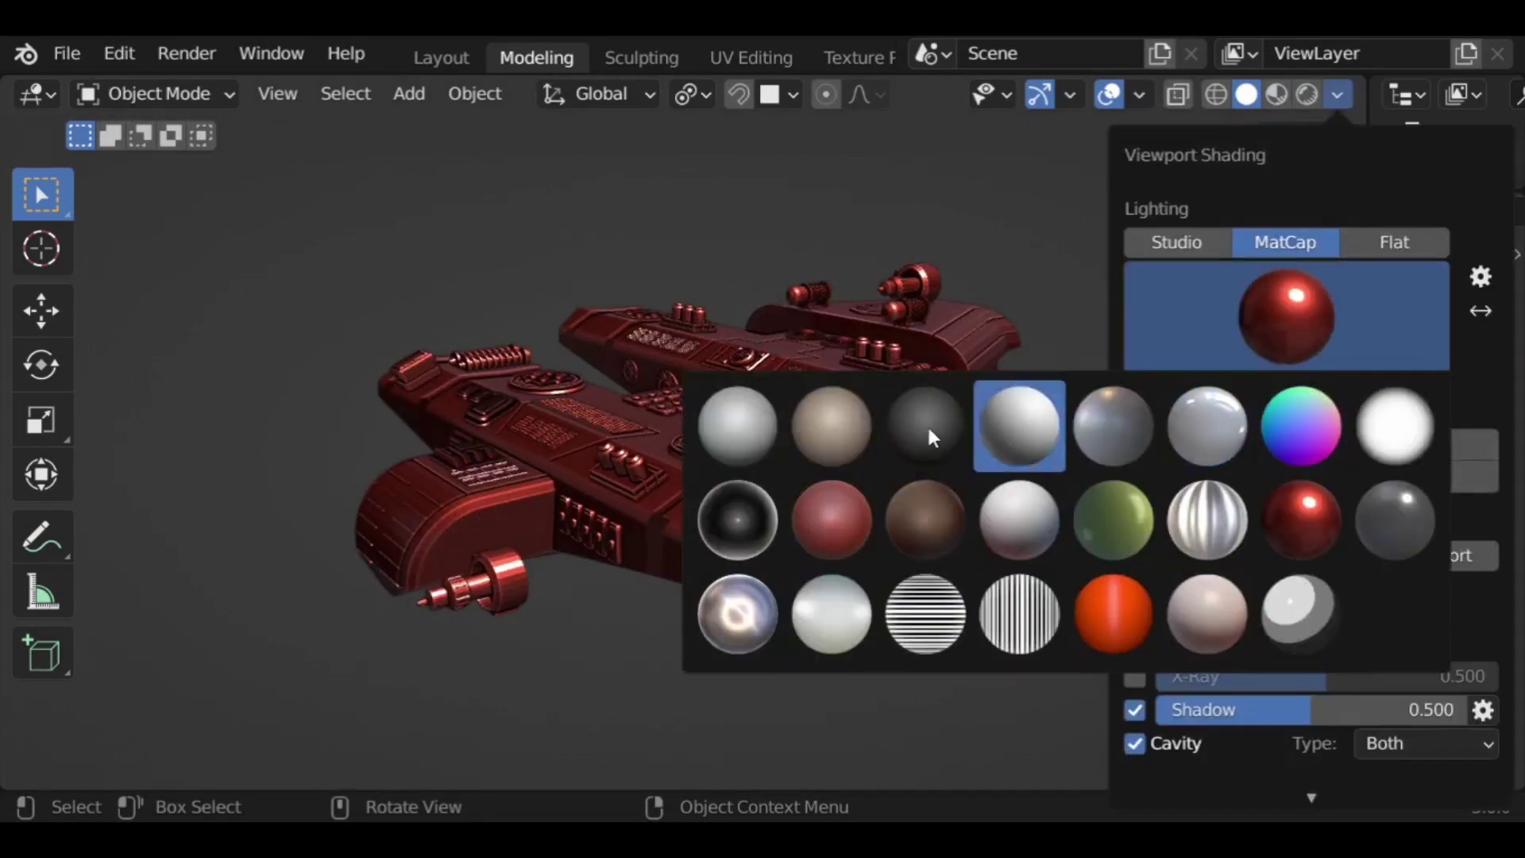
{"action": "left_click", "coordinate": [941, 422]}
{"action": "left_click", "coordinate": [1287, 318]}
{"action": "left_click", "coordinate": [764, 422]}
{"action": "left_click", "coordinate": [1298, 316]}
{"action": "left_click", "coordinate": [1116, 516]}
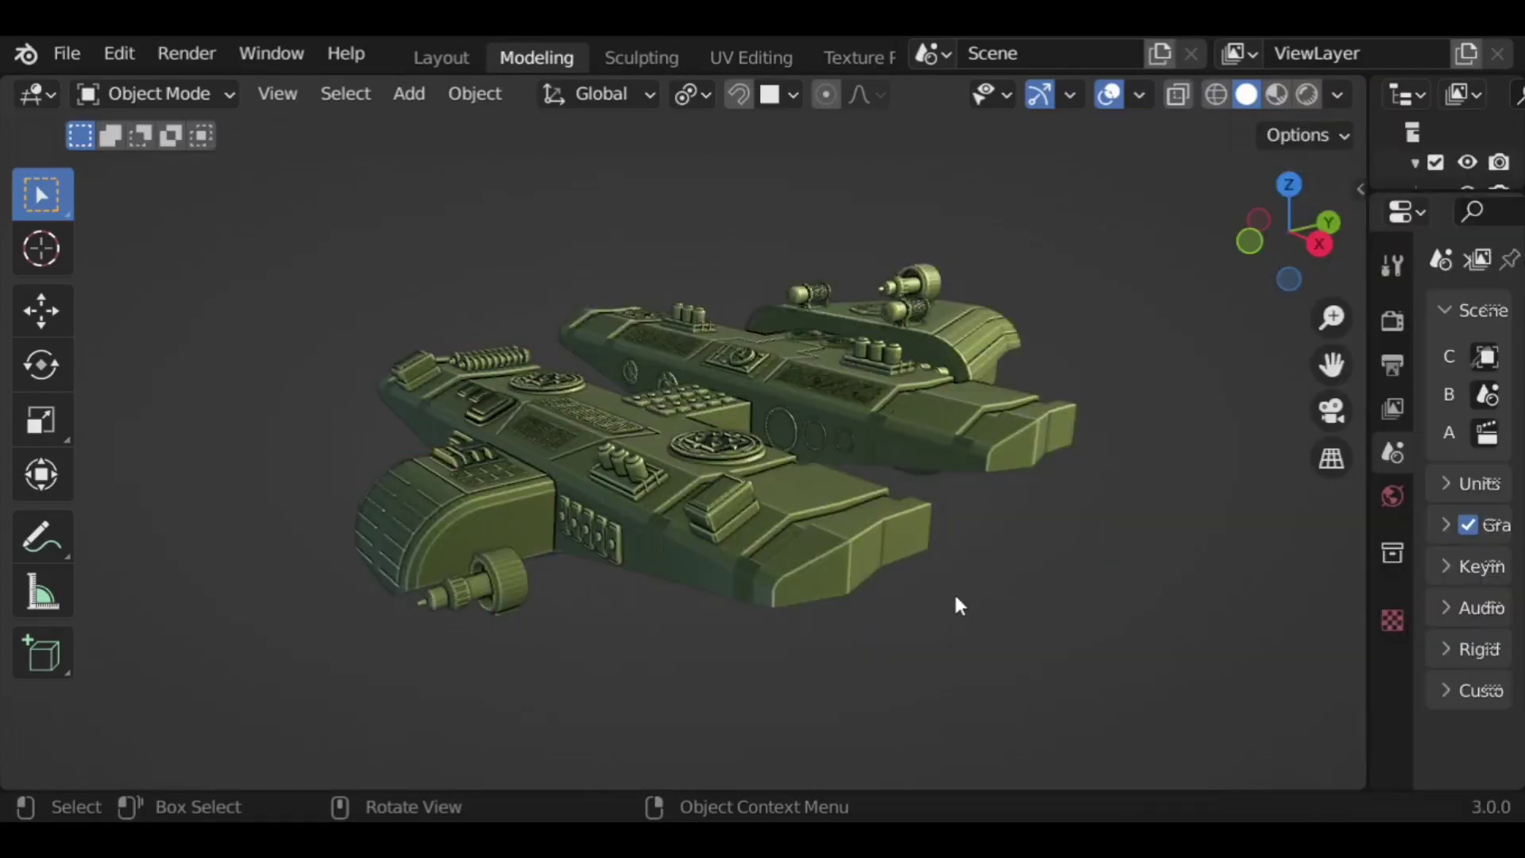
Step: Set the viewport MatCap to the shiny metallic one with a bright ring-shaped highlight
{"action": "left_click", "coordinate": [1339, 95]}
{"action": "left_click", "coordinate": [1286, 361]}
{"action": "left_click", "coordinate": [743, 631]}
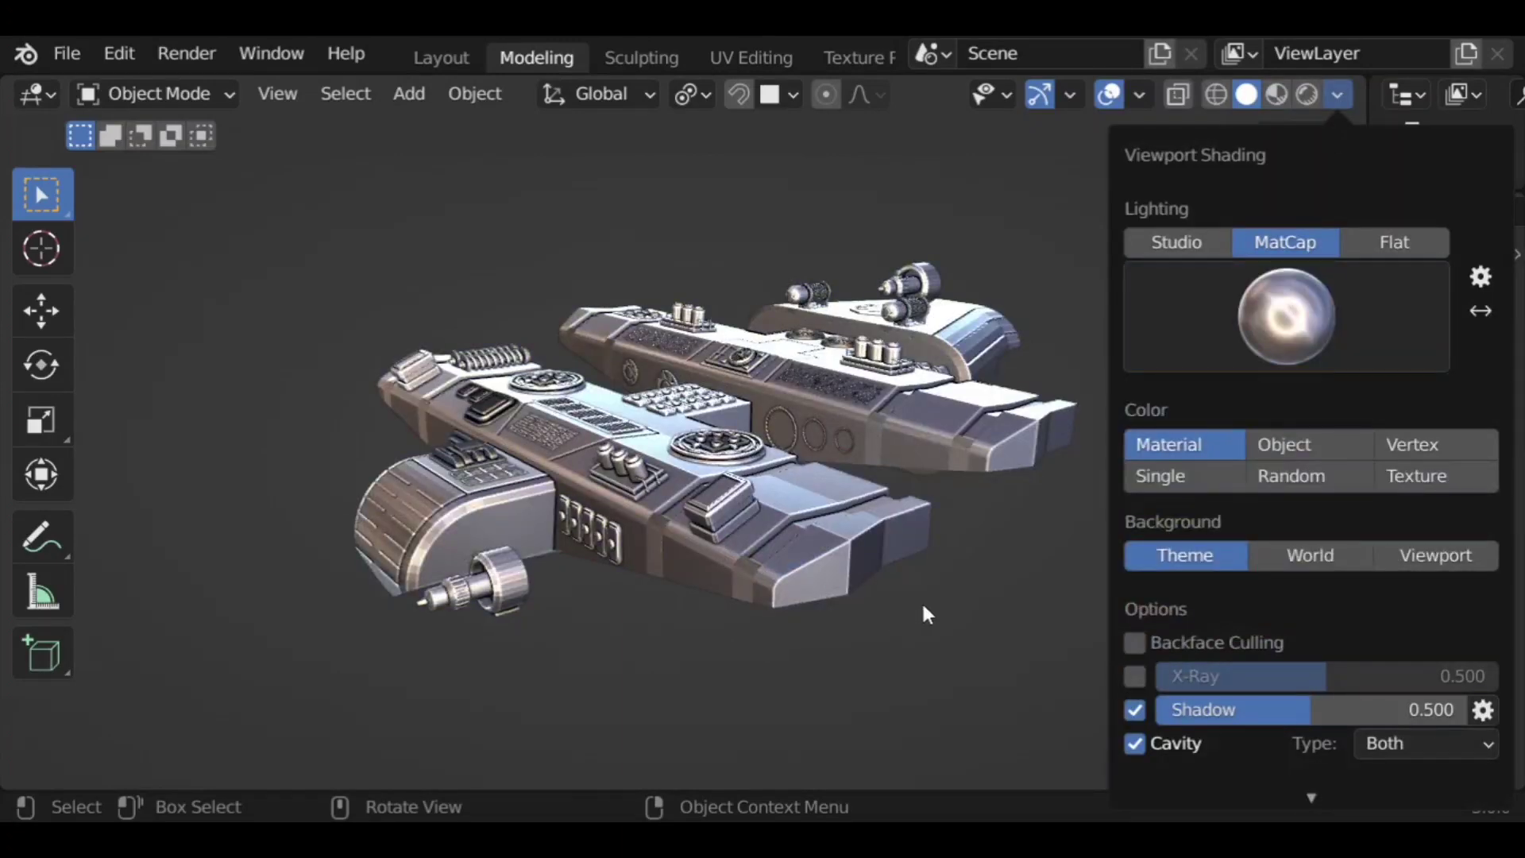
{"action": "mouse_move", "coordinate": [1082, 510]}
{"action": "middle_mouse_down"}
{"action": "mouse_move", "coordinate": [1011, 579]}
{"action": "mouse_move", "coordinate": [1084, 576]}
{"action": "mouse_move", "coordinate": [1100, 612]}
{"action": "middle_mouse_up"}
{"action": "scroll", "coordinate": [1054, 578], "scroll_direction": "up", "scroll_amount": 1}
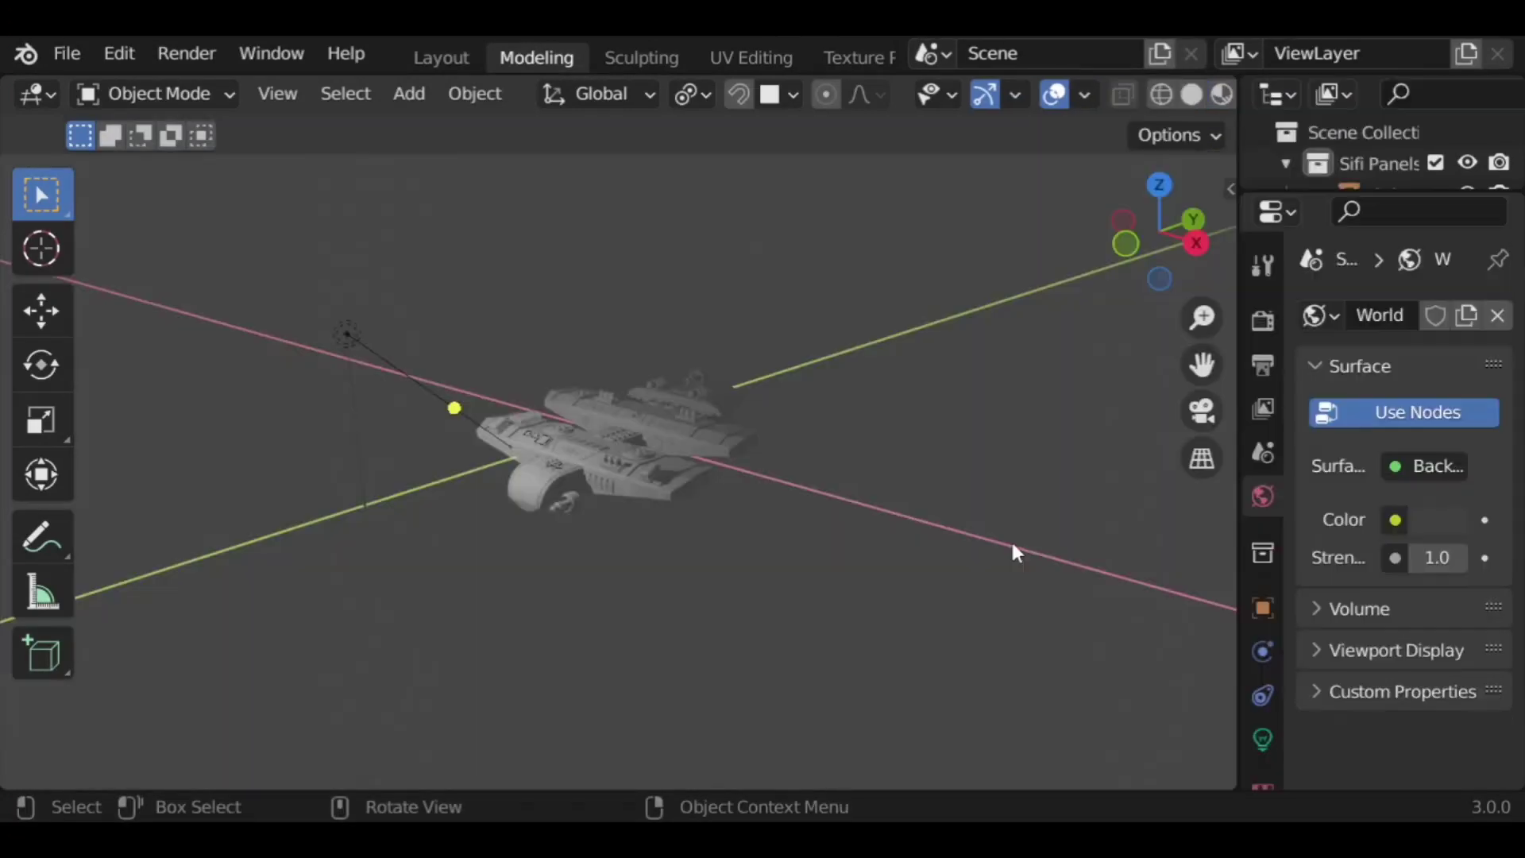
Step: Darken the world background colour to pure black
{"action": "scroll", "coordinate": [1214, 107], "scroll_direction": "down", "scroll_amount": 2}
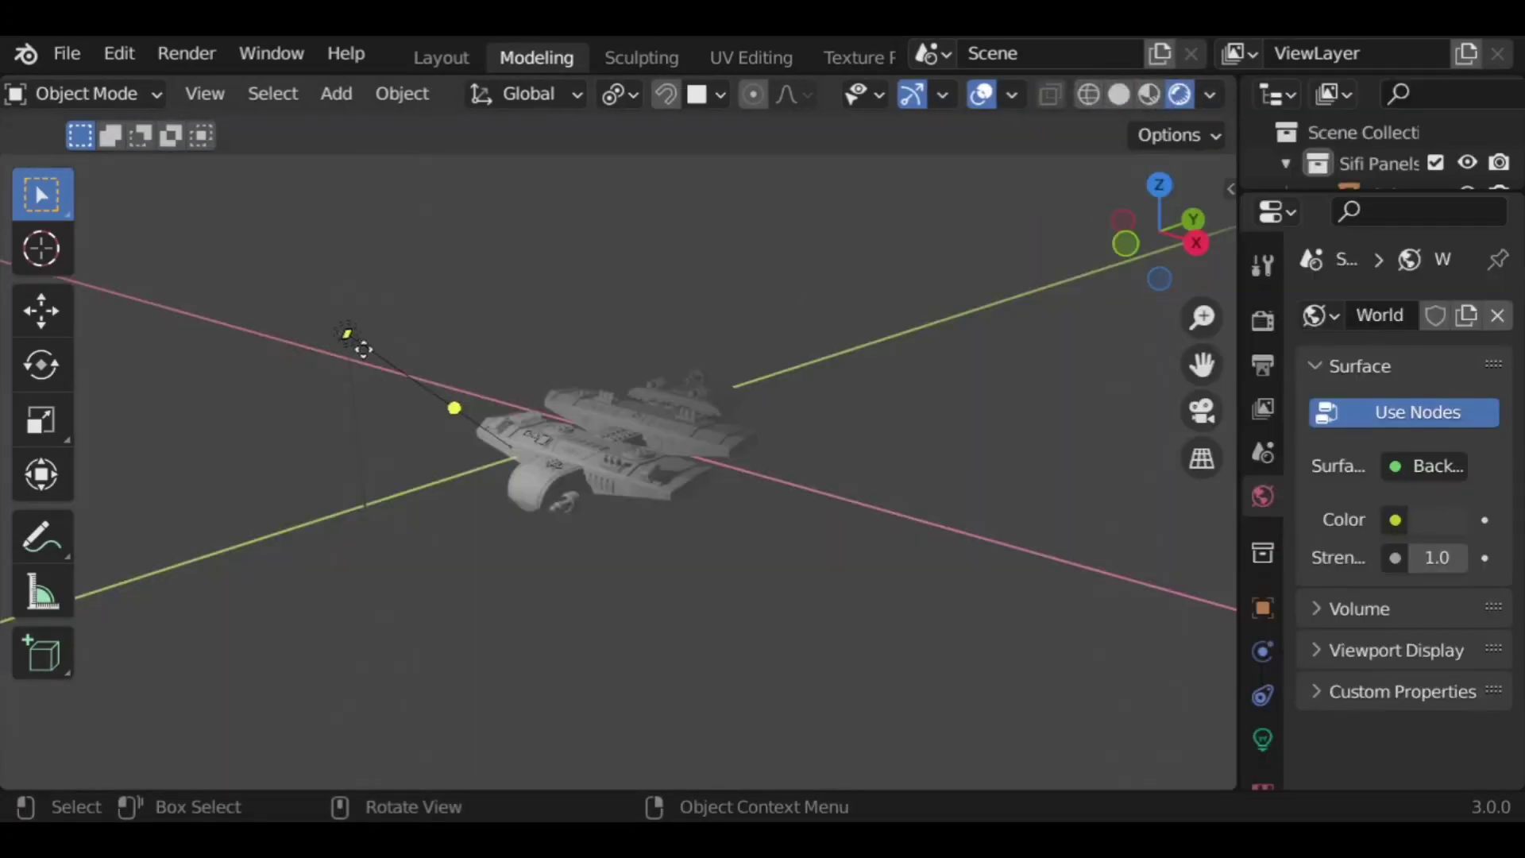
{"action": "left_click", "coordinate": [1263, 739]}
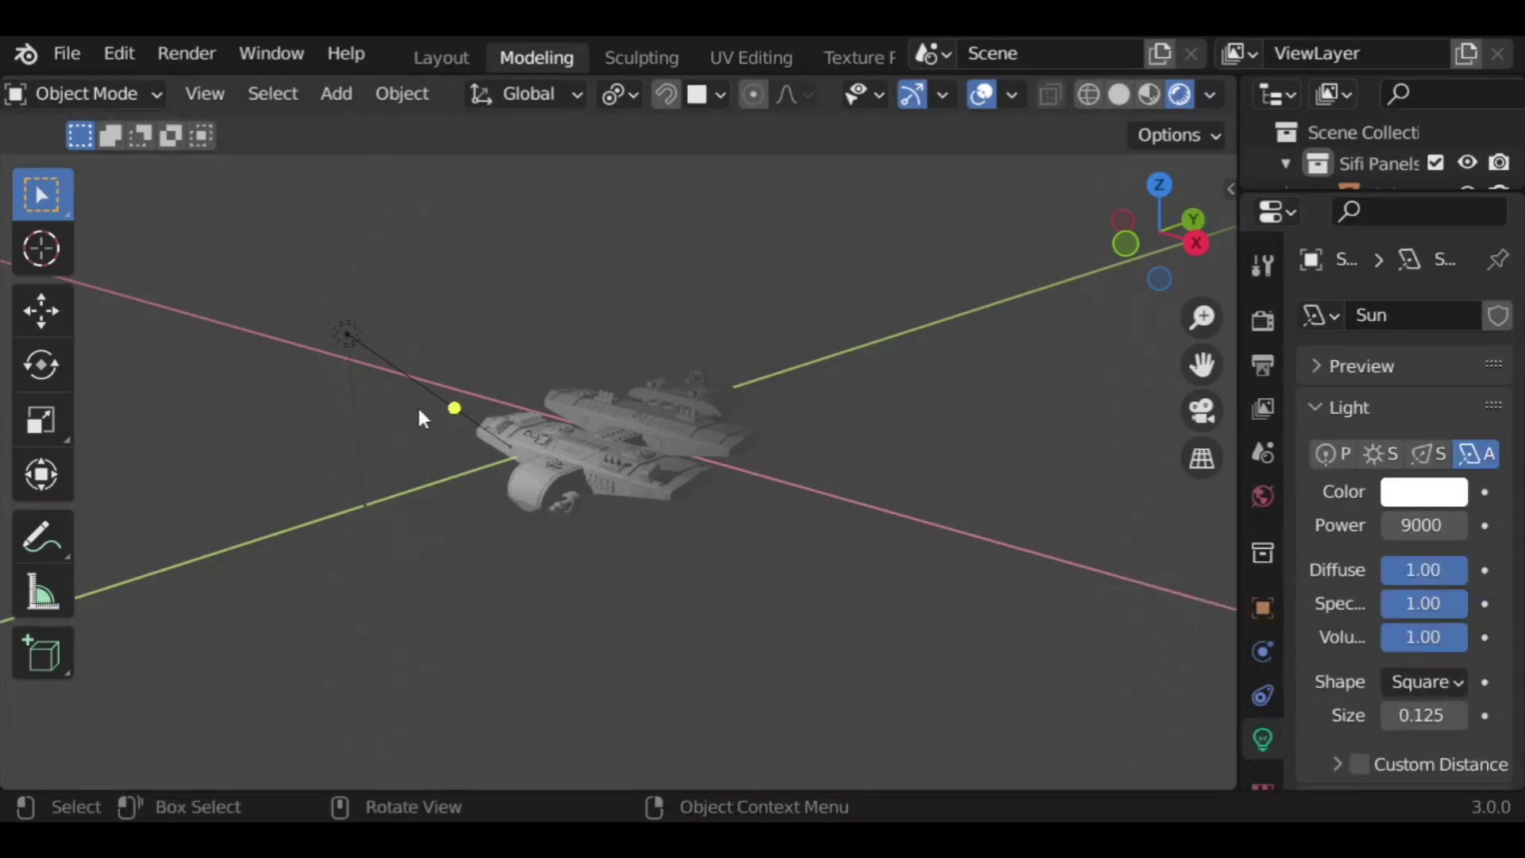
{"action": "left_click", "coordinate": [1264, 496]}
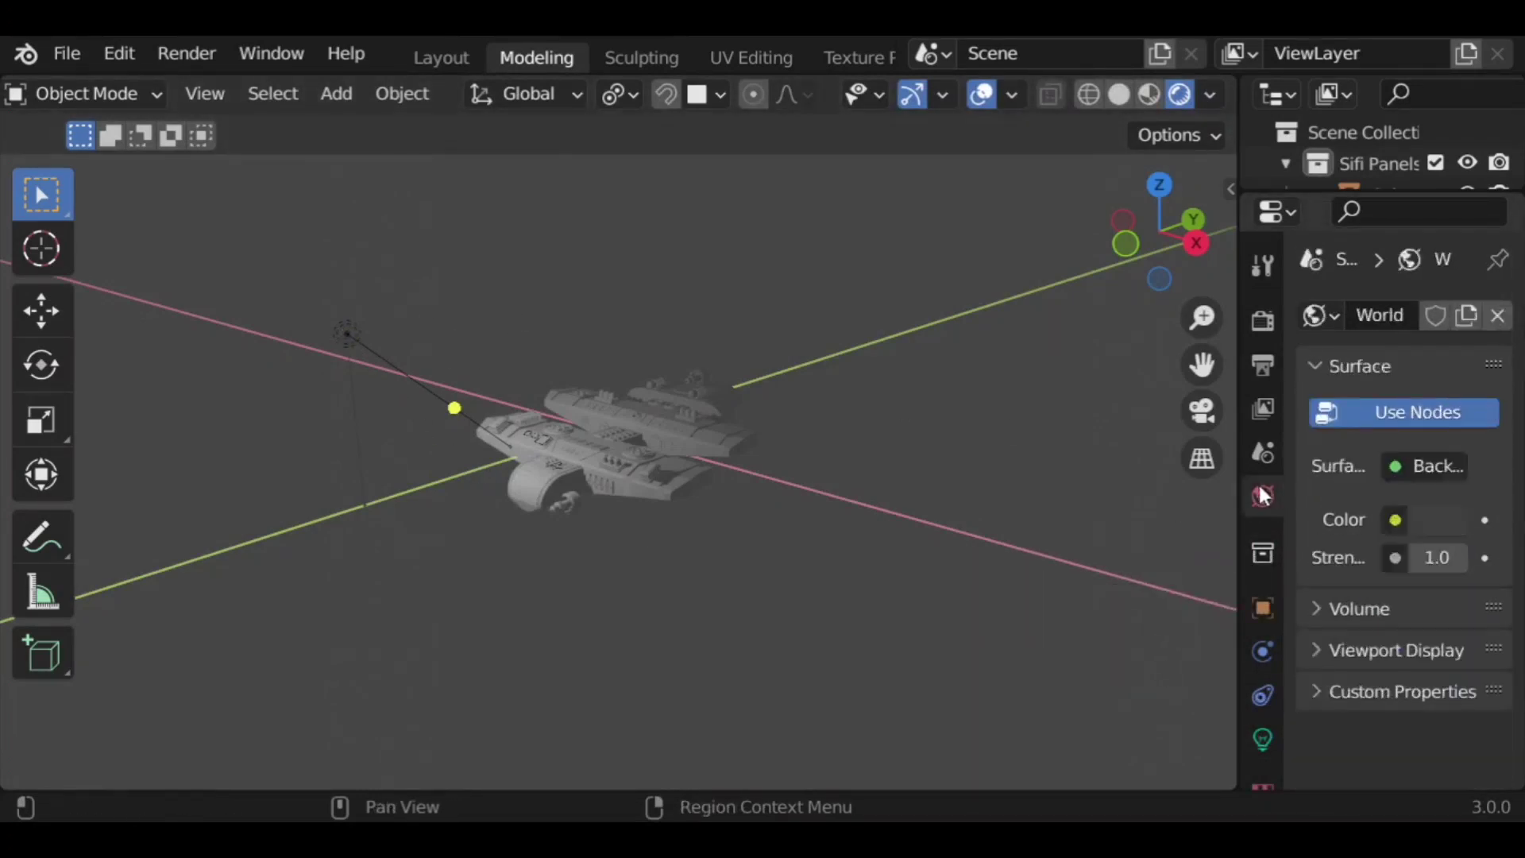
{"action": "left_click", "coordinate": [1440, 522]}
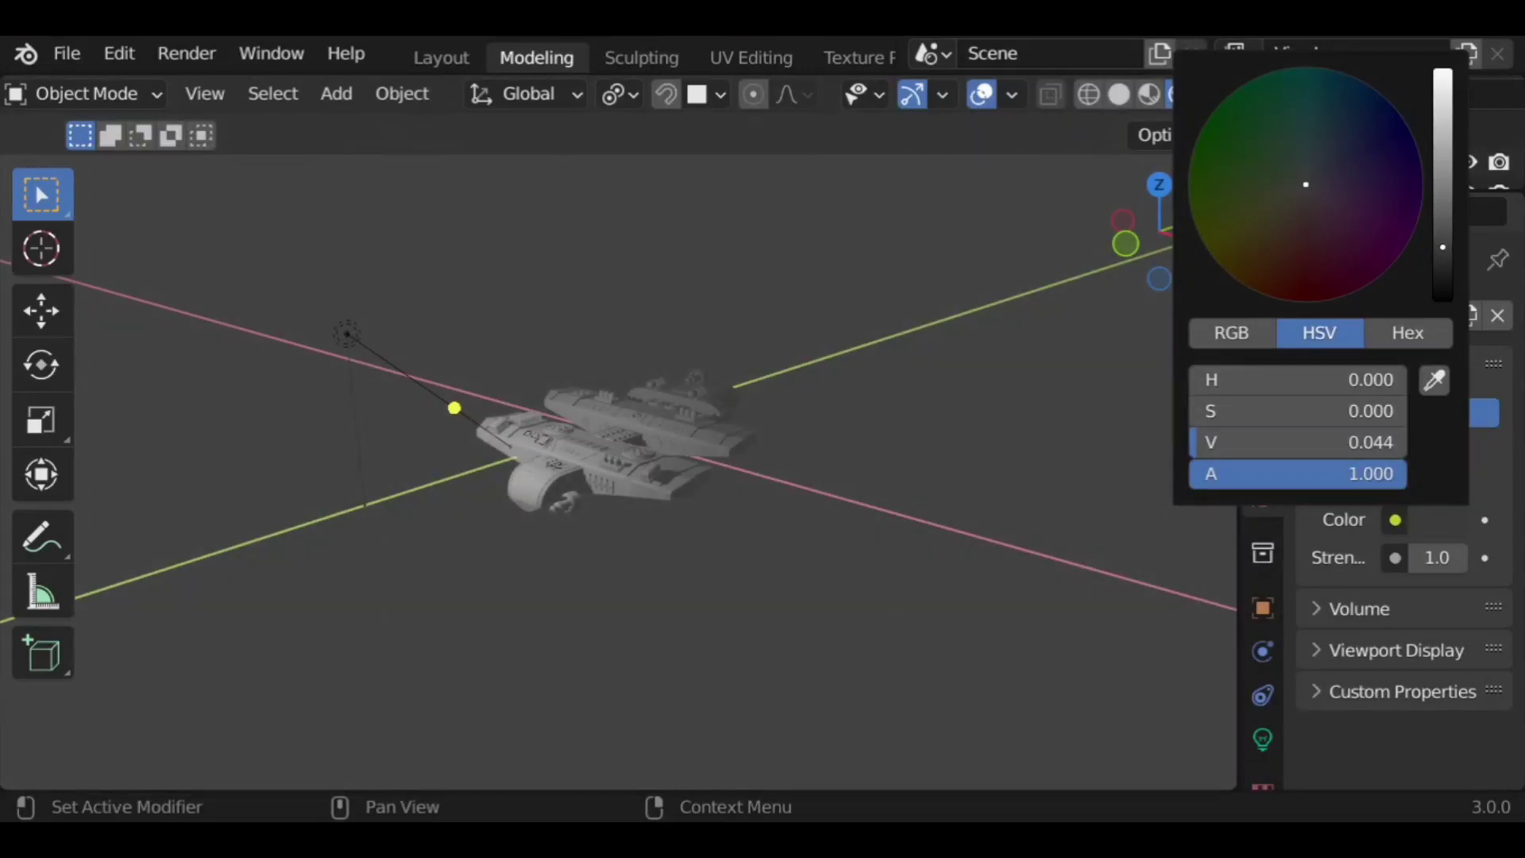
{"action": "left_click_drag", "start_coordinate": [1303, 442], "coordinate": [1207, 442]}
Step: Hide the X and Y axis lines in the viewport, and clear the selection
{"action": "left_click", "coordinate": [1011, 95]}
{"action": "left_click", "coordinate": [1110, 241]}
{"action": "left_click", "coordinate": [1151, 241]}
{"action": "scroll", "coordinate": [794, 350], "scroll_direction": "up", "scroll_amount": 2}
{"action": "left_click", "coordinate": [1010, 97]}
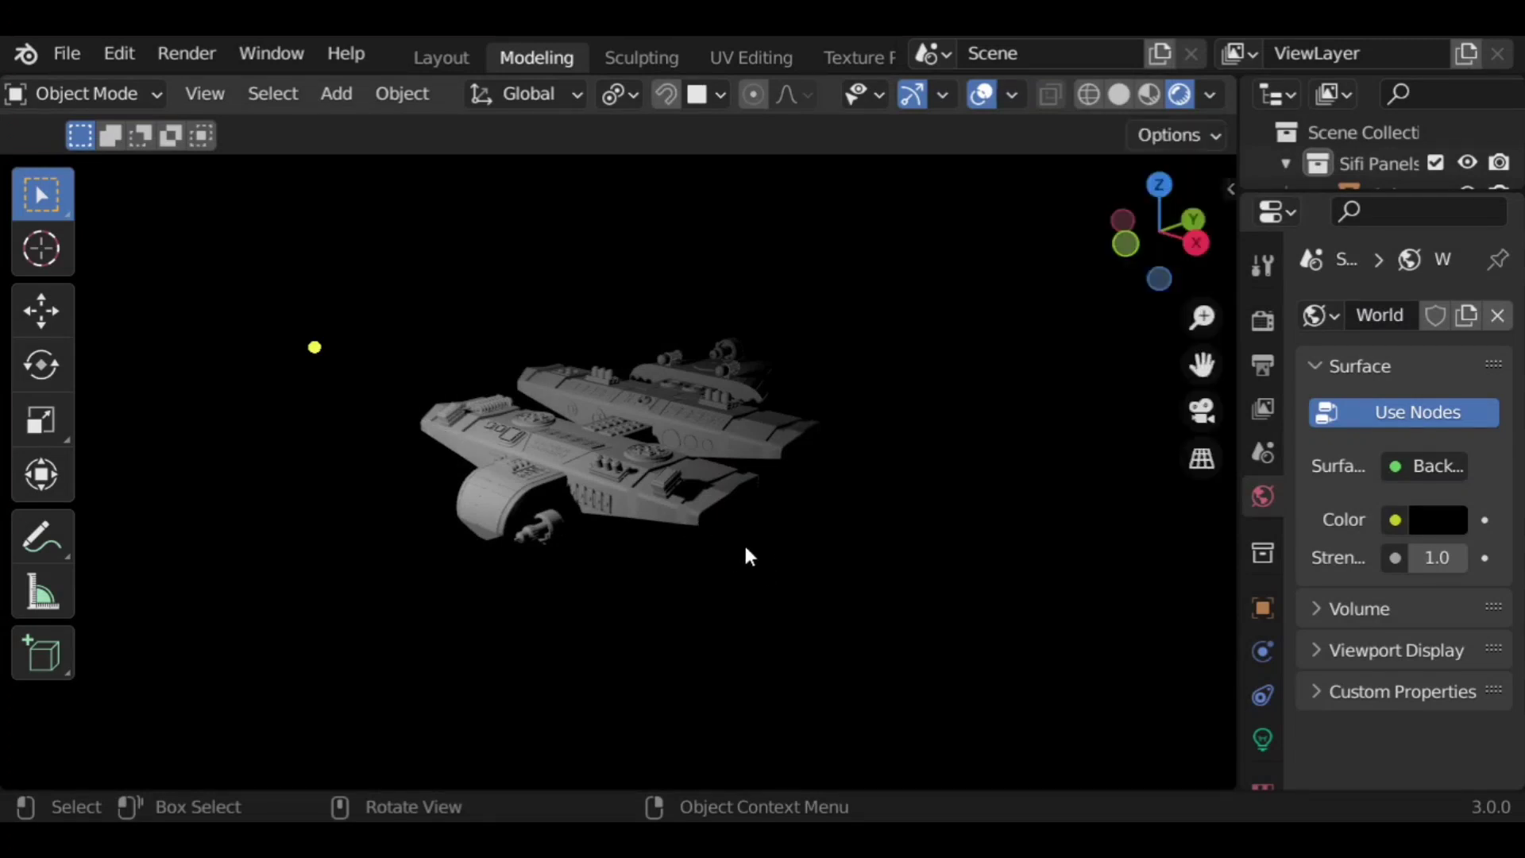
{"action": "left_click", "coordinate": [698, 521]}
{"action": "left_click", "coordinate": [869, 568]}
{"action": "scroll", "coordinate": [869, 568], "scroll_direction": "up", "scroll_amount": 1}
{"action": "scroll", "coordinate": [869, 569], "scroll_direction": "up", "scroll_amount": 2}
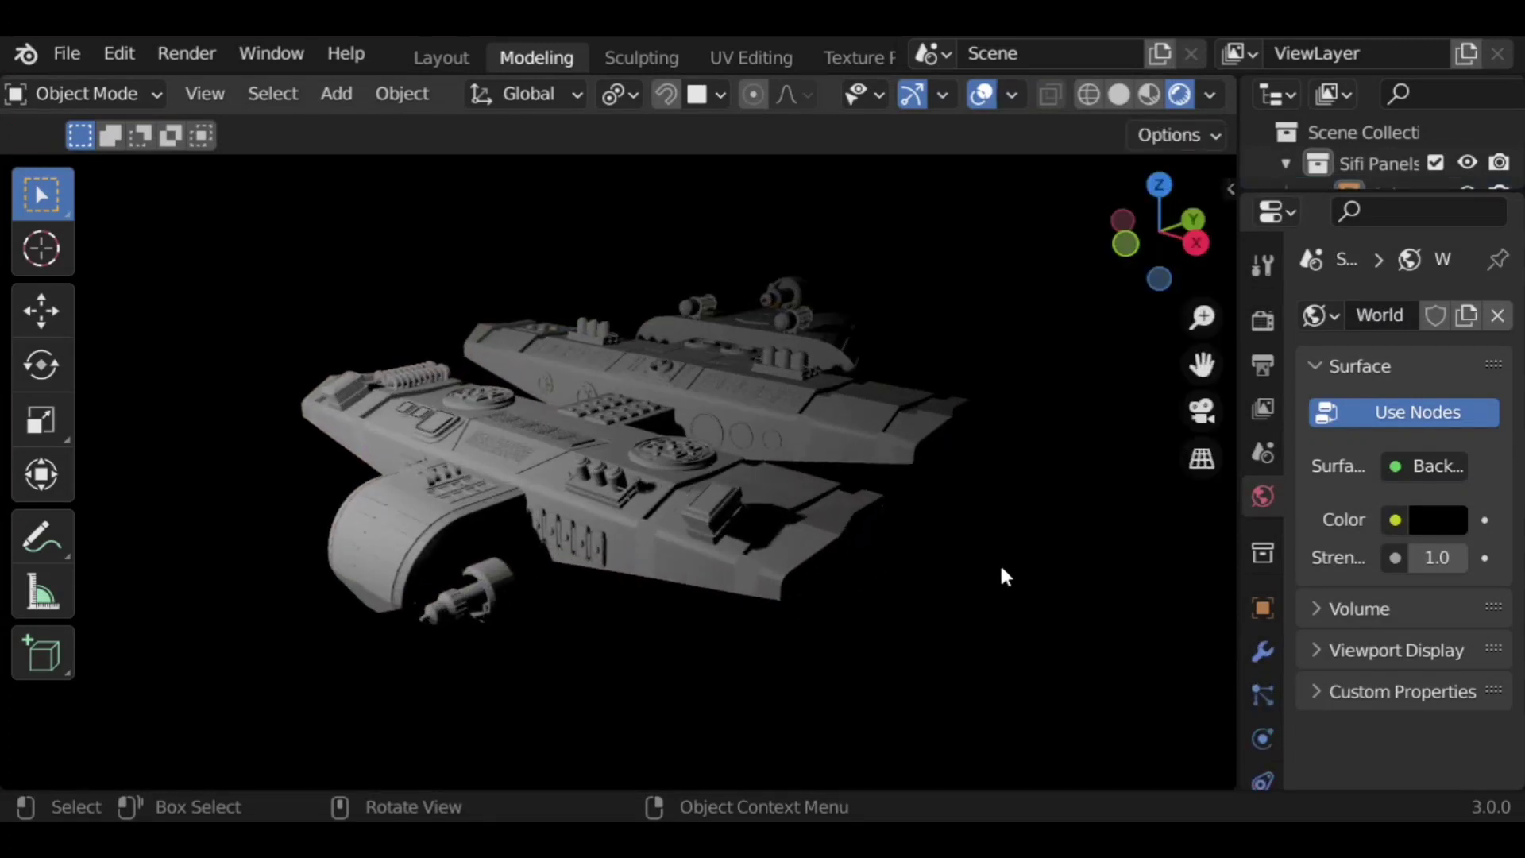
{"action": "scroll", "coordinate": [1013, 582], "scroll_direction": "up", "scroll_amount": 2}
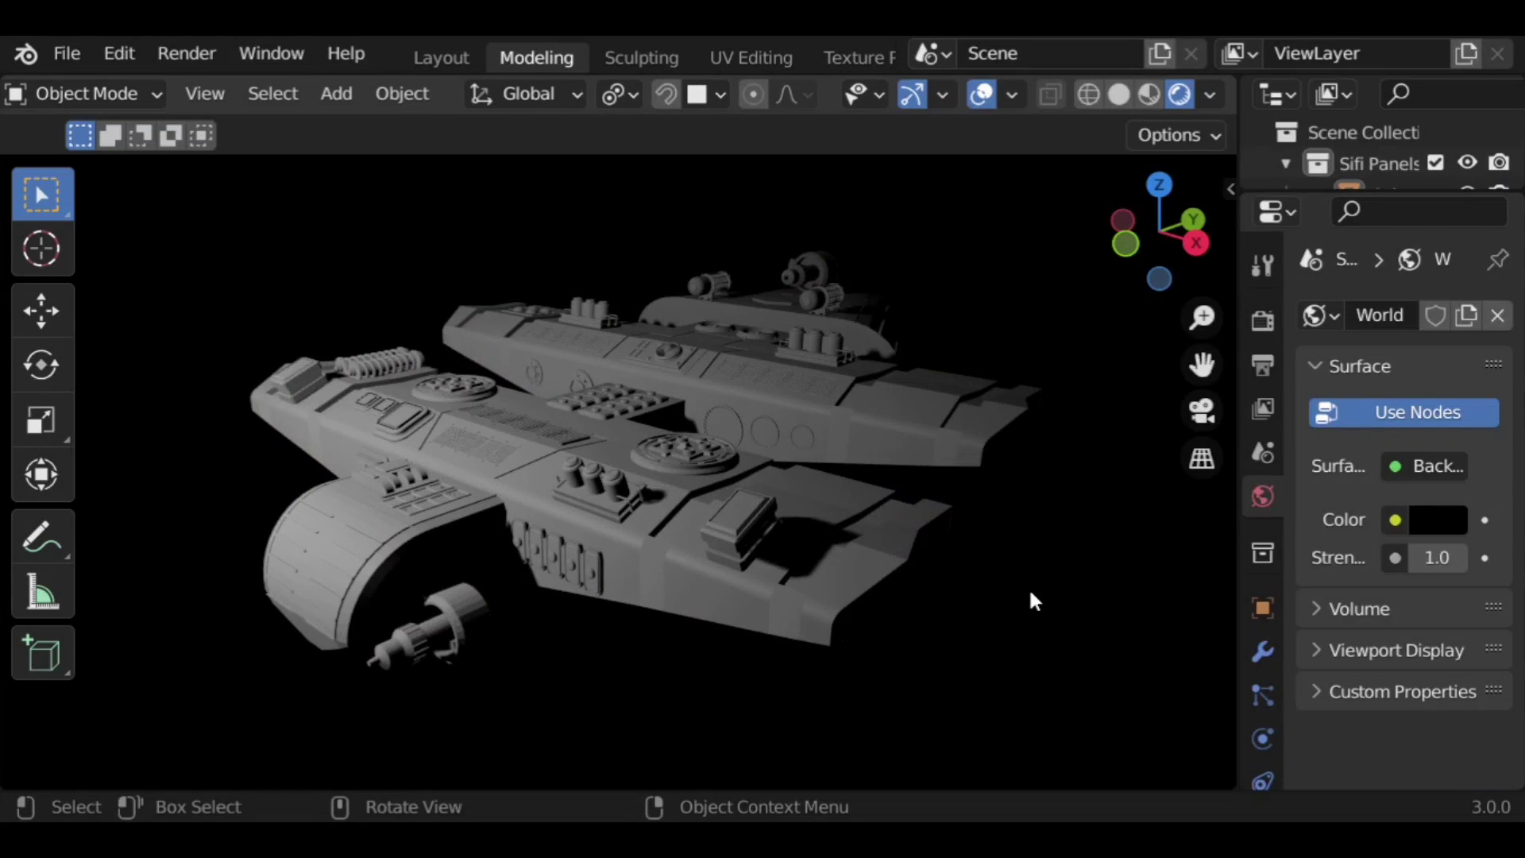
{"action": "scroll", "coordinate": [1030, 594], "scroll_direction": "down", "scroll_amount": 2}
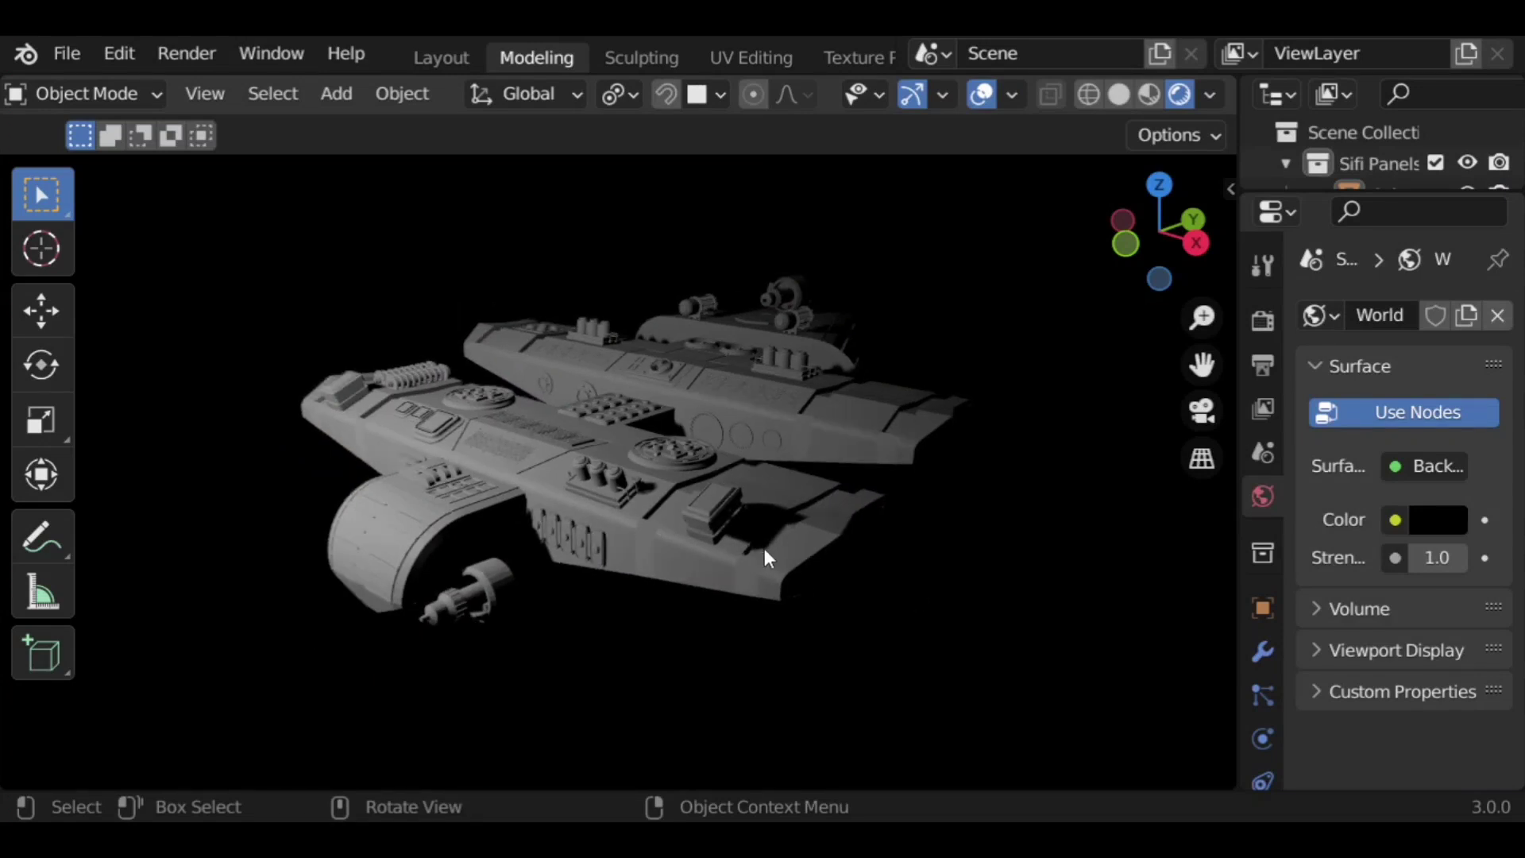
Step: Move the area light along the positive Y axis in two passes so that it shines across both wings
{"action": "middle_click_drag", "start_coordinate": [796, 601], "coordinate": [656, 634]}
{"action": "middle_click_drag", "start_coordinate": [767, 635], "coordinate": [885, 618]}
{"action": "key", "text": "g"}
{"action": "key", "text": "y"}
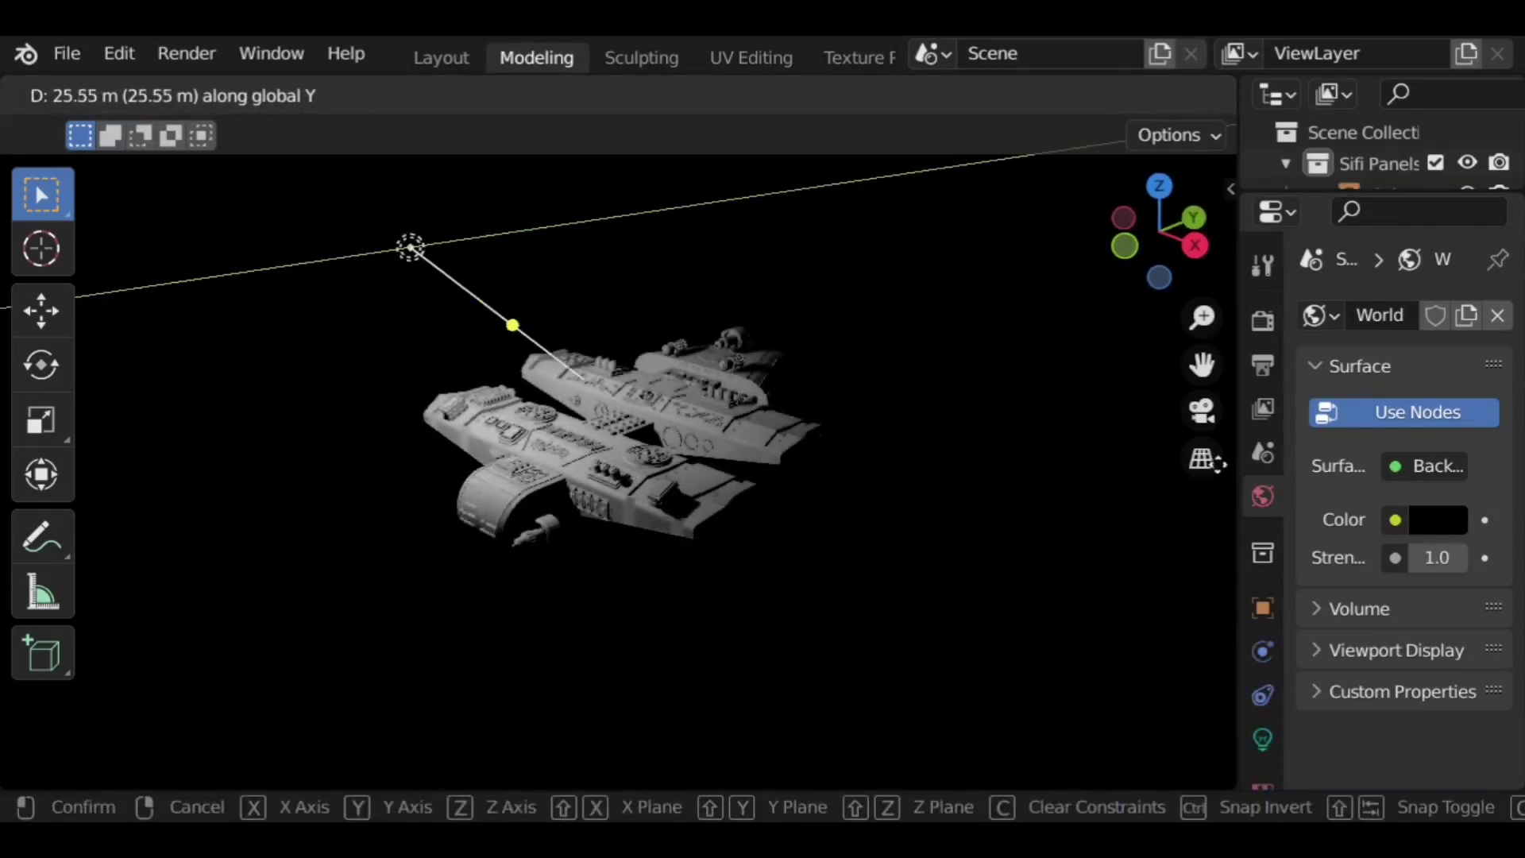
{"action": "left_click", "coordinate": [988, 555]}
{"action": "scroll", "coordinate": [987, 555], "scroll_direction": "up", "scroll_amount": 3}
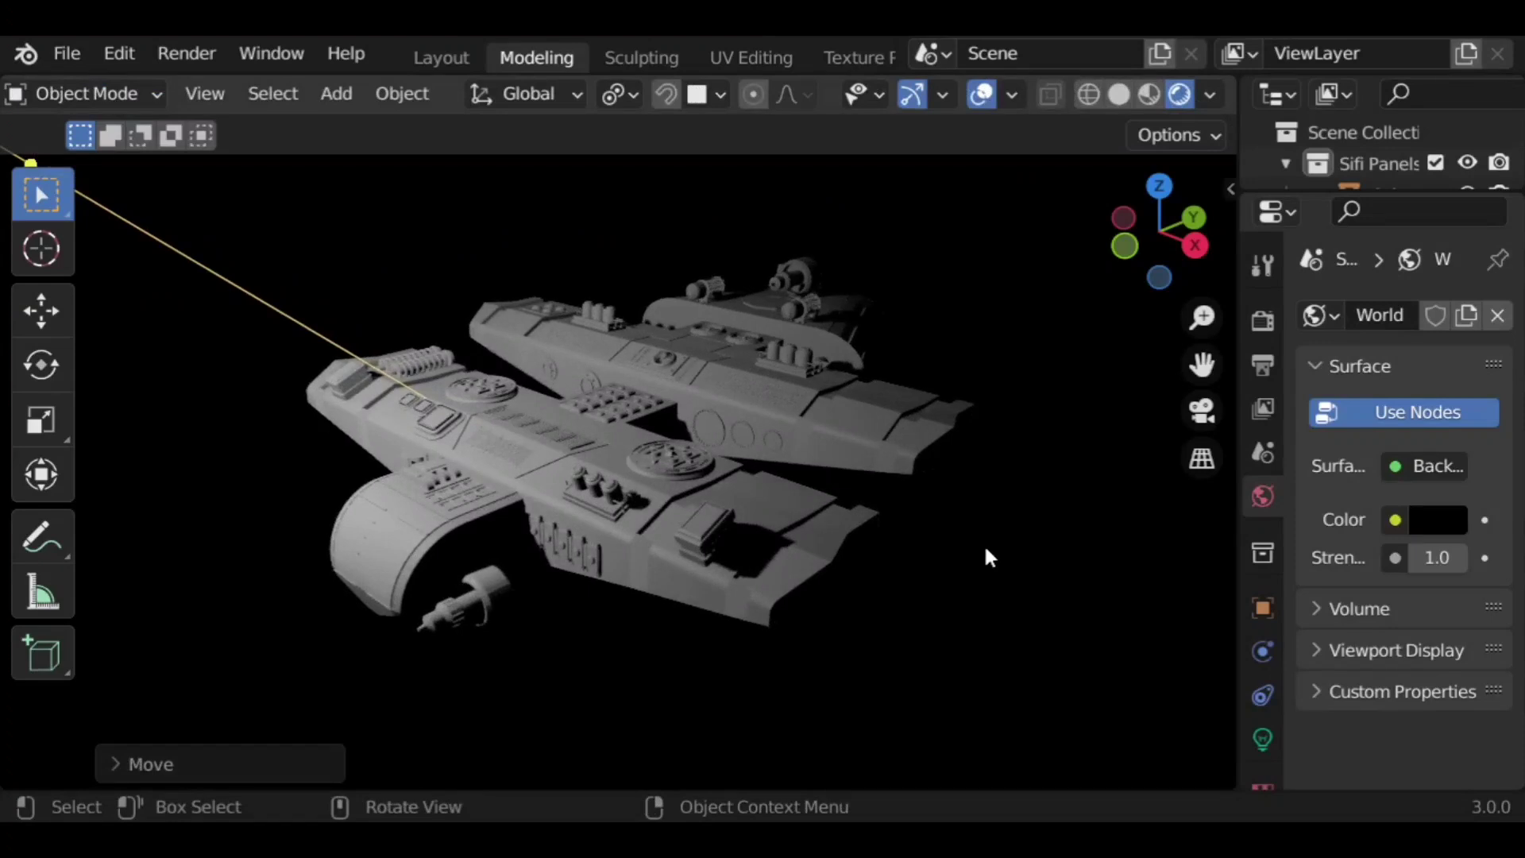
{"action": "key", "text": "g"}
{"action": "key", "text": "y"}
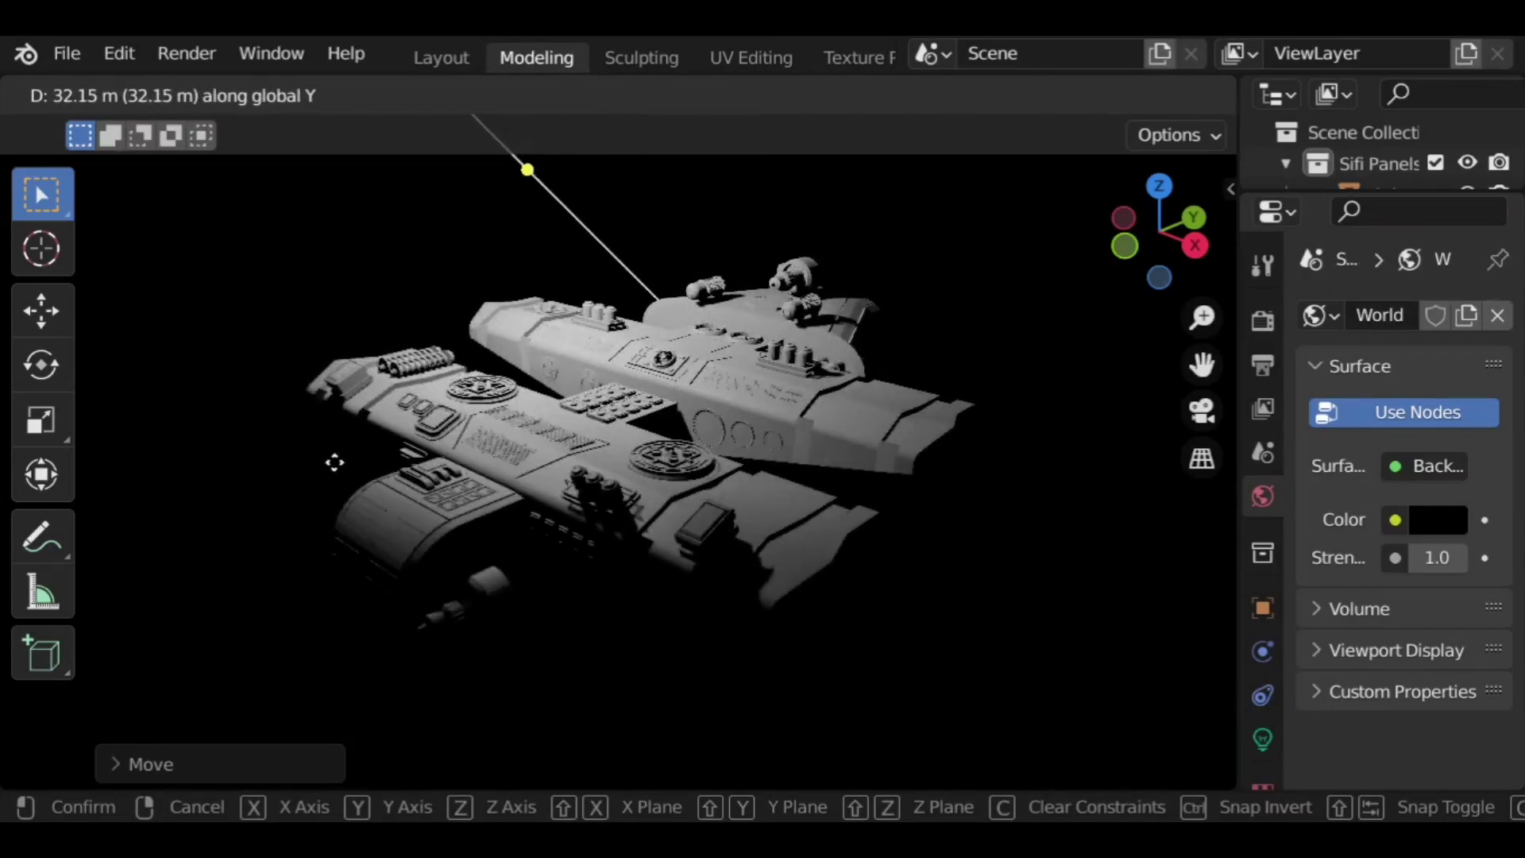
{"action": "left_click", "coordinate": [199, 629]}
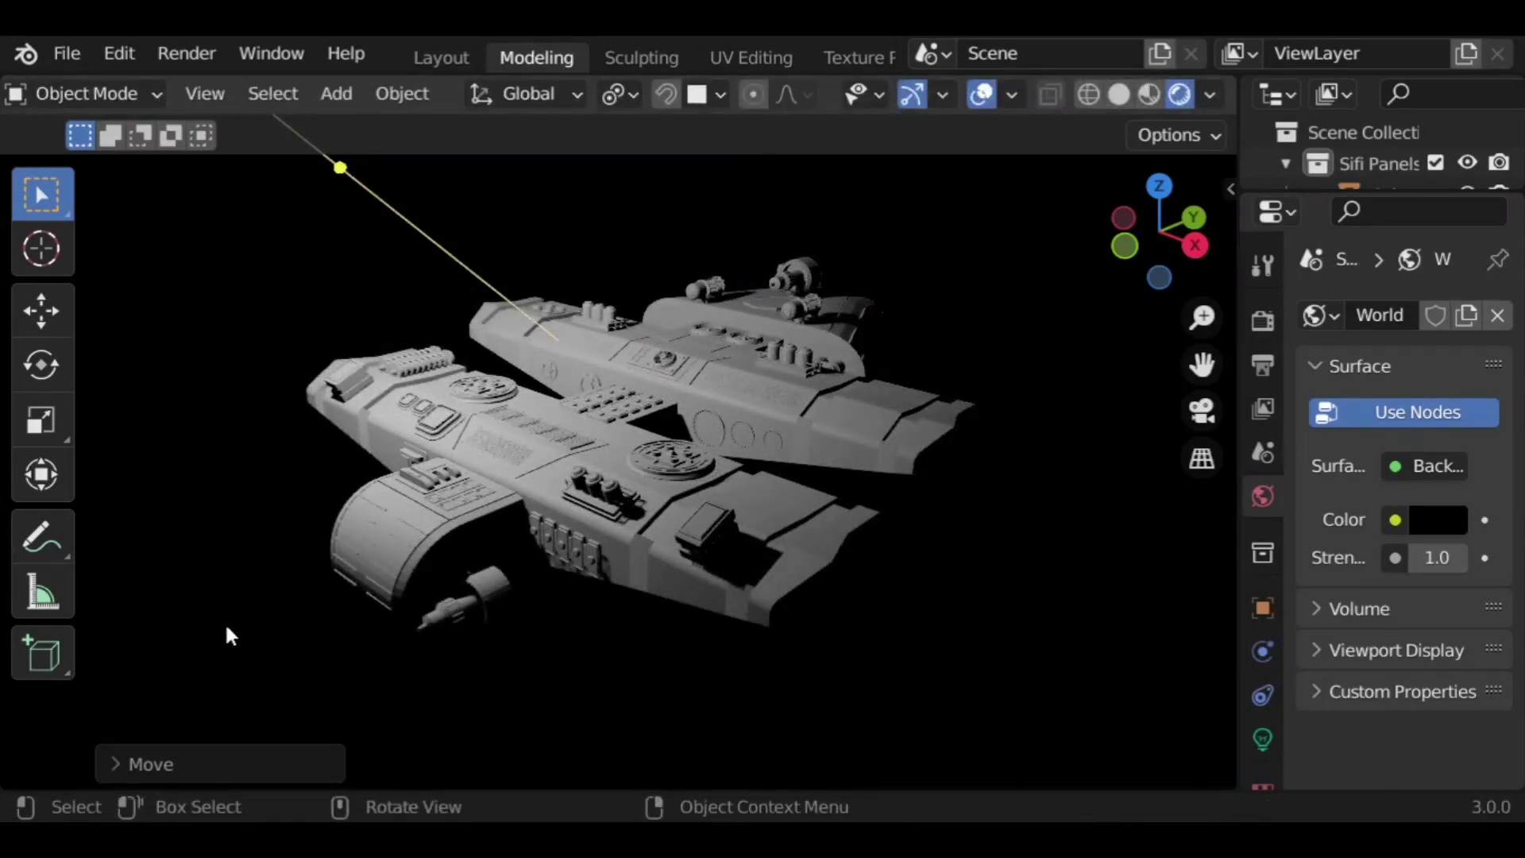
Step: Lower the area light along Z, shift it along negative X past the wing ends, and raise it slightly
{"action": "scroll", "coordinate": [262, 643], "scroll_direction": "down", "scroll_amount": 3}
{"action": "key", "text": "g"}
{"action": "key", "text": "z"}
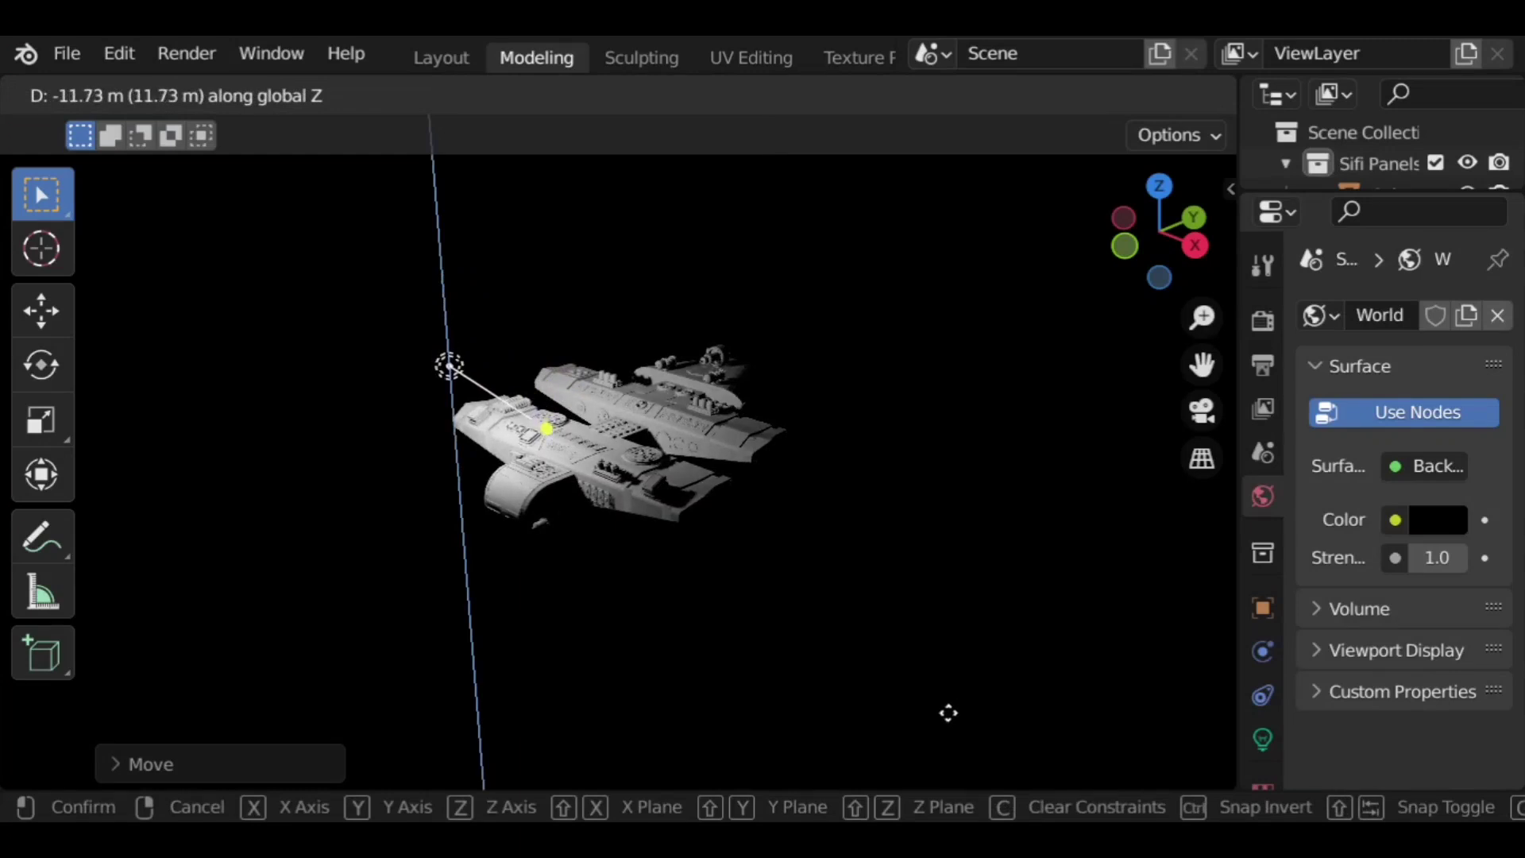
{"action": "left_click", "coordinate": [951, 724]}
{"action": "key", "text": "g"}
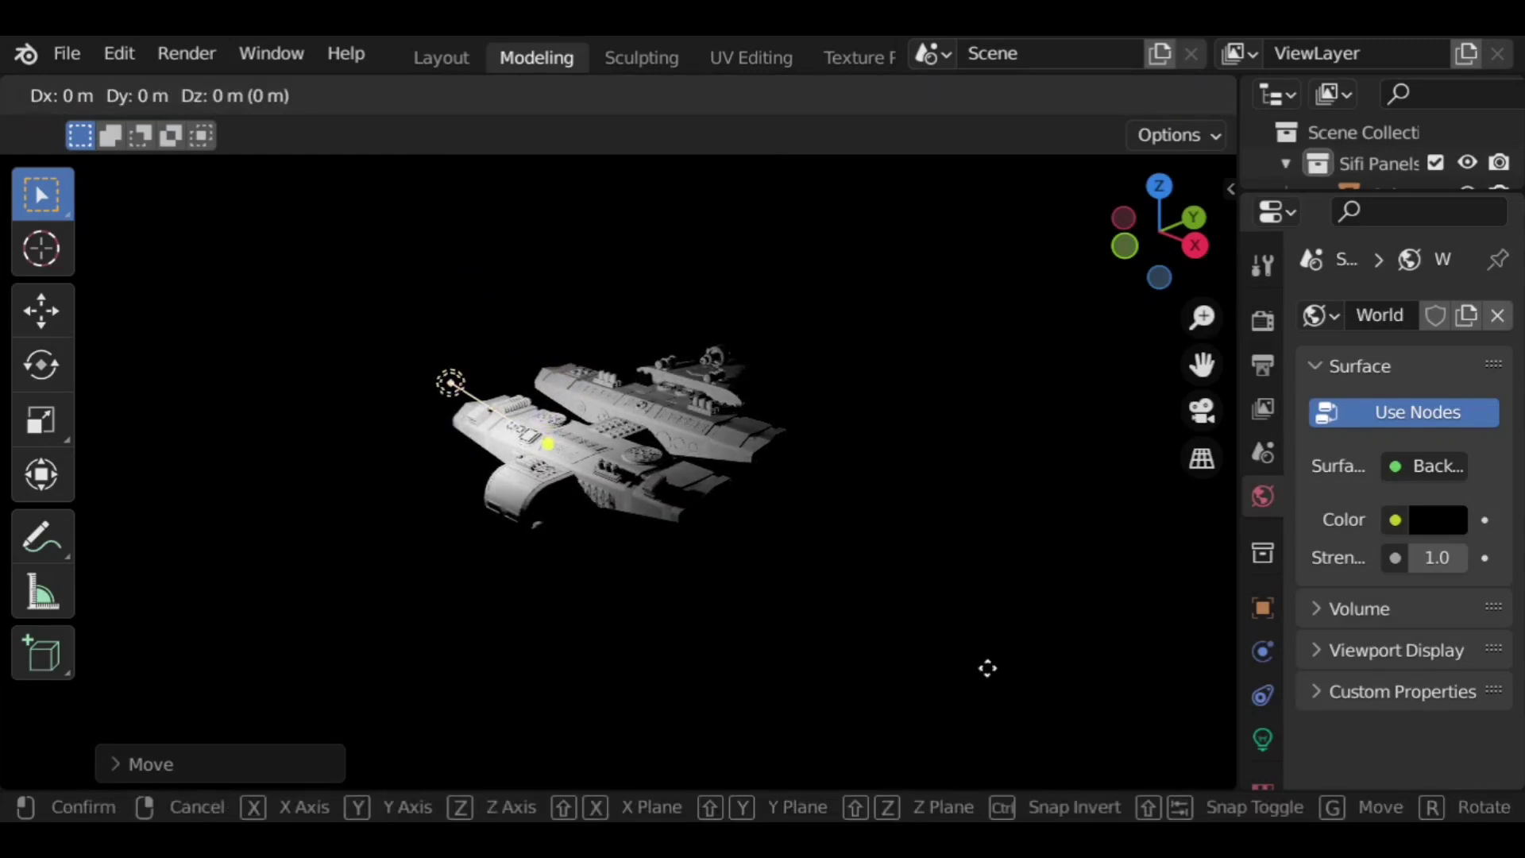
{"action": "key", "text": "x"}
{"action": "left_click", "coordinate": [894, 650]}
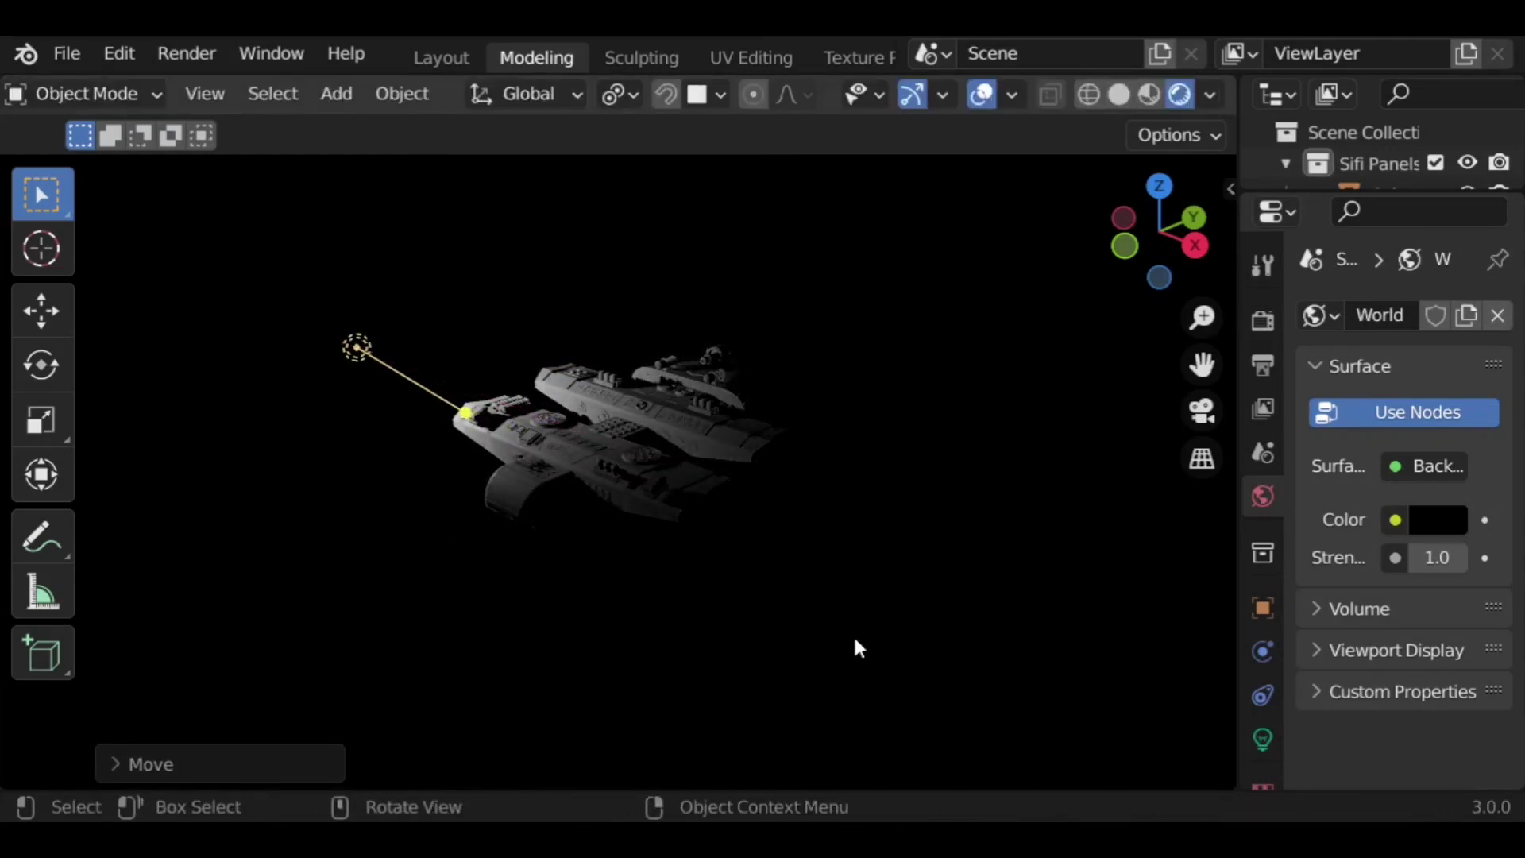
{"action": "key", "text": "g"}
{"action": "key", "text": "z"}
{"action": "left_click", "coordinate": [849, 608]}
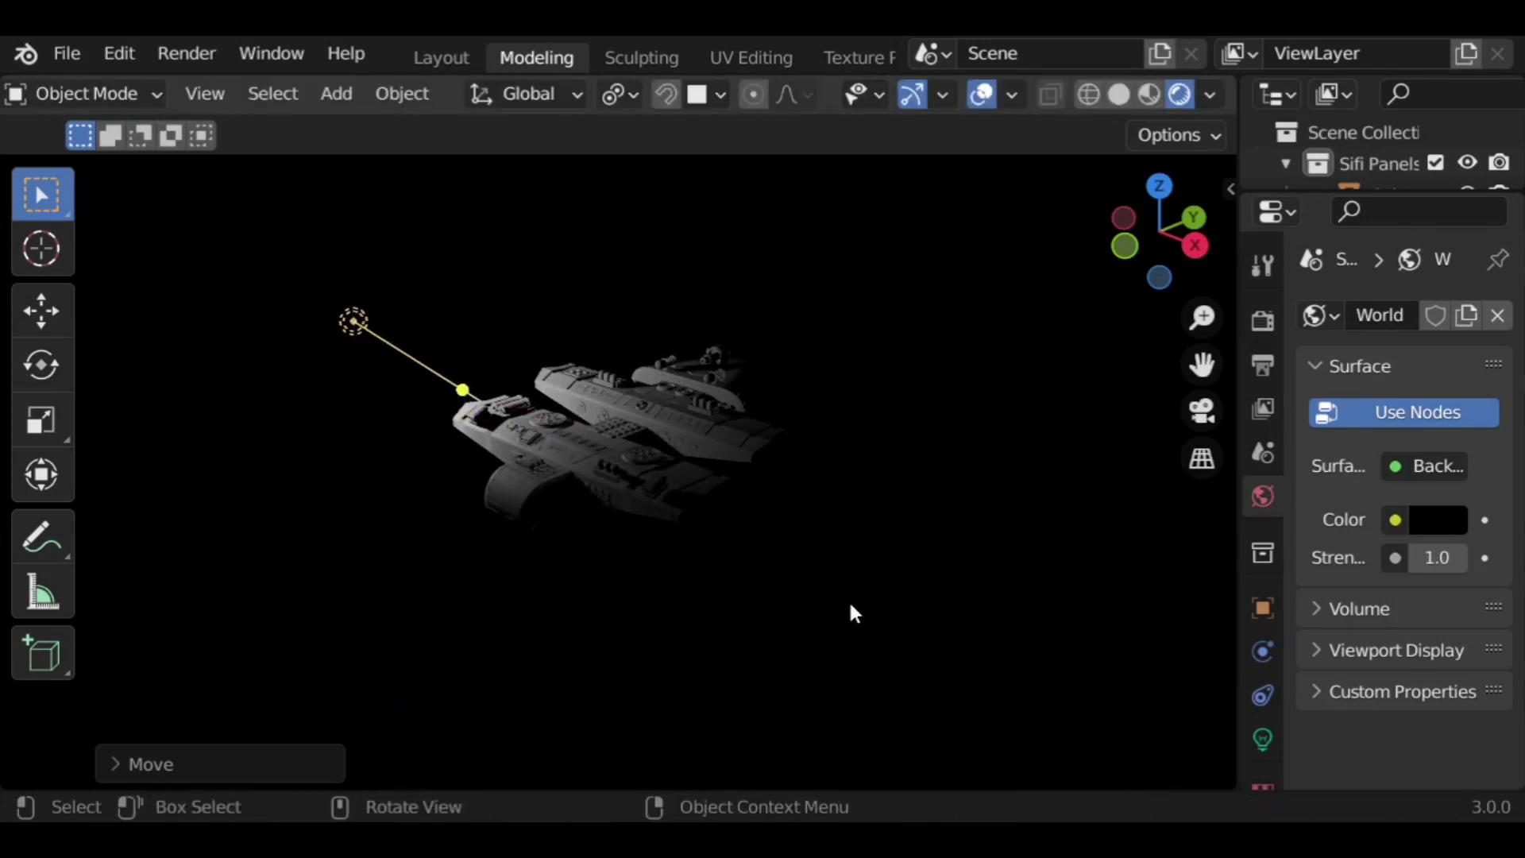
Step: Reposition the area light on the opposite side of the ship, pointing back at the wings, and clear the selection
{"action": "scroll", "coordinate": [850, 603], "scroll_direction": "up", "scroll_amount": 1}
{"action": "left_click", "coordinate": [910, 614]}
{"action": "scroll", "coordinate": [910, 614], "scroll_direction": "up", "scroll_amount": 2}
{"action": "middle_click_drag", "start_coordinate": [839, 610], "coordinate": [869, 607]}
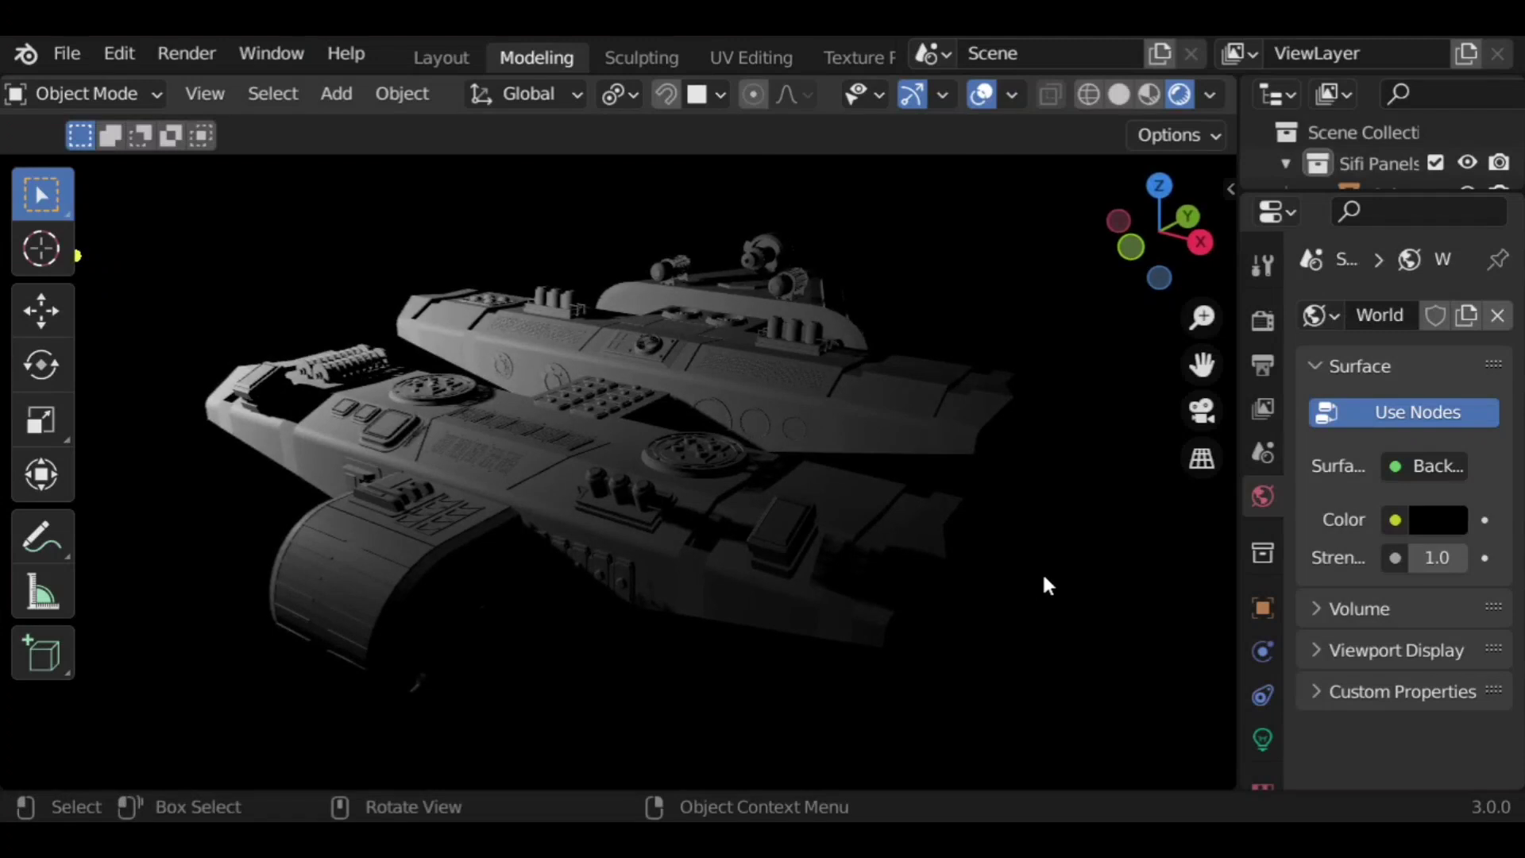
{"action": "scroll", "coordinate": [1044, 578], "scroll_direction": "down", "scroll_amount": 2}
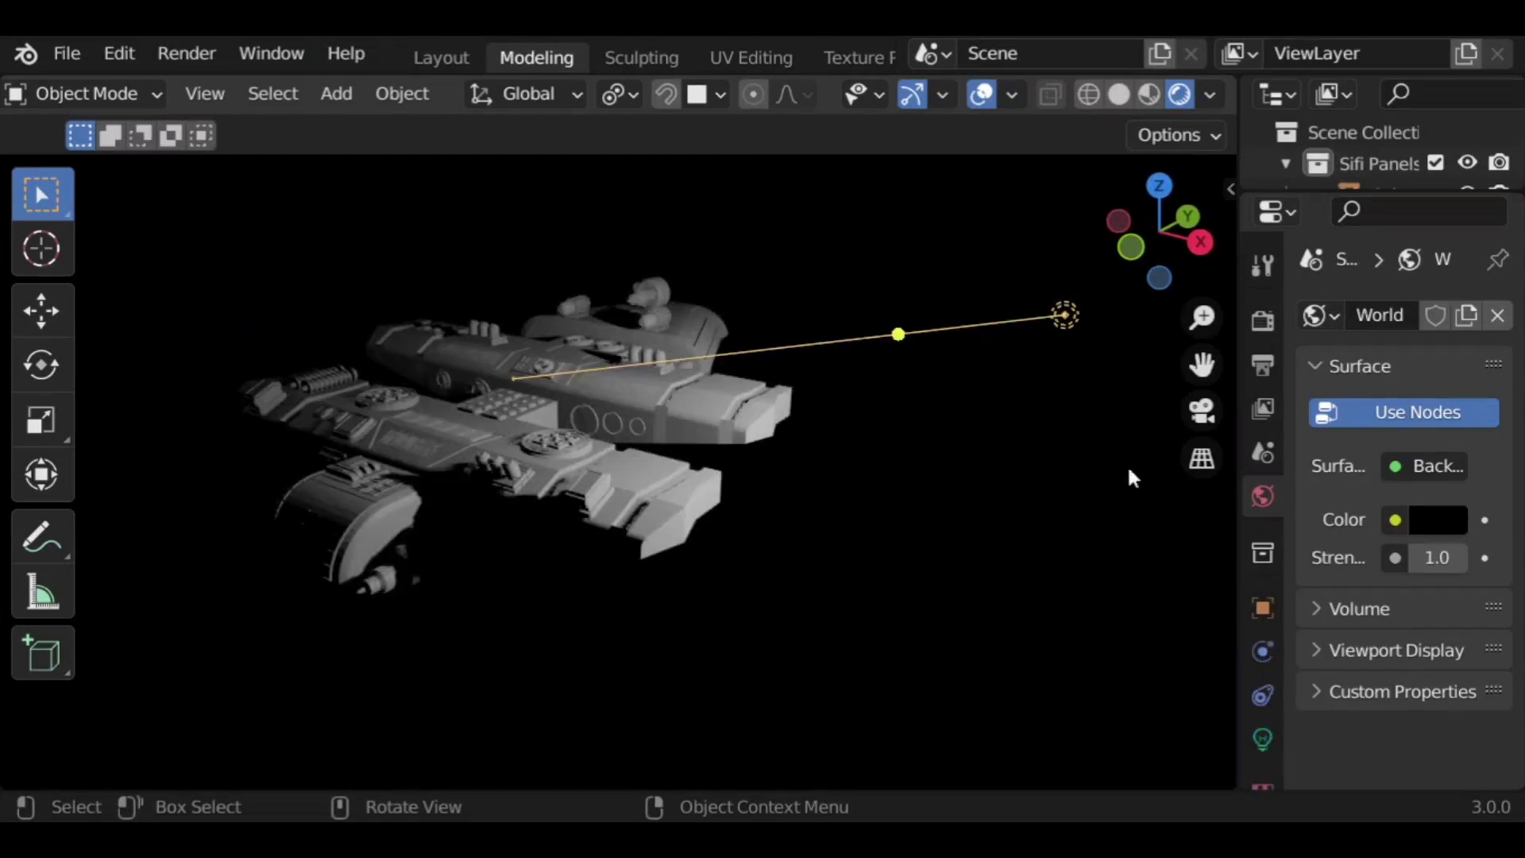
{"action": "left_click", "coordinate": [781, 619]}
{"action": "scroll", "coordinate": [778, 622], "scroll_direction": "up", "scroll_amount": 1}
{"action": "middle_click_drag", "start_coordinate": [802, 623], "coordinate": [899, 626], "text": "shift"}
{"action": "scroll", "coordinate": [900, 626], "scroll_direction": "up", "scroll_amount": 1}
Step: Hide the extras overlay so the light gizmo disappears, and return the viewport to solid shading
{"action": "left_click", "coordinate": [1013, 96]}
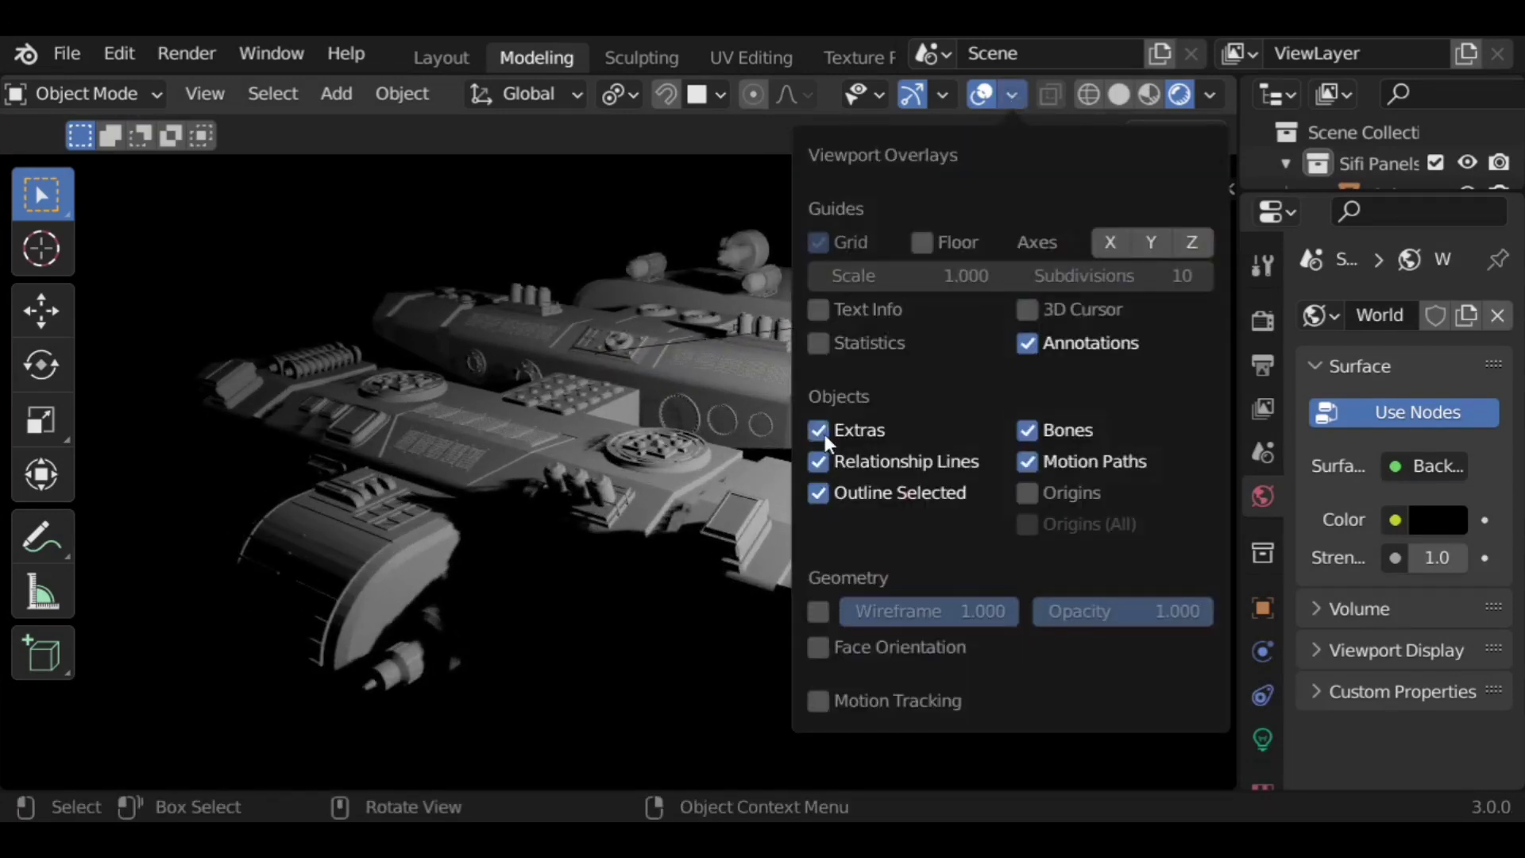
{"action": "middle_click_drag", "start_coordinate": [949, 667], "coordinate": [969, 668], "text": "shift"}
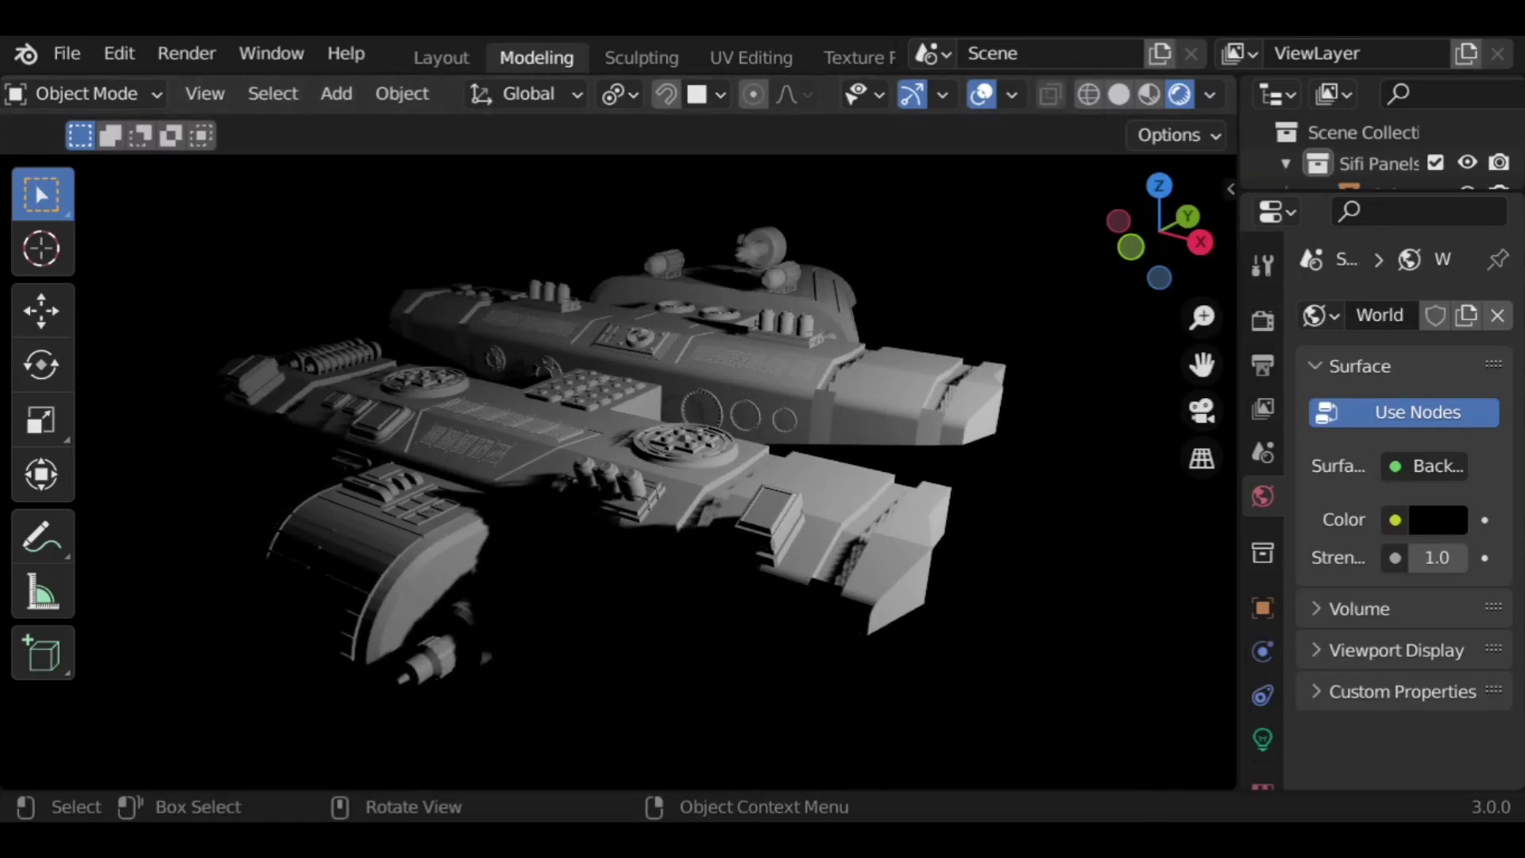
{"action": "left_click", "coordinate": [1118, 95]}
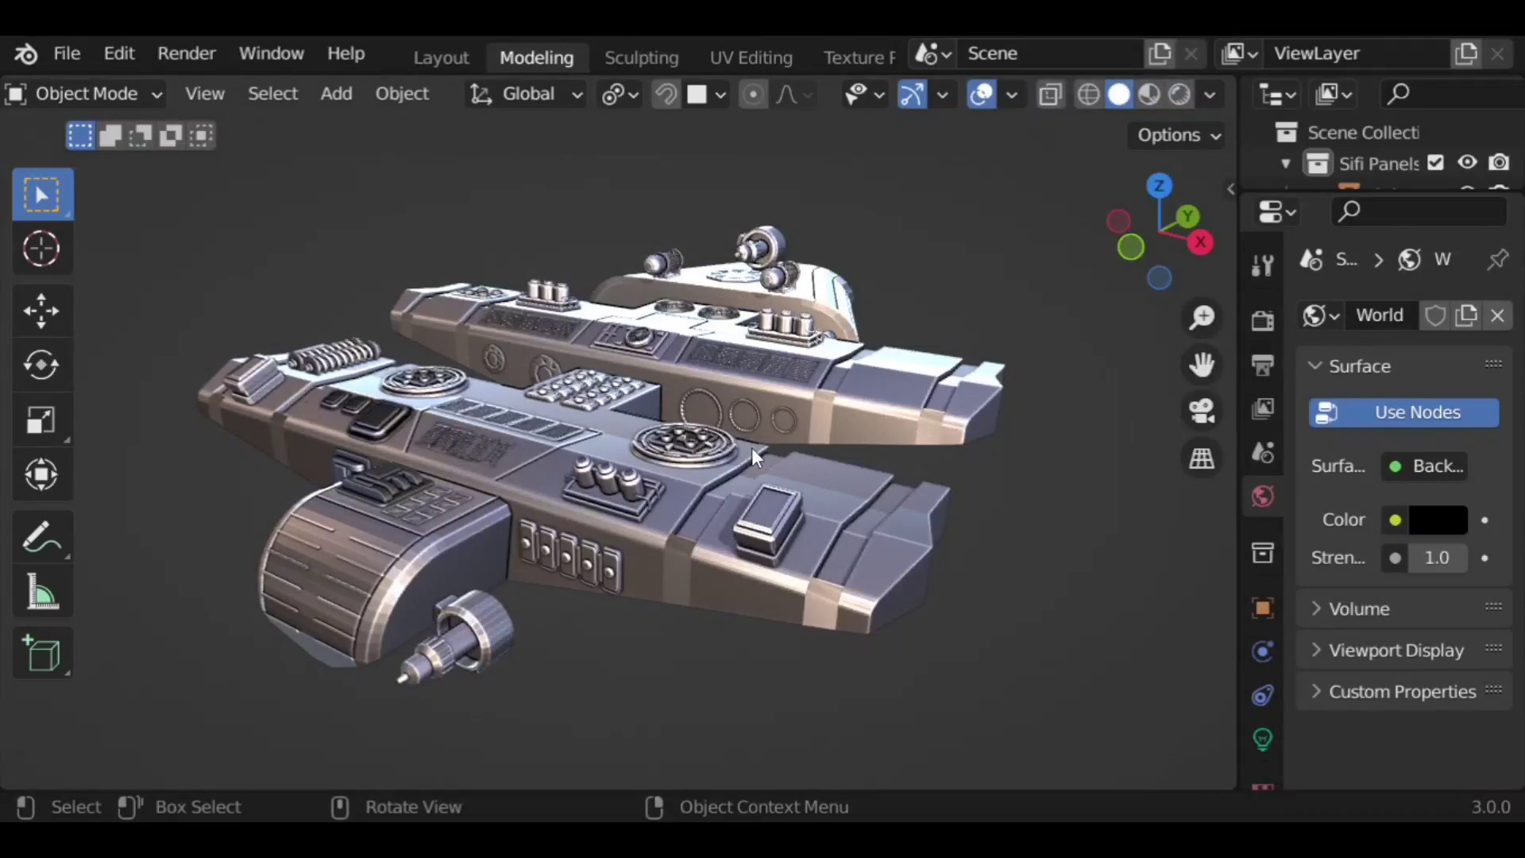
{"action": "scroll", "coordinate": [751, 446], "scroll_direction": "down", "scroll_amount": 4}
{"action": "scroll", "coordinate": [751, 446], "scroll_direction": "up", "scroll_amount": 4}
{"action": "middle_click_drag", "start_coordinate": [908, 456], "coordinate": [919, 392]}
{"action": "mouse_move", "coordinate": [822, 296]}
{"action": "middle_mouse_down"}
{"action": "mouse_move", "coordinate": [664, 290]}
{"action": "mouse_move", "coordinate": [725, 434]}
{"action": "mouse_move", "coordinate": [940, 474]}
{"action": "mouse_move", "coordinate": [953, 452]}
{"action": "middle_mouse_up"}
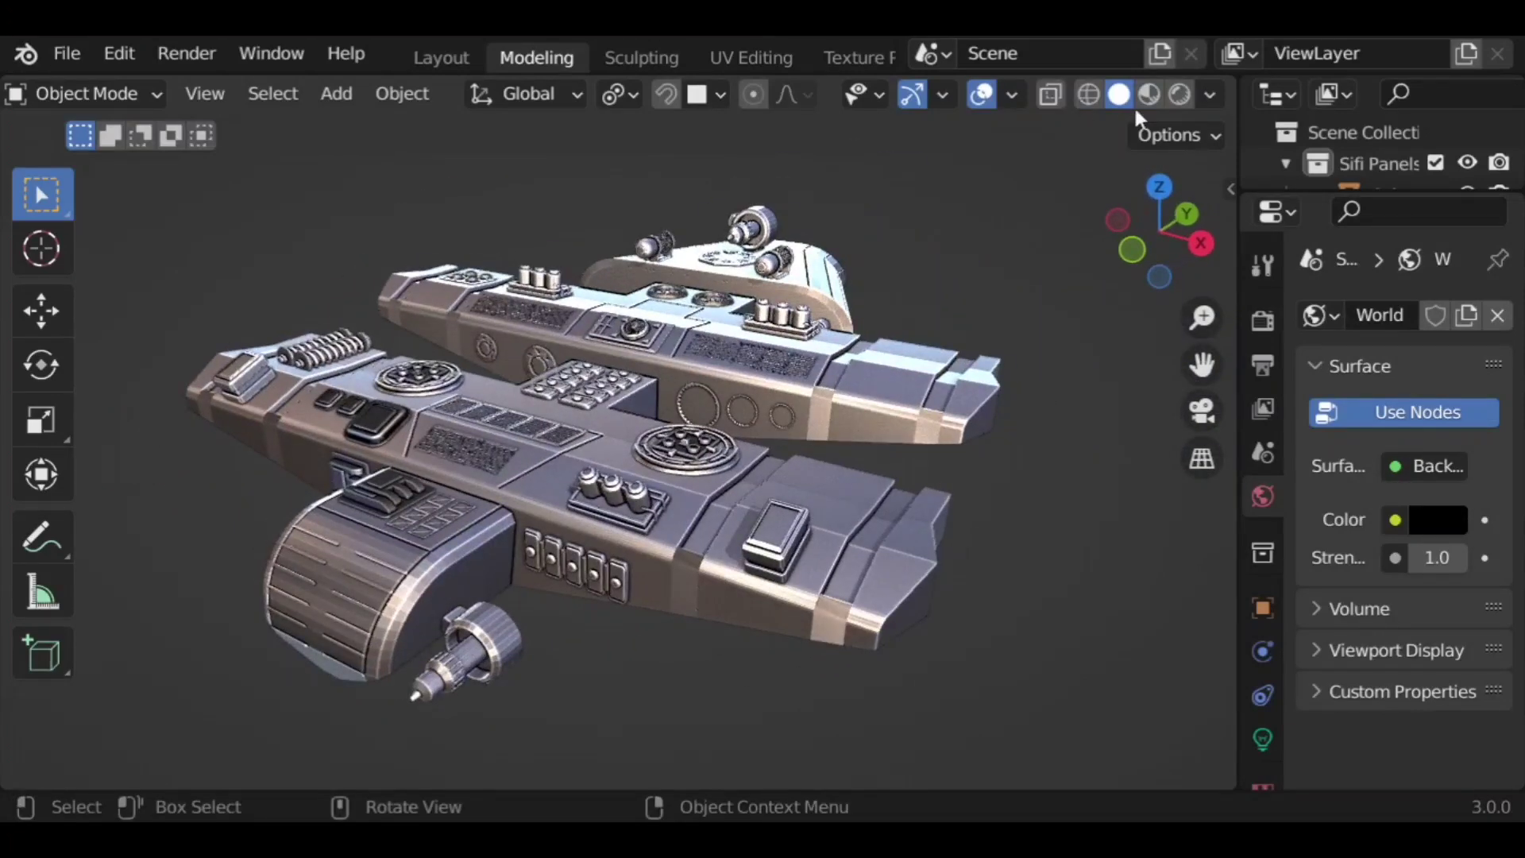
Step: Choose a different MatCap for the solid viewport shading of the spaceship
{"action": "left_click", "coordinate": [1209, 94]}
{"action": "left_click", "coordinate": [1120, 361]}
{"action": "left_click", "coordinate": [1195, 612]}
{"action": "left_click", "coordinate": [957, 676]}
{"action": "scroll", "coordinate": [957, 676], "scroll_direction": "up", "scroll_amount": 1}
{"action": "middle_click_drag", "start_coordinate": [957, 676], "coordinate": [985, 590]}
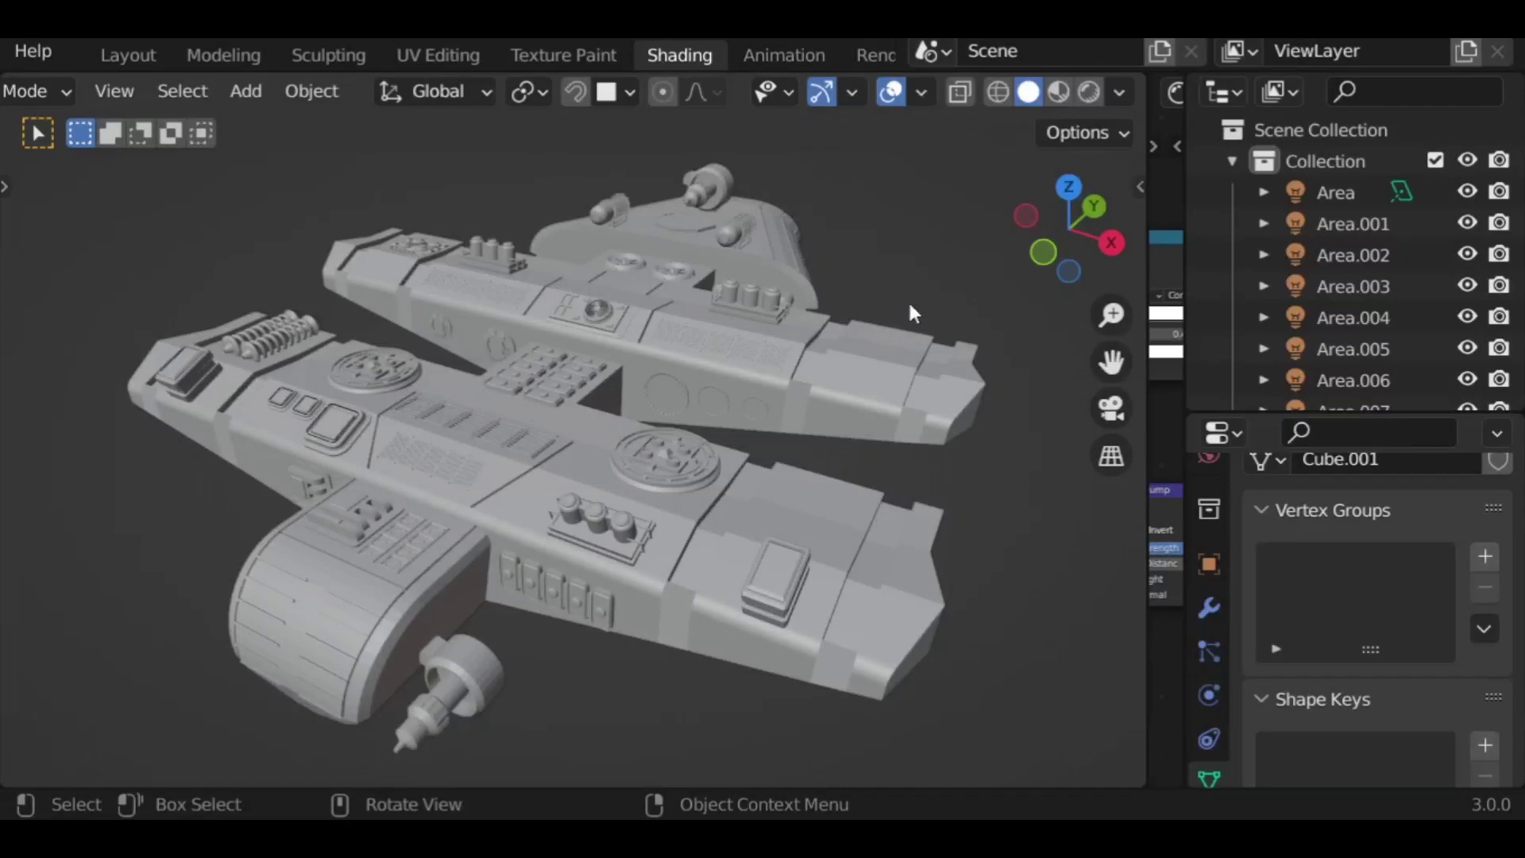
Step: Examine the Material.001 node setup, including the lower Bright/Contrast branch and the upper ColorRamp that feeds the Mix Shader
{"action": "left_click_drag", "start_coordinate": [1148, 193], "coordinate": [195, 266]}
{"action": "scroll", "coordinate": [446, 354], "scroll_direction": "down", "scroll_amount": 4}
{"action": "middle_click_drag", "start_coordinate": [1028, 510], "coordinate": [1012, 397]}
{"action": "scroll", "coordinate": [975, 596], "scroll_direction": "up", "scroll_amount": 5}
{"action": "middle_click_drag", "start_coordinate": [992, 667], "coordinate": [1042, 503]}
{"action": "scroll", "coordinate": [1042, 503], "scroll_direction": "up", "scroll_amount": 4}
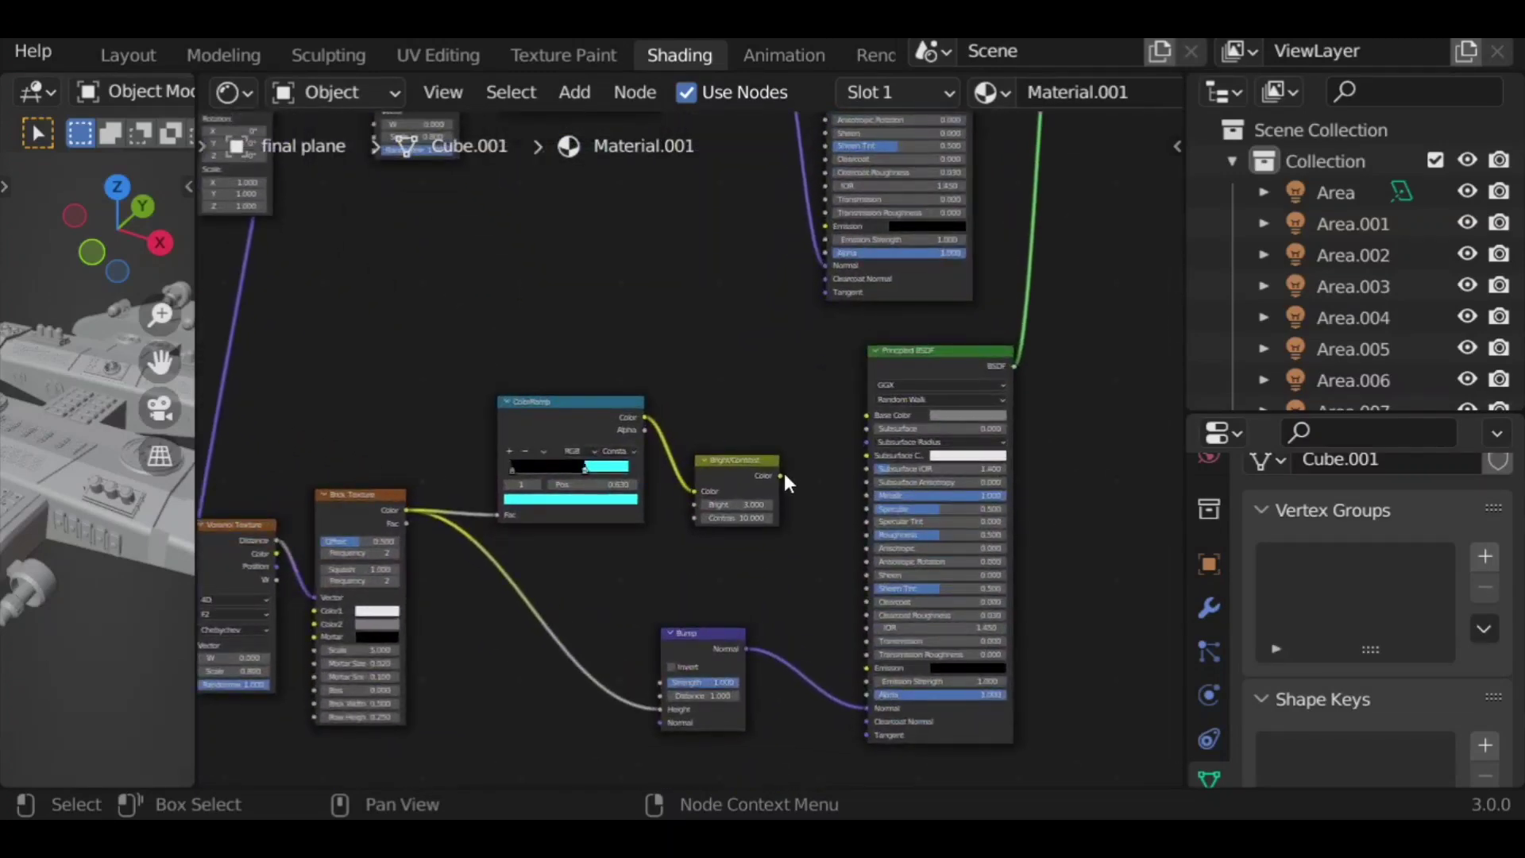
{"action": "scroll", "coordinate": [811, 611], "scroll_direction": "down", "scroll_amount": 4}
{"action": "middle_click_drag", "start_coordinate": [728, 368], "coordinate": [880, 280]}
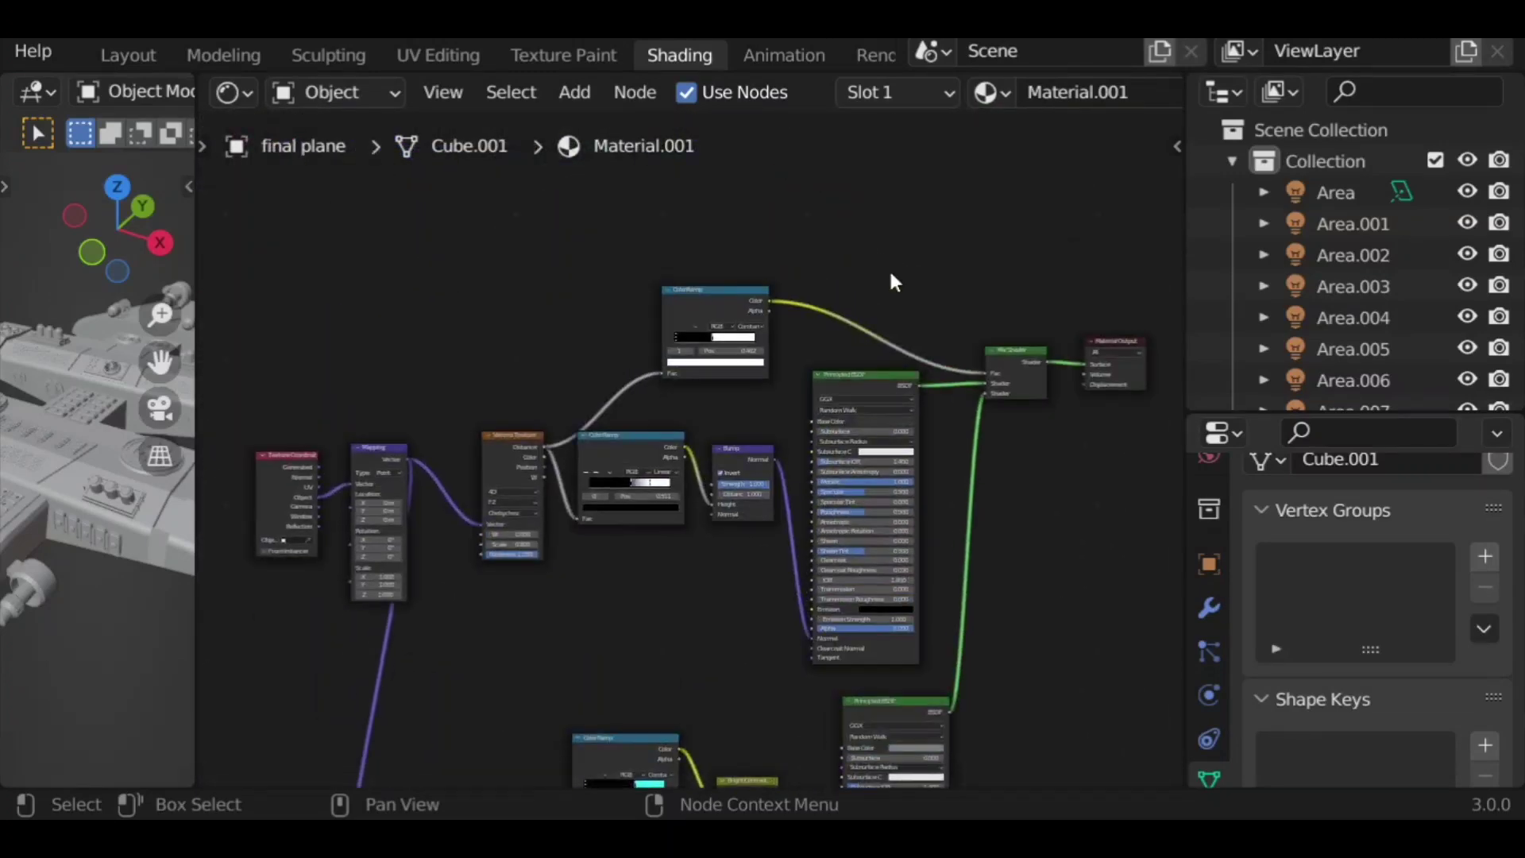
{"action": "scroll", "coordinate": [877, 277], "scroll_direction": "up", "scroll_amount": 5}
{"action": "scroll", "coordinate": [848, 339], "scroll_direction": "up", "scroll_amount": 3}
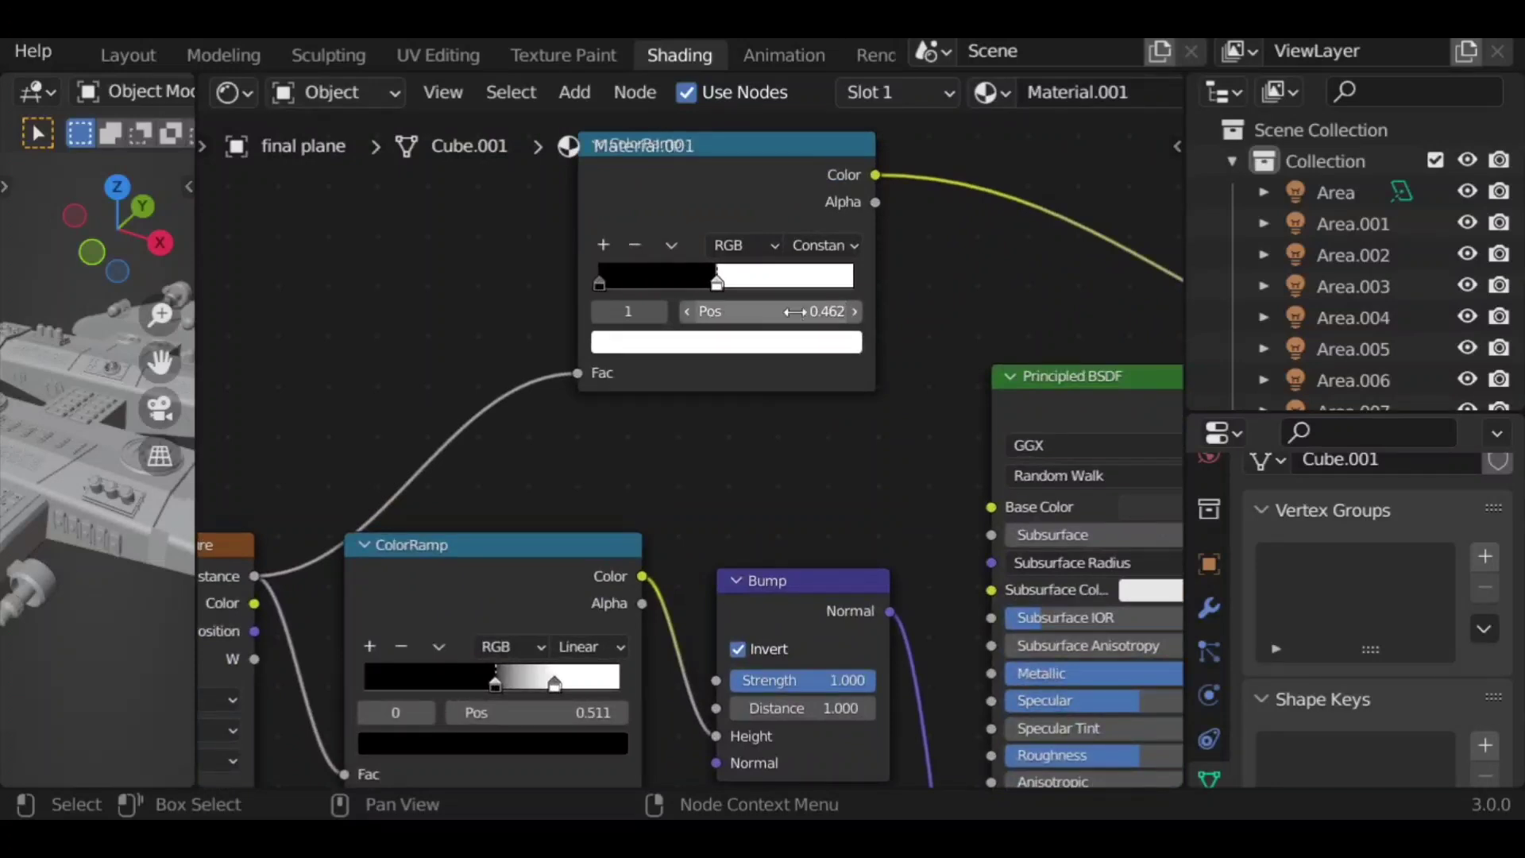
{"action": "scroll", "coordinate": [838, 372], "scroll_direction": "down", "scroll_amount": 2}
Step: Enlarge the 3D viewport, preview the ship's material in rendered shading, and return to solid shading
{"action": "left_click_drag", "start_coordinate": [198, 354], "coordinate": [1148, 481]}
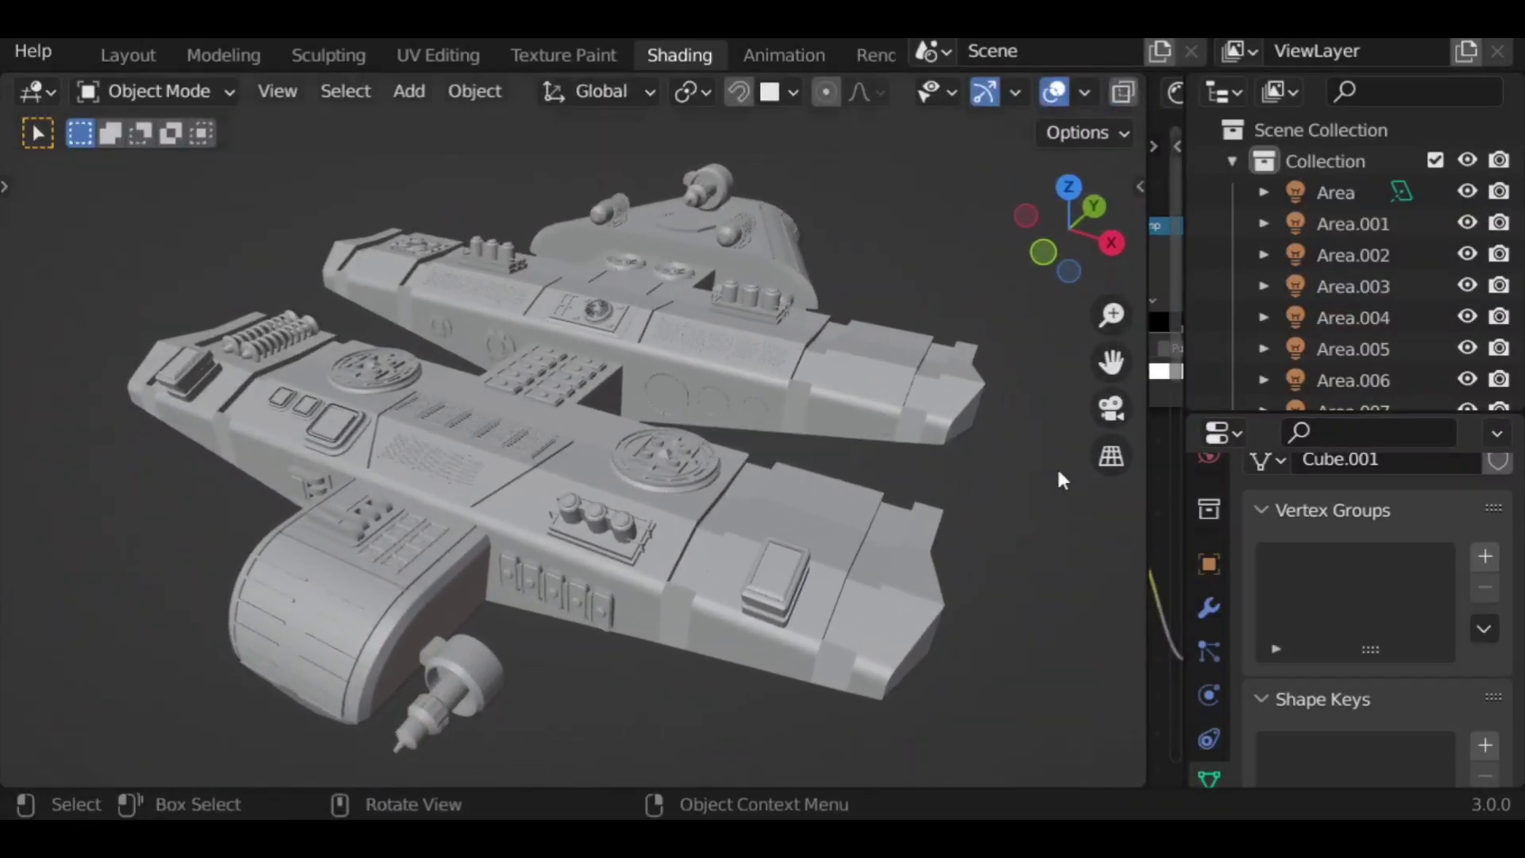
{"action": "scroll", "coordinate": [1088, 91], "scroll_direction": "down", "scroll_amount": 3}
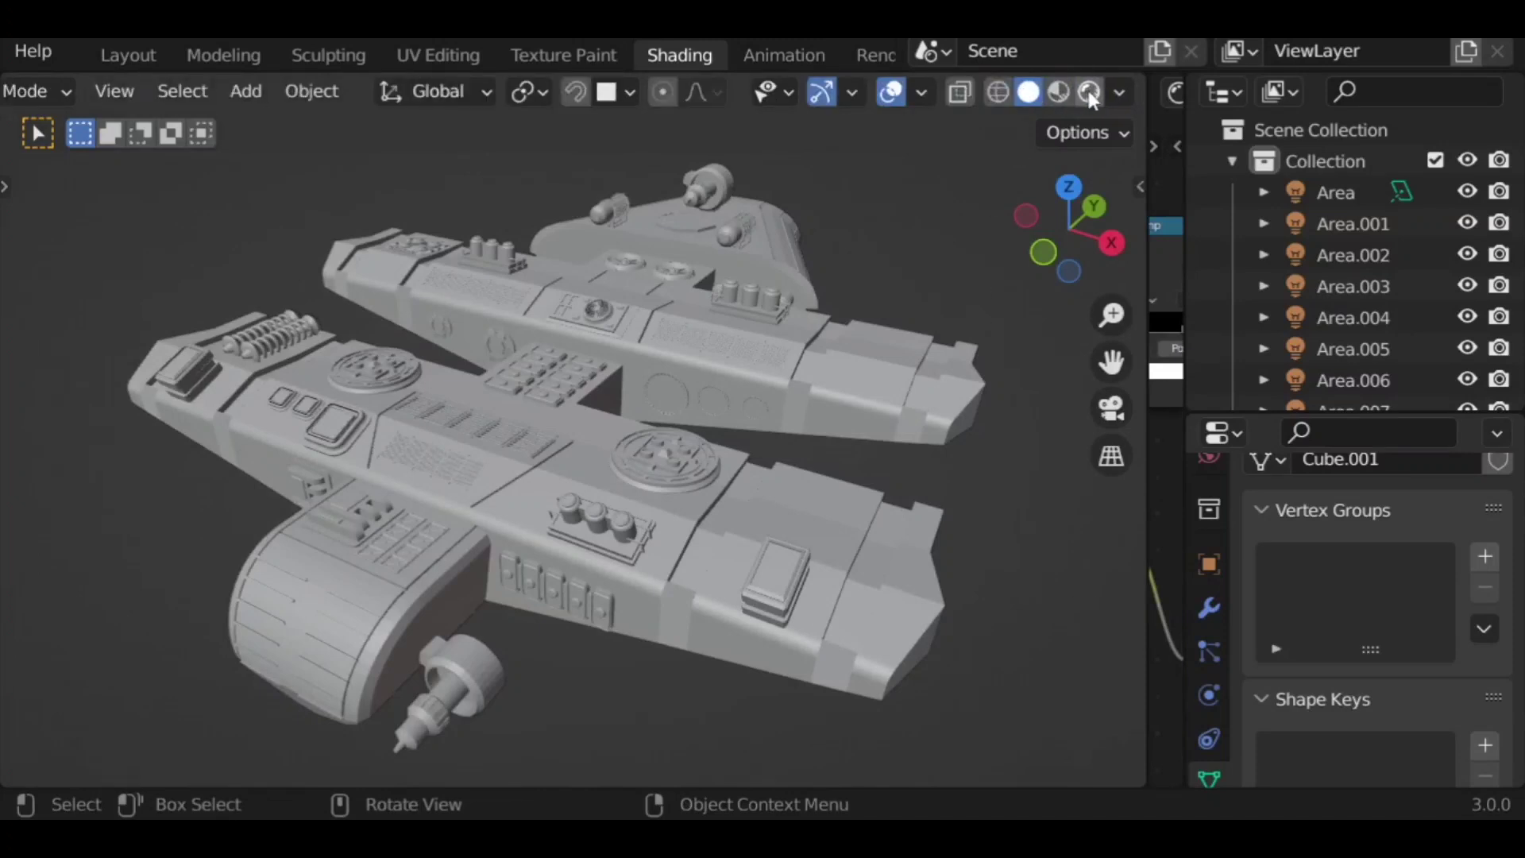
{"action": "left_click", "coordinate": [1089, 92]}
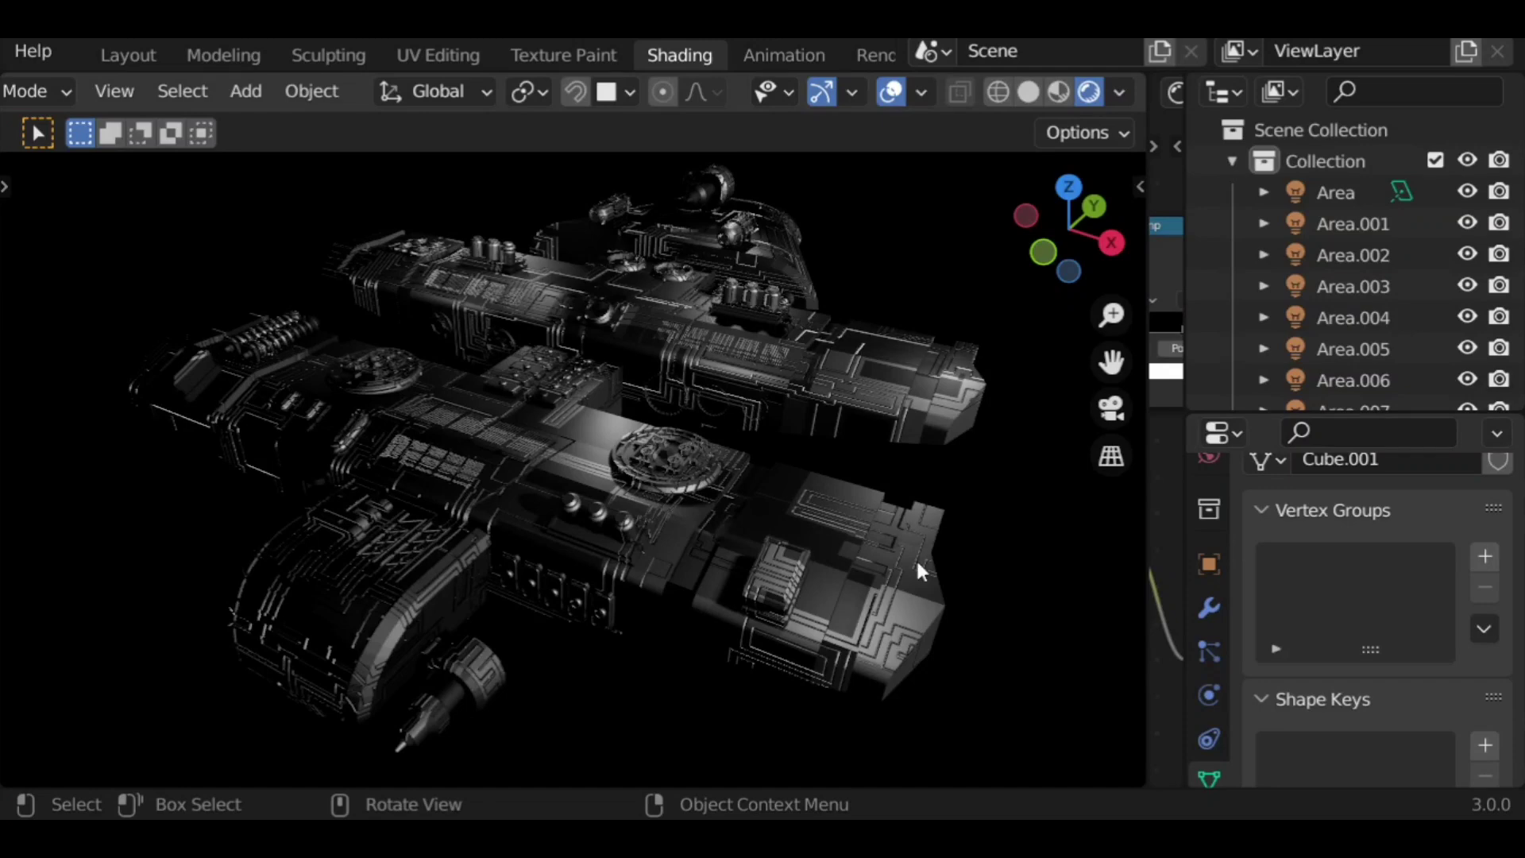
{"action": "key", "text": "z"}
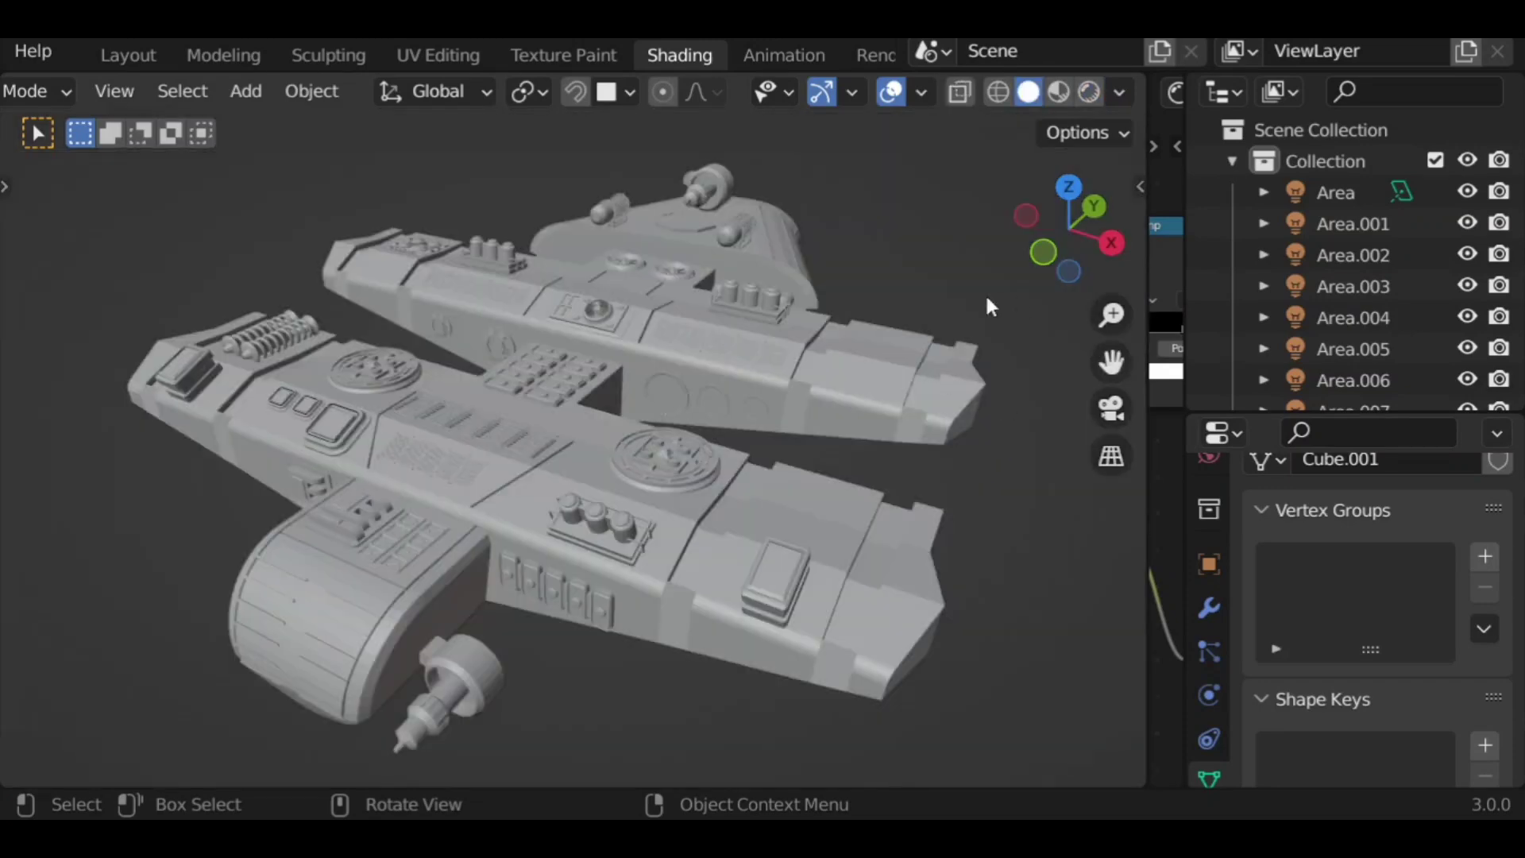
Step: Set the white stop of the upper constant ColorRamp in Material.001 to position 0.550
{"action": "left_click_drag", "start_coordinate": [1149, 365], "coordinate": [481, 365]}
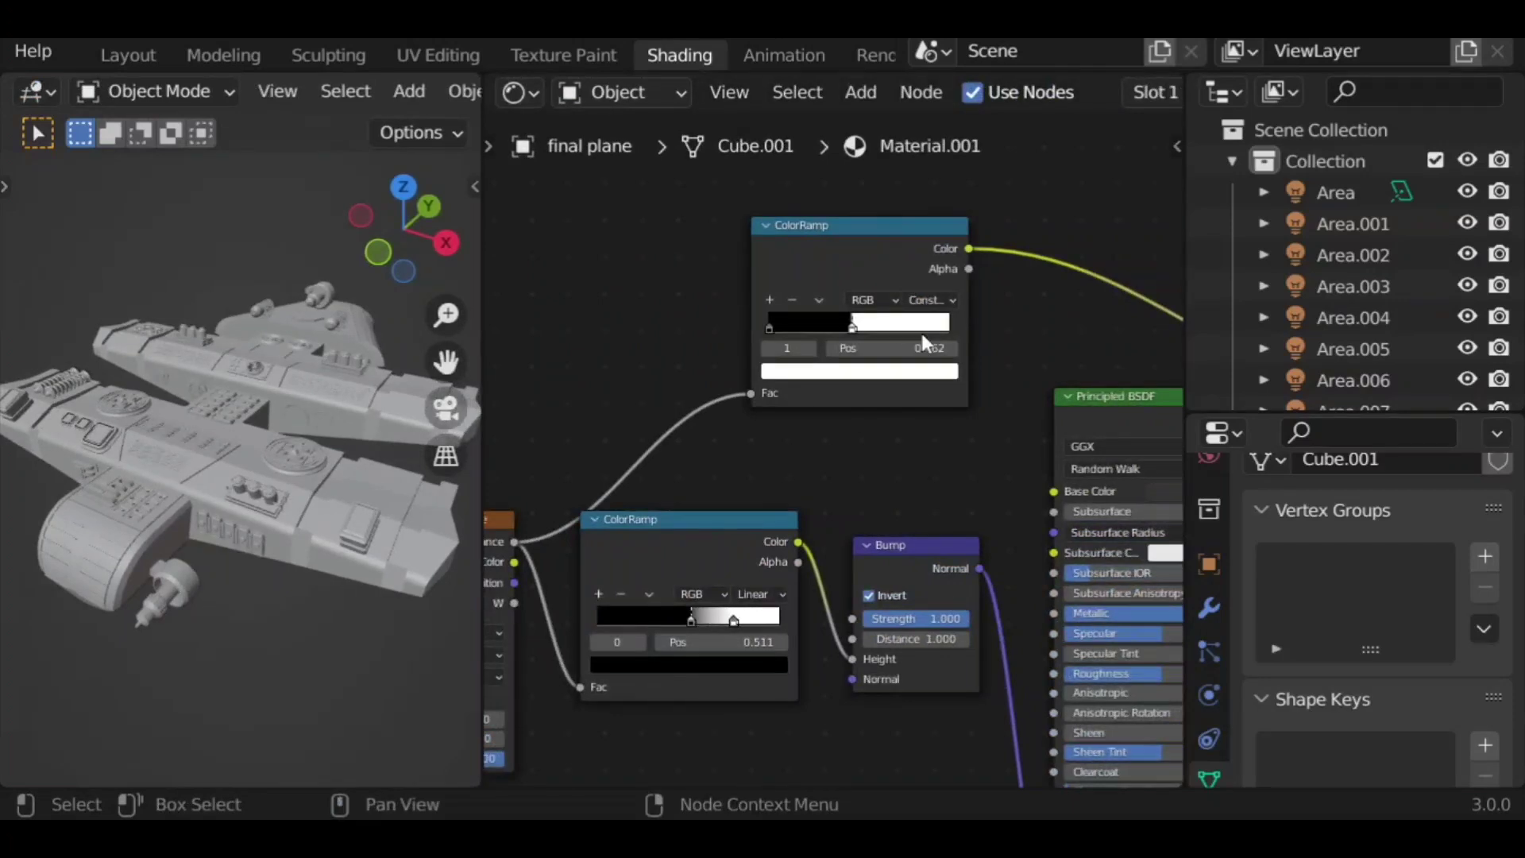
{"action": "left_click", "coordinate": [874, 348]}
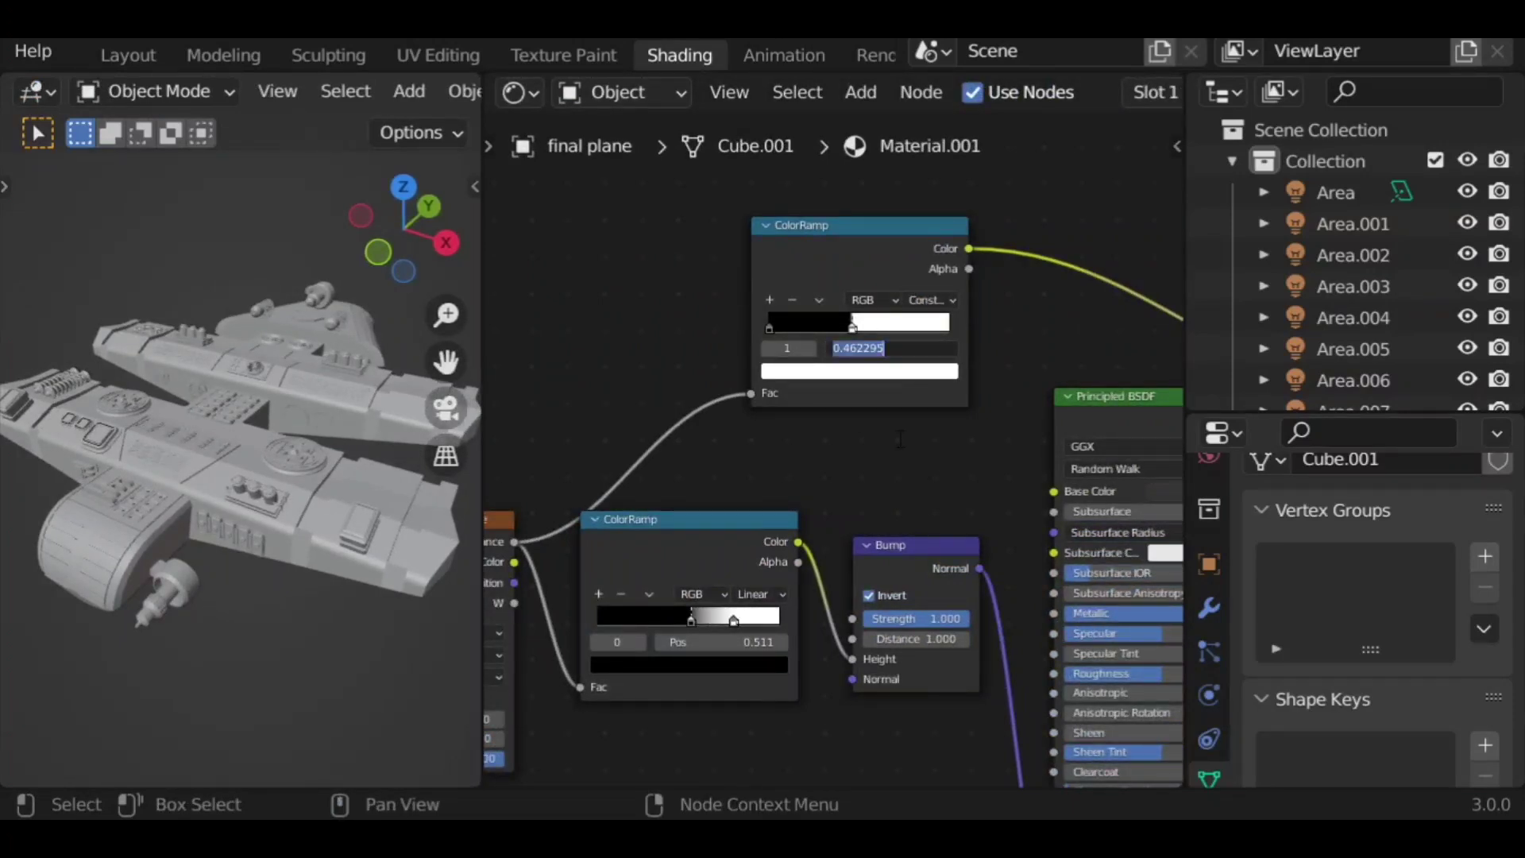
{"action": "type", "text": "0.550"}
{"action": "key", "text": "Return"}
Step: Check the adjusted ColorRamp pattern on the enlarged ship in rendered shading, and switch back to solid shading
{"action": "mouse_move", "coordinate": [482, 317]}
{"action": "left_mouse_down"}
{"action": "mouse_move", "coordinate": [1015, 358]}
{"action": "mouse_move", "coordinate": [1137, 429]}
{"action": "mouse_move", "coordinate": [1172, 430]}
{"action": "left_mouse_up"}
{"action": "scroll", "coordinate": [1062, 90], "scroll_direction": "down", "scroll_amount": 5}
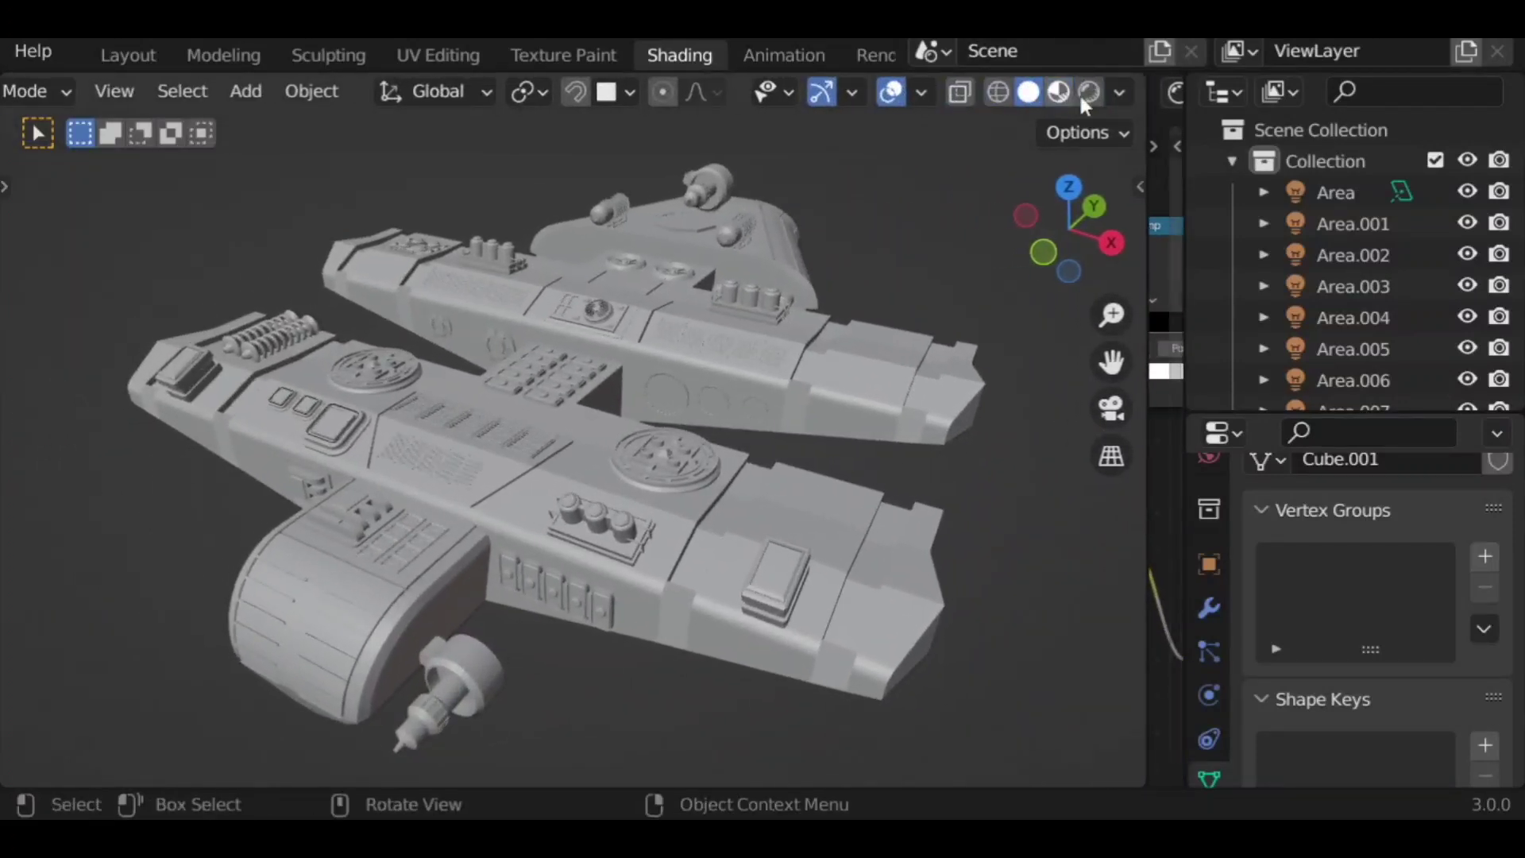
{"action": "left_click", "coordinate": [1089, 92]}
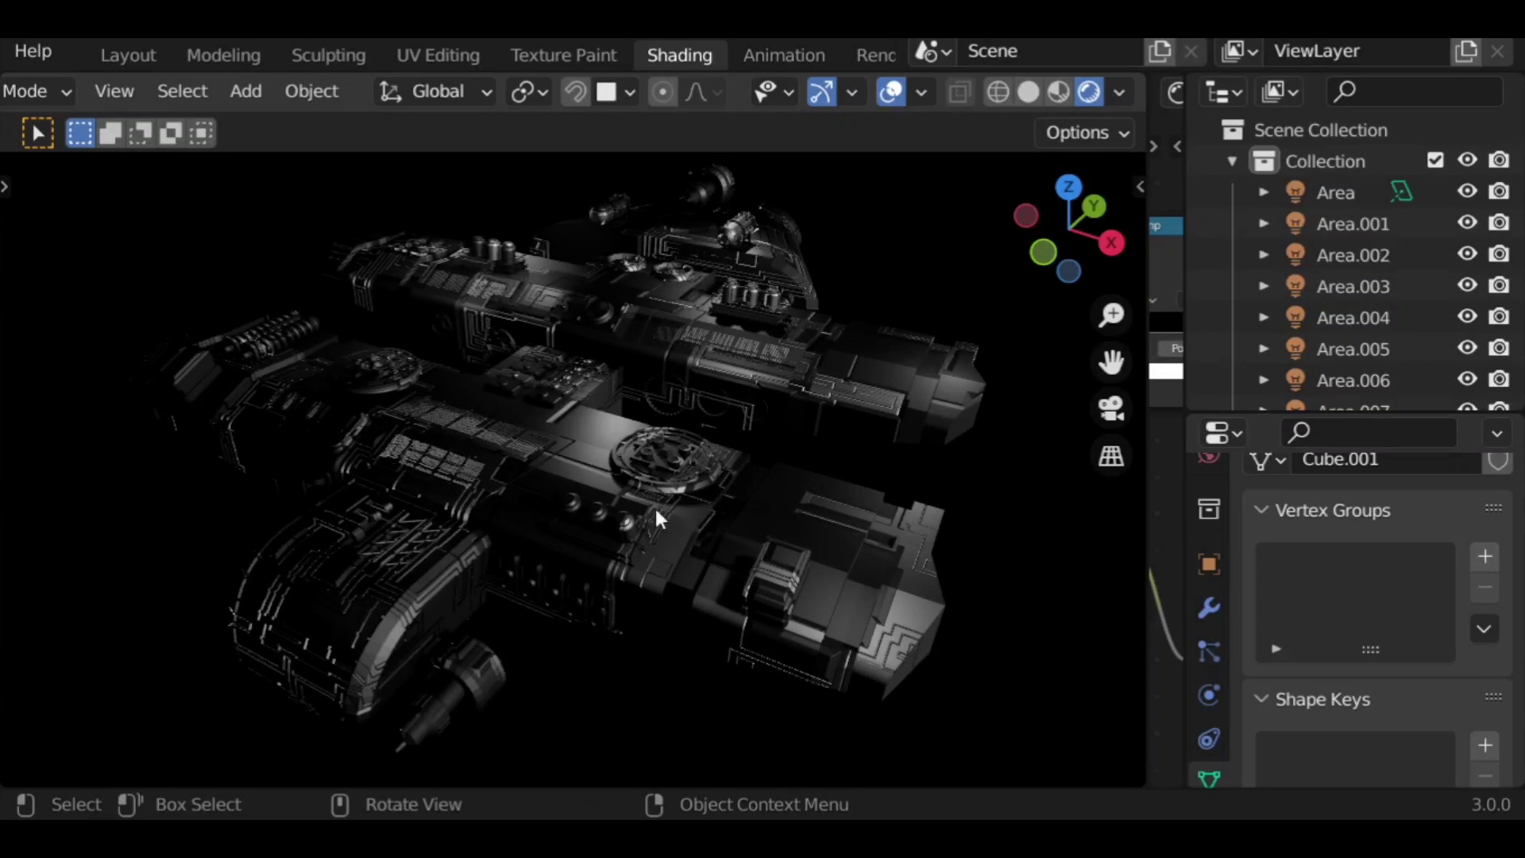
{"action": "left_click", "coordinate": [1028, 91]}
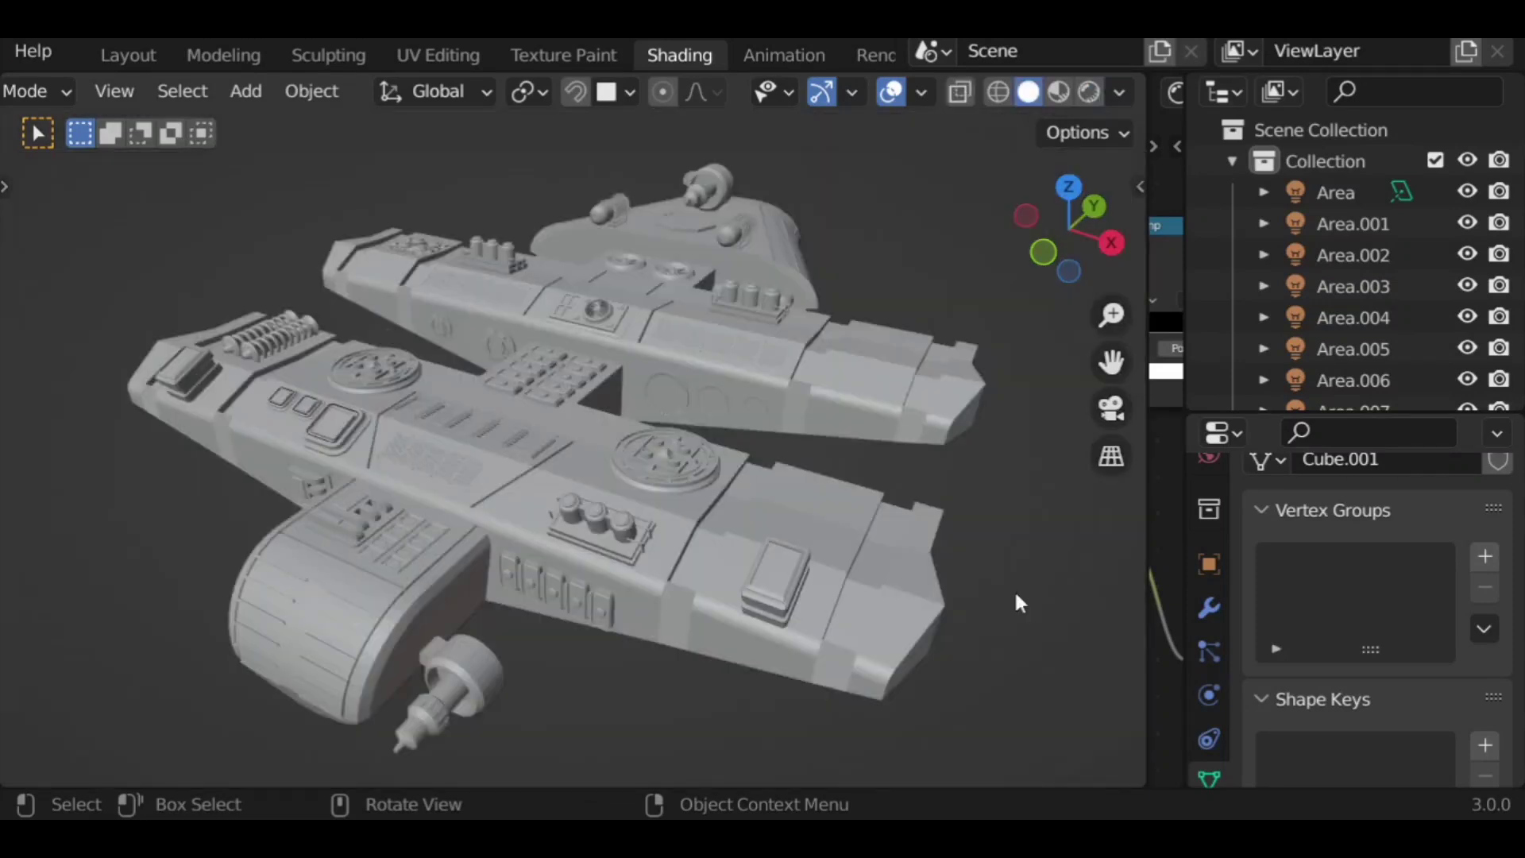
Step: Connect the Bright/Contrast node's Color output to the Emission input of the lower Principled BSDF
{"action": "left_click_drag", "start_coordinate": [1149, 546], "coordinate": [425, 495]}
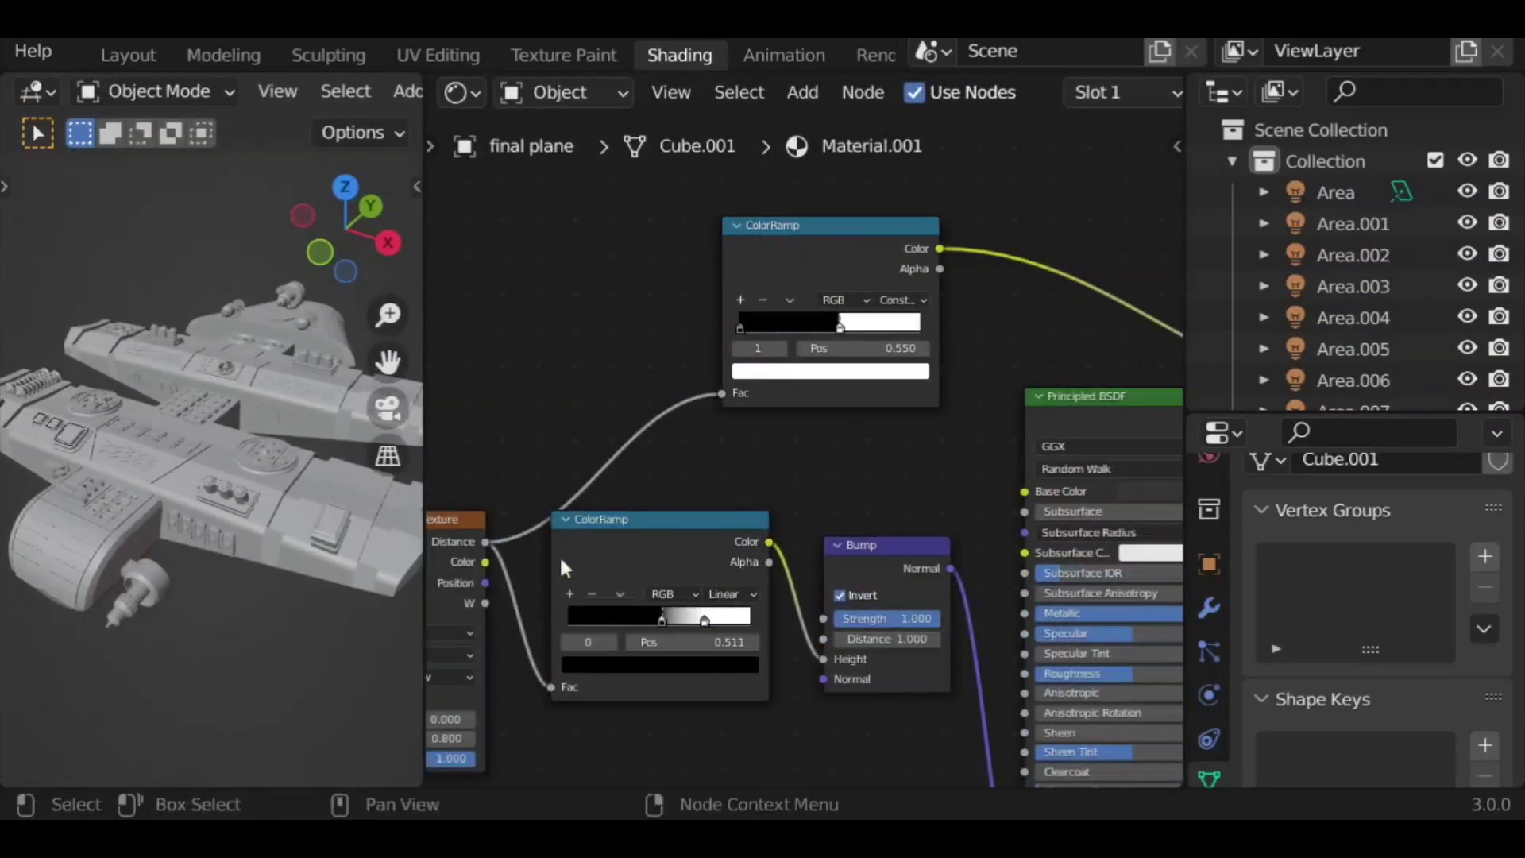
{"action": "scroll", "coordinate": [812, 549], "scroll_direction": "down", "scroll_amount": 4}
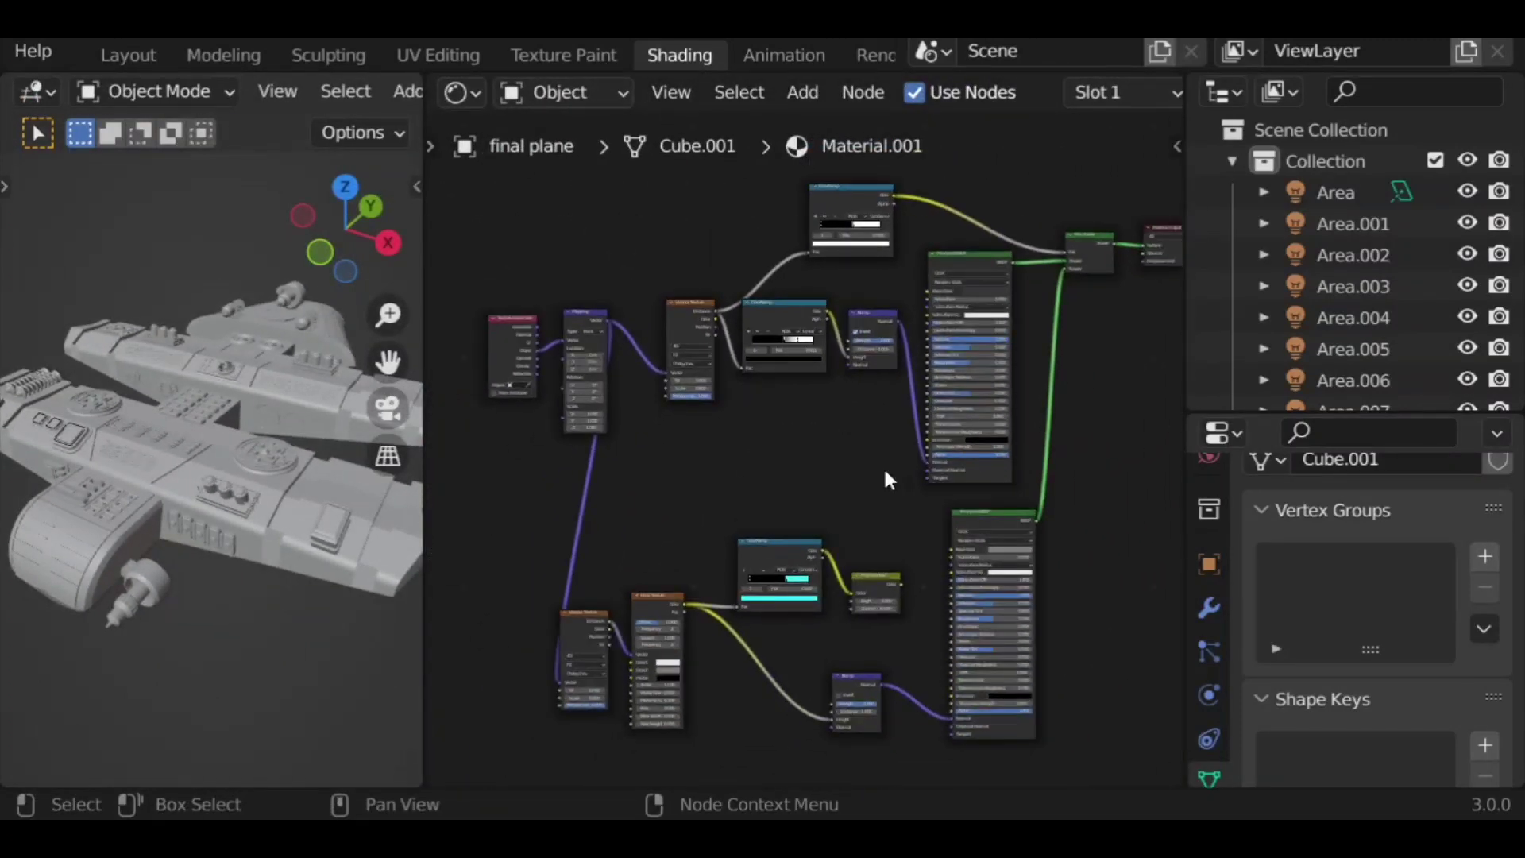
{"action": "scroll", "coordinate": [889, 432], "scroll_direction": "up", "scroll_amount": 4}
{"action": "middle_click_drag", "start_coordinate": [912, 429], "coordinate": [848, 355]}
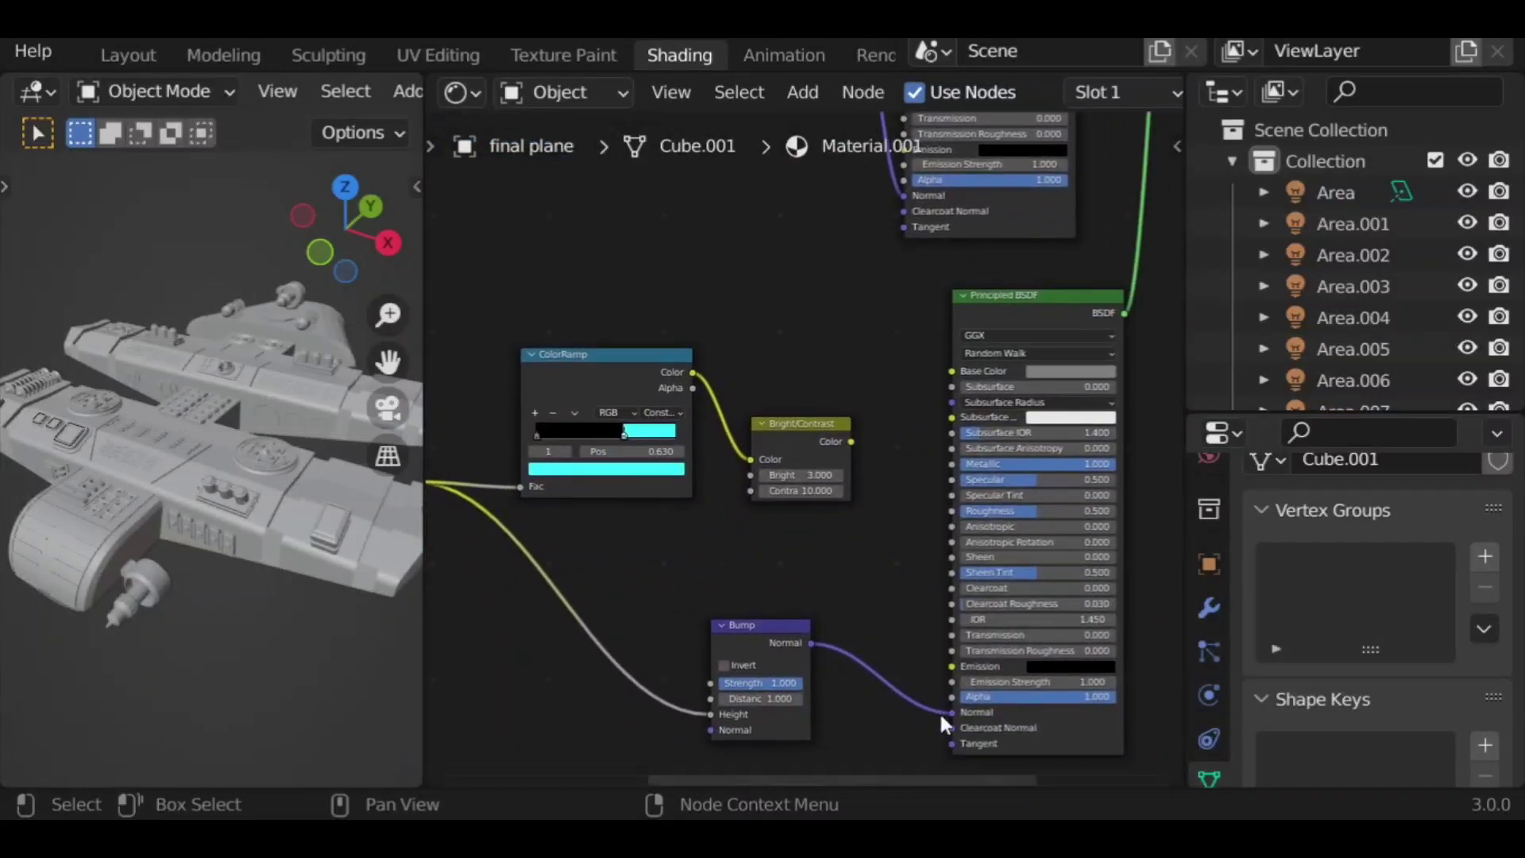
{"action": "left_click_drag", "start_coordinate": [850, 442], "coordinate": [941, 667]}
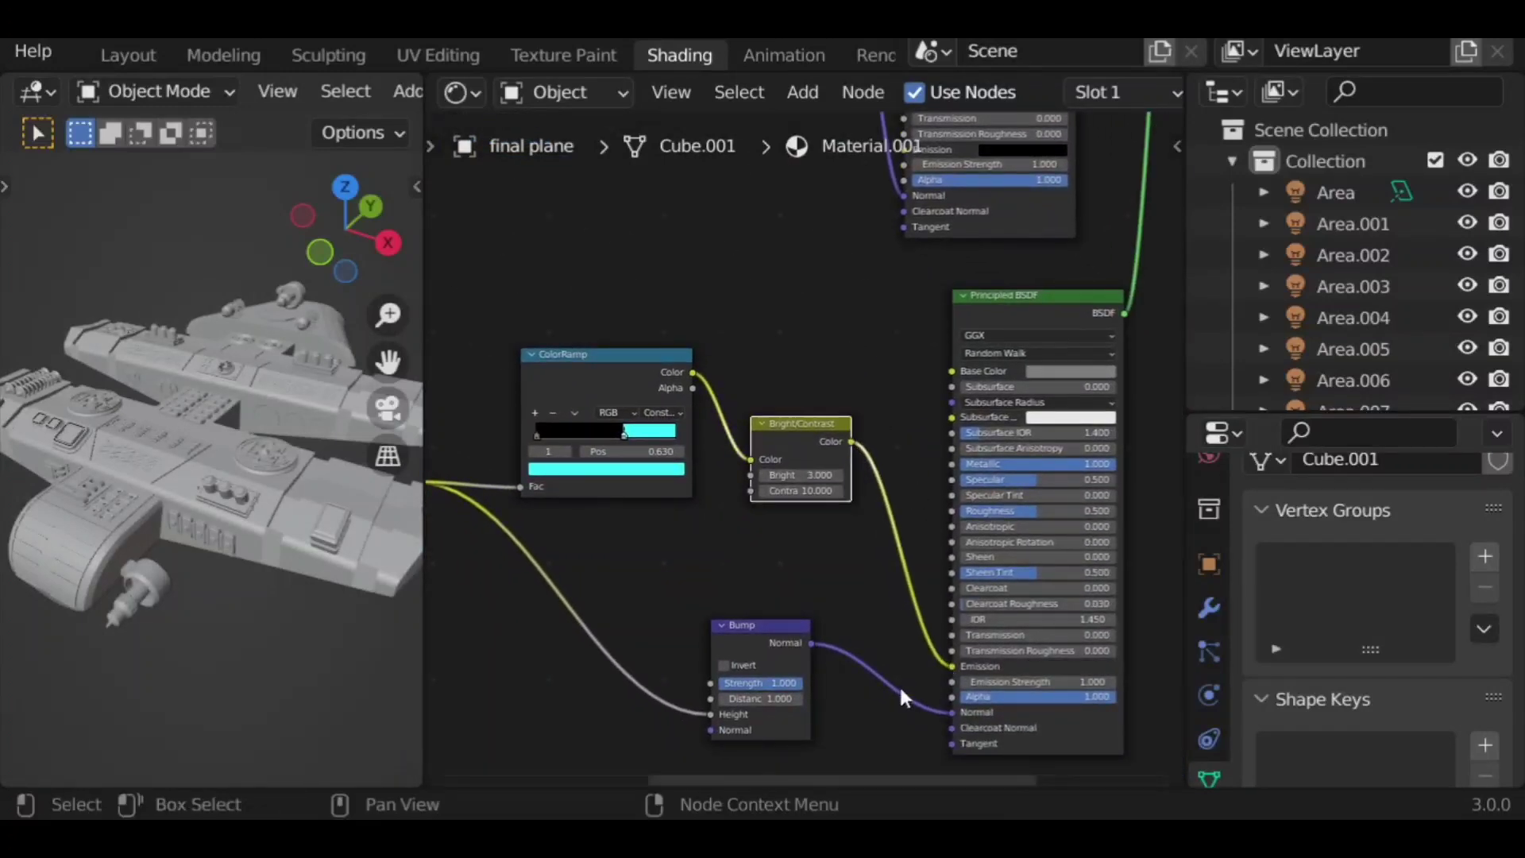
{"action": "scroll", "coordinate": [878, 565], "scroll_direction": "down", "scroll_amount": 4}
{"action": "middle_click_drag", "start_coordinate": [761, 337], "coordinate": [939, 476]}
{"action": "scroll", "coordinate": [944, 491], "scroll_direction": "up", "scroll_amount": 1}
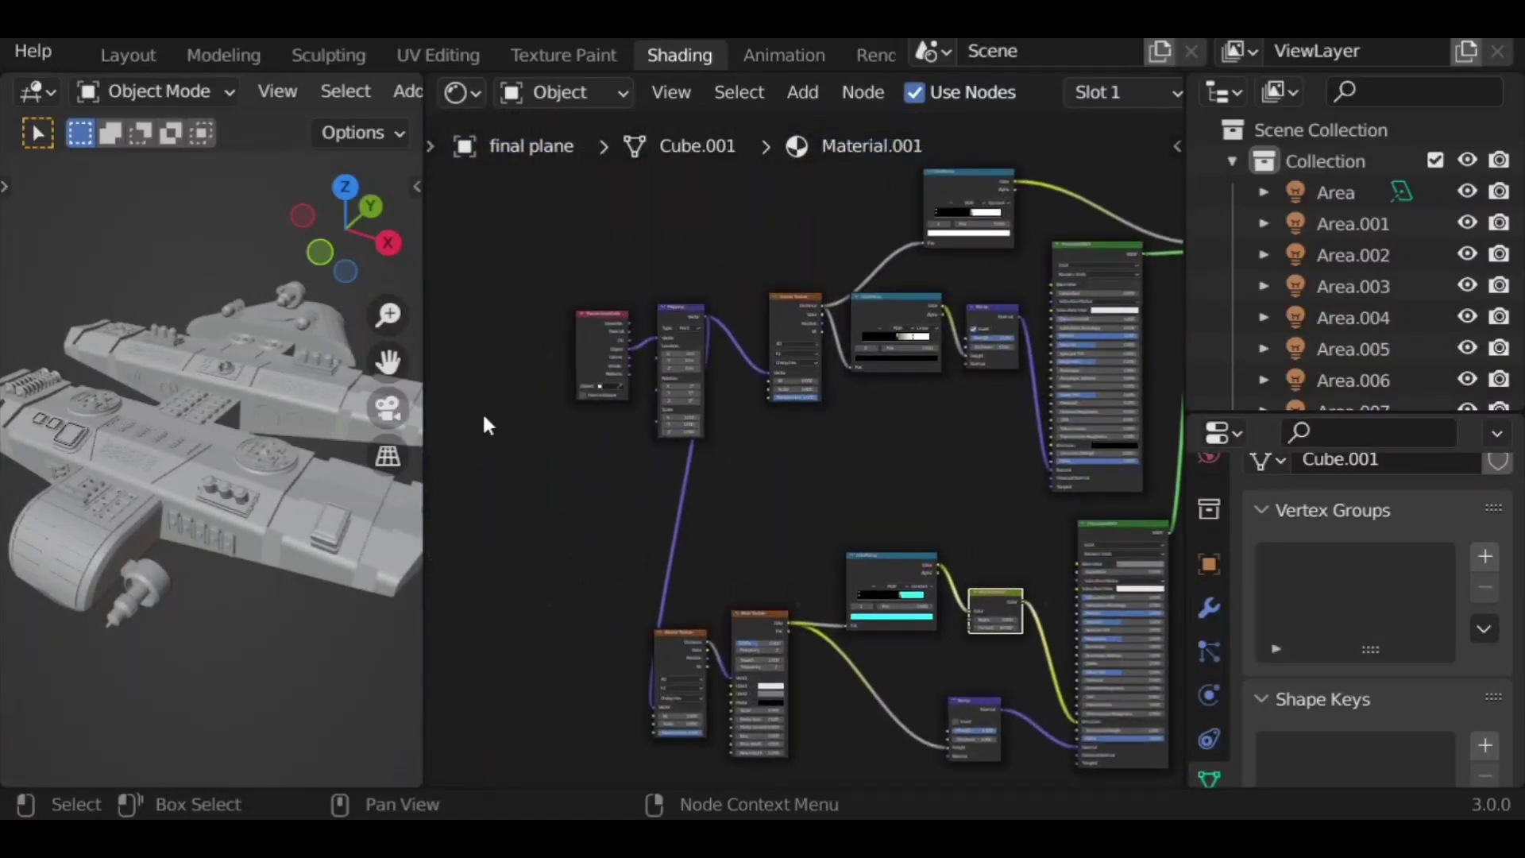
Step: Enlarge the 3D viewport and preview the ship with the connected emission in rendered shading
{"action": "left_click_drag", "start_coordinate": [425, 436], "coordinate": [1146, 437]}
{"action": "scroll", "coordinate": [1083, 94], "scroll_direction": "down", "scroll_amount": 4}
{"action": "left_click", "coordinate": [1085, 92]}
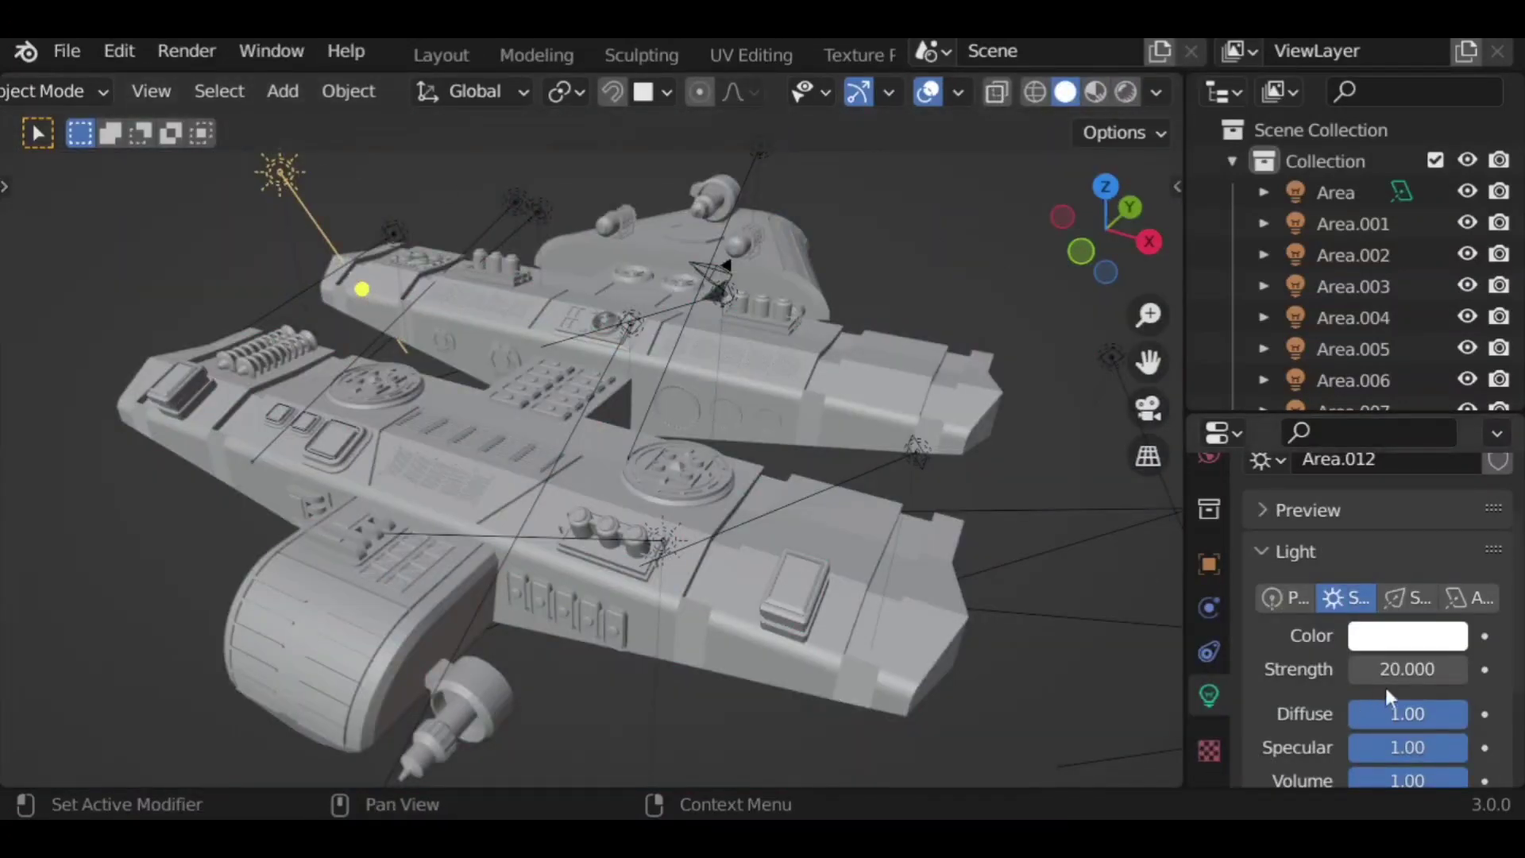
Step: Review the sun light's settings, switch to rendered shading, and select the ship hull to inspect it from the opposite side
{"action": "scroll", "coordinate": [1373, 699], "scroll_direction": "down", "scroll_amount": 4}
{"action": "scroll", "coordinate": [1374, 699], "scroll_direction": "up", "scroll_amount": 5}
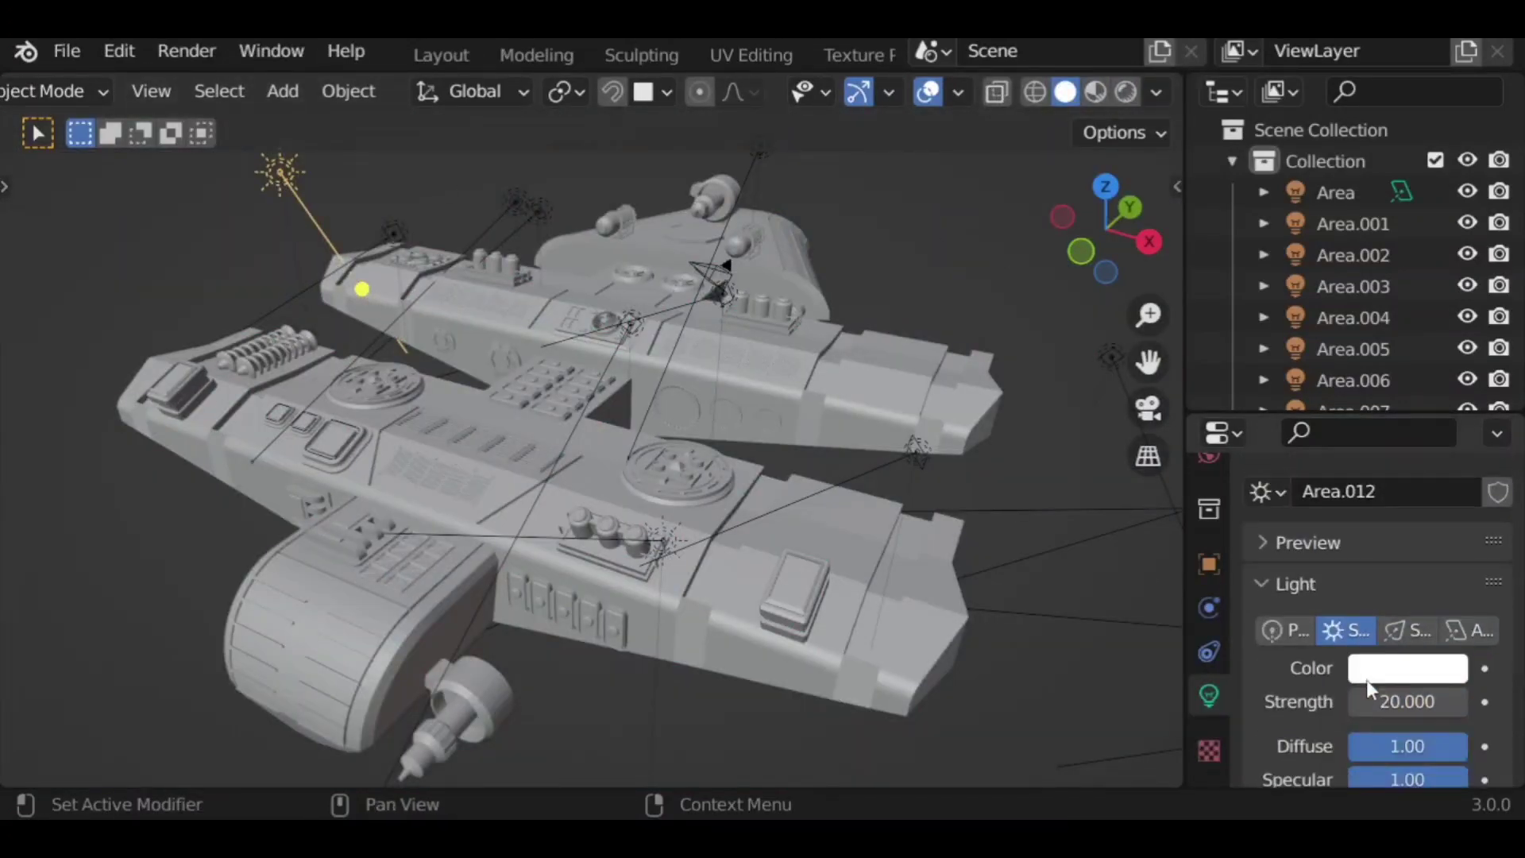
{"action": "scroll", "coordinate": [1373, 683], "scroll_direction": "down", "scroll_amount": 1}
{"action": "left_click", "coordinate": [1126, 91]}
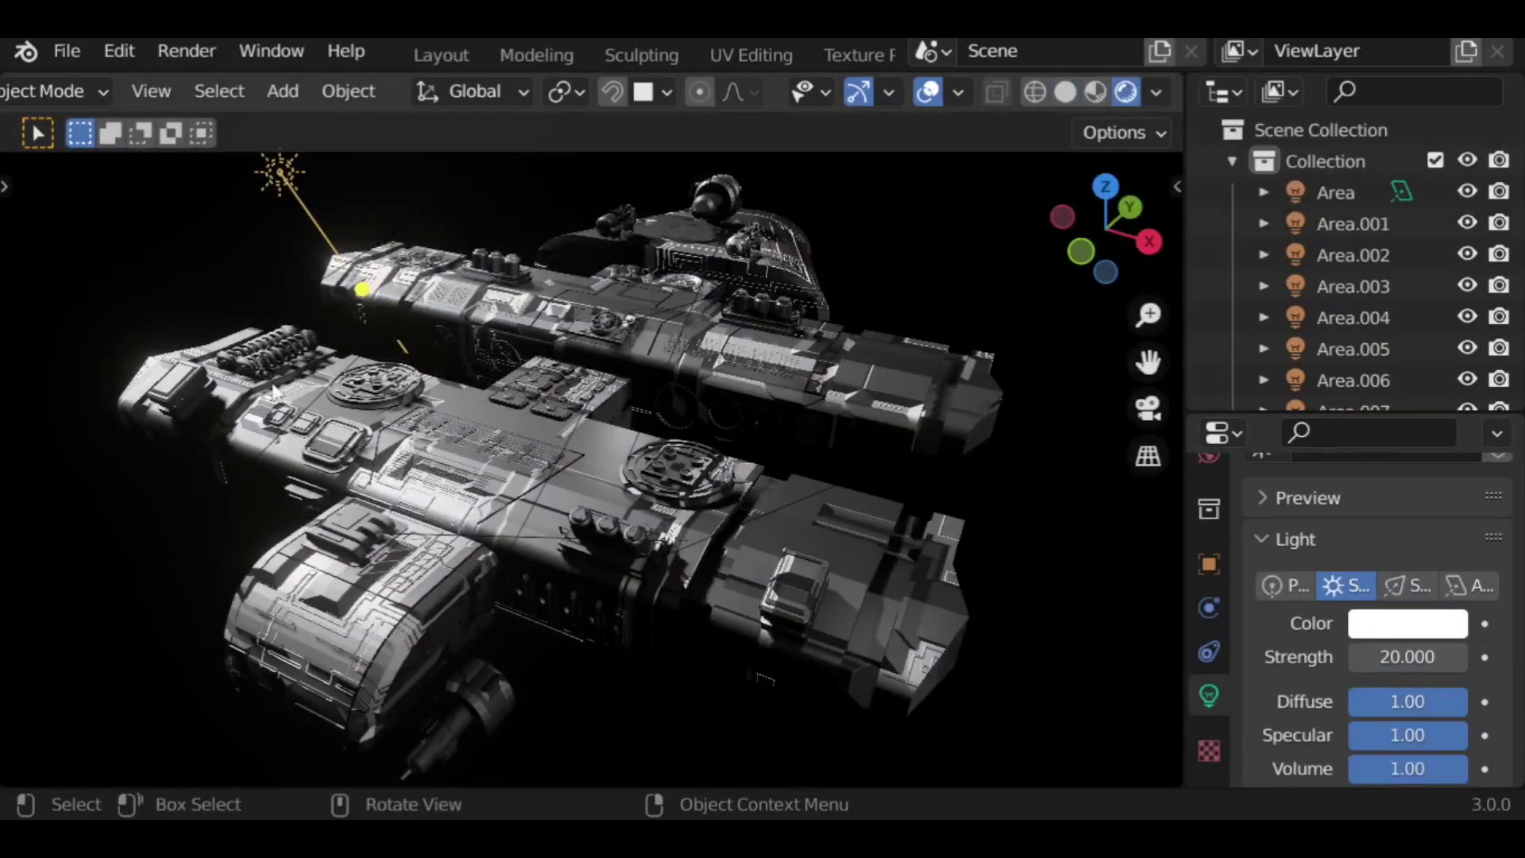
{"action": "left_click", "coordinate": [555, 467]}
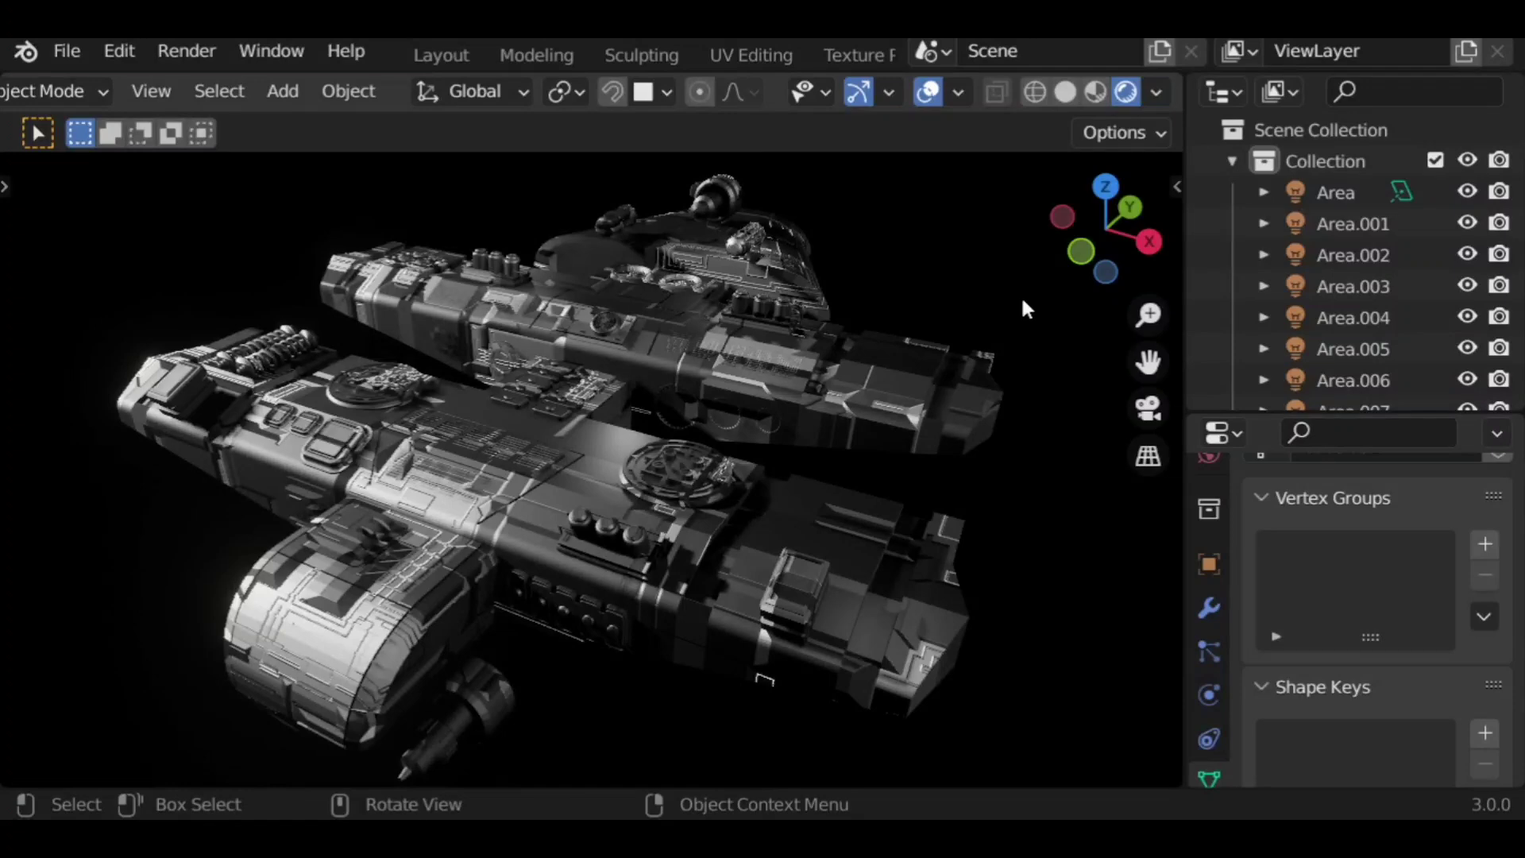
{"action": "middle_click_drag", "start_coordinate": [1021, 309], "coordinate": [353, 702]}
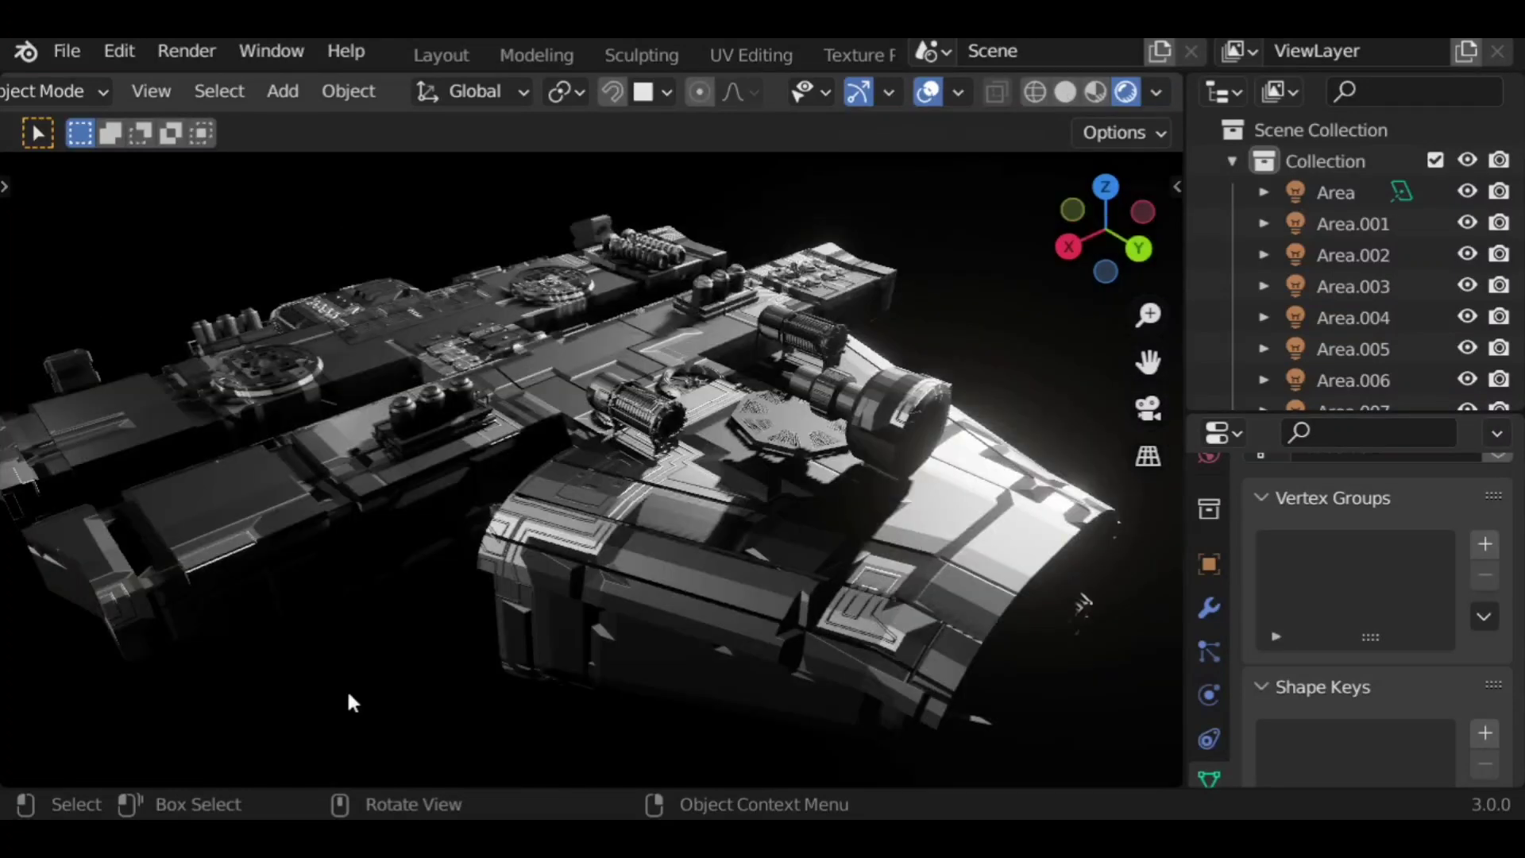